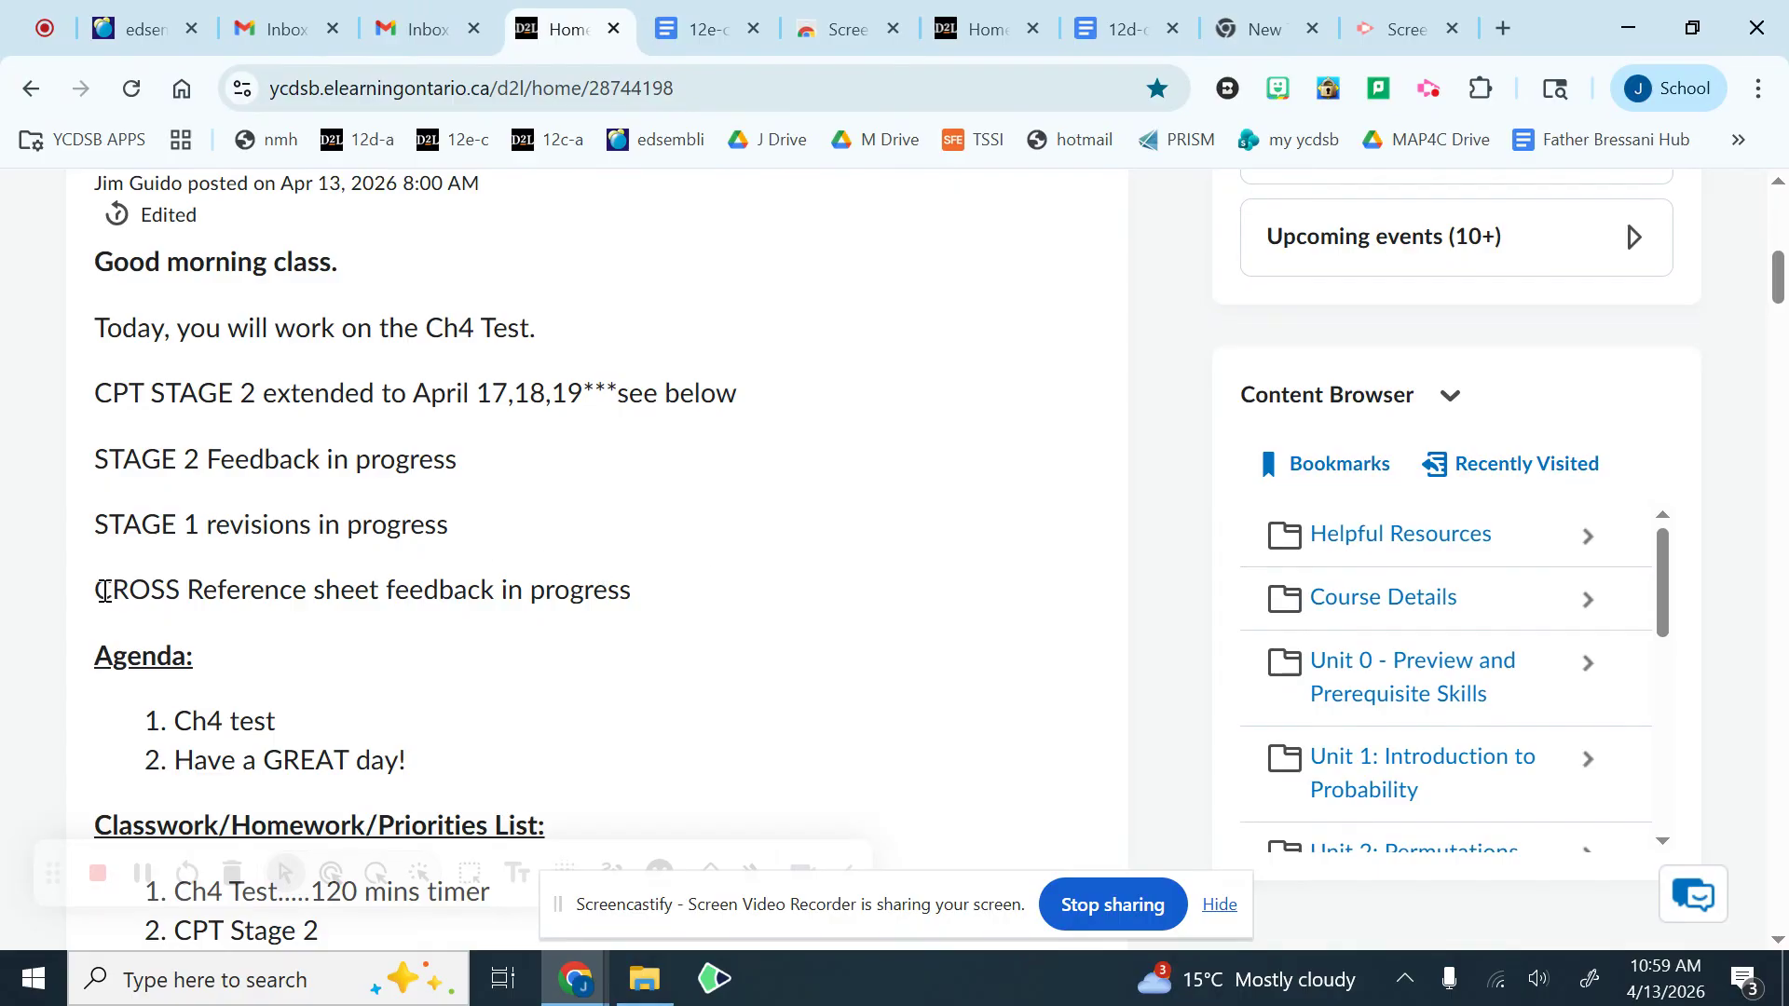
Step: Highlight the cross-reference sheet feedback line in the class announcement, and open the CPT Outline document in a new tab
{"action": "left_click_drag", "start_coordinate": [105, 590], "coordinate": [650, 602]}
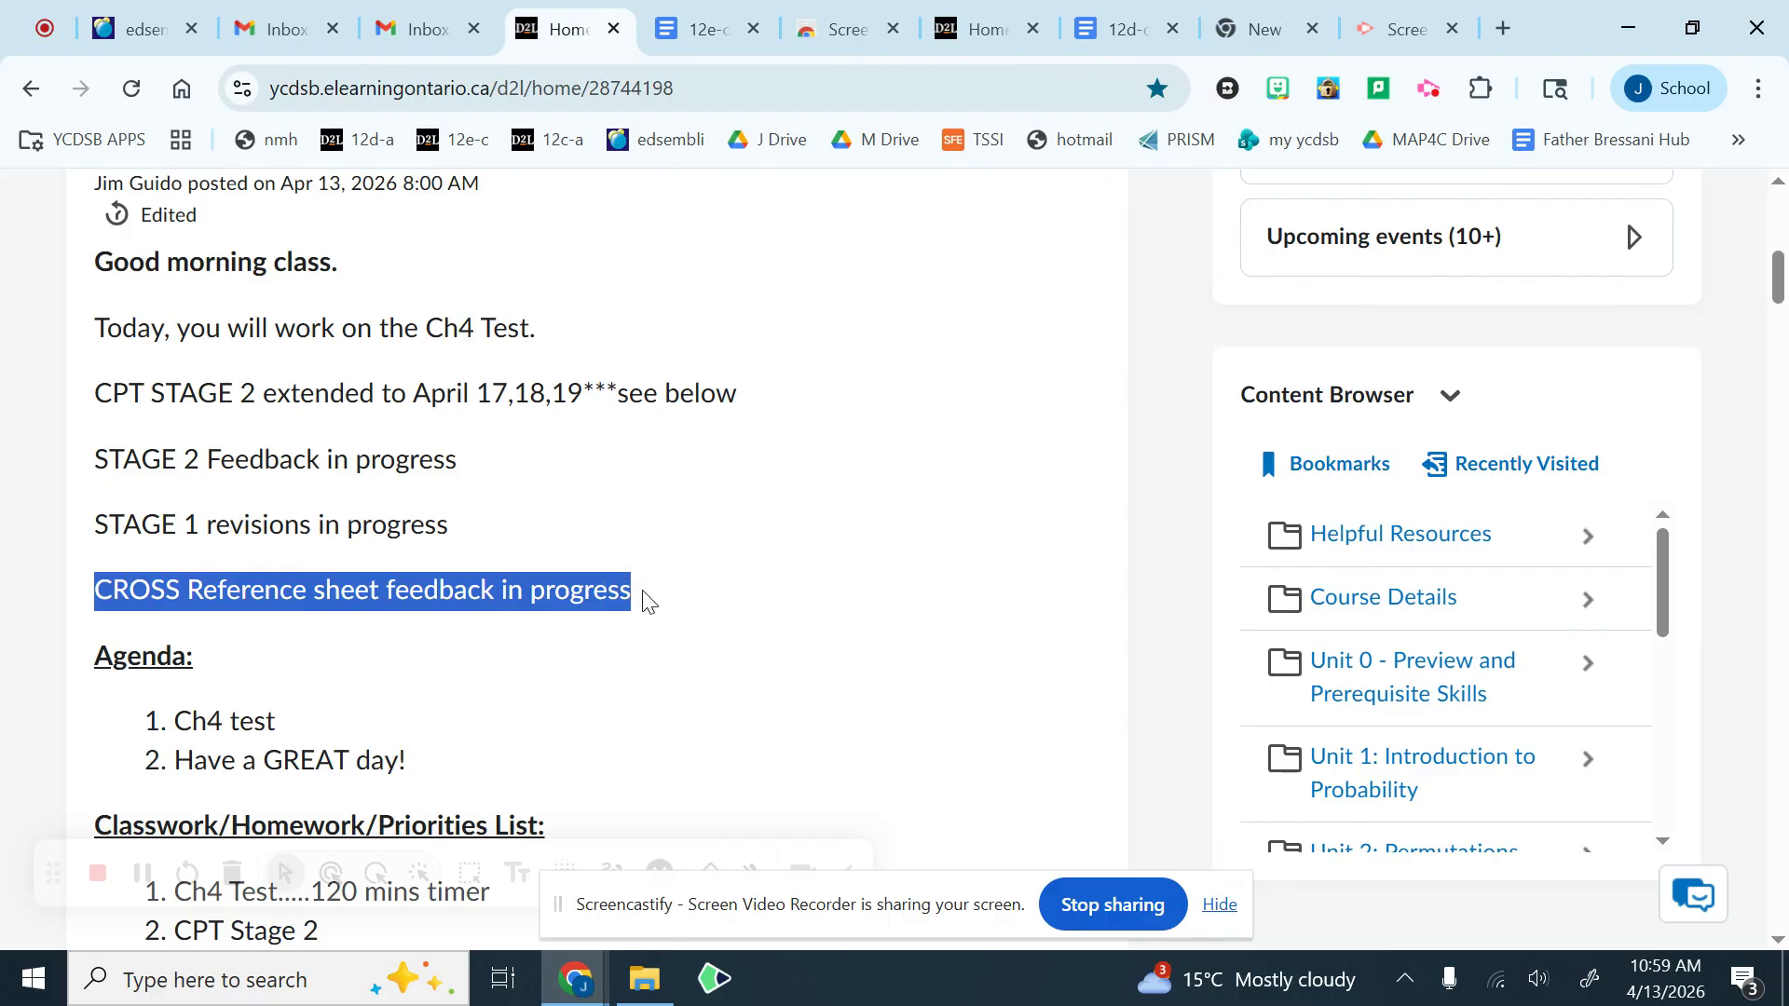
{"action": "left_click", "coordinate": [651, 597]}
{"action": "scroll", "coordinate": [659, 566], "scroll_direction": "down", "scroll_amount": 5}
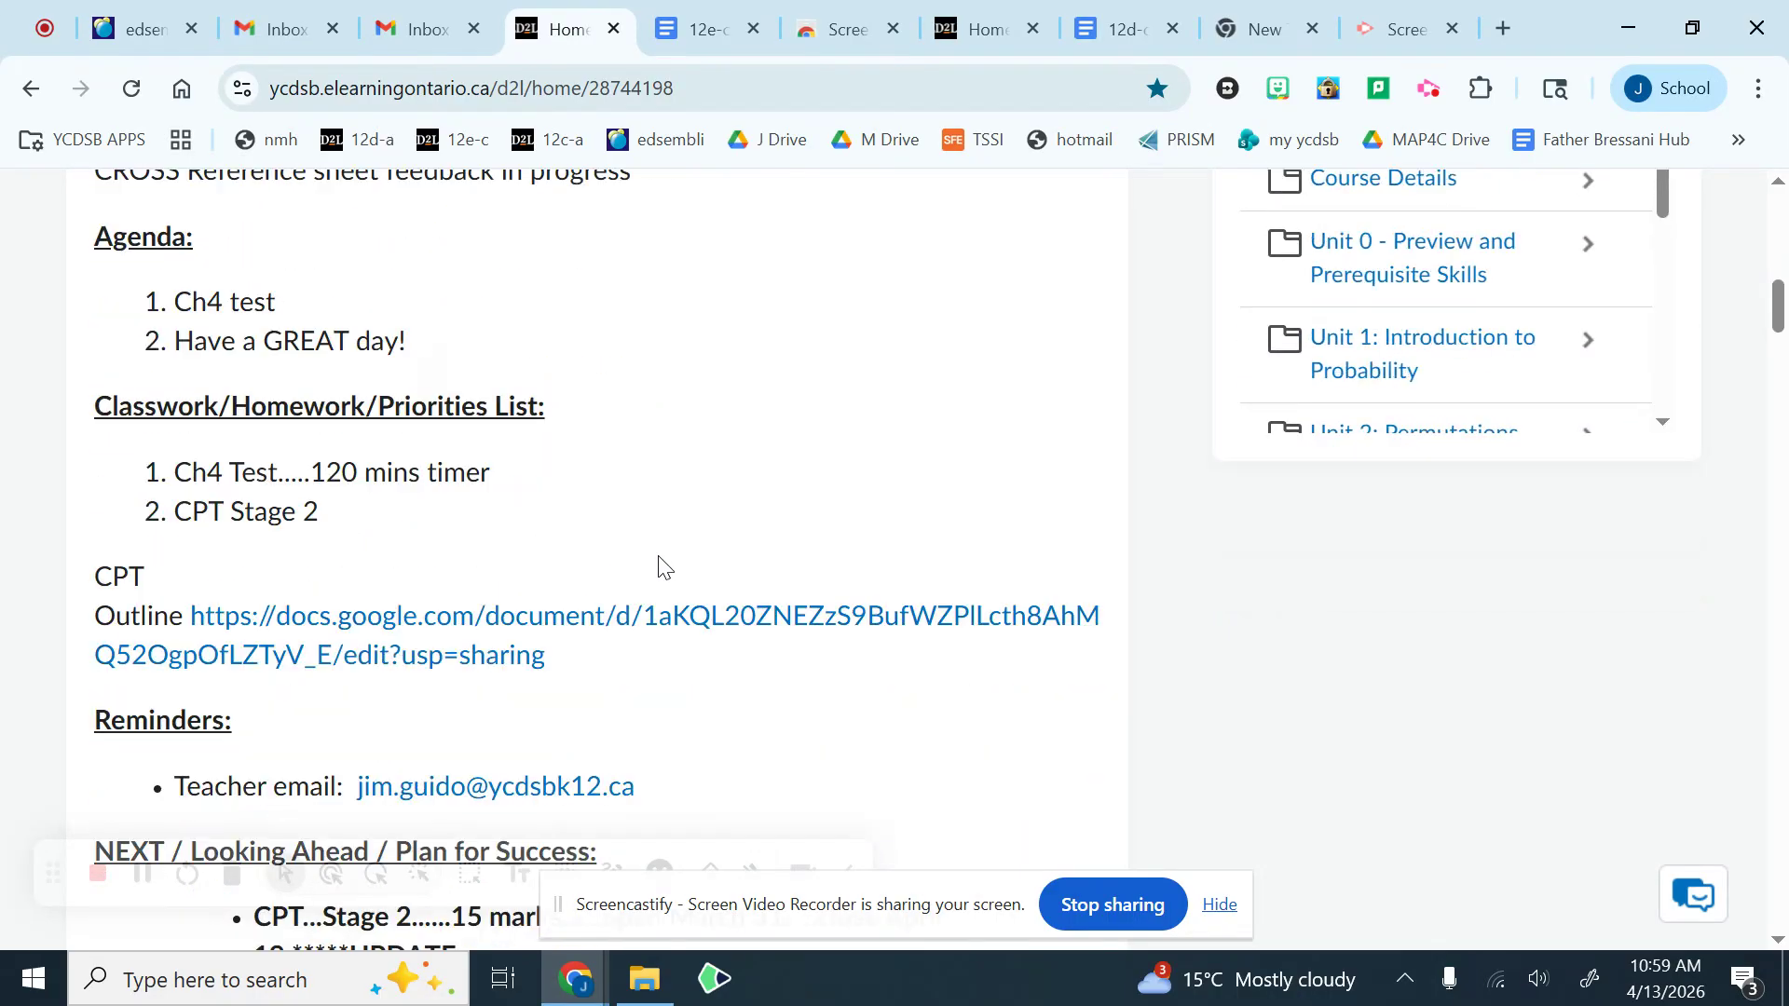
{"action": "right_click", "coordinate": [508, 617]}
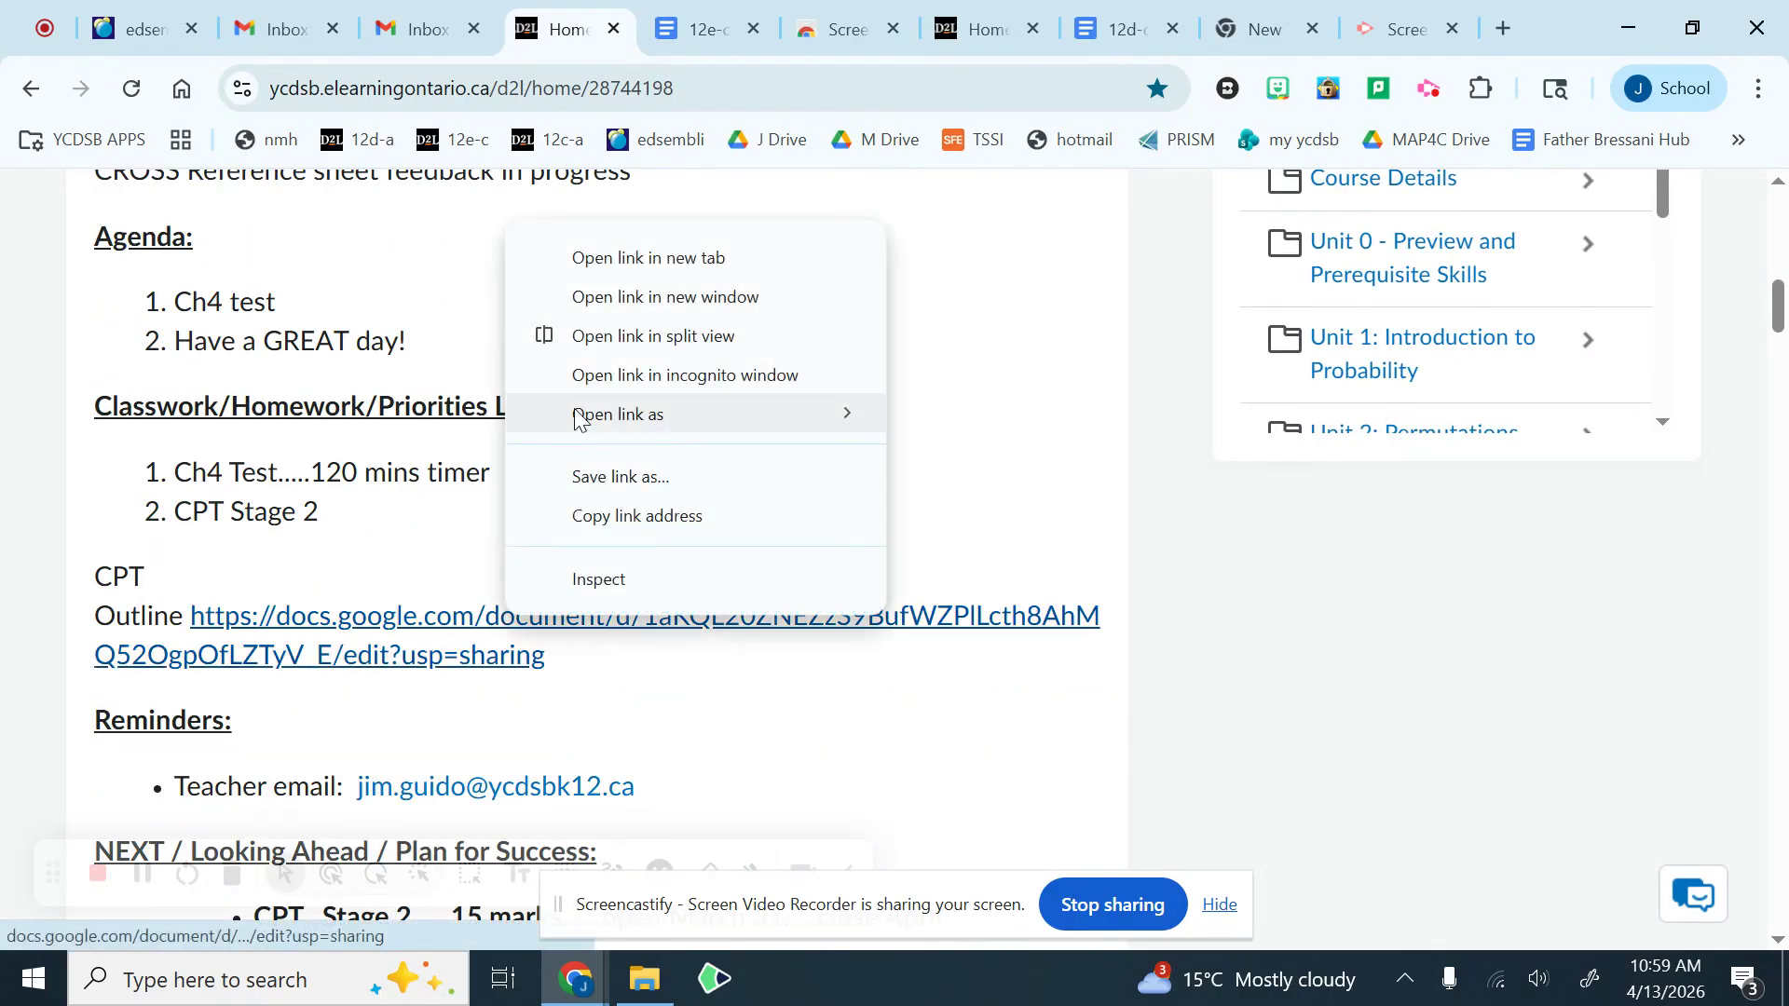
{"action": "left_click", "coordinate": [612, 260]}
{"action": "left_click", "coordinate": [656, 34]}
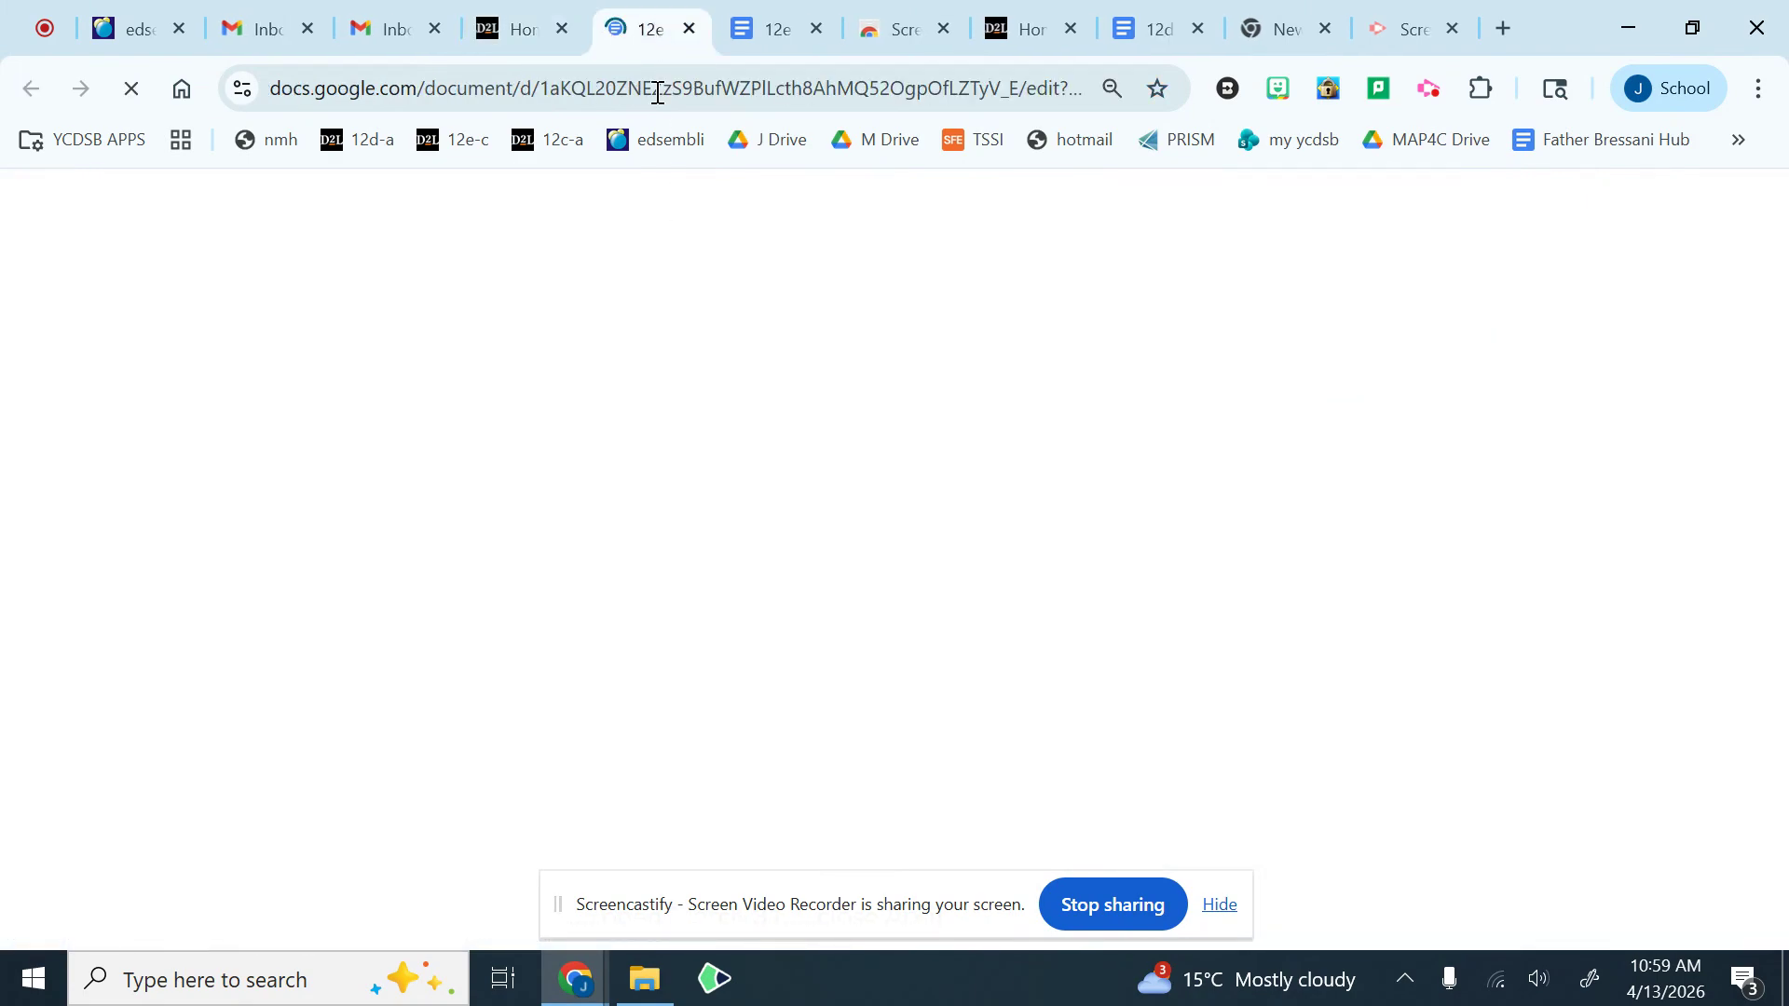
Step: Look through the 12e-cpt-outline document for the Stage 1 data set section and its cross-reference list instructions
{"action": "scroll", "coordinate": [742, 683], "scroll_direction": "down", "scroll_amount": 13}
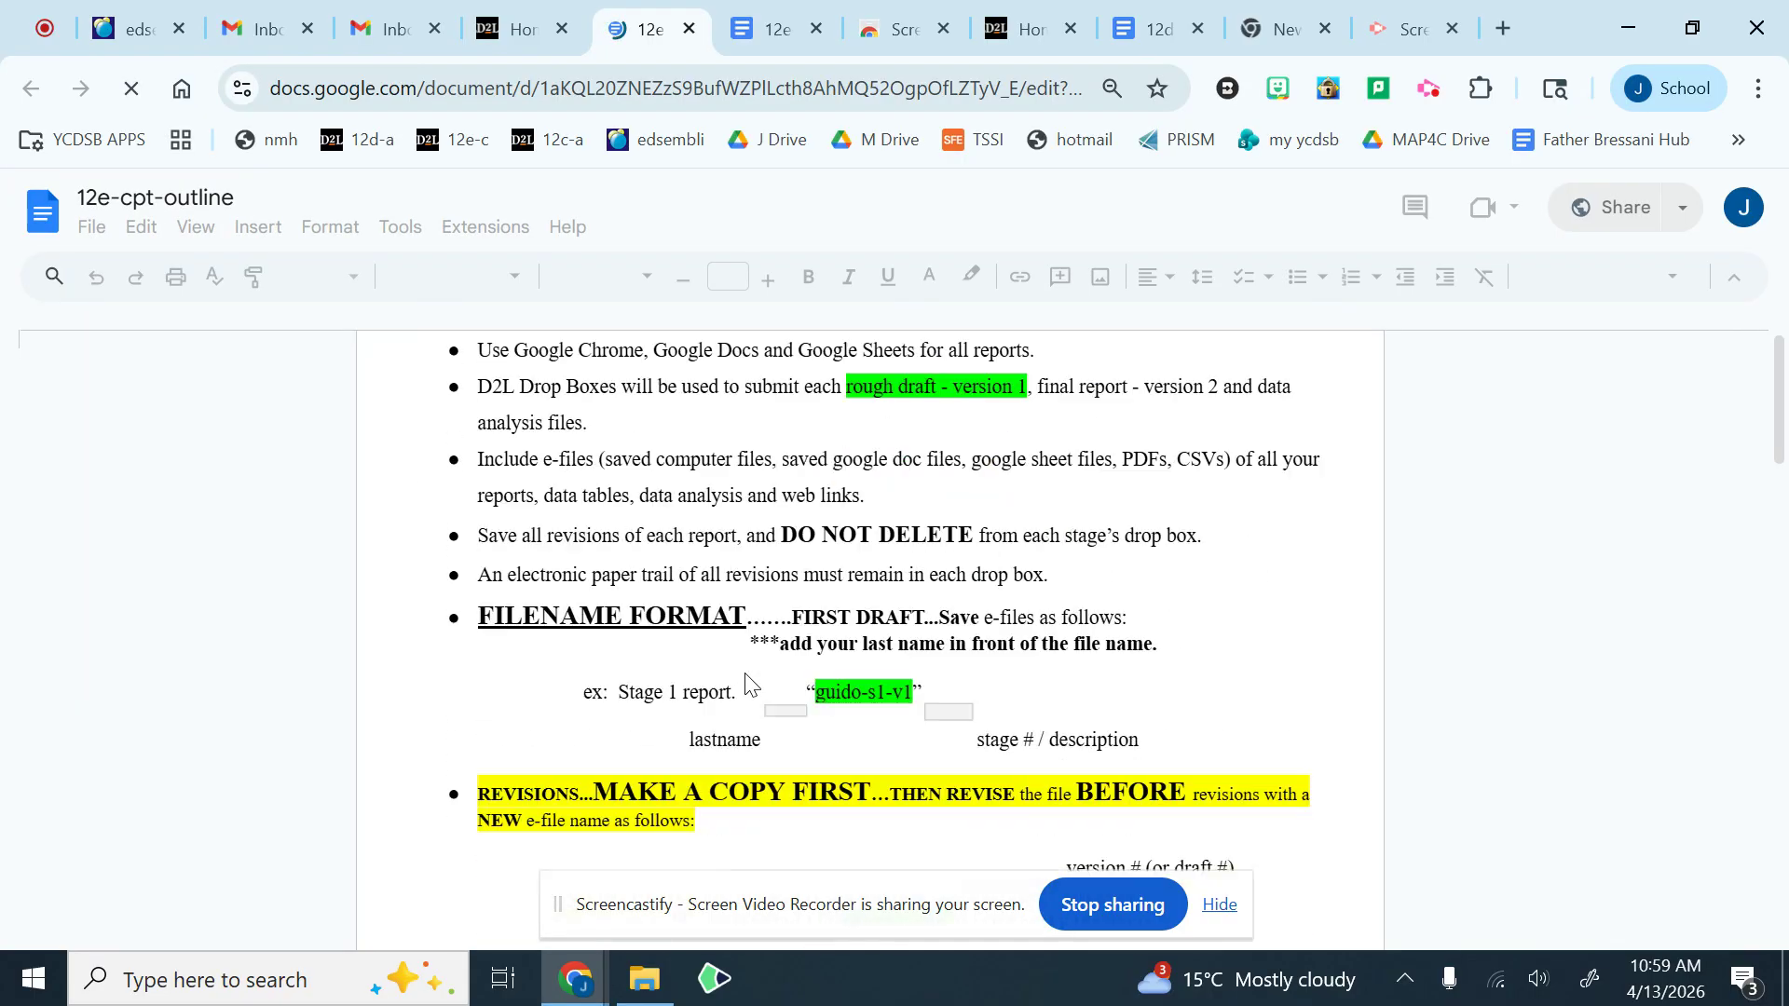
{"action": "scroll", "coordinate": [745, 673], "scroll_direction": "down", "scroll_amount": 6}
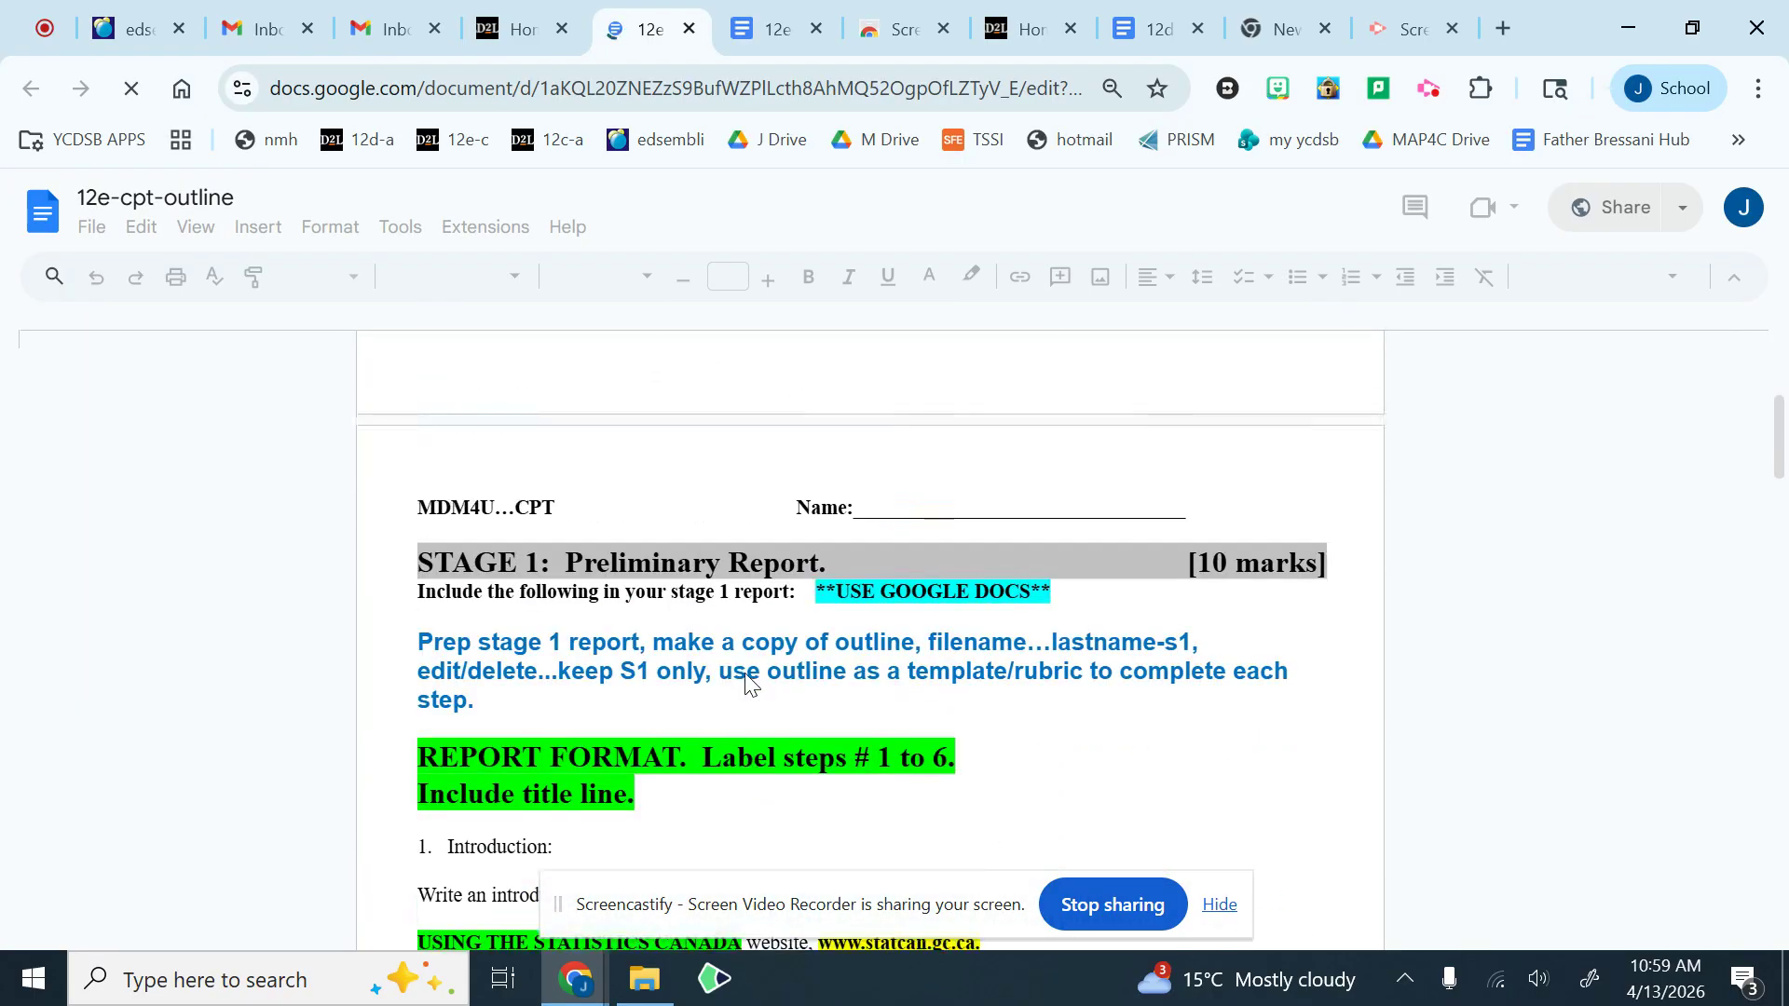
{"action": "scroll", "coordinate": [745, 675], "scroll_direction": "up", "scroll_amount": 1}
{"action": "scroll", "coordinate": [746, 681], "scroll_direction": "down", "scroll_amount": 2}
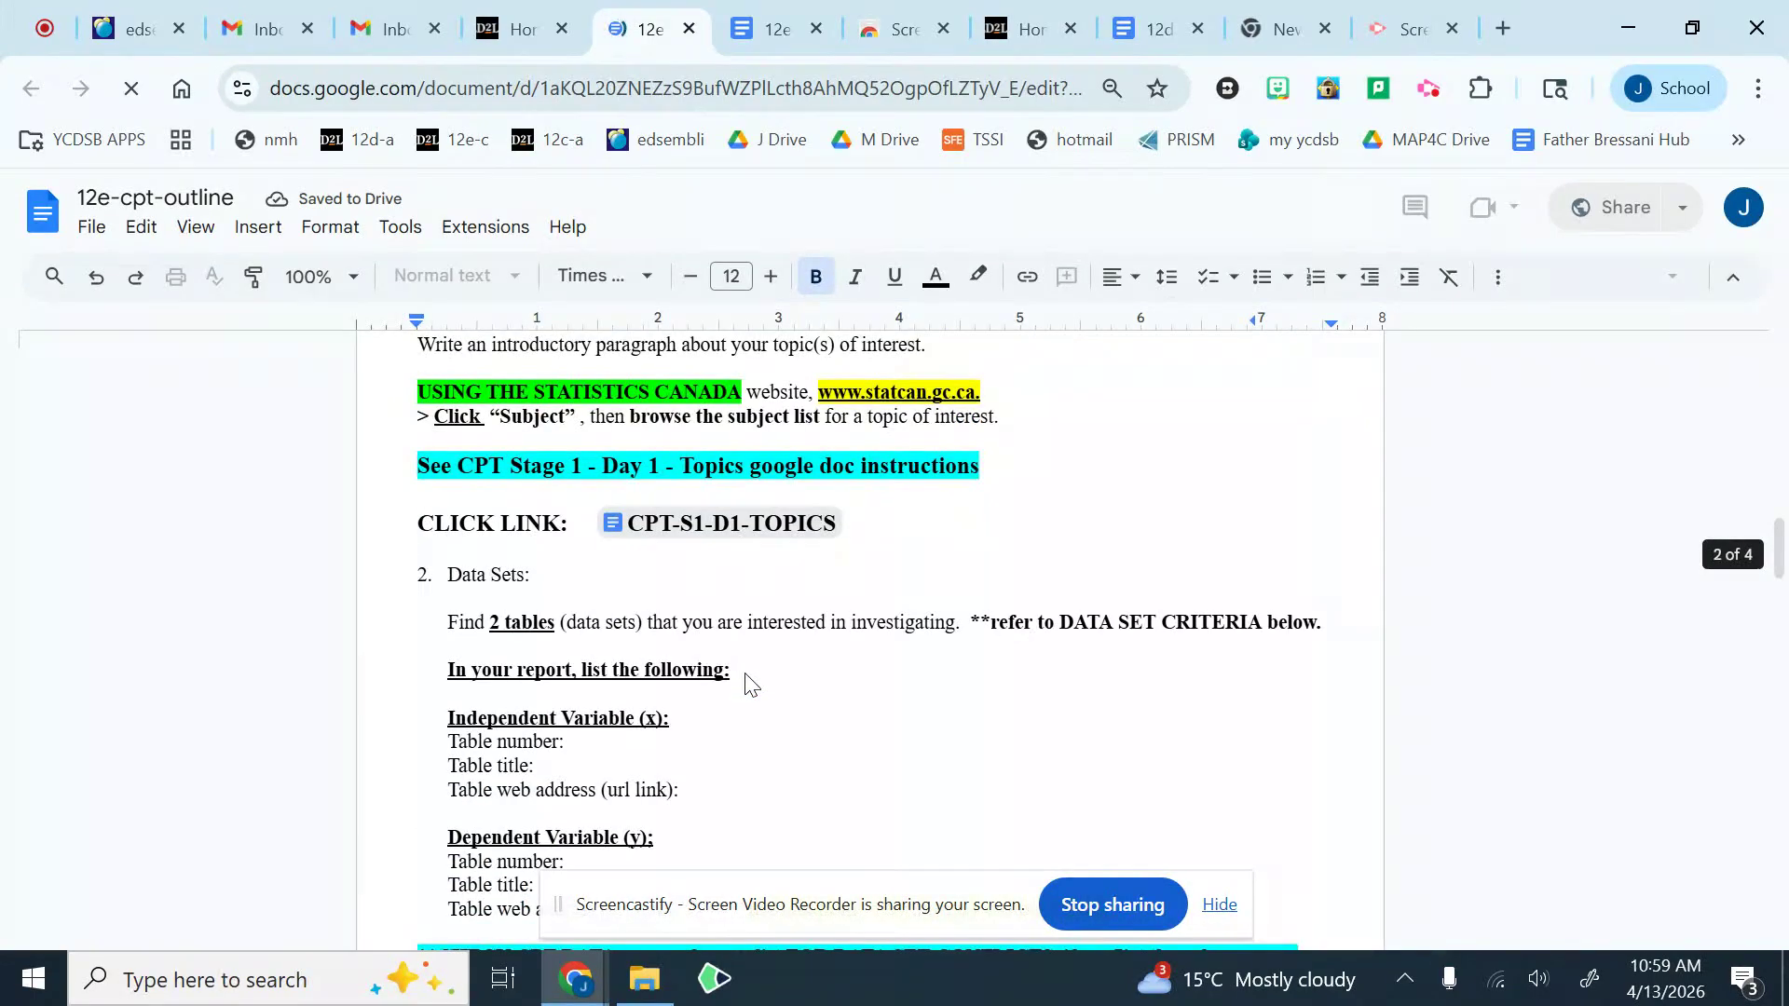
{"action": "scroll", "coordinate": [746, 681], "scroll_direction": "down", "scroll_amount": 3}
{"action": "scroll", "coordinate": [752, 683], "scroll_direction": "down", "scroll_amount": 1}
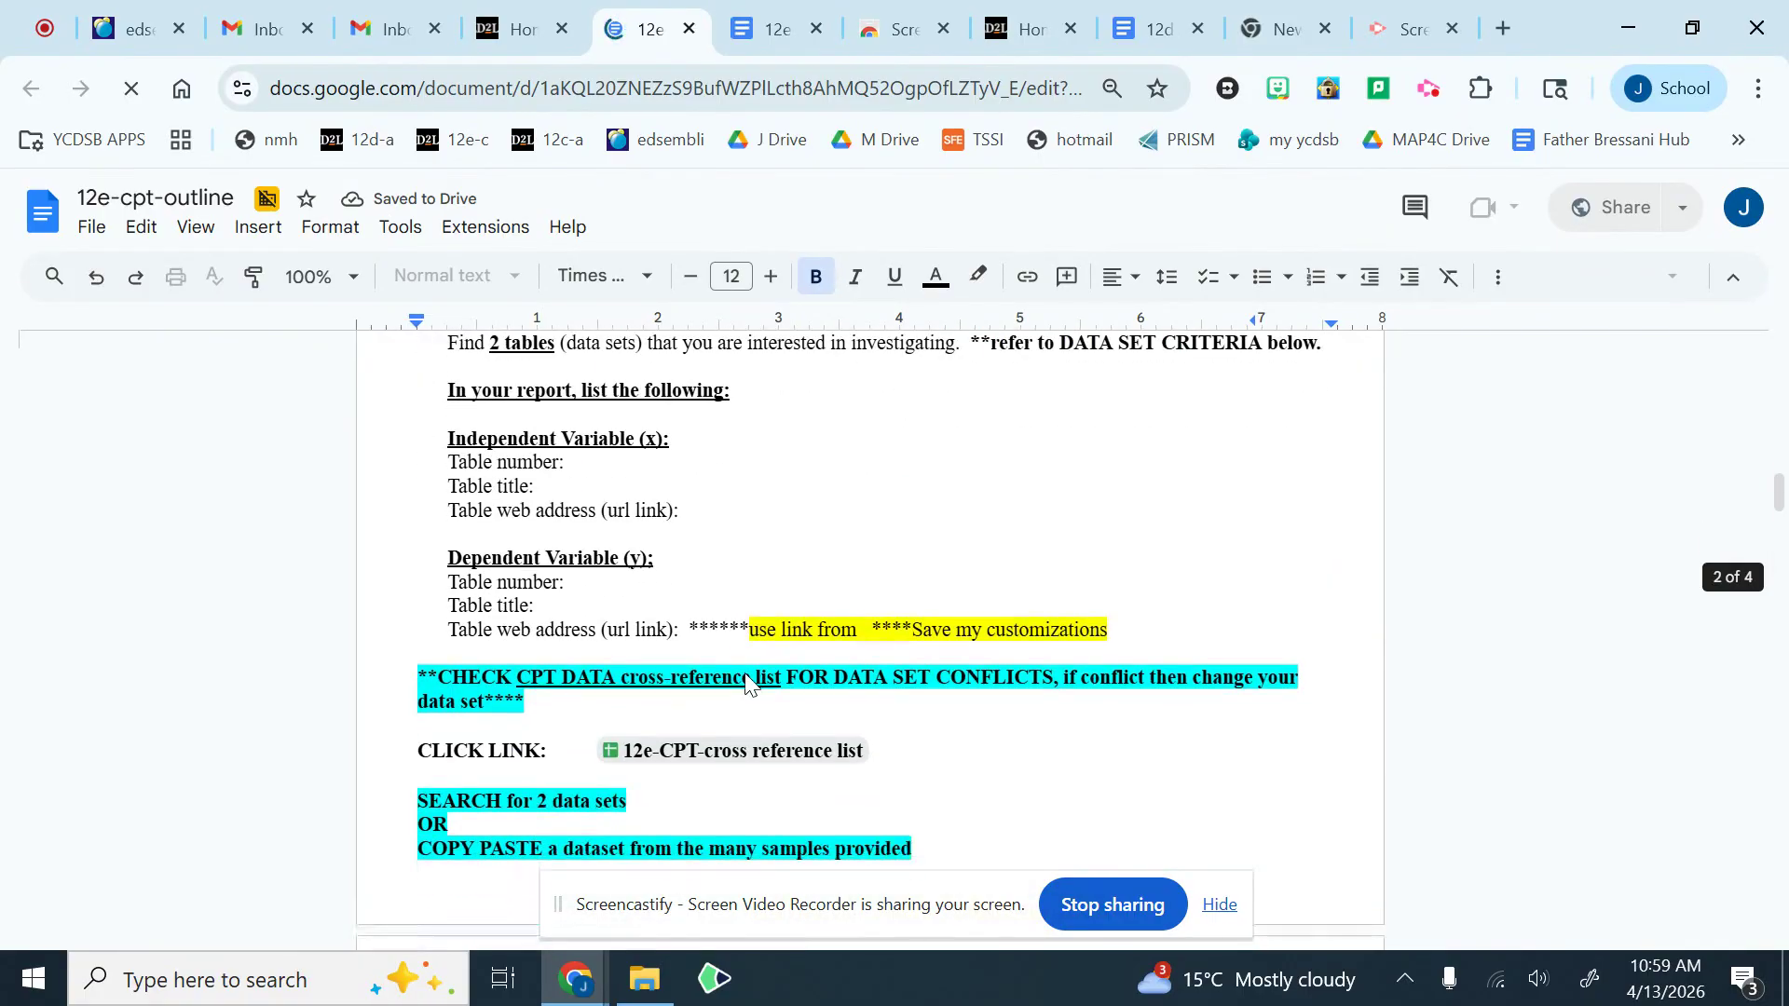
{"action": "scroll", "coordinate": [402, 532], "scroll_direction": "down", "scroll_amount": 2}
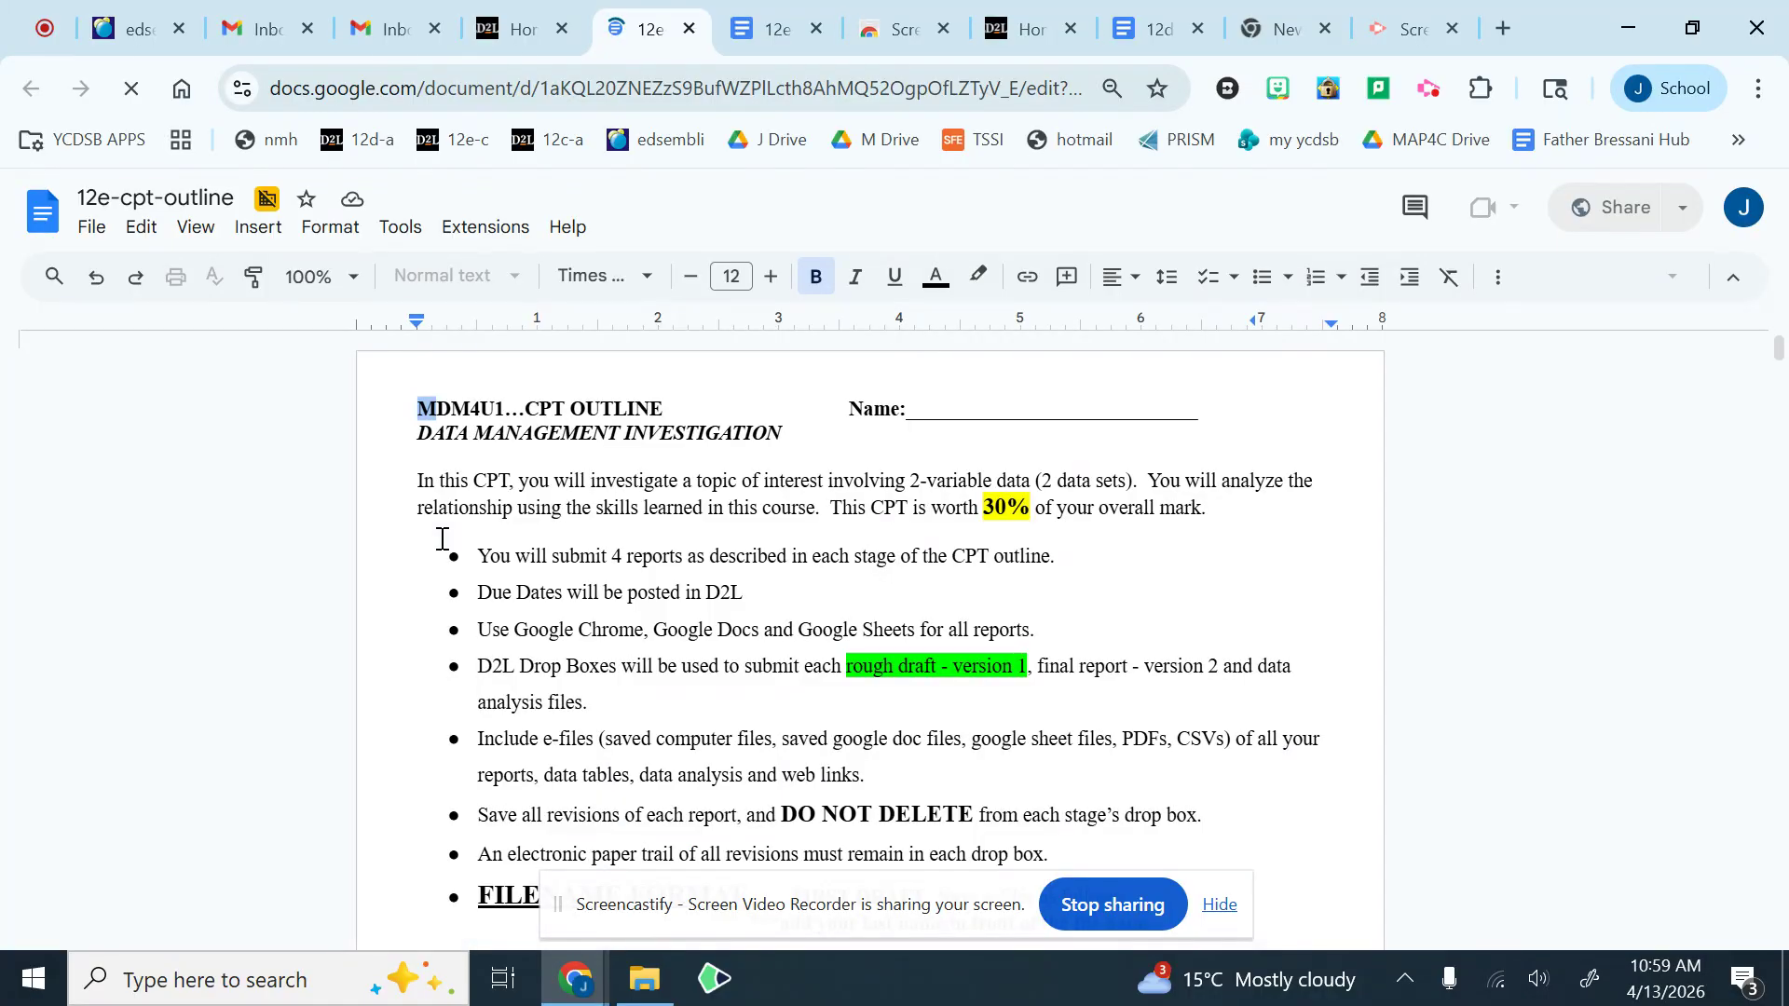
{"action": "scroll", "coordinate": [579, 571], "scroll_direction": "down", "scroll_amount": 9}
{"action": "scroll", "coordinate": [591, 589], "scroll_direction": "down", "scroll_amount": 12}
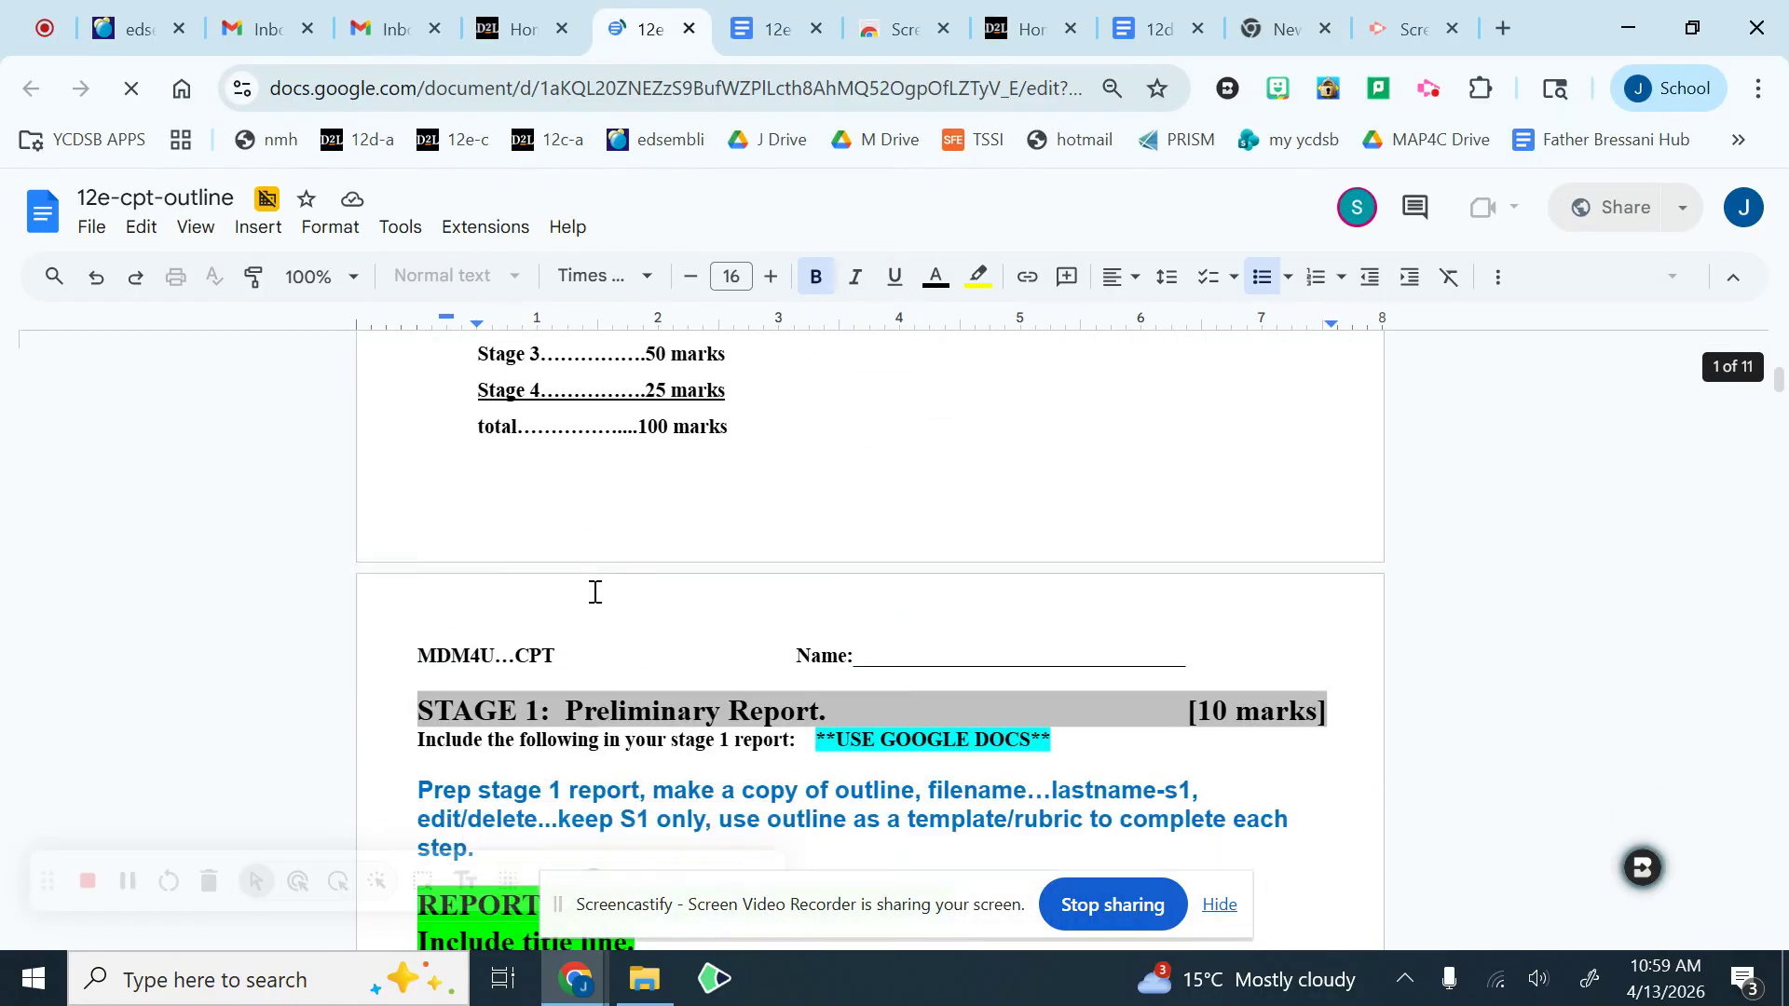
{"action": "scroll", "coordinate": [597, 592], "scroll_direction": "down", "scroll_amount": 6}
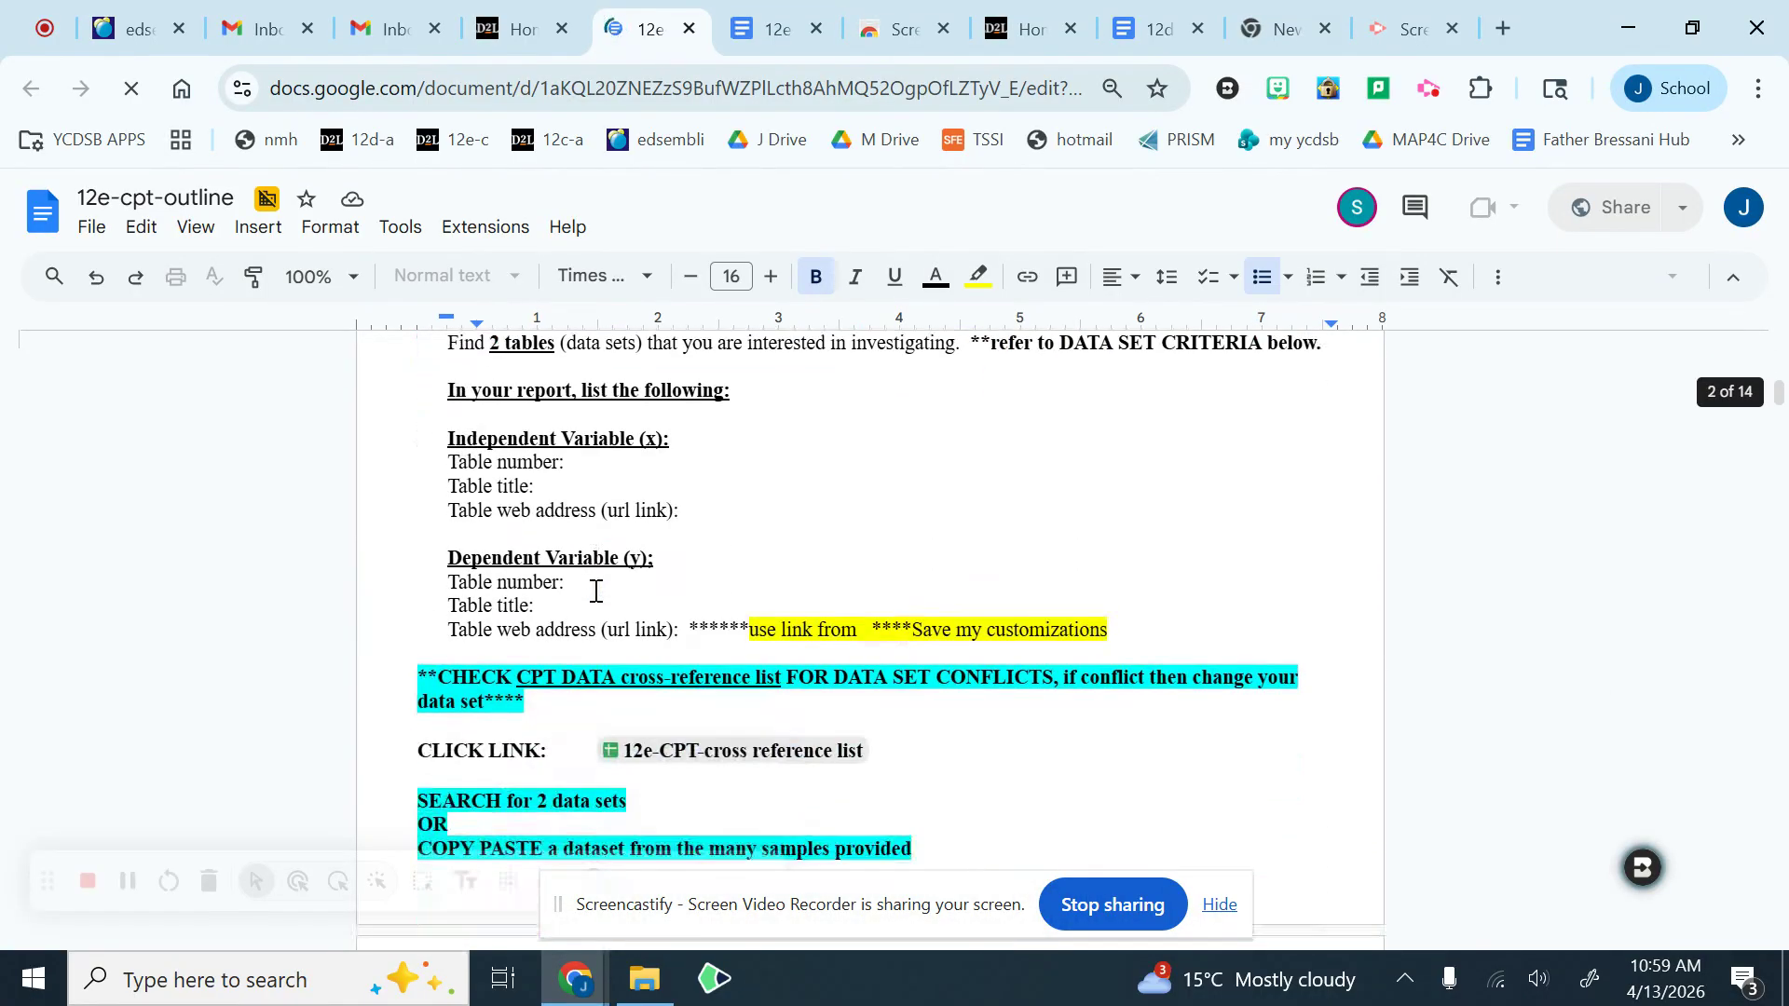
Step: Highlight the instructions on checking for data set conflicts and on searching for two data sets or copying a provided sample
{"action": "left_click_drag", "start_coordinate": [419, 536], "coordinate": [1228, 566]}
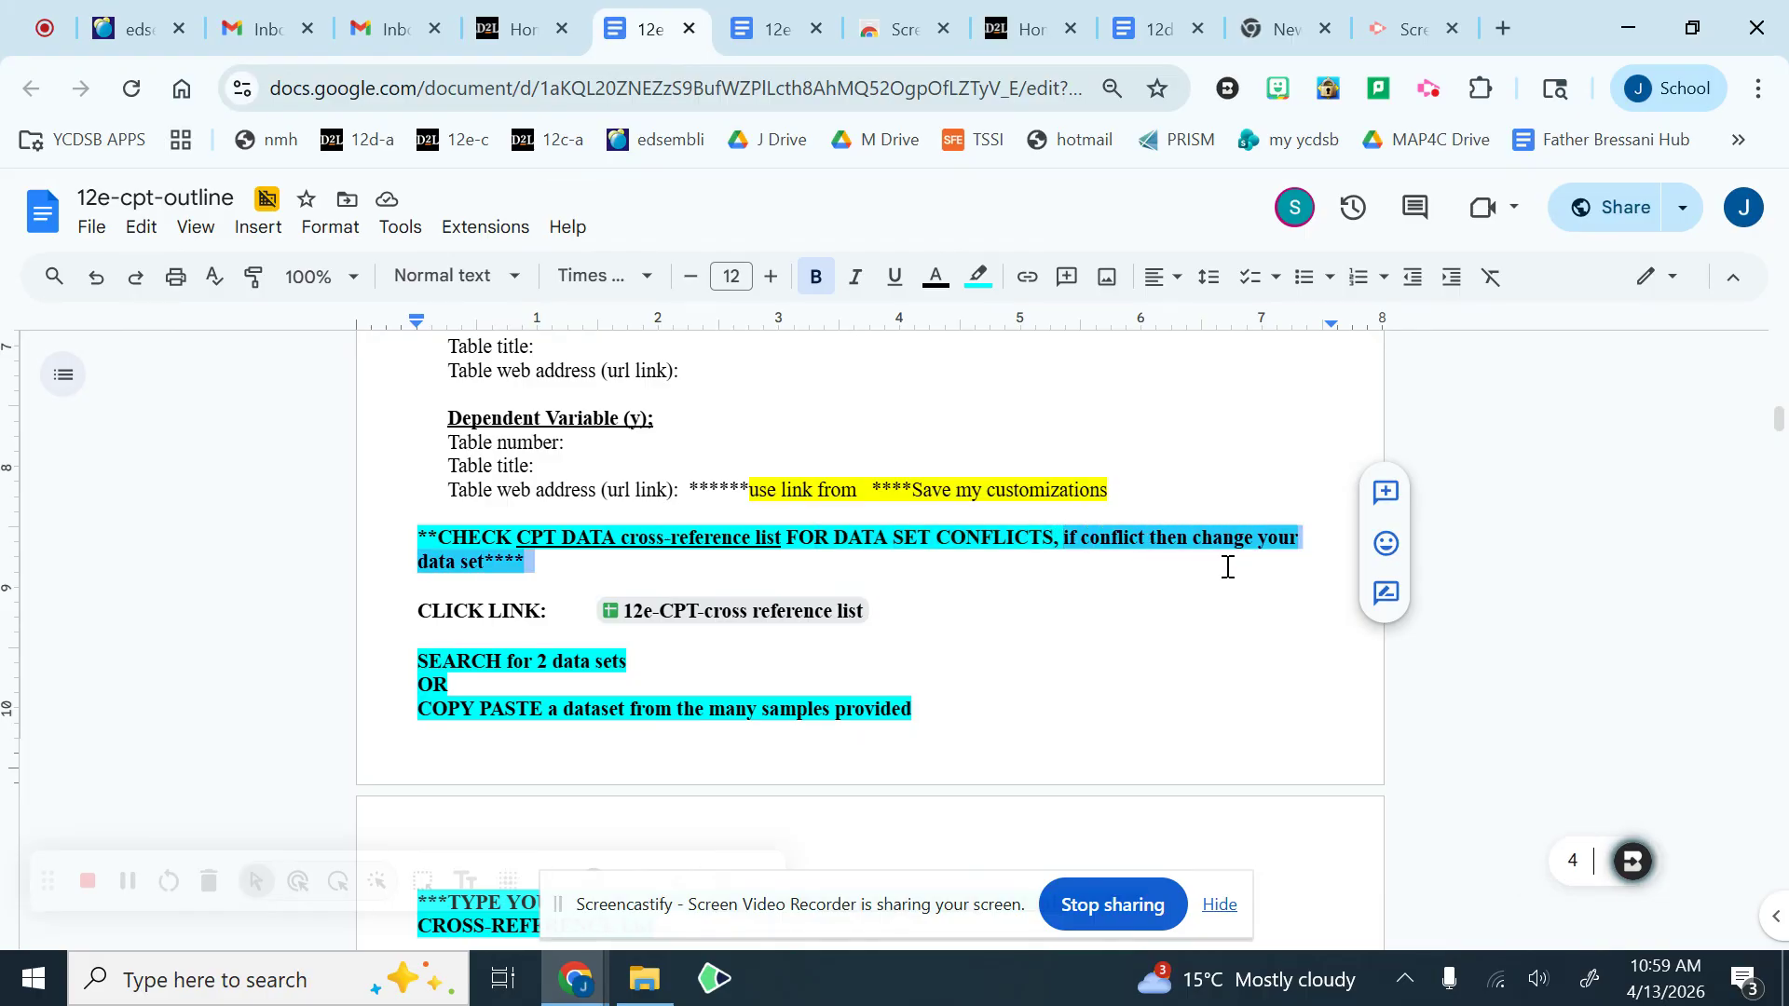
{"action": "left_click", "coordinate": [1105, 592]}
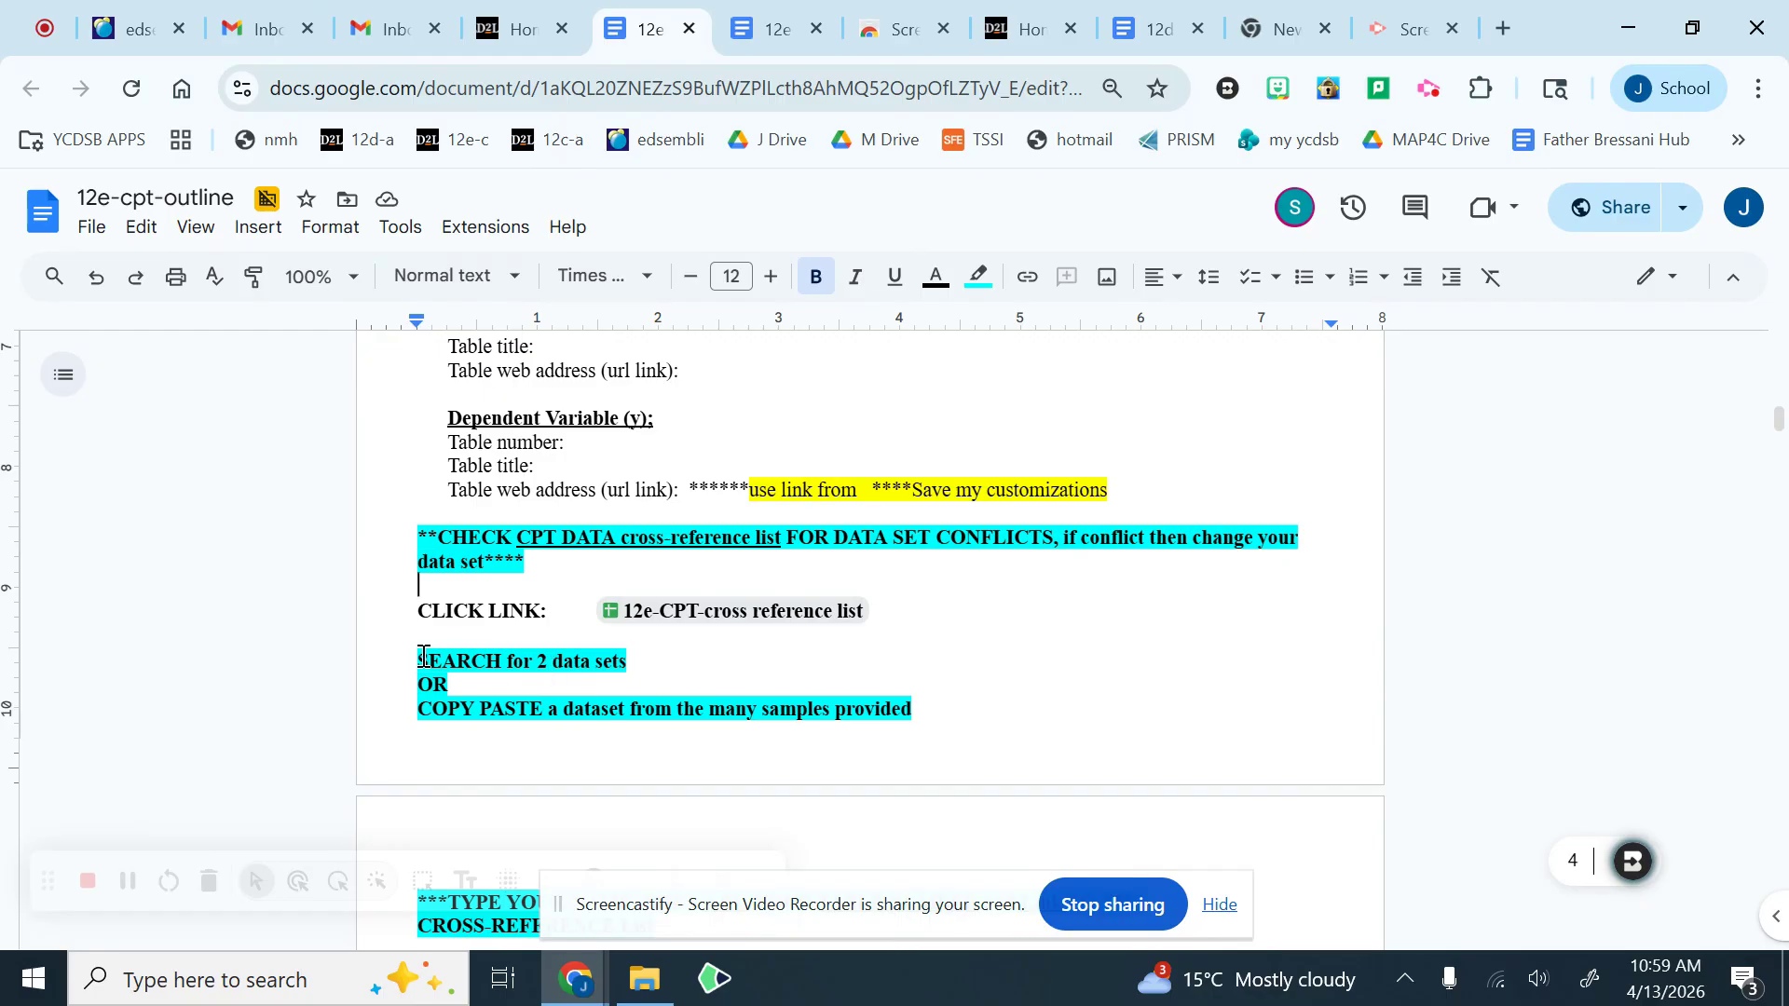
{"action": "left_click_drag", "start_coordinate": [419, 658], "coordinate": [626, 657]}
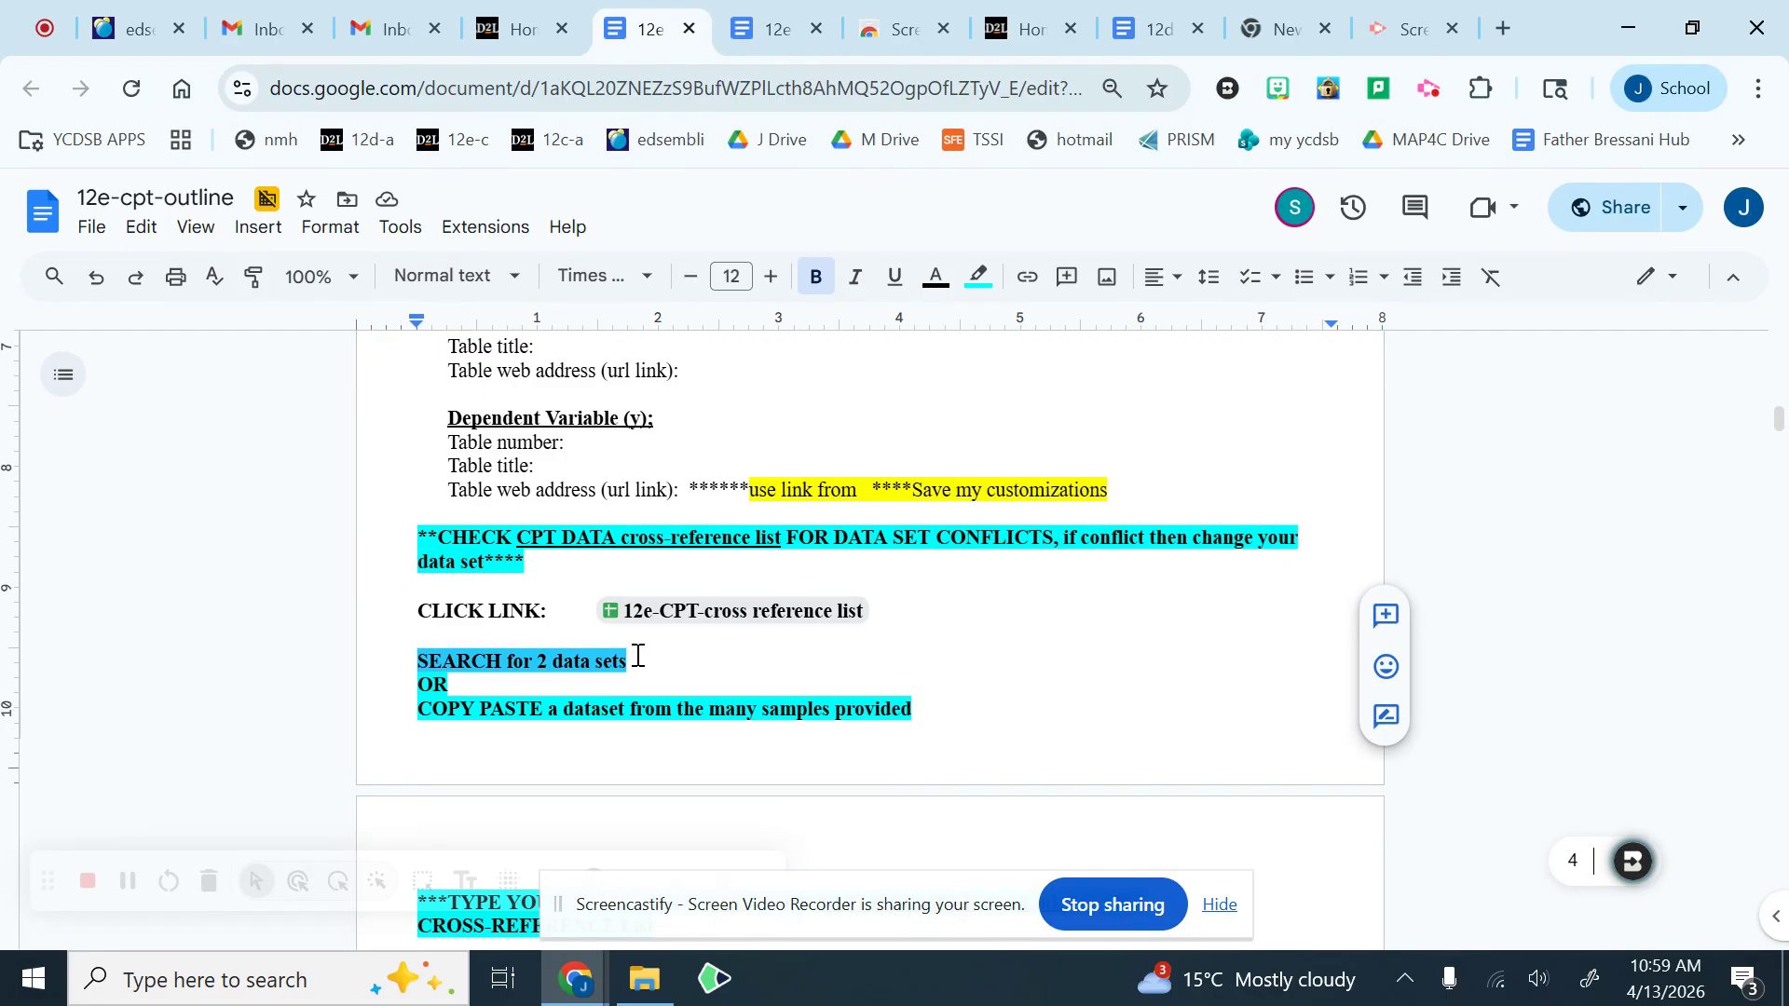
{"action": "left_click", "coordinate": [661, 660]}
{"action": "scroll", "coordinate": [661, 660], "scroll_direction": "down", "scroll_amount": 1}
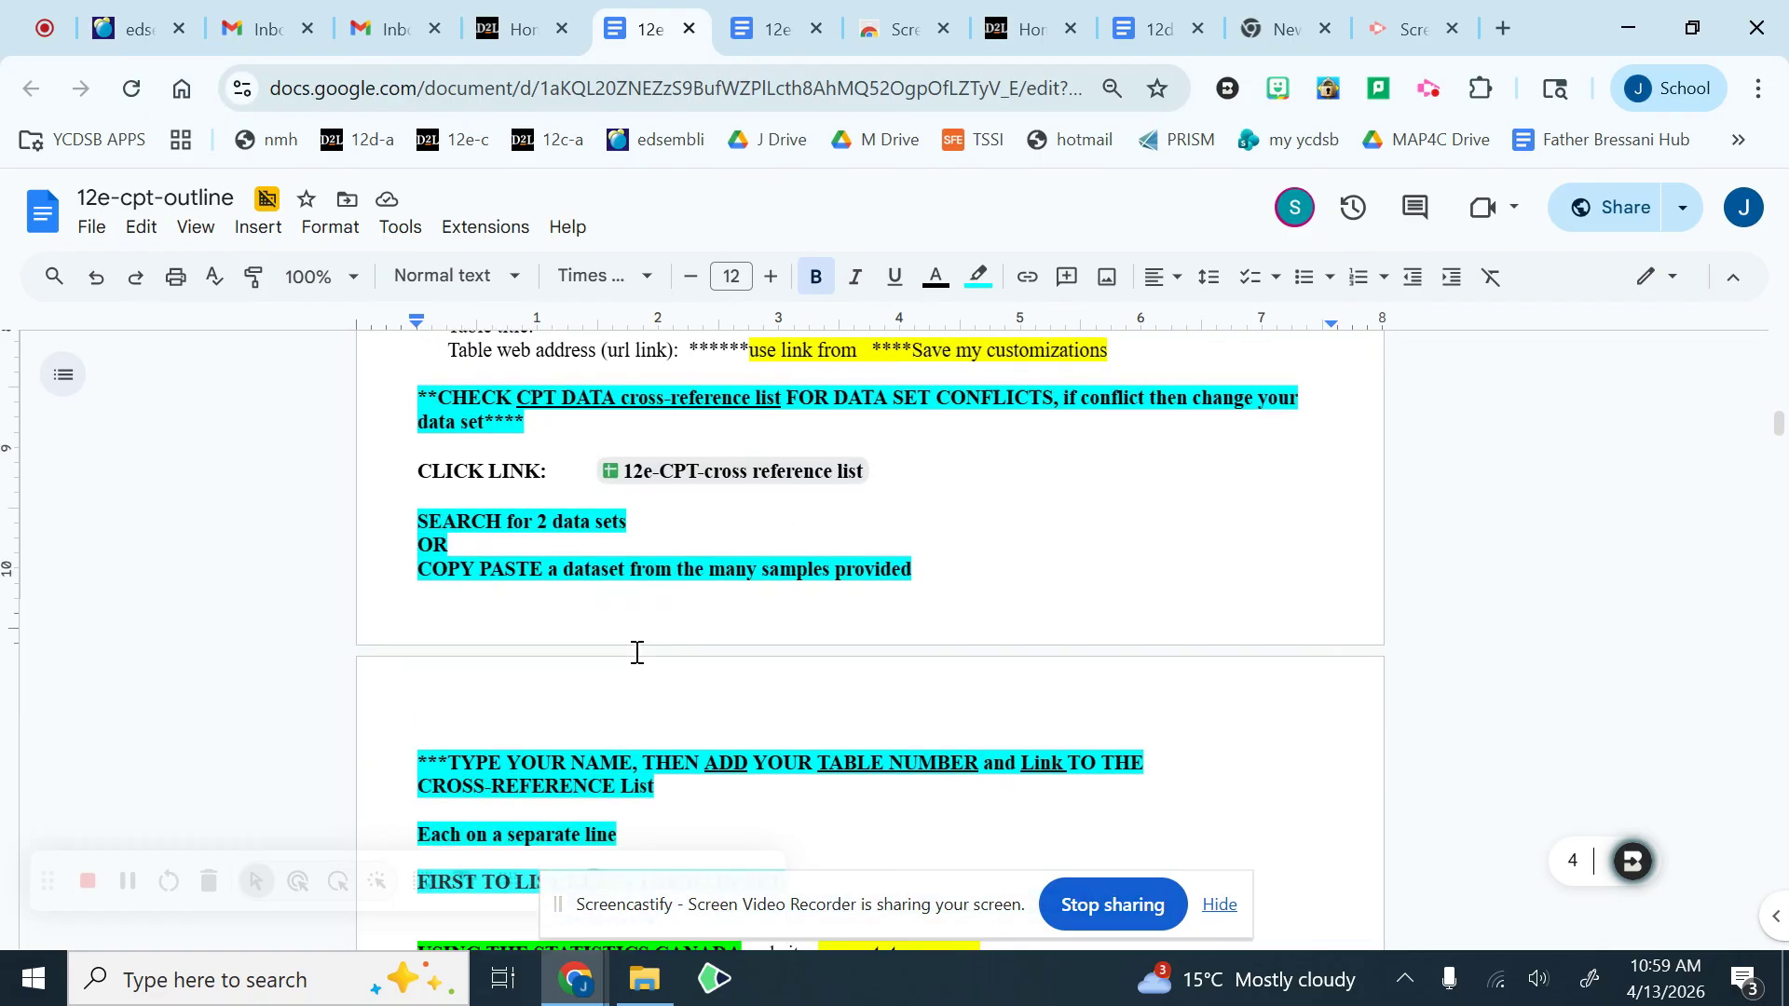
{"action": "left_click_drag", "start_coordinate": [419, 568], "coordinate": [939, 560]}
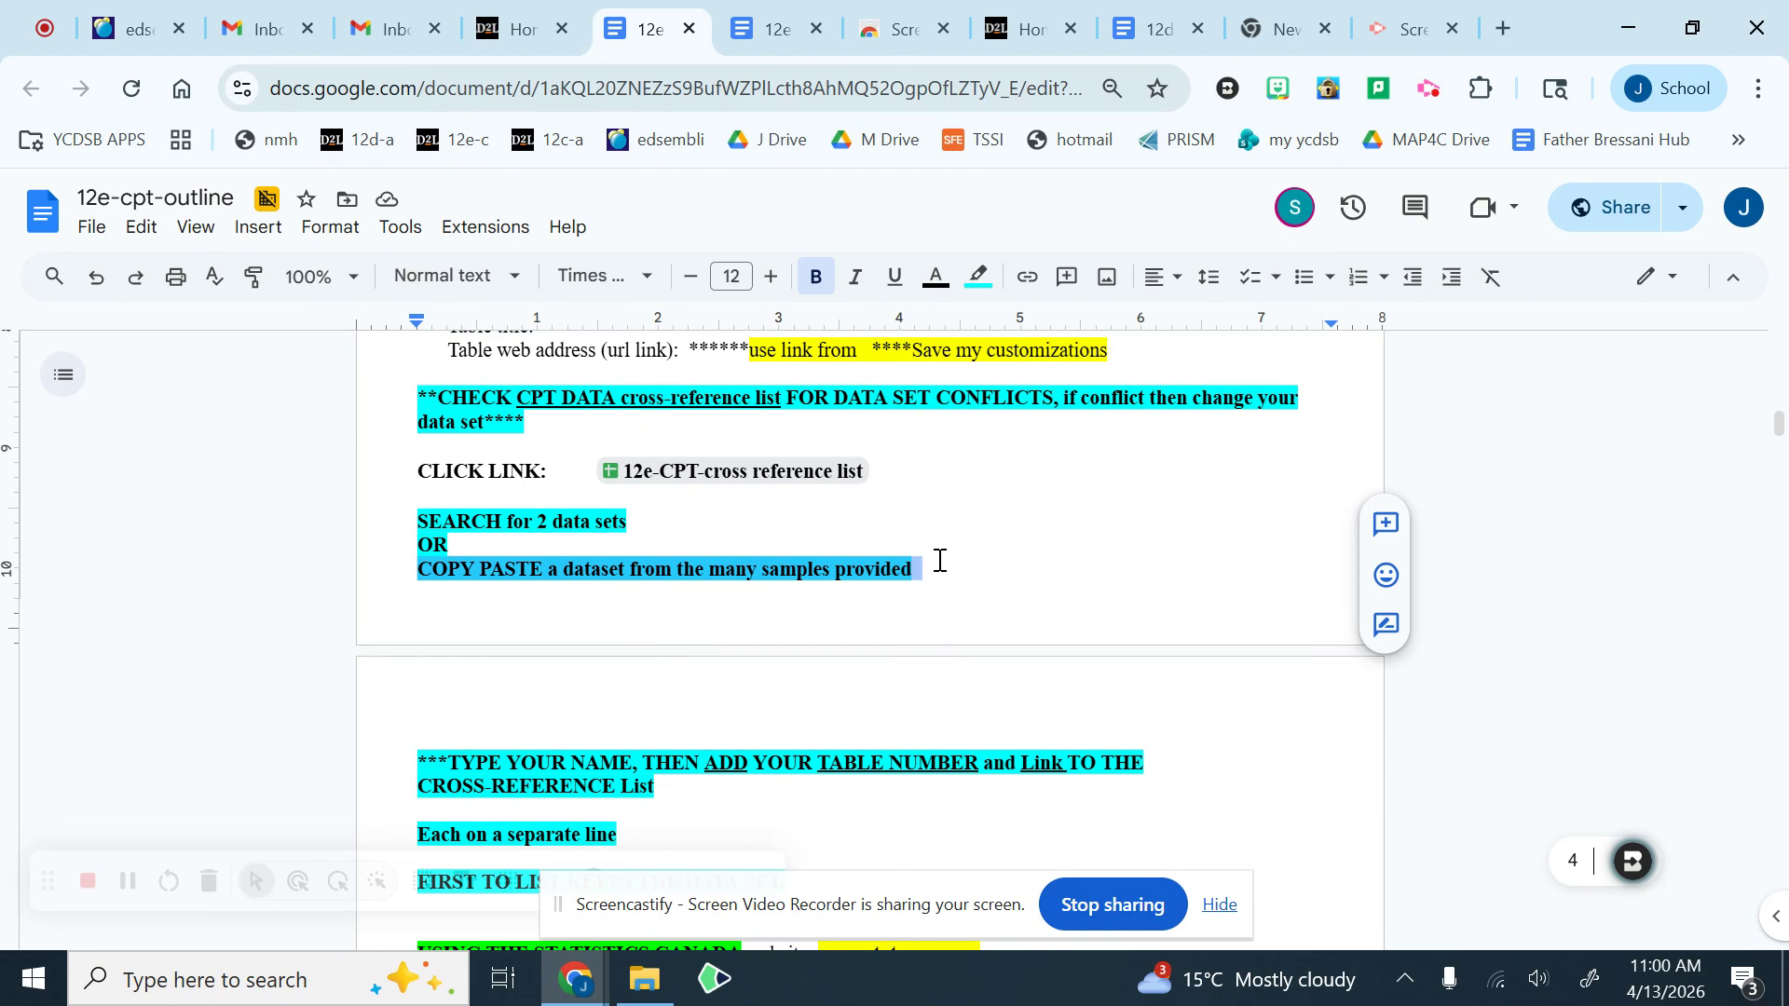
{"action": "left_click", "coordinate": [940, 560]}
{"action": "scroll", "coordinate": [733, 598], "scroll_direction": "down", "scroll_amount": 1}
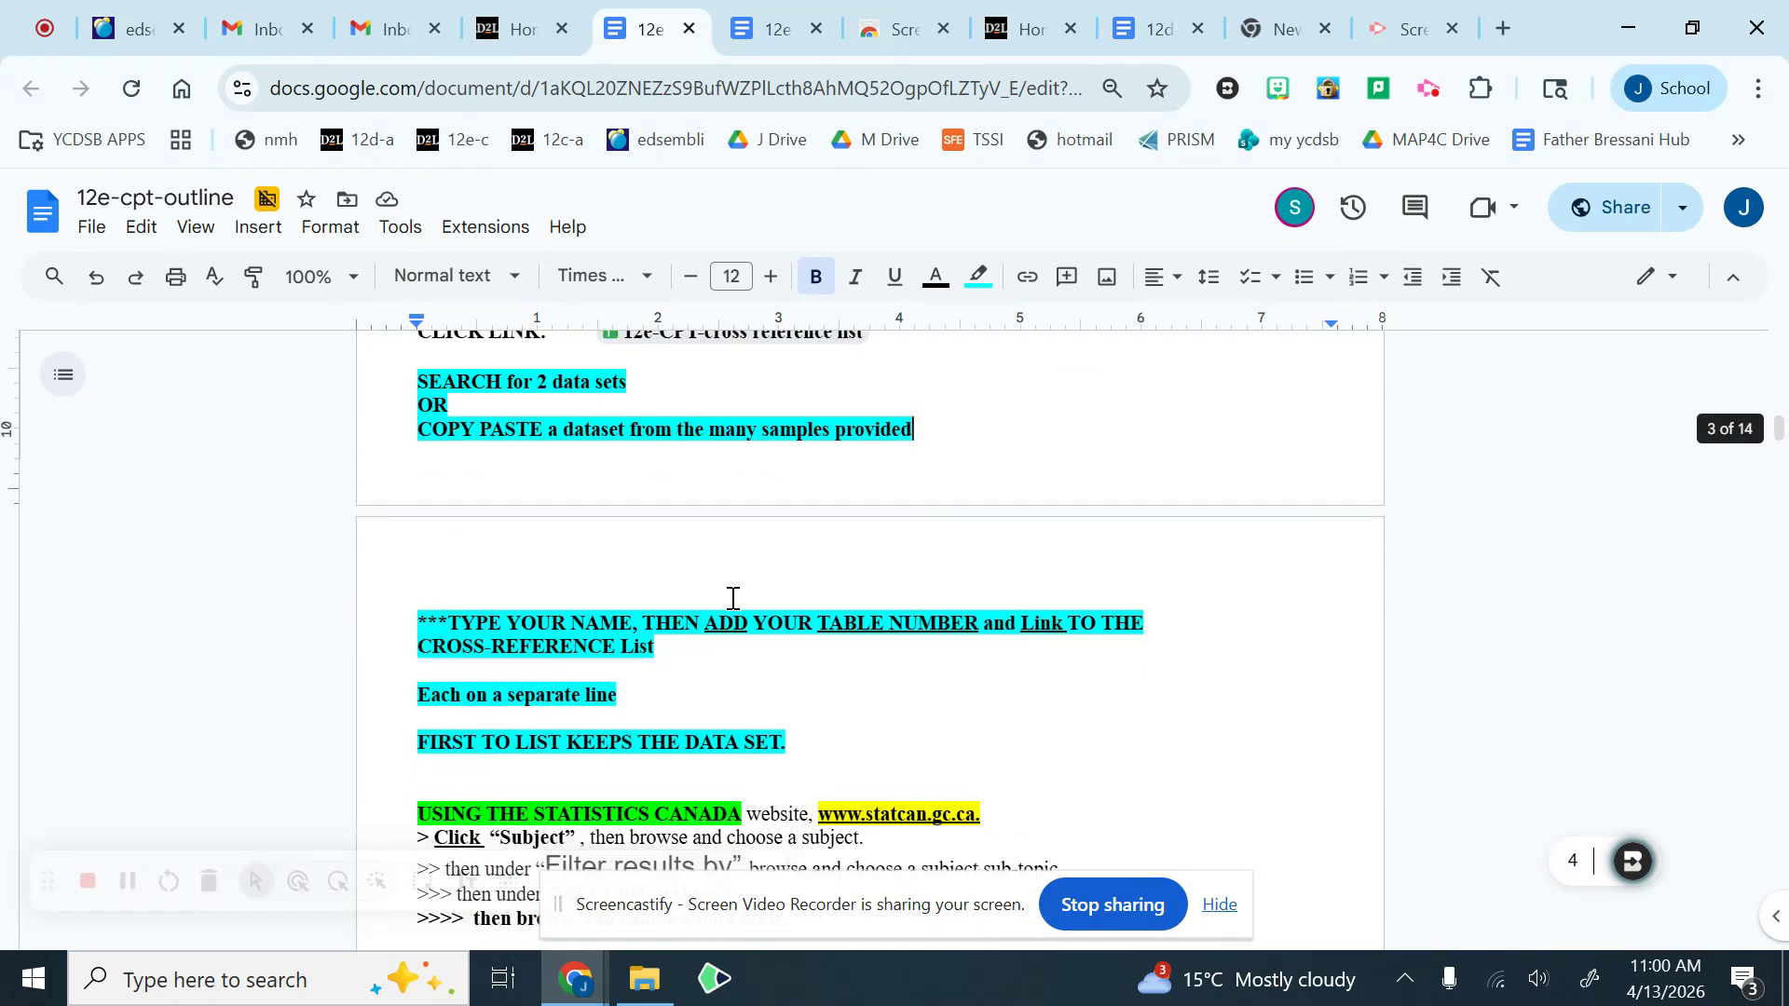
Step: Highlight the instructions on adding name, table number and link on separate lines and on the first to list keeping the data set
{"action": "left_click", "coordinate": [439, 623]}
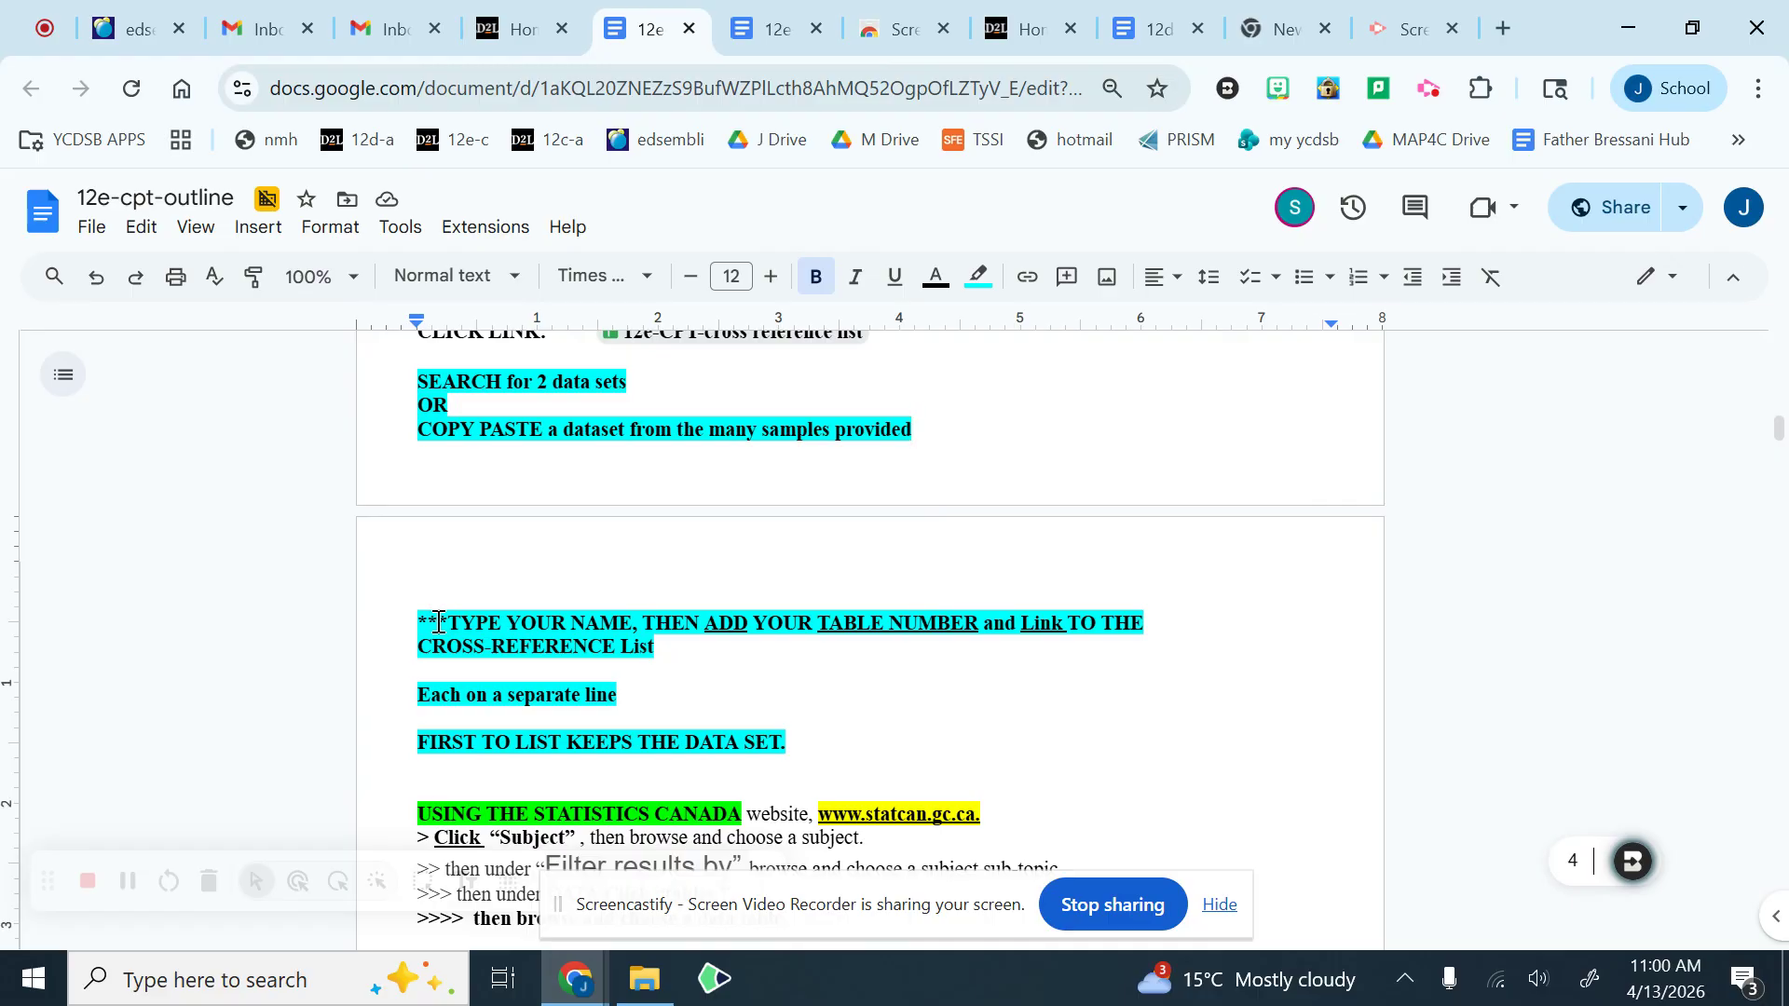
{"action": "left_click_drag", "start_coordinate": [495, 623], "coordinate": [1009, 649]}
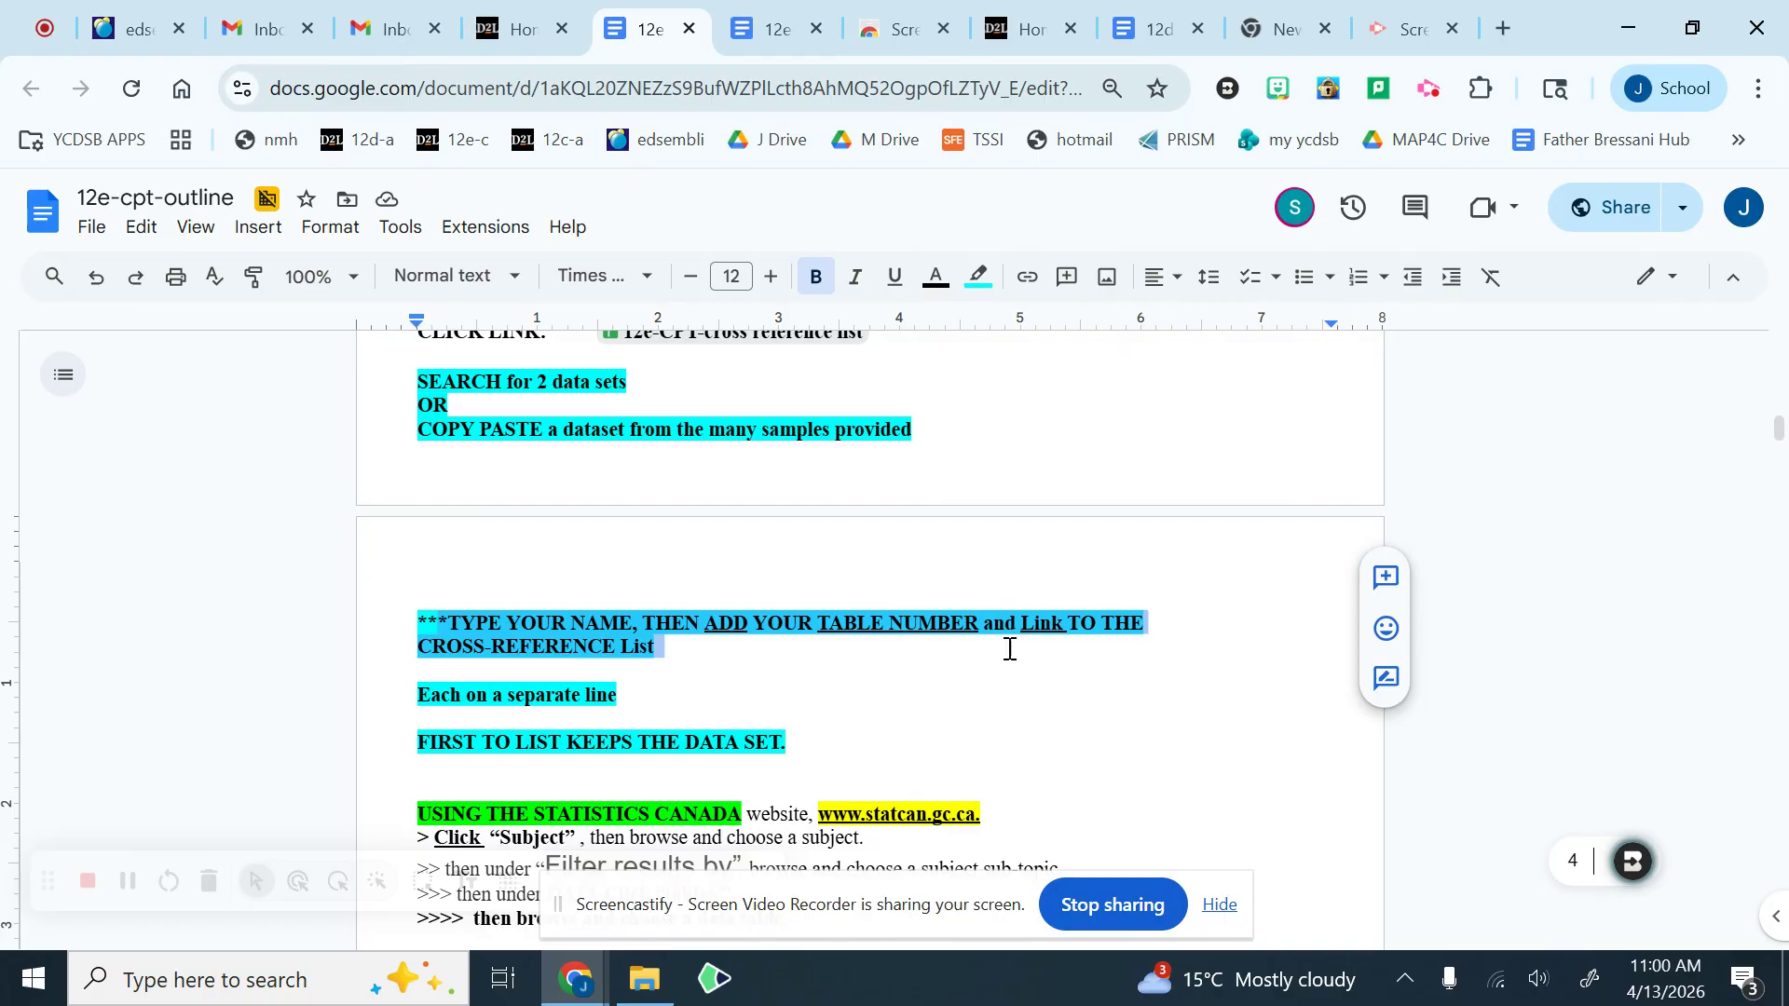
{"action": "left_click", "coordinate": [1001, 669]}
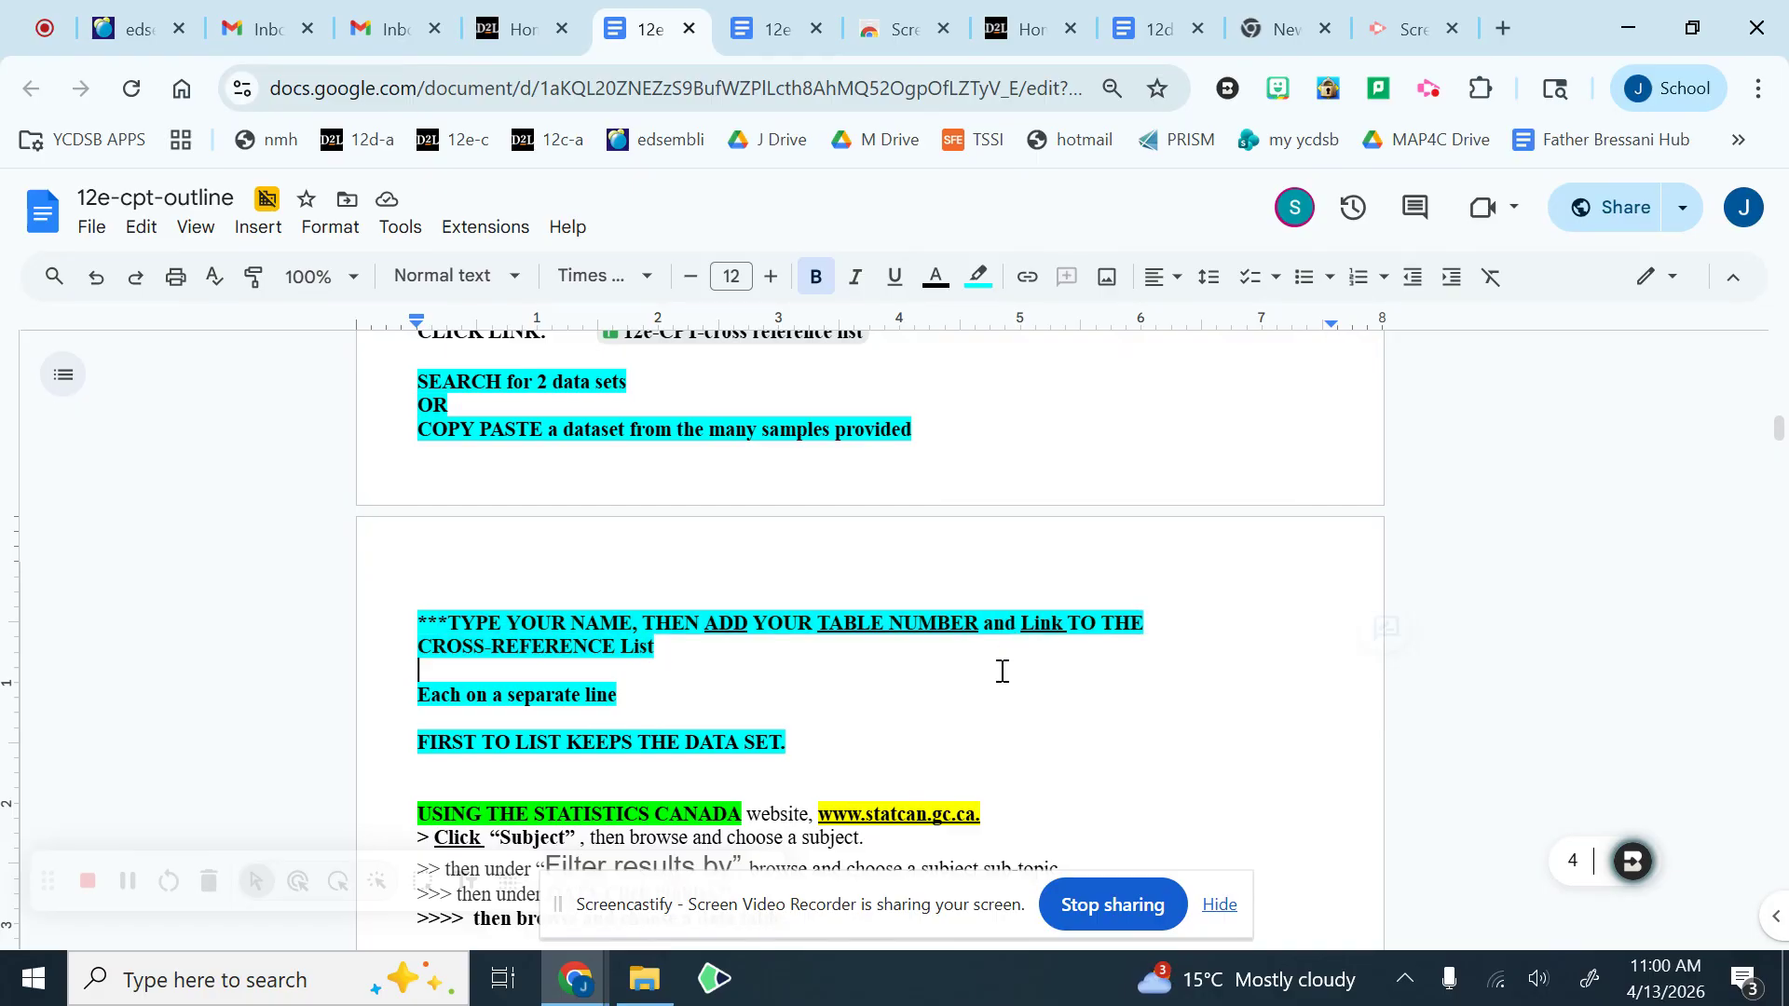
{"action": "left_click_drag", "start_coordinate": [423, 701], "coordinate": [627, 695]}
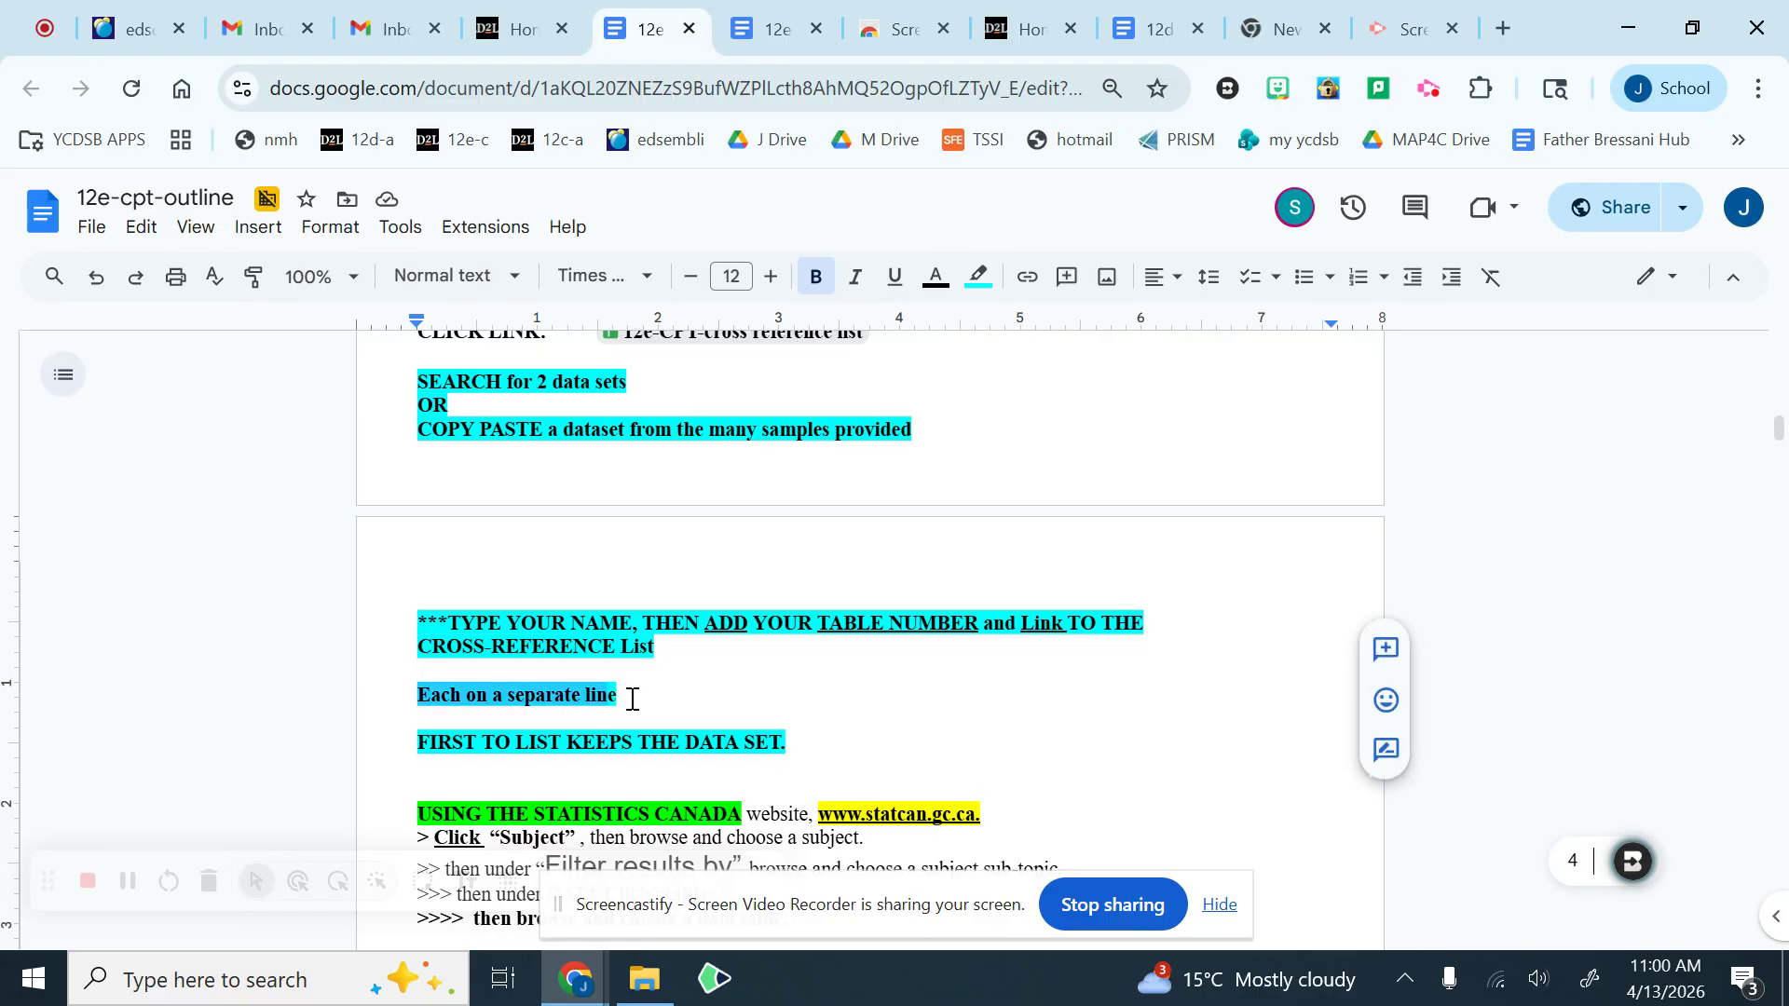
{"action": "left_click", "coordinate": [475, 731]}
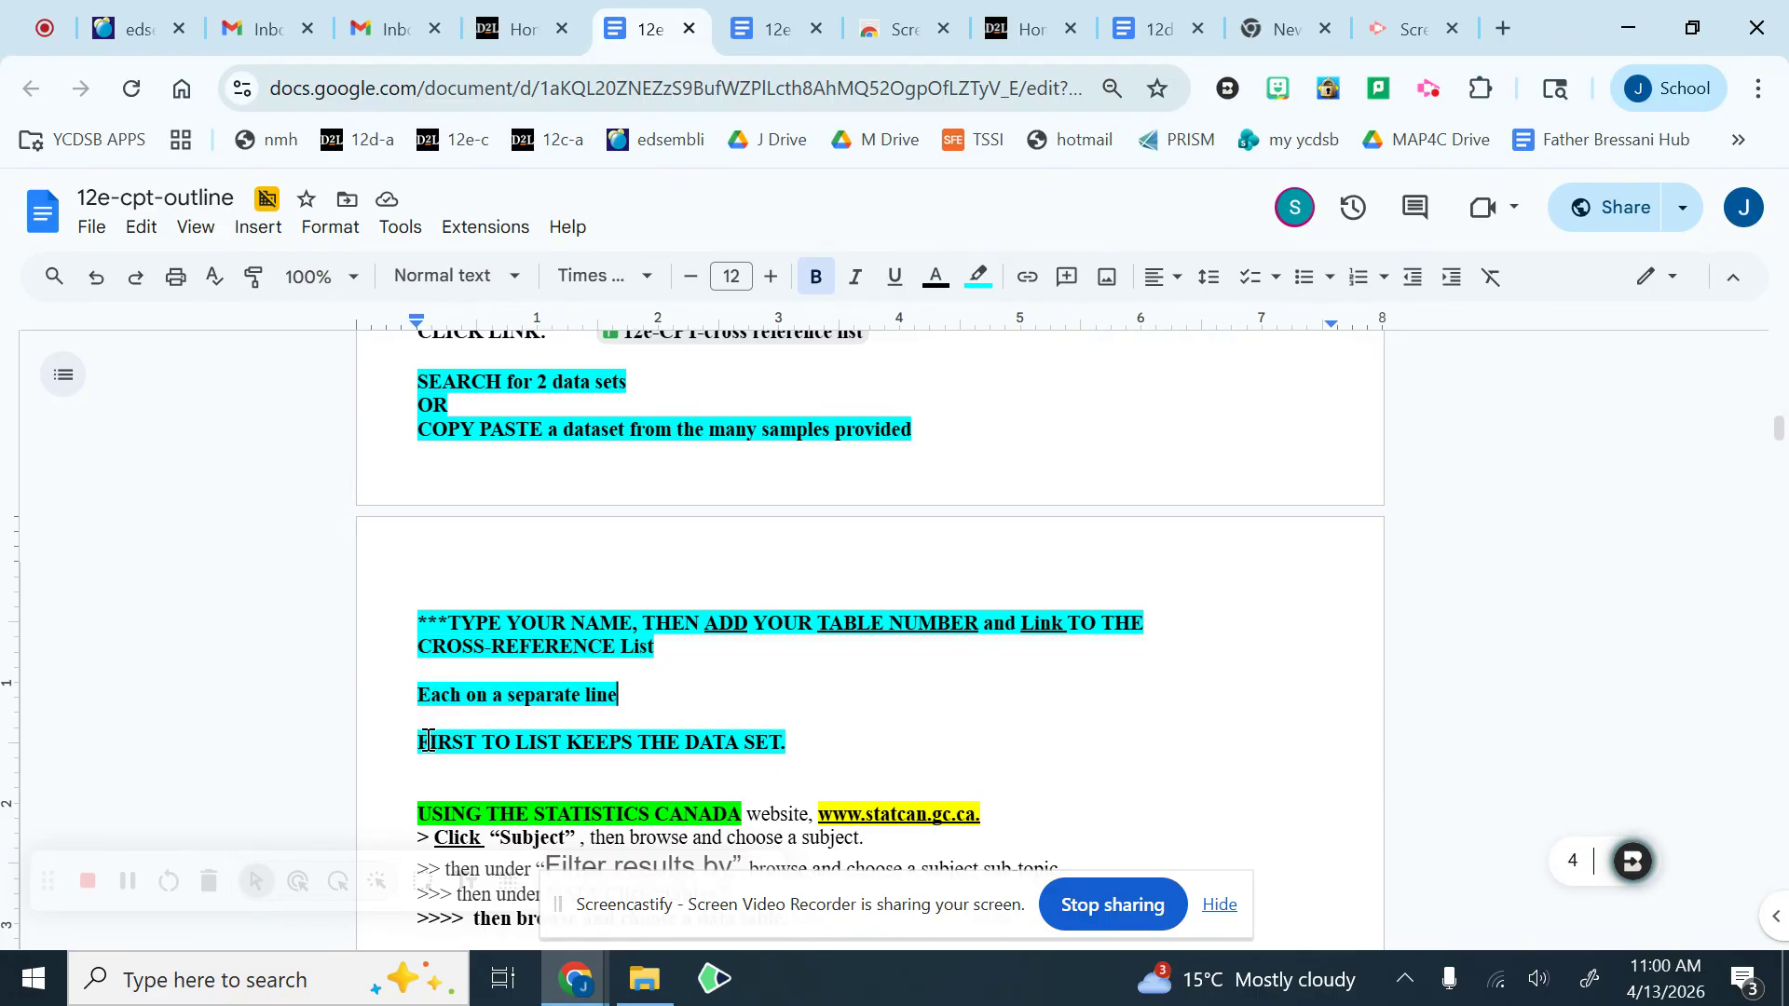
{"action": "left_click_drag", "start_coordinate": [422, 746], "coordinate": [795, 747]}
{"action": "left_click", "coordinate": [807, 737]}
Step: Open the linked 12e-CPT-cross reference list spreadsheet from the outline
{"action": "scroll", "coordinate": [801, 601], "scroll_direction": "up", "scroll_amount": 3}
{"action": "mouse_move", "coordinate": [773, 626]}
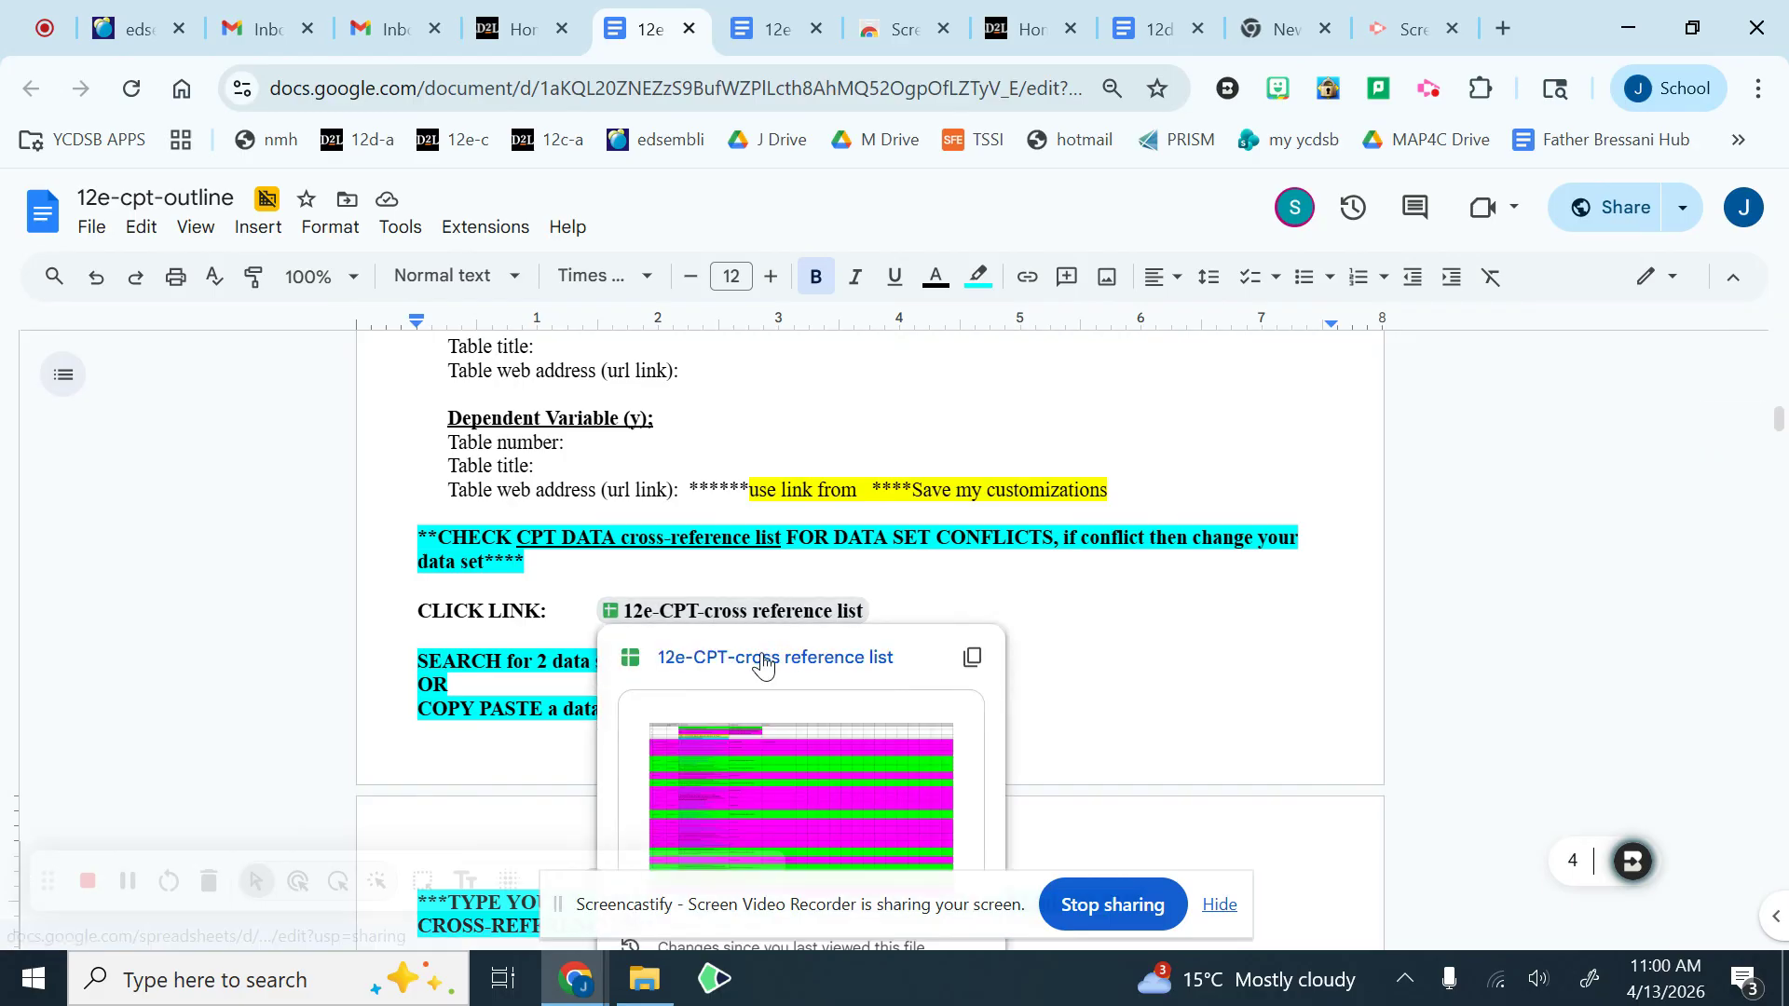
{"action": "left_click", "coordinate": [756, 657]}
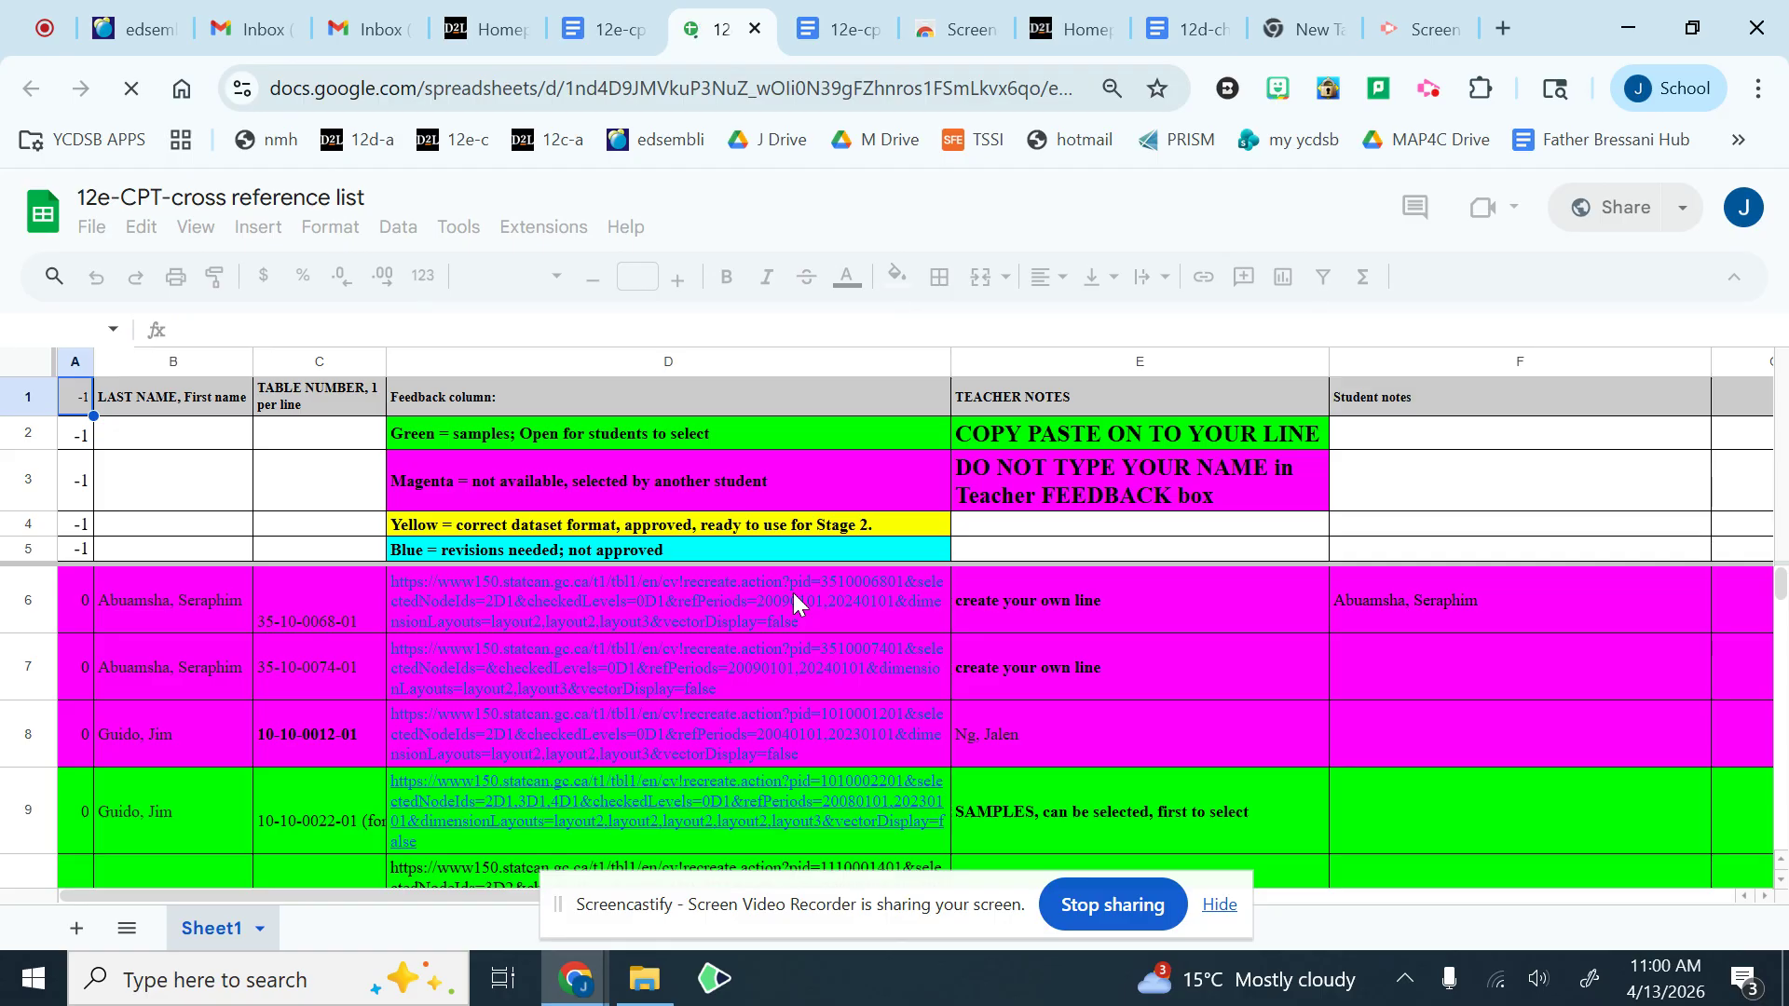
Step: Examine the colour-coded entries at the start of the cross-reference list, selecting the student name cells B6 and B7
{"action": "scroll", "coordinate": [801, 596], "scroll_direction": "down", "scroll_amount": 1}
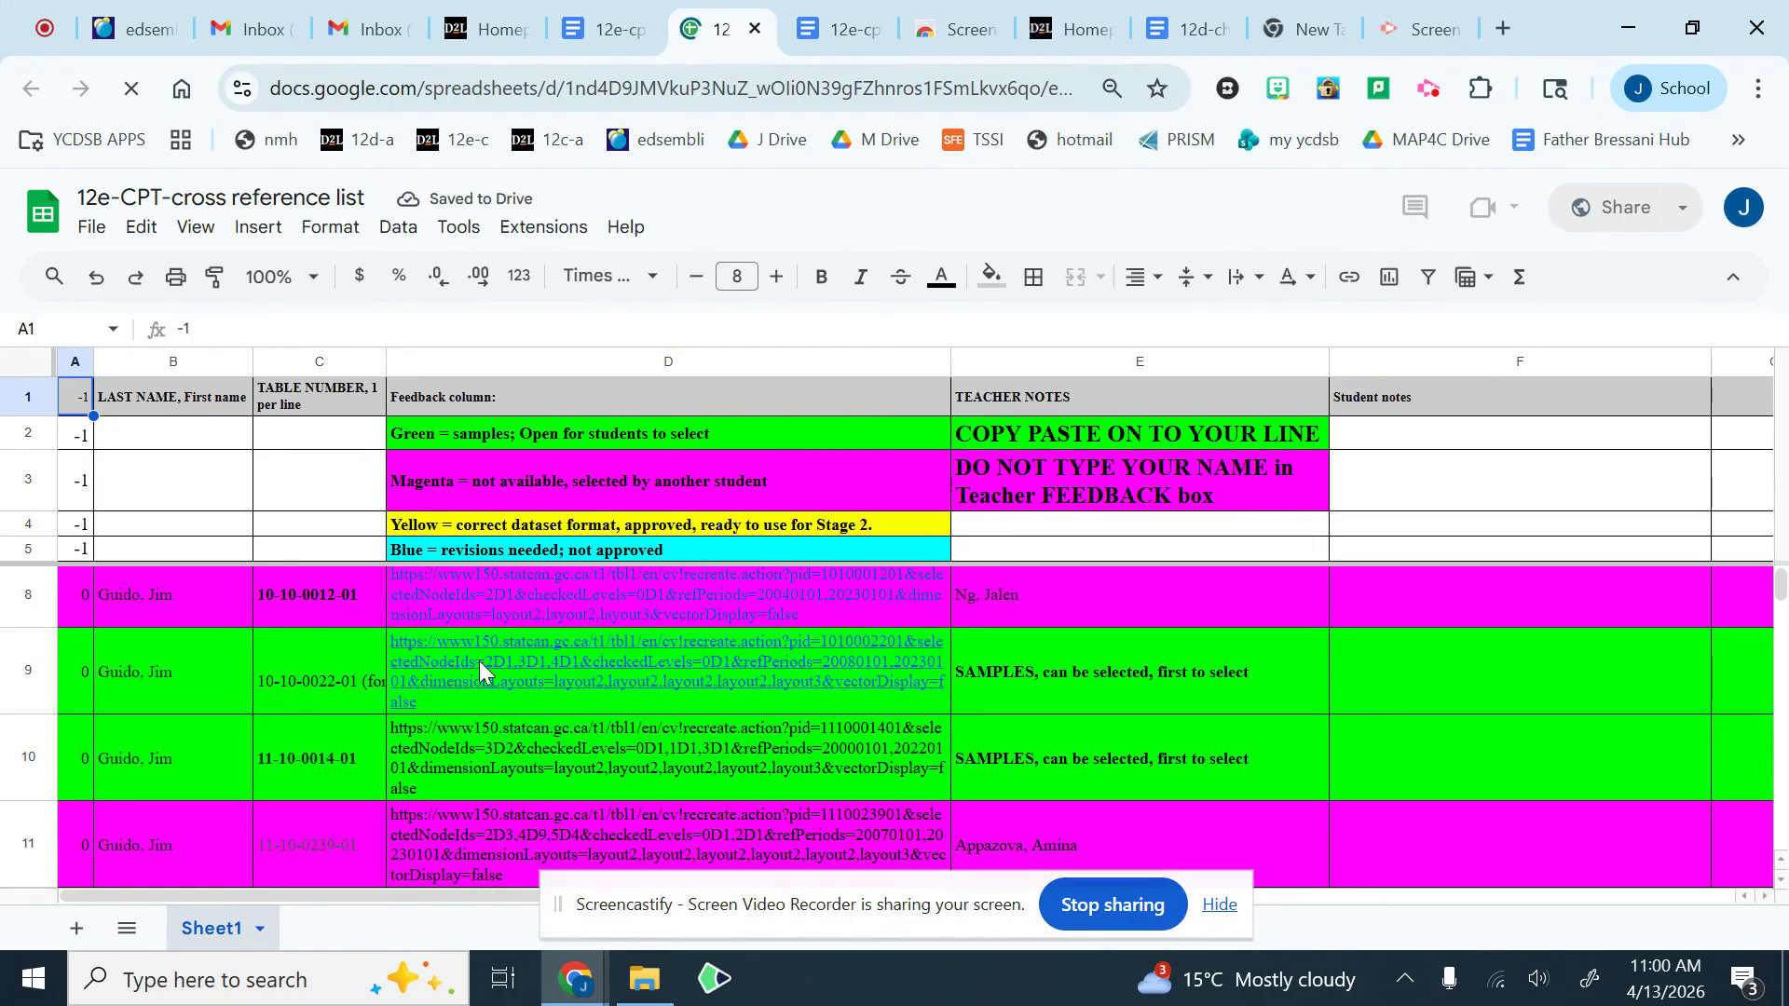
{"action": "scroll", "coordinate": [480, 659], "scroll_direction": "down", "scroll_amount": 1}
{"action": "scroll", "coordinate": [606, 641], "scroll_direction": "up", "scroll_amount": 3}
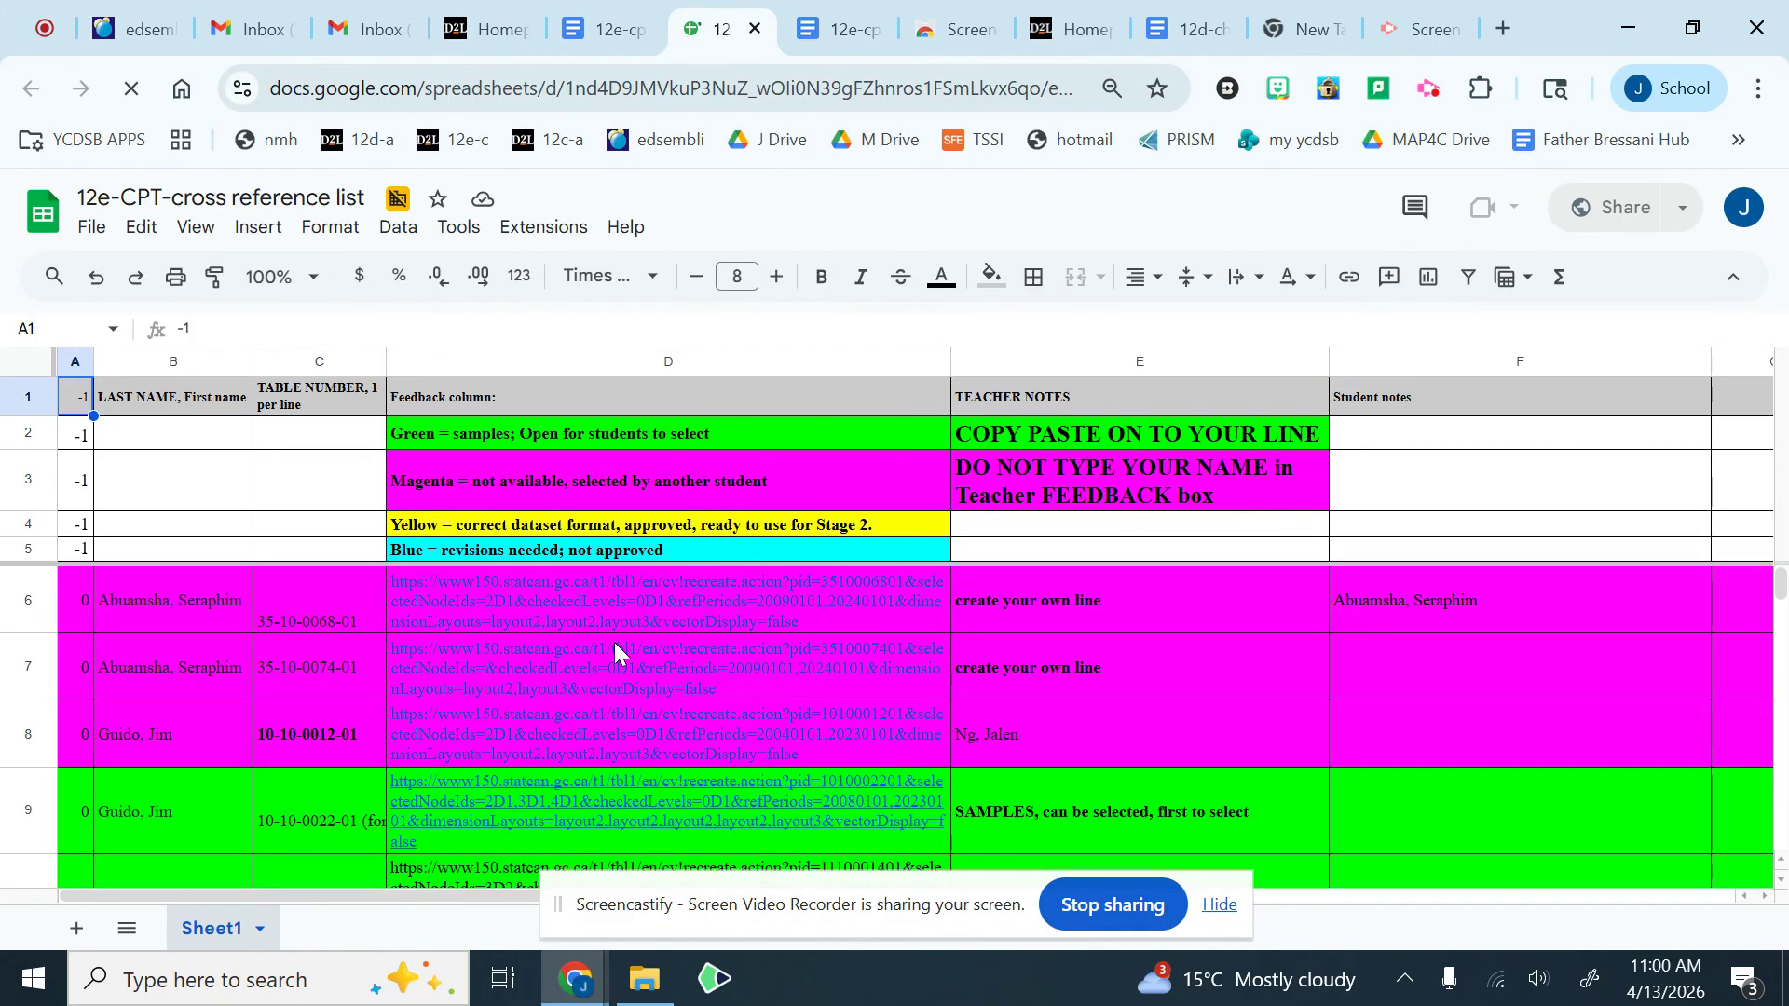
{"action": "left_click", "coordinate": [154, 601]}
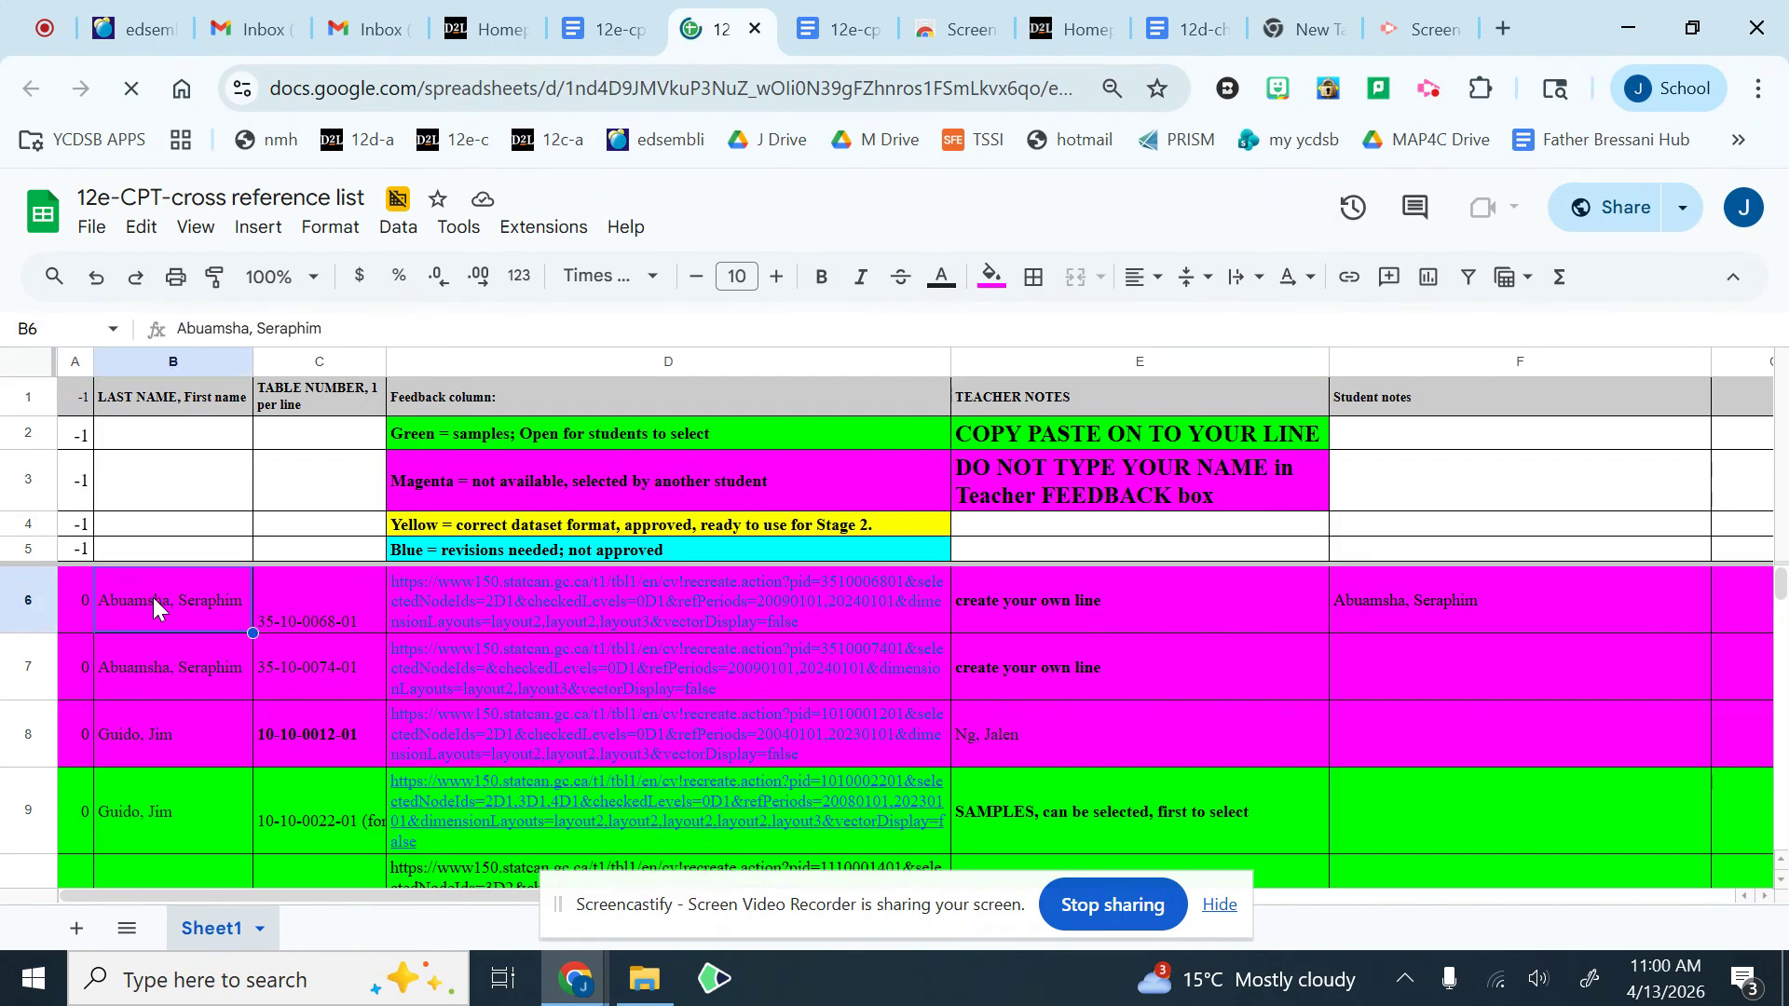
{"action": "left_click", "coordinate": [158, 671]}
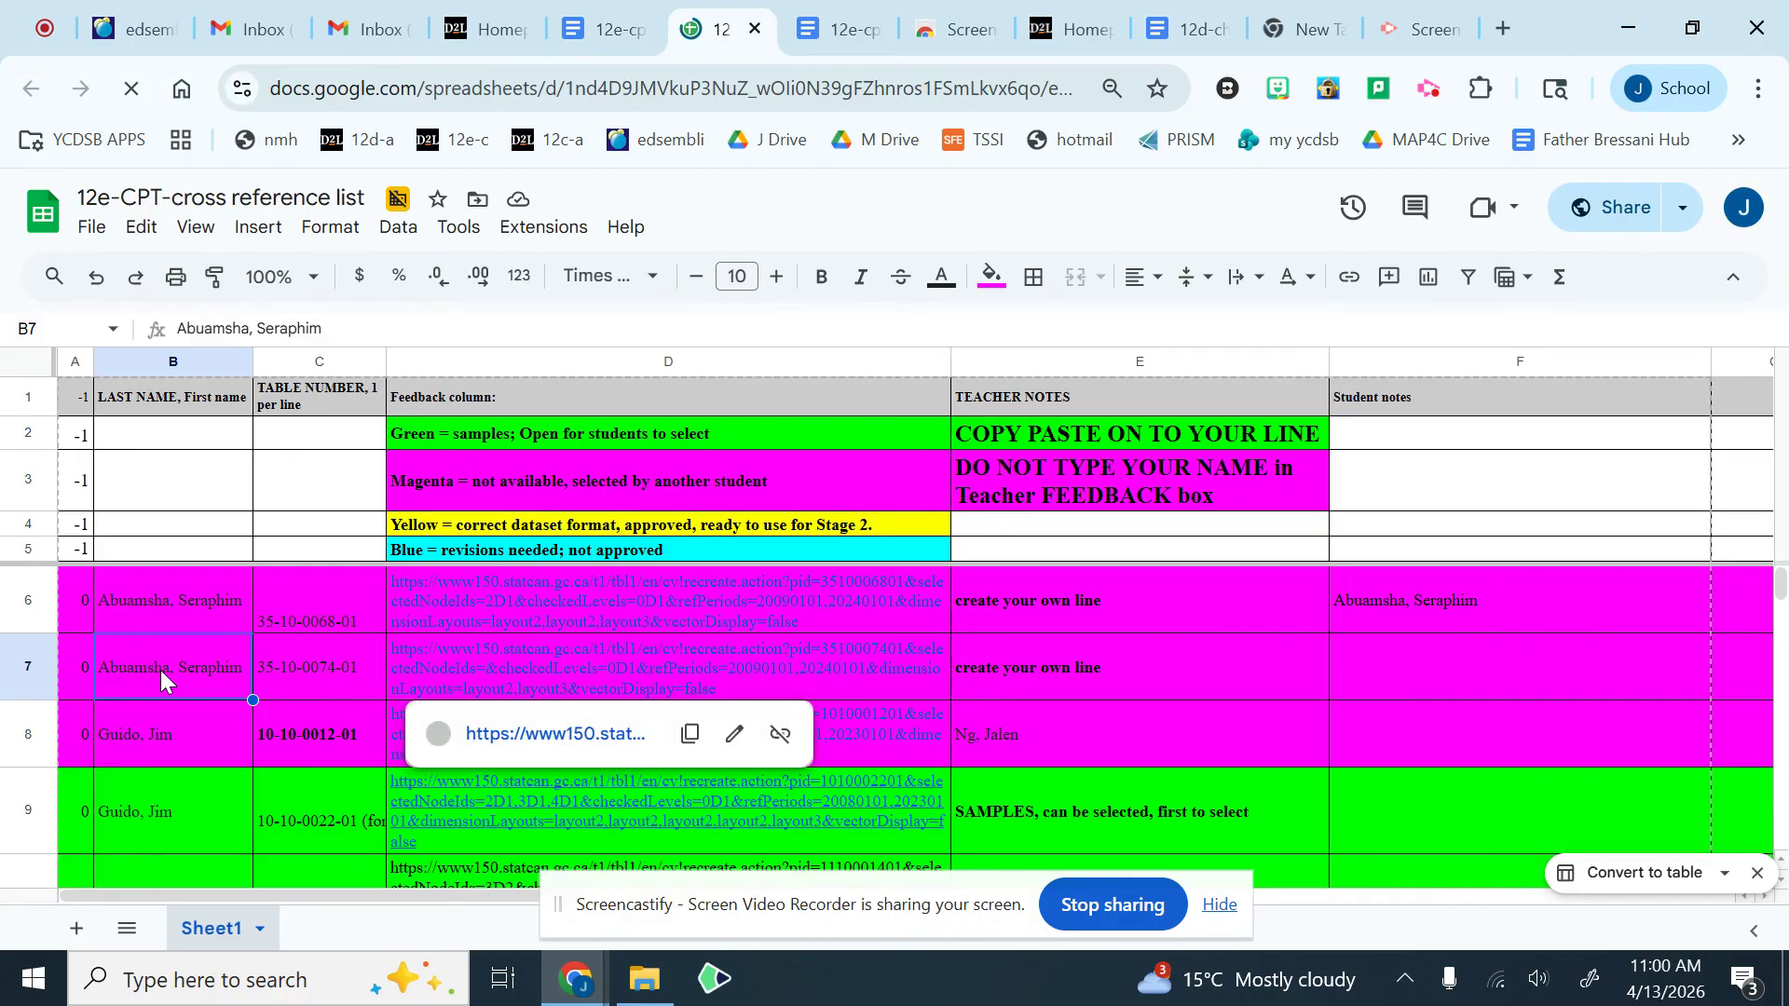
Step: Enter the teacher's last and first name in cell B100, the first empty line below the listed data sets
{"action": "scroll", "coordinate": [162, 671], "scroll_direction": "down", "scroll_amount": 5}
{"action": "scroll", "coordinate": [164, 671], "scroll_direction": "down", "scroll_amount": 8}
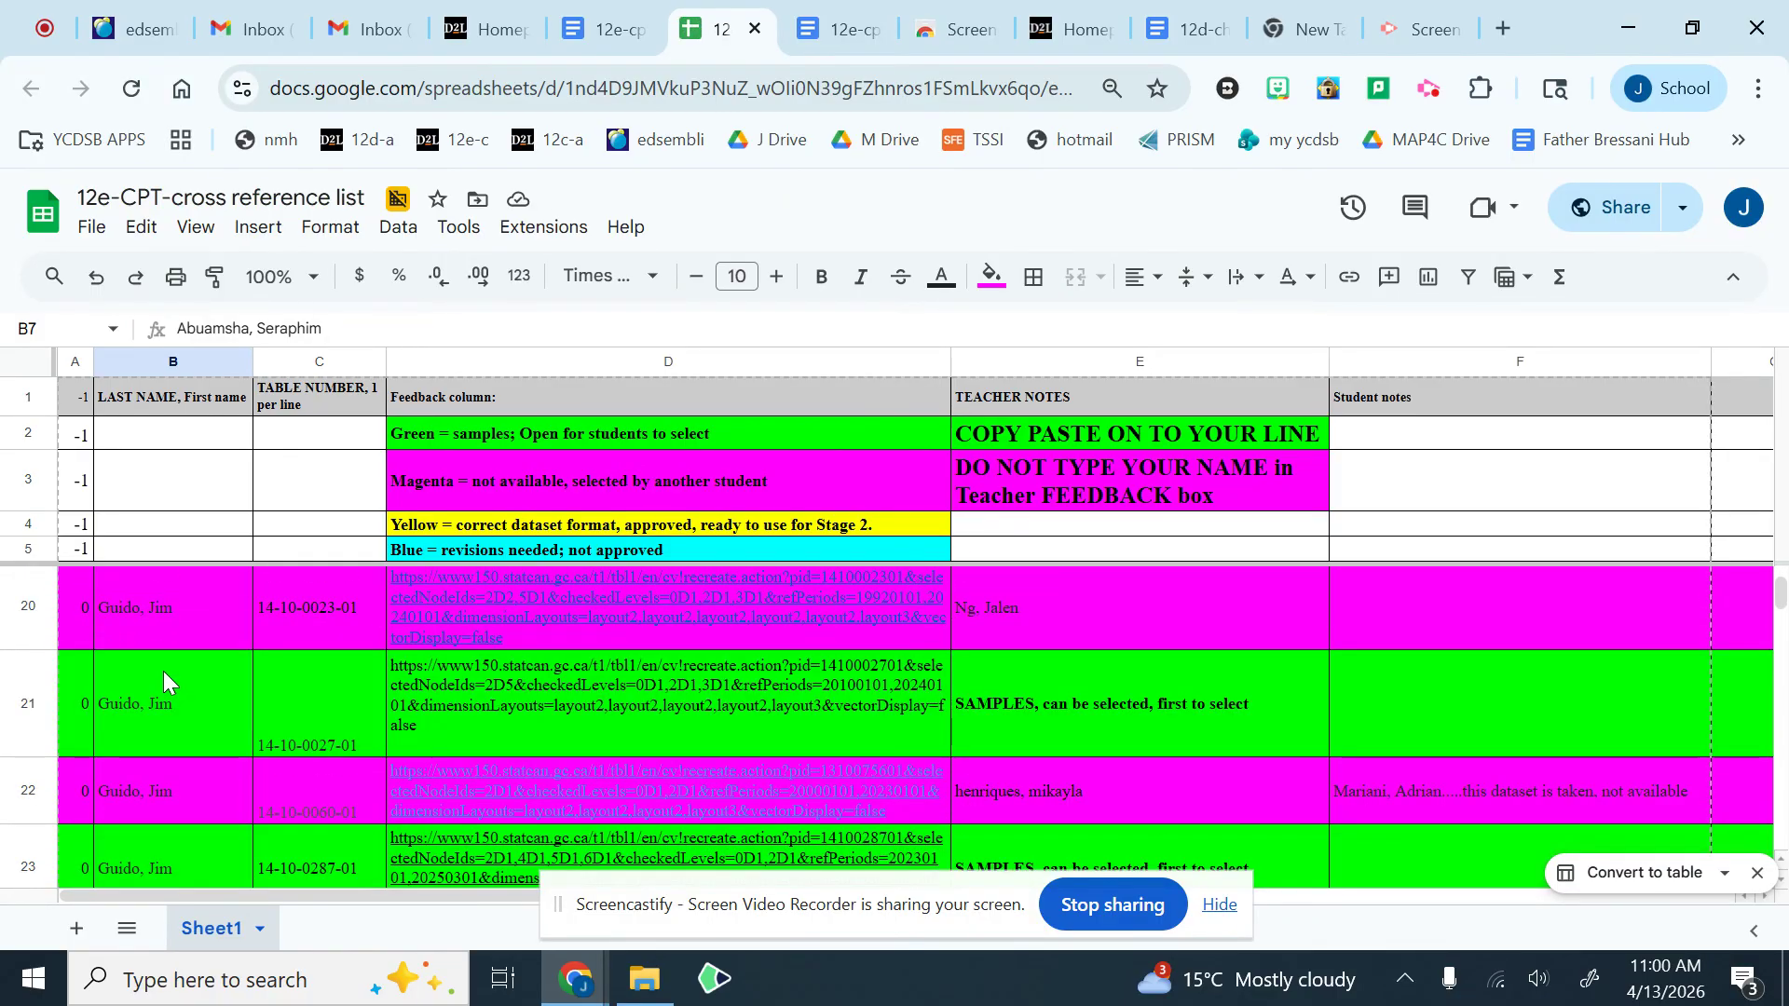
{"action": "scroll", "coordinate": [164, 671], "scroll_direction": "down", "scroll_amount": 10}
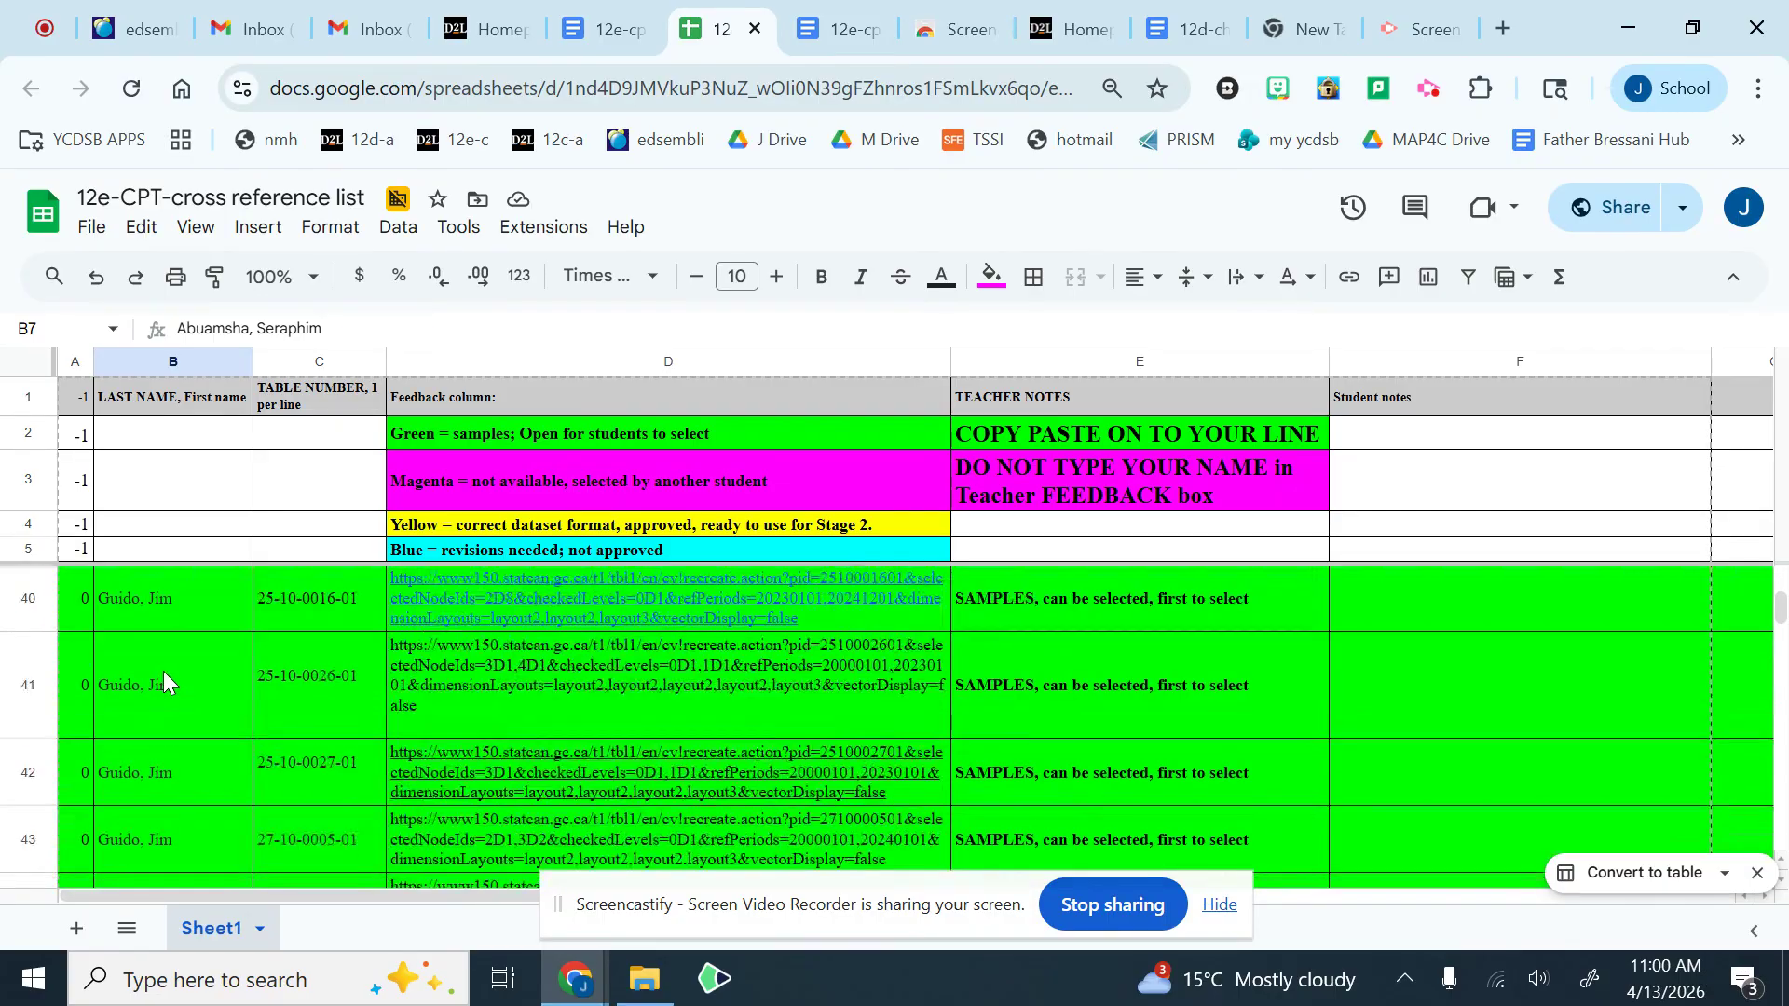
{"action": "scroll", "coordinate": [170, 668], "scroll_direction": "down", "scroll_amount": 10}
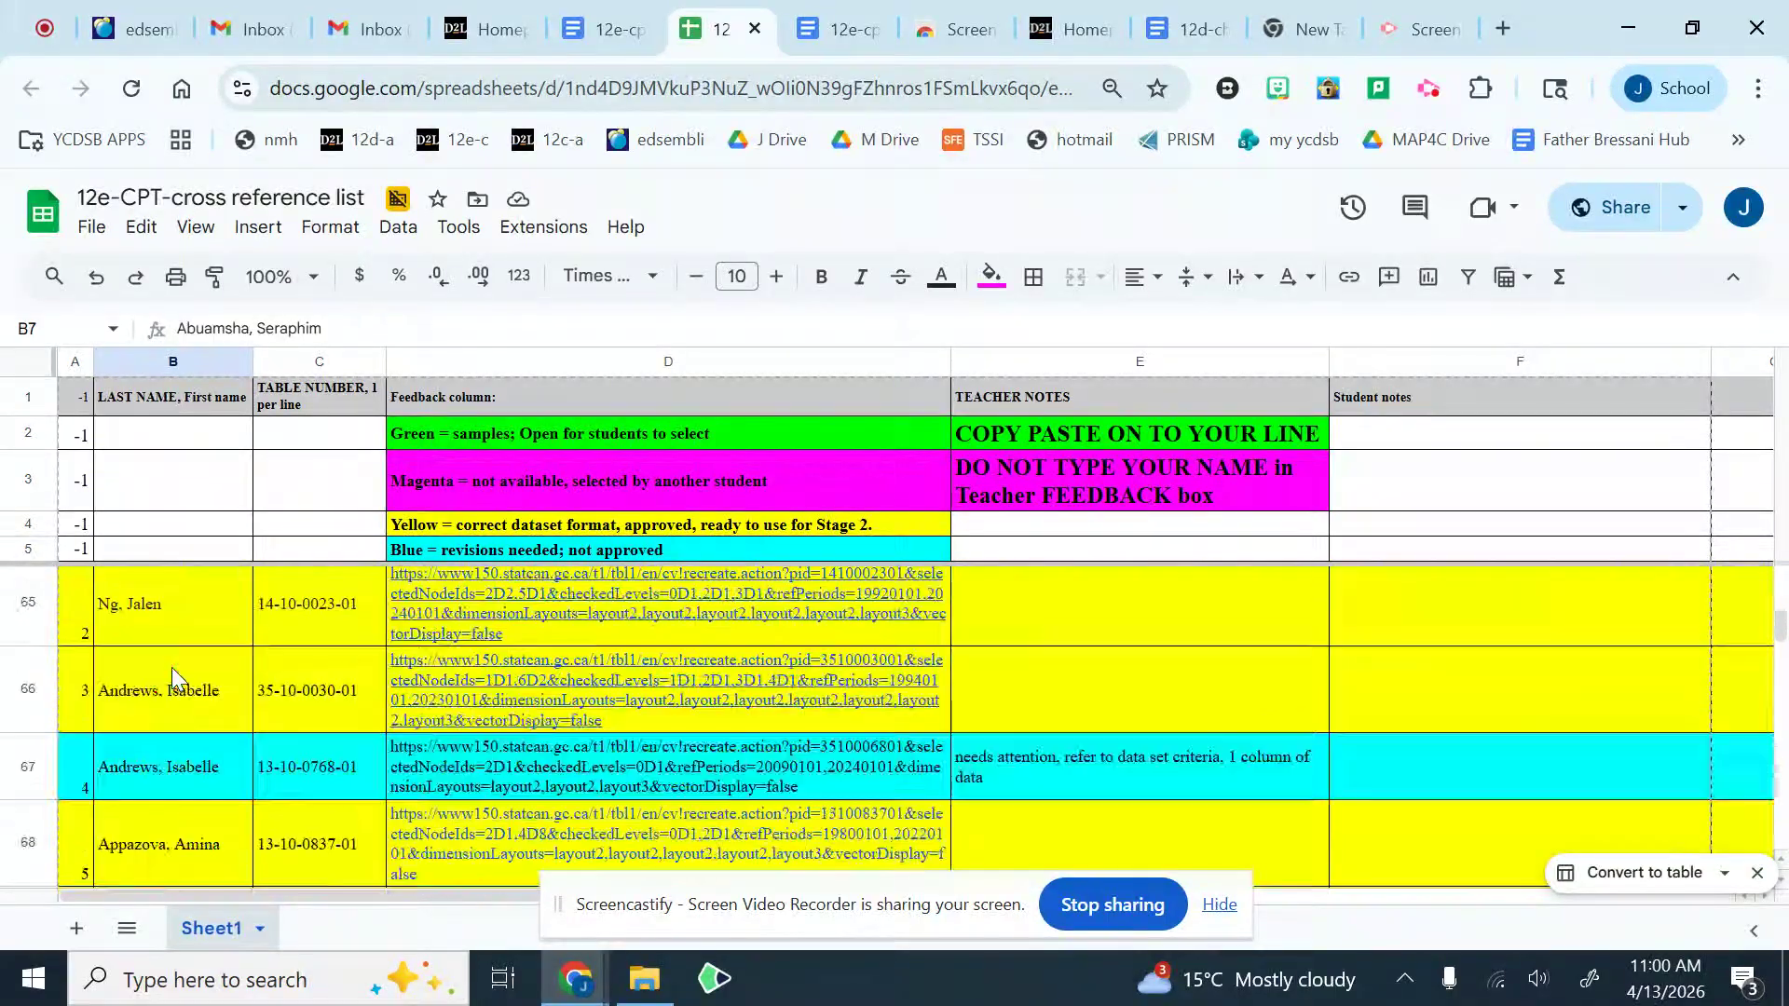
{"action": "scroll", "coordinate": [171, 667], "scroll_direction": "down", "scroll_amount": 8}
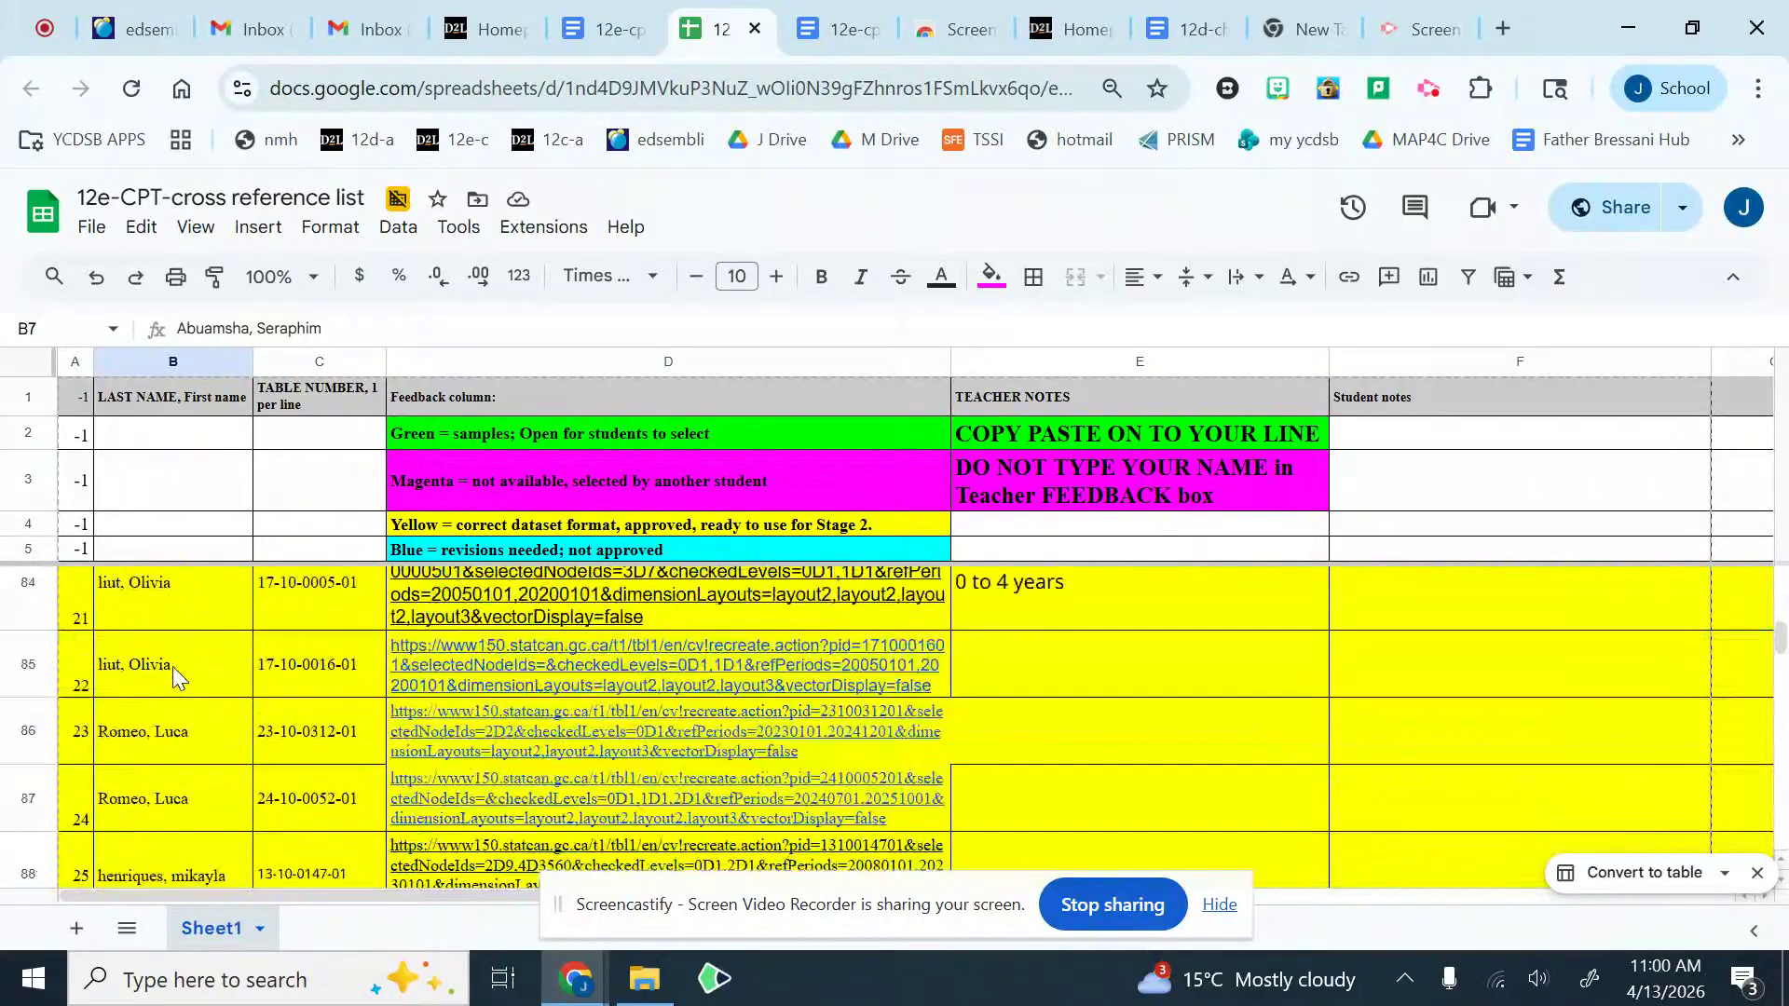
{"action": "scroll", "coordinate": [174, 669], "scroll_direction": "down", "scroll_amount": 5}
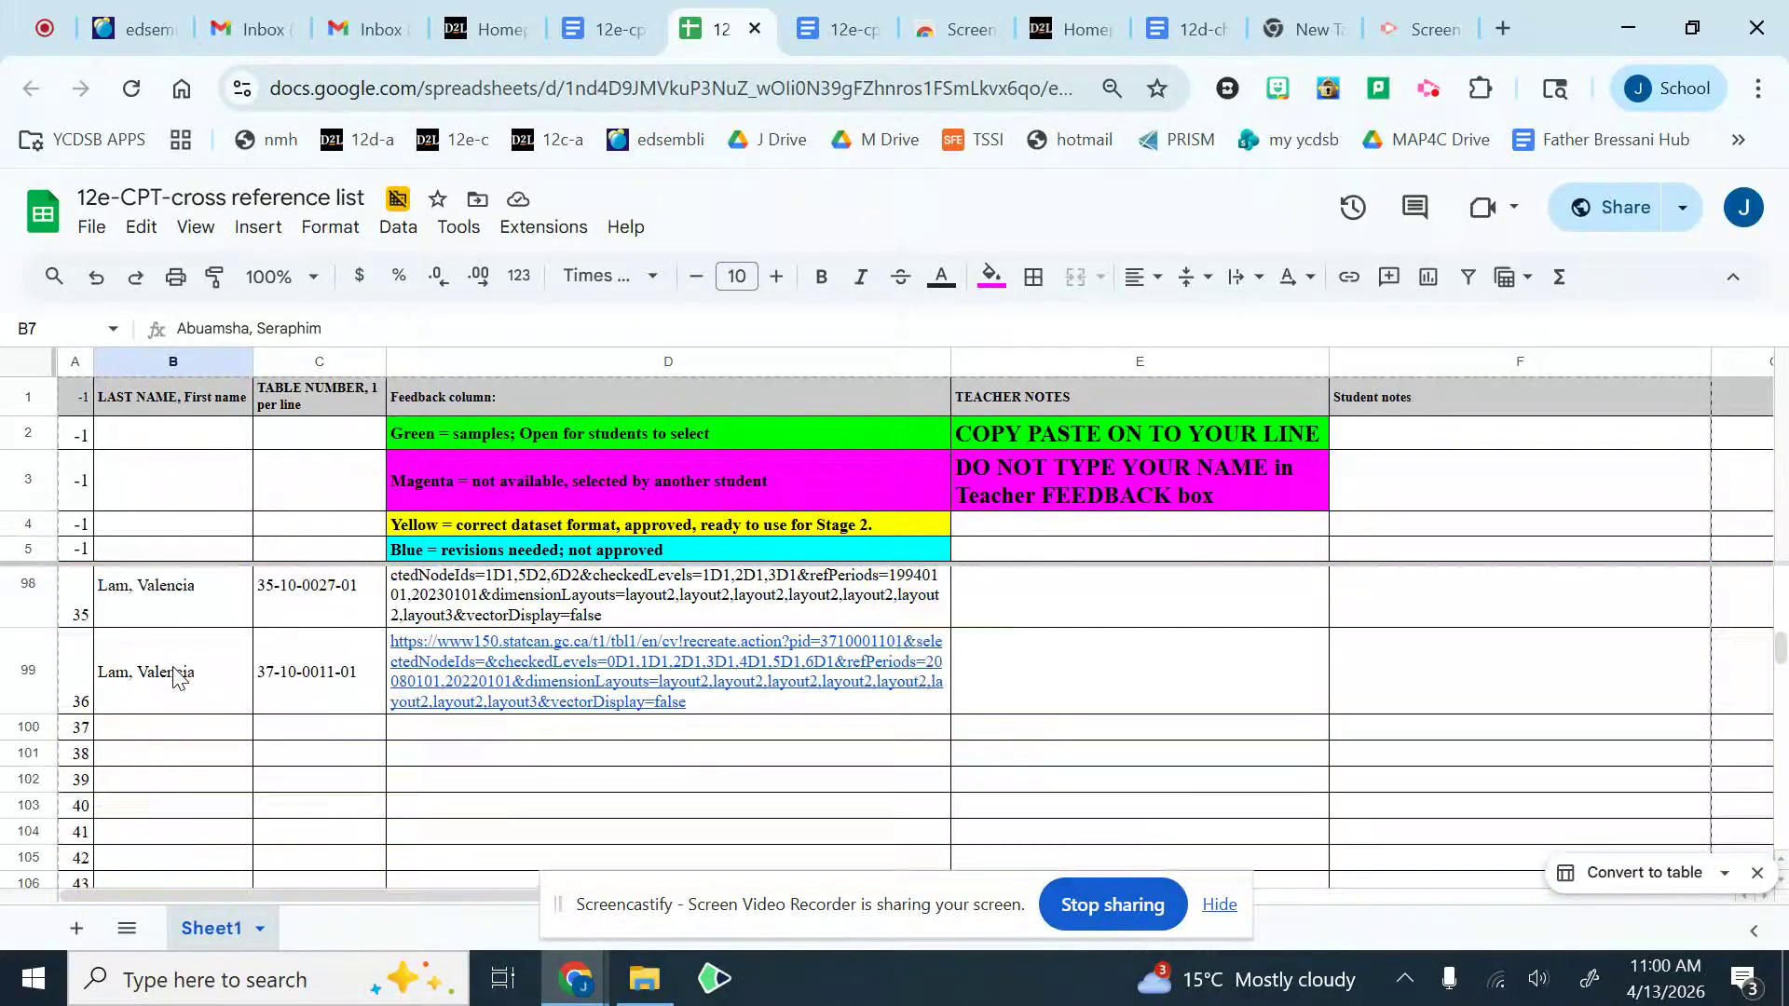
{"action": "scroll", "coordinate": [175, 646], "scroll_direction": "up", "scroll_amount": 2}
{"action": "left_click", "coordinate": [187, 733]}
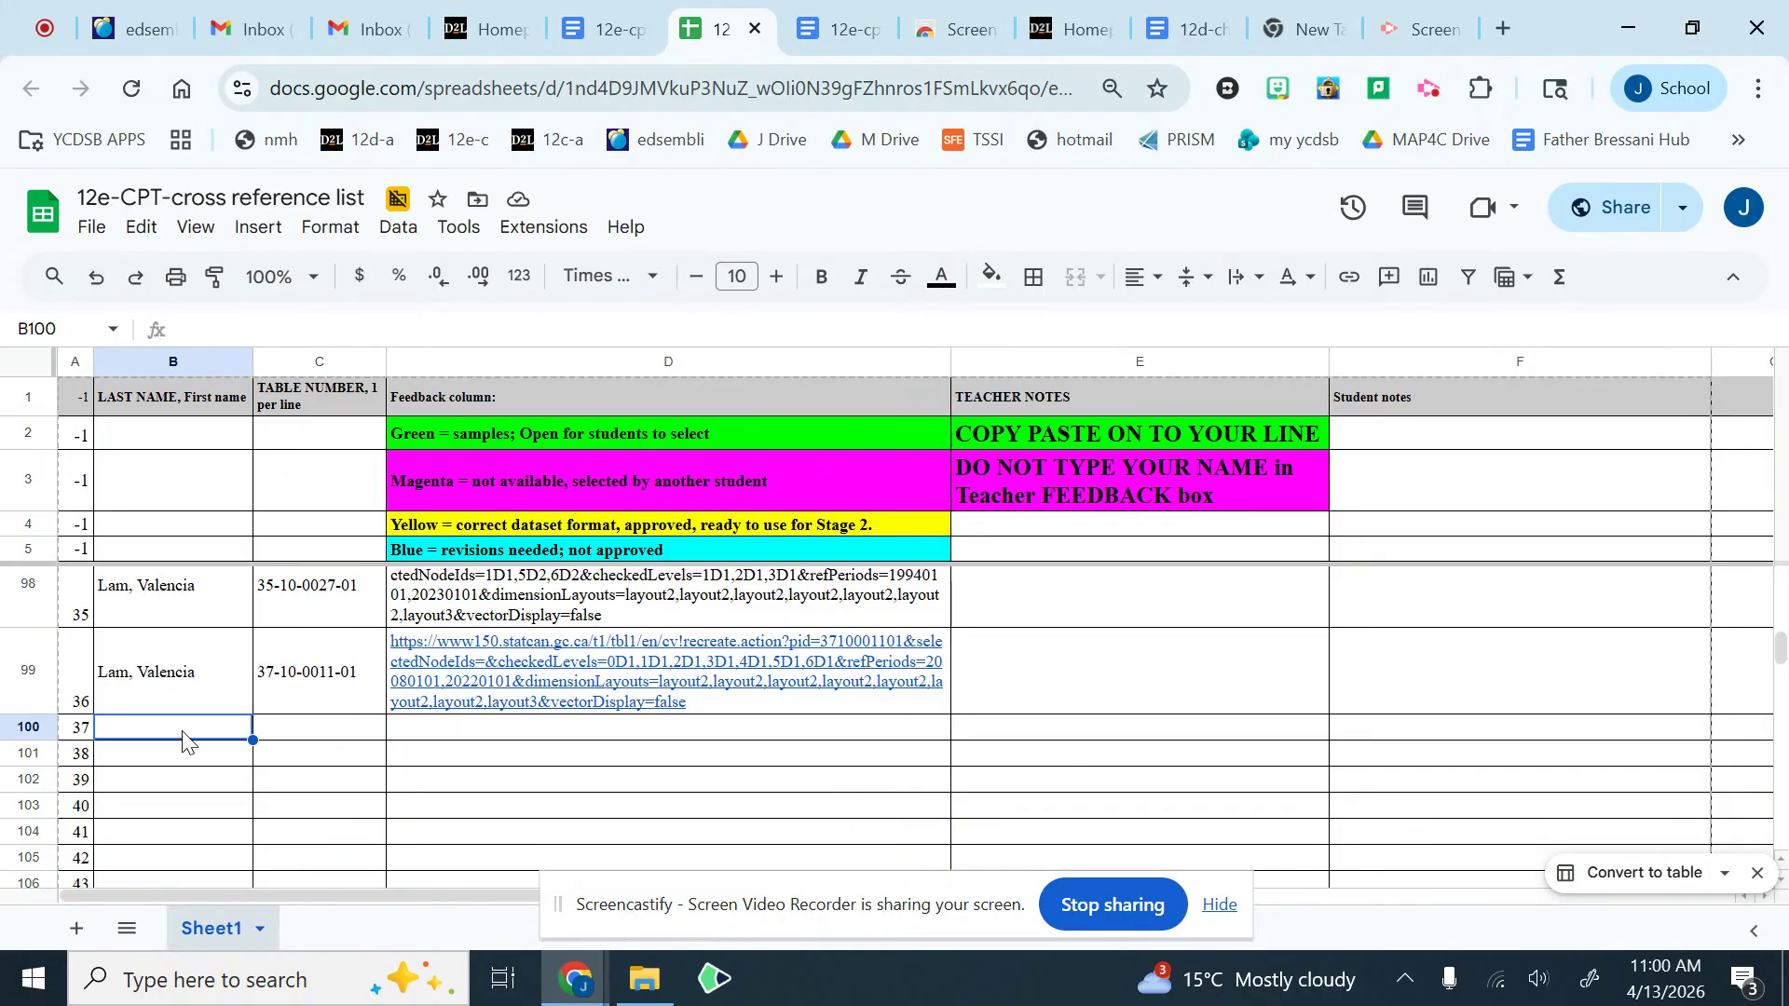
{"action": "type", "text": "Guido"}
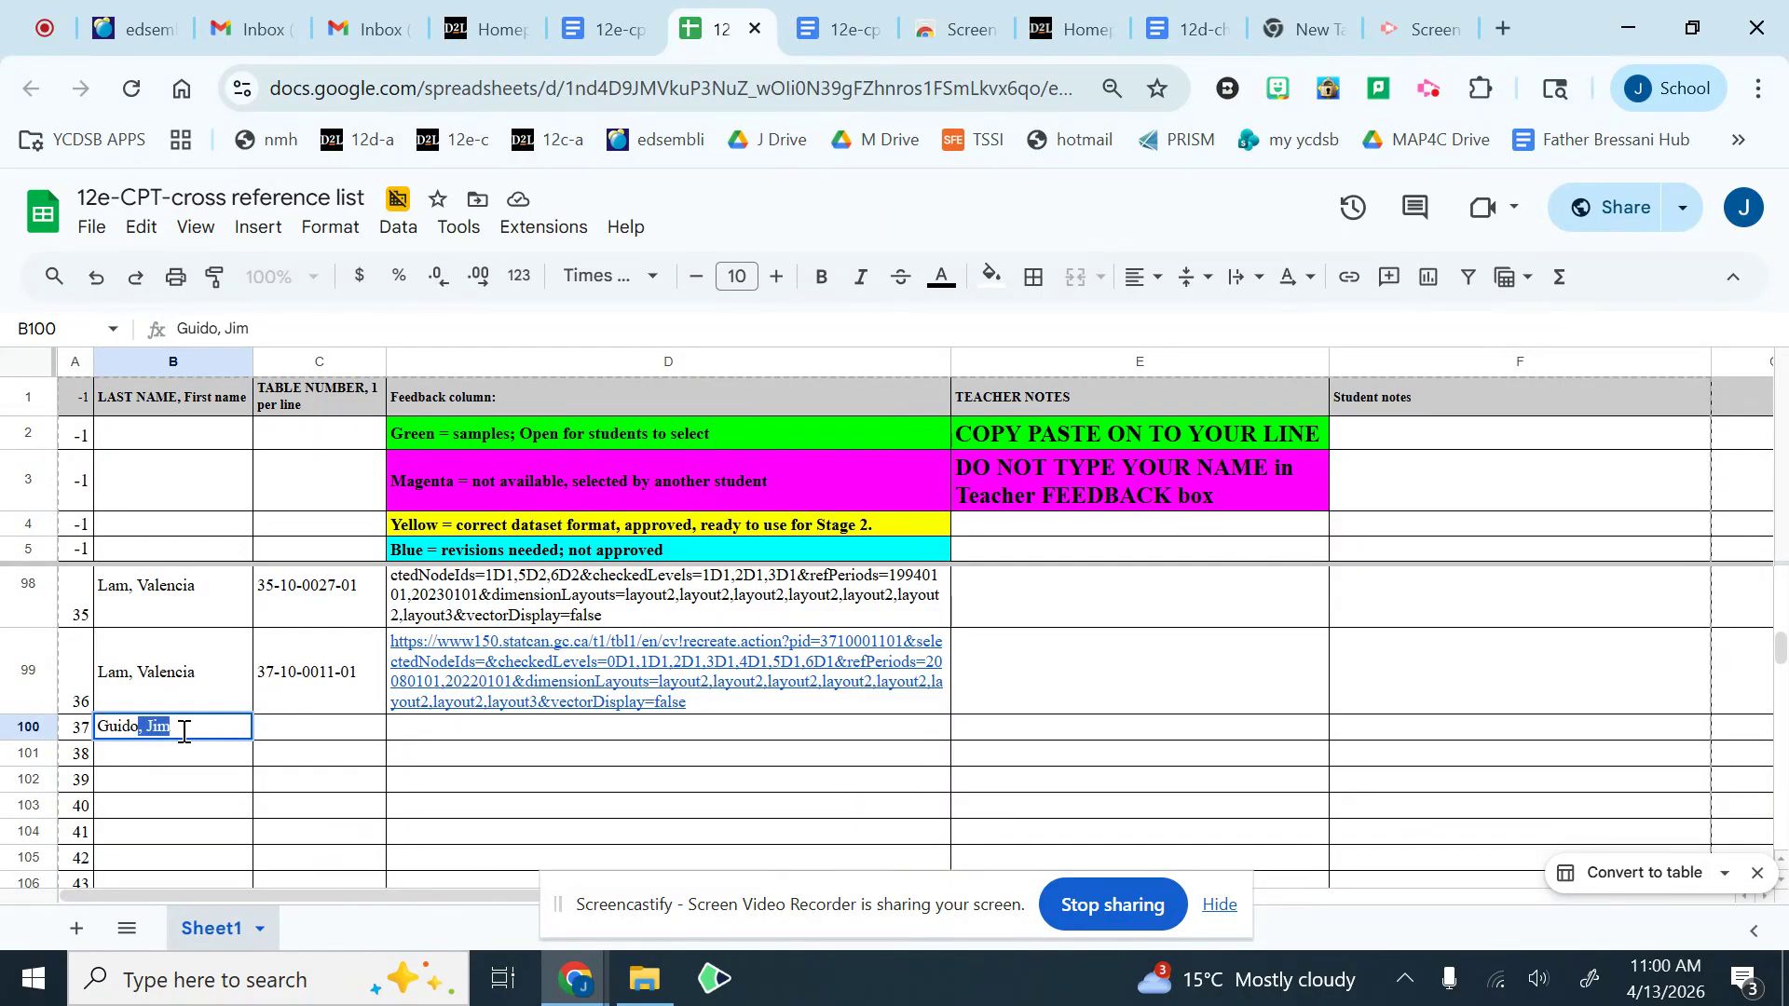
{"action": "type", "text": ", Jim"}
{"action": "left_click", "coordinate": [365, 740]}
Step: Sort the sheet A to Z by the TABLE NUMBER column
{"action": "scroll", "coordinate": [365, 728], "scroll_direction": "up", "scroll_amount": 20}
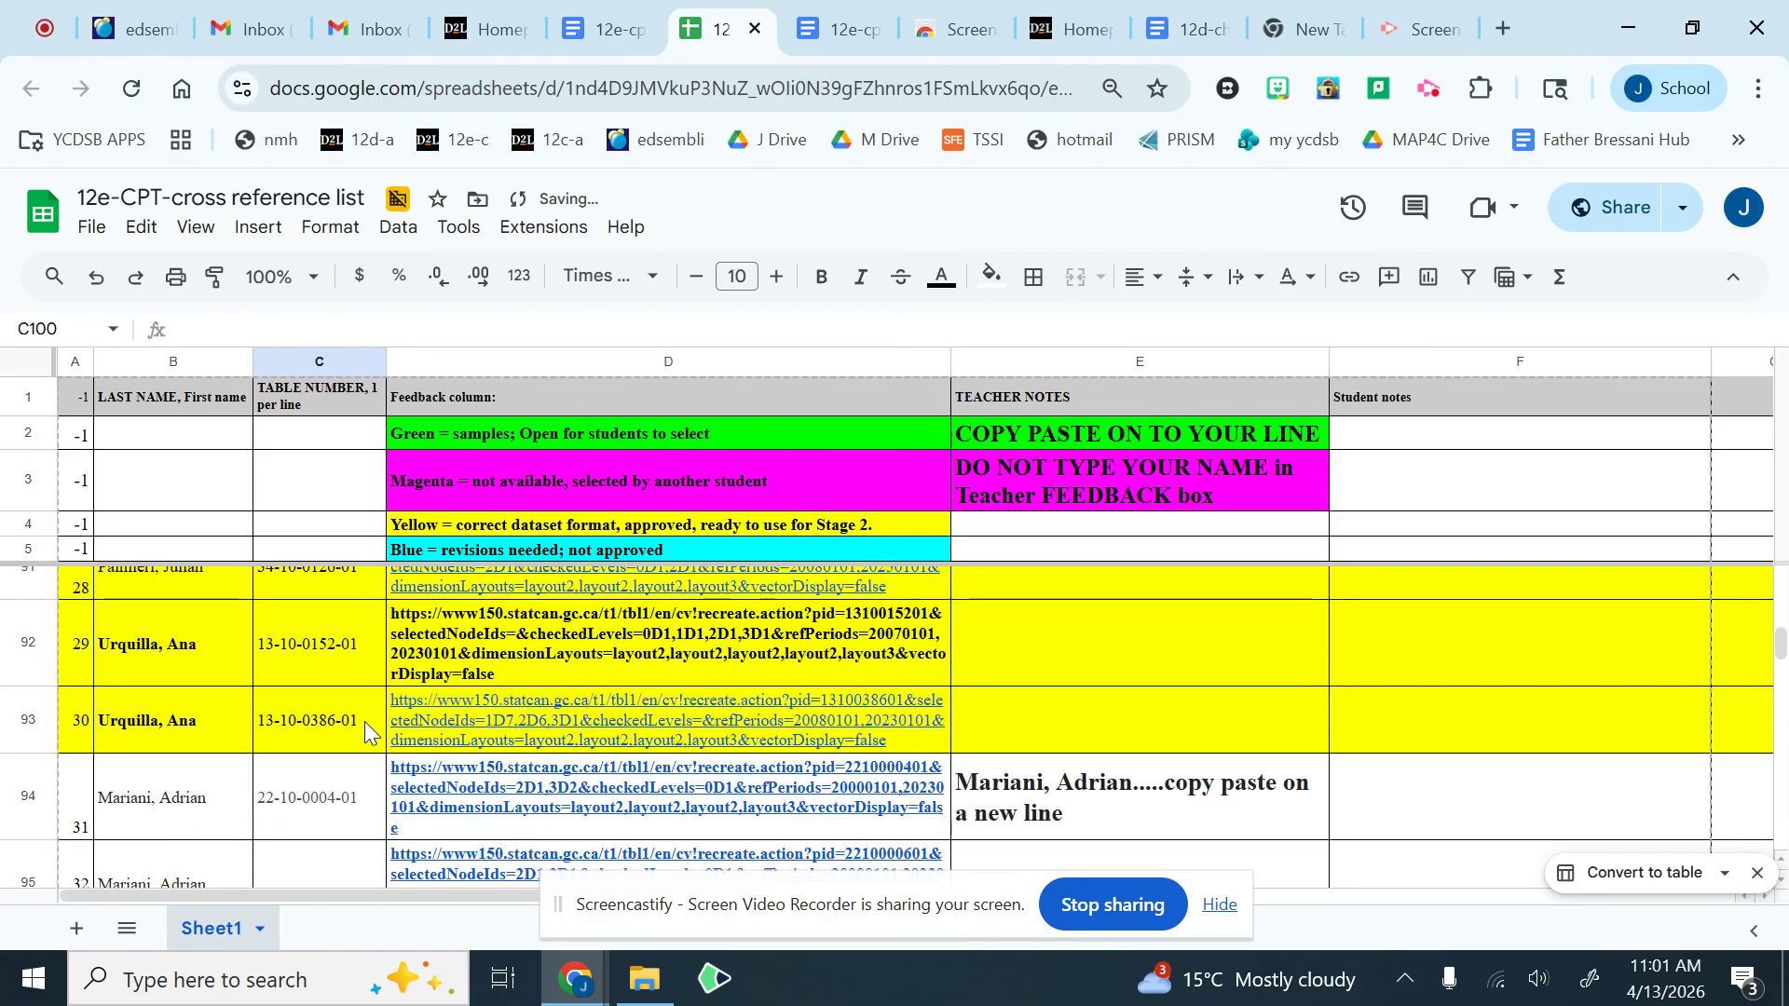
{"action": "scroll", "coordinate": [366, 718], "scroll_direction": "up", "scroll_amount": 6}
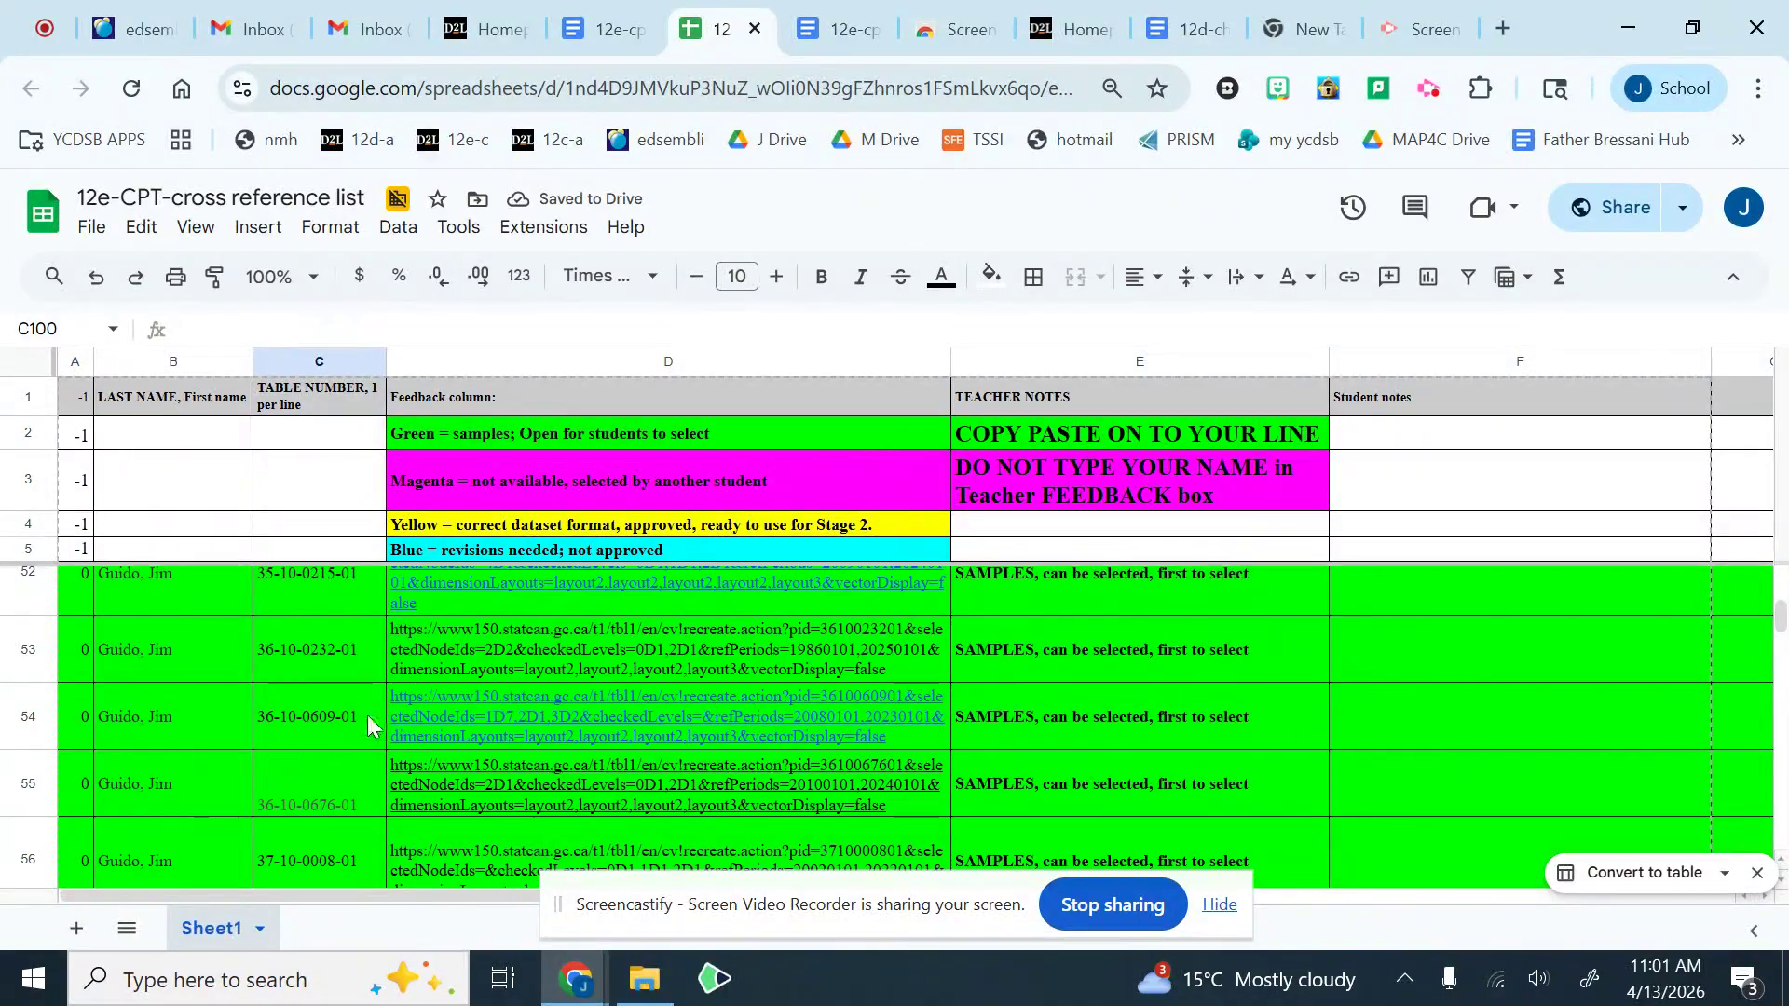
{"action": "scroll", "coordinate": [367, 713], "scroll_direction": "up", "scroll_amount": 2}
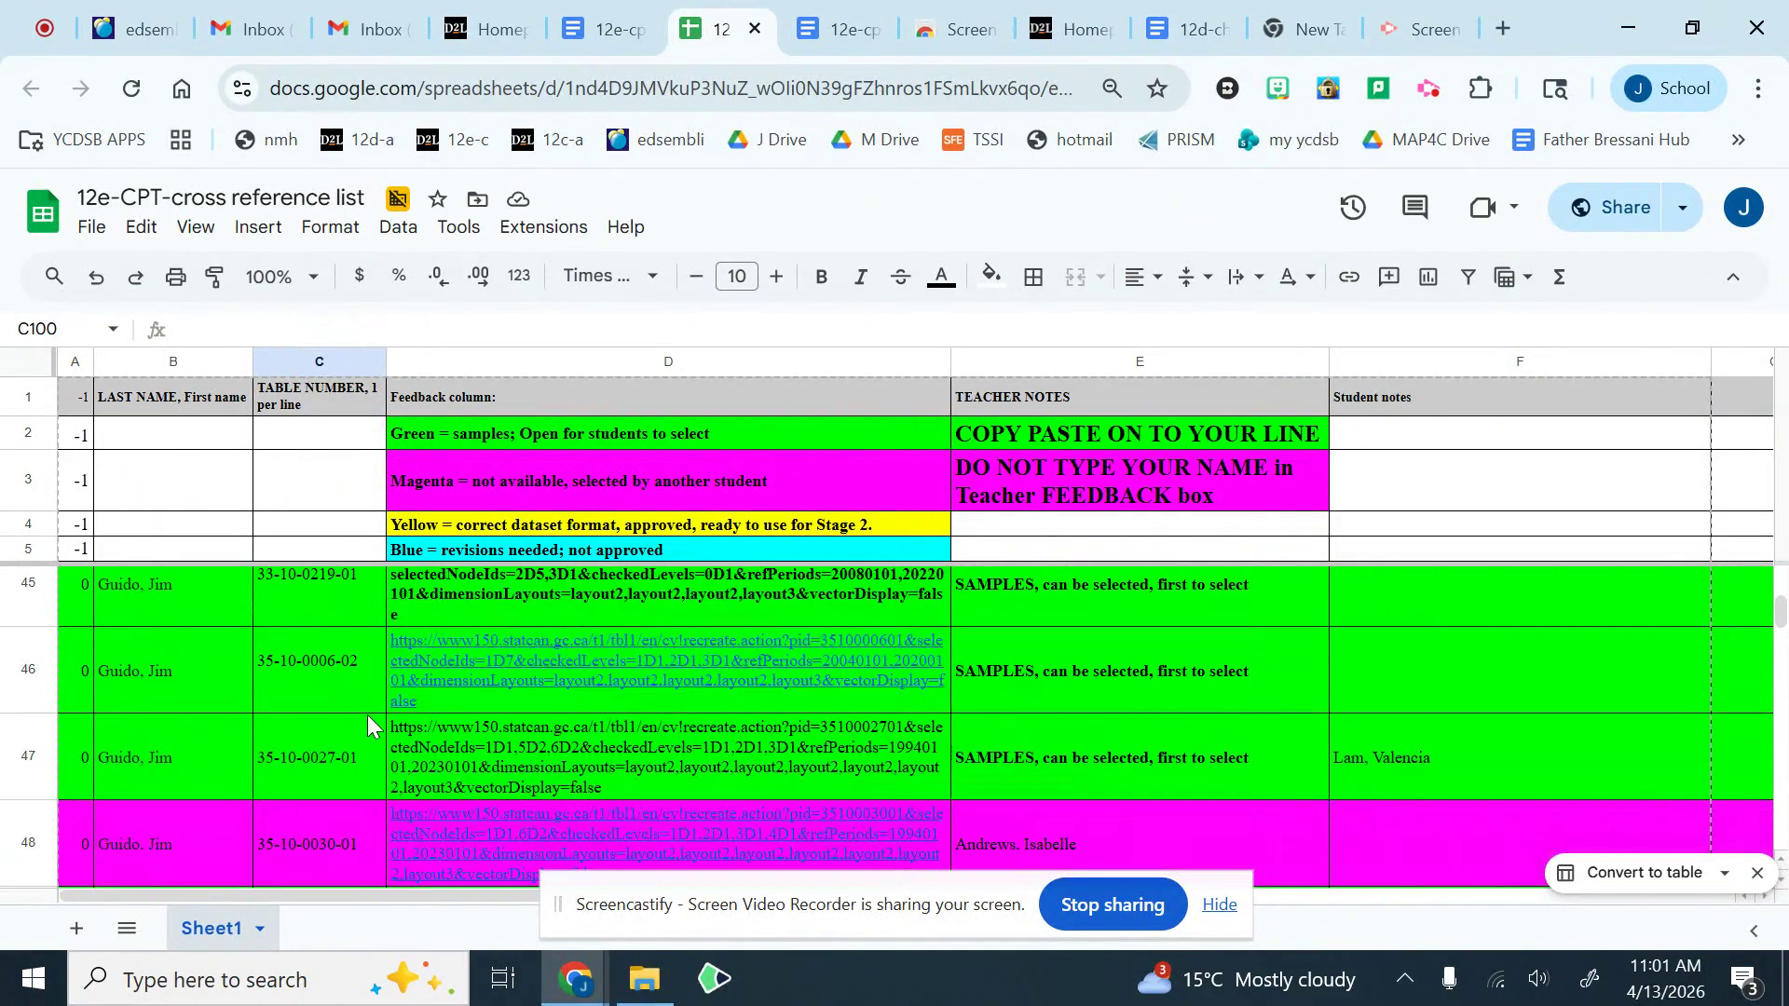
{"action": "scroll", "coordinate": [338, 702], "scroll_direction": "down", "scroll_amount": 3}
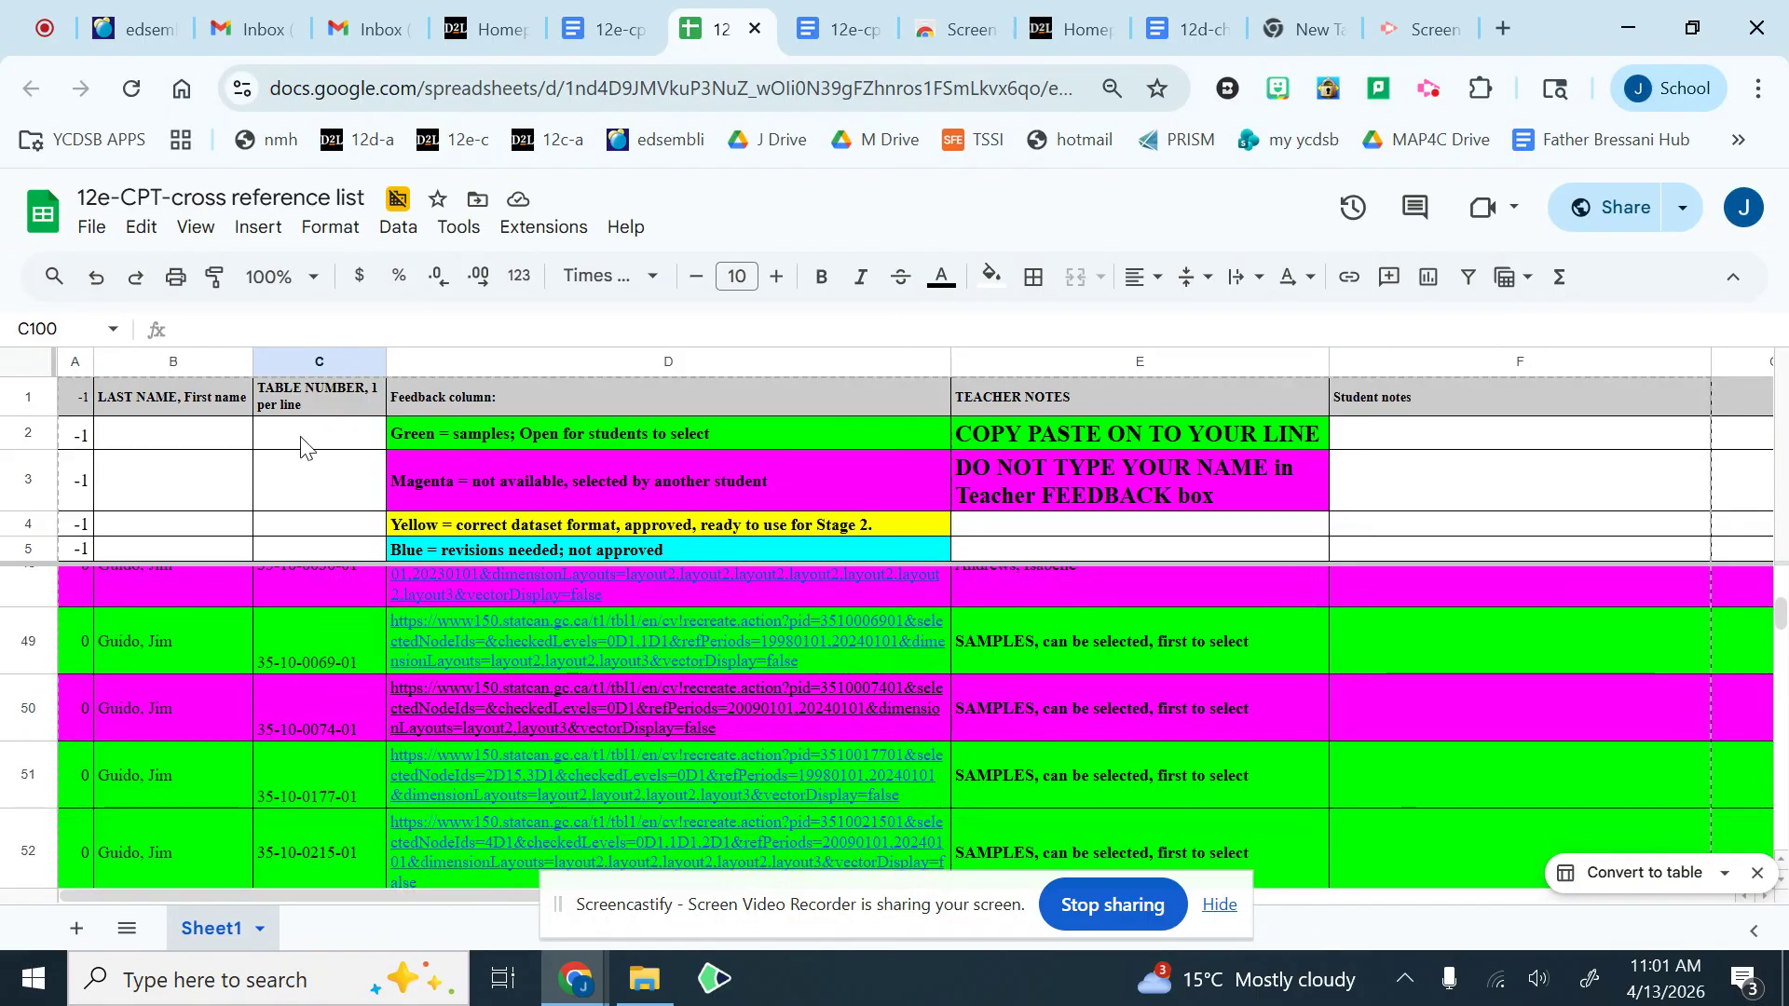
{"action": "left_click", "coordinate": [327, 361]}
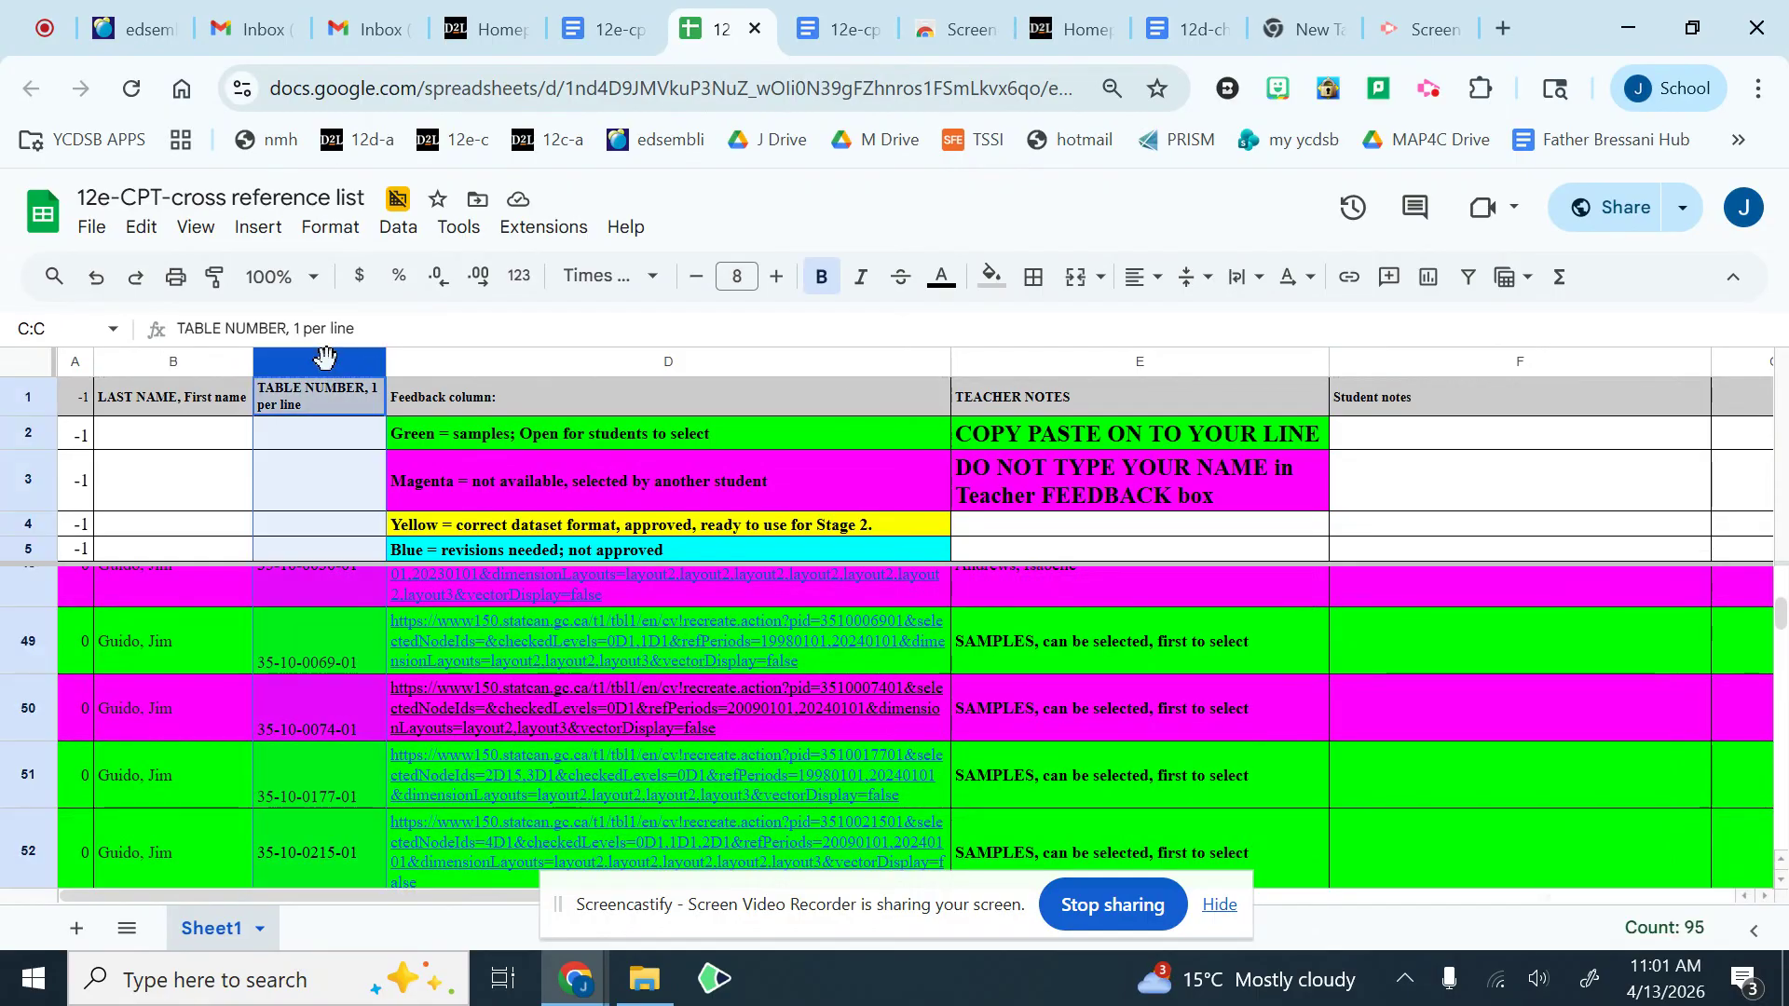
{"action": "left_click", "coordinate": [368, 364]}
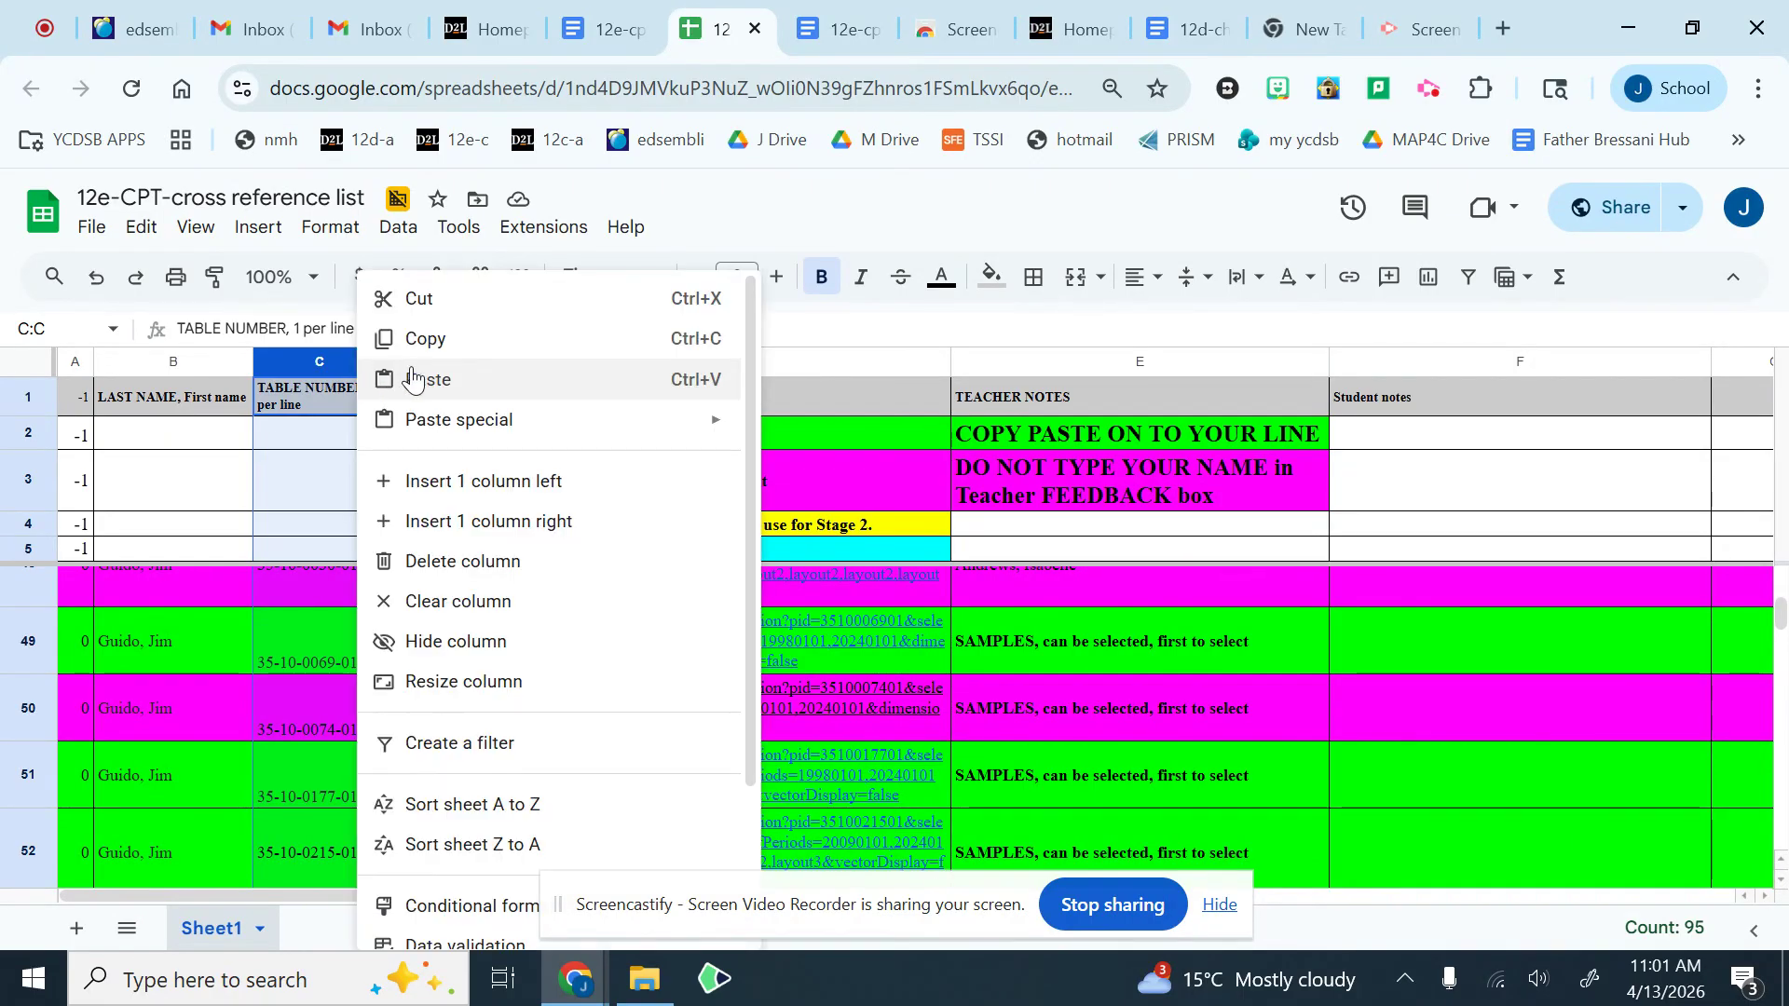
{"action": "left_click", "coordinate": [580, 806]}
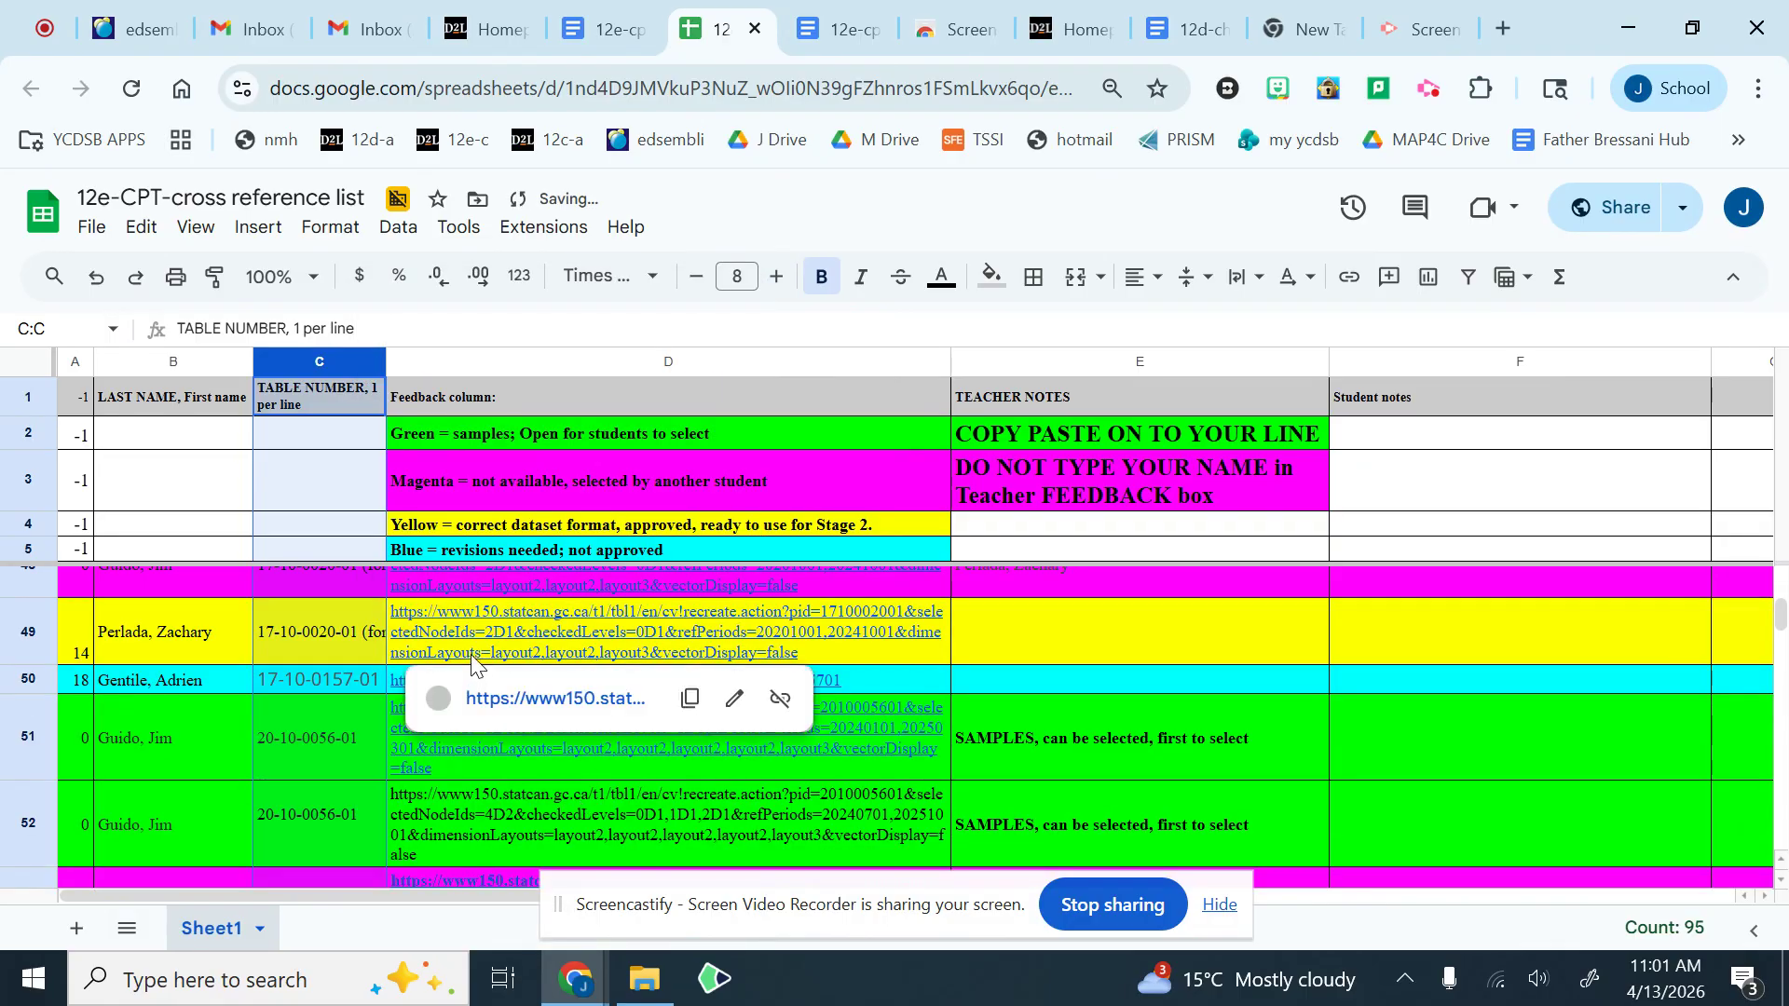
Step: Unfreeze the header rows at the start of the sheet by setting the freeze to no rows
{"action": "scroll", "coordinate": [478, 647], "scroll_direction": "up", "scroll_amount": 10}
{"action": "scroll", "coordinate": [478, 647], "scroll_direction": "up", "scroll_amount": 3}
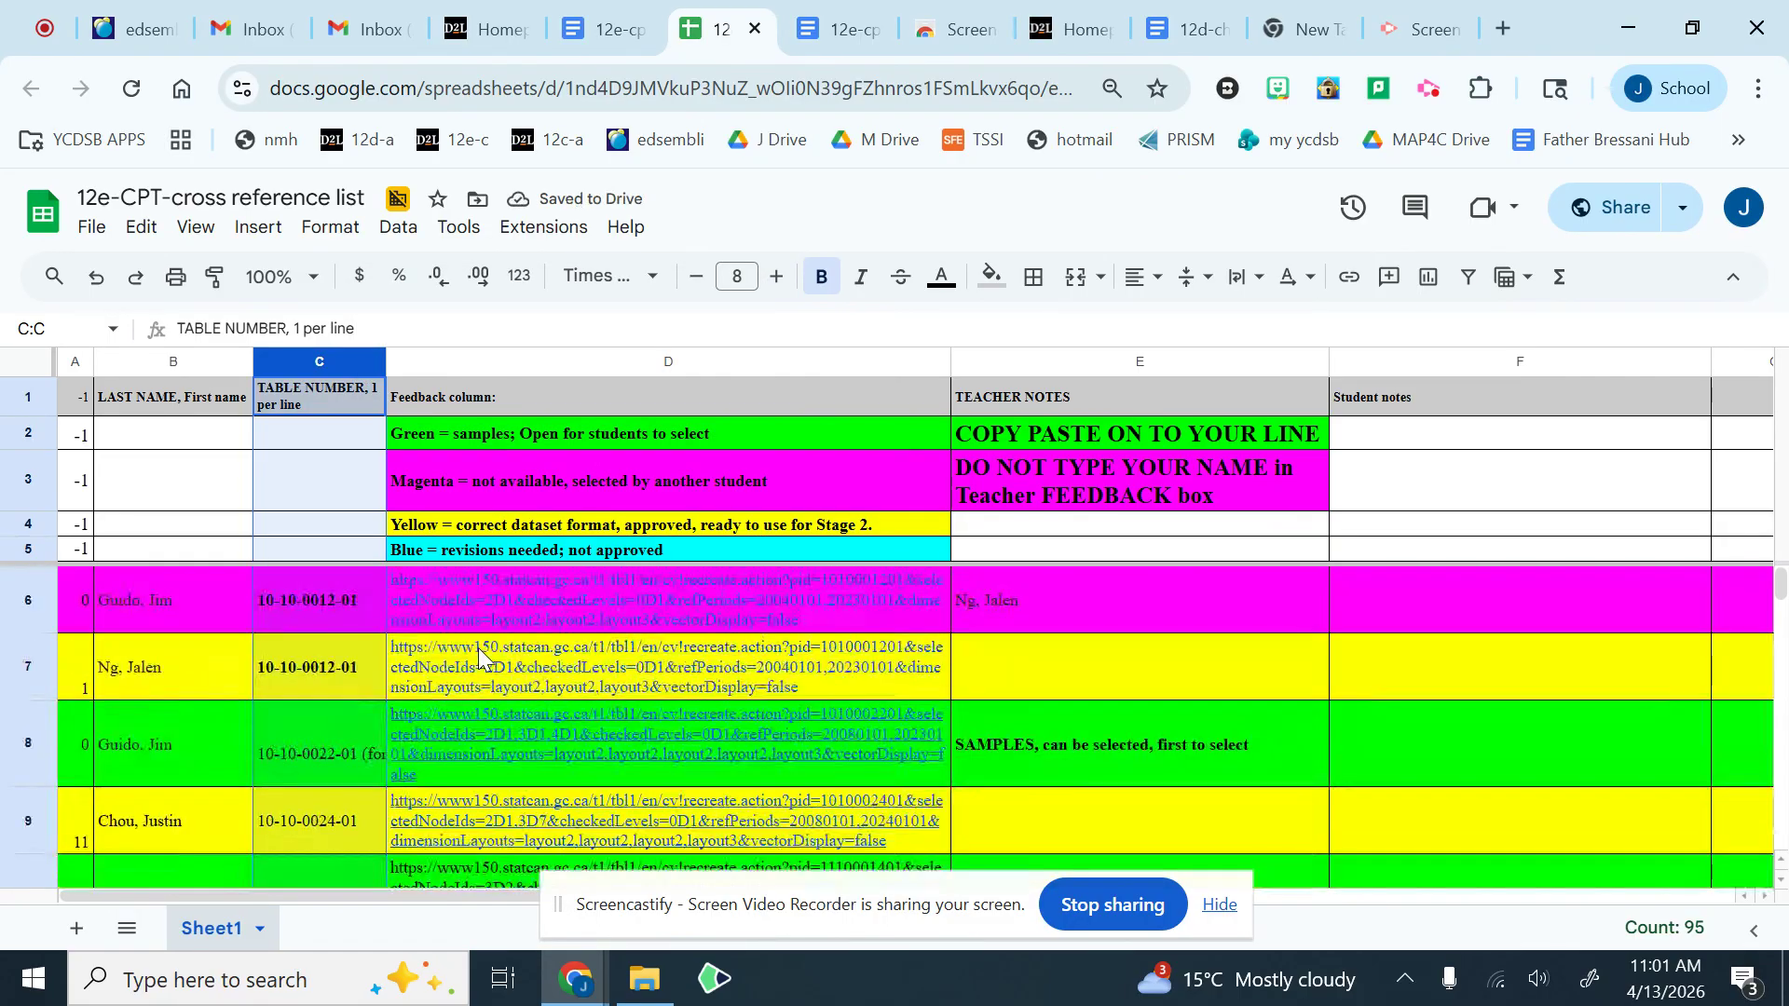
{"action": "left_click", "coordinate": [27, 549]}
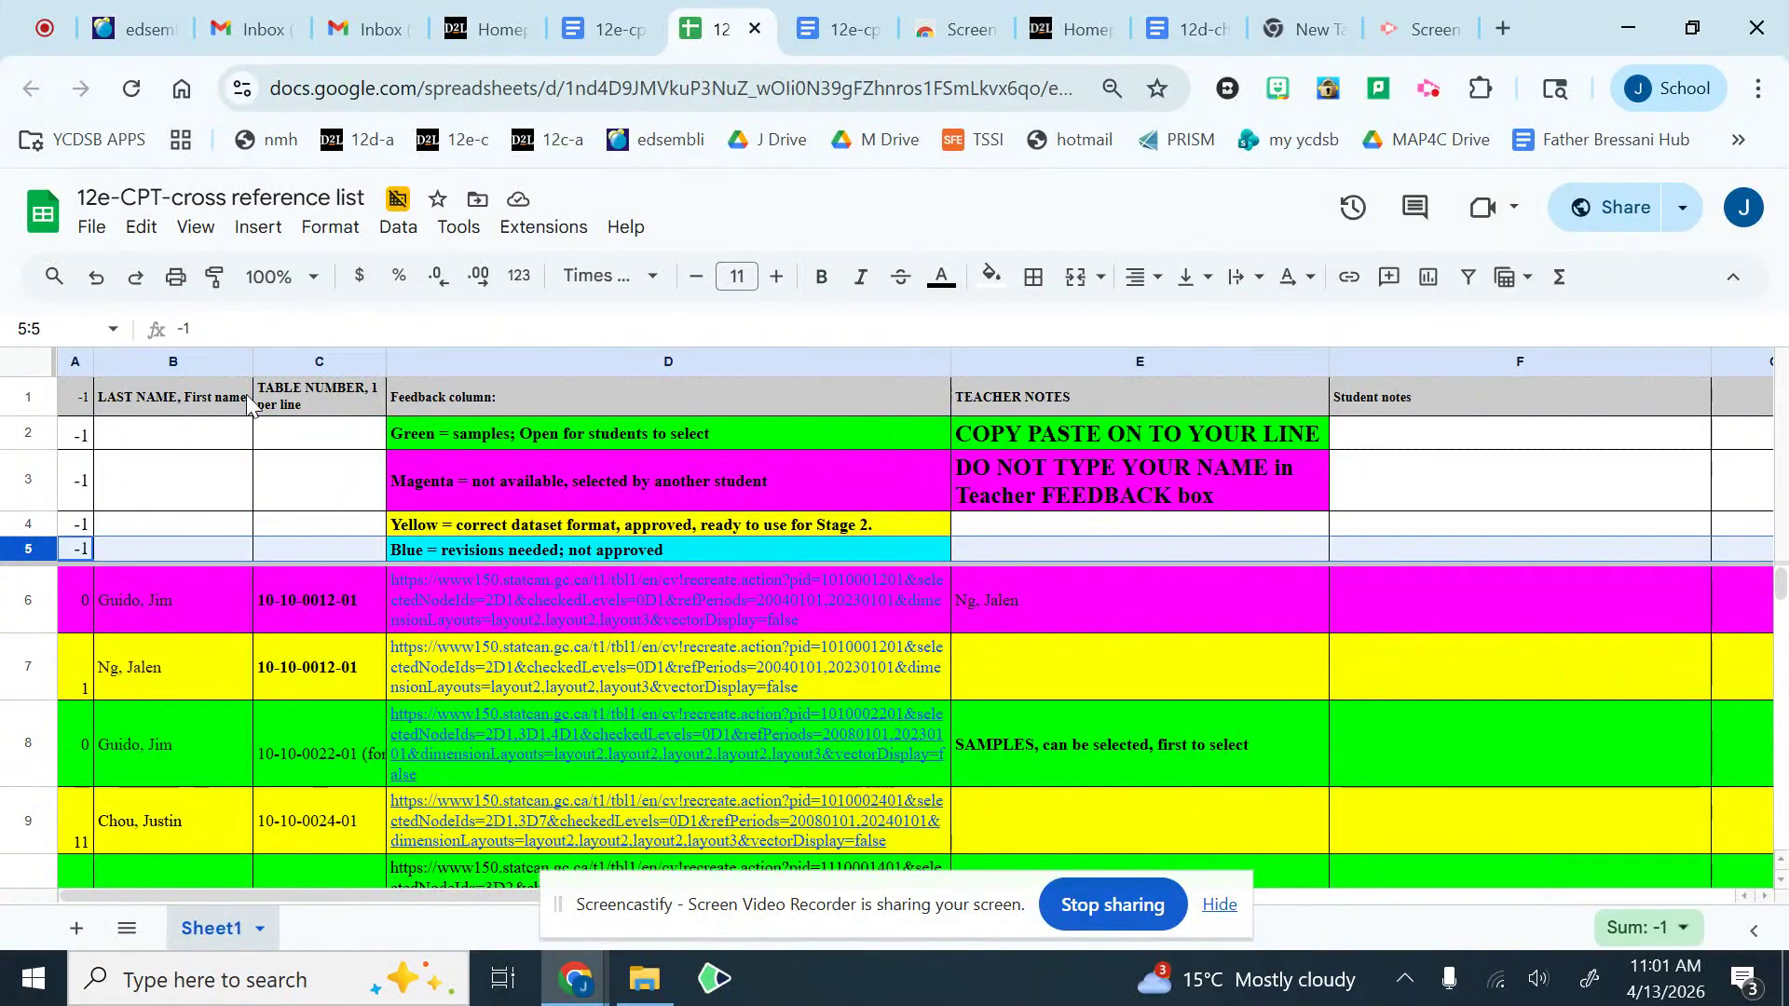
{"action": "left_click", "coordinate": [195, 227]}
{"action": "mouse_move", "coordinate": [288, 315]}
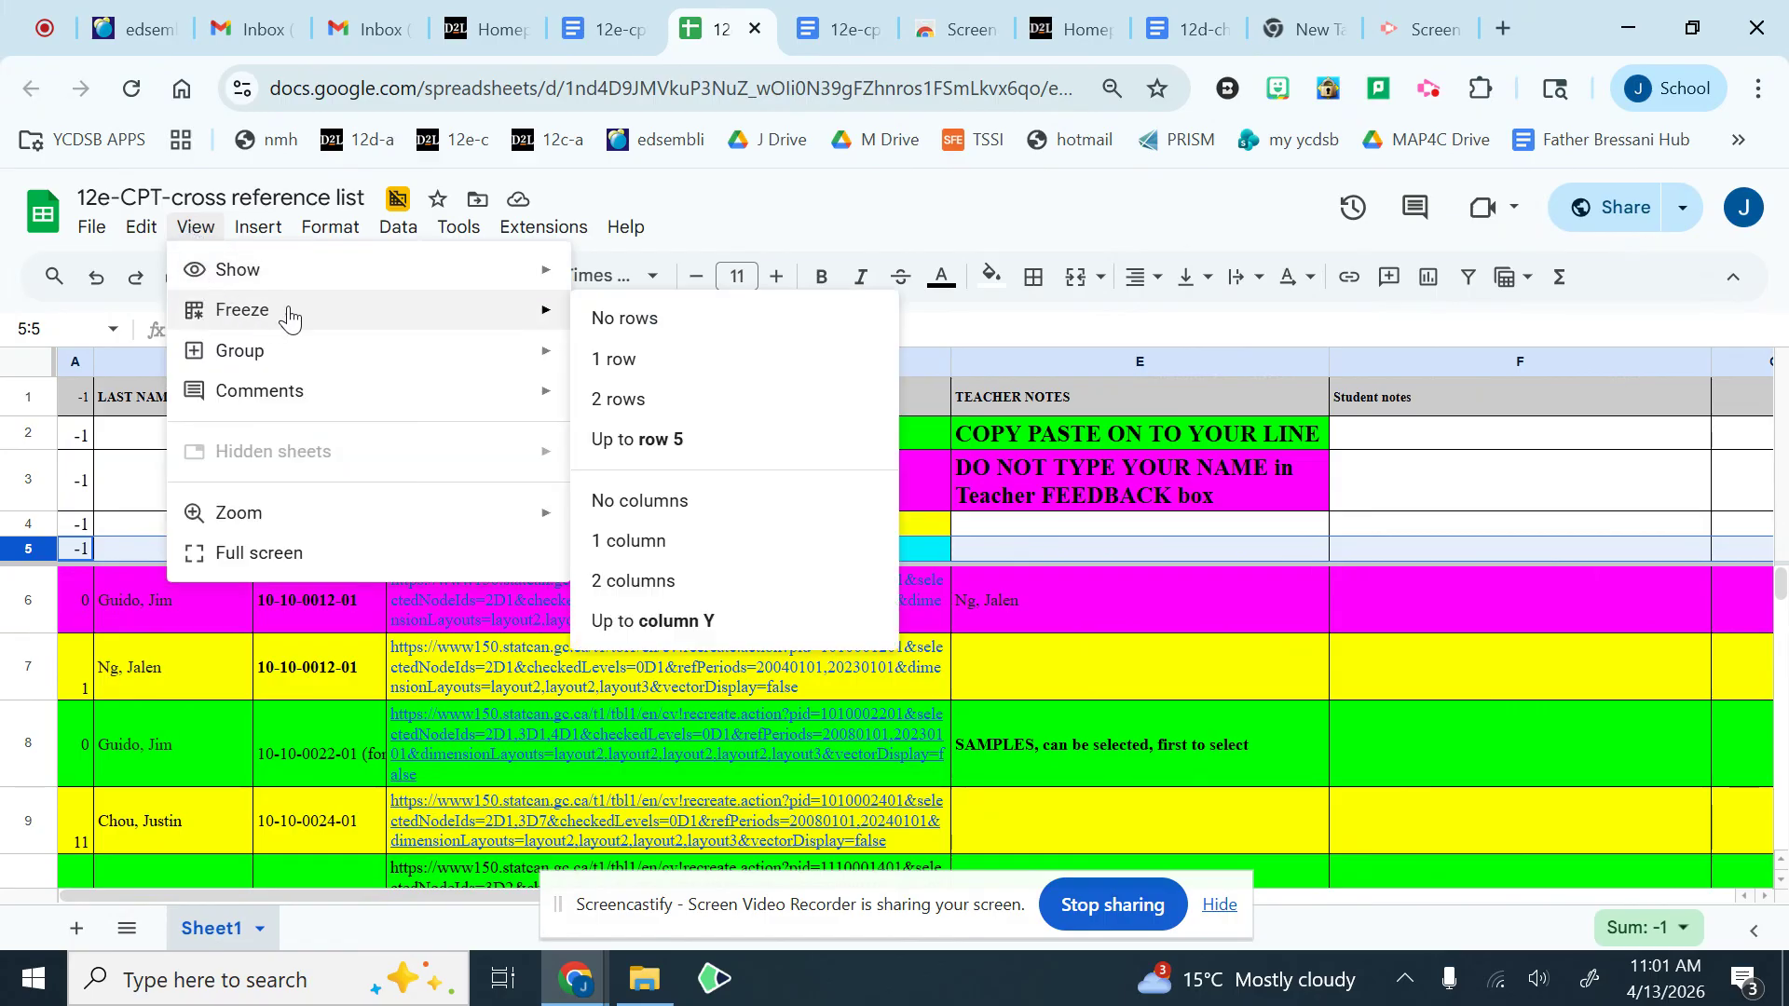
{"action": "left_click", "coordinate": [671, 322]}
{"action": "left_click", "coordinate": [333, 523]}
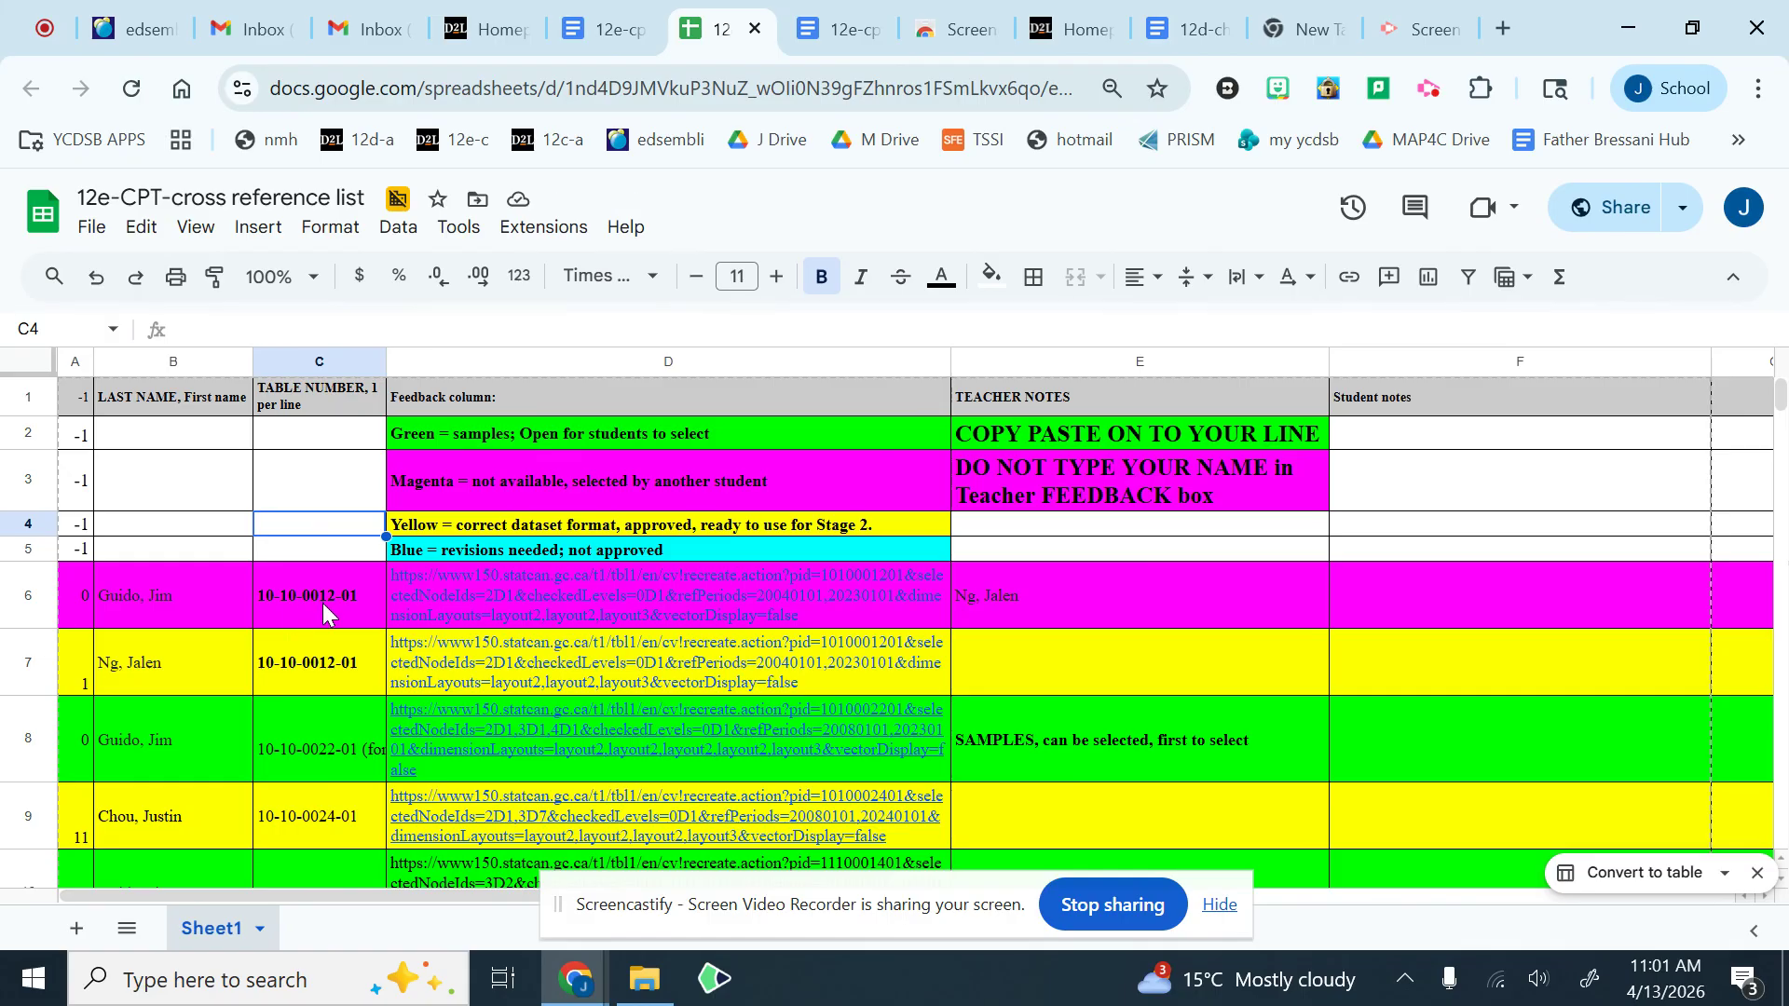
{"action": "left_click", "coordinate": [329, 673]}
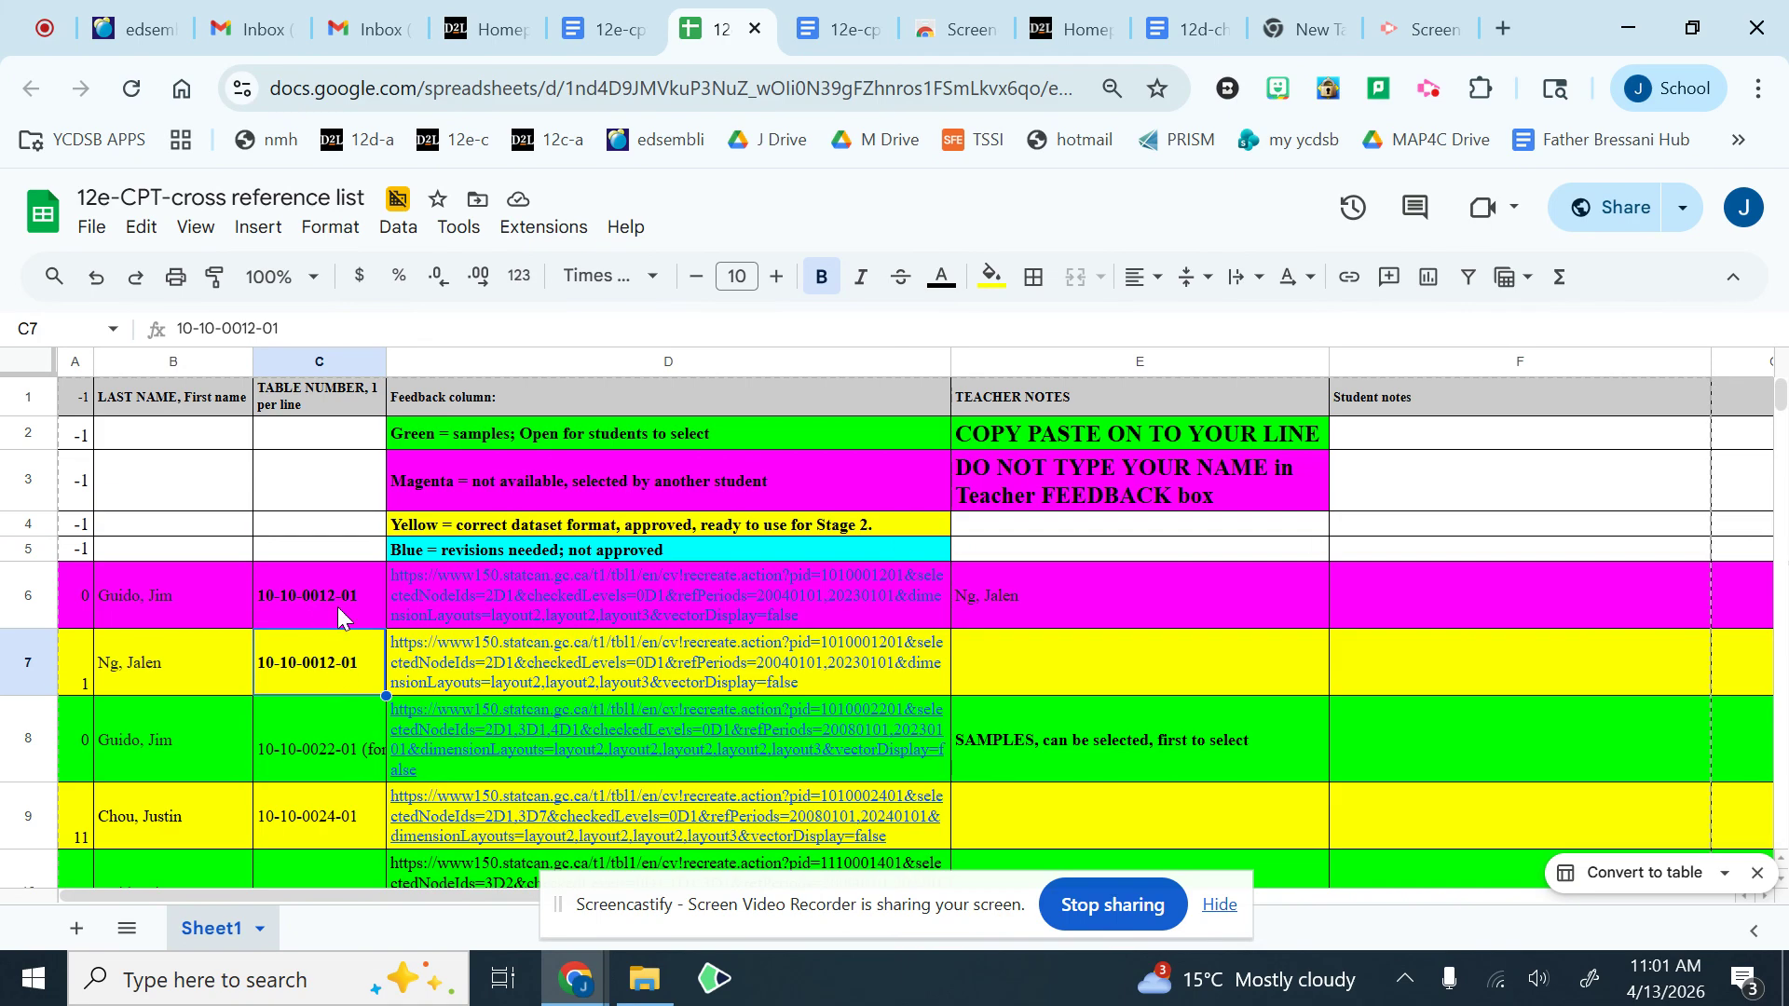
{"action": "left_click", "coordinate": [337, 606]}
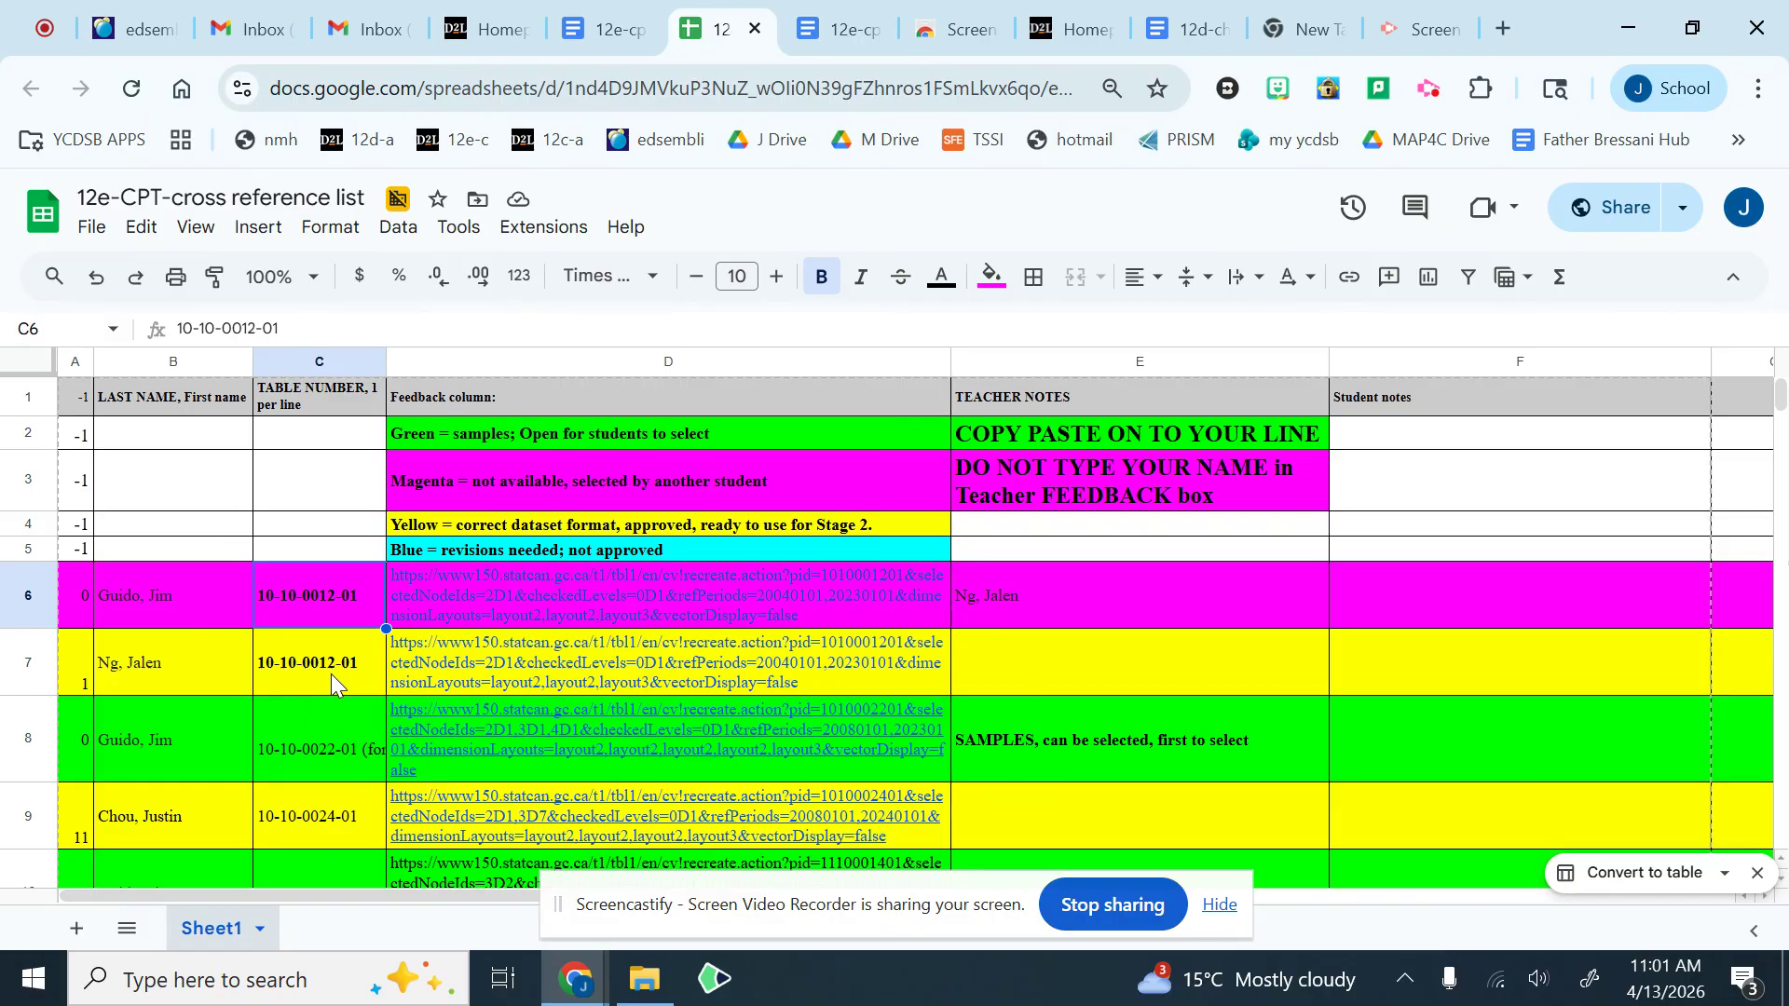
{"action": "mouse_move", "coordinate": [523, 673]}
{"action": "scroll", "coordinate": [311, 715], "scroll_direction": "down", "scroll_amount": 2}
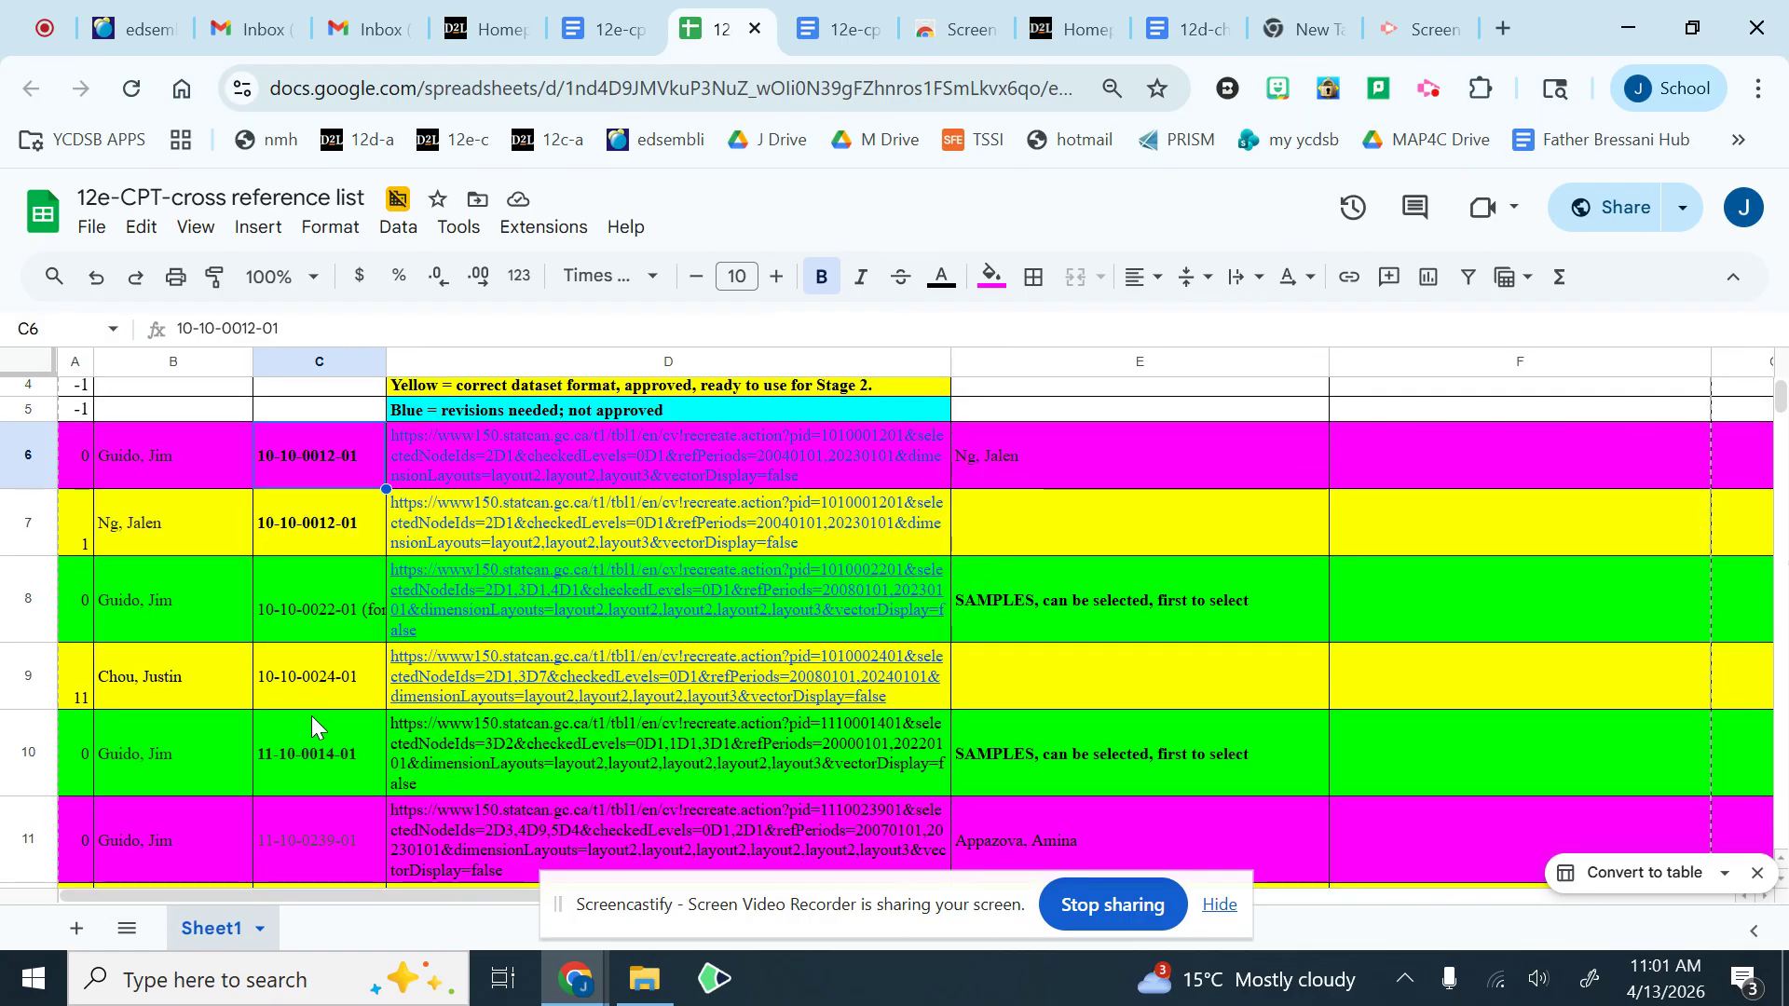
{"action": "left_click", "coordinate": [327, 630]}
{"action": "scroll", "coordinate": [327, 626], "scroll_direction": "down", "scroll_amount": 2}
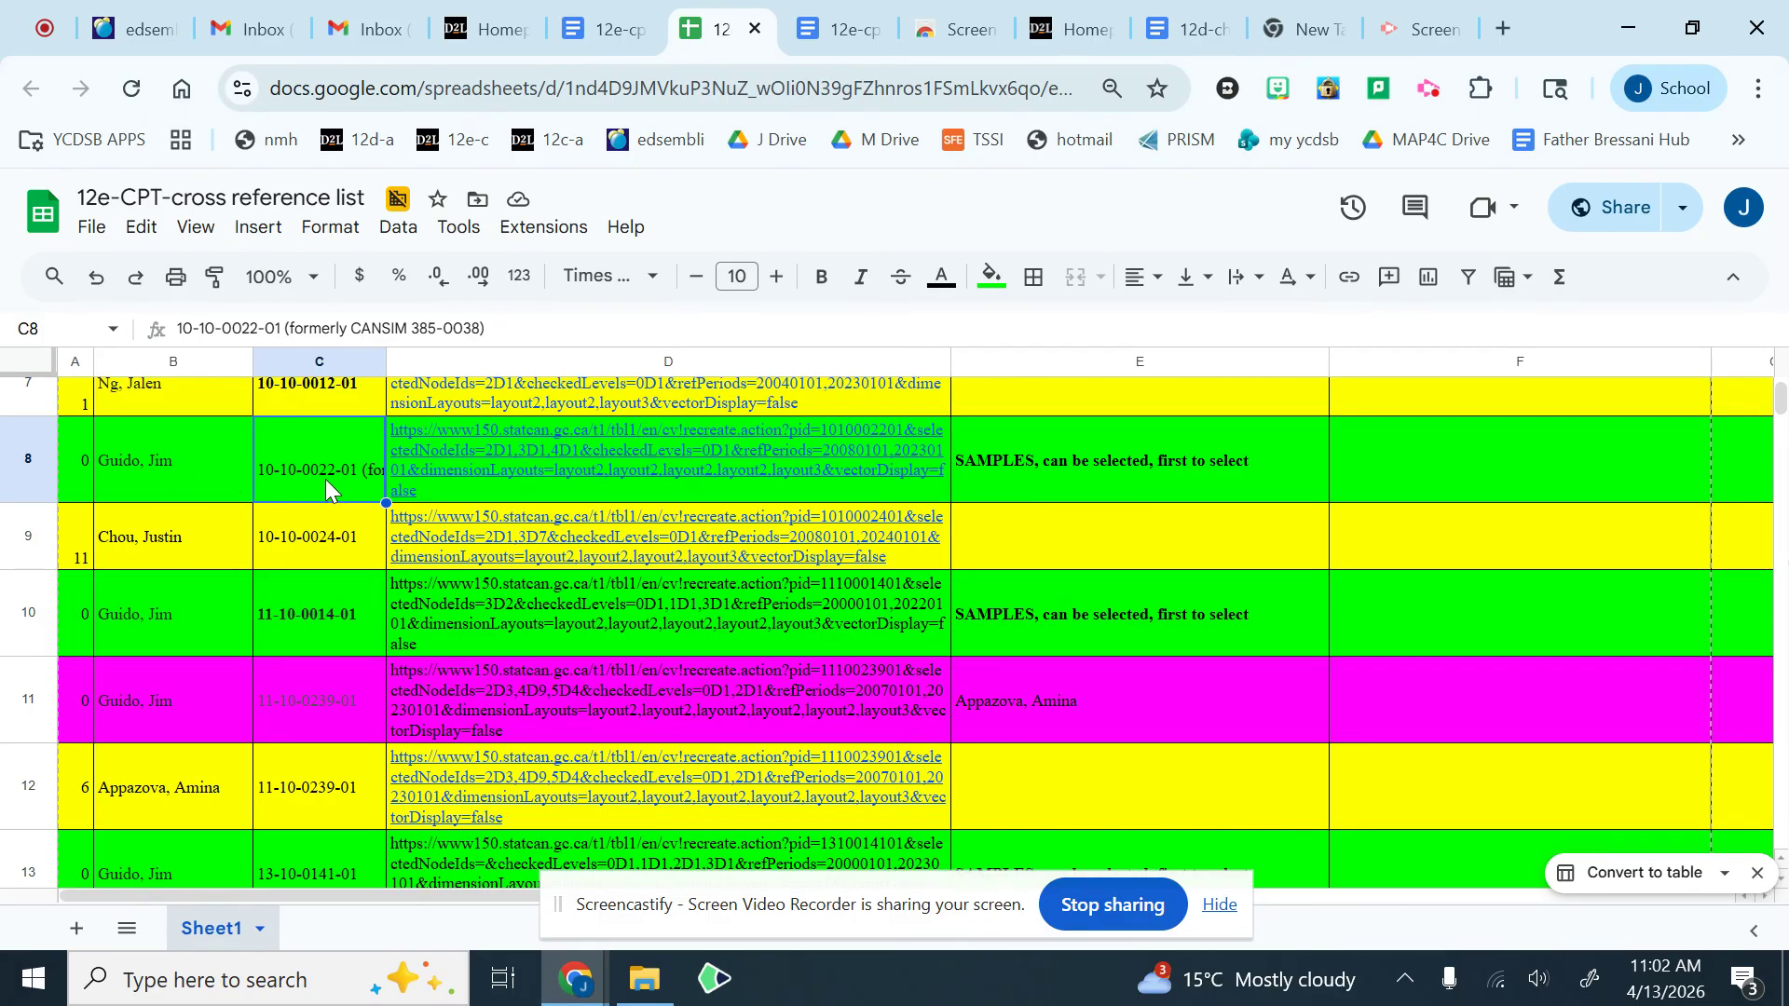
{"action": "left_click", "coordinate": [32, 466]}
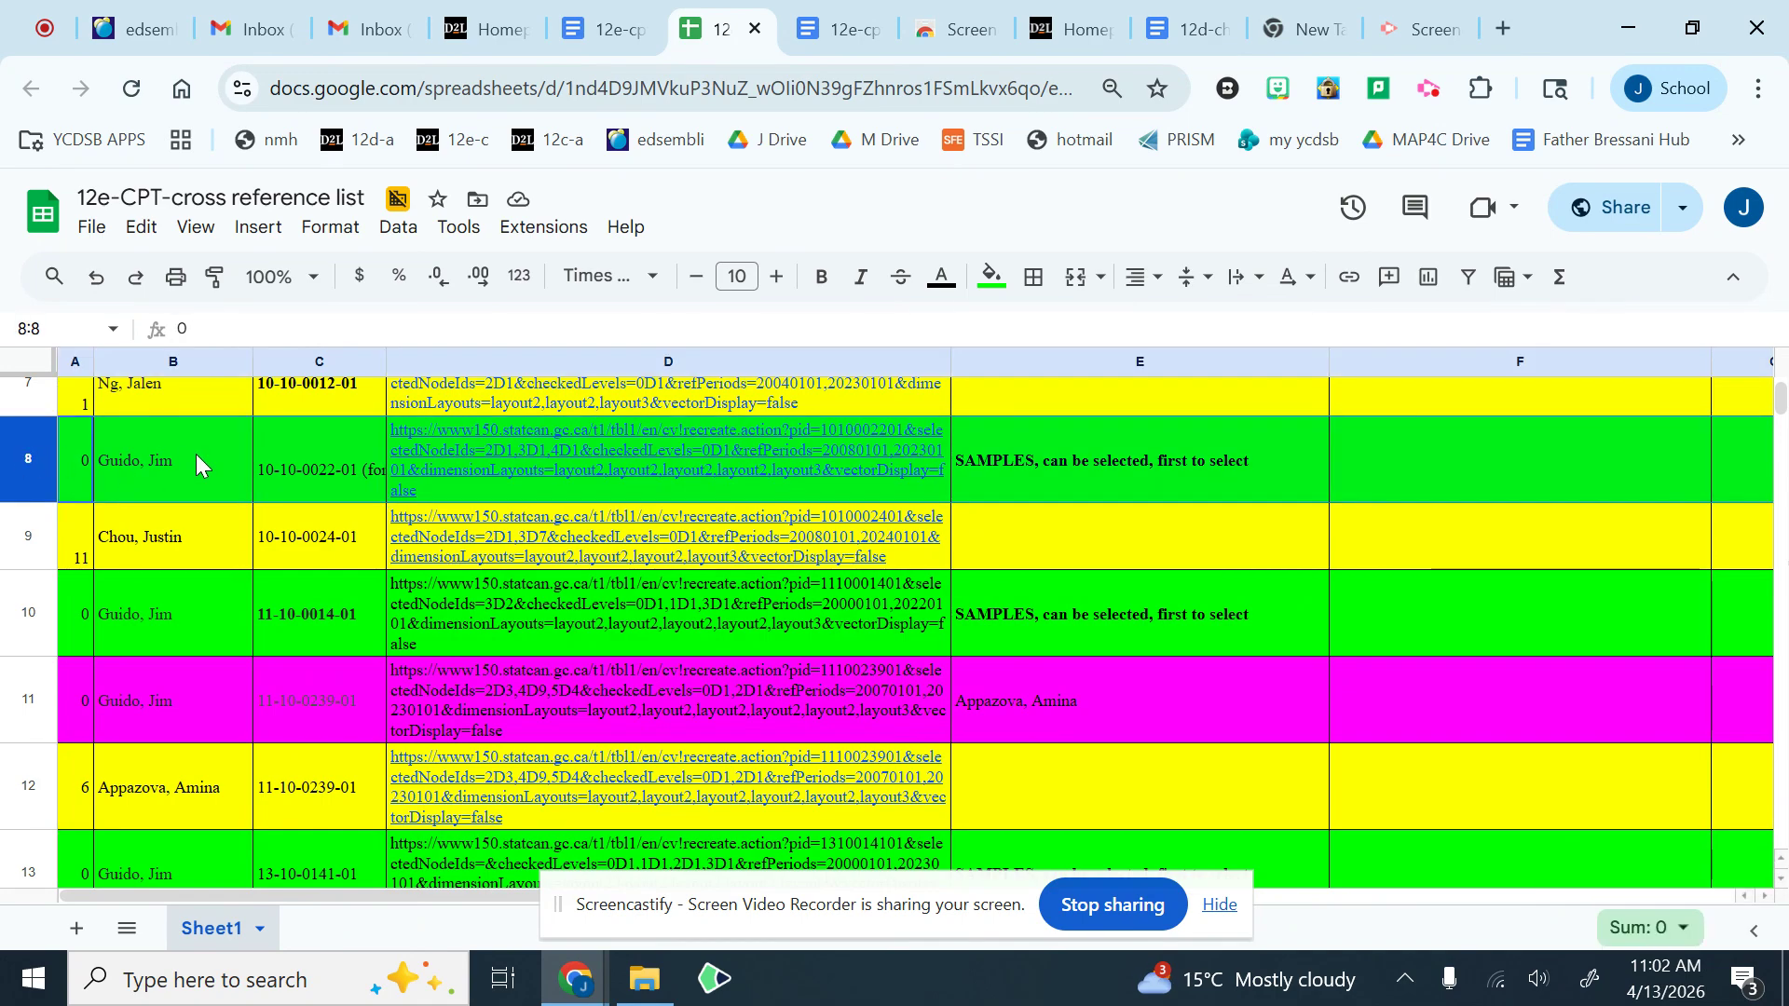
{"action": "right_click", "coordinate": [196, 461]}
{"action": "left_click", "coordinate": [272, 355]}
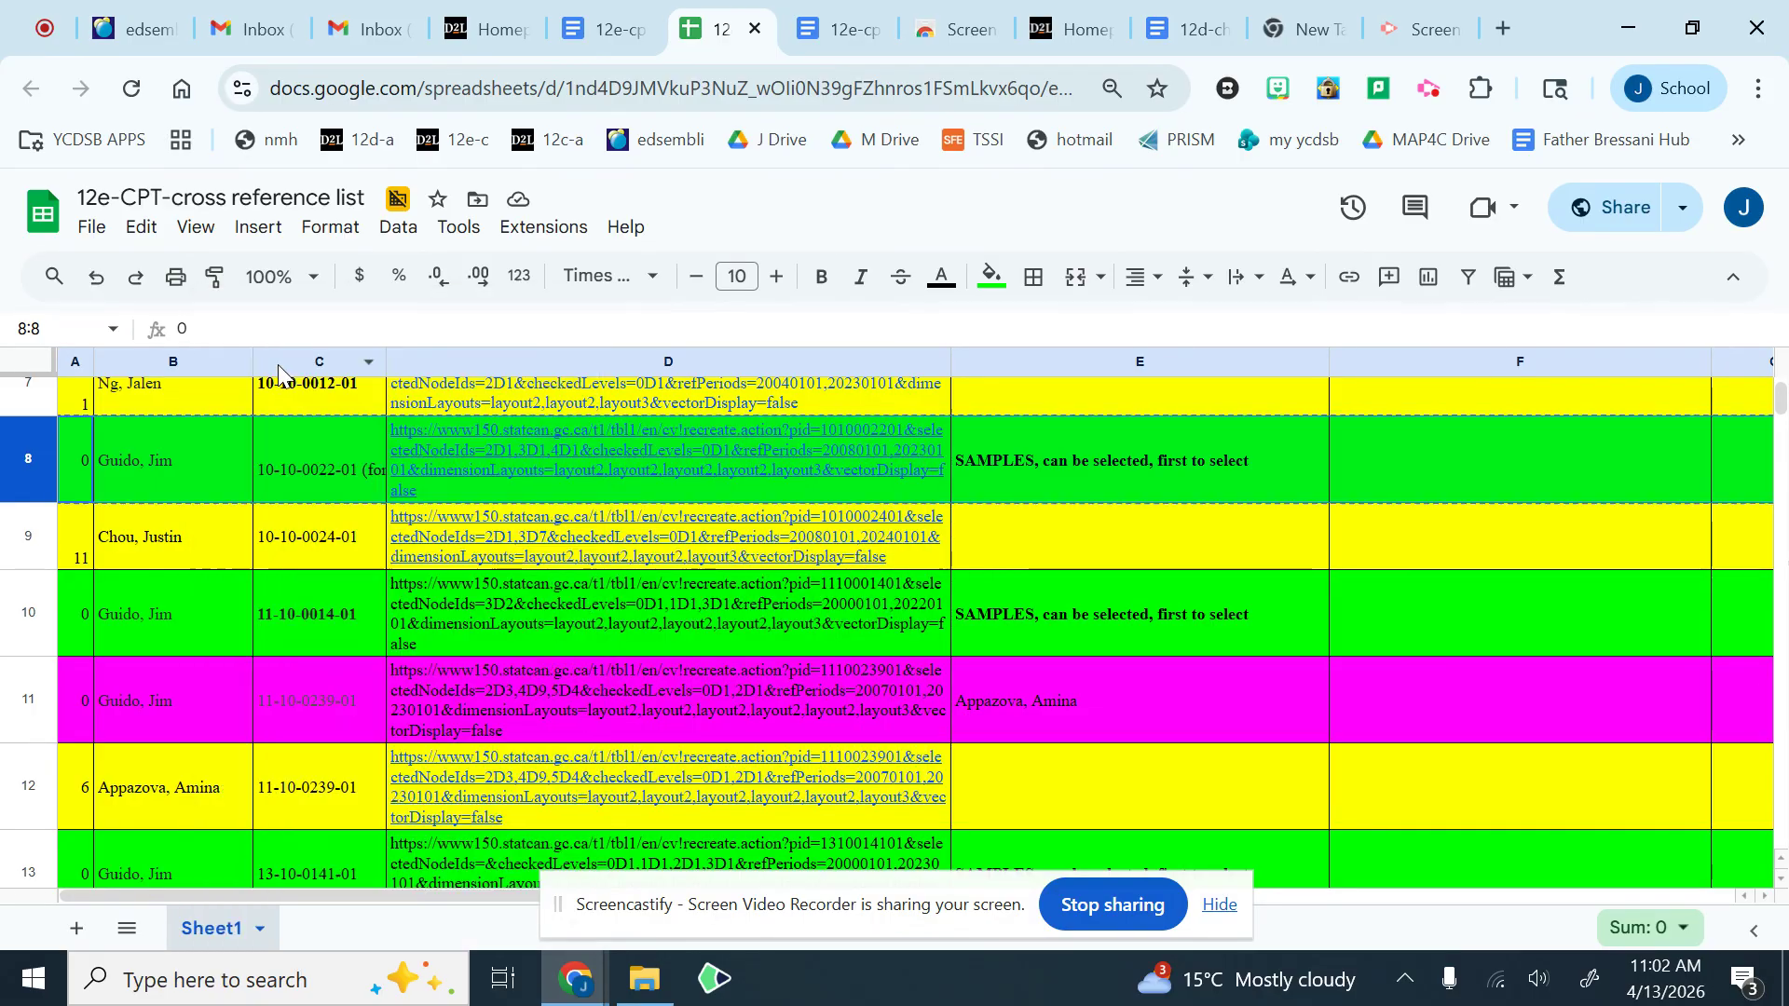
Step: Paste the copied sample row into empty row 101, below the line holding only the teacher's name
{"action": "scroll", "coordinate": [298, 747], "scroll_direction": "down", "scroll_amount": 15}
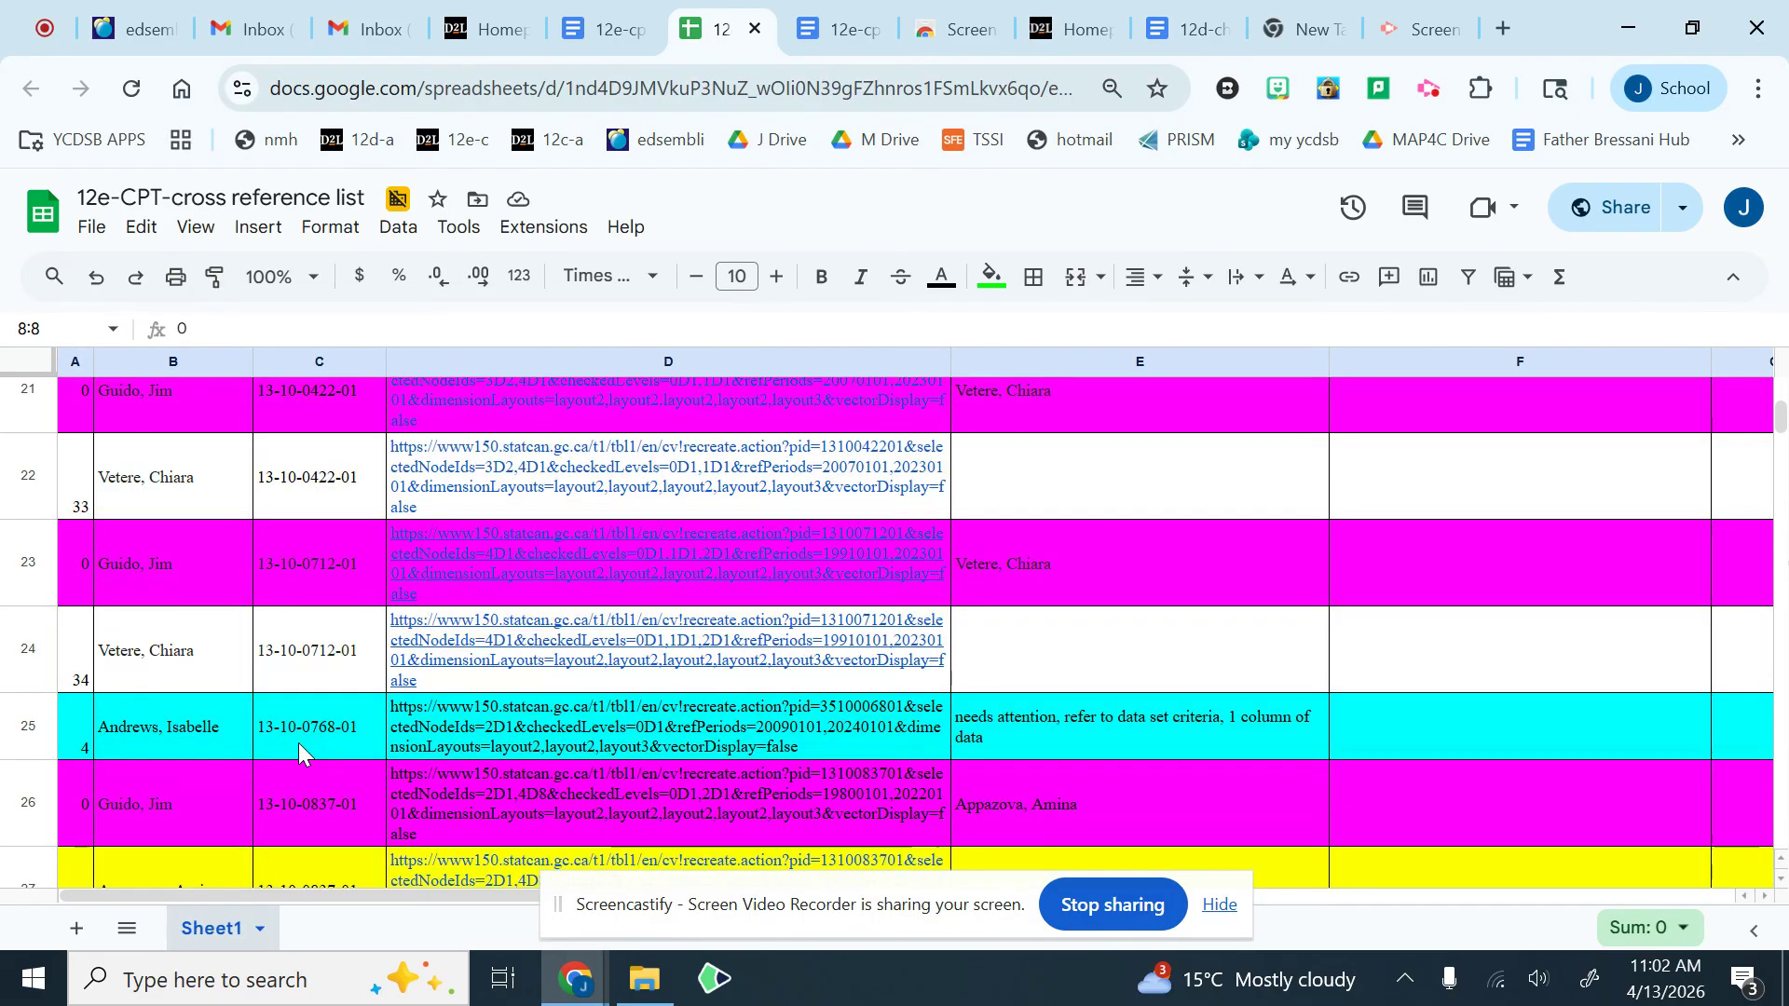
{"action": "scroll", "coordinate": [299, 746], "scroll_direction": "down", "scroll_amount": 10}
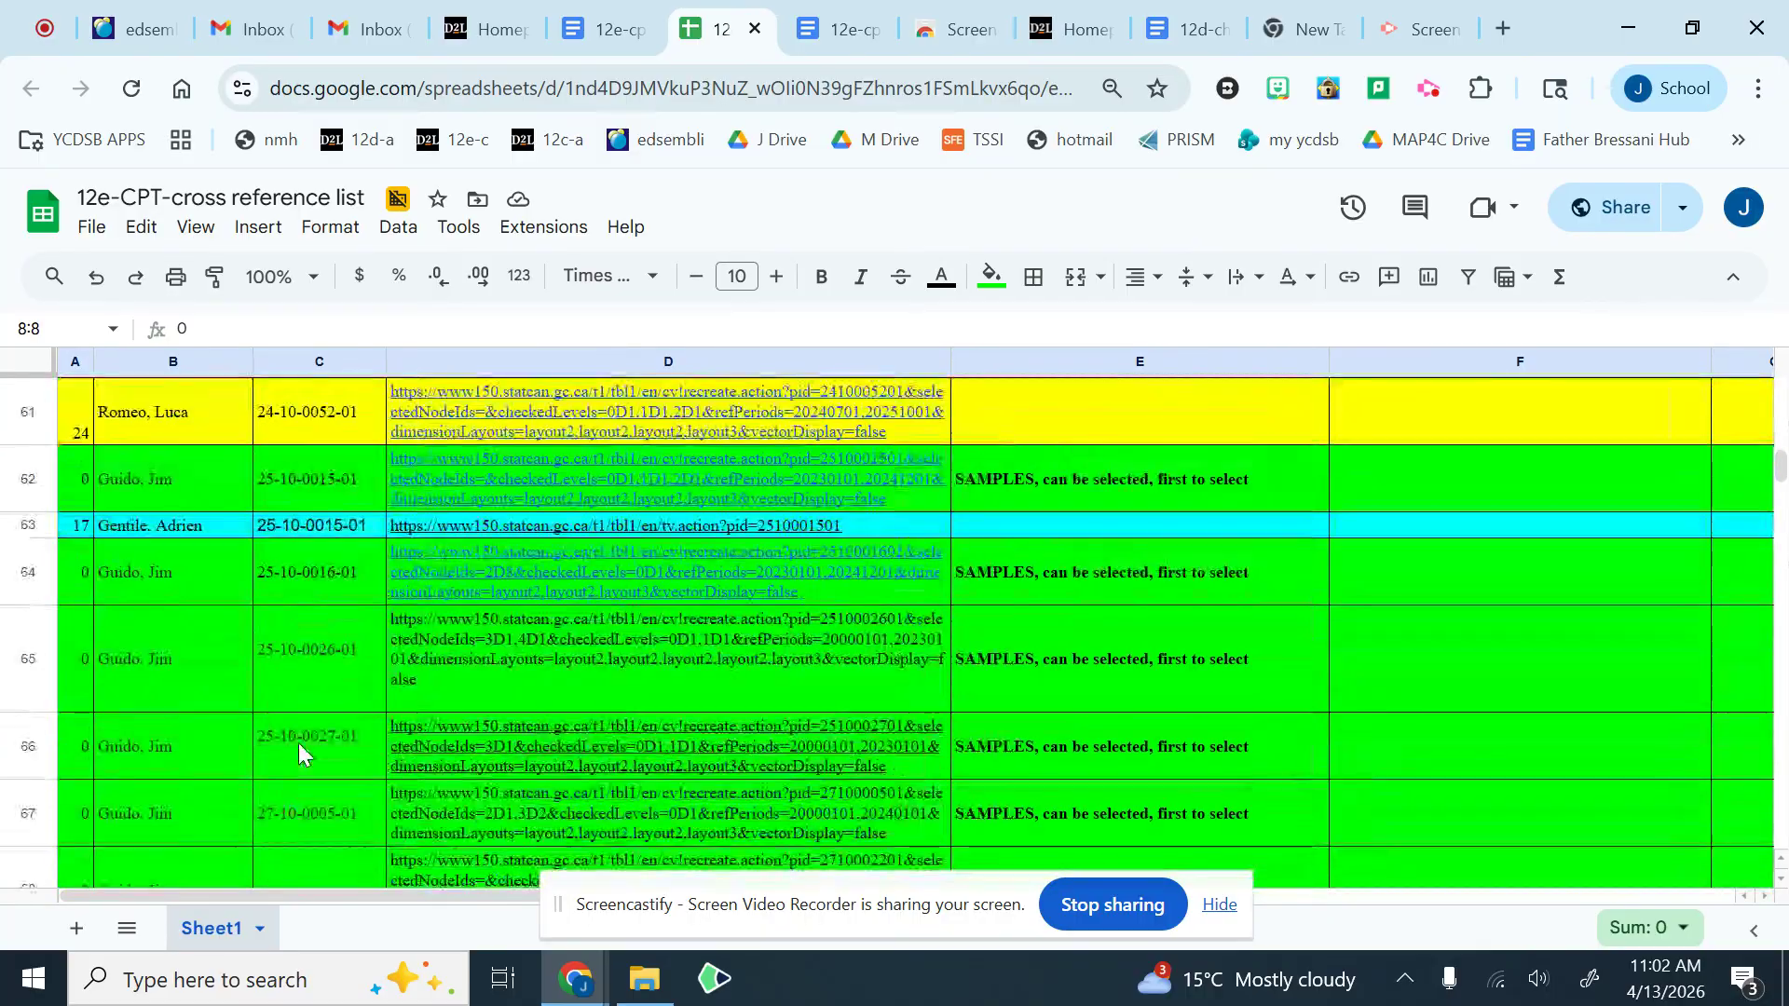
{"action": "scroll", "coordinate": [298, 752], "scroll_direction": "down", "scroll_amount": 12}
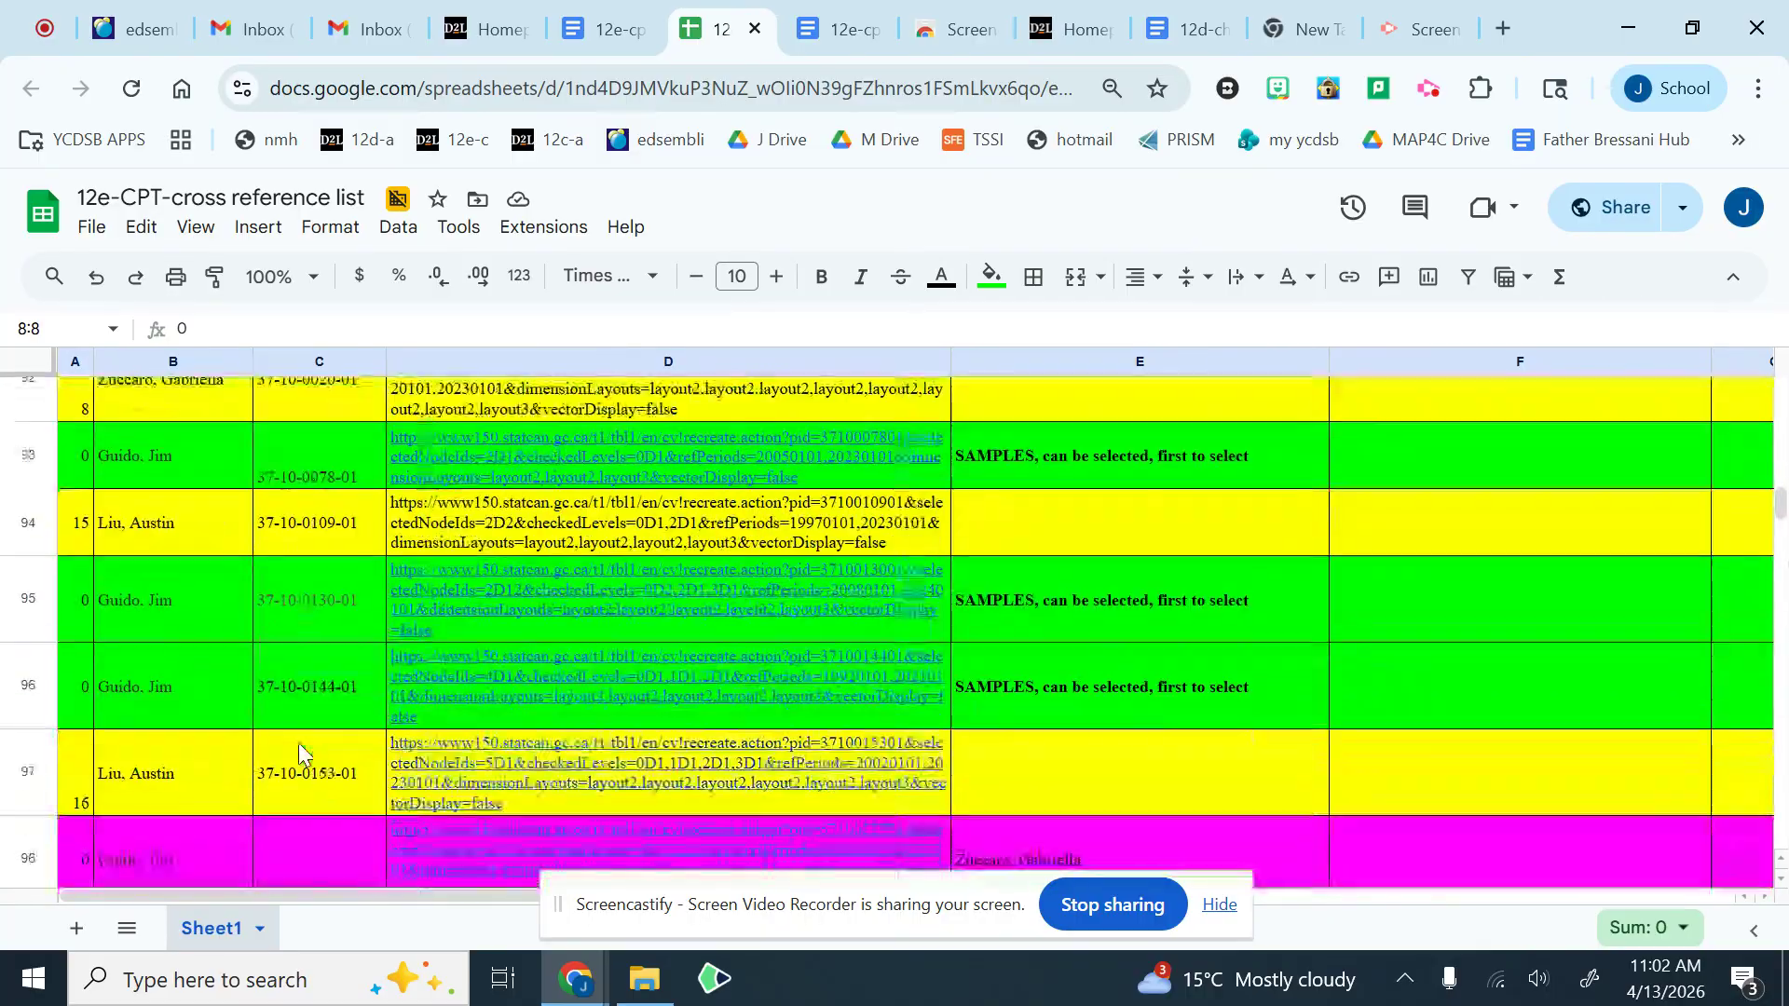
{"action": "scroll", "coordinate": [298, 752], "scroll_direction": "up", "scroll_amount": 4}
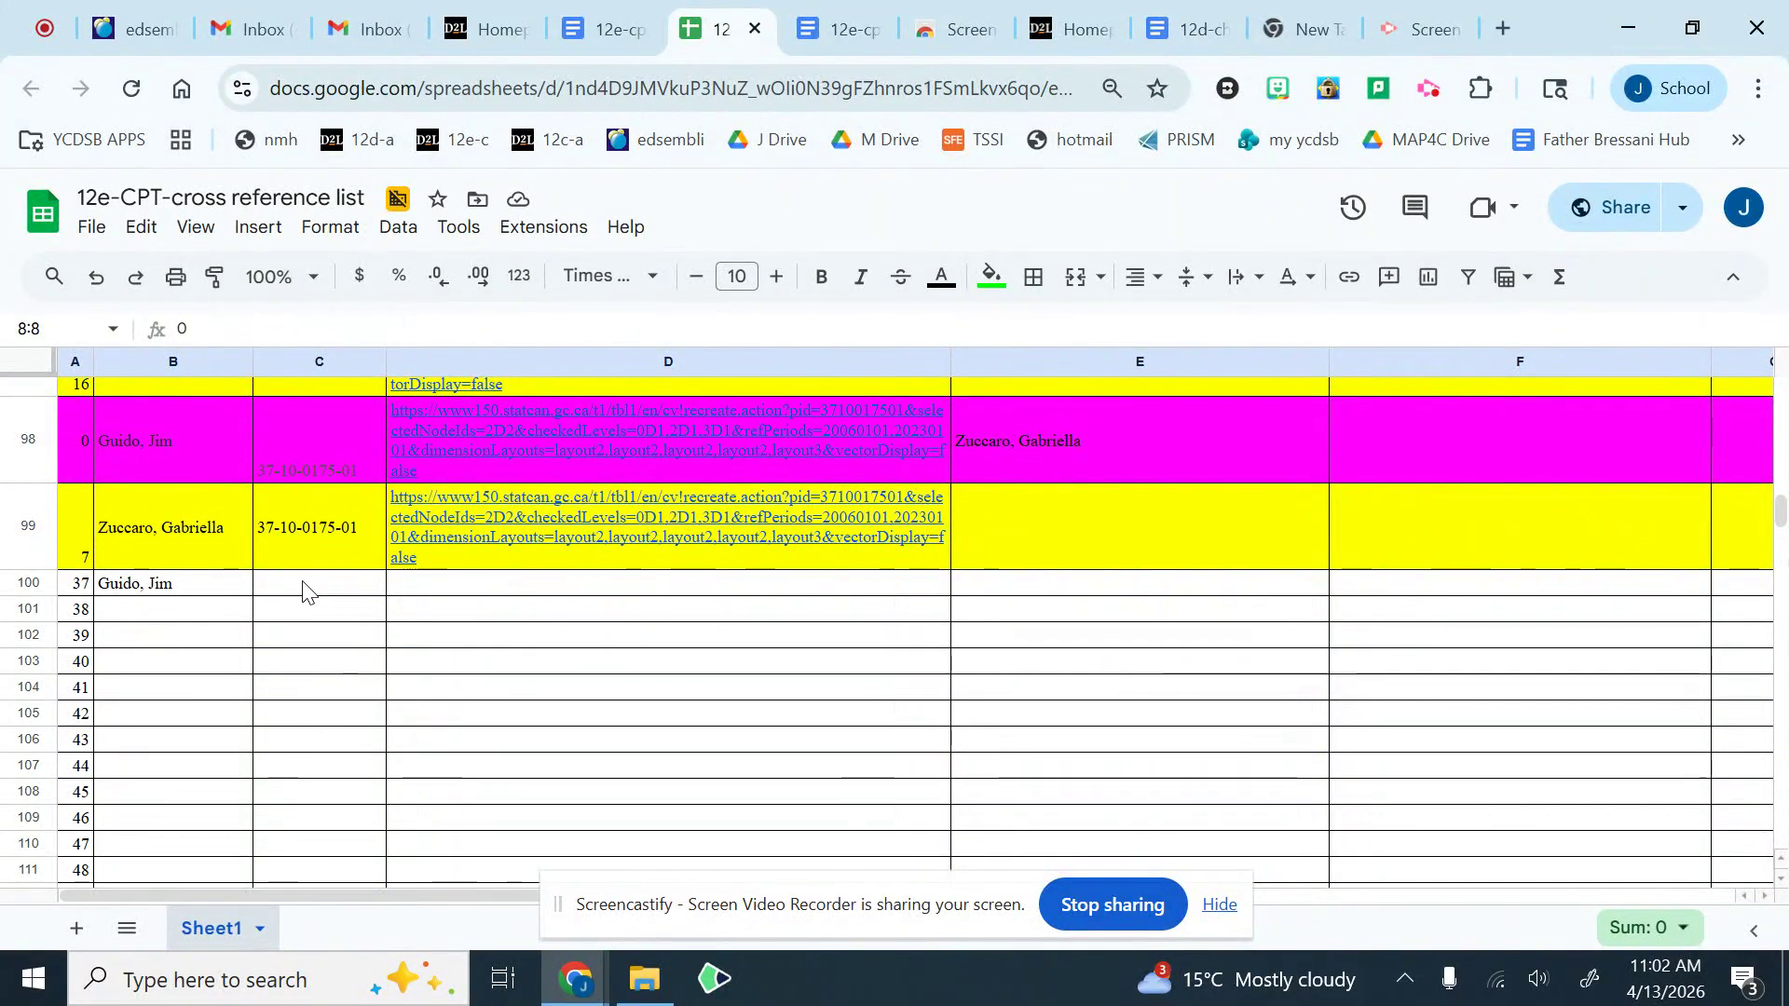
{"action": "left_click", "coordinate": [30, 609]}
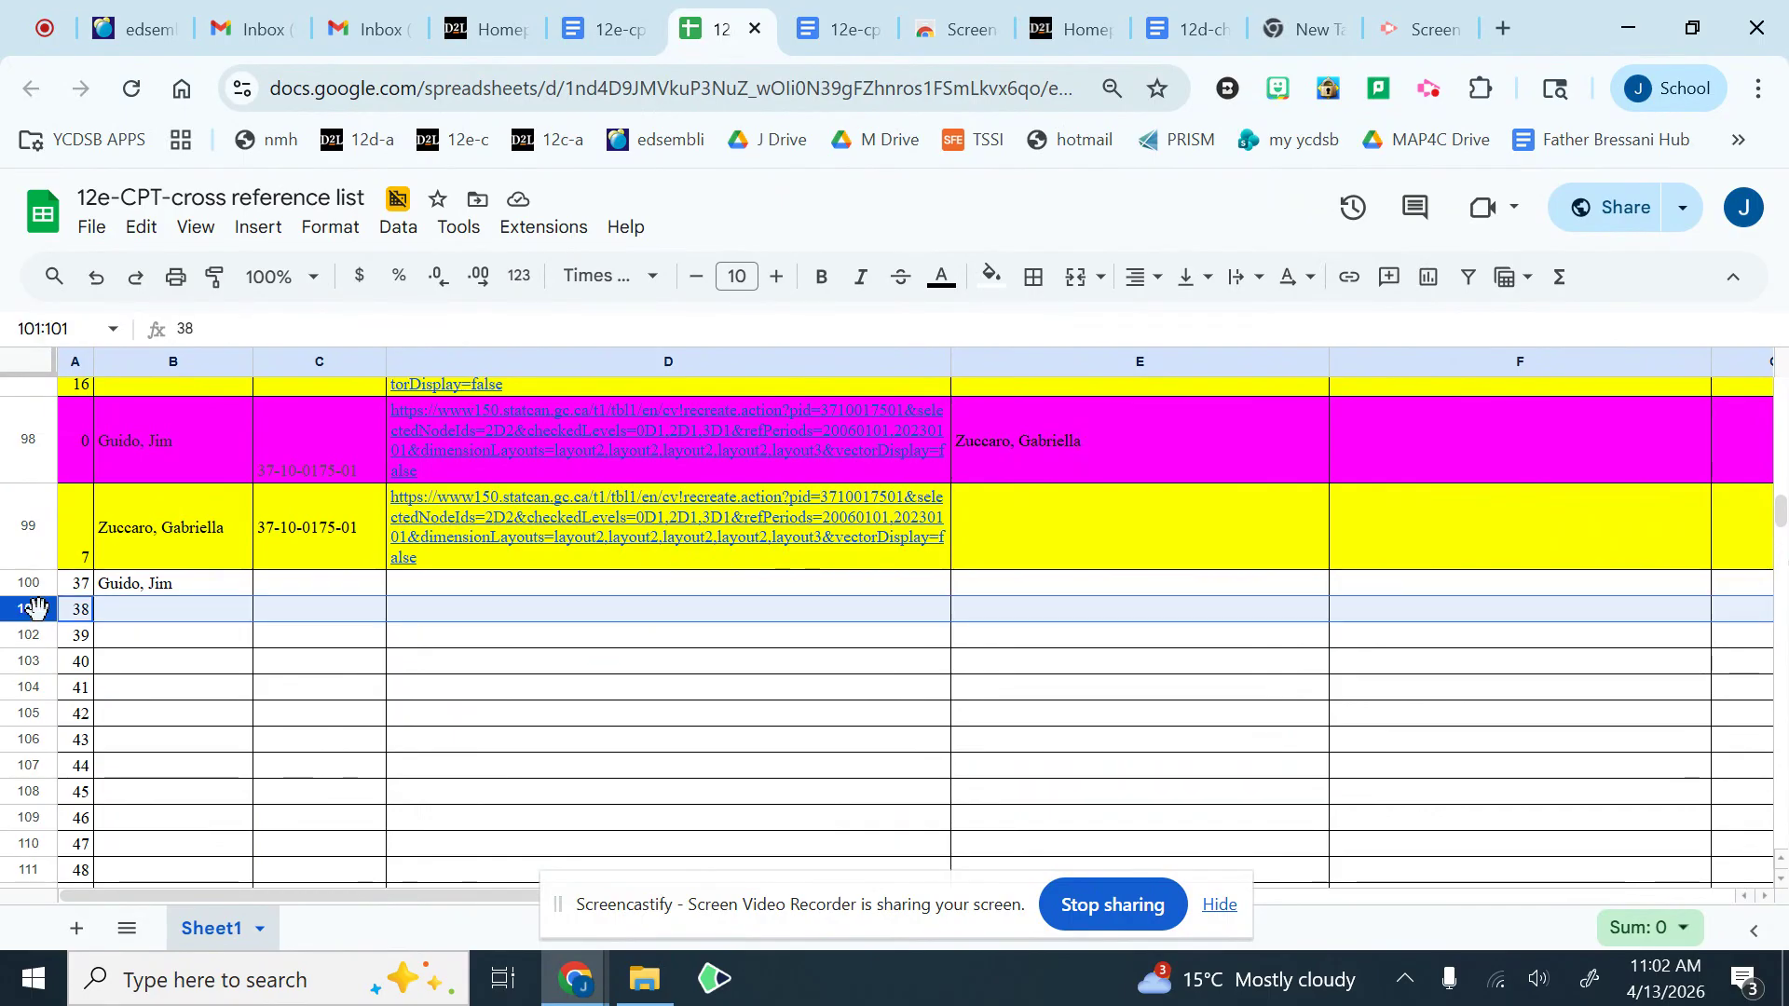
{"action": "right_click", "coordinate": [127, 611]}
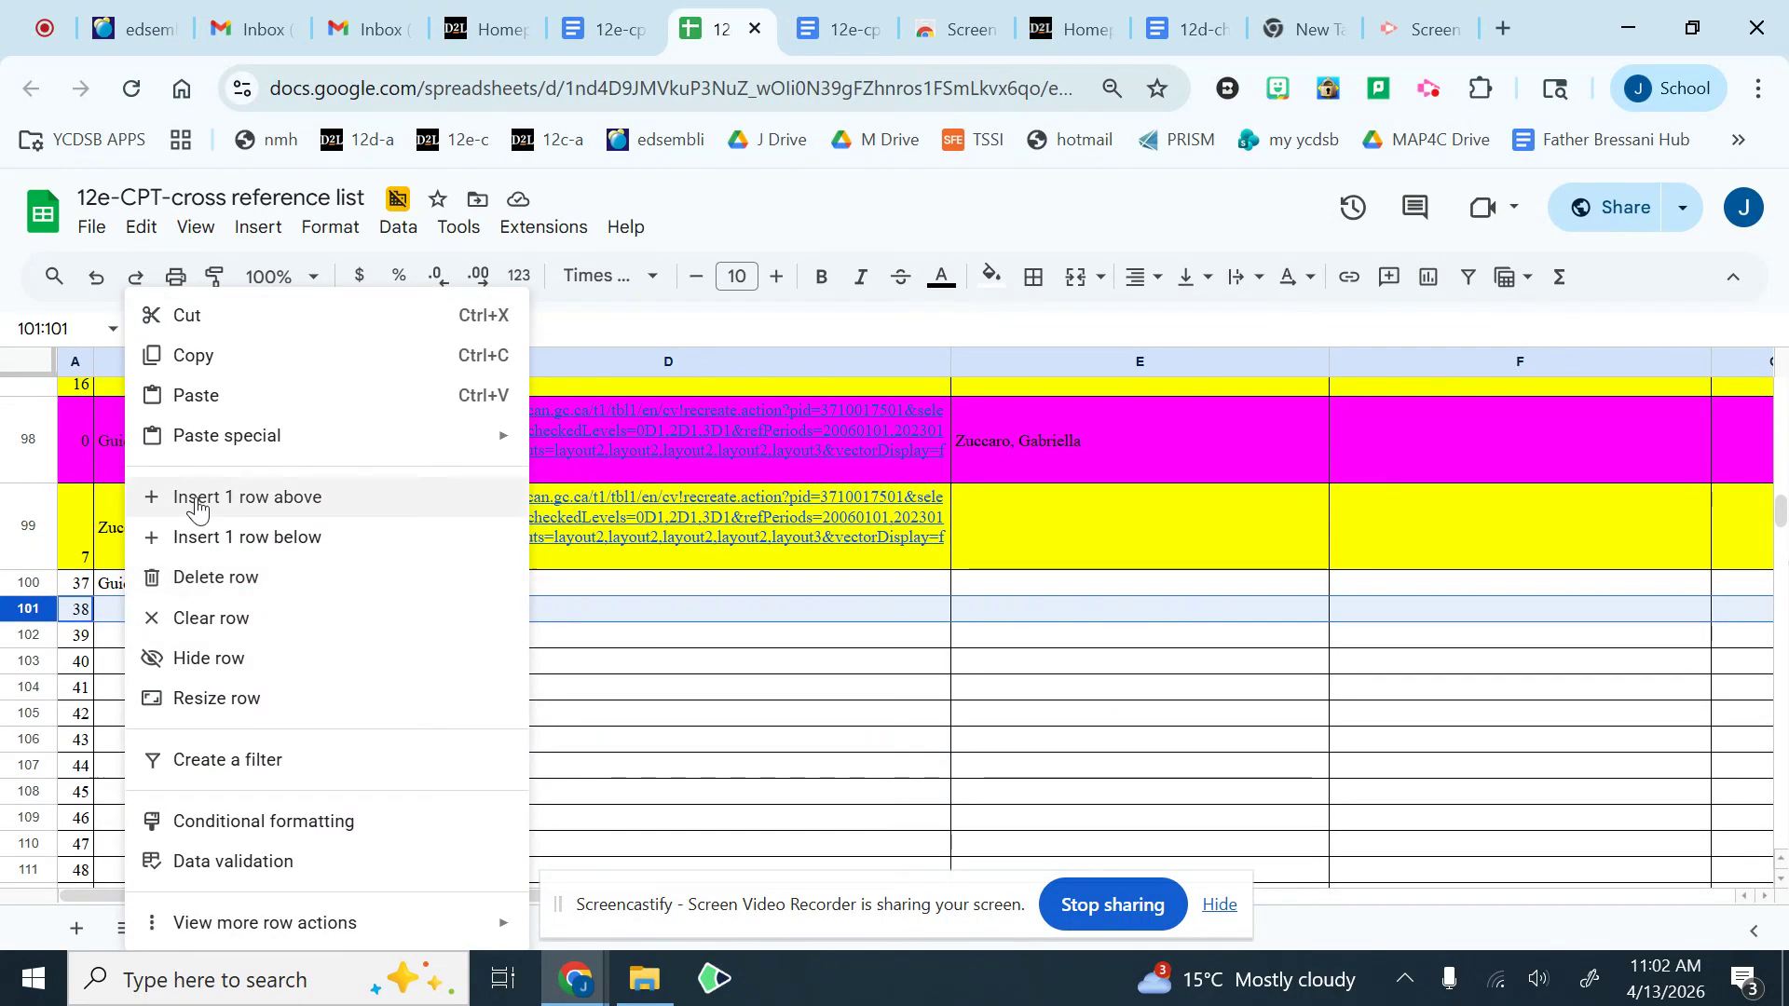
{"action": "left_click", "coordinate": [218, 397]}
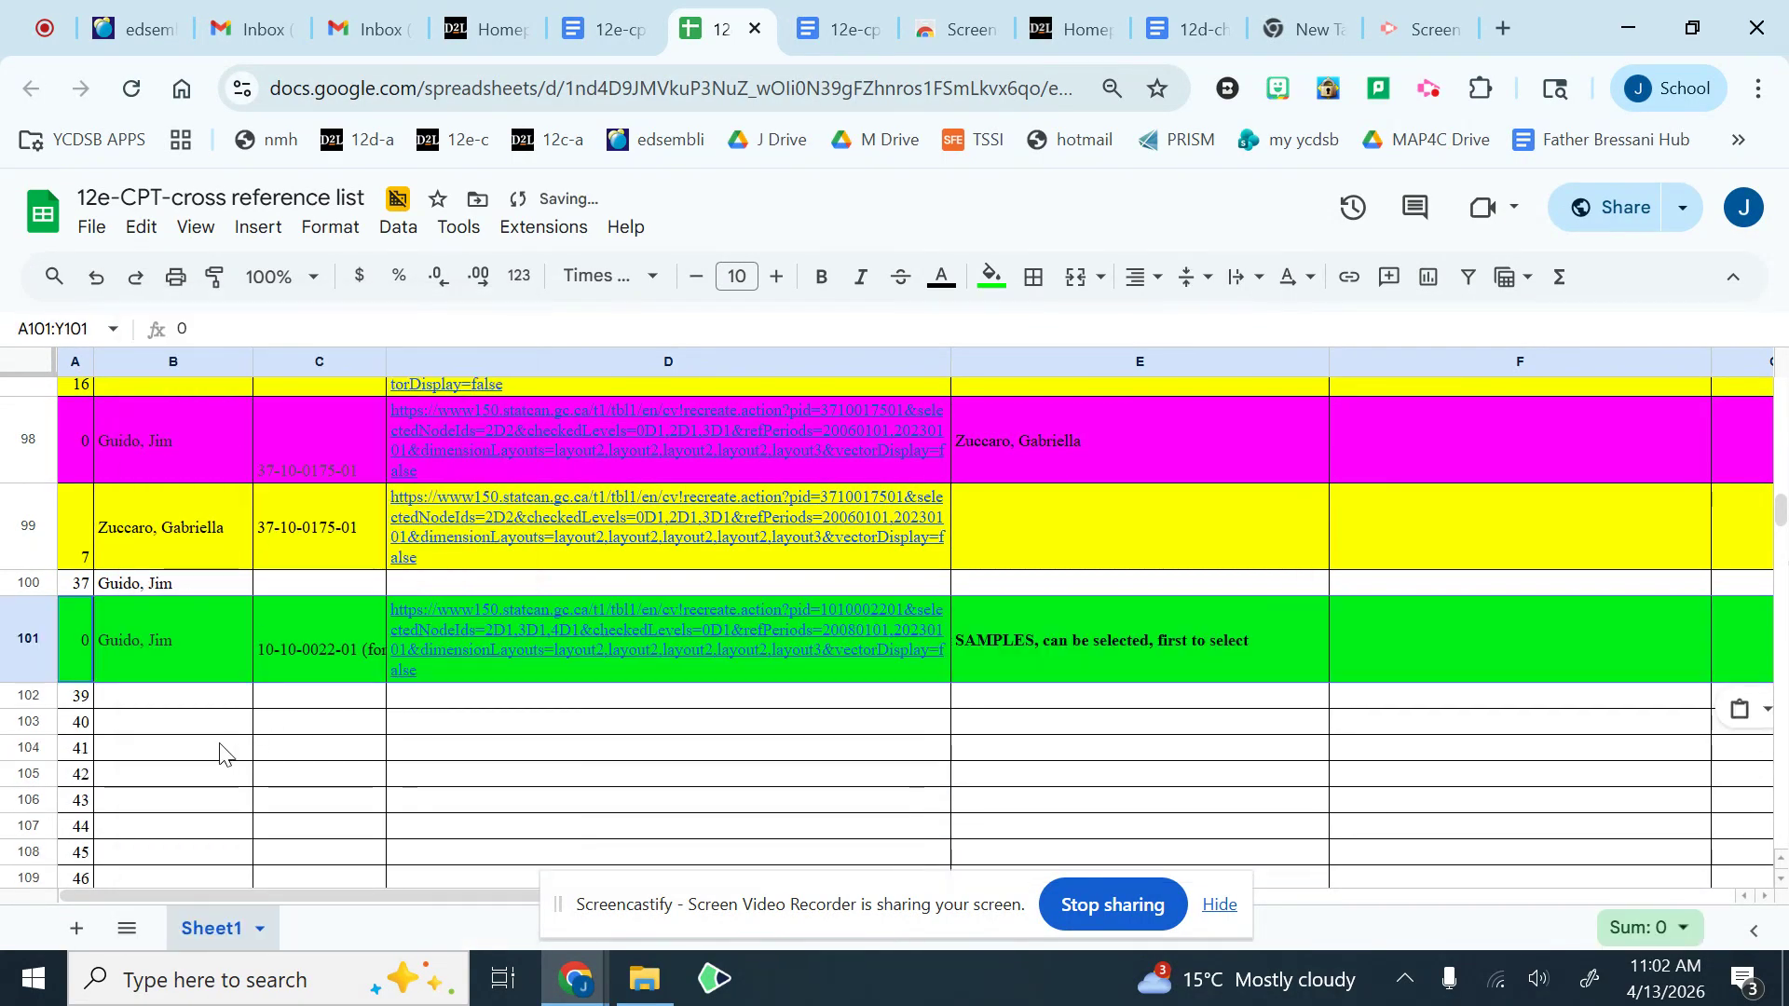
Step: Set the line number of the pasted sample in cell A101 to 37
{"action": "left_click", "coordinate": [210, 708]}
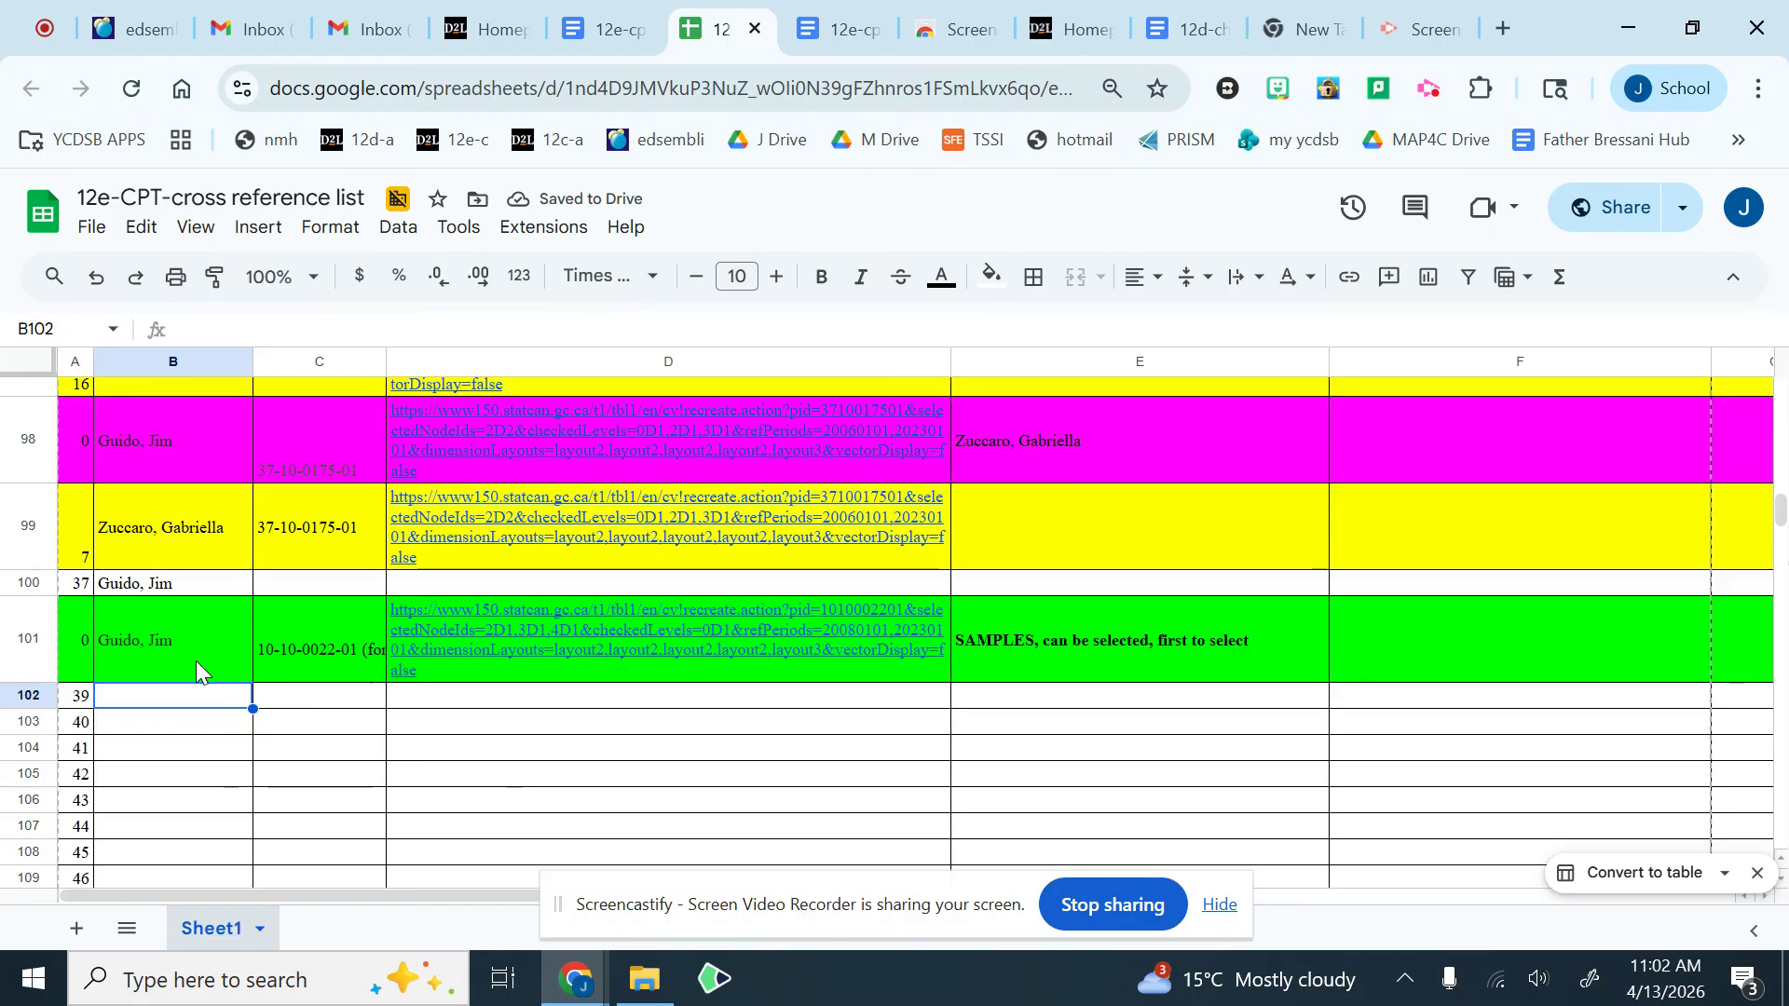
{"action": "left_click", "coordinate": [183, 637]}
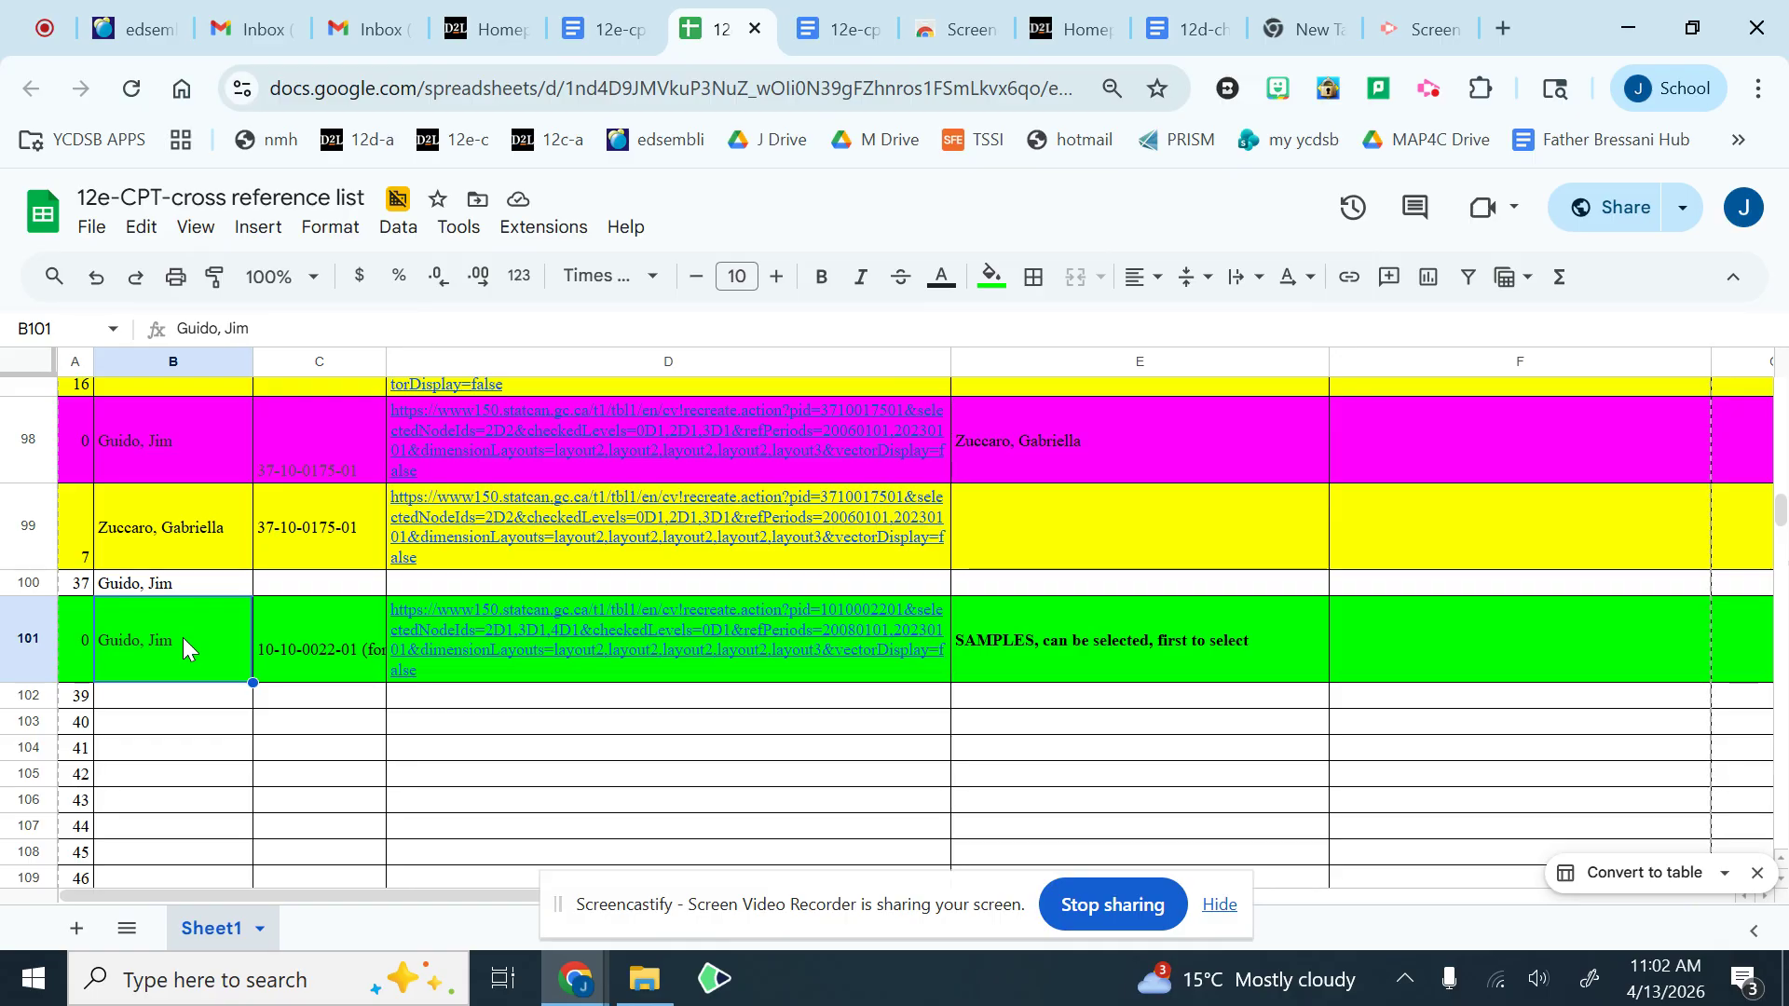
{"action": "left_click", "coordinate": [92, 639]}
{"action": "type", "text": "37"}
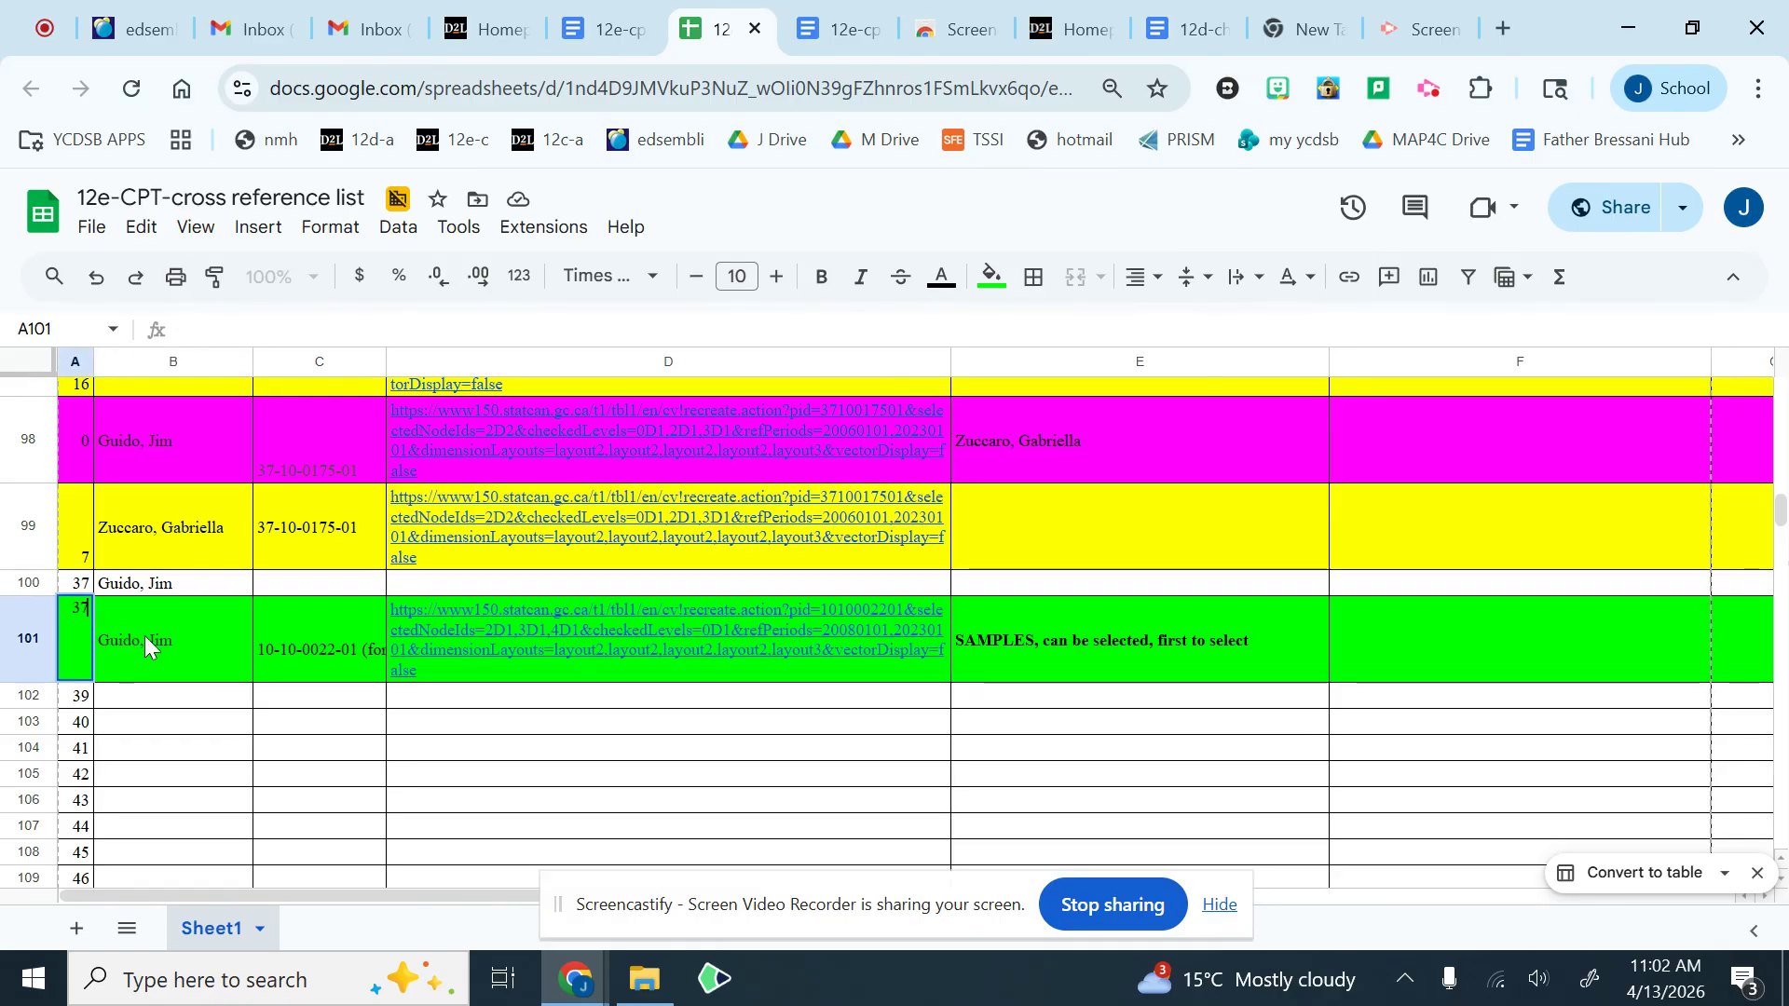
Step: Delete row 100, the line holding only a line number and the teacher's name above the pasted sample
{"action": "left_click", "coordinate": [47, 584]}
{"action": "right_click", "coordinate": [163, 593]}
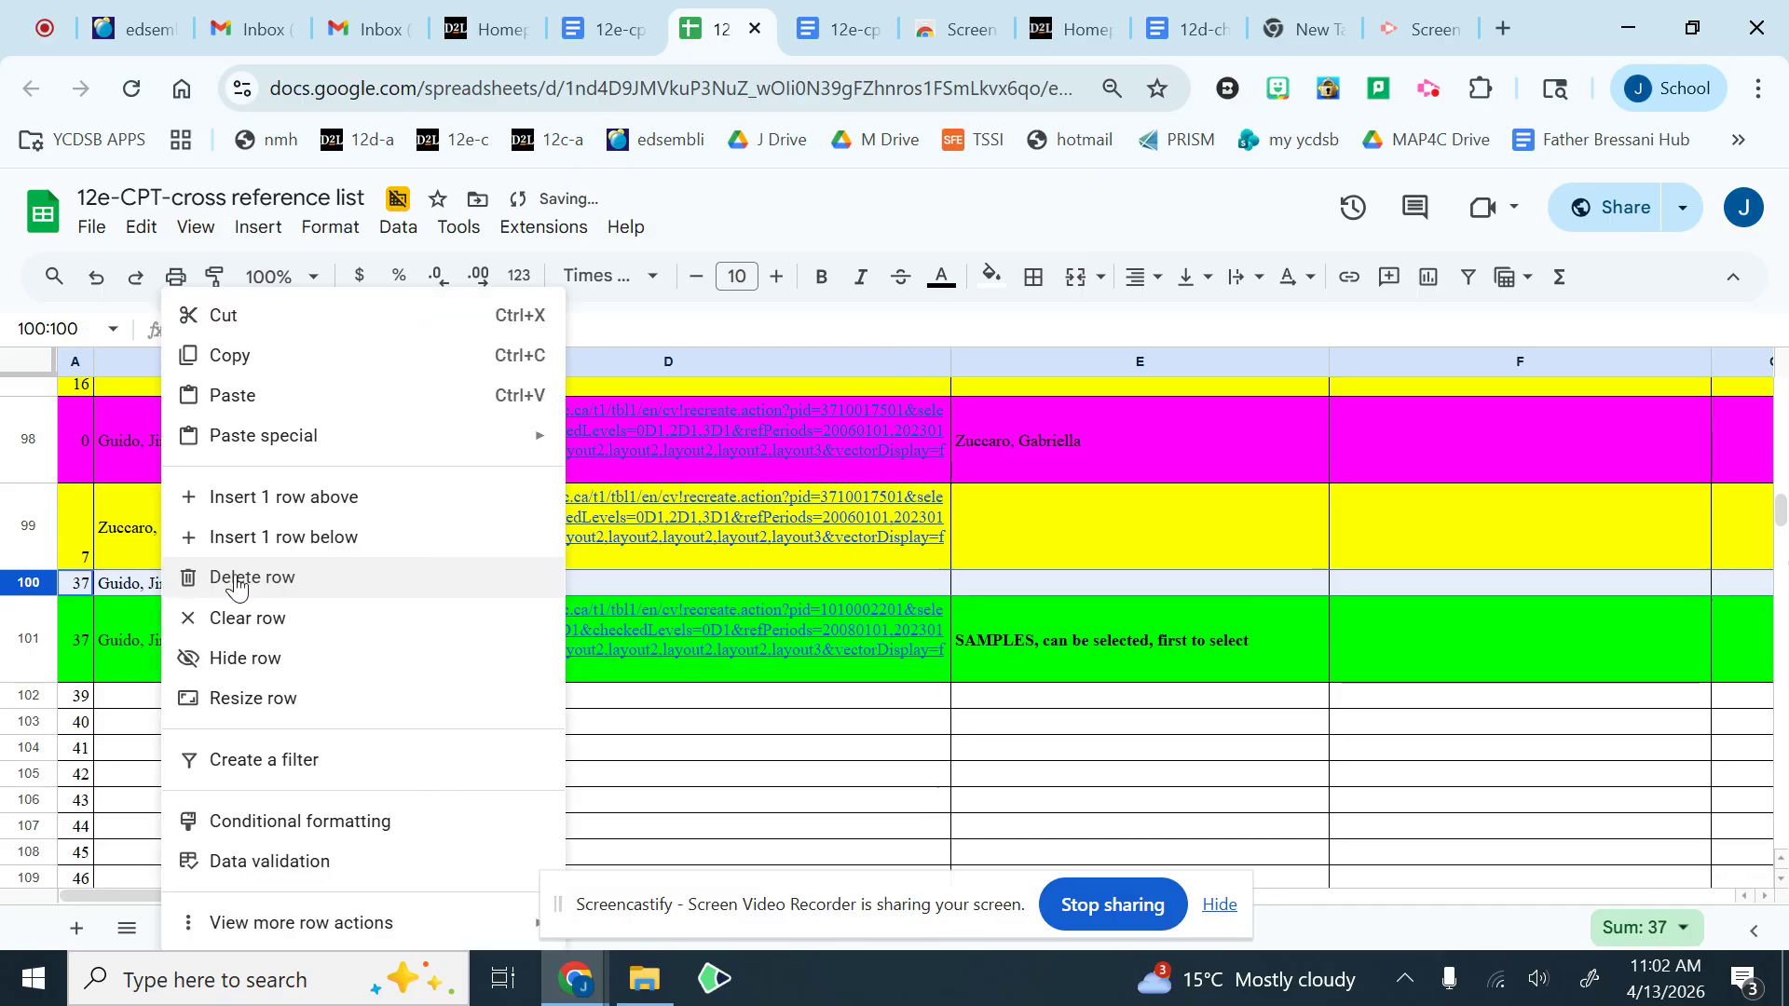
{"action": "left_click", "coordinate": [351, 579]}
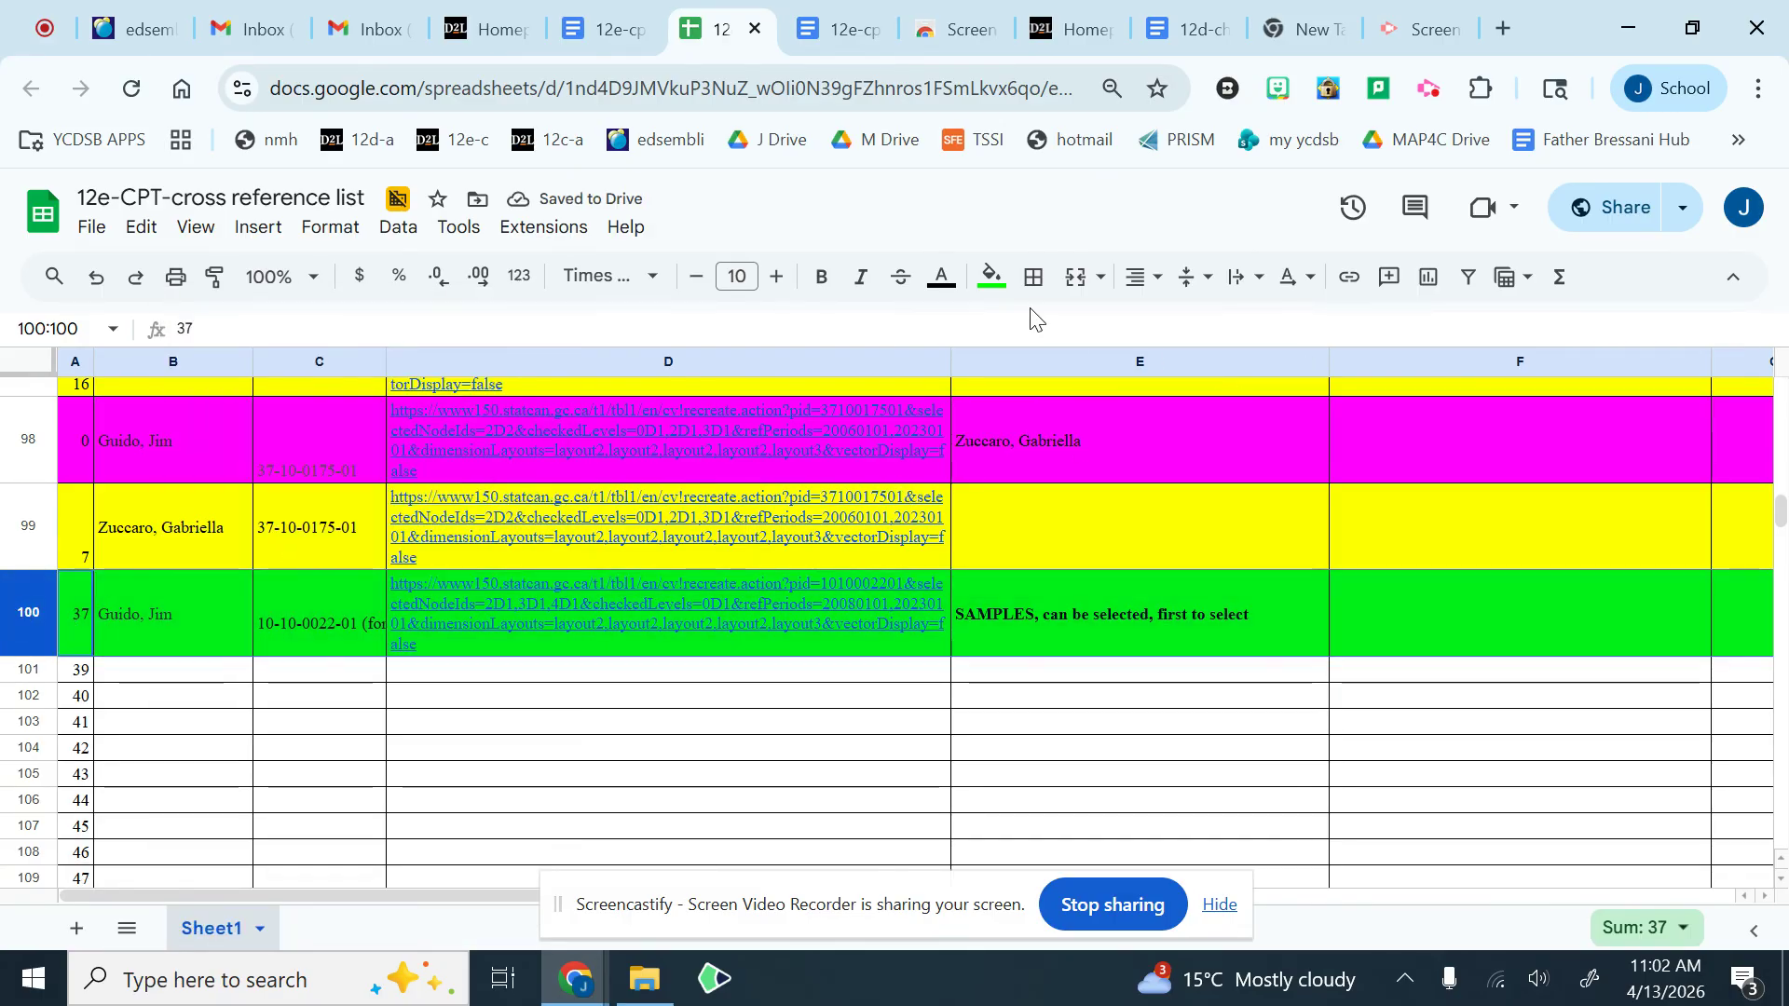
Step: Reset the fill colour of pasted sample row 100 and clear the "SAMPLES, can be selected, first to select" note in cell E100
{"action": "left_click", "coordinate": [991, 277]}
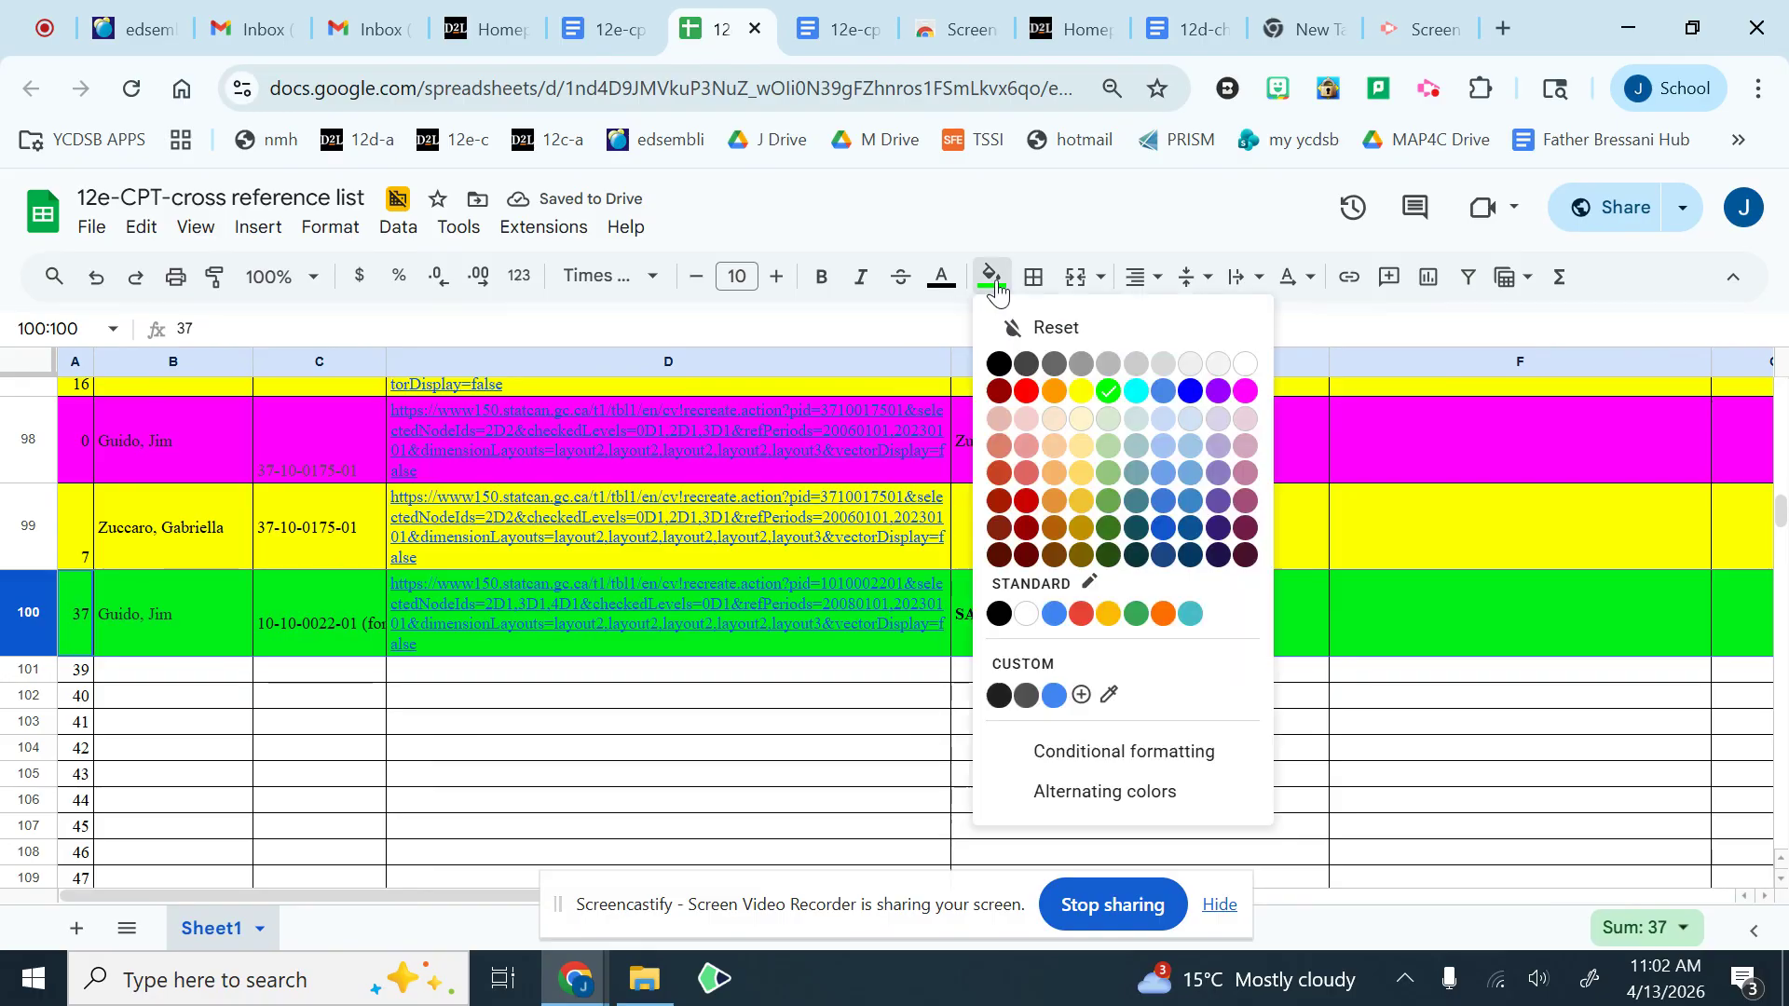
{"action": "left_click", "coordinate": [1054, 327]}
{"action": "left_click", "coordinate": [1071, 629]}
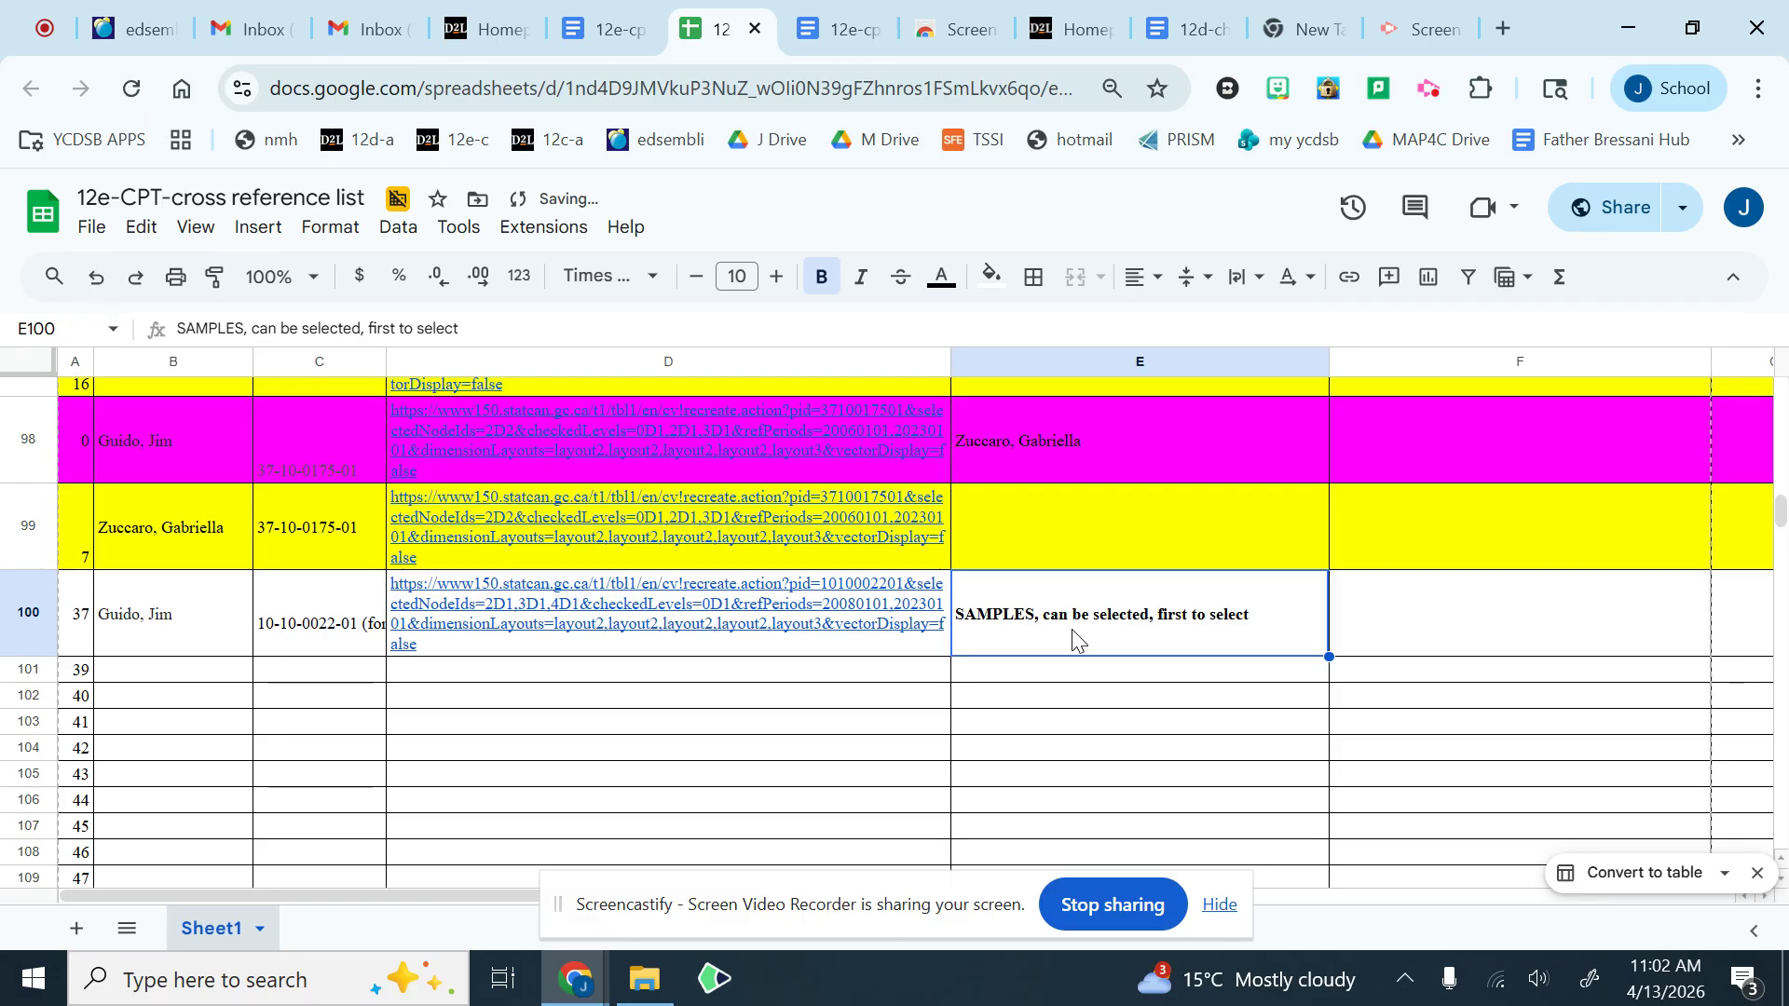
{"action": "key", "text": "Delete"}
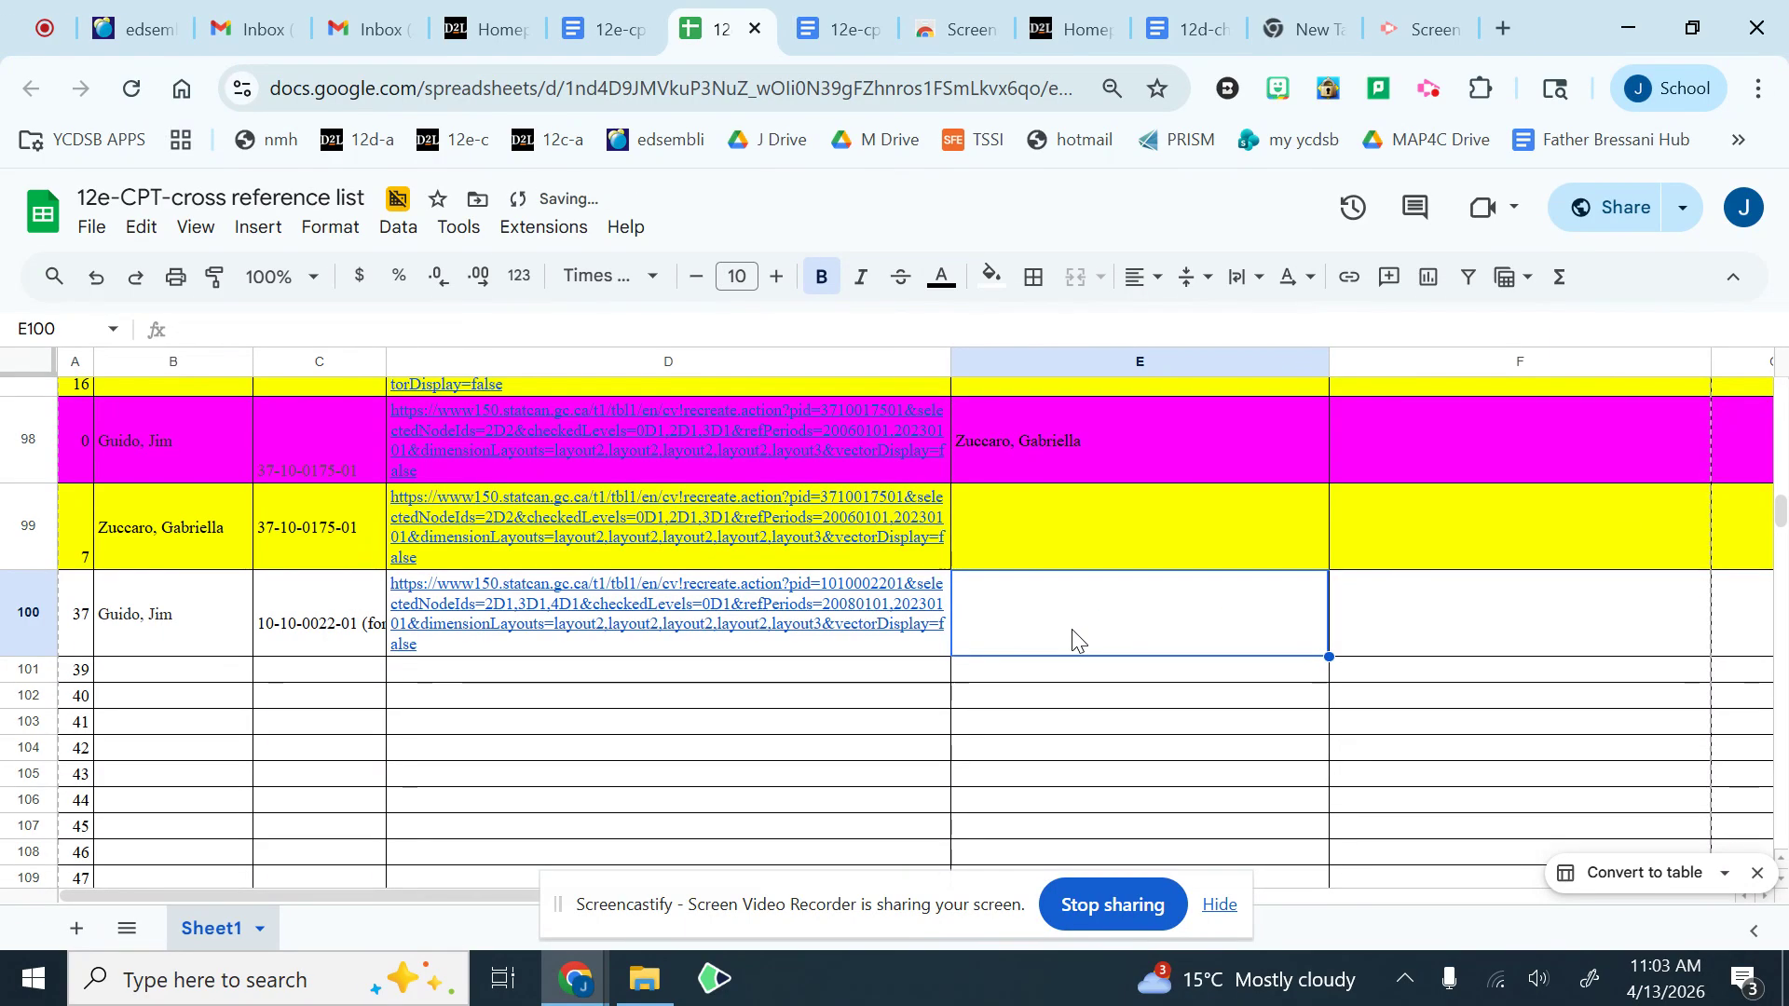
{"action": "left_click", "coordinate": [769, 680]}
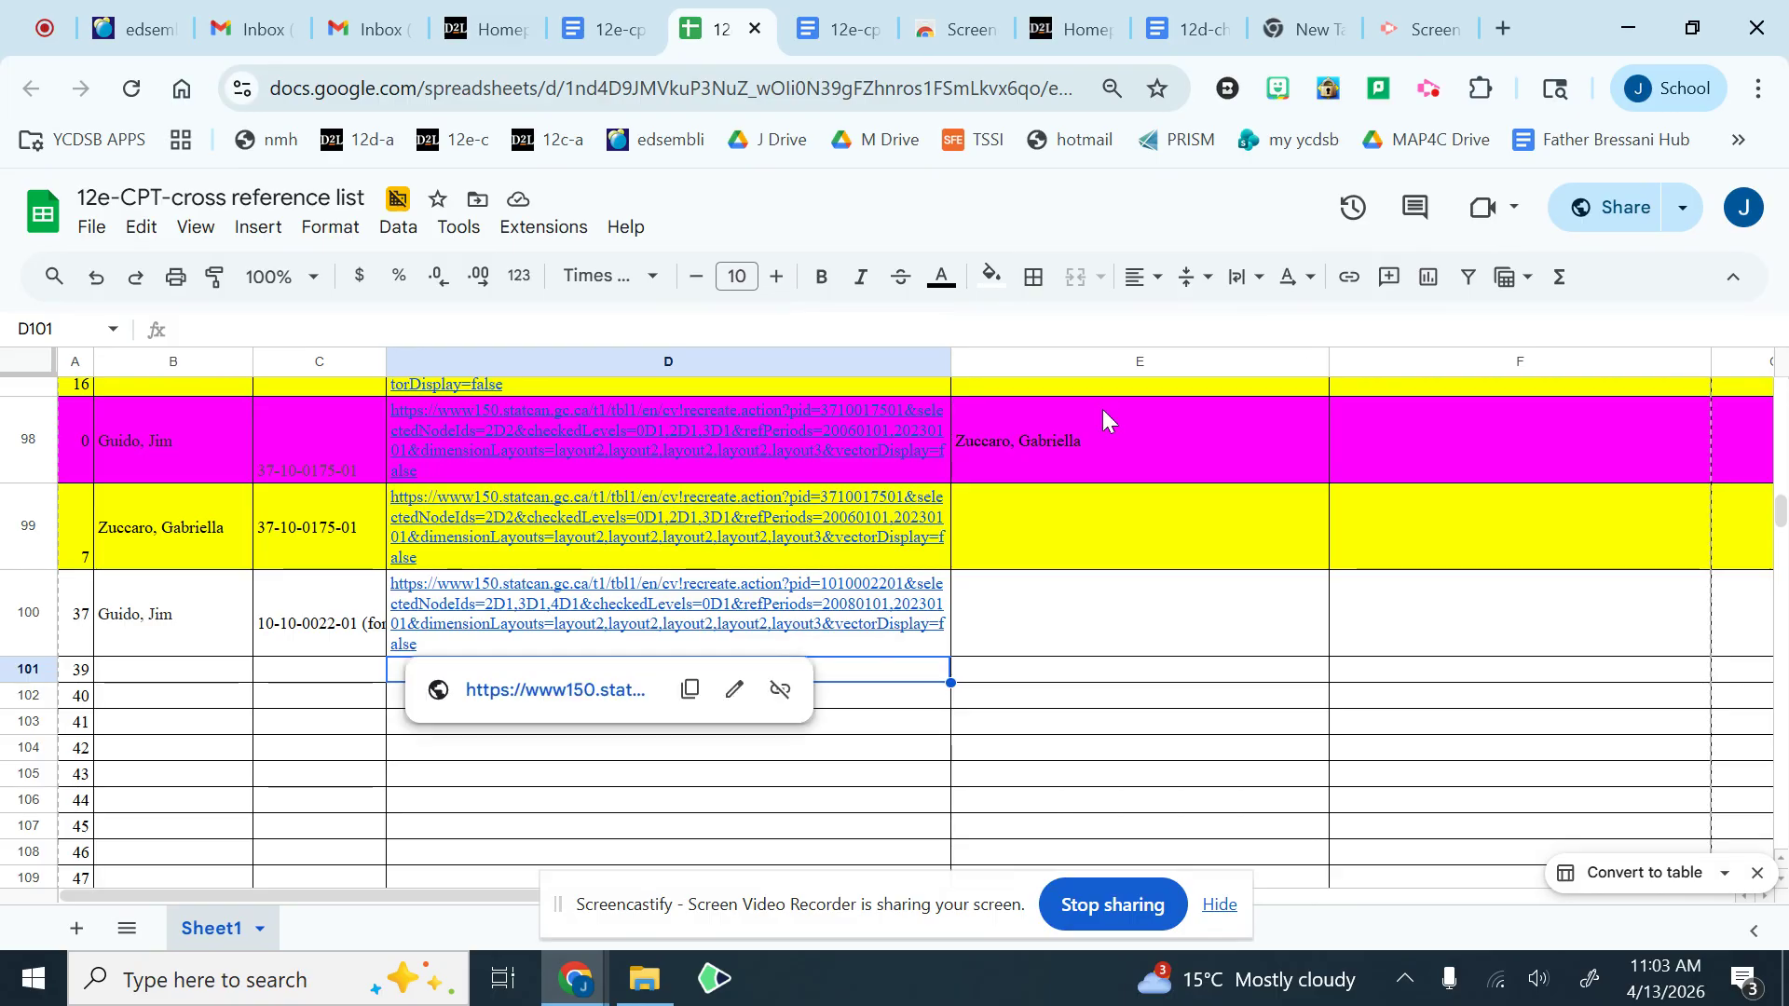
Step: Switch to the 12e-cpt-outline document and open the Statistics Canada website link in its introduction section
{"action": "left_click", "coordinate": [1506, 35]}
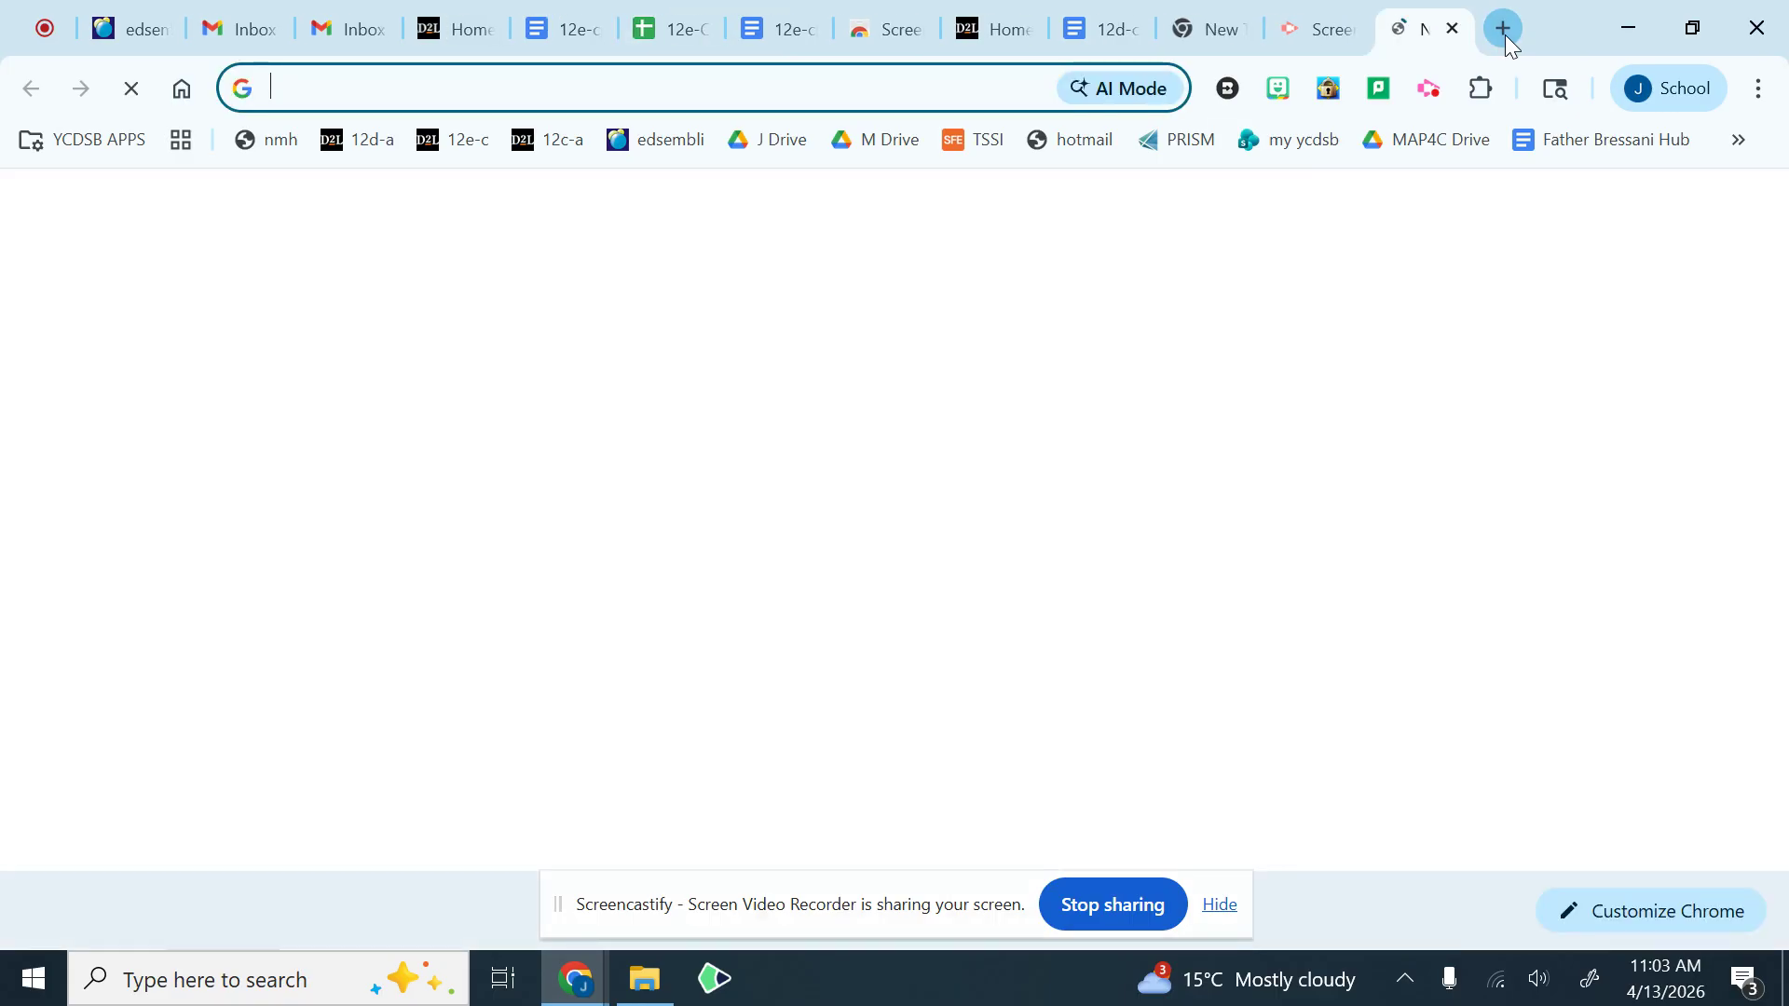
{"action": "left_click", "coordinate": [571, 26]}
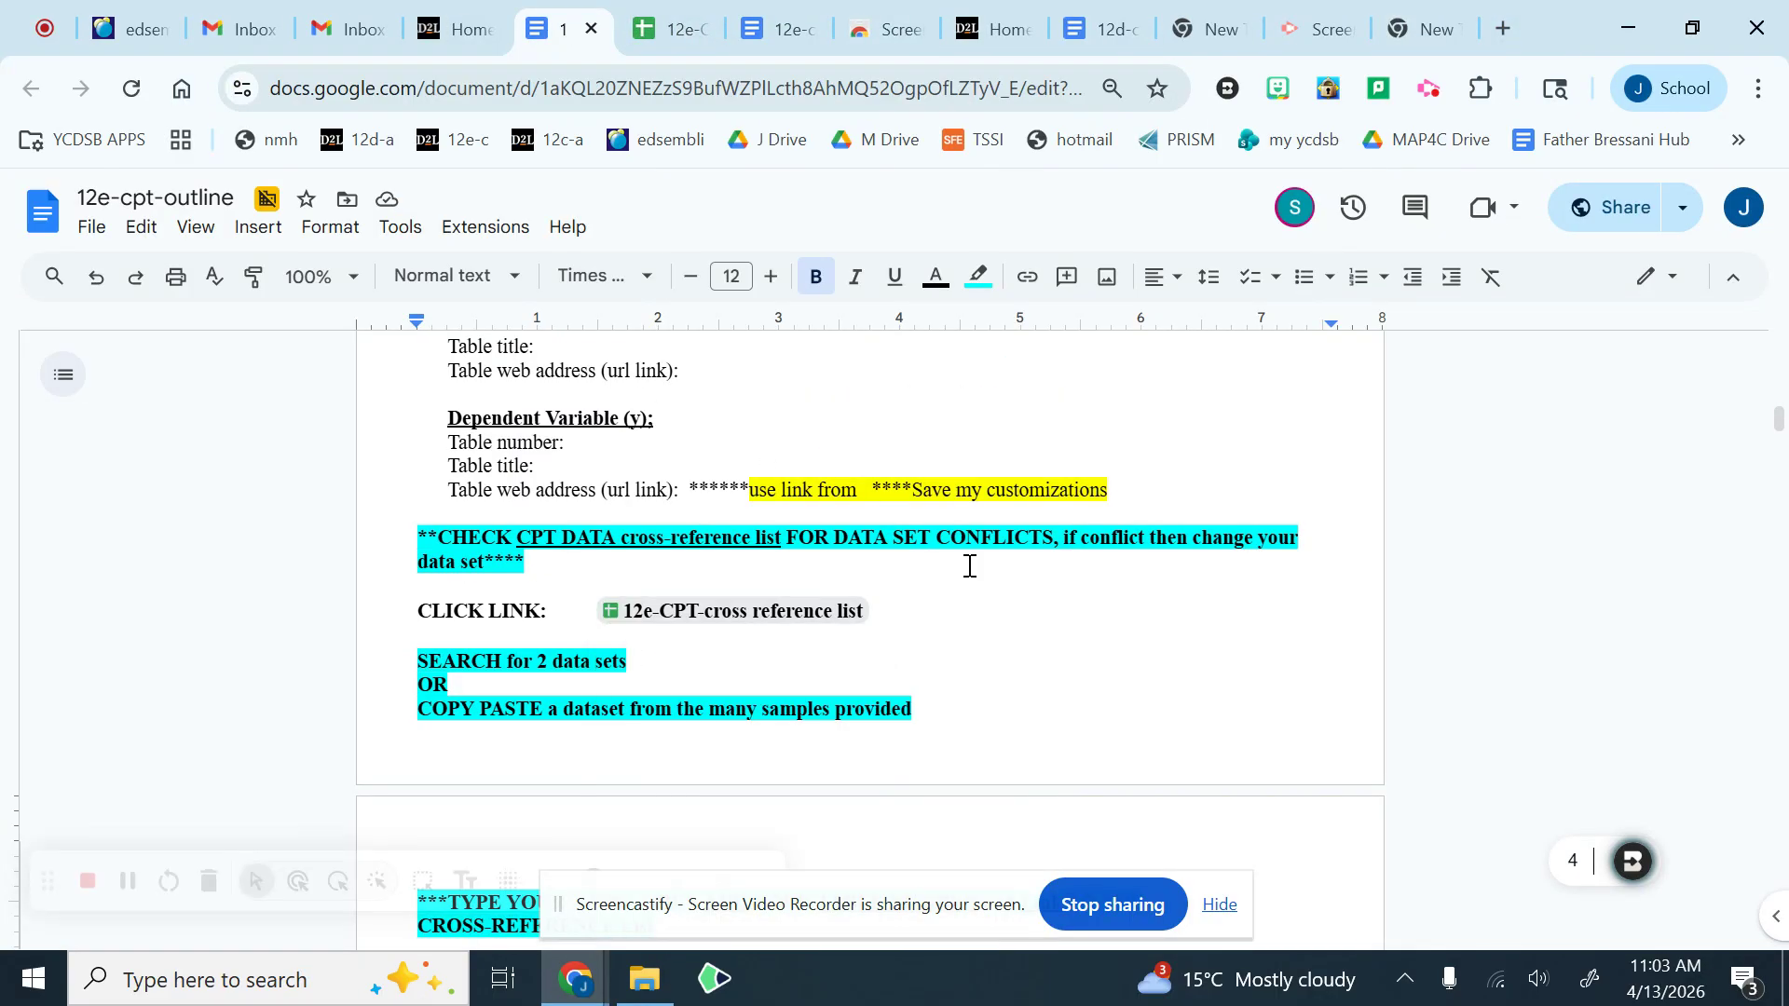
{"action": "scroll", "coordinate": [1011, 621], "scroll_direction": "up", "scroll_amount": 6}
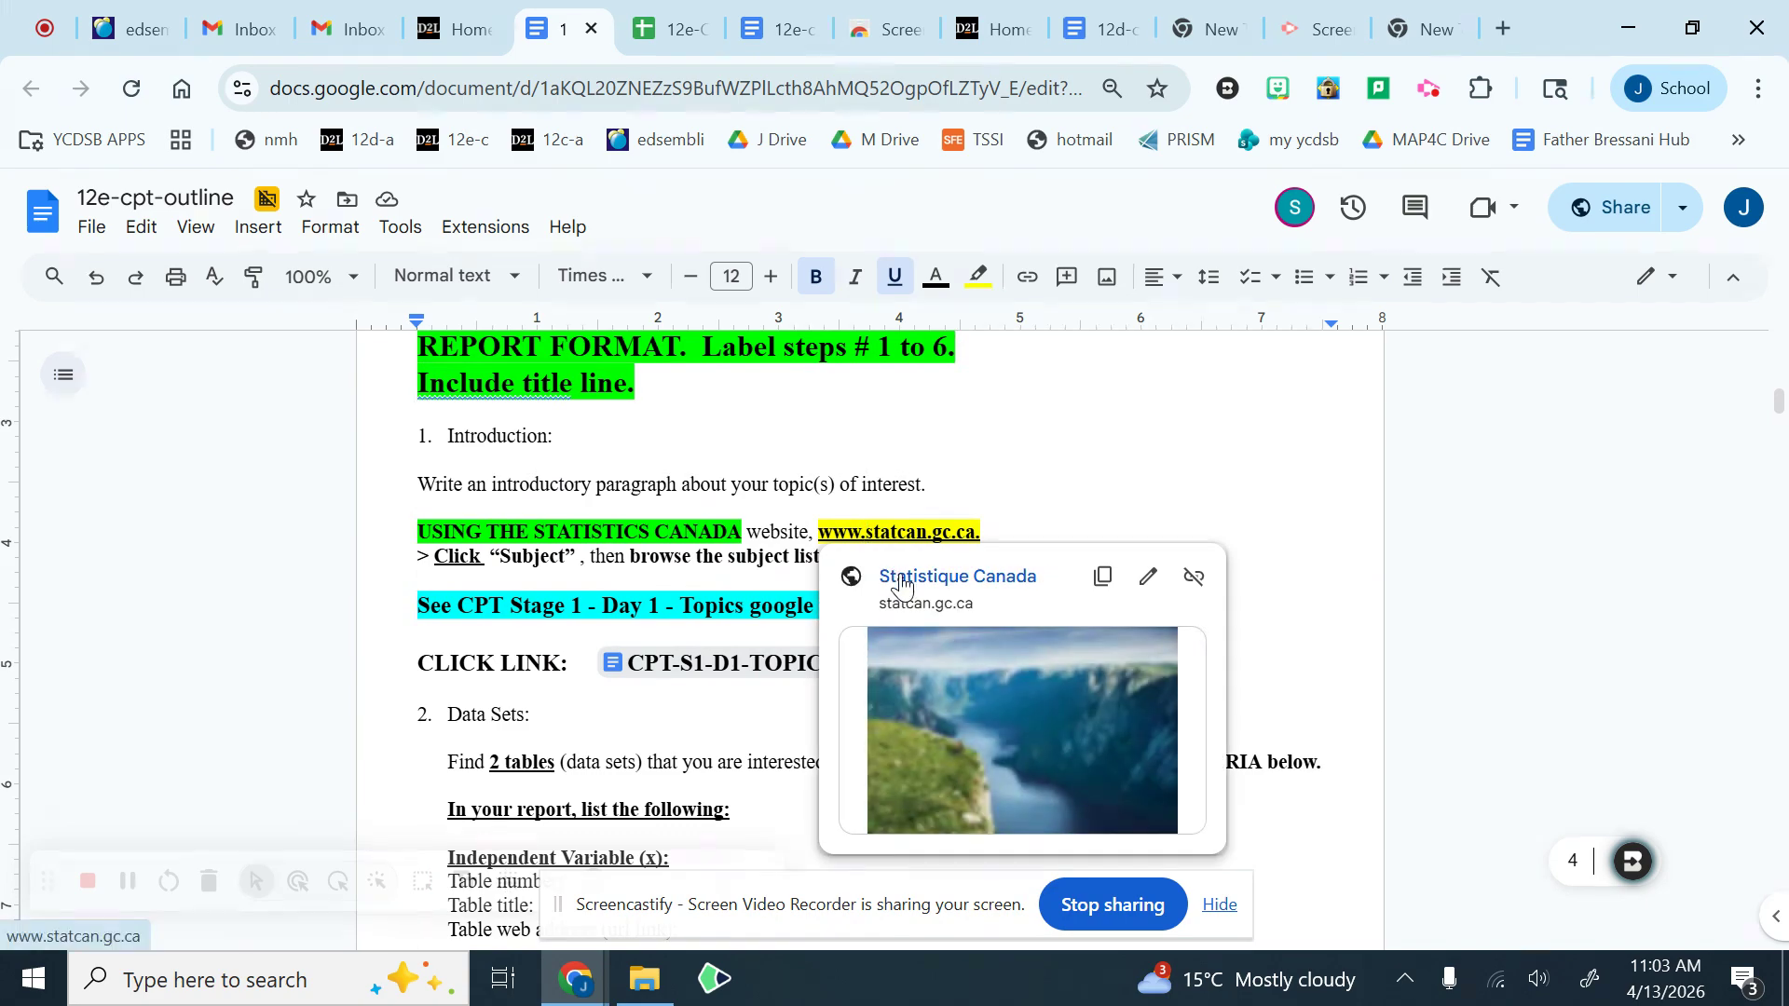
{"action": "left_click", "coordinate": [904, 587]}
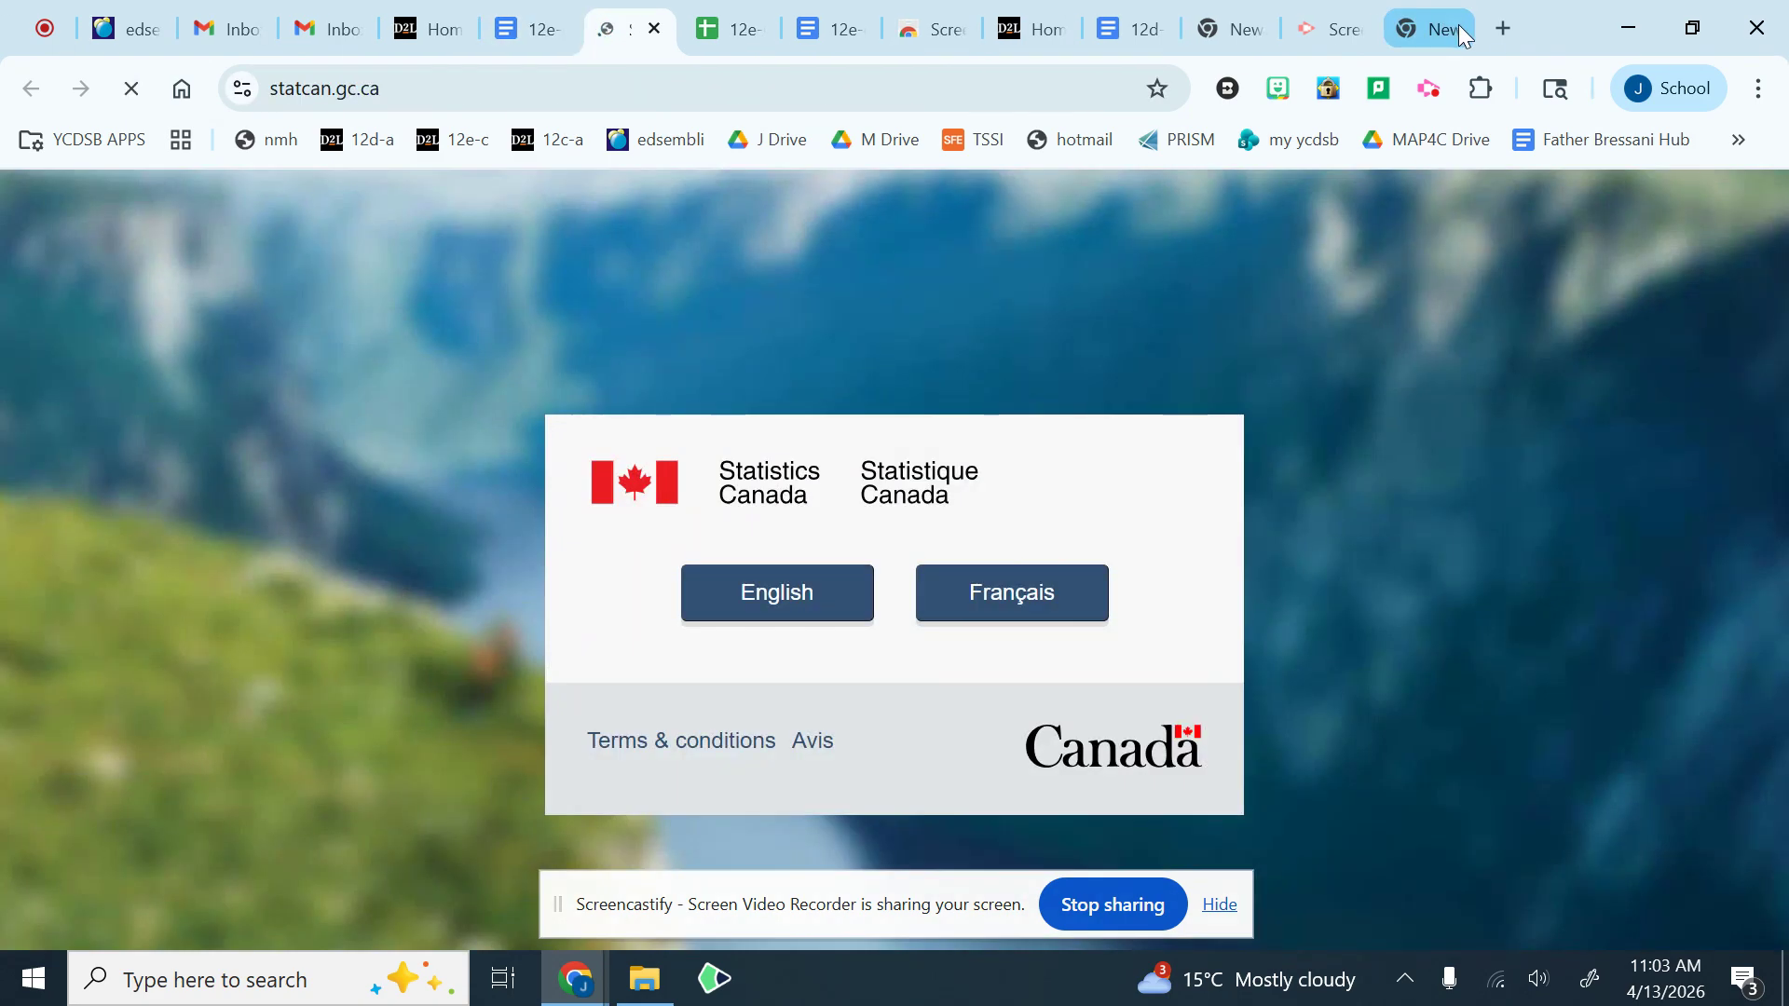
Step: Close the unused blank tab and enter the English version of the Statistics Canada website
{"action": "left_click", "coordinate": [1457, 24]}
{"action": "left_click", "coordinate": [1457, 24]}
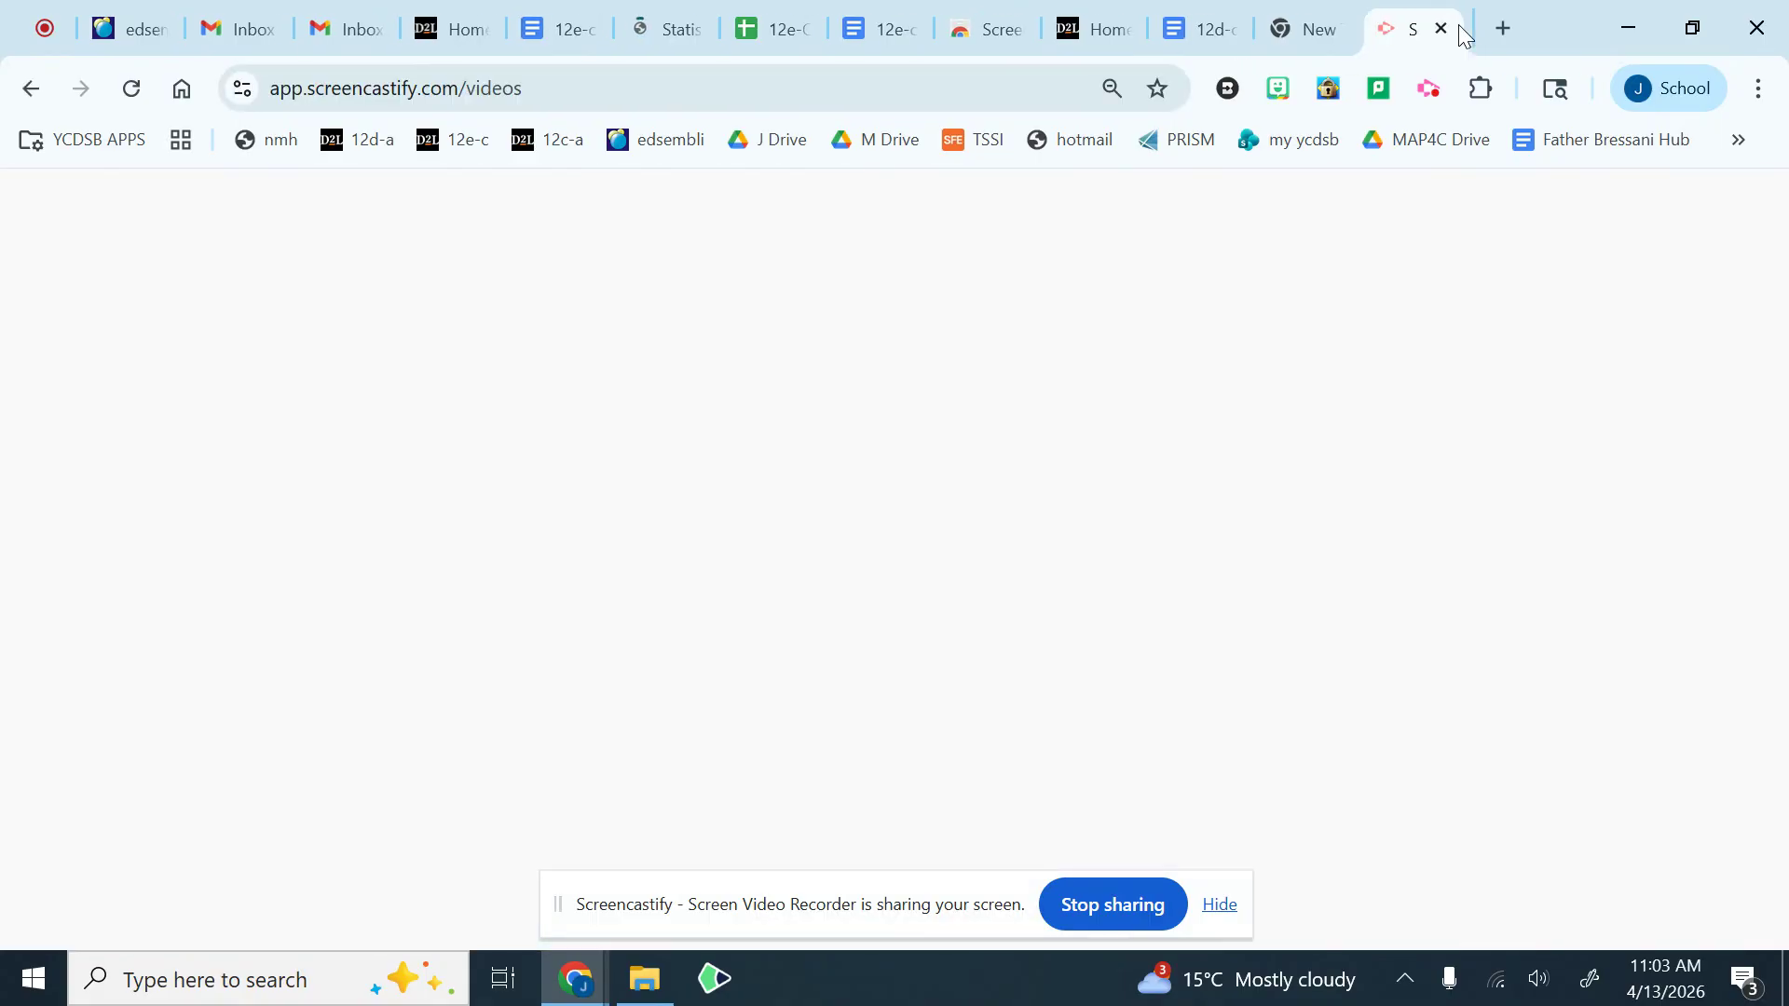
{"action": "left_click", "coordinate": [684, 30]}
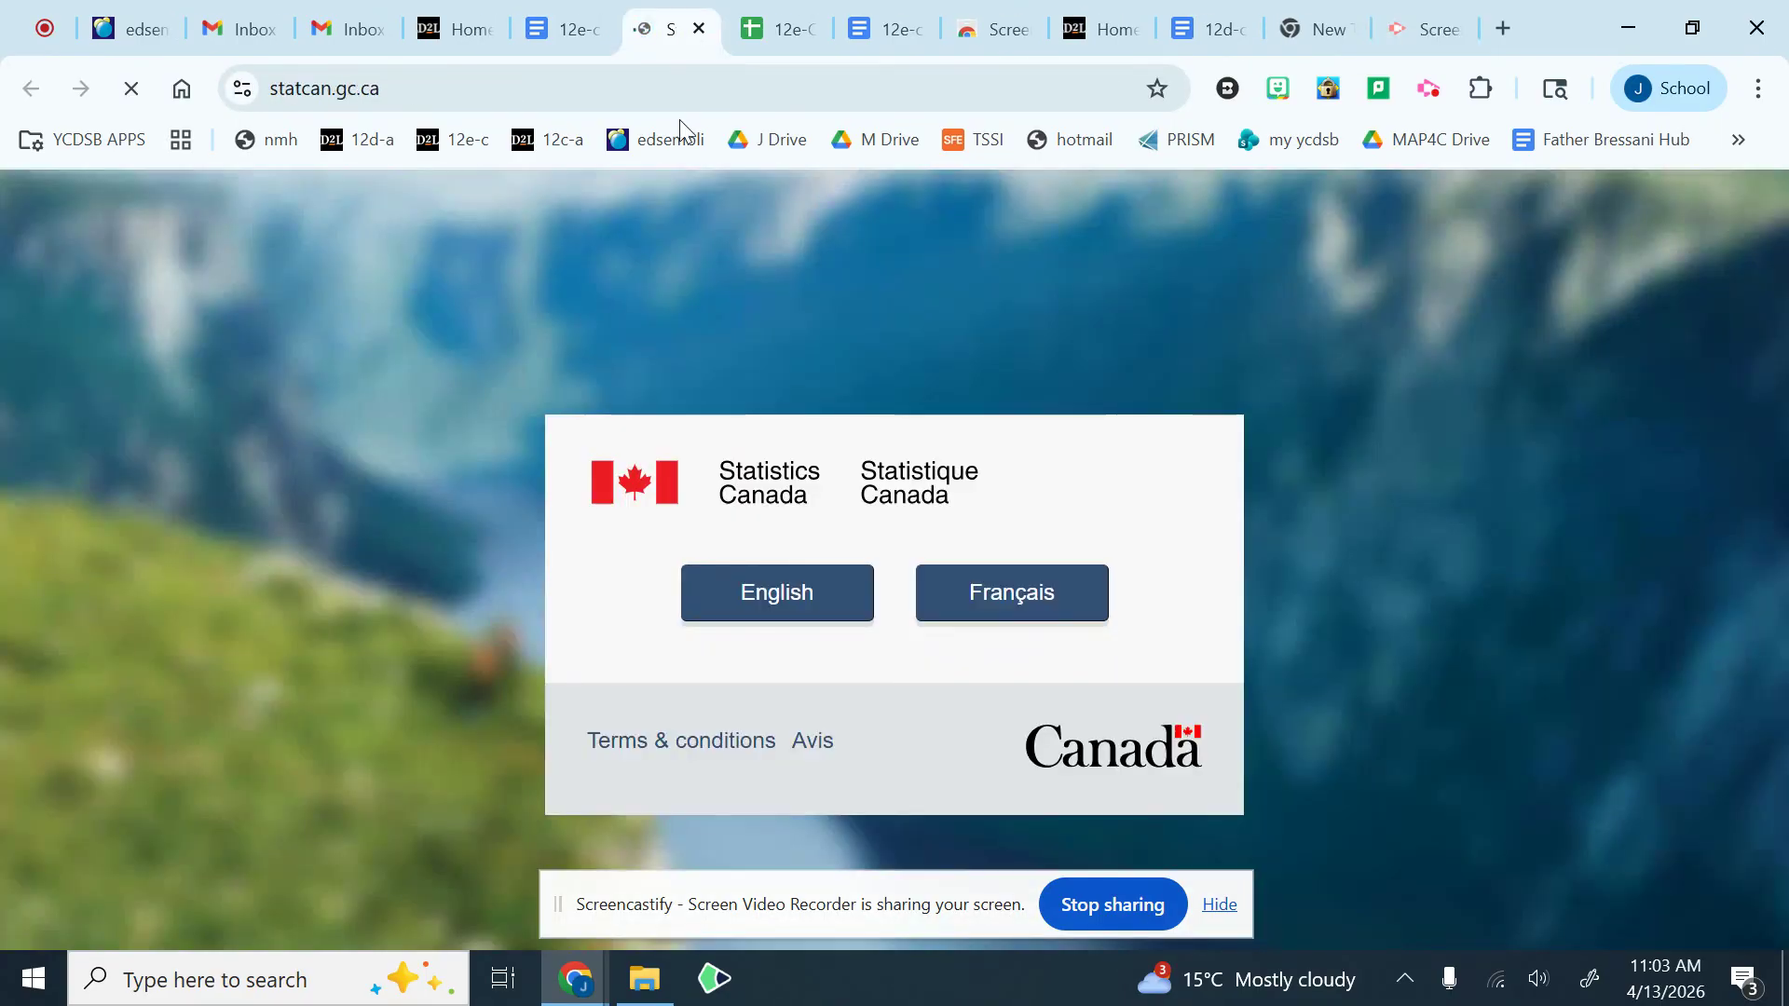
{"action": "left_click", "coordinate": [781, 601]}
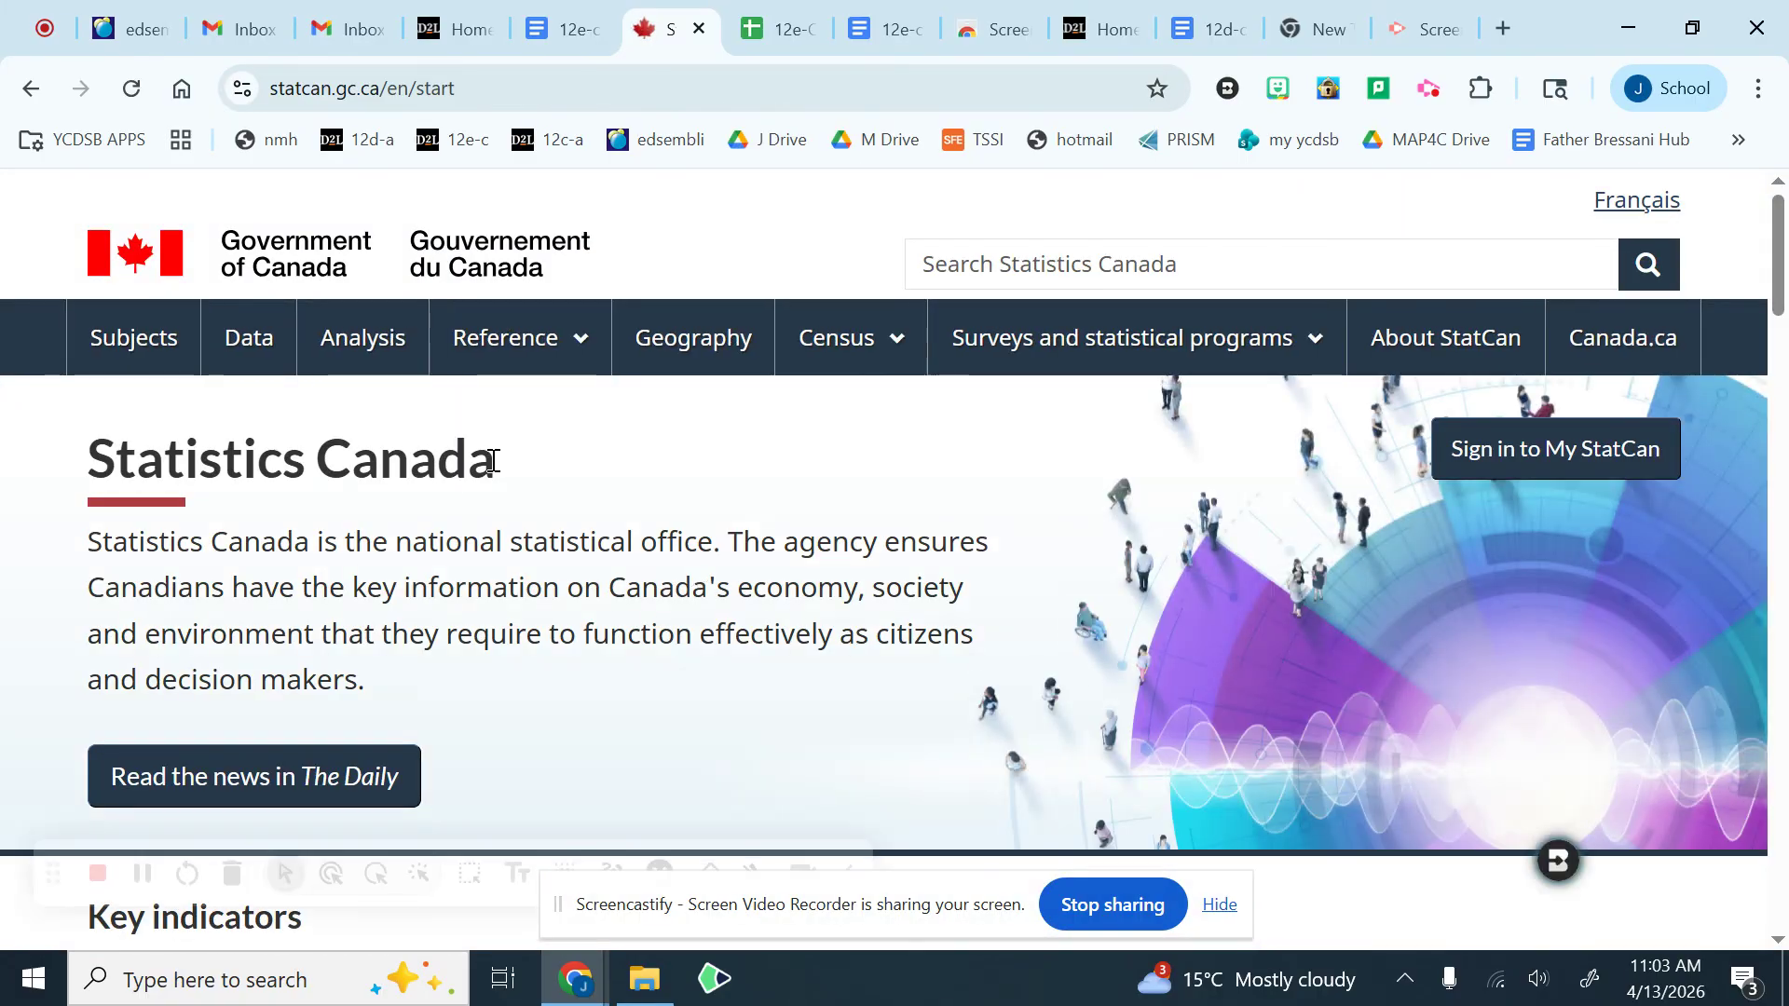
Step: Browse the Statistics Canada subject list to Crime and justice and open its Victimization topic
{"action": "left_click", "coordinate": [151, 351]}
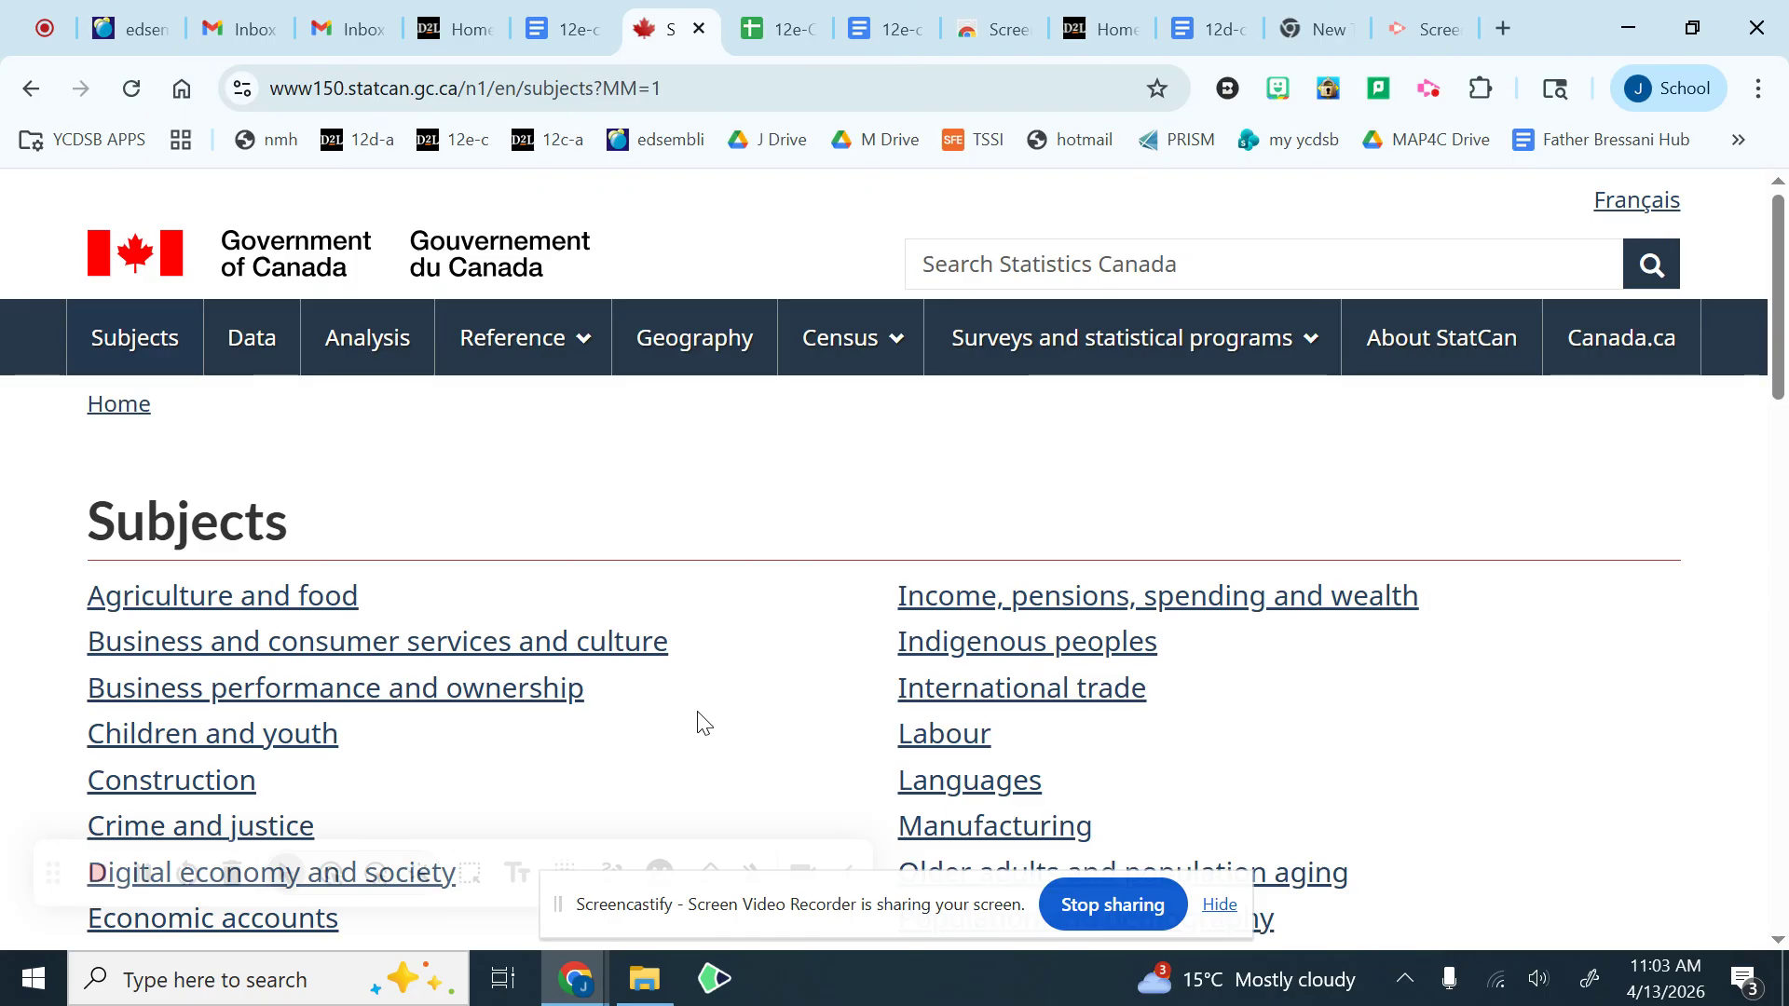
{"action": "scroll", "coordinate": [703, 723], "scroll_direction": "down", "scroll_amount": 1}
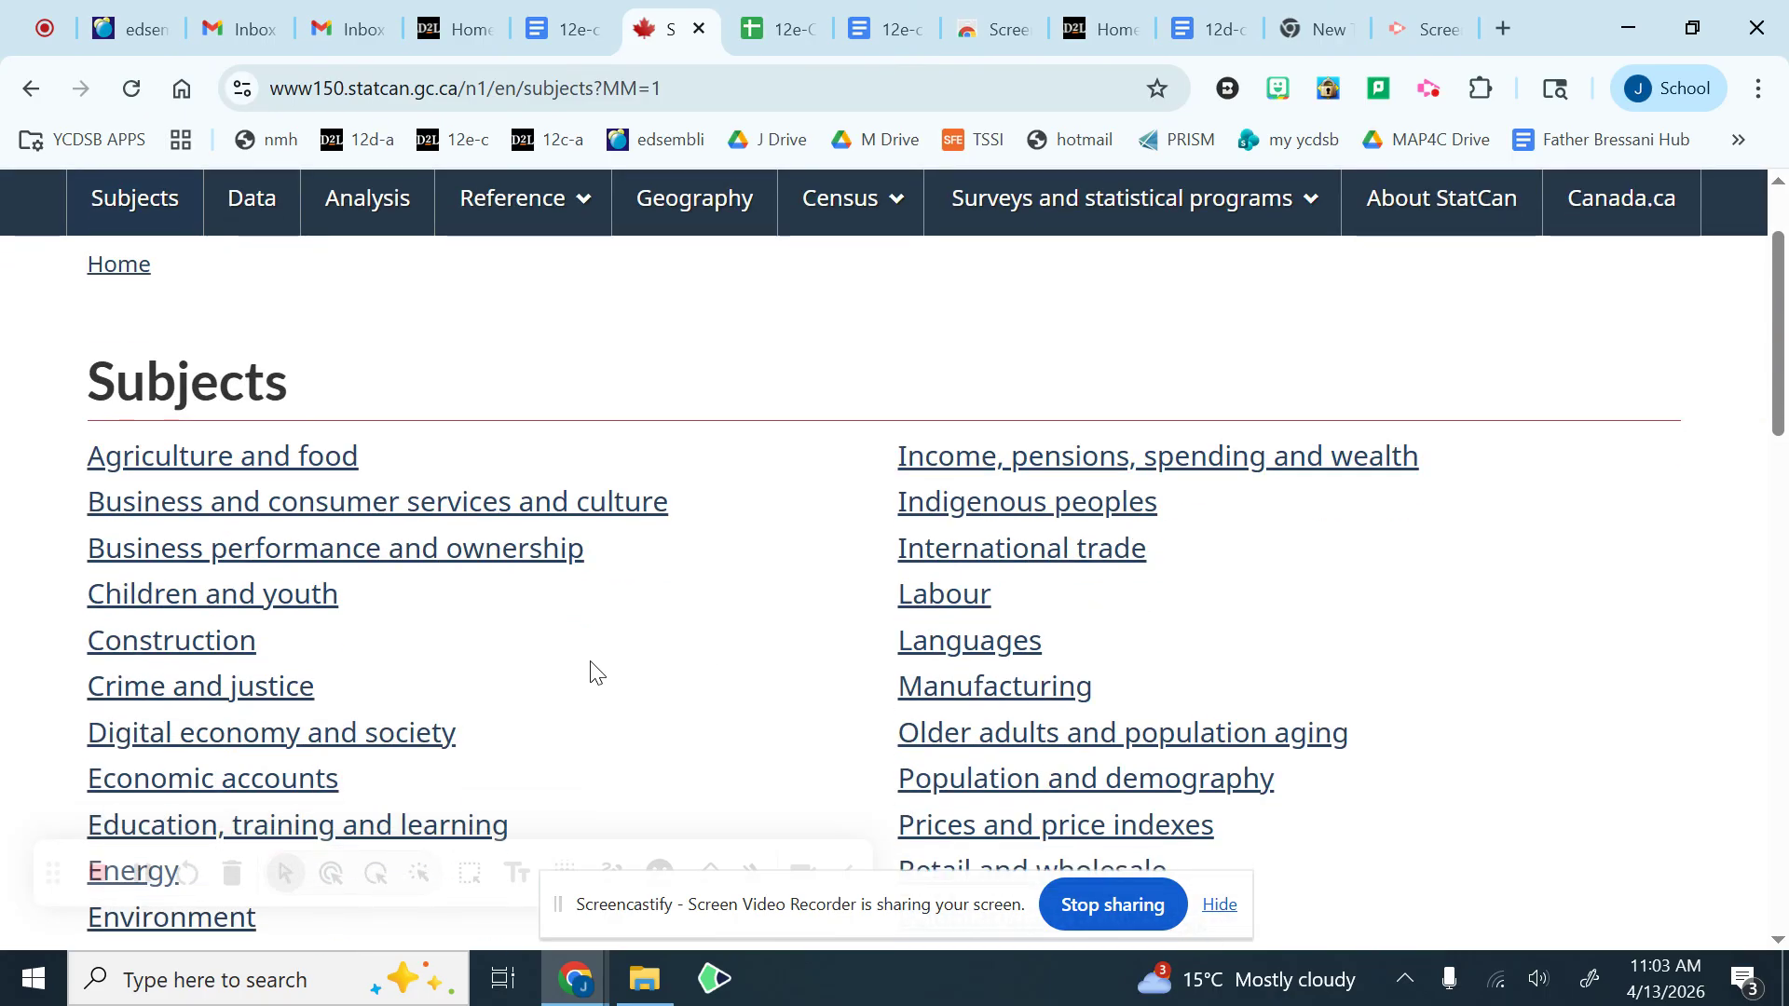
{"action": "left_click", "coordinate": [267, 699]}
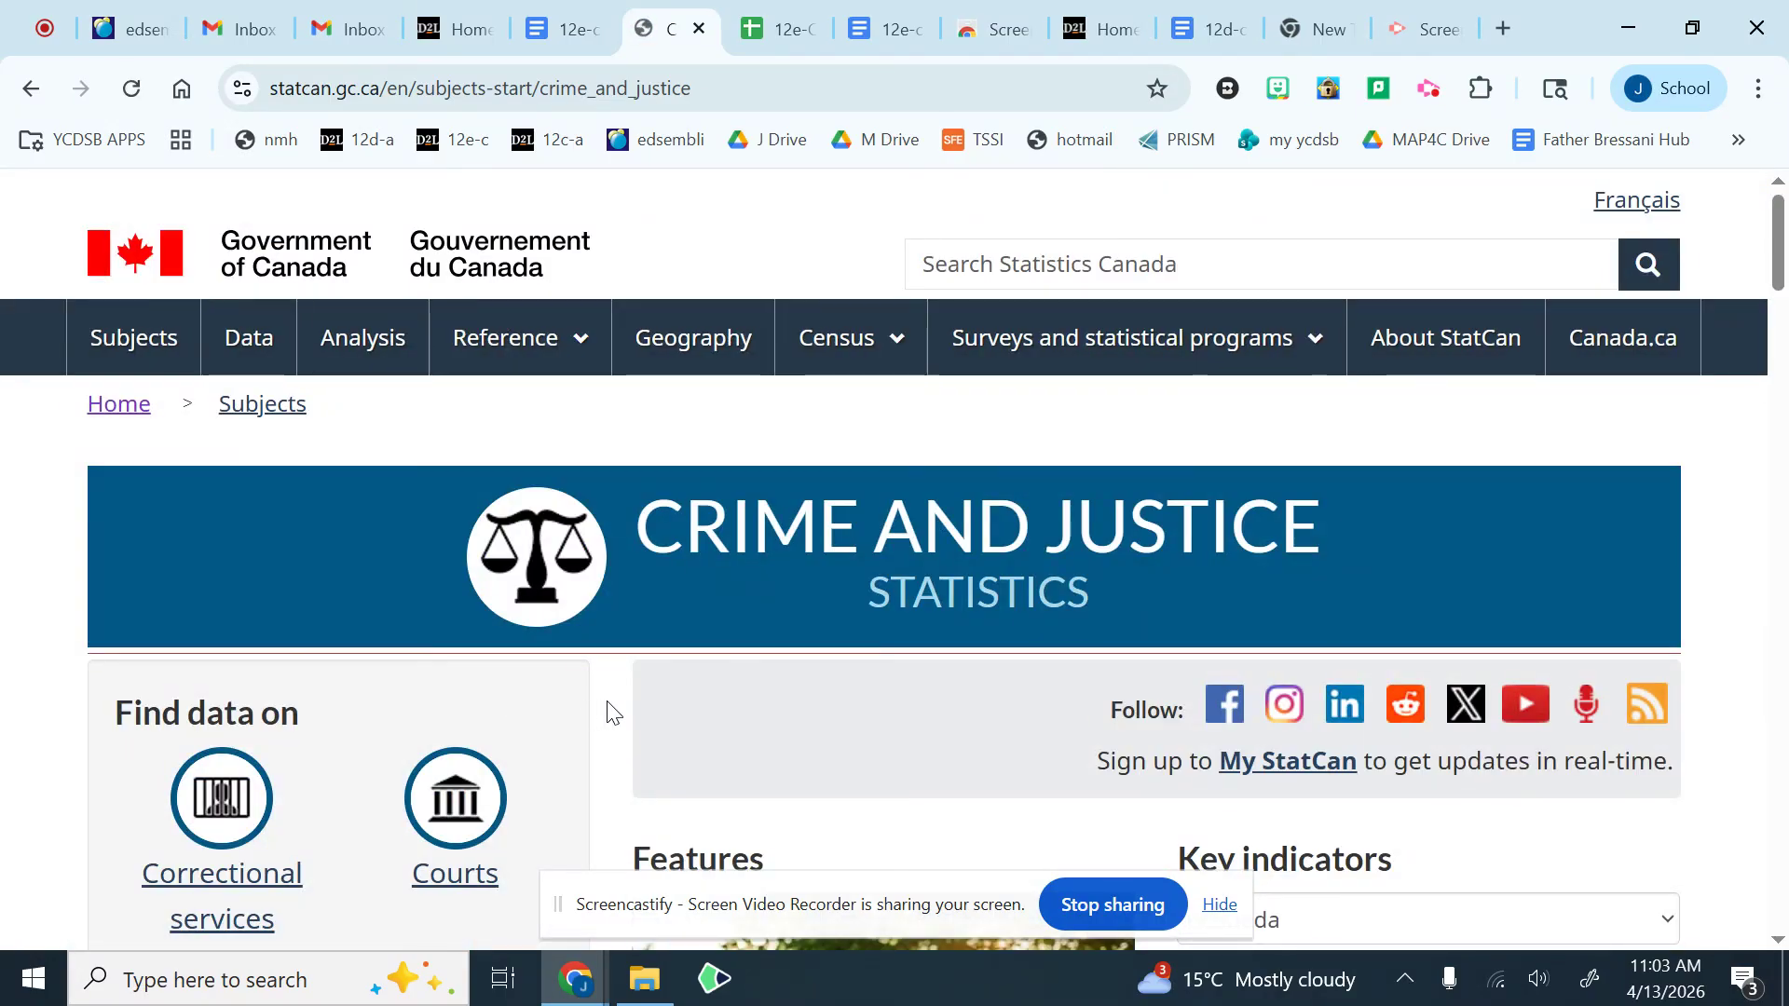
{"action": "scroll", "coordinate": [610, 727], "scroll_direction": "down", "scroll_amount": 4}
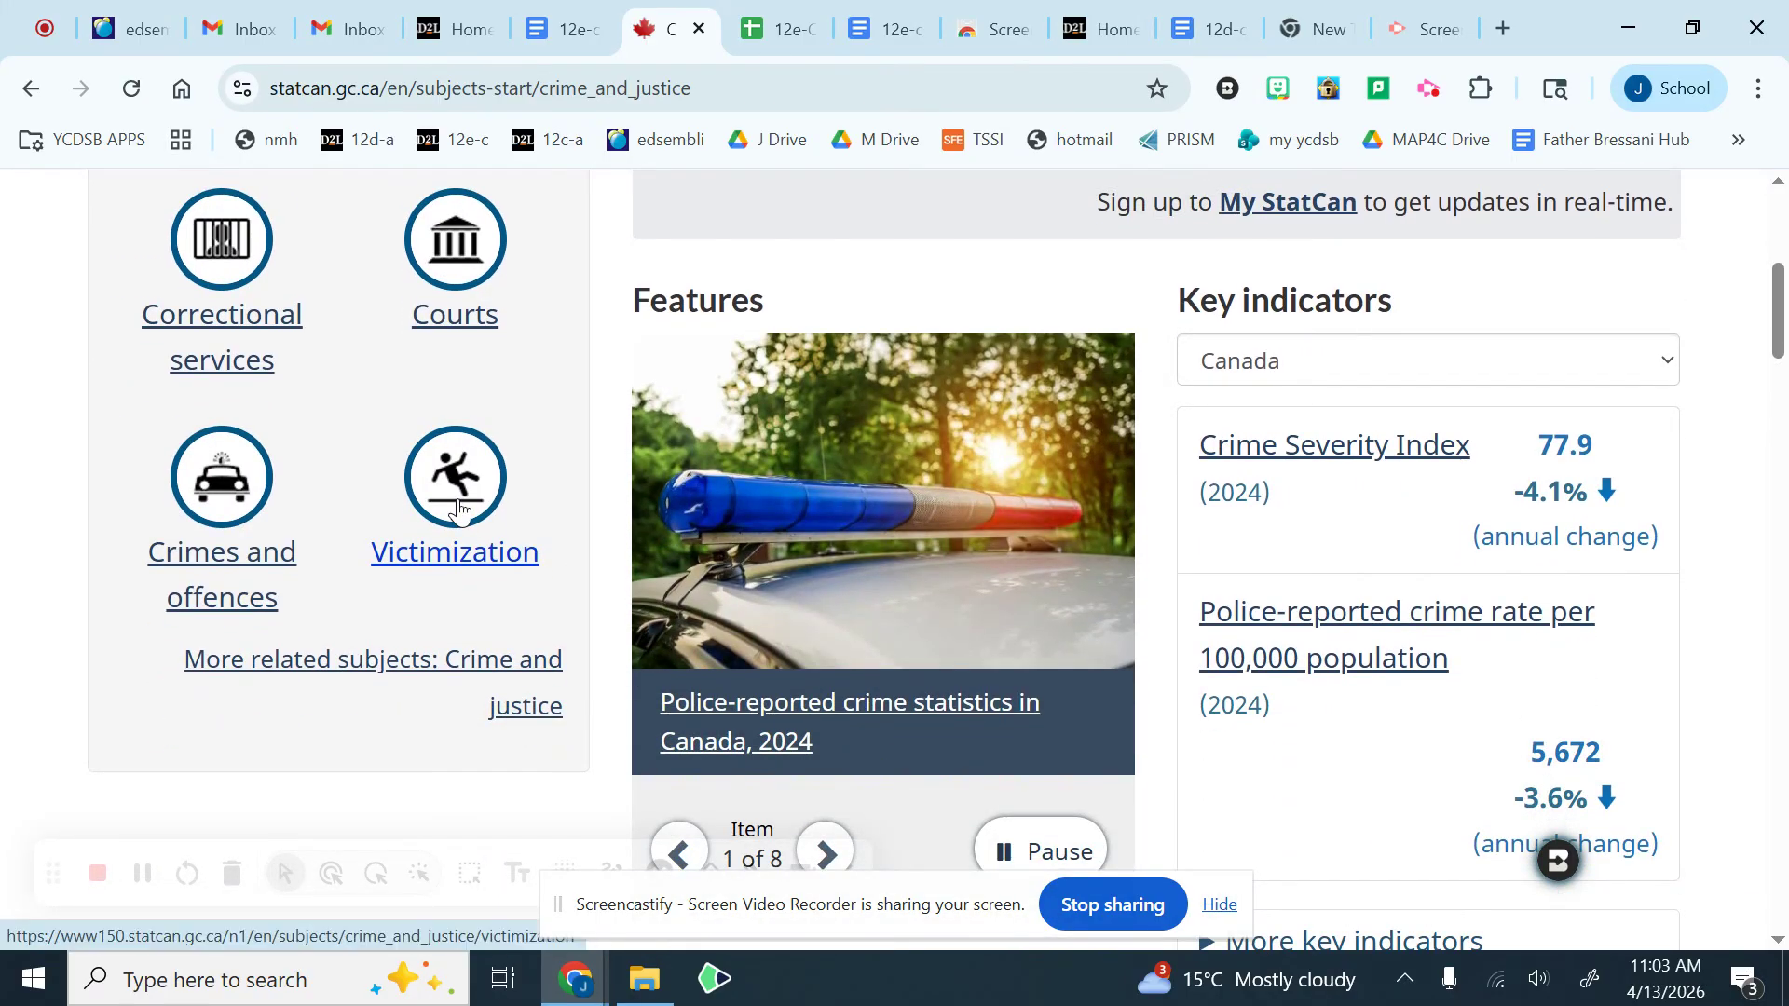
{"action": "left_click", "coordinate": [466, 536]}
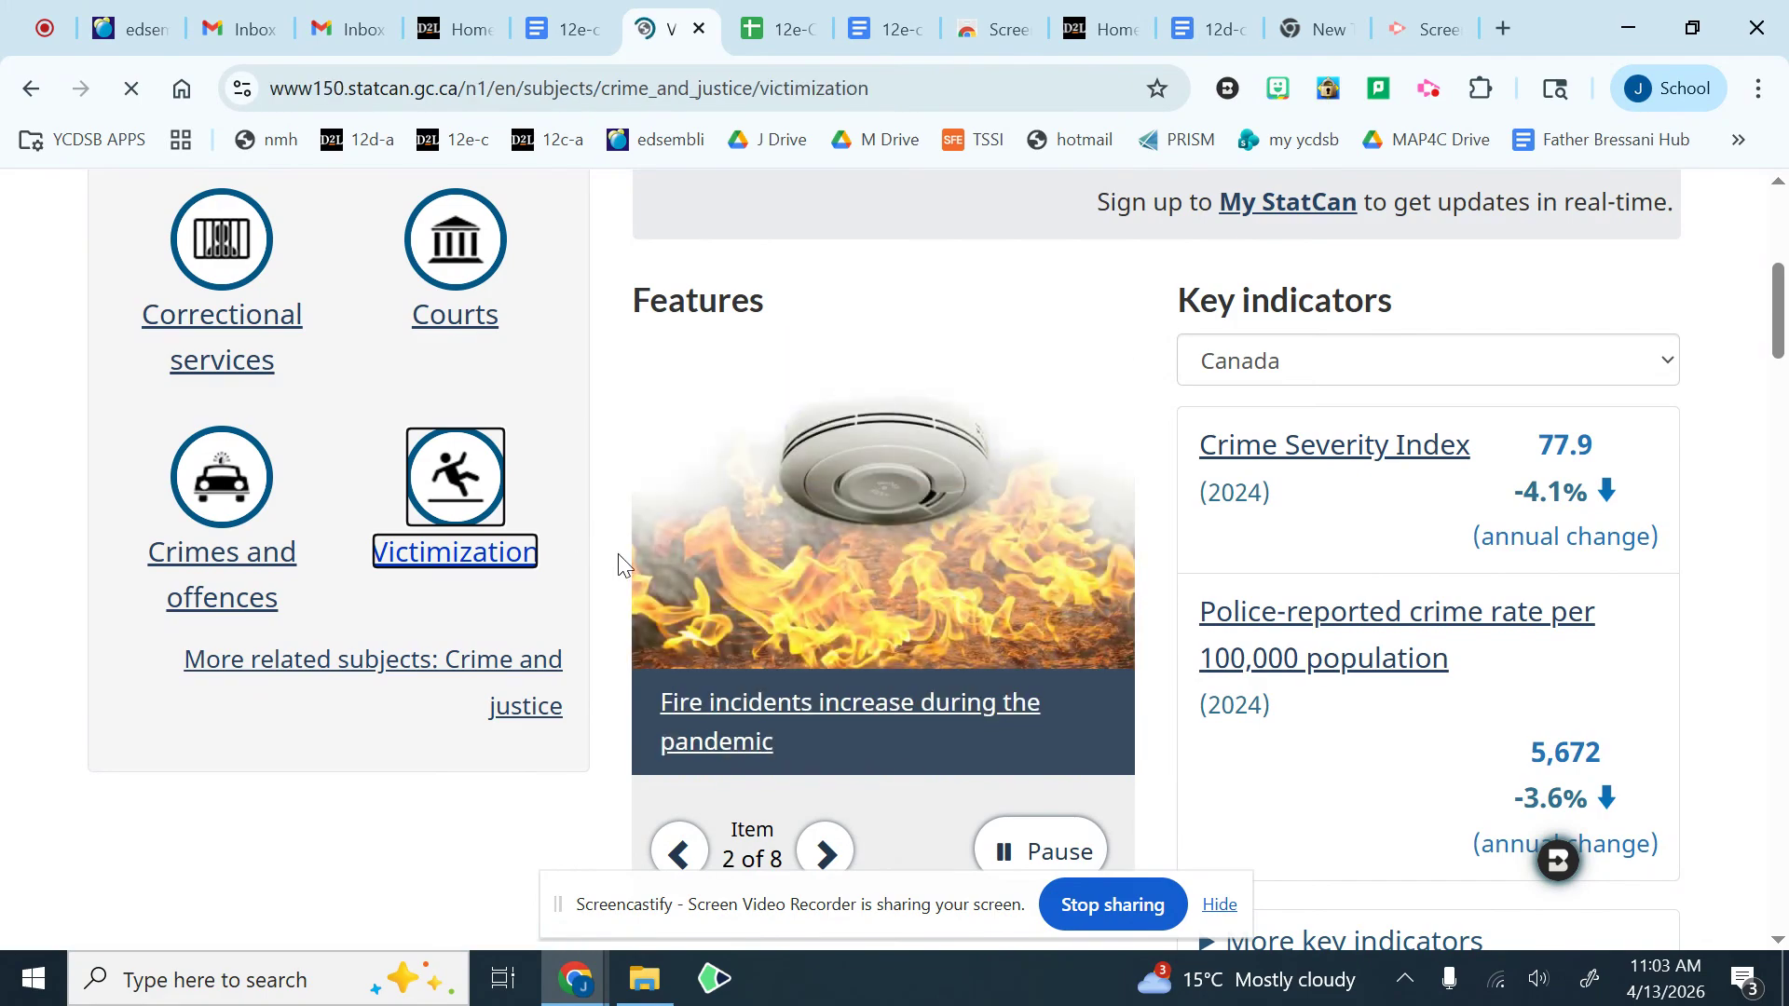
Step: Open the Victimization of seniors subtopic and examine its results for data tables as opposed to articles and reports
{"action": "scroll", "coordinate": [621, 563], "scroll_direction": "down", "scroll_amount": 2}
{"action": "scroll", "coordinate": [621, 564], "scroll_direction": "down", "scroll_amount": 8}
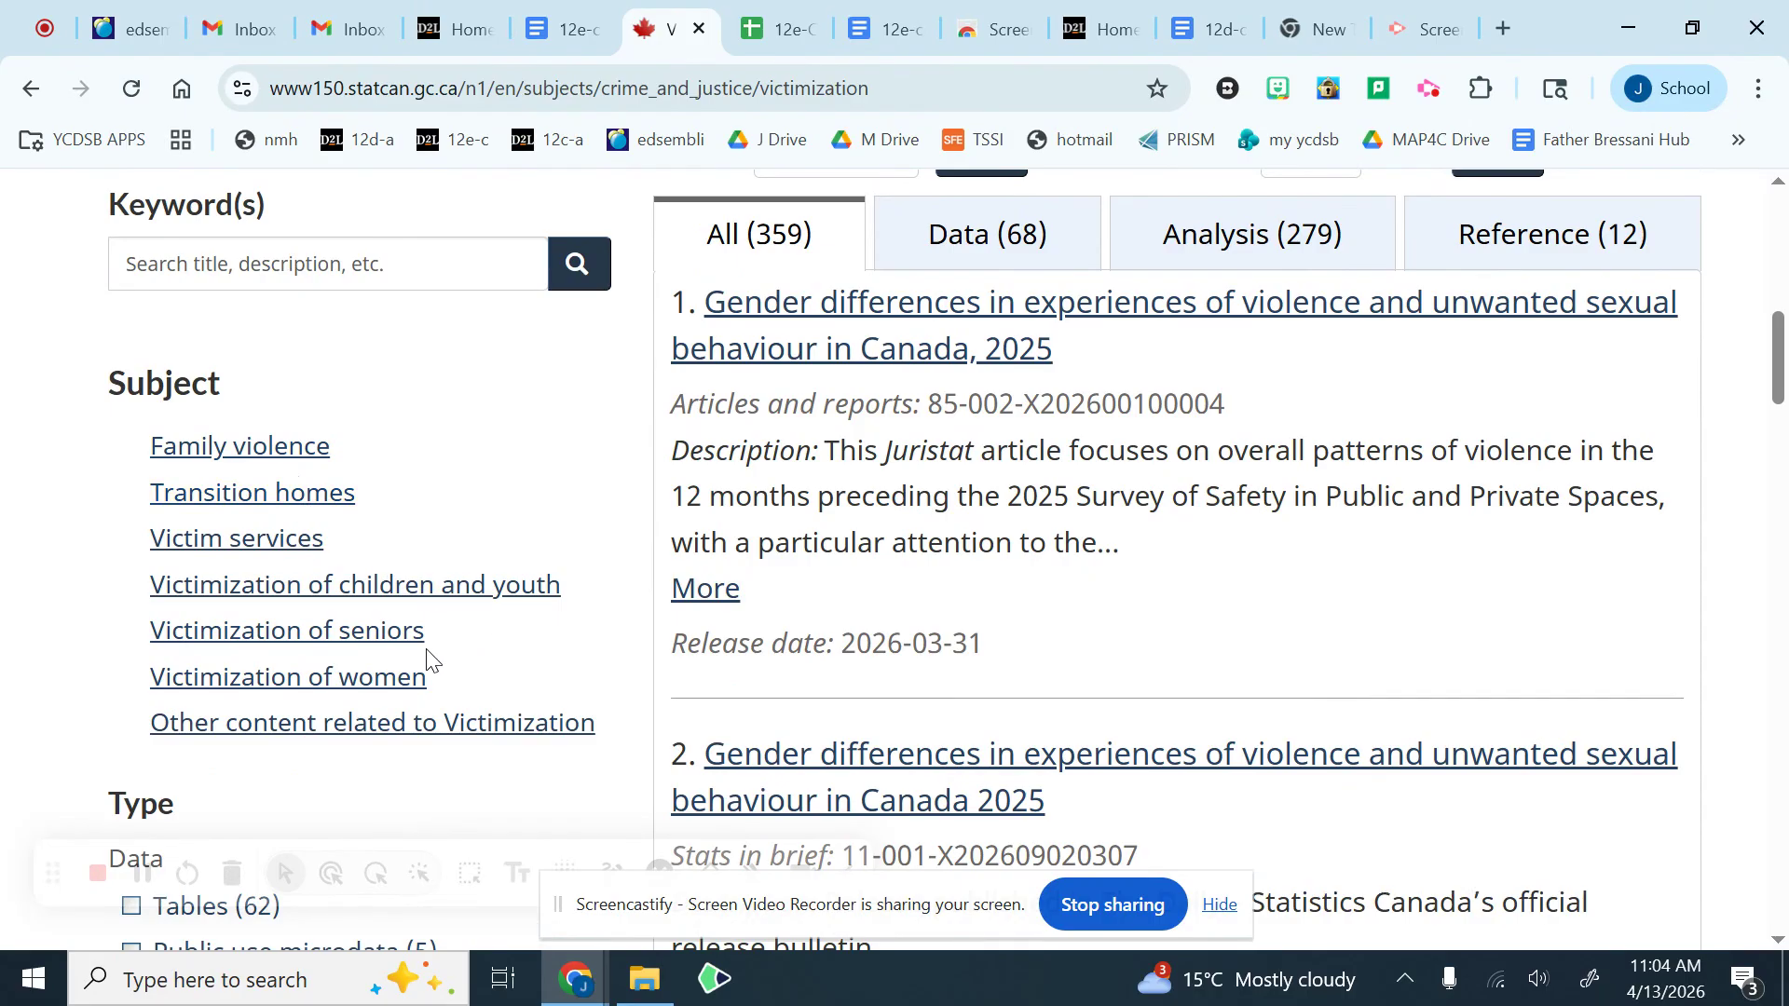
{"action": "left_click", "coordinate": [270, 642]}
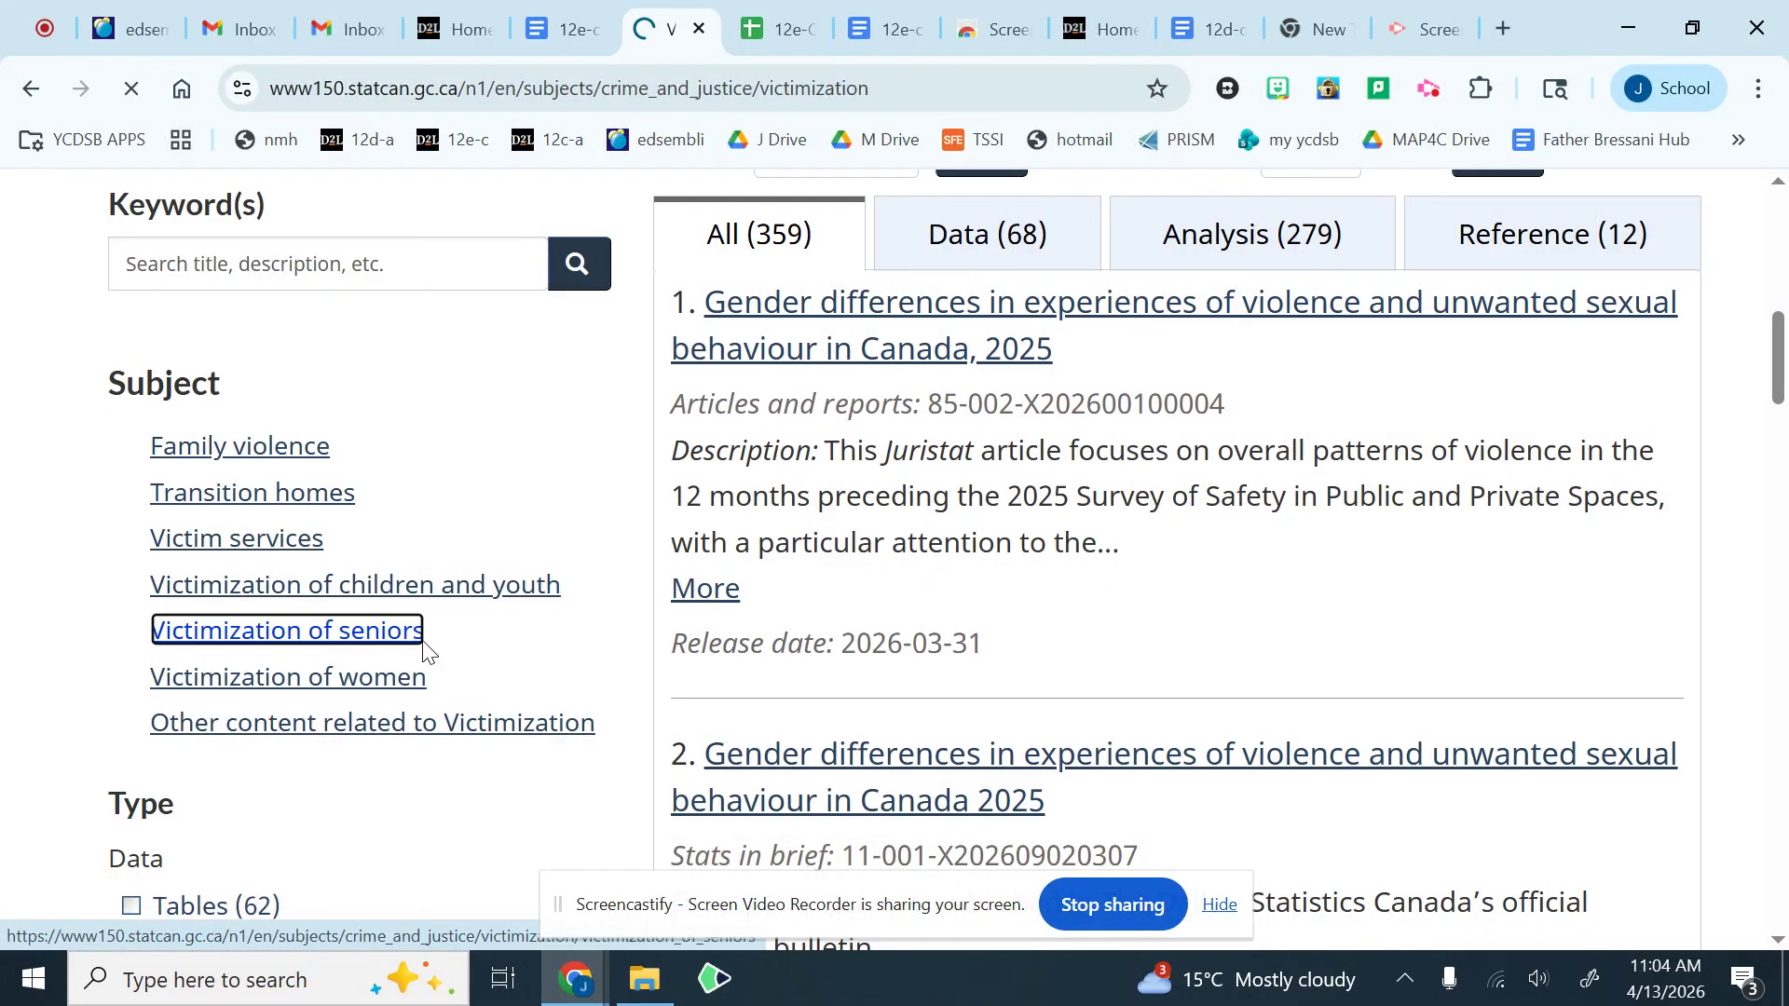
{"action": "scroll", "coordinate": [519, 676], "scroll_direction": "down", "scroll_amount": 3}
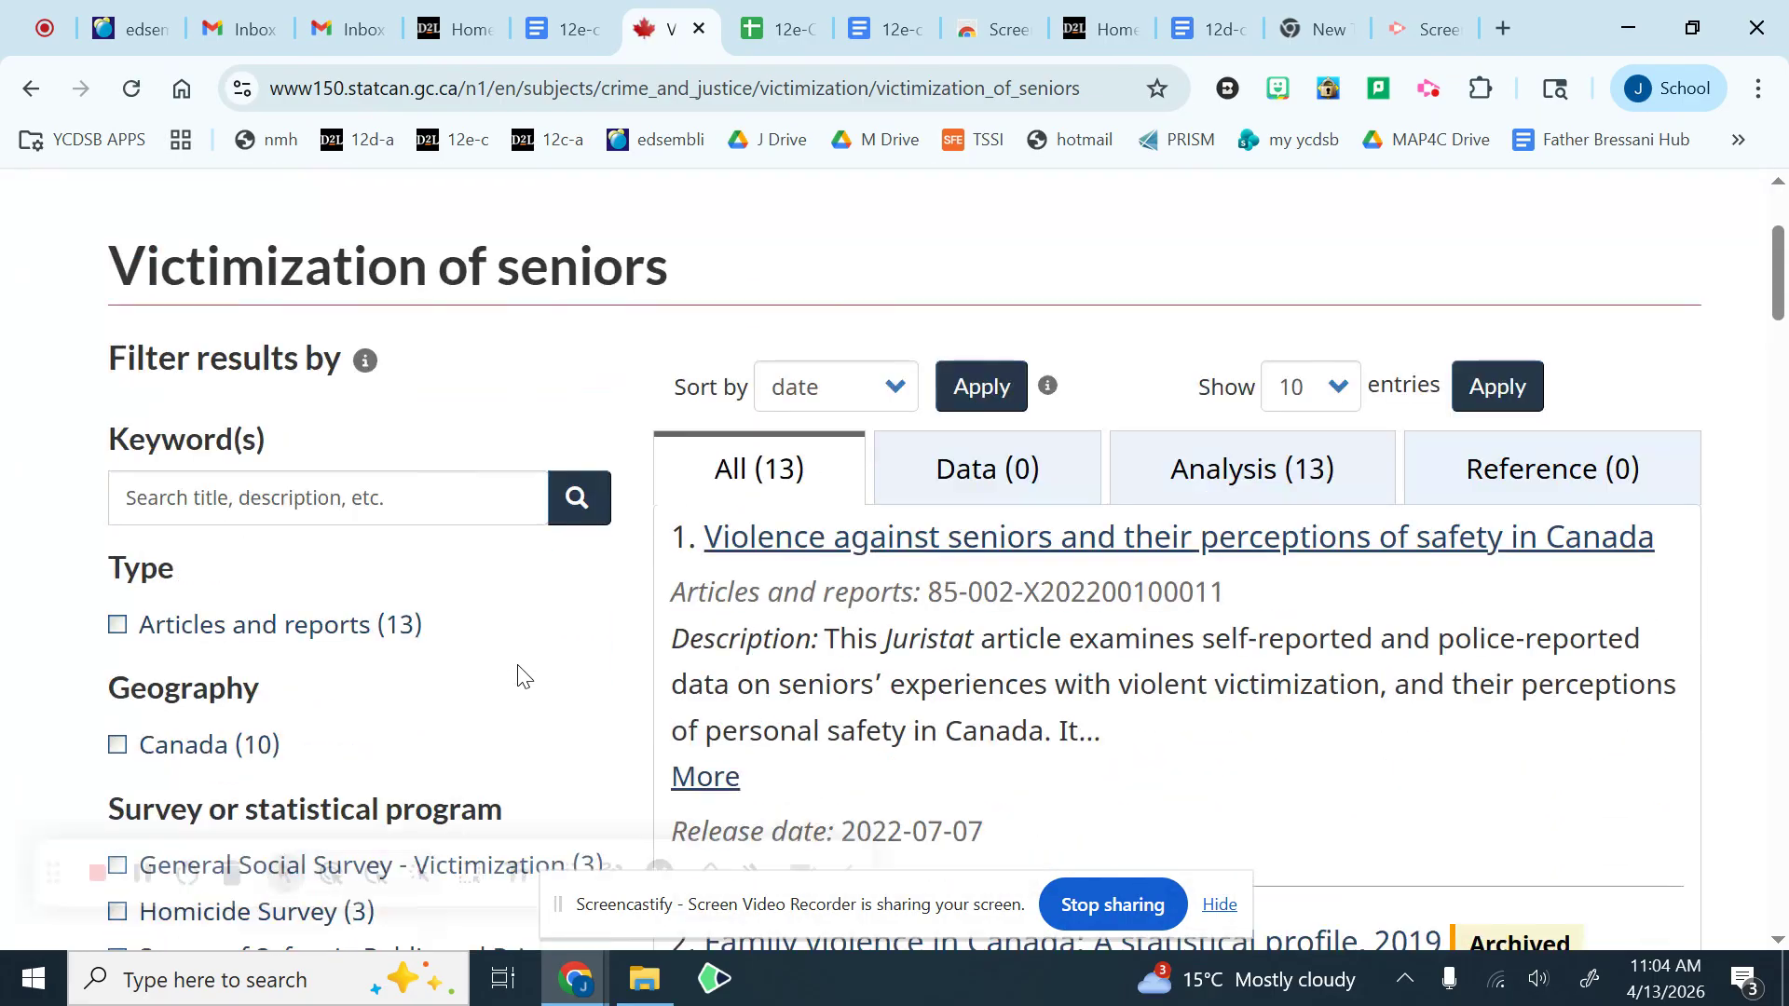
{"action": "scroll", "coordinate": [519, 676], "scroll_direction": "down", "scroll_amount": 5}
{"action": "scroll", "coordinate": [522, 671], "scroll_direction": "up", "scroll_amount": 3}
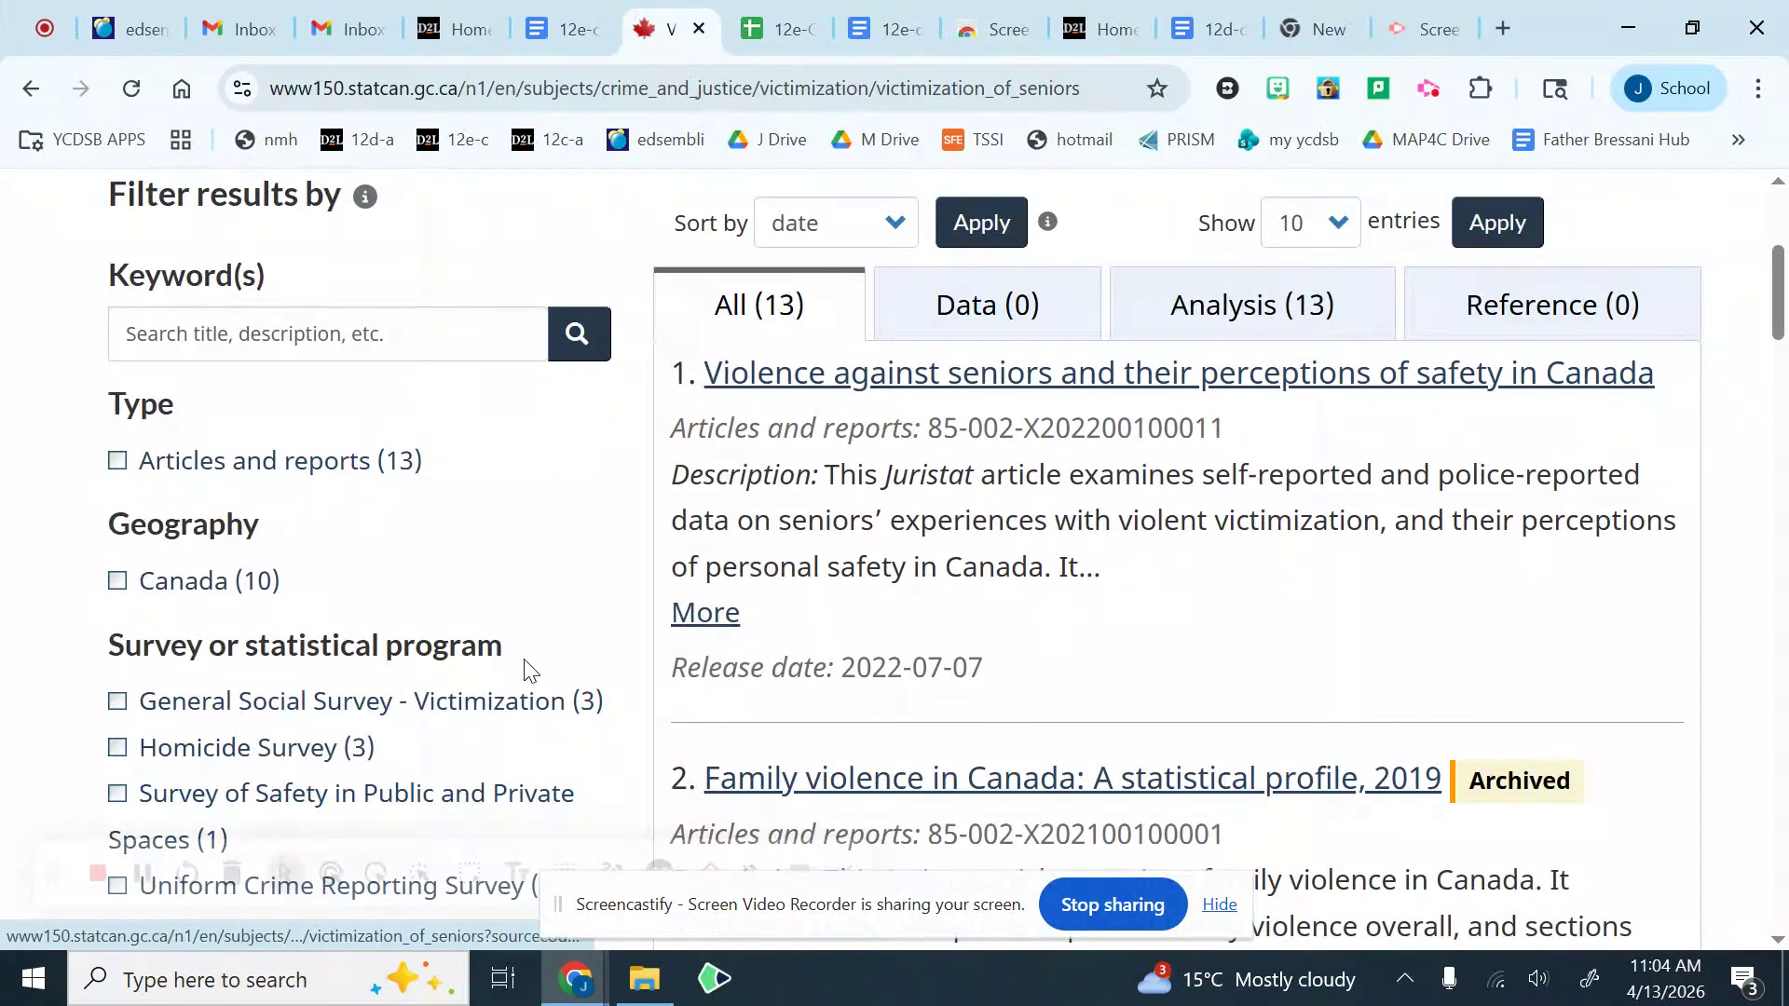
{"action": "scroll", "coordinate": [527, 669], "scroll_direction": "up", "scroll_amount": 2}
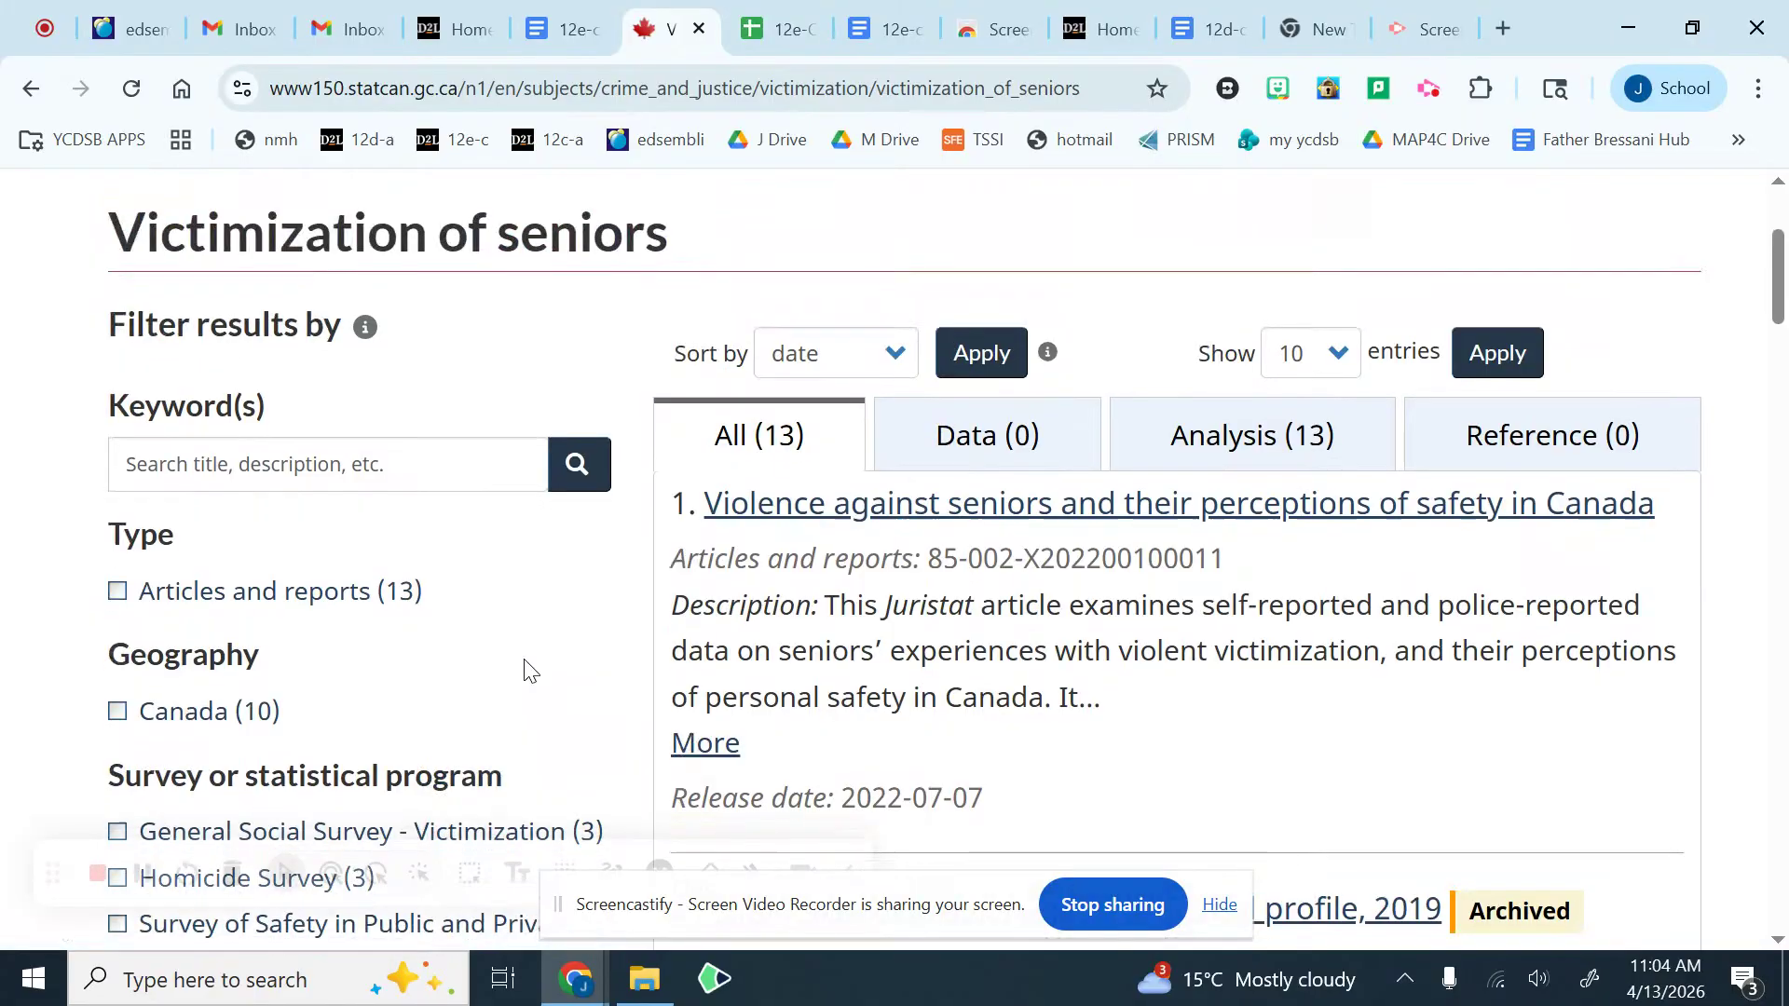
{"action": "scroll", "coordinate": [527, 668], "scroll_direction": "down", "scroll_amount": 6}
{"action": "scroll", "coordinate": [530, 669], "scroll_direction": "down", "scroll_amount": 7}
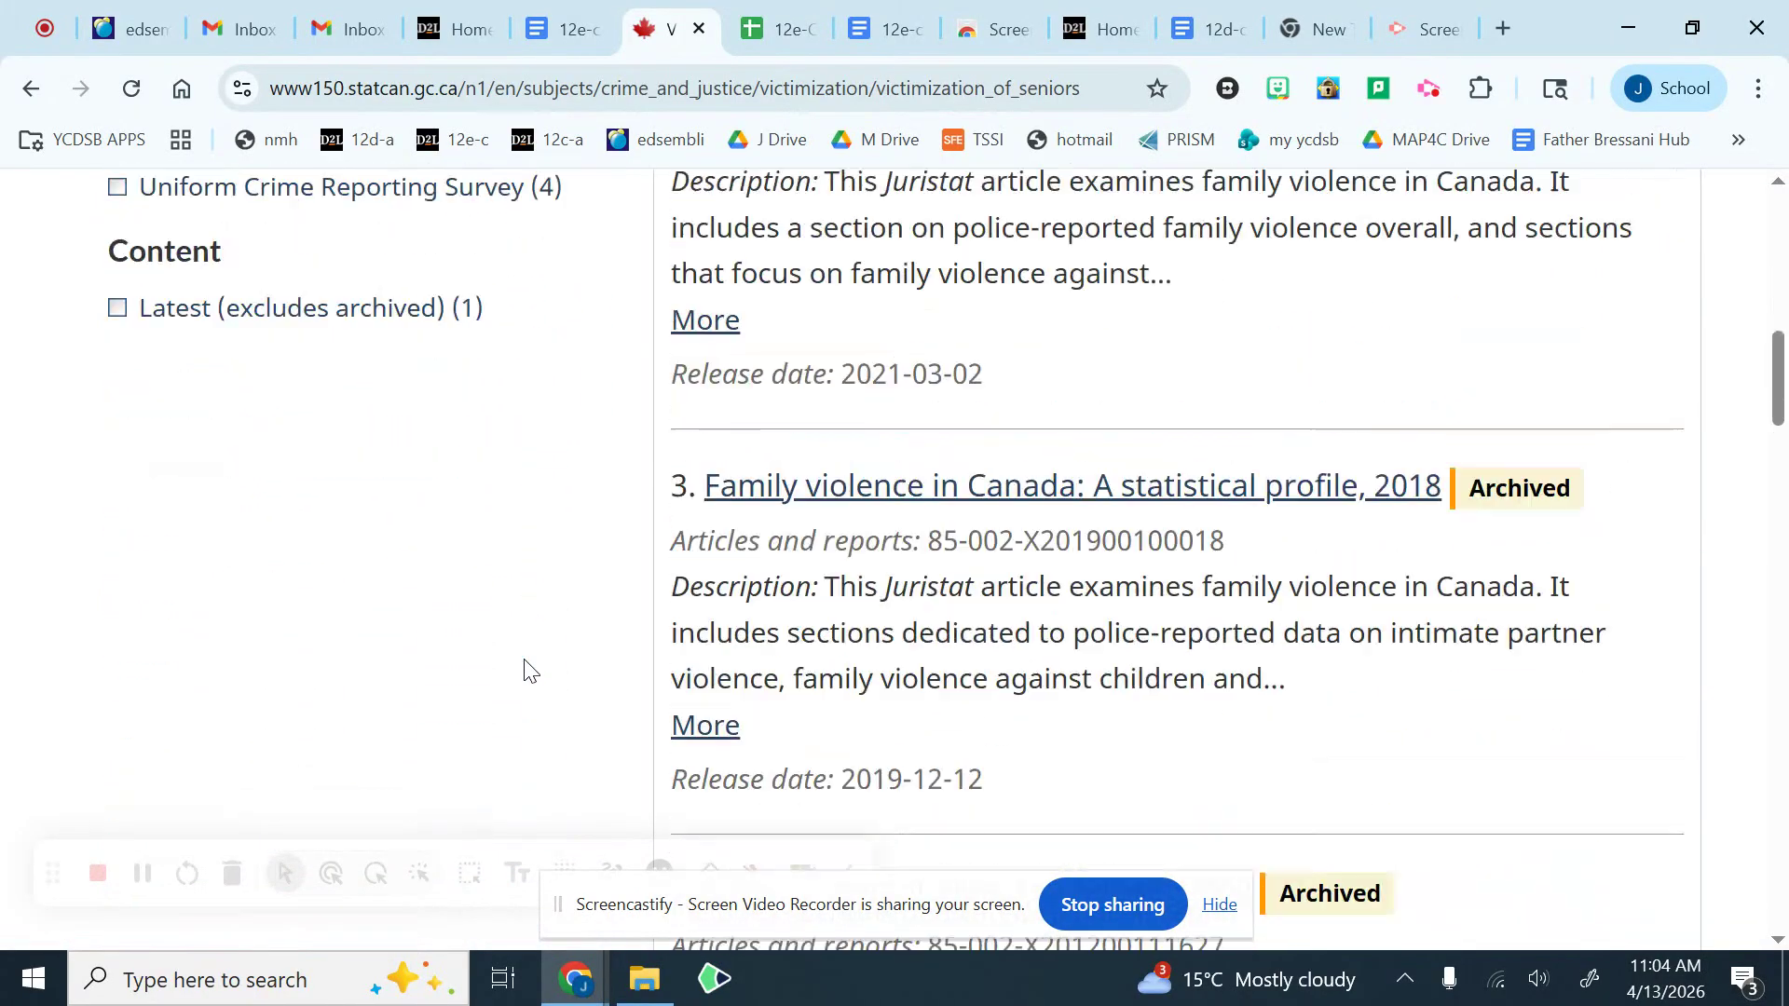
{"action": "scroll", "coordinate": [530, 667], "scroll_direction": "up", "scroll_amount": 13}
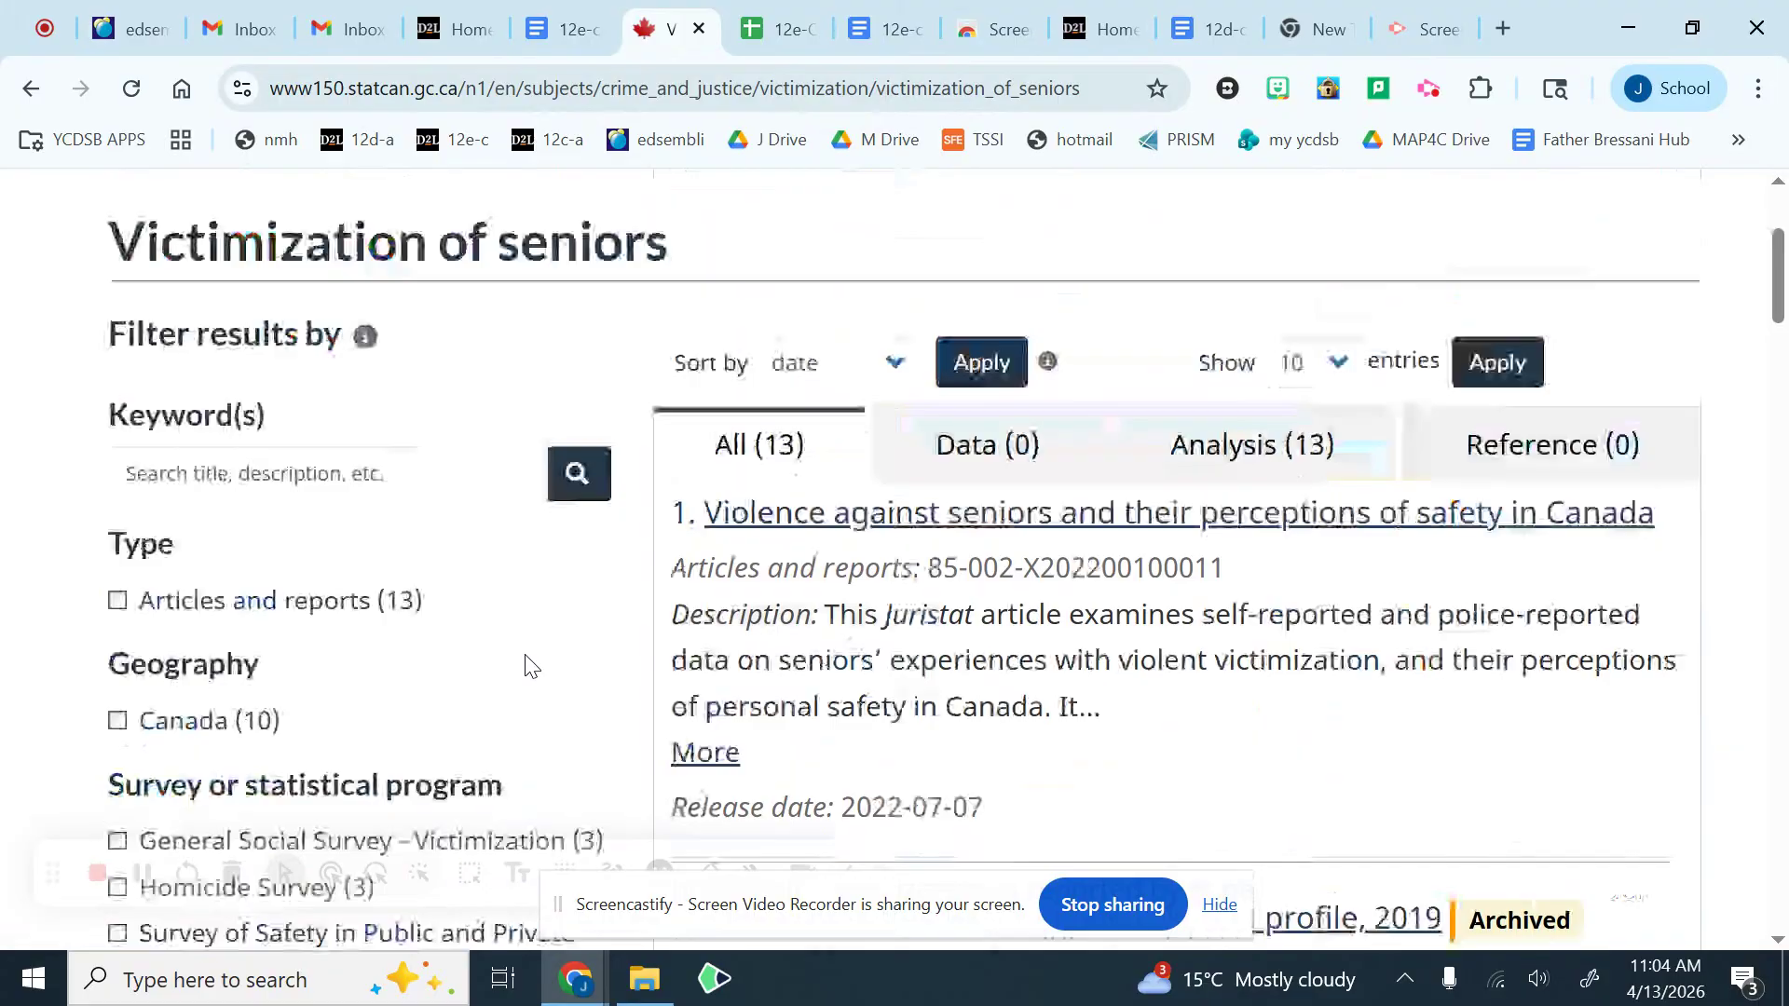
{"action": "scroll", "coordinate": [529, 665], "scroll_direction": "down", "scroll_amount": 3}
{"action": "scroll", "coordinate": [530, 665], "scroll_direction": "up", "scroll_amount": 3}
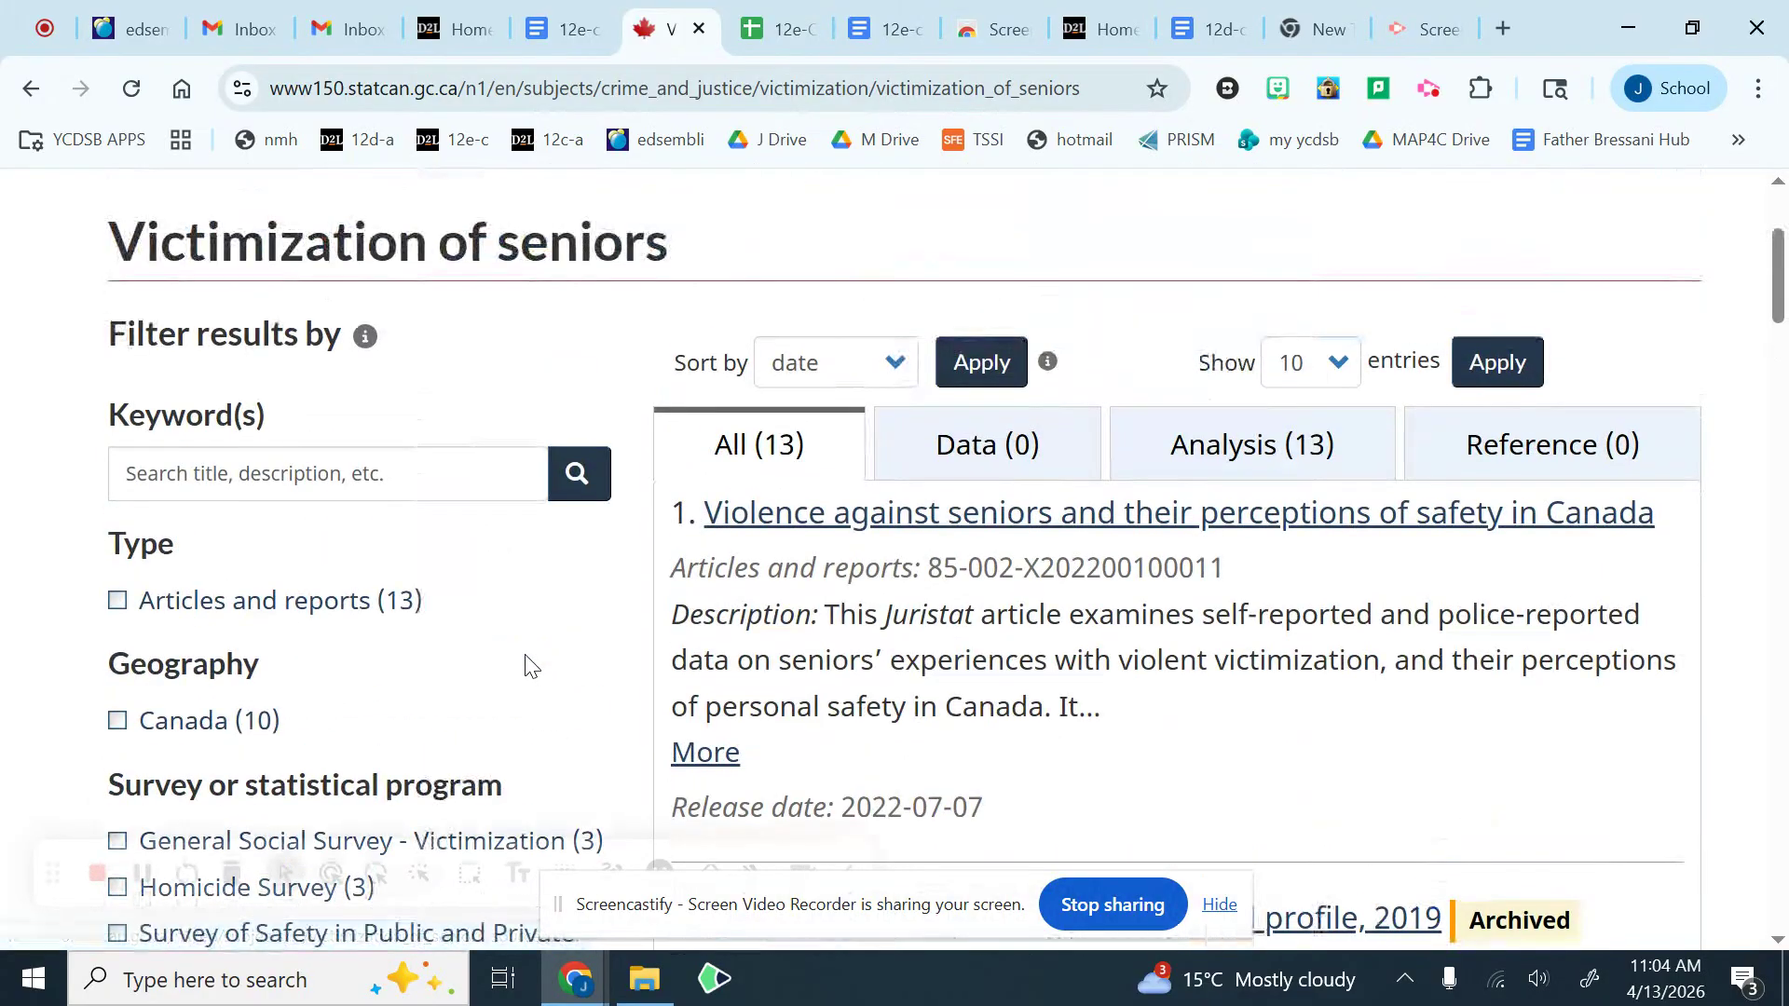
{"action": "scroll", "coordinate": [529, 666], "scroll_direction": "up", "scroll_amount": 2}
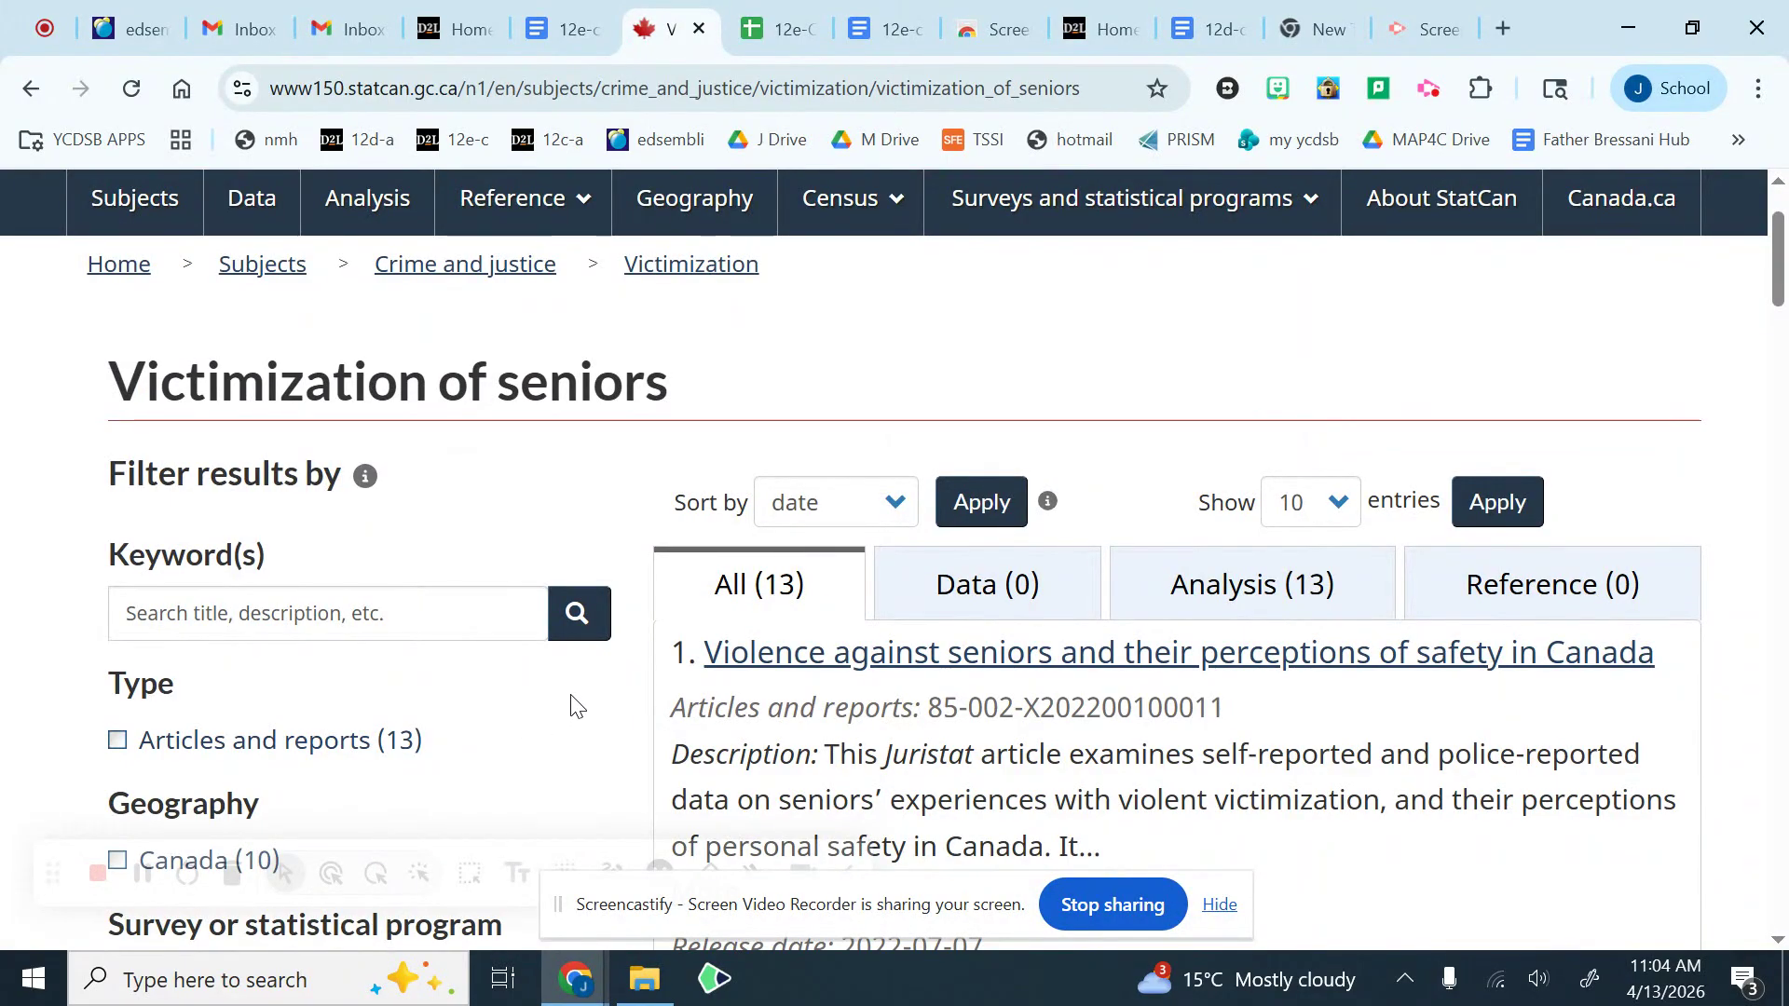
{"action": "scroll", "coordinate": [559, 710], "scroll_direction": "down", "scroll_amount": 2}
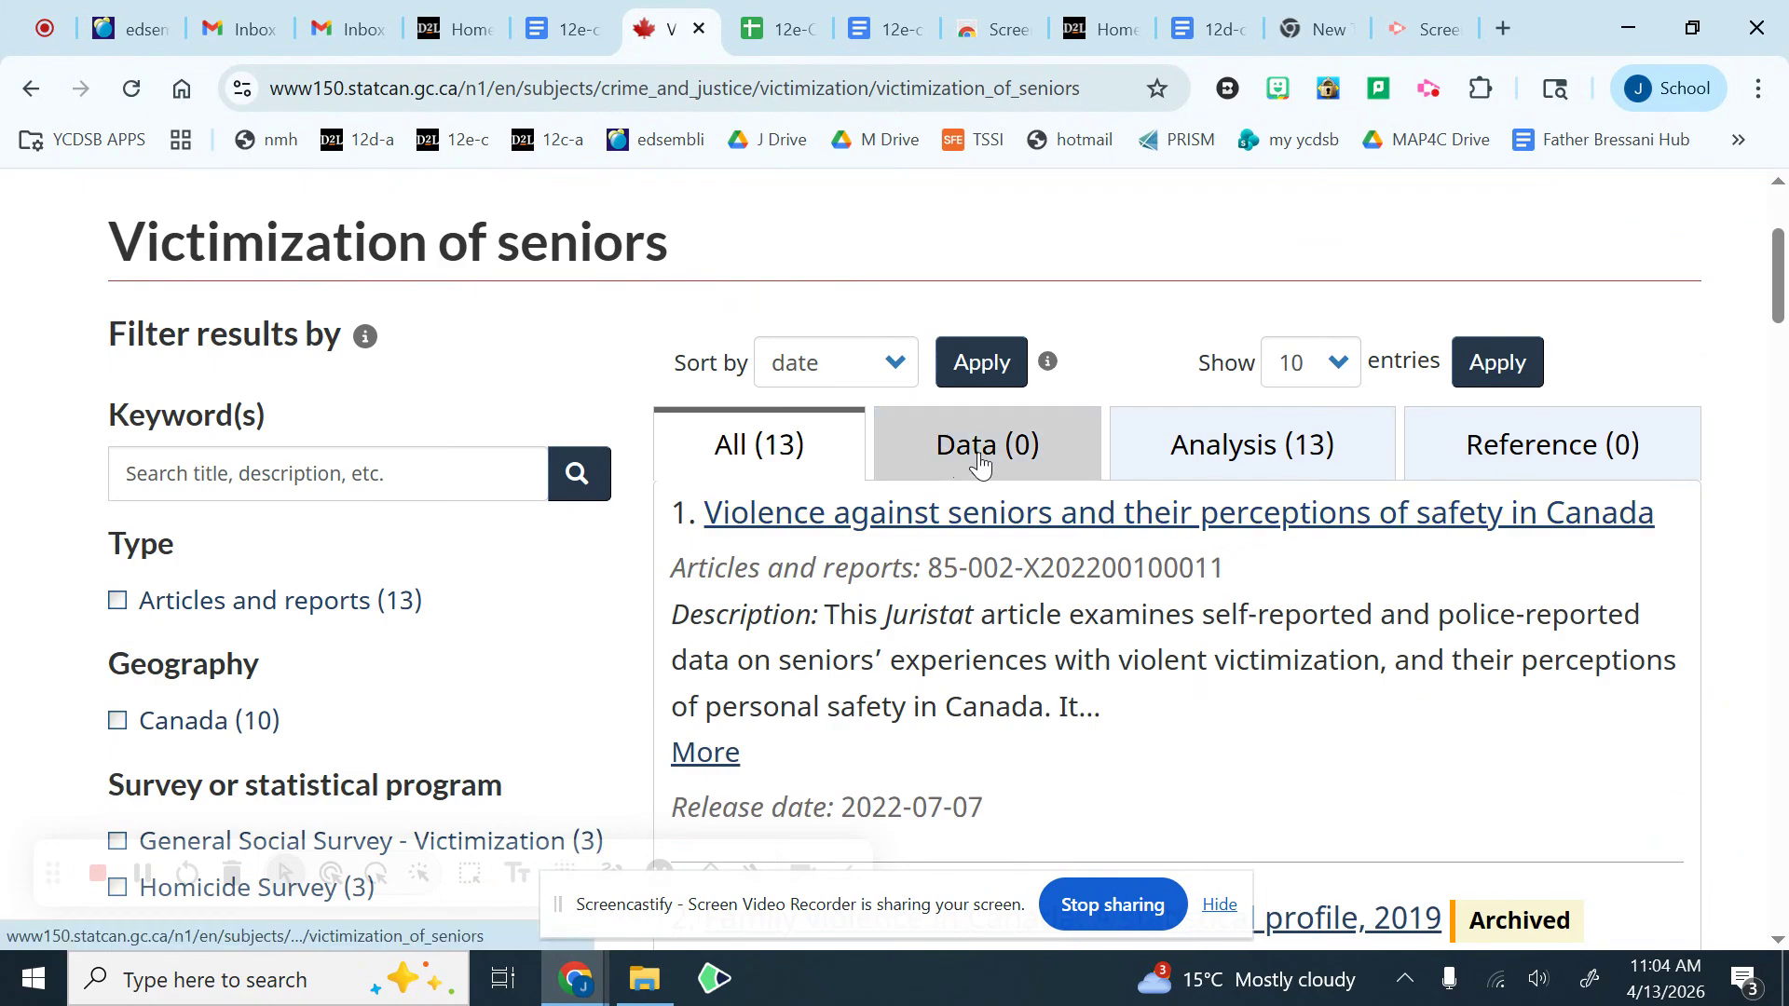
{"action": "scroll", "coordinate": [978, 463], "scroll_direction": "down", "scroll_amount": 4}
{"action": "scroll", "coordinate": [944, 604], "scroll_direction": "down", "scroll_amount": 2}
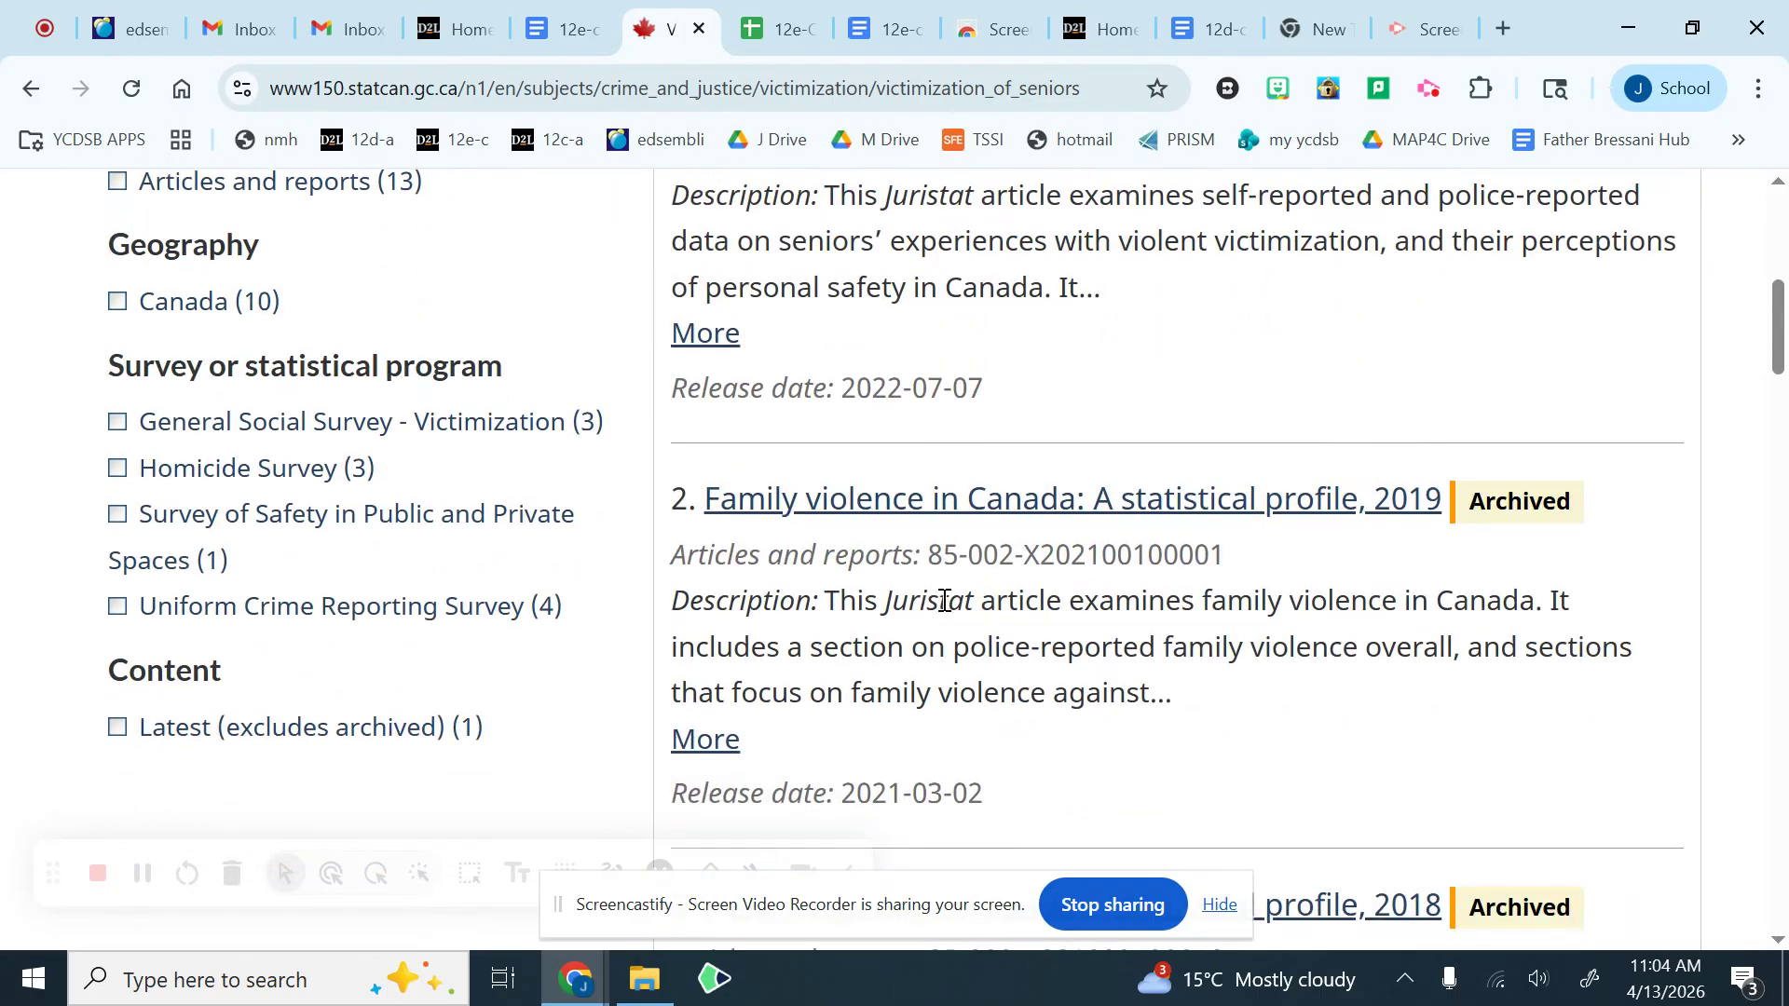
{"action": "scroll", "coordinate": [1216, 556], "scroll_direction": "down", "scroll_amount": 10}
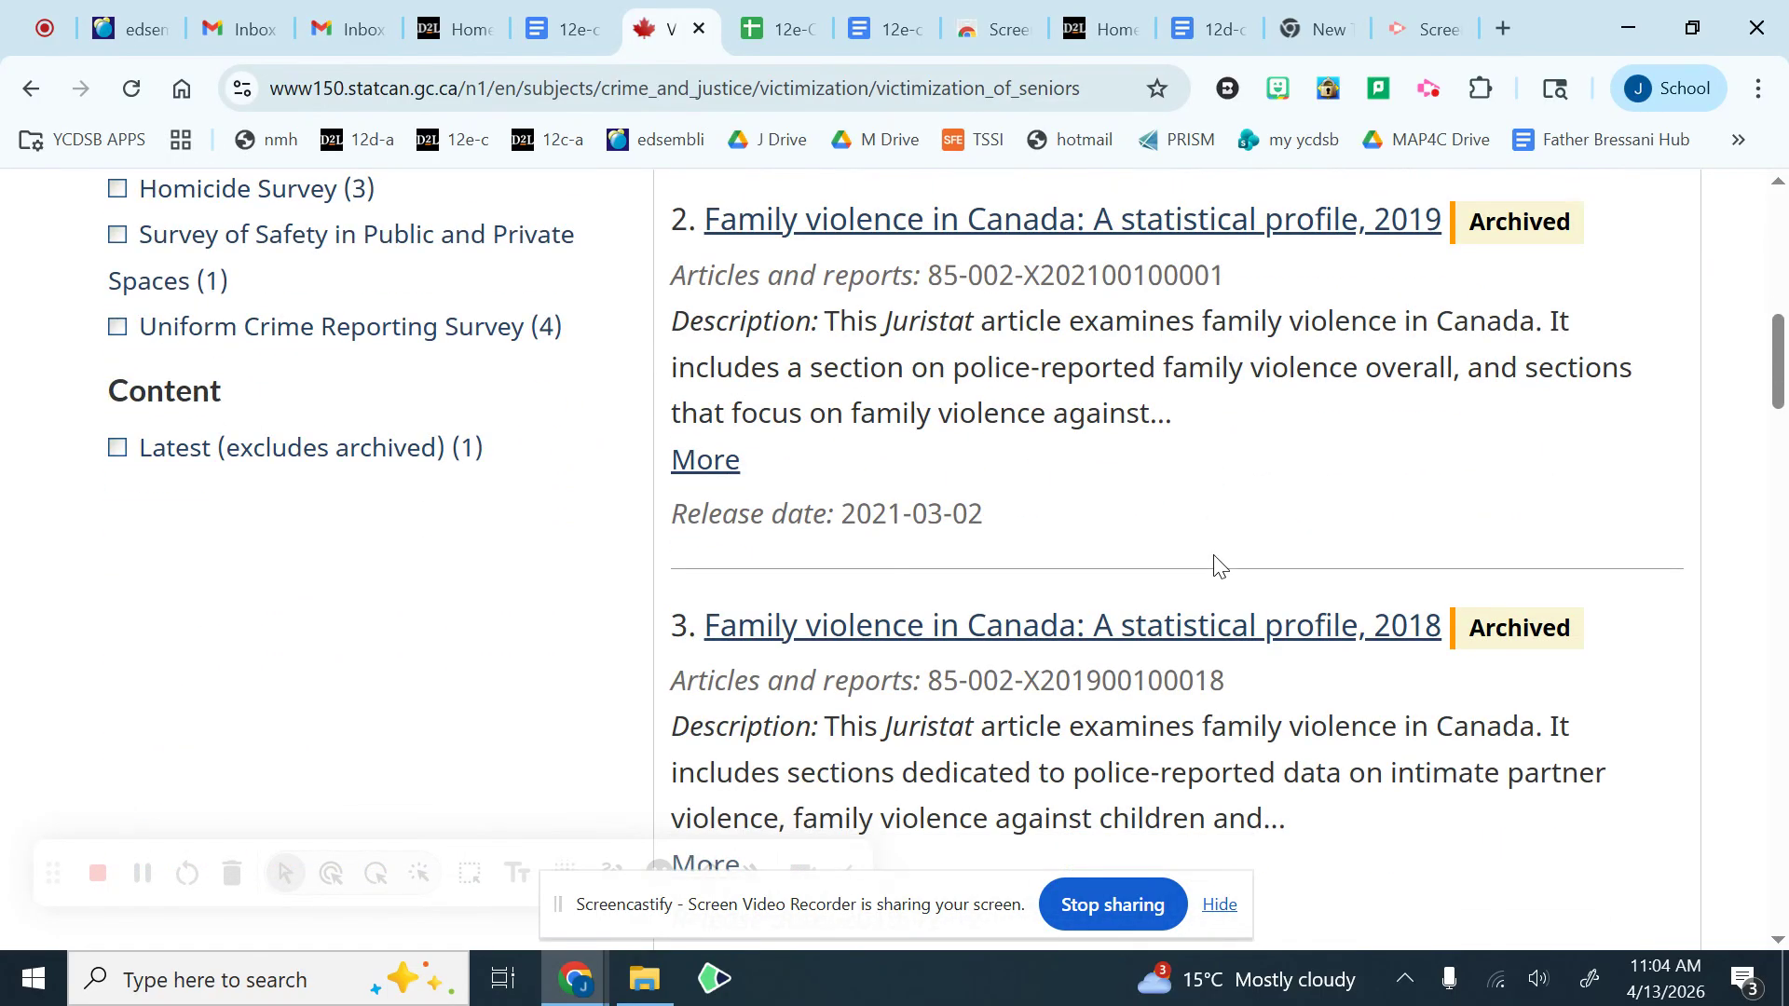
{"action": "scroll", "coordinate": [1216, 564], "scroll_direction": "down", "scroll_amount": 8}
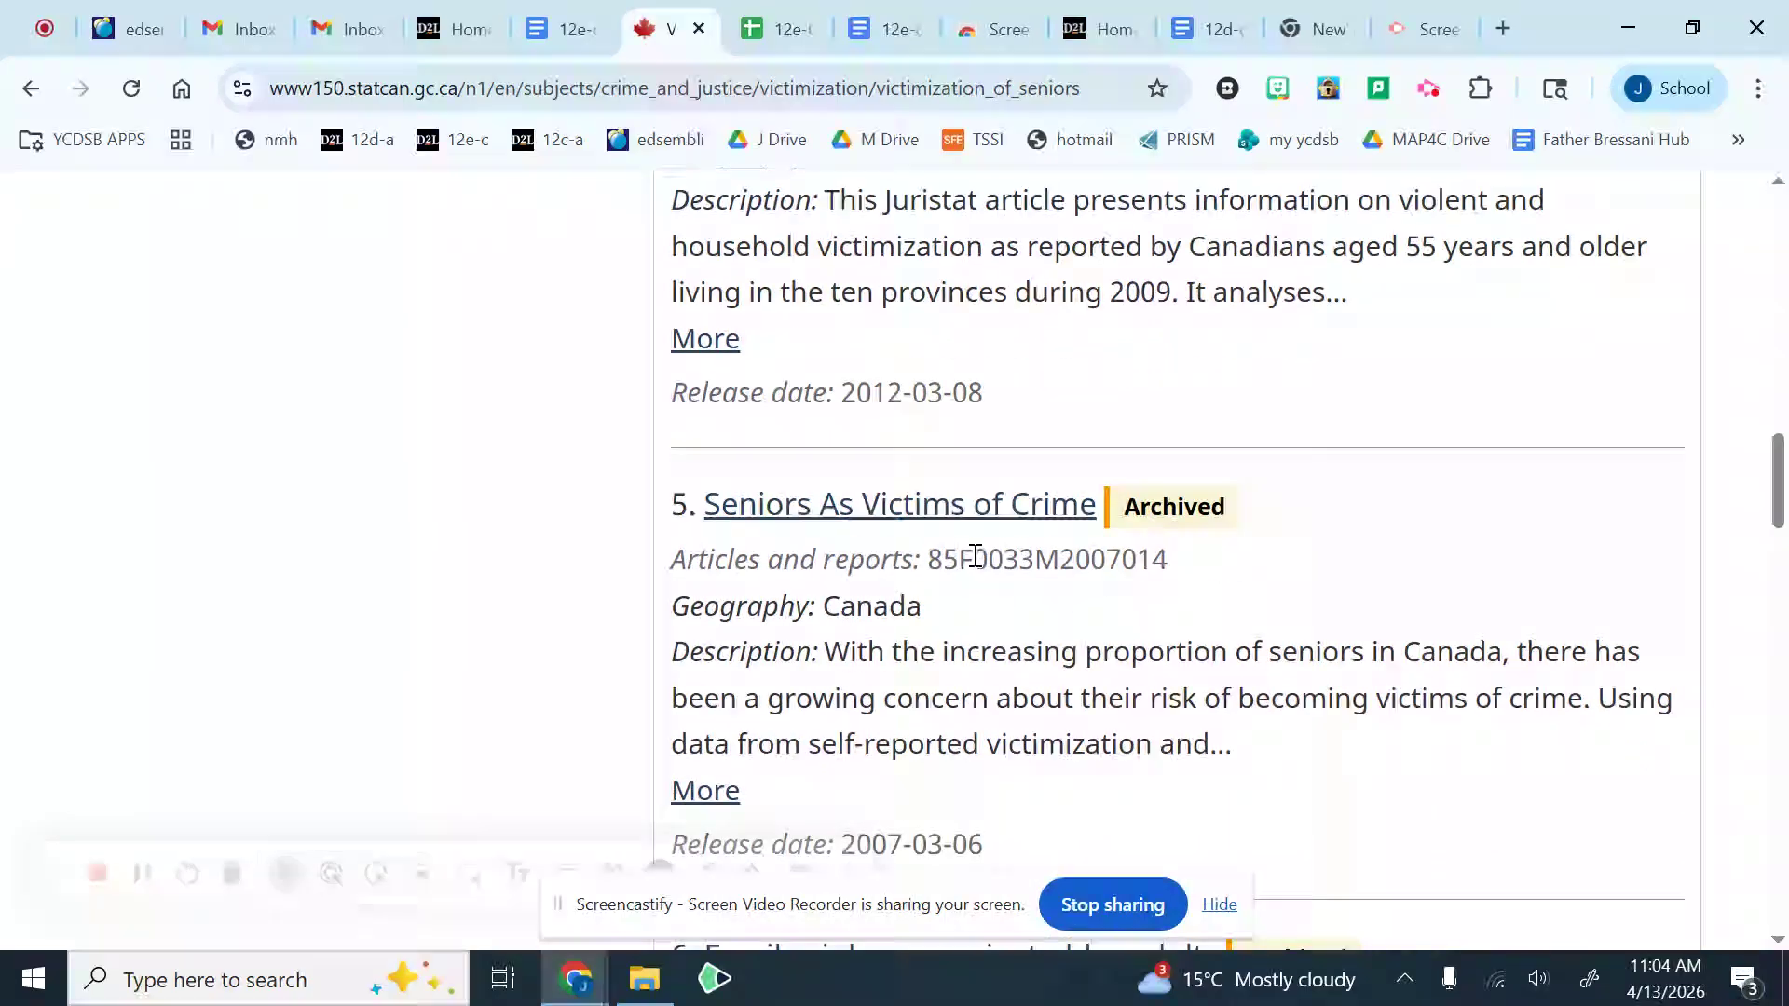
Step: Highlight the "Articles and reports" line of the result titled Seniors As Victims of Crime
{"action": "left_click_drag", "start_coordinate": [926, 558], "coordinate": [1176, 571]}
{"action": "left_click", "coordinate": [943, 571]}
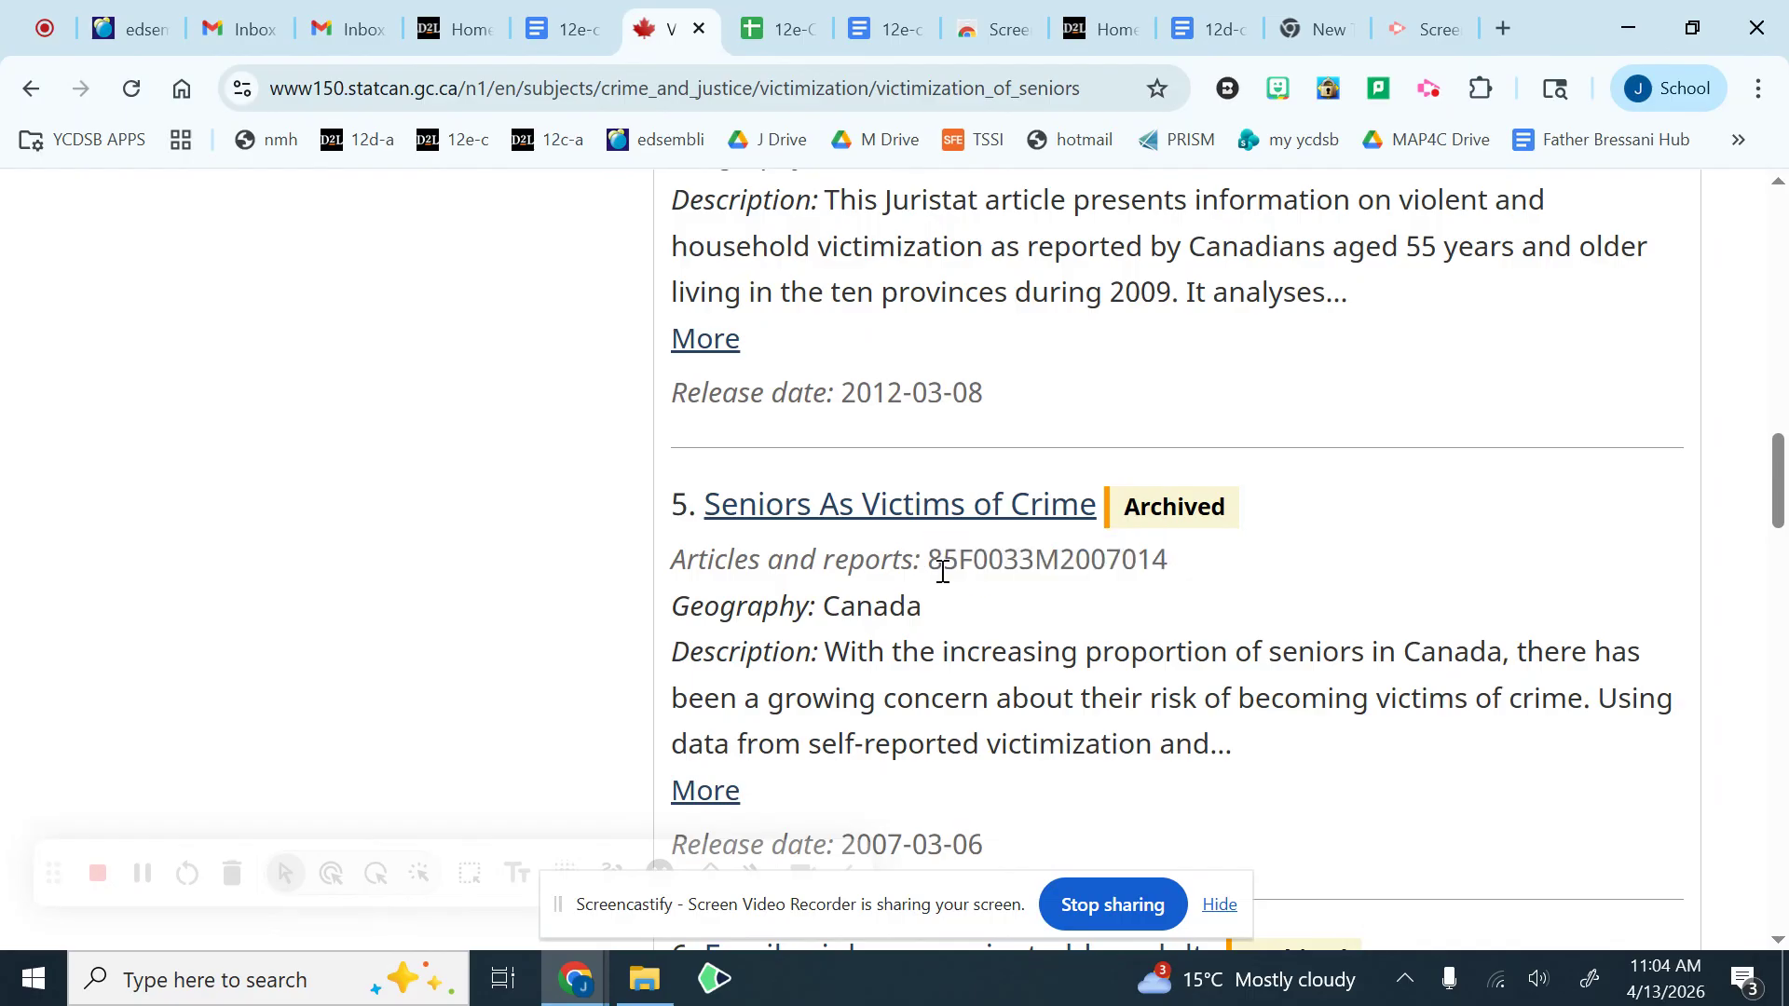
{"action": "left_click_drag", "start_coordinate": [673, 570], "coordinate": [969, 559]}
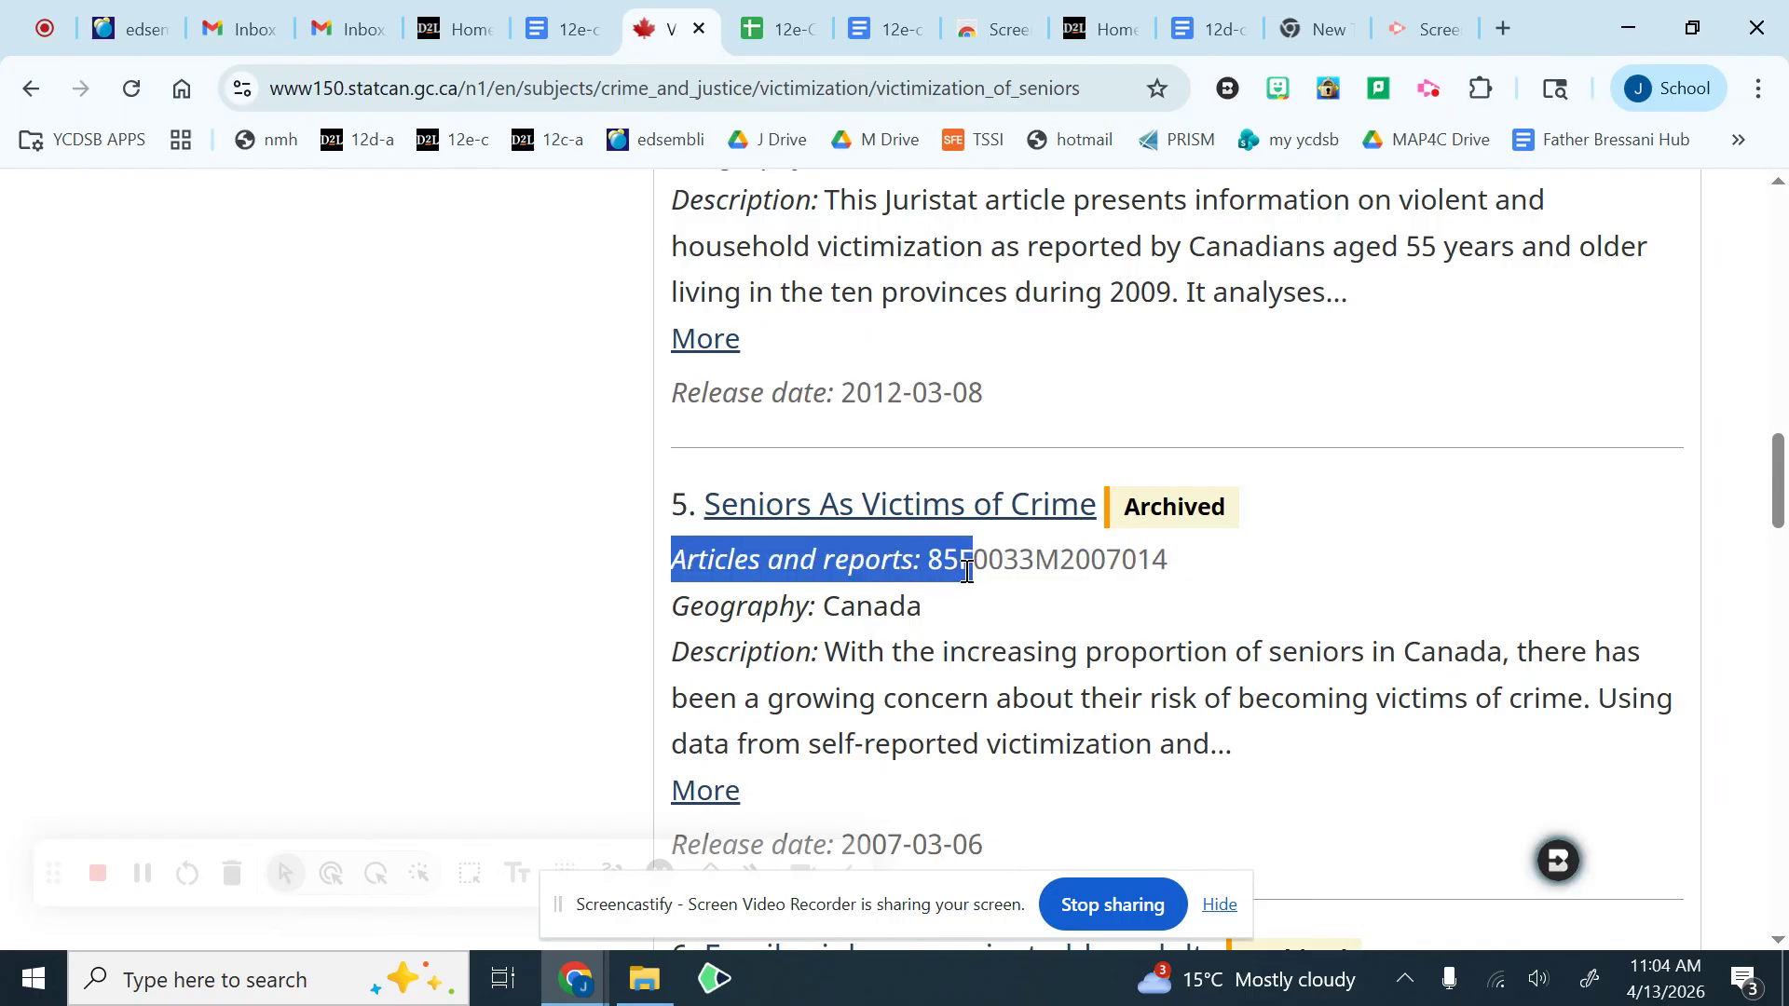
Step: Return from the Victimization of seniors results to the parent Victimization topic page
{"action": "scroll", "coordinate": [926, 531], "scroll_direction": "up", "scroll_amount": 6}
{"action": "scroll", "coordinate": [392, 429], "scroll_direction": "up", "scroll_amount": 7}
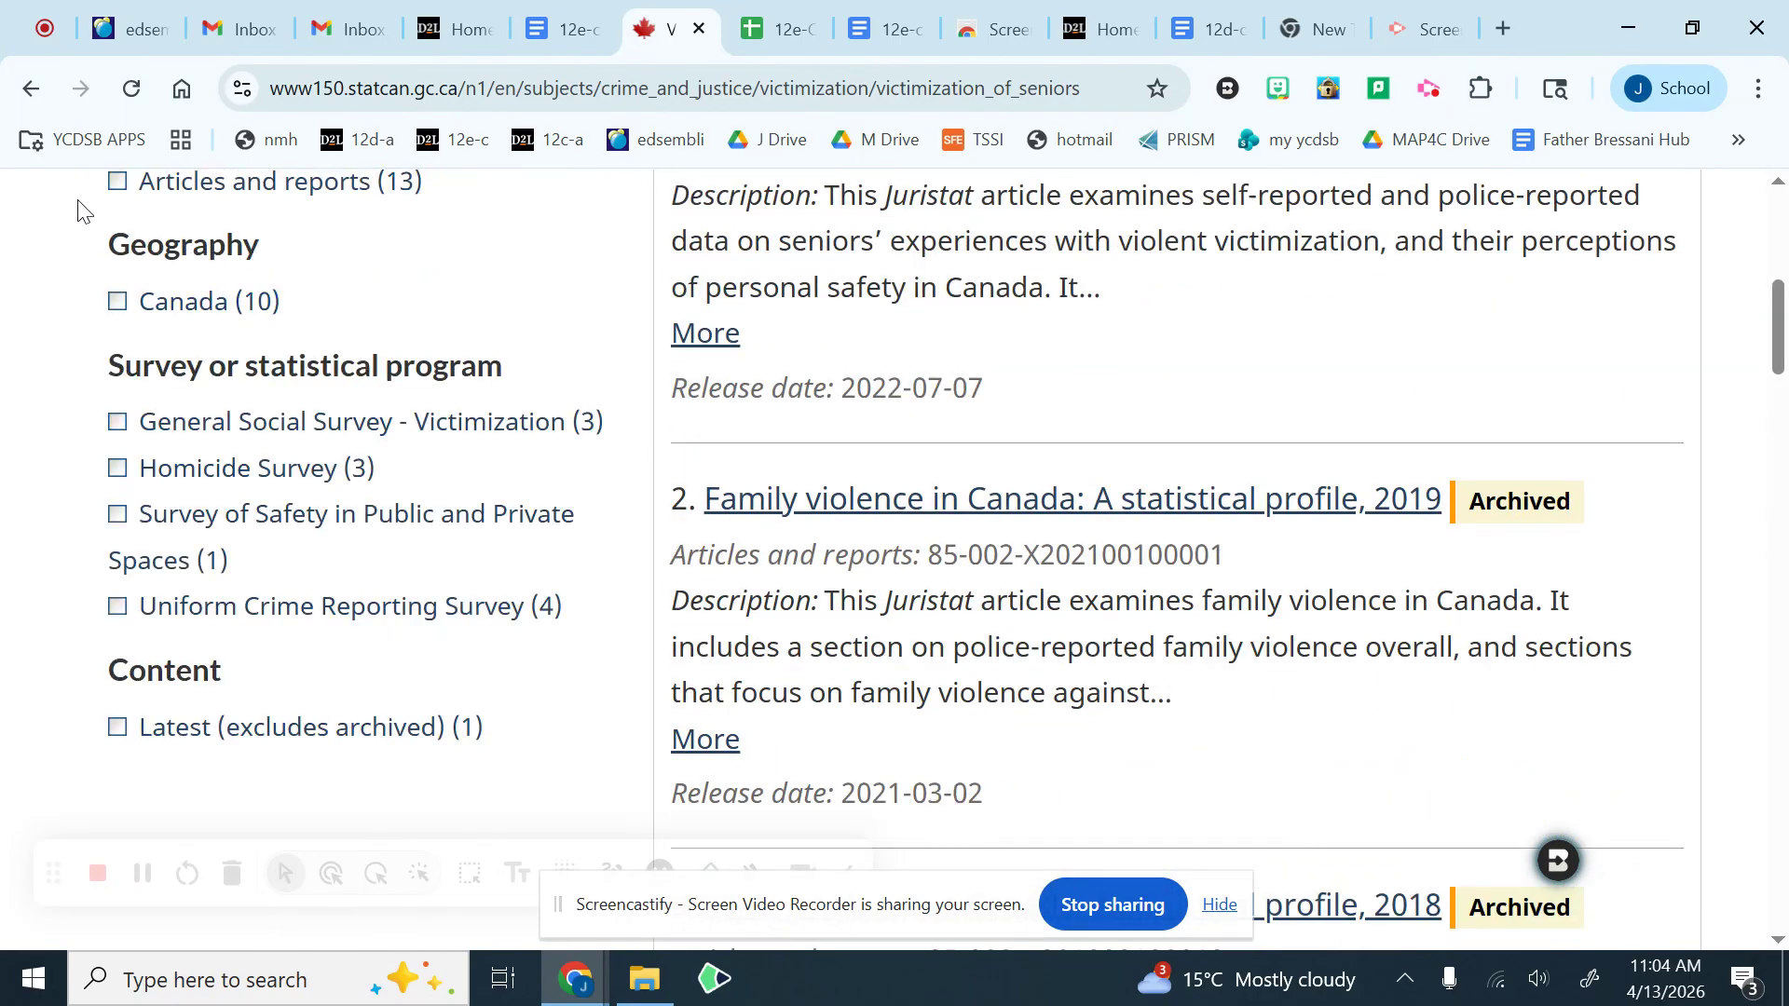
{"action": "left_click", "coordinate": [38, 87]}
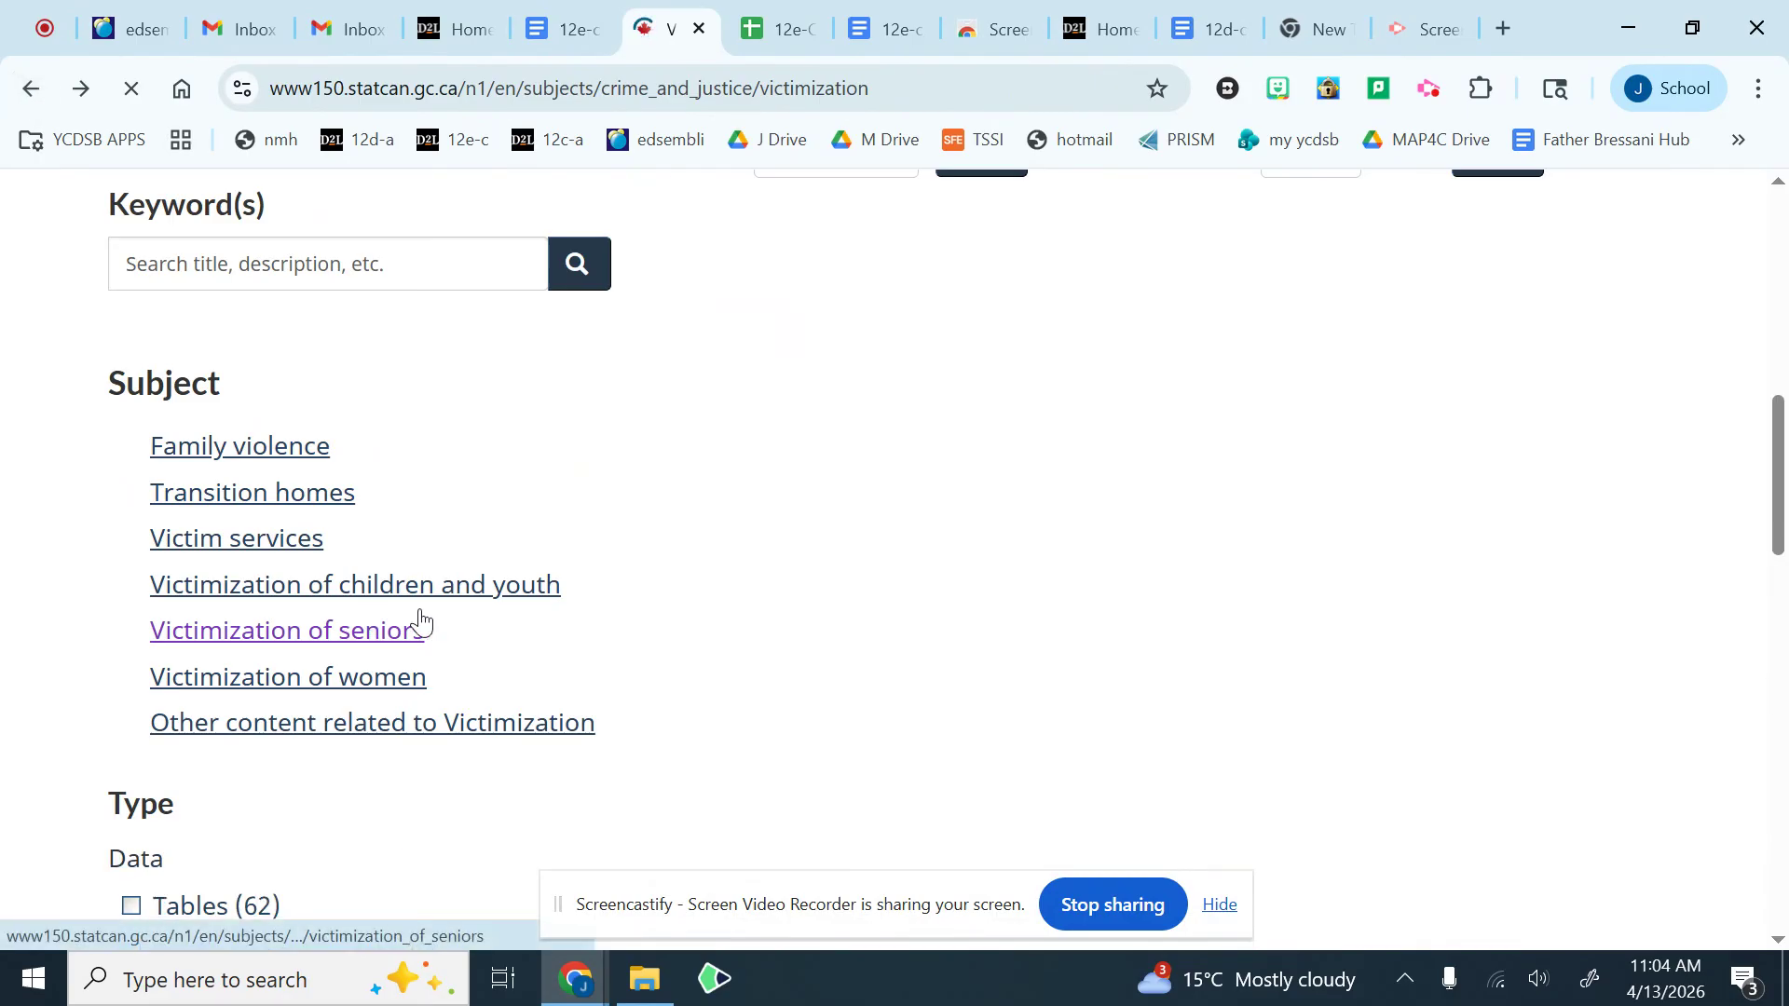
Step: Open the Victimization of children and youth subtopic and filter its results to tables
{"action": "left_click", "coordinate": [318, 588]}
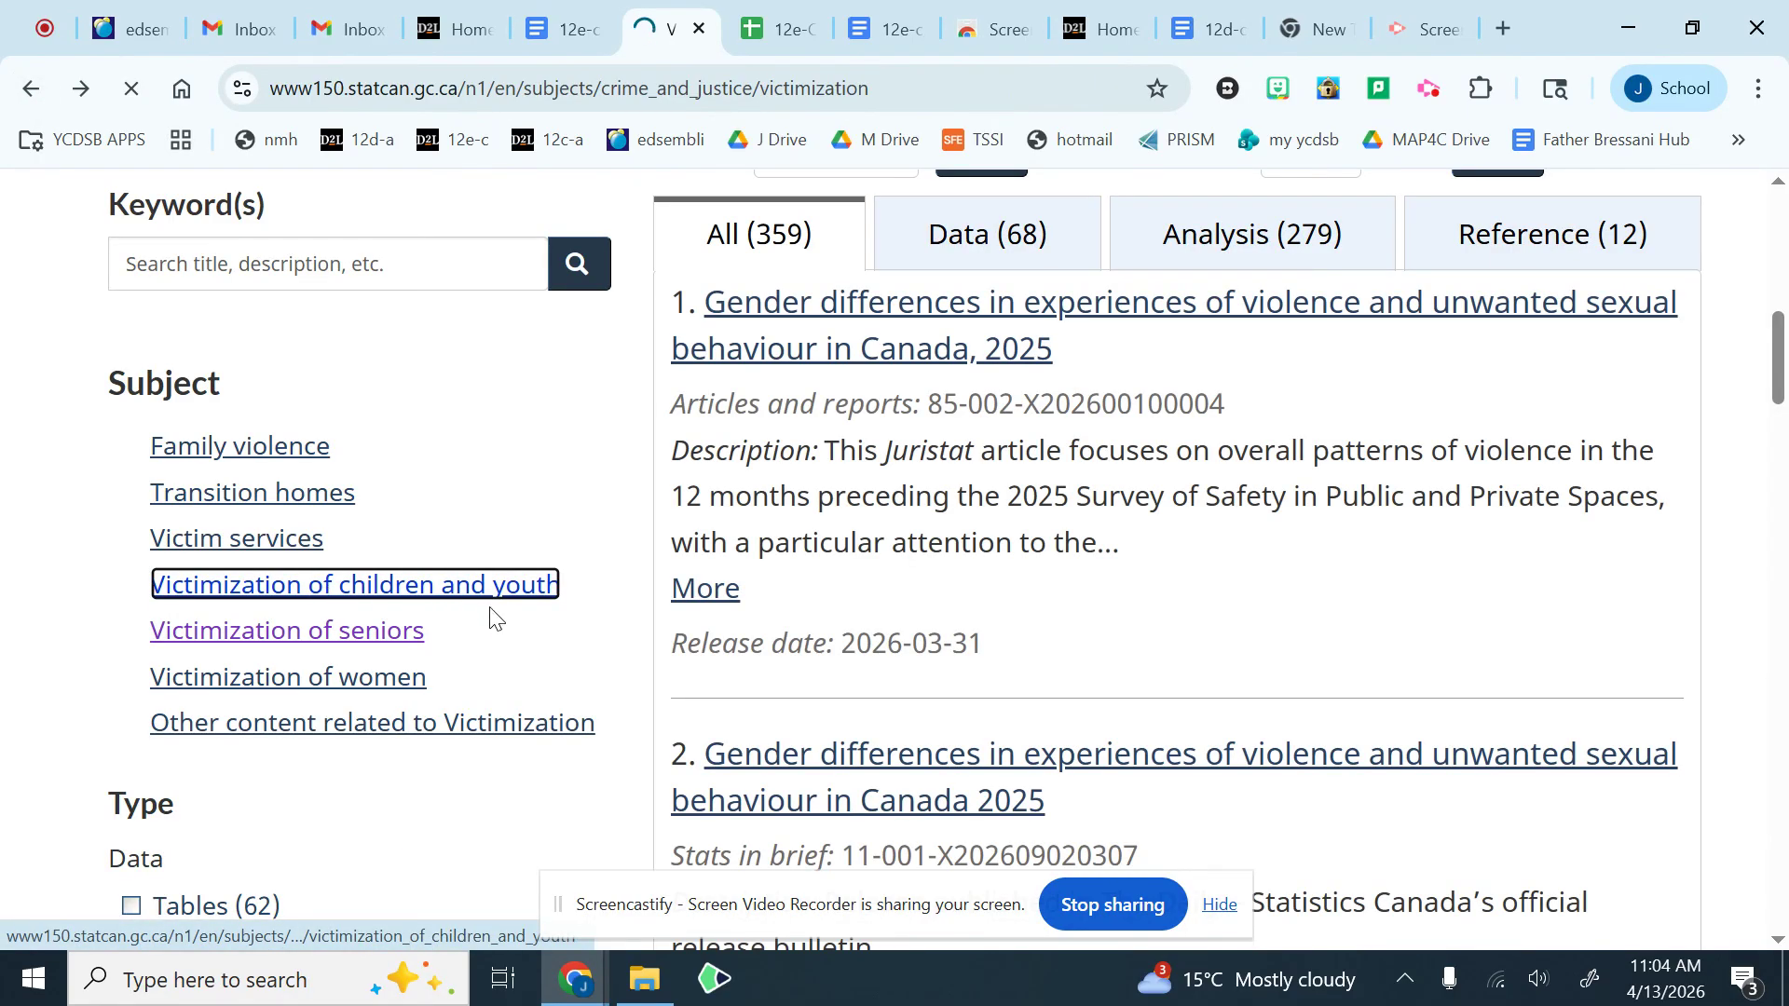
{"action": "scroll", "coordinate": [539, 620], "scroll_direction": "down", "scroll_amount": 4}
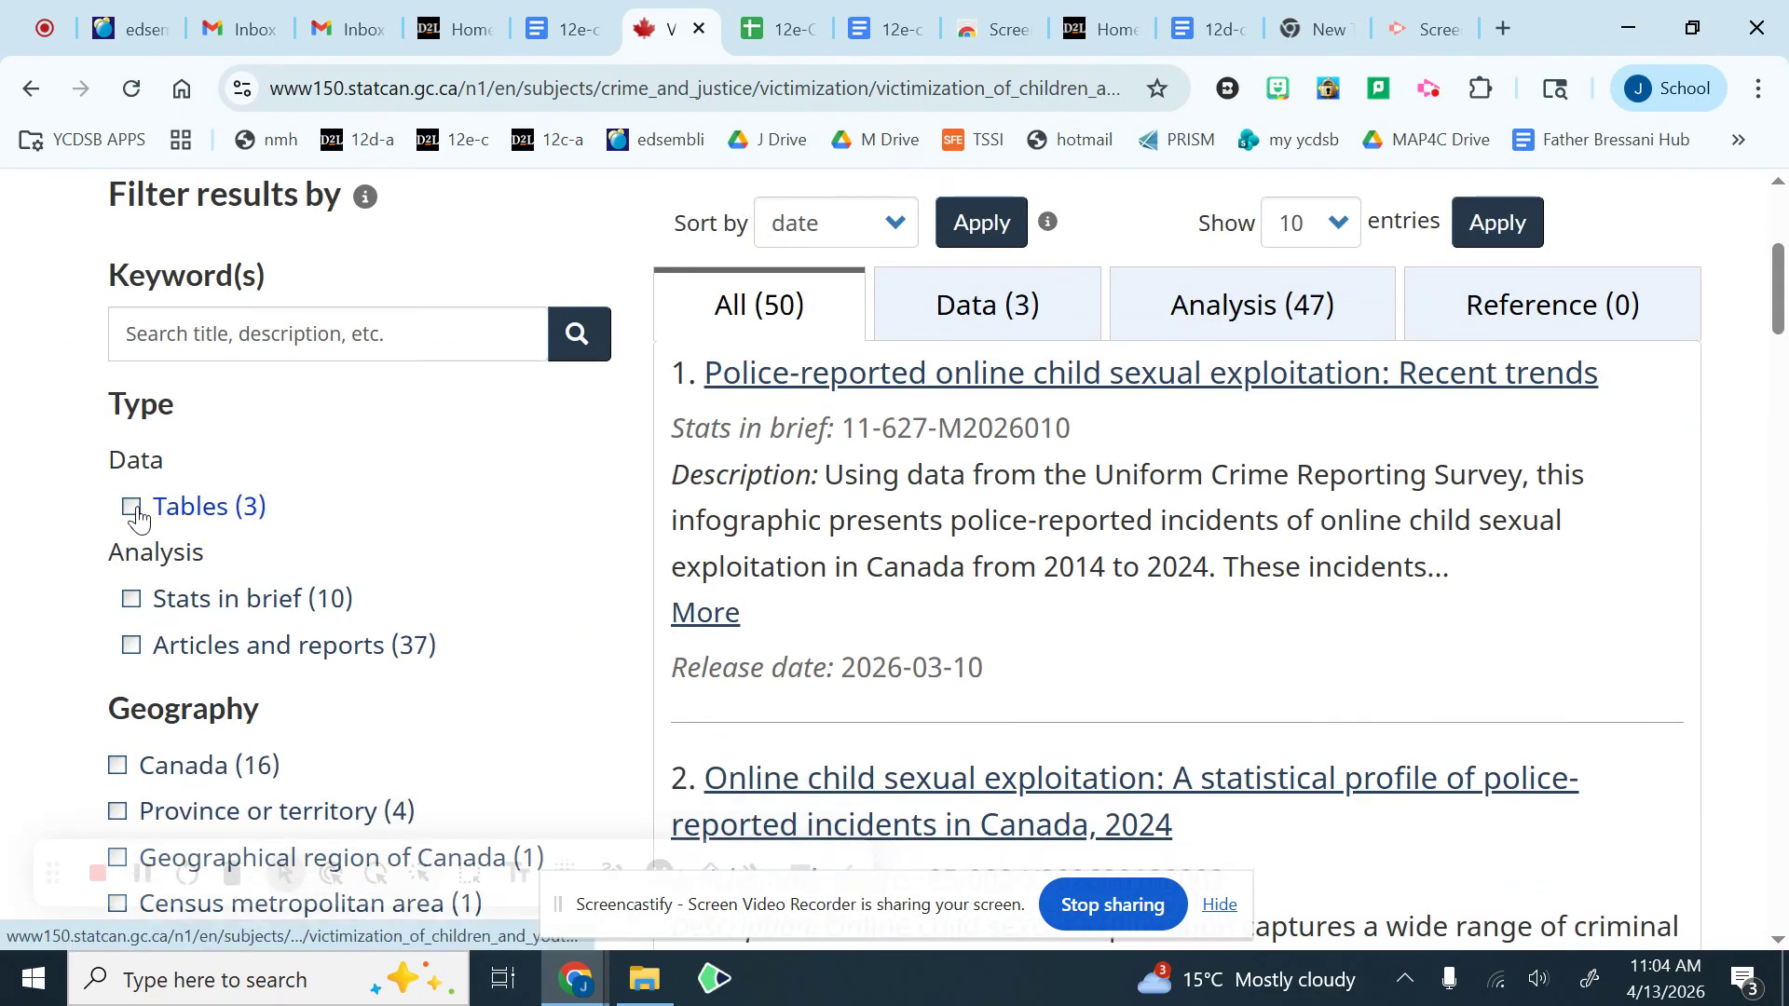
{"action": "left_click", "coordinate": [134, 508]}
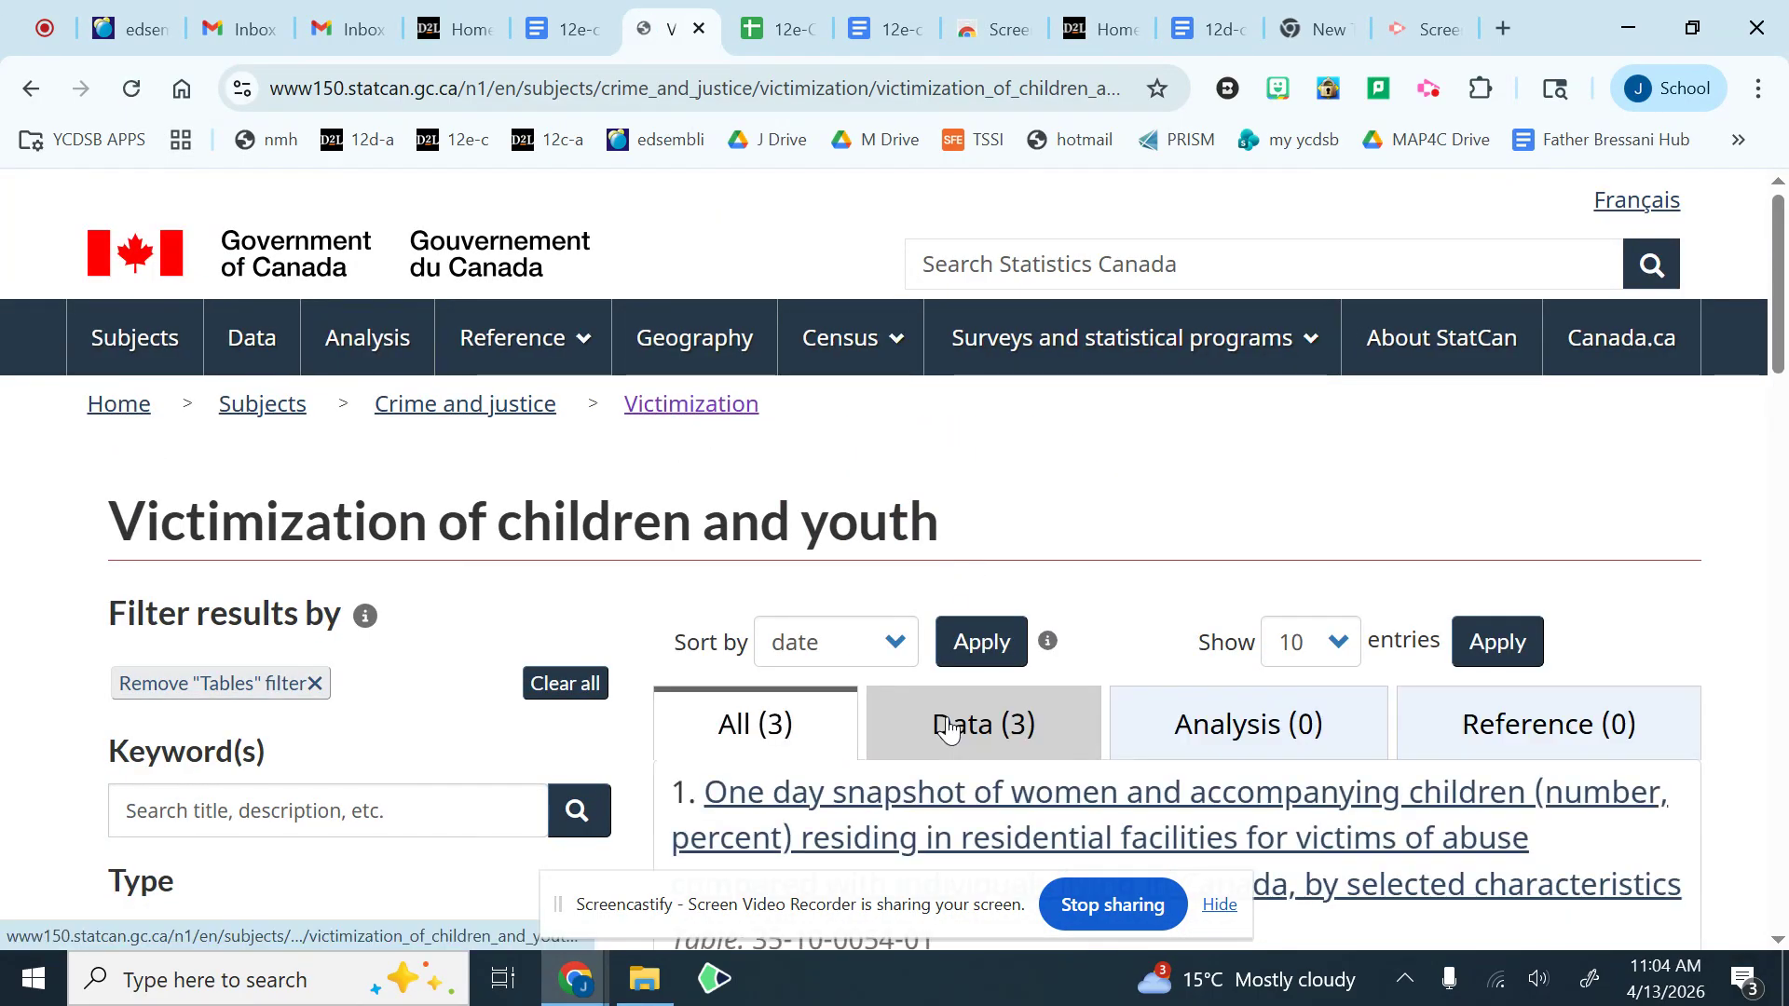
Step: Examine the filtered tables on victimization of children and youth, highlighting the frequency values of the first two results
{"action": "scroll", "coordinate": [948, 728], "scroll_direction": "down", "scroll_amount": 3}
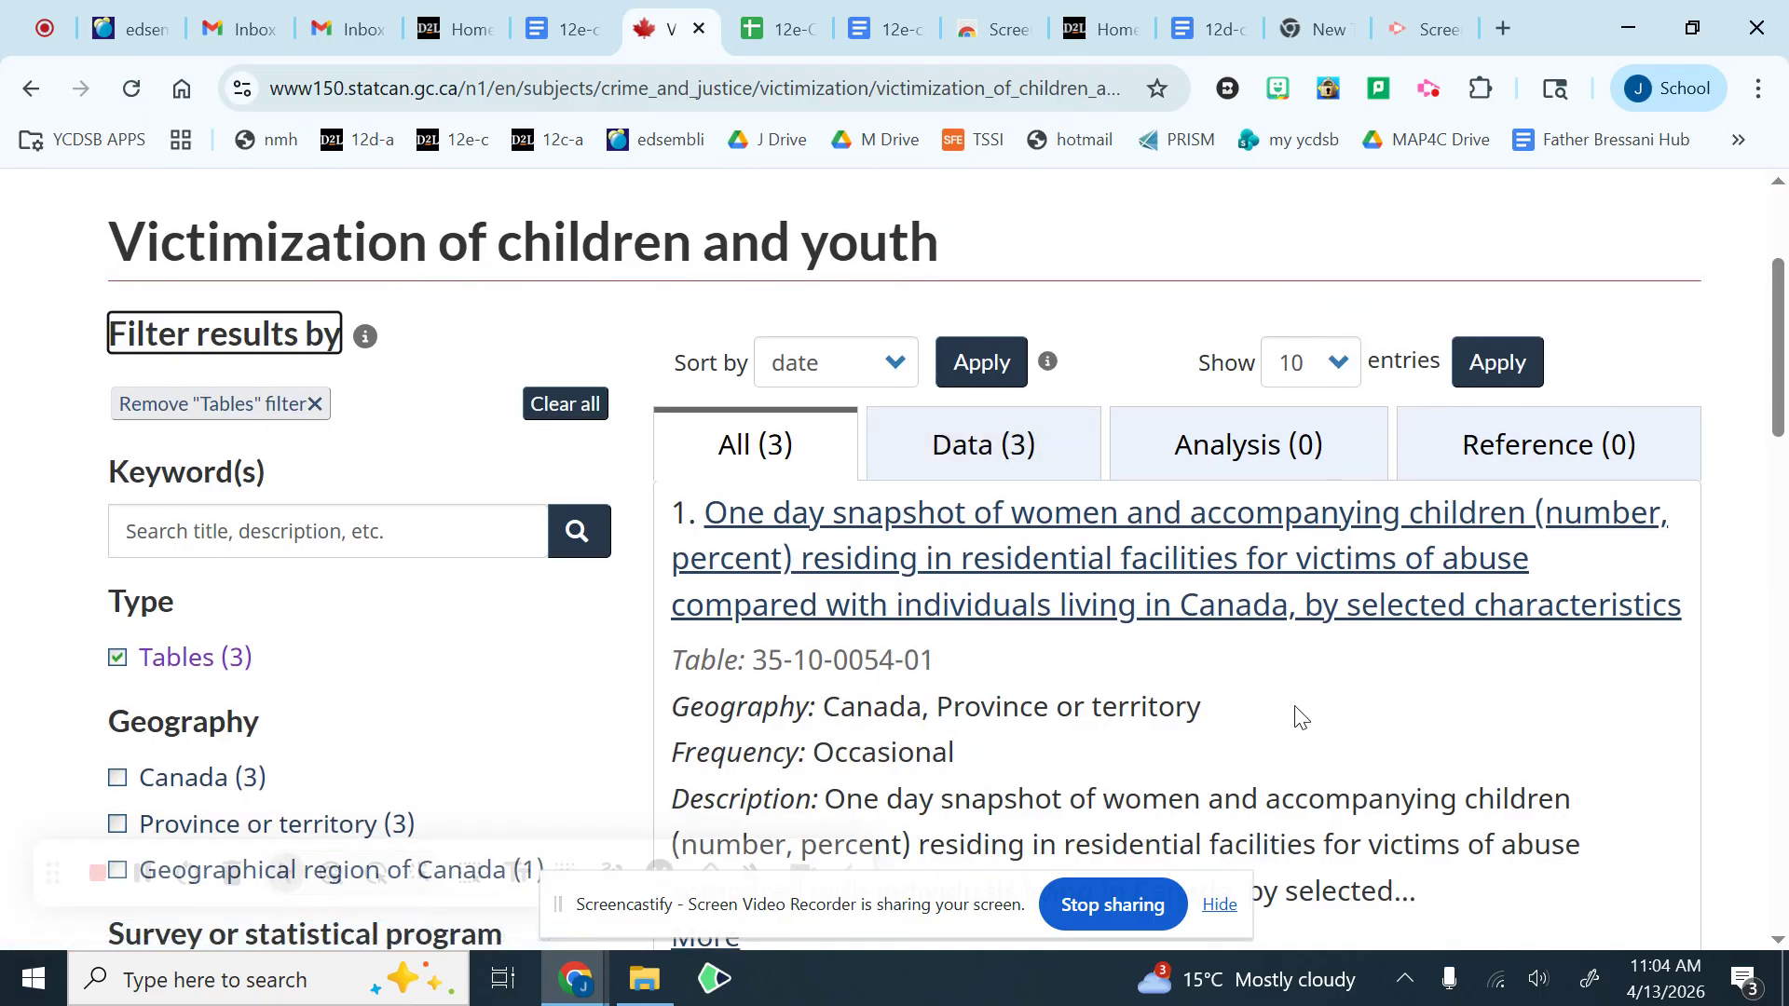
{"action": "scroll", "coordinate": [1302, 718], "scroll_direction": "down", "scroll_amount": 6}
{"action": "scroll", "coordinate": [1303, 710], "scroll_direction": "up", "scroll_amount": 3}
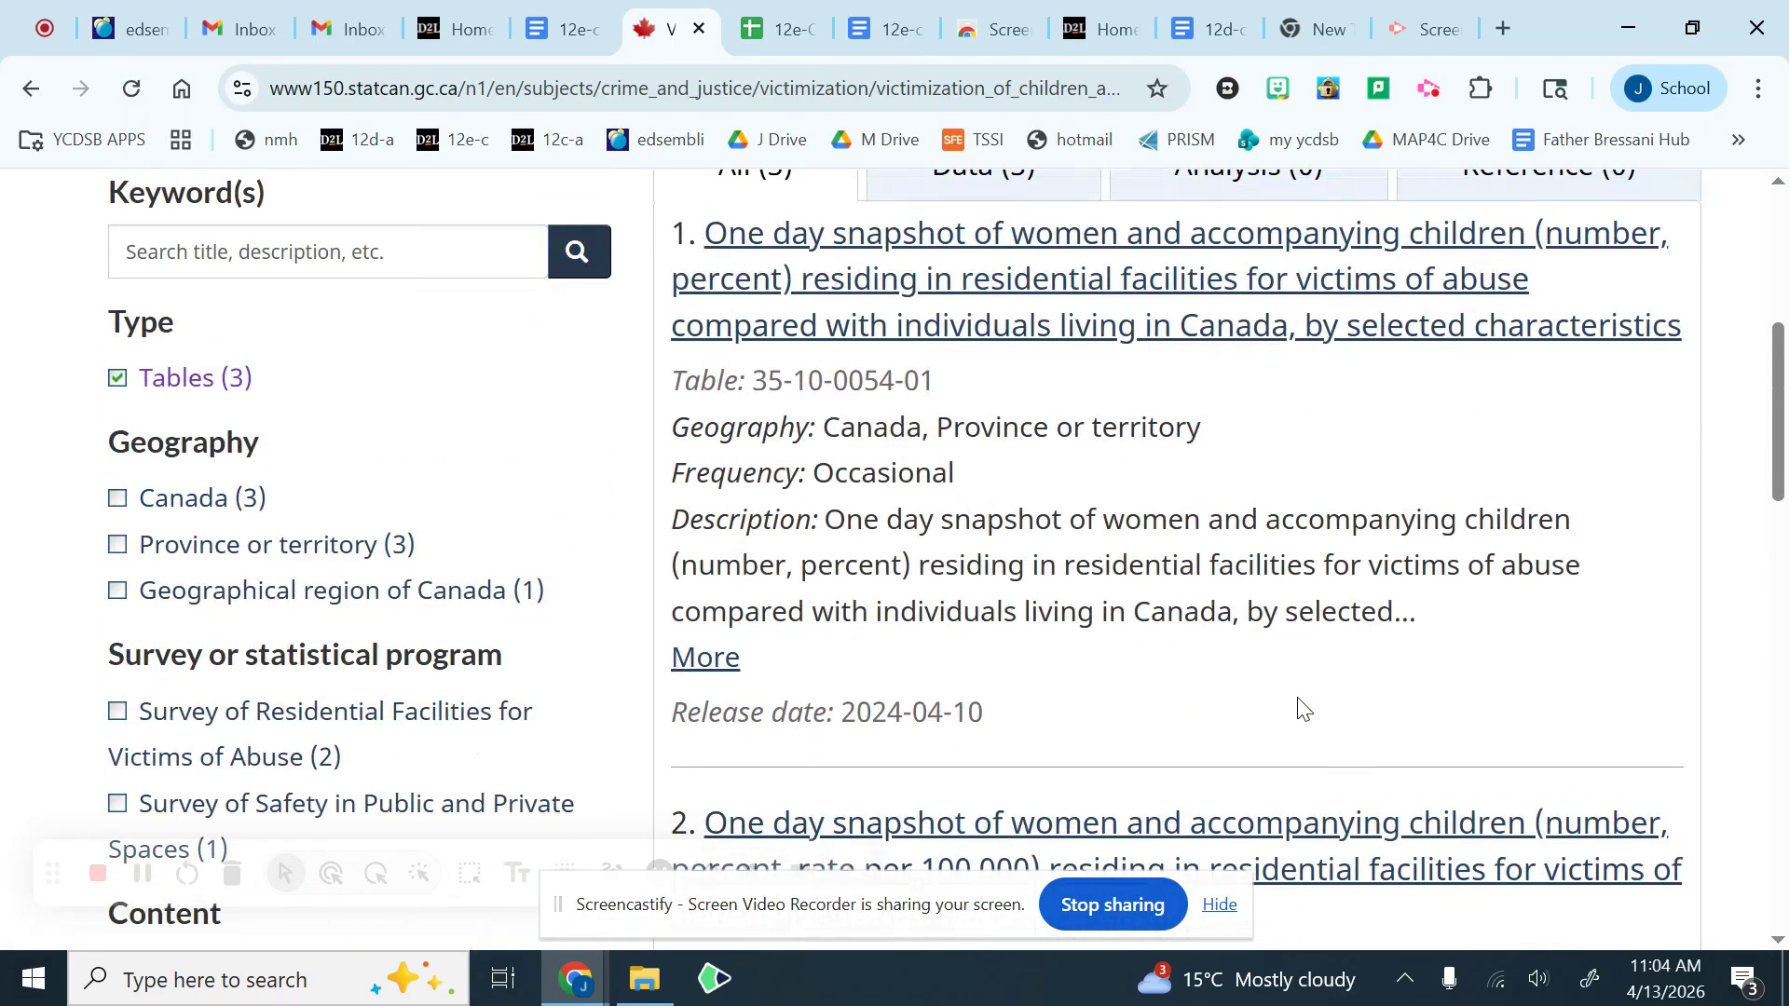
{"action": "double_click", "coordinate": [862, 475]}
{"action": "scroll", "coordinate": [1014, 568], "scroll_direction": "down", "scroll_amount": 4}
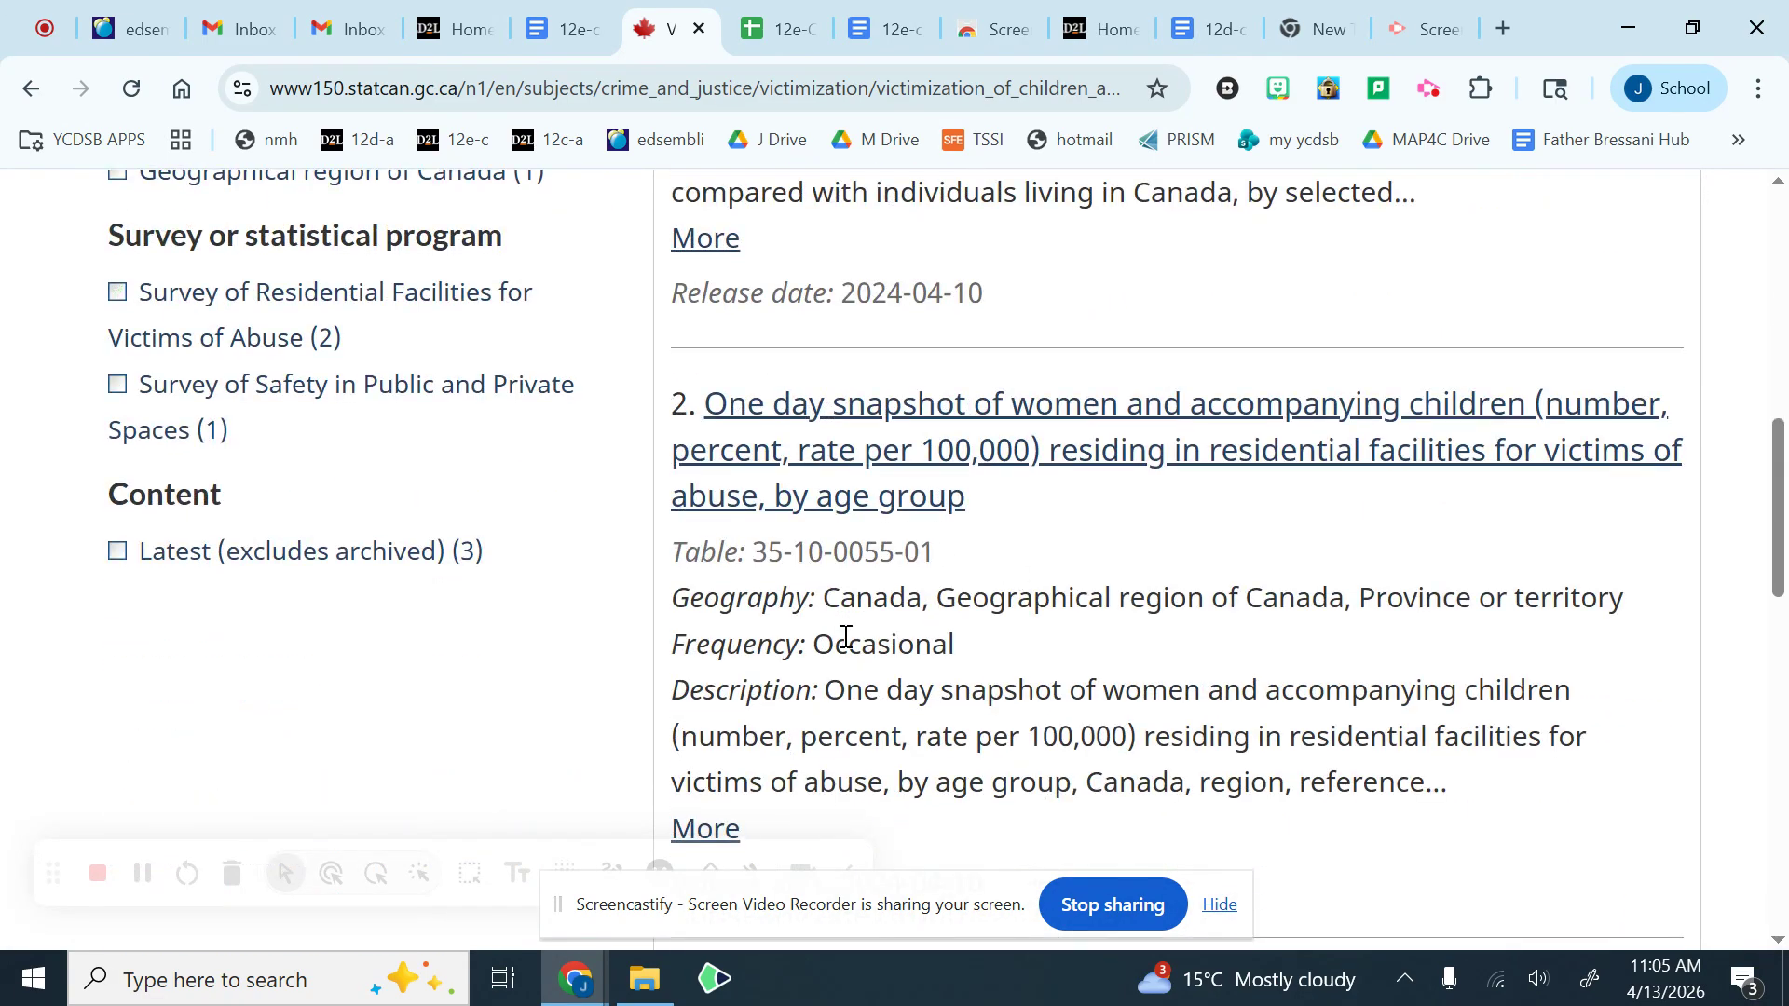
{"action": "double_click", "coordinate": [872, 652]}
{"action": "scroll", "coordinate": [939, 637], "scroll_direction": "down", "scroll_amount": 7}
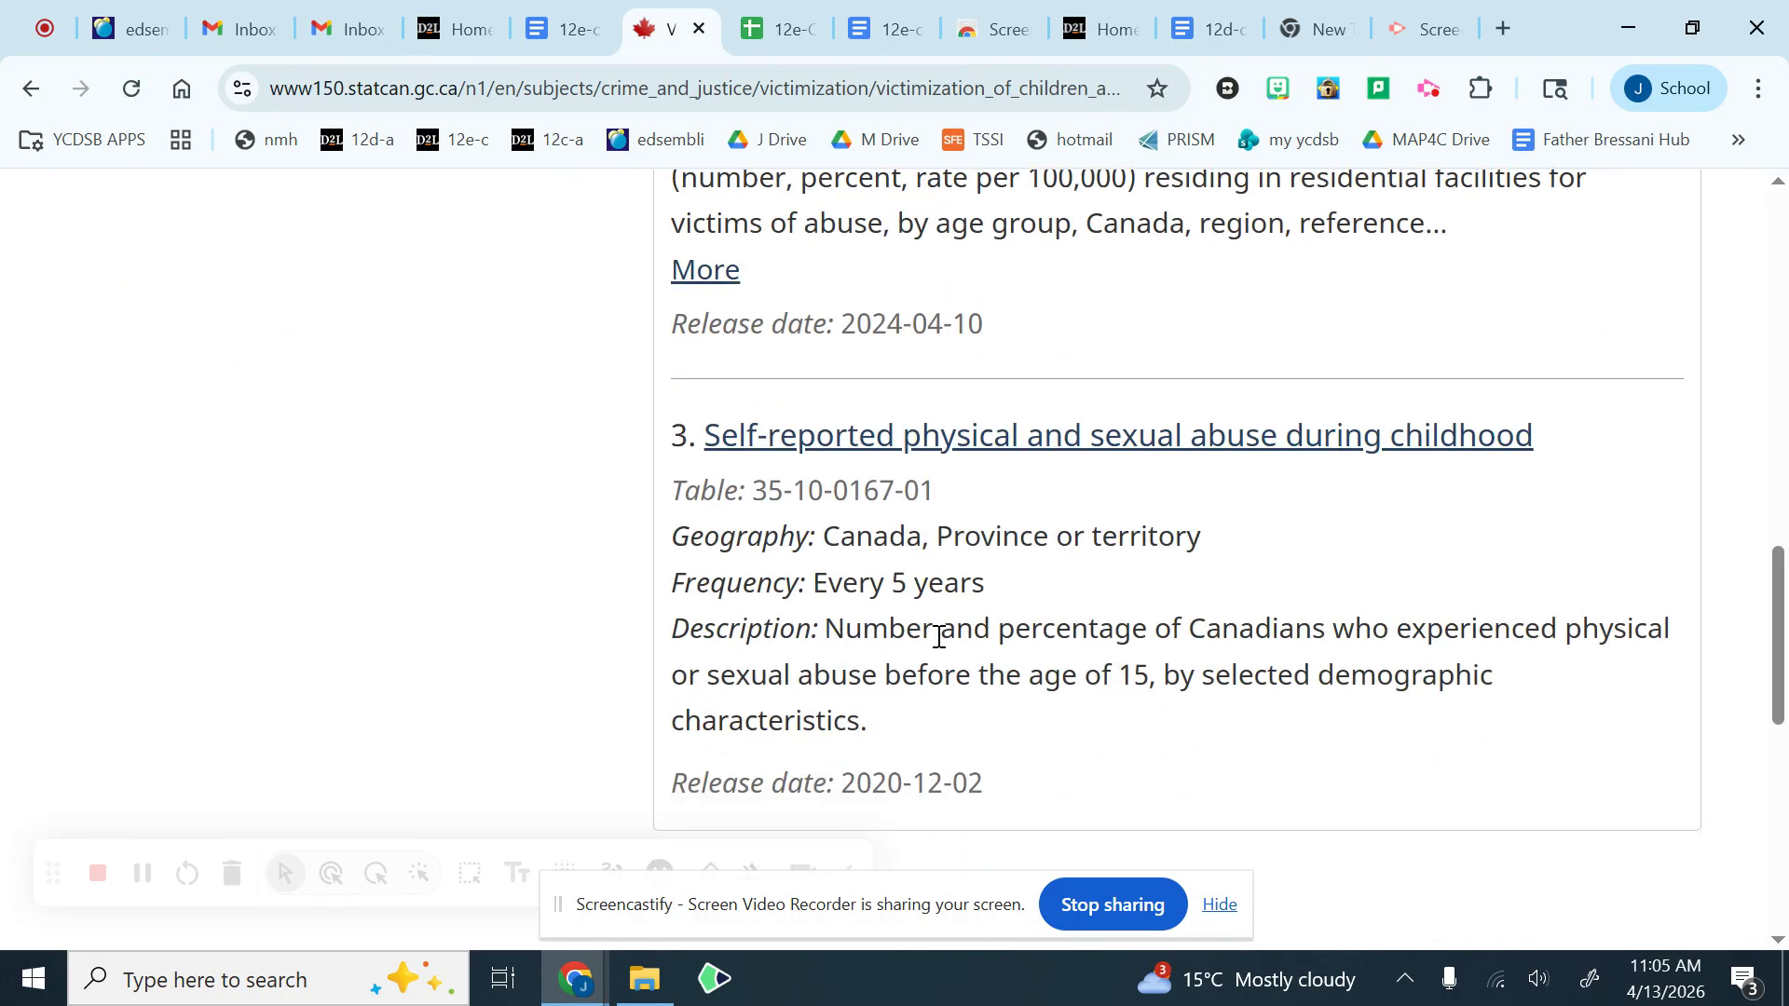
{"action": "scroll", "coordinate": [940, 636], "scroll_direction": "down", "scroll_amount": 2}
{"action": "scroll", "coordinate": [898, 523], "scroll_direction": "up", "scroll_amount": 9}
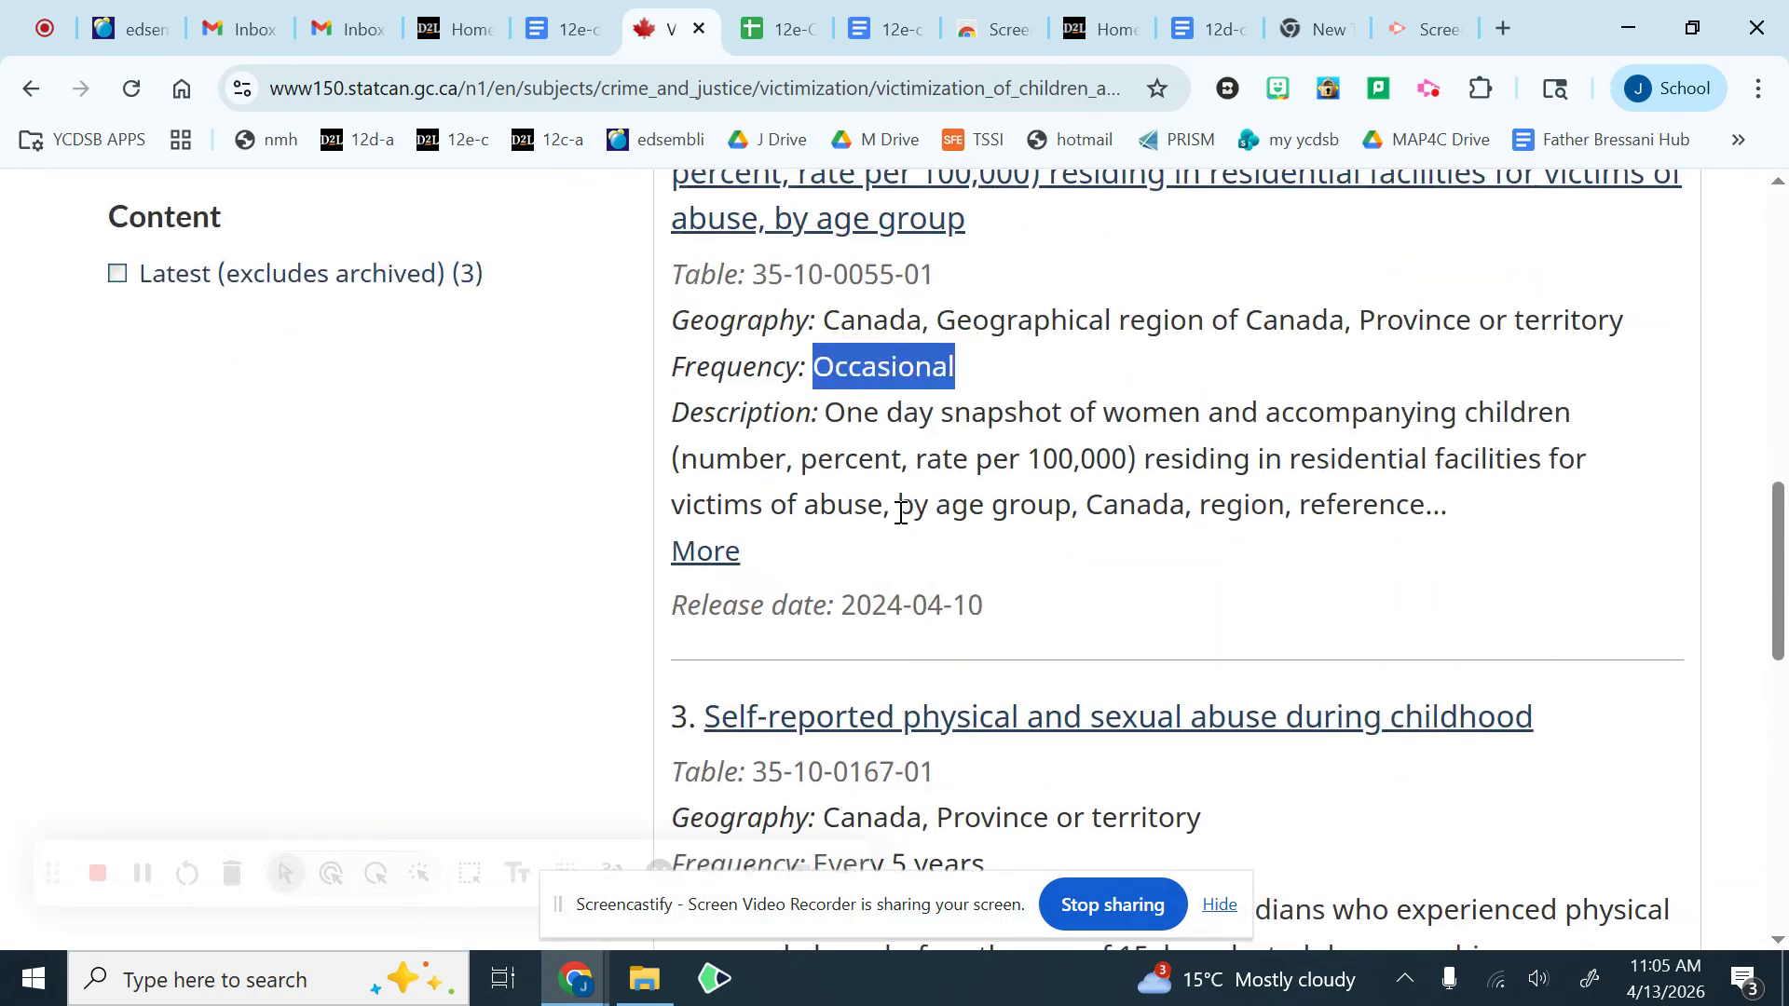
{"action": "scroll", "coordinate": [898, 522], "scroll_direction": "up", "scroll_amount": 4}
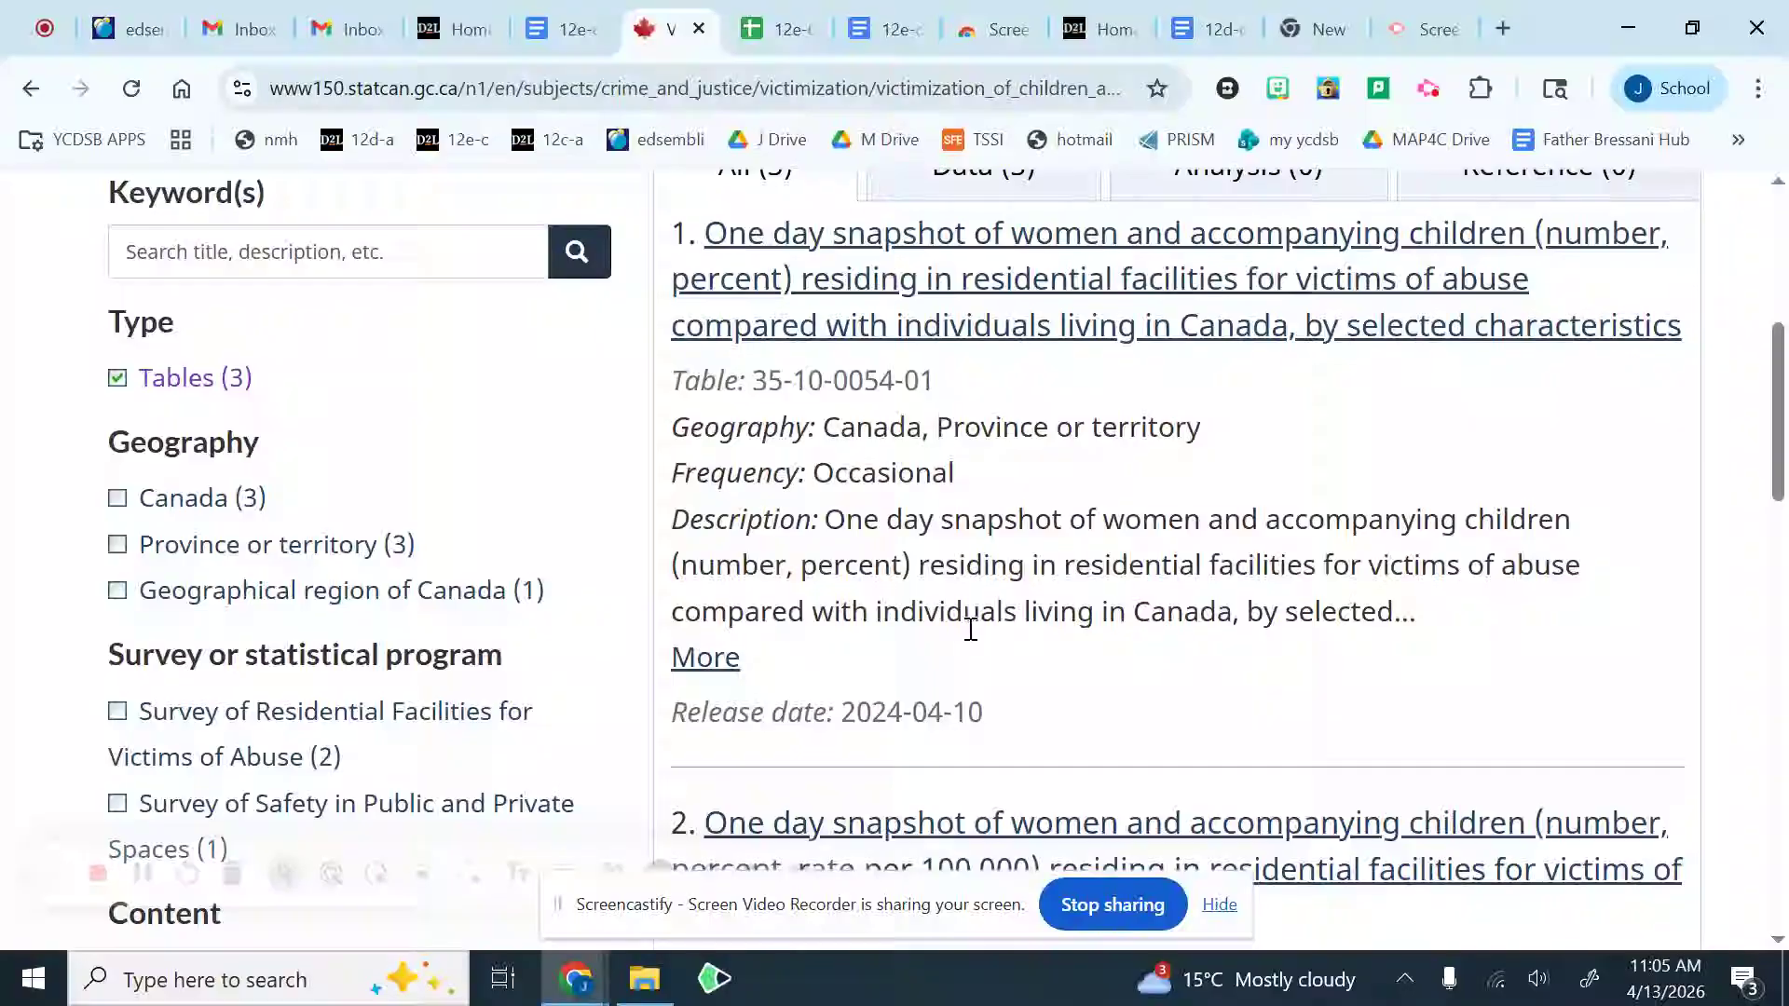
Step: Return to the Victimization topic, filter its Victim services subtopic to tables and look through the listed results
{"action": "left_click", "coordinate": [30, 85]}
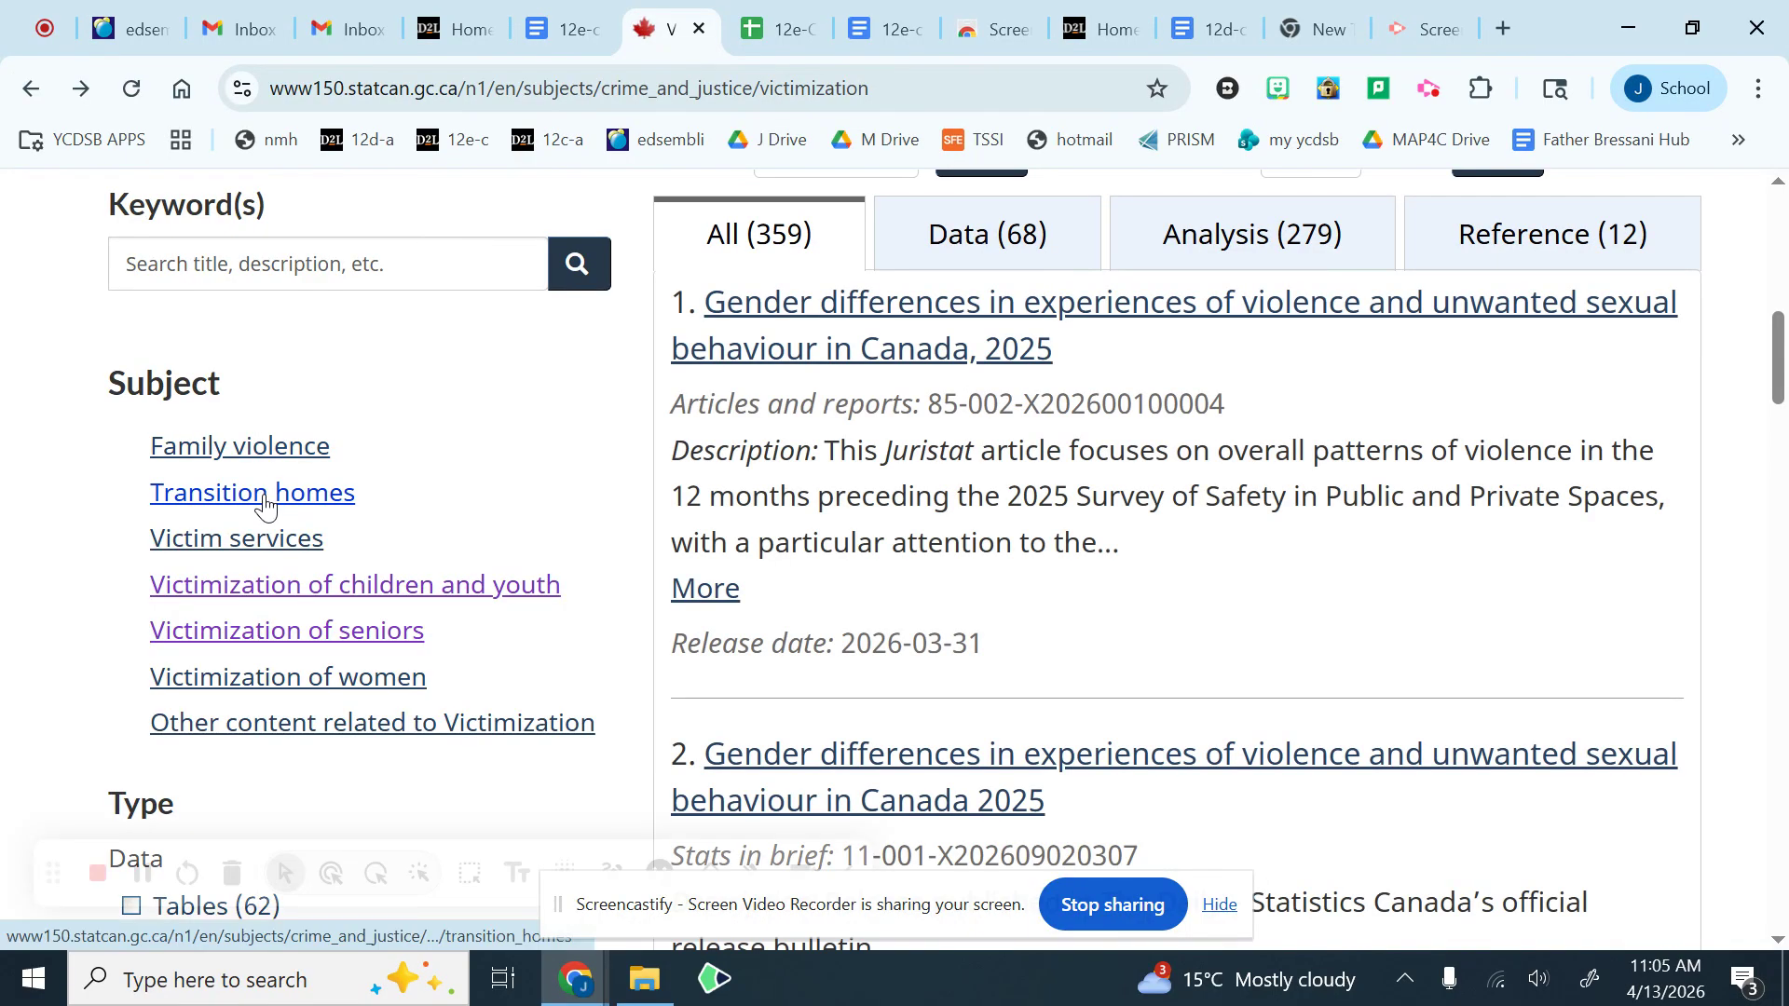
{"action": "left_click", "coordinate": [274, 550]}
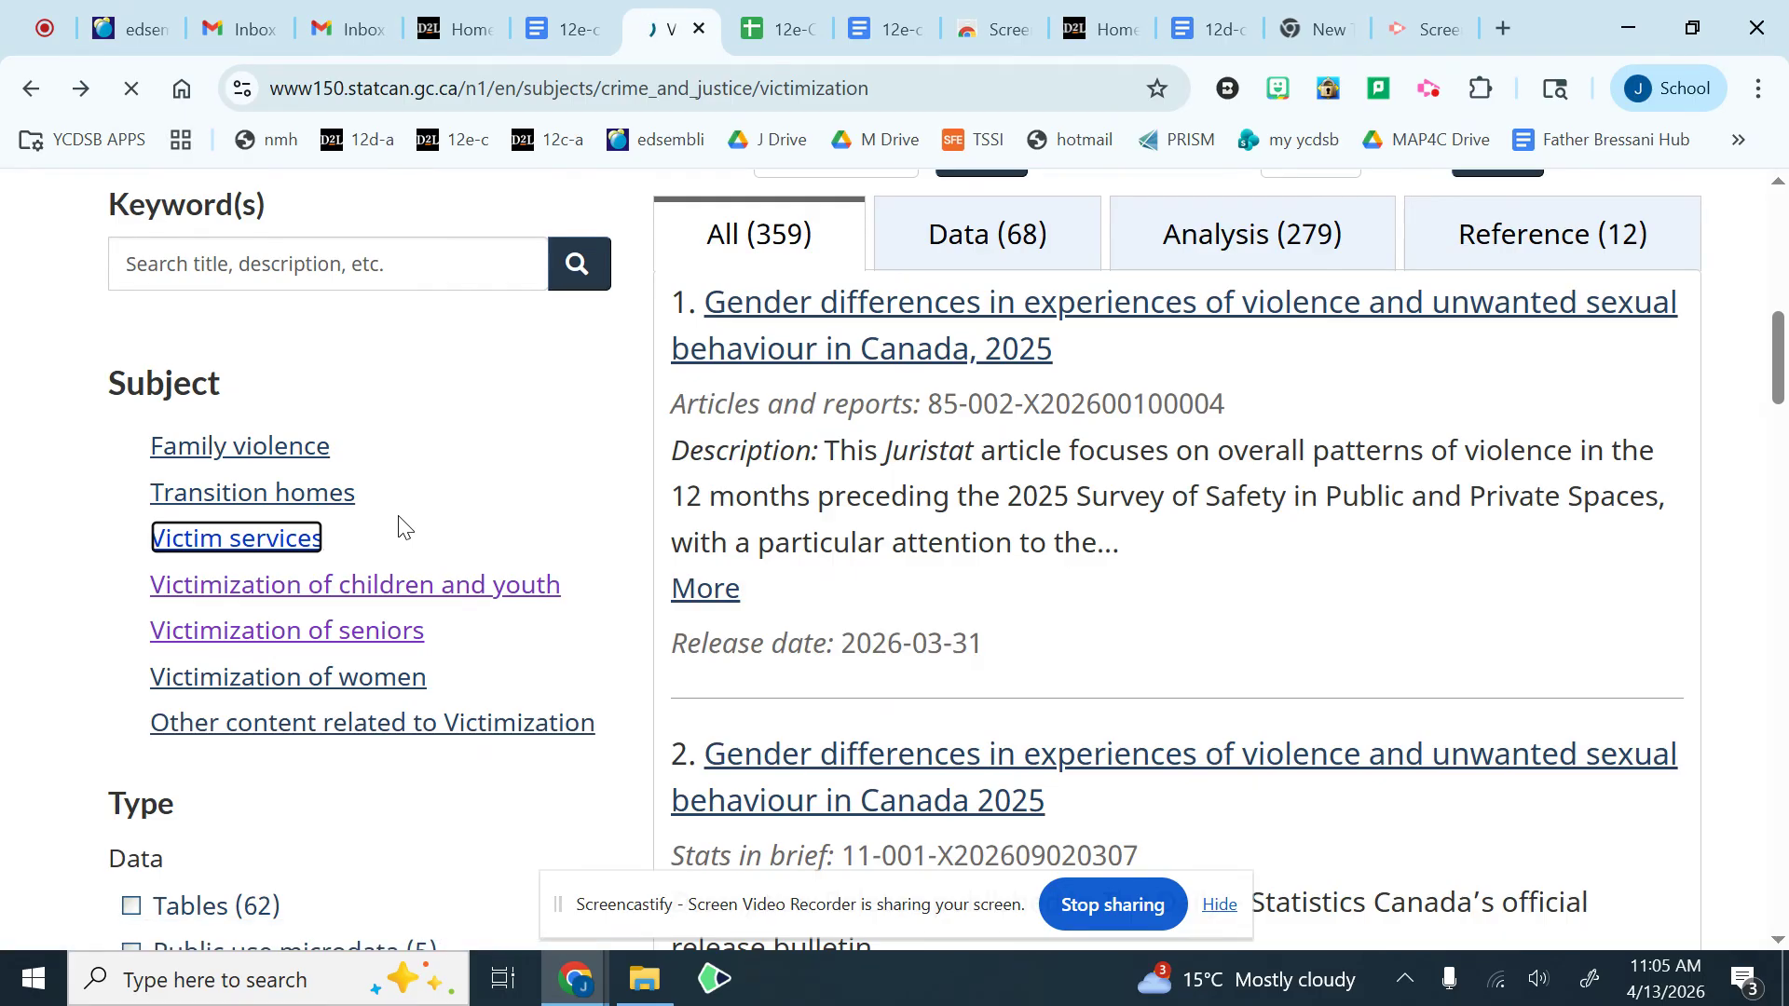
{"action": "scroll", "coordinate": [399, 624], "scroll_direction": "down", "scroll_amount": 3}
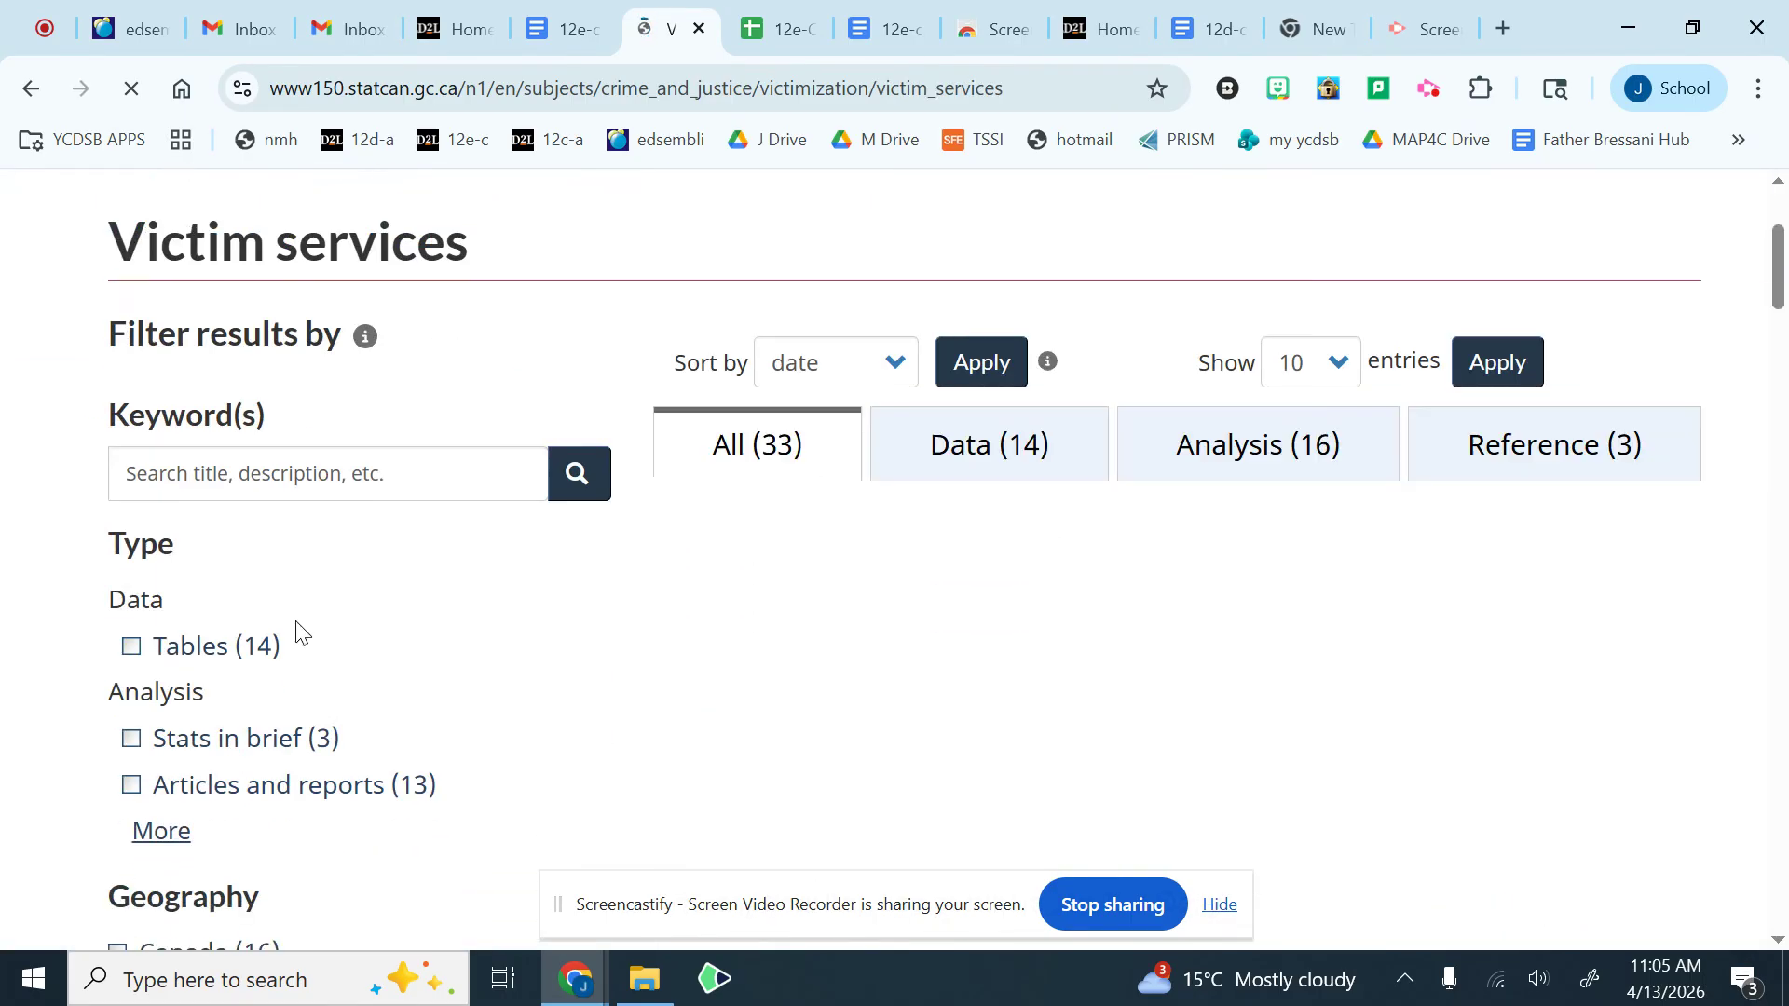
{"action": "left_click", "coordinate": [133, 650]}
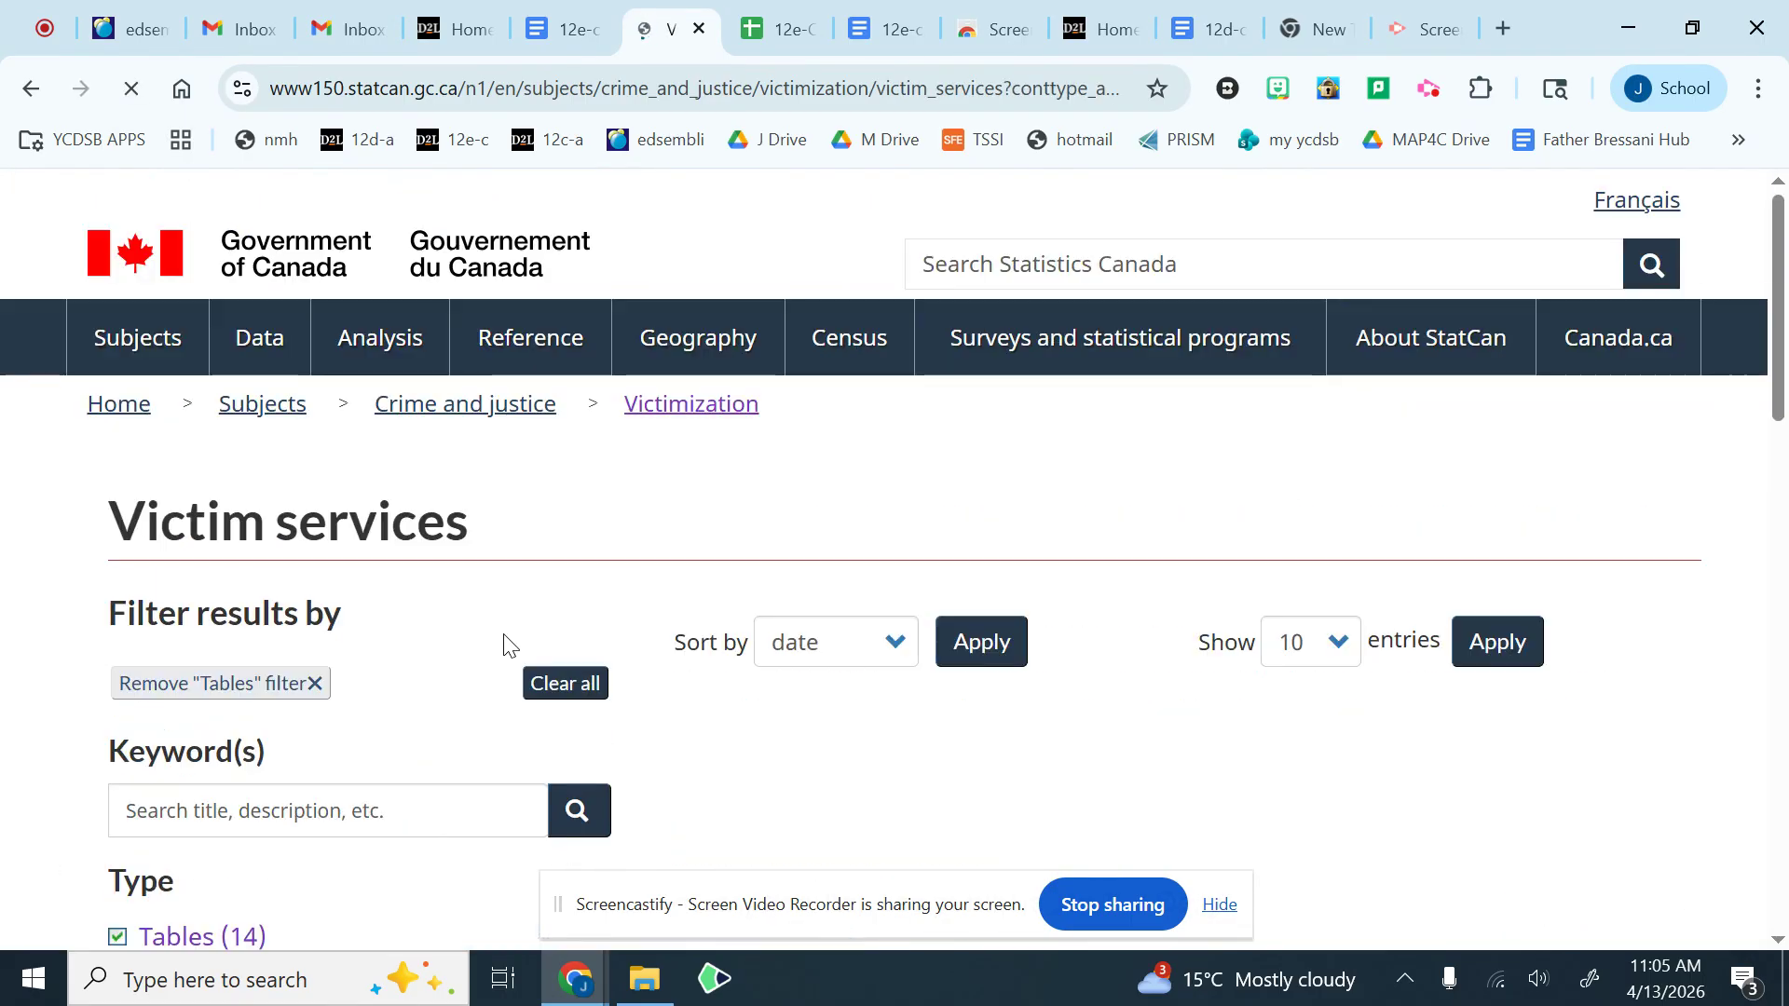
{"action": "scroll", "coordinate": [657, 720], "scroll_direction": "down", "scroll_amount": 6}
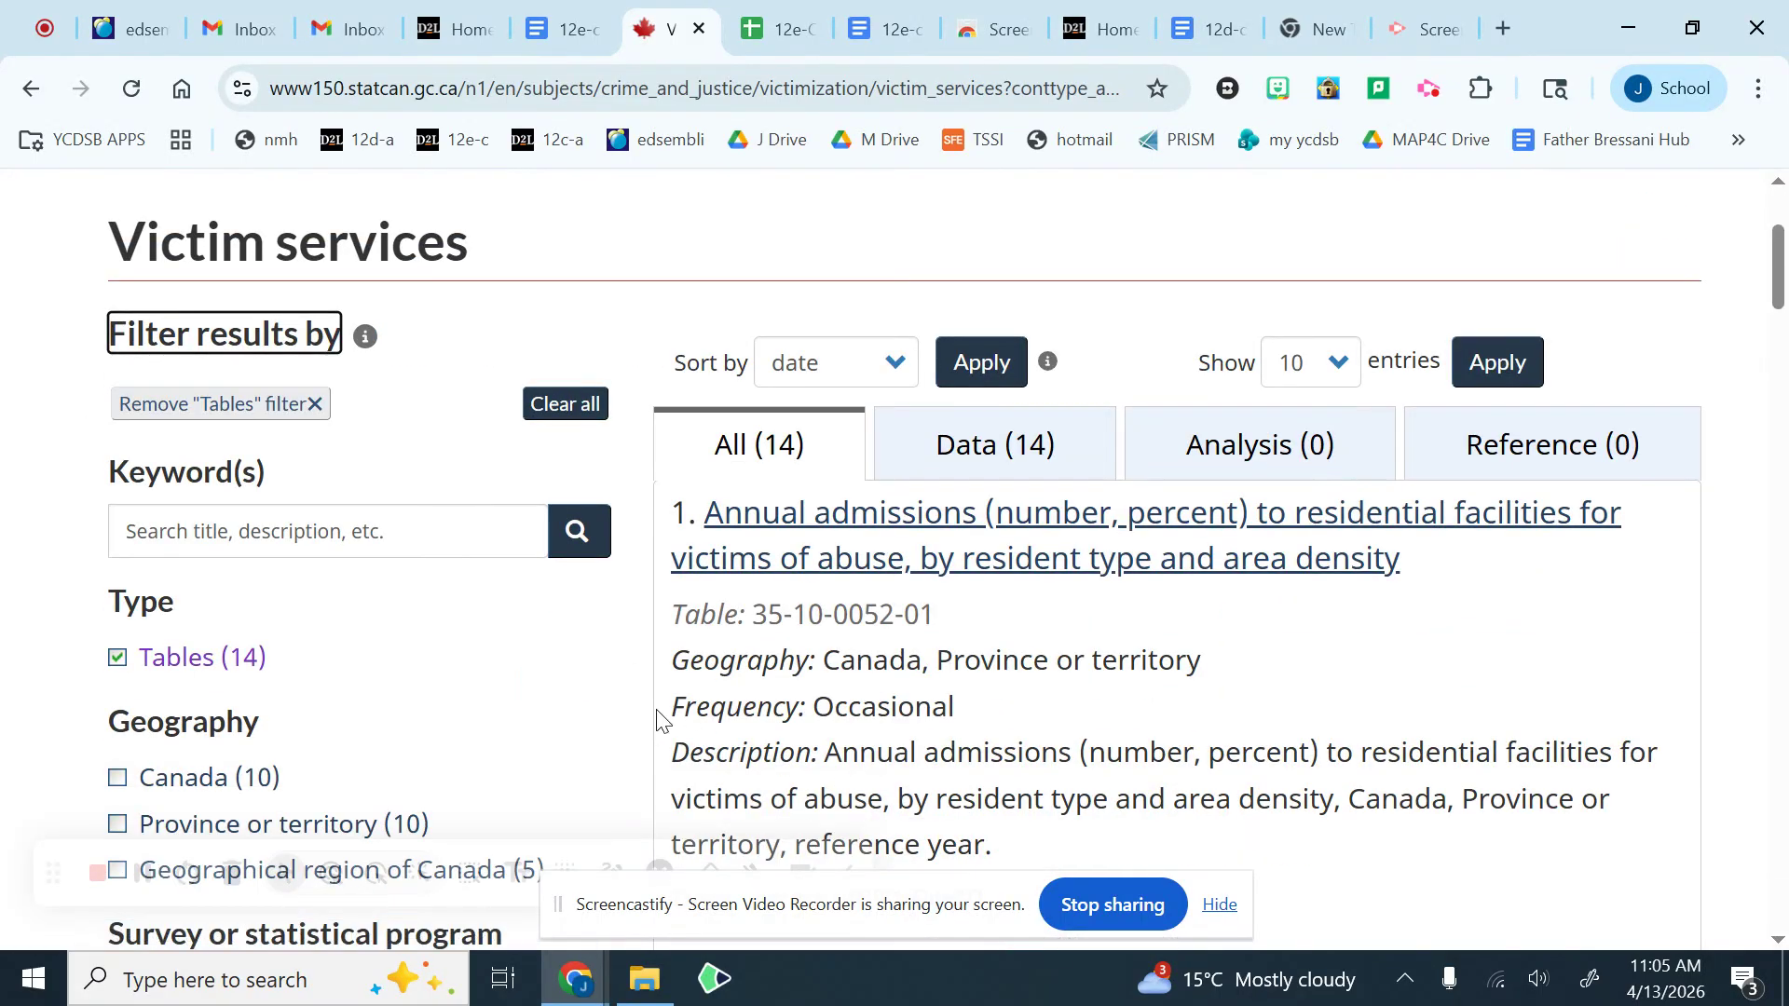
{"action": "scroll", "coordinate": [657, 719], "scroll_direction": "down", "scroll_amount": 9}
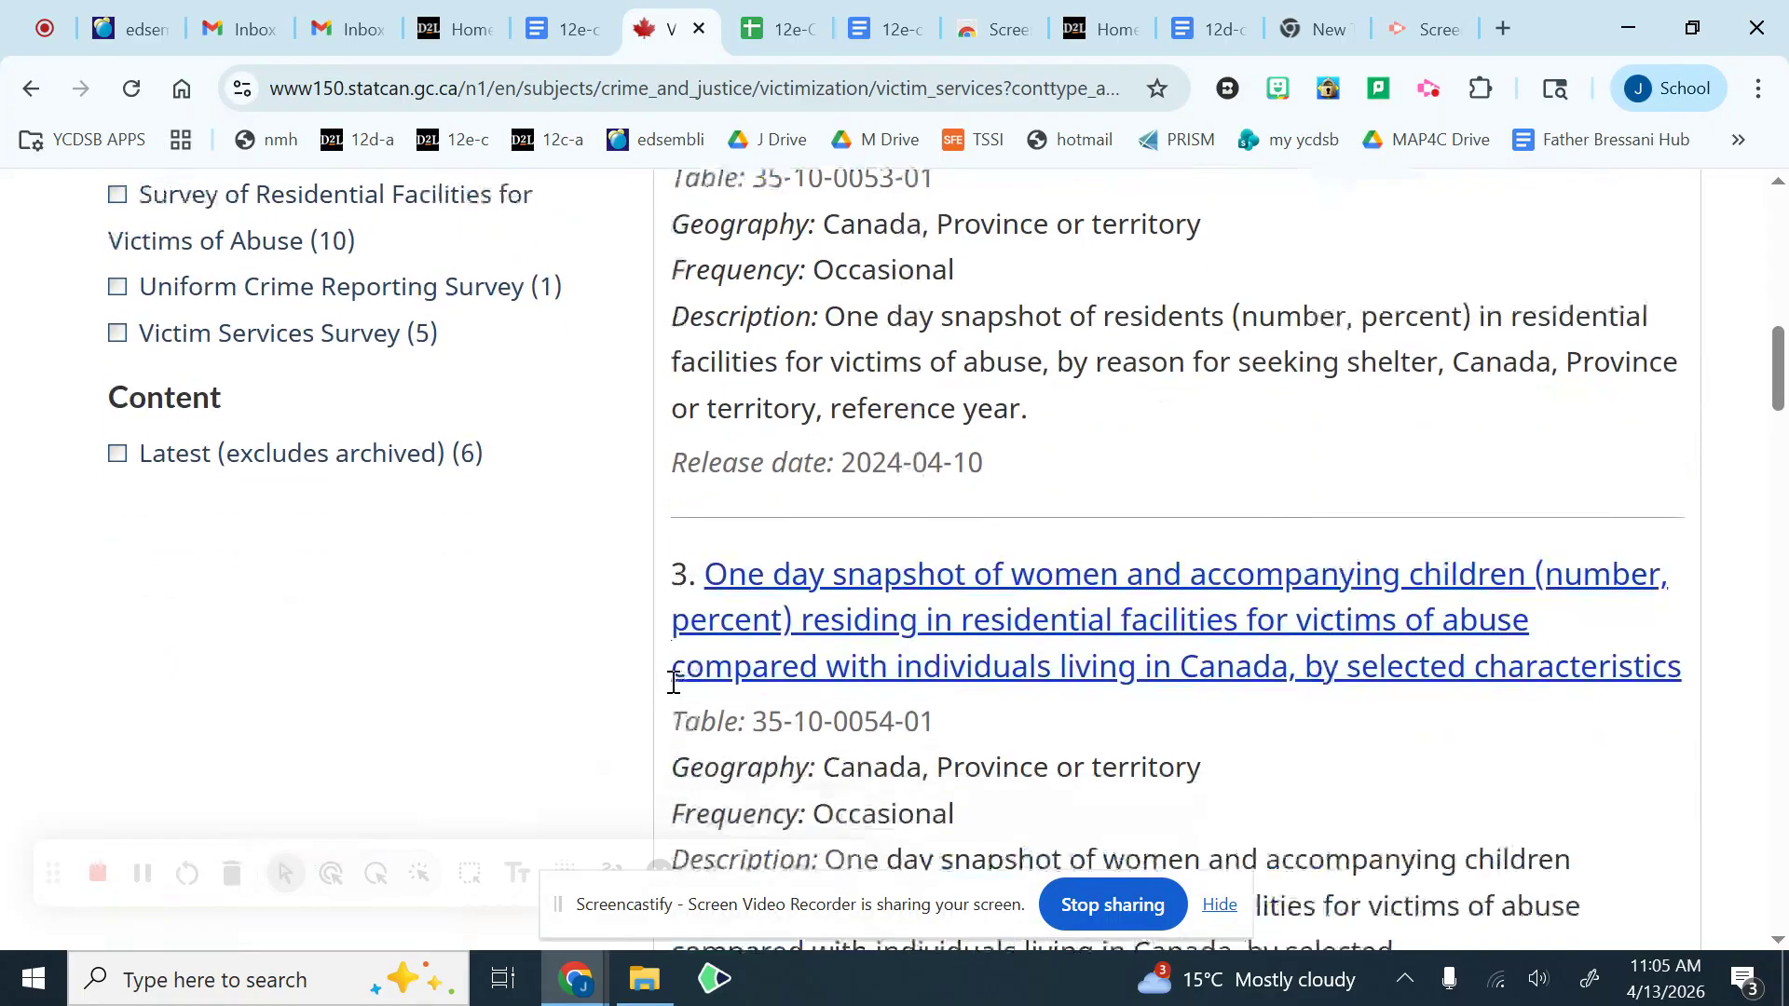
{"action": "scroll", "coordinate": [673, 683], "scroll_direction": "down", "scroll_amount": 18}
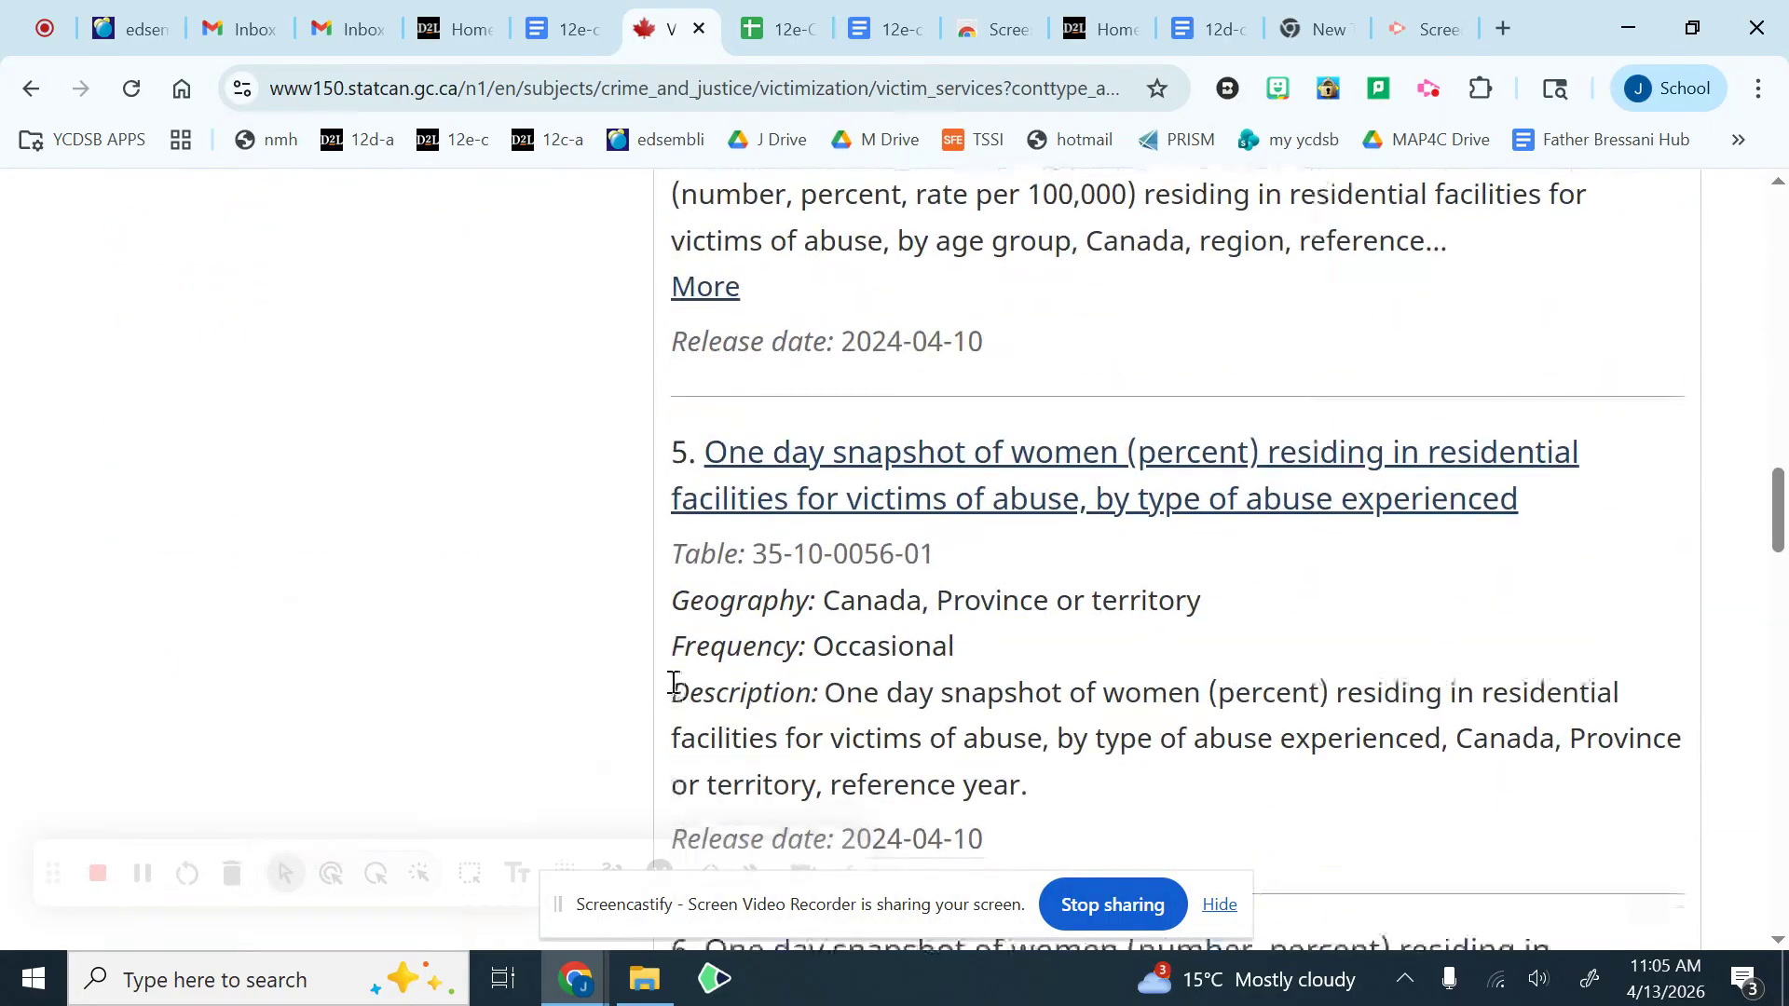
{"action": "scroll", "coordinate": [674, 683], "scroll_direction": "down", "scroll_amount": 6}
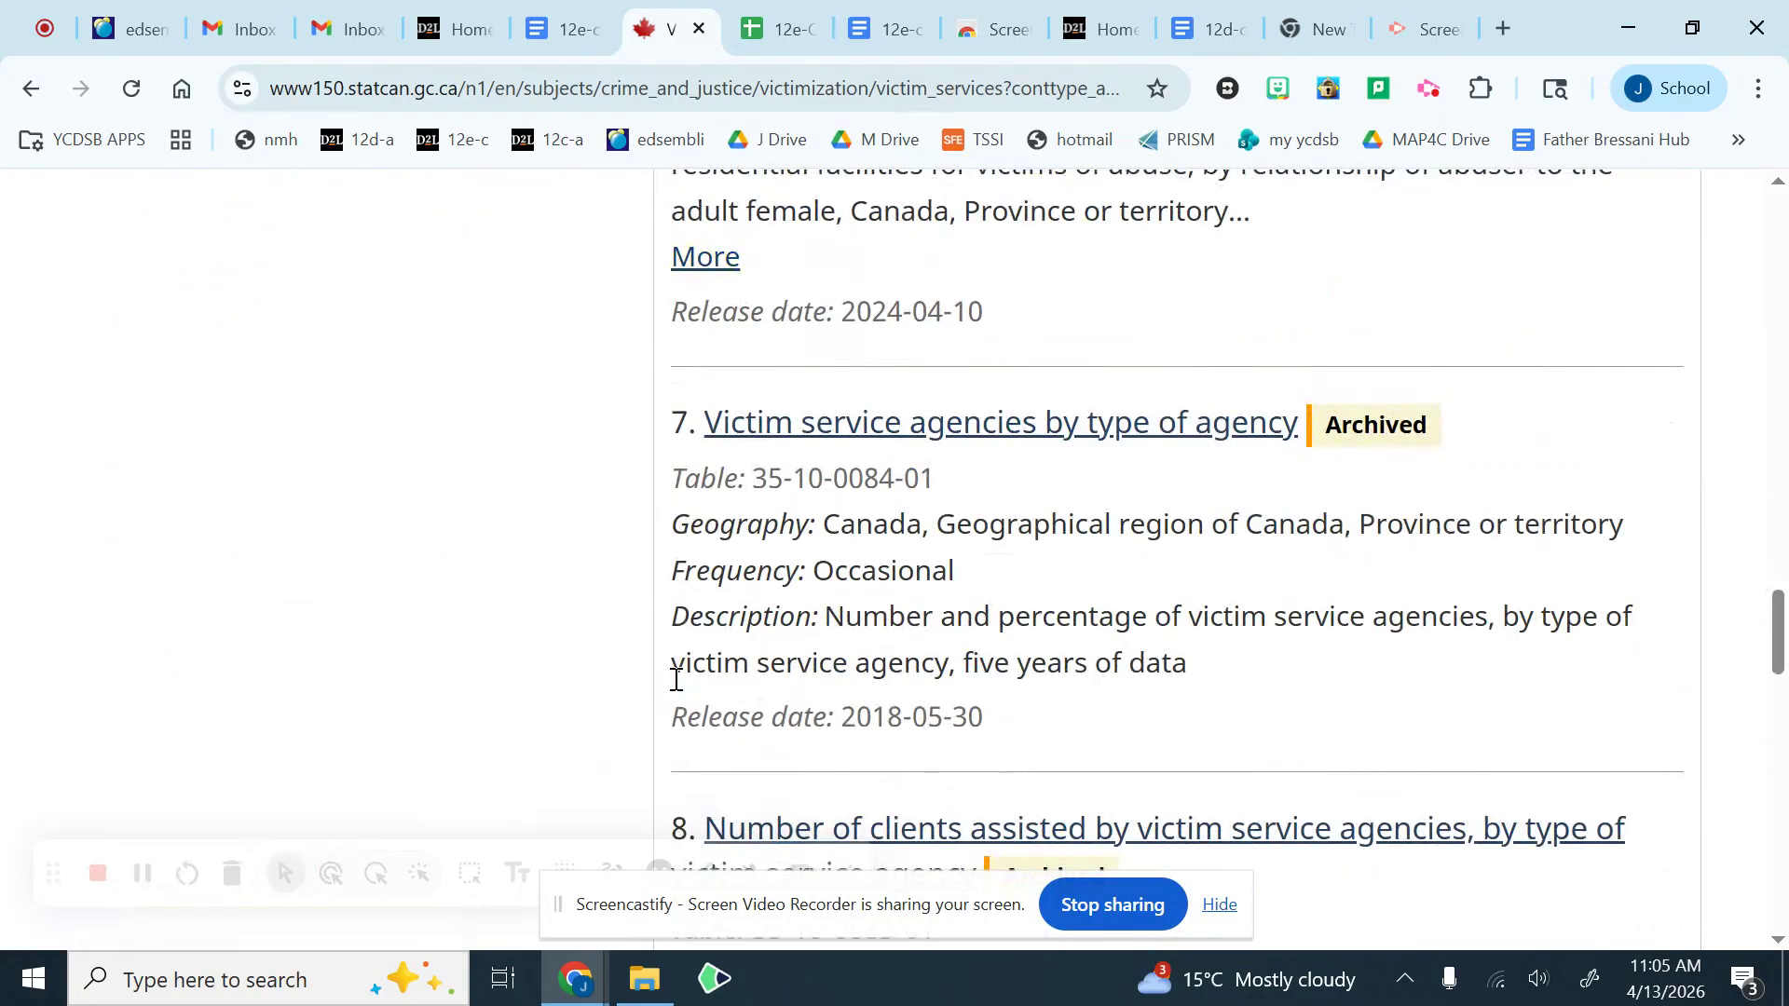
{"action": "scroll", "coordinate": [676, 687], "scroll_direction": "down", "scroll_amount": 6}
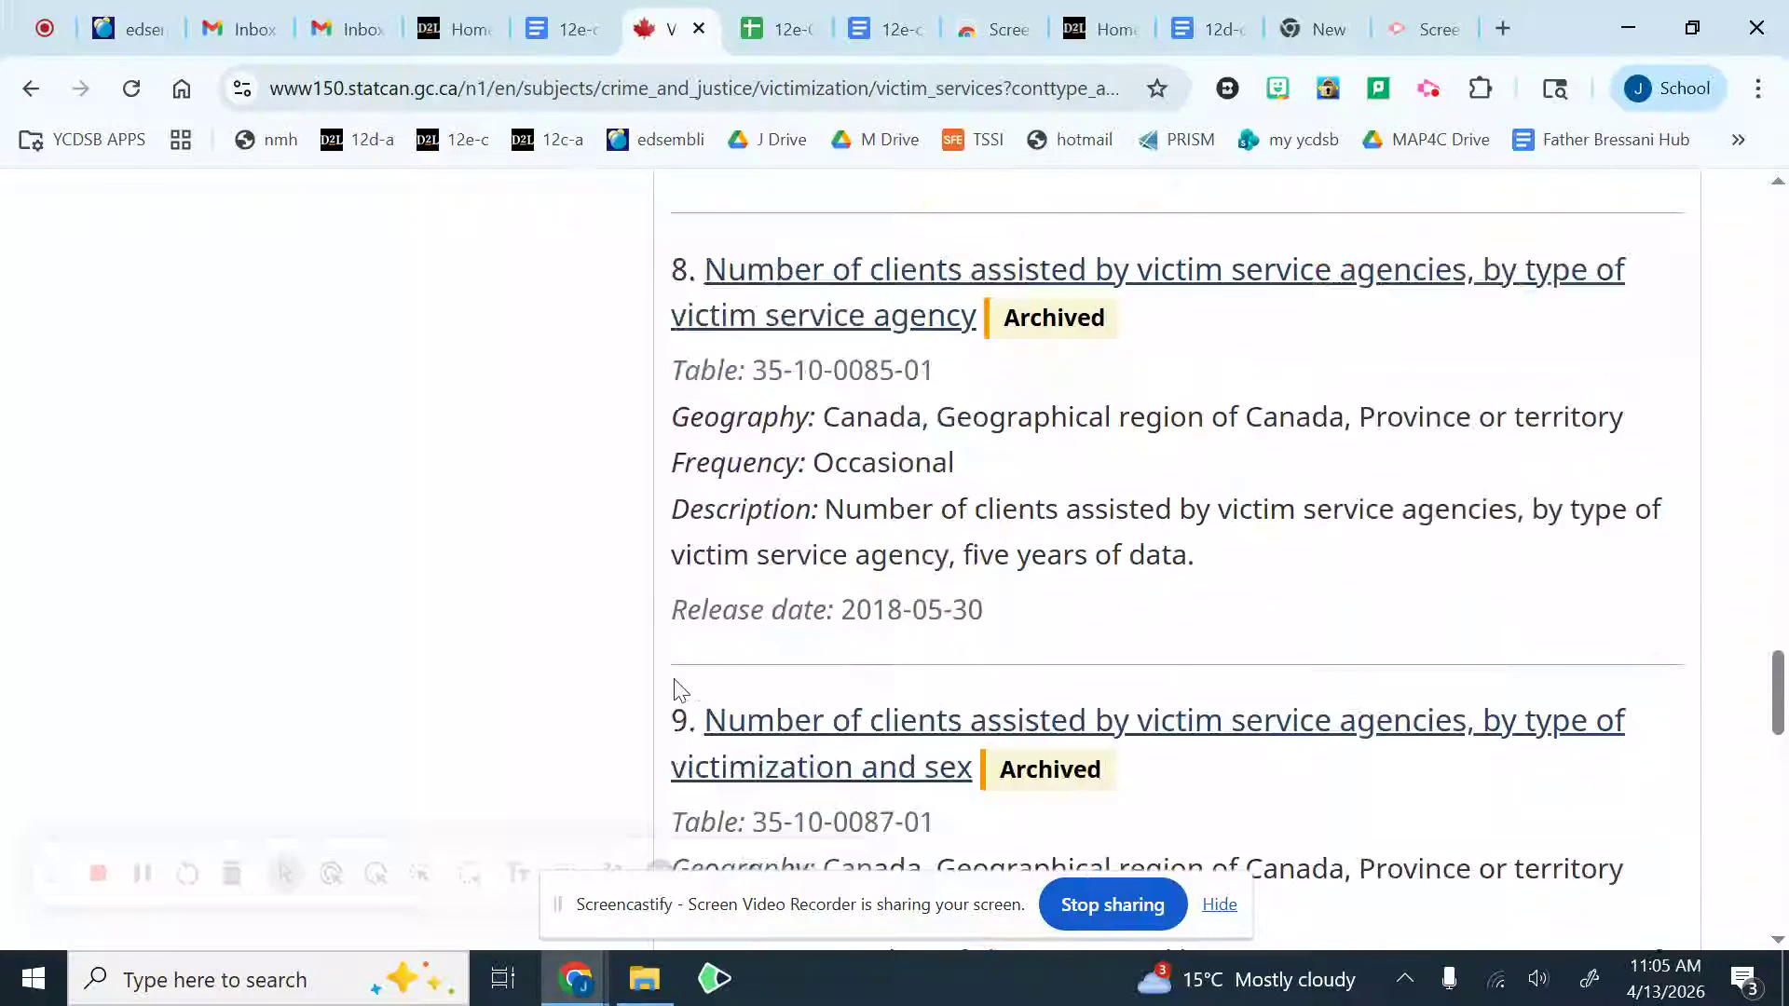
Step: Open the Agriculture and food subject from the main Subjects list and go to its Crop production topic
{"action": "scroll", "coordinate": [676, 687], "scroll_direction": "up", "scroll_amount": 20}
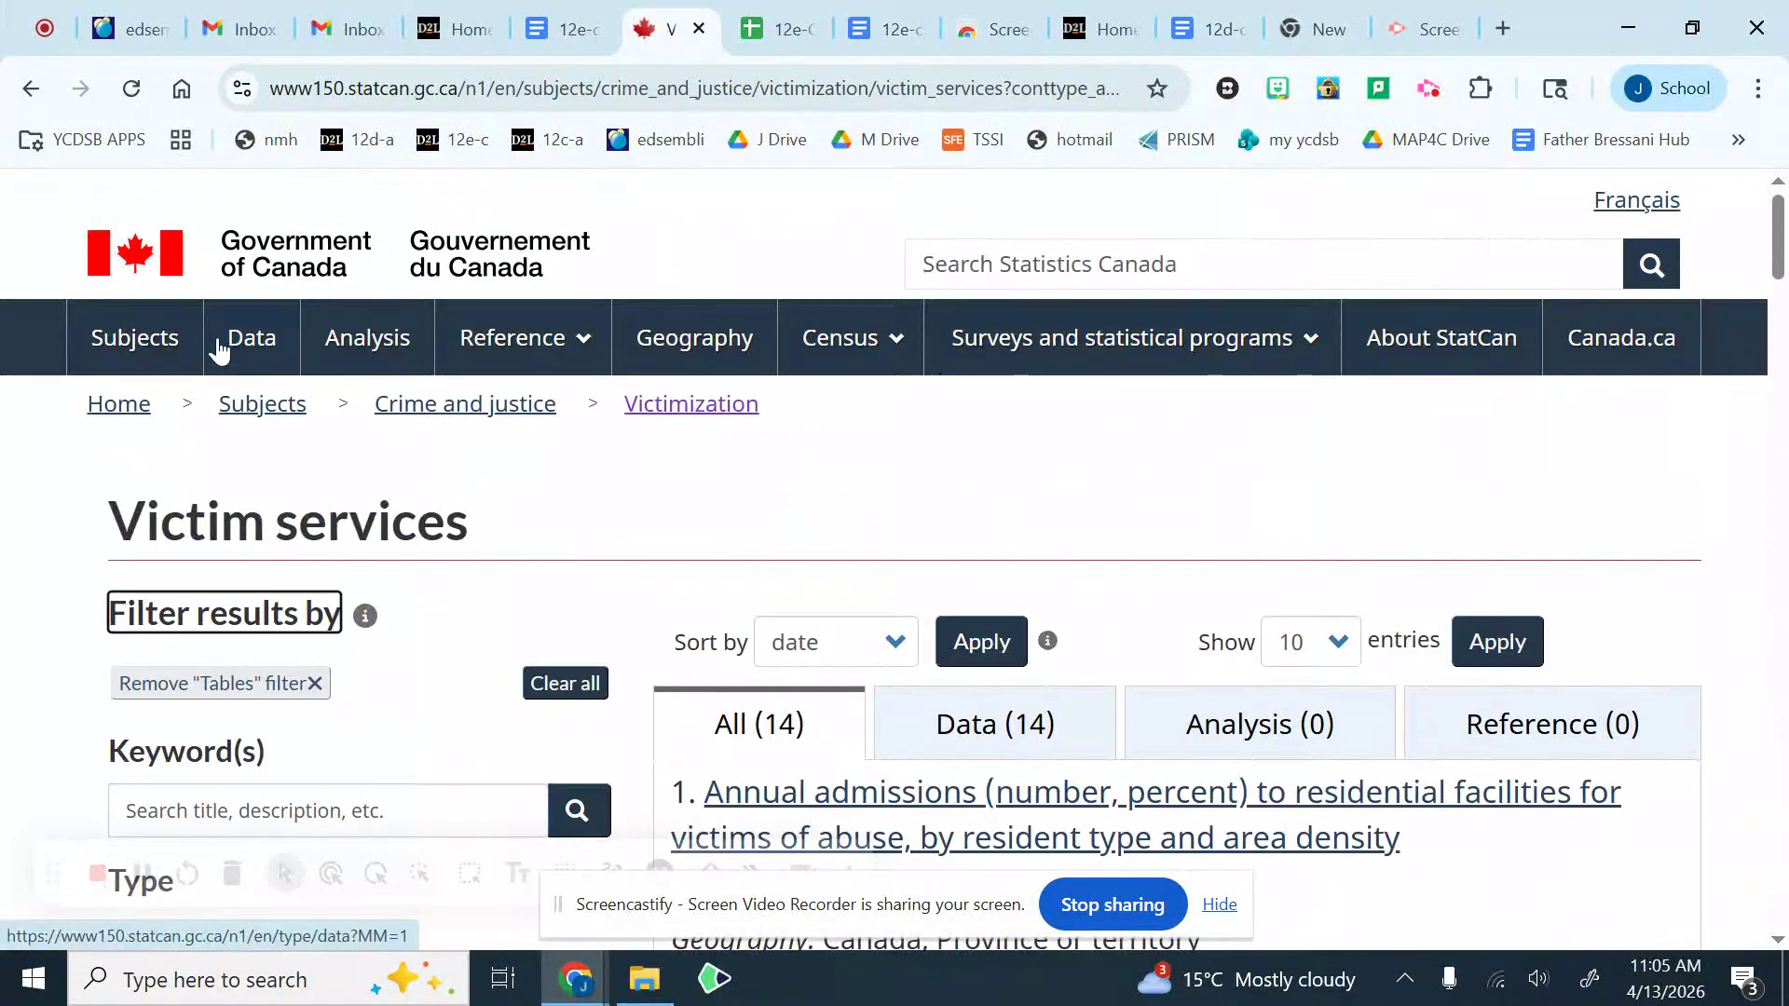
{"action": "left_click", "coordinate": [141, 347]}
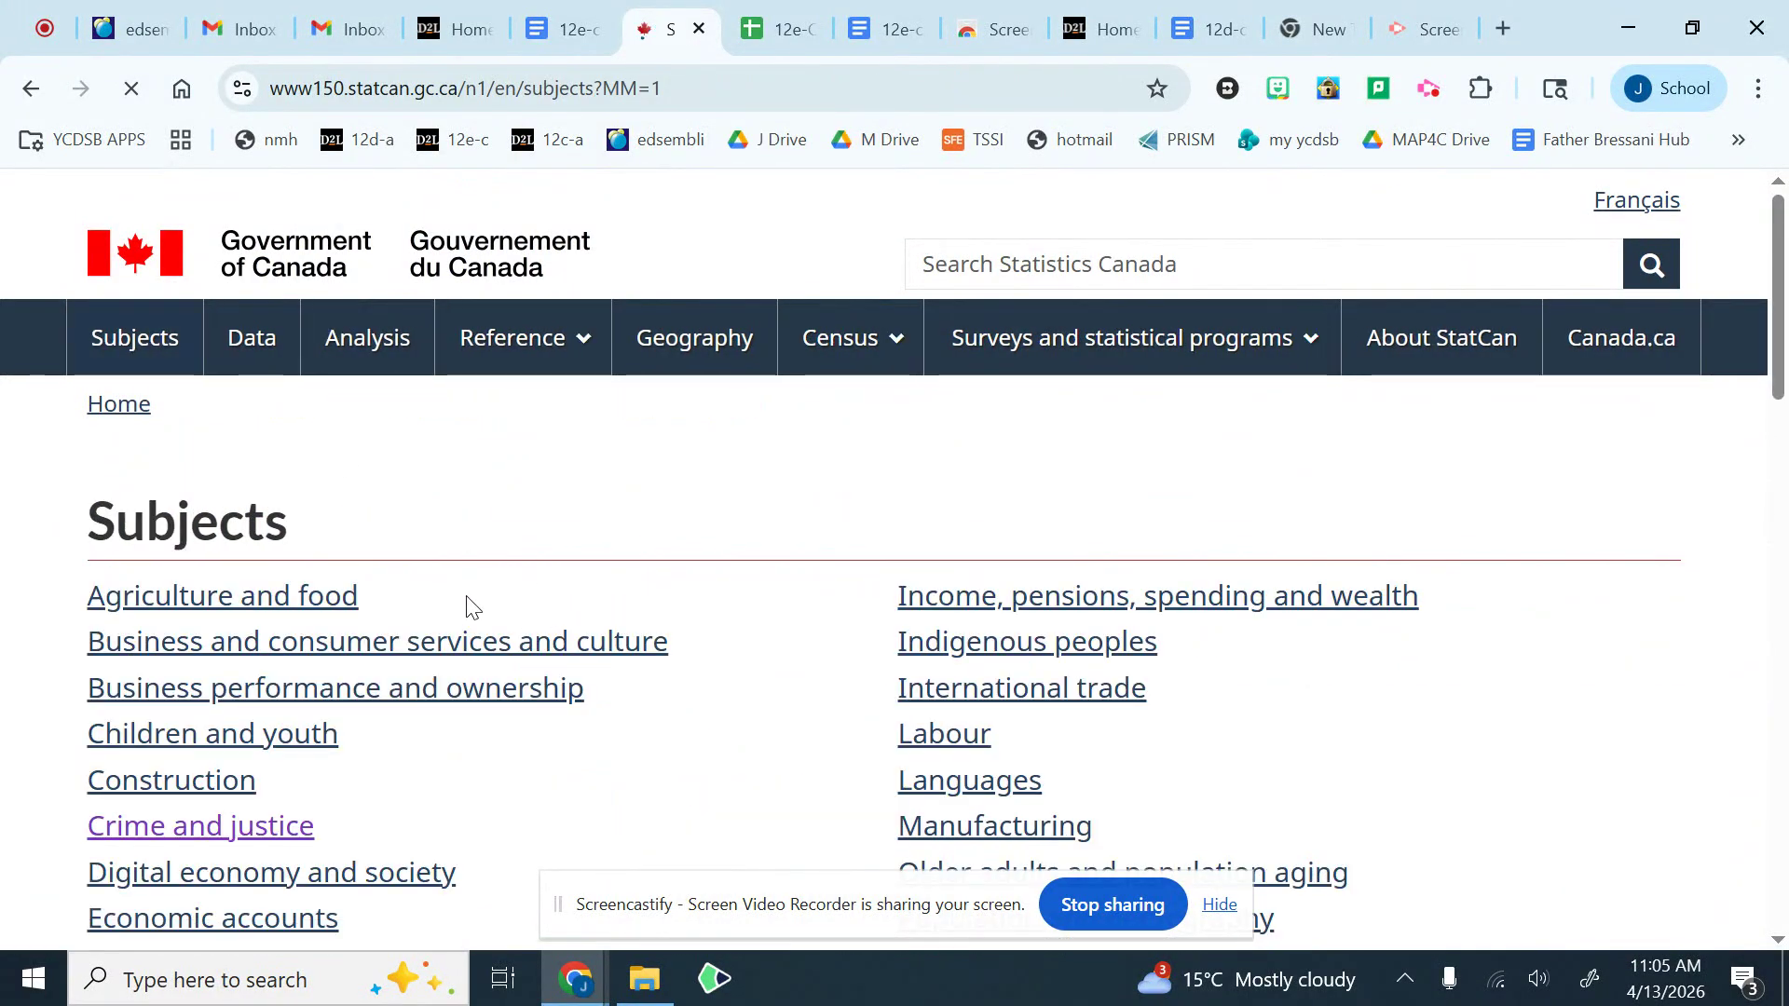
{"action": "left_click", "coordinate": [291, 599]}
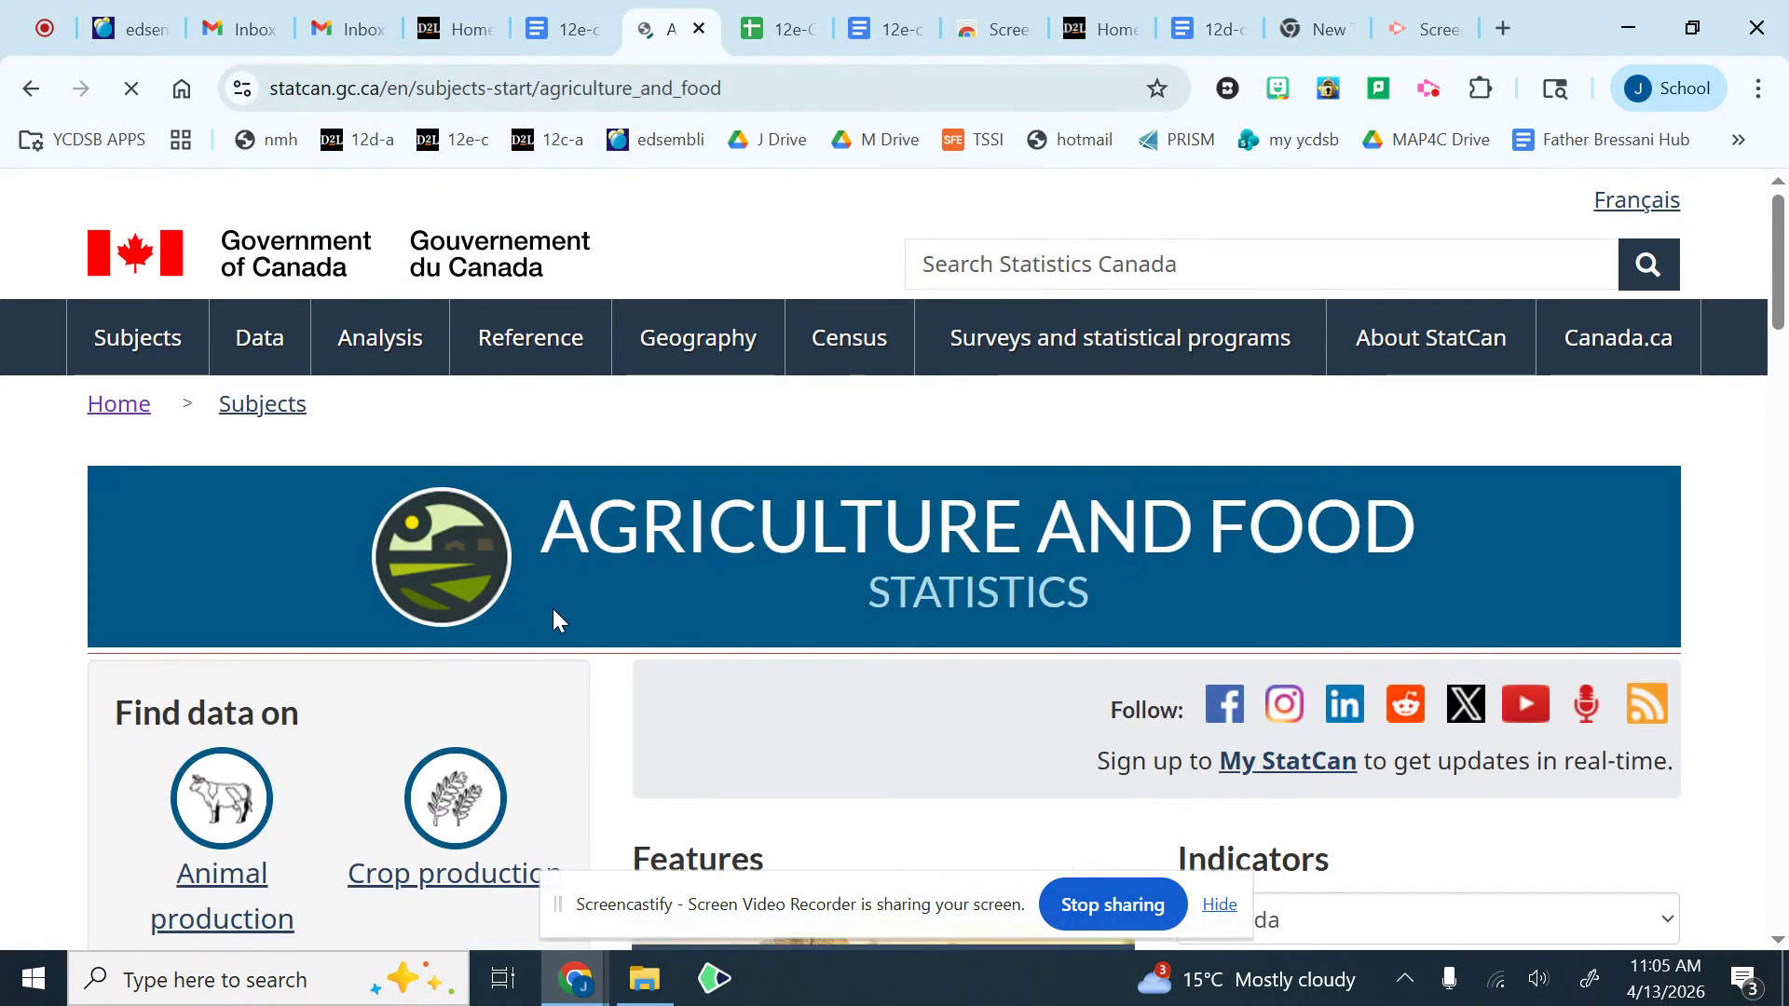
{"action": "scroll", "coordinate": [553, 617], "scroll_direction": "down", "scroll_amount": 9}
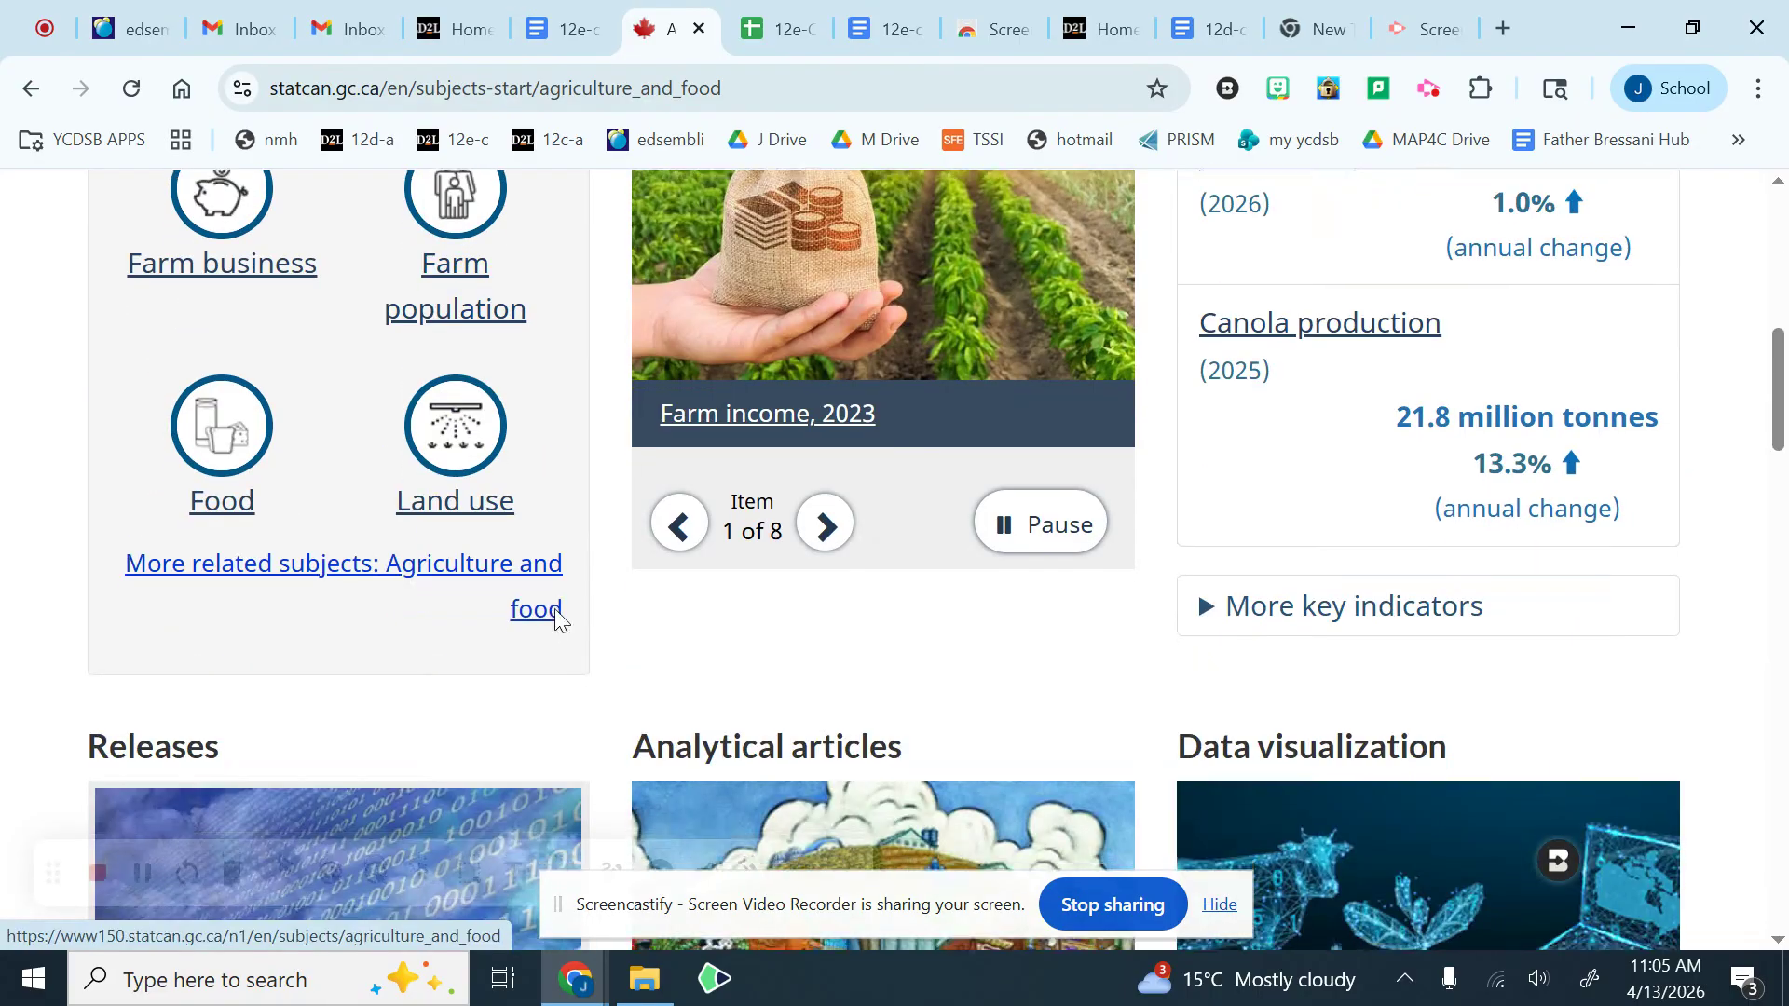
{"action": "scroll", "coordinate": [553, 607], "scroll_direction": "down", "scroll_amount": 3}
{"action": "scroll", "coordinate": [569, 612], "scroll_direction": "up", "scroll_amount": 7}
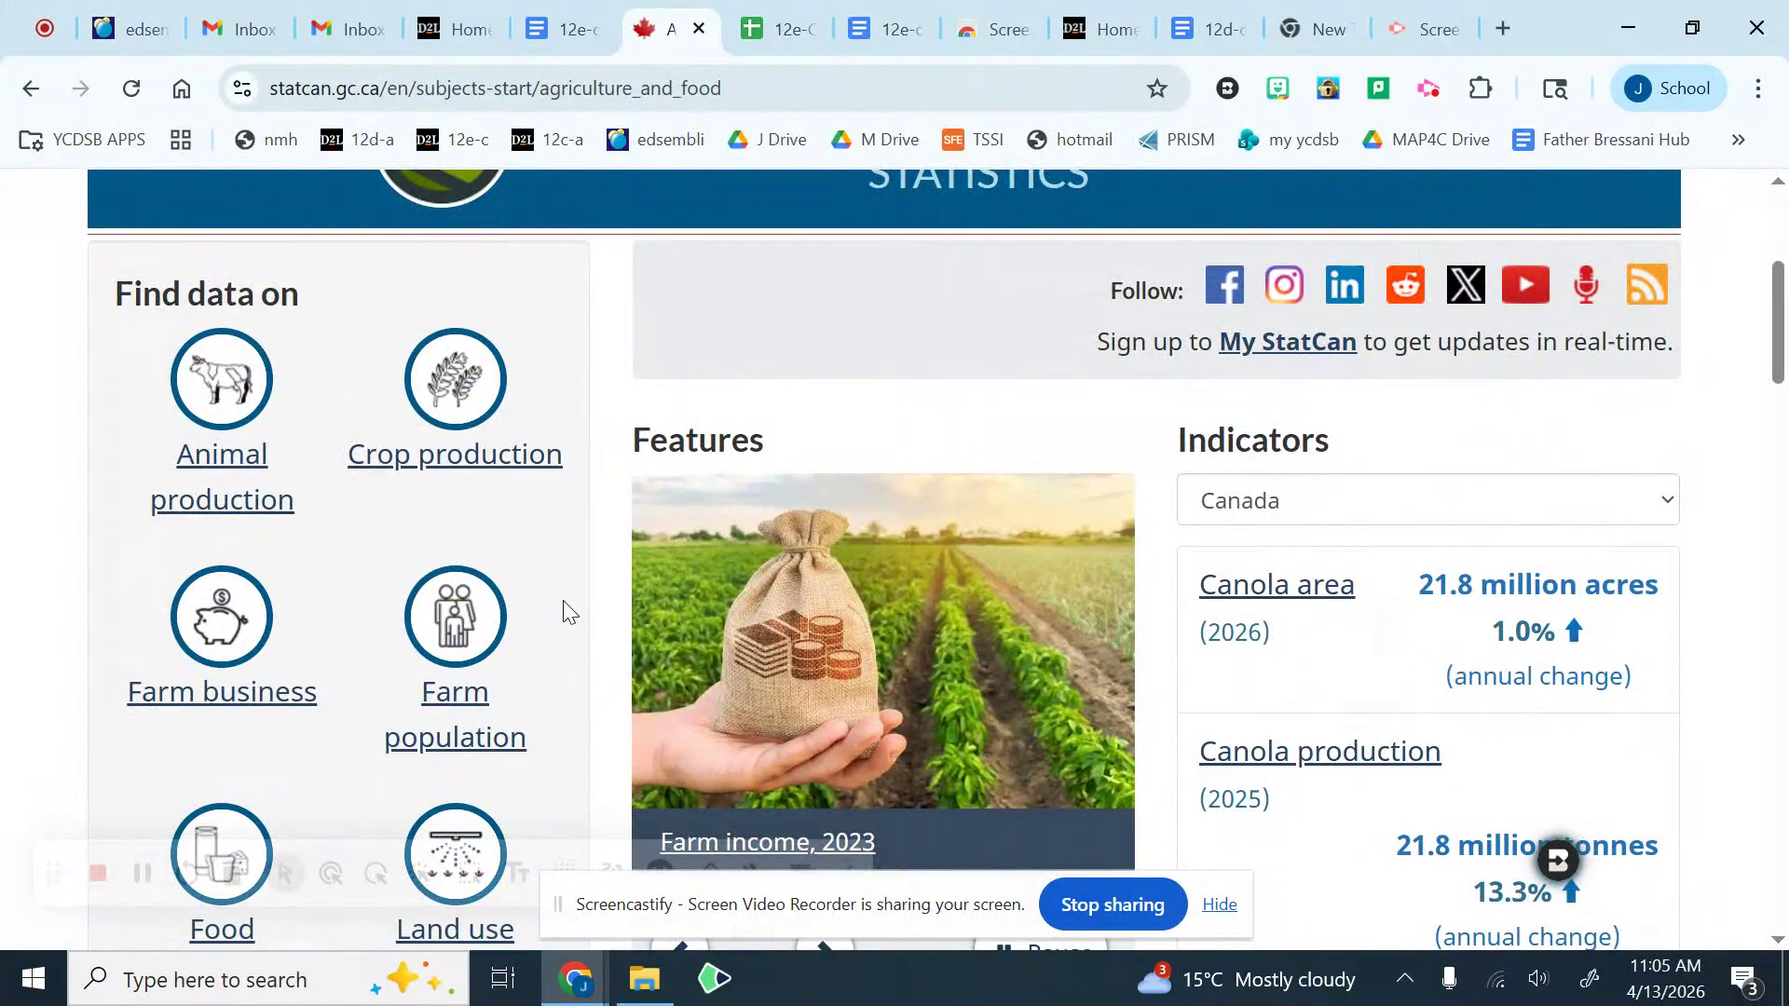
{"action": "left_click", "coordinate": [468, 378]}
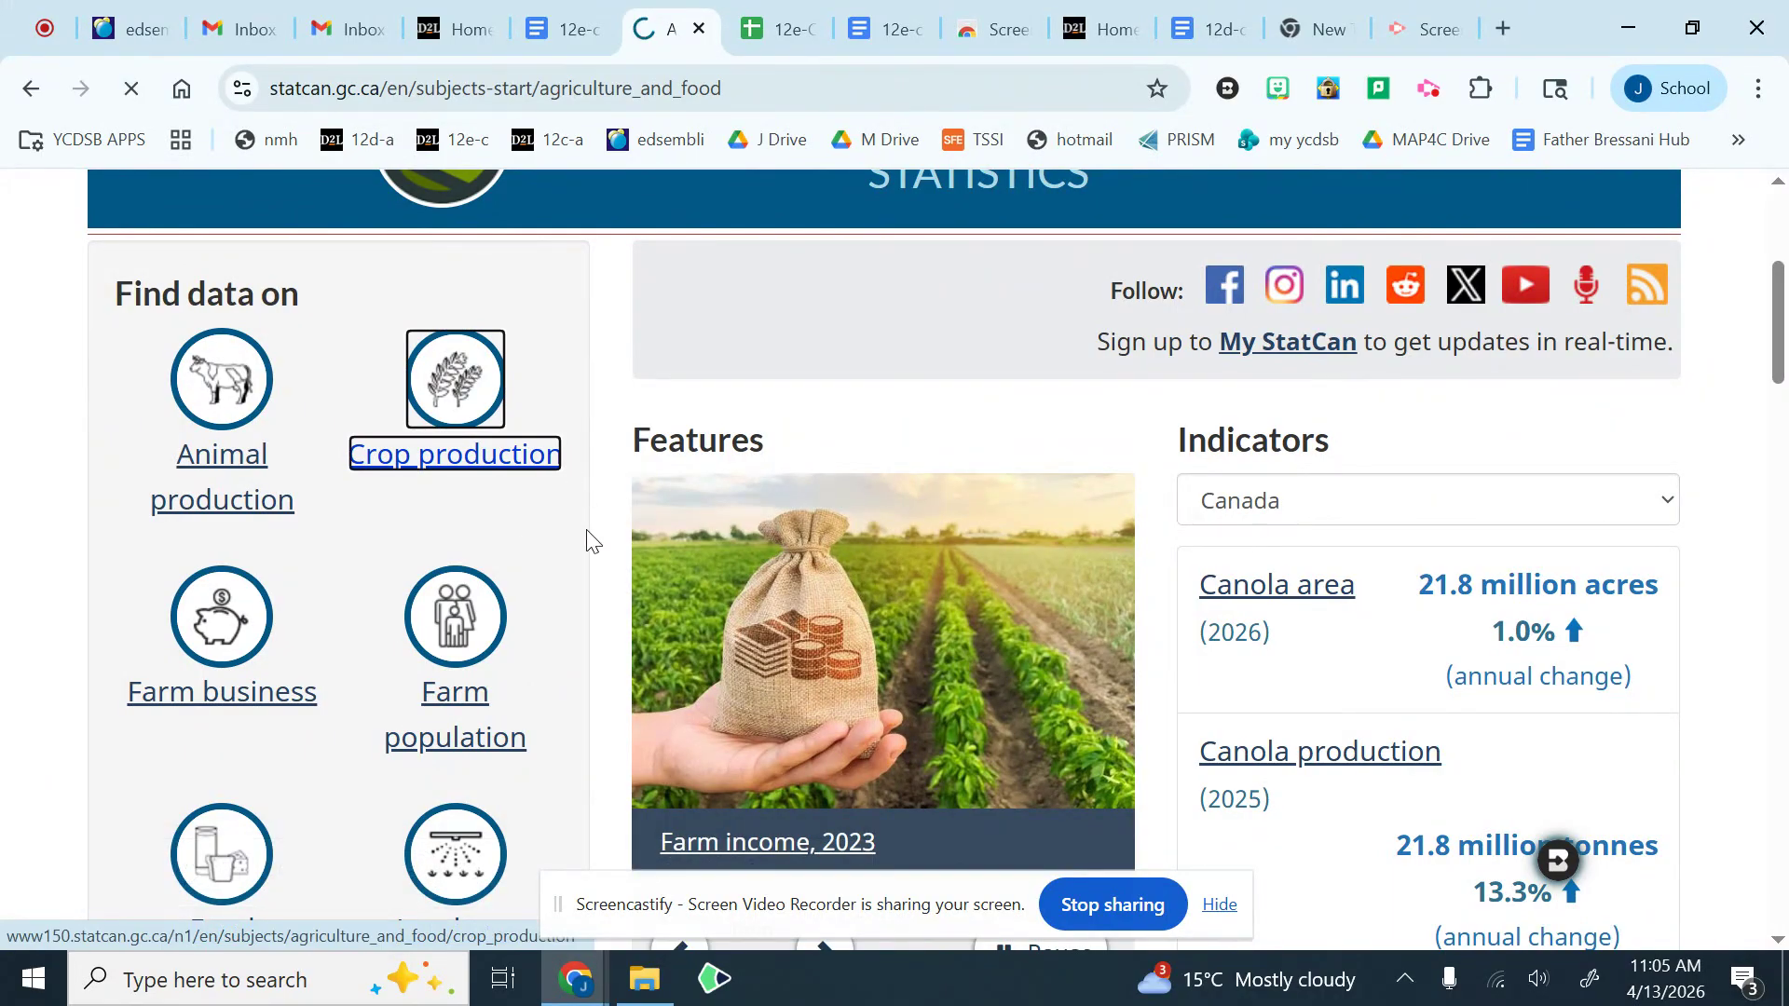
Step: Check the result types offered under the Fruits, berries and nuts subtopic and return to Crop production
{"action": "scroll", "coordinate": [550, 550], "scroll_direction": "down", "scroll_amount": 3}
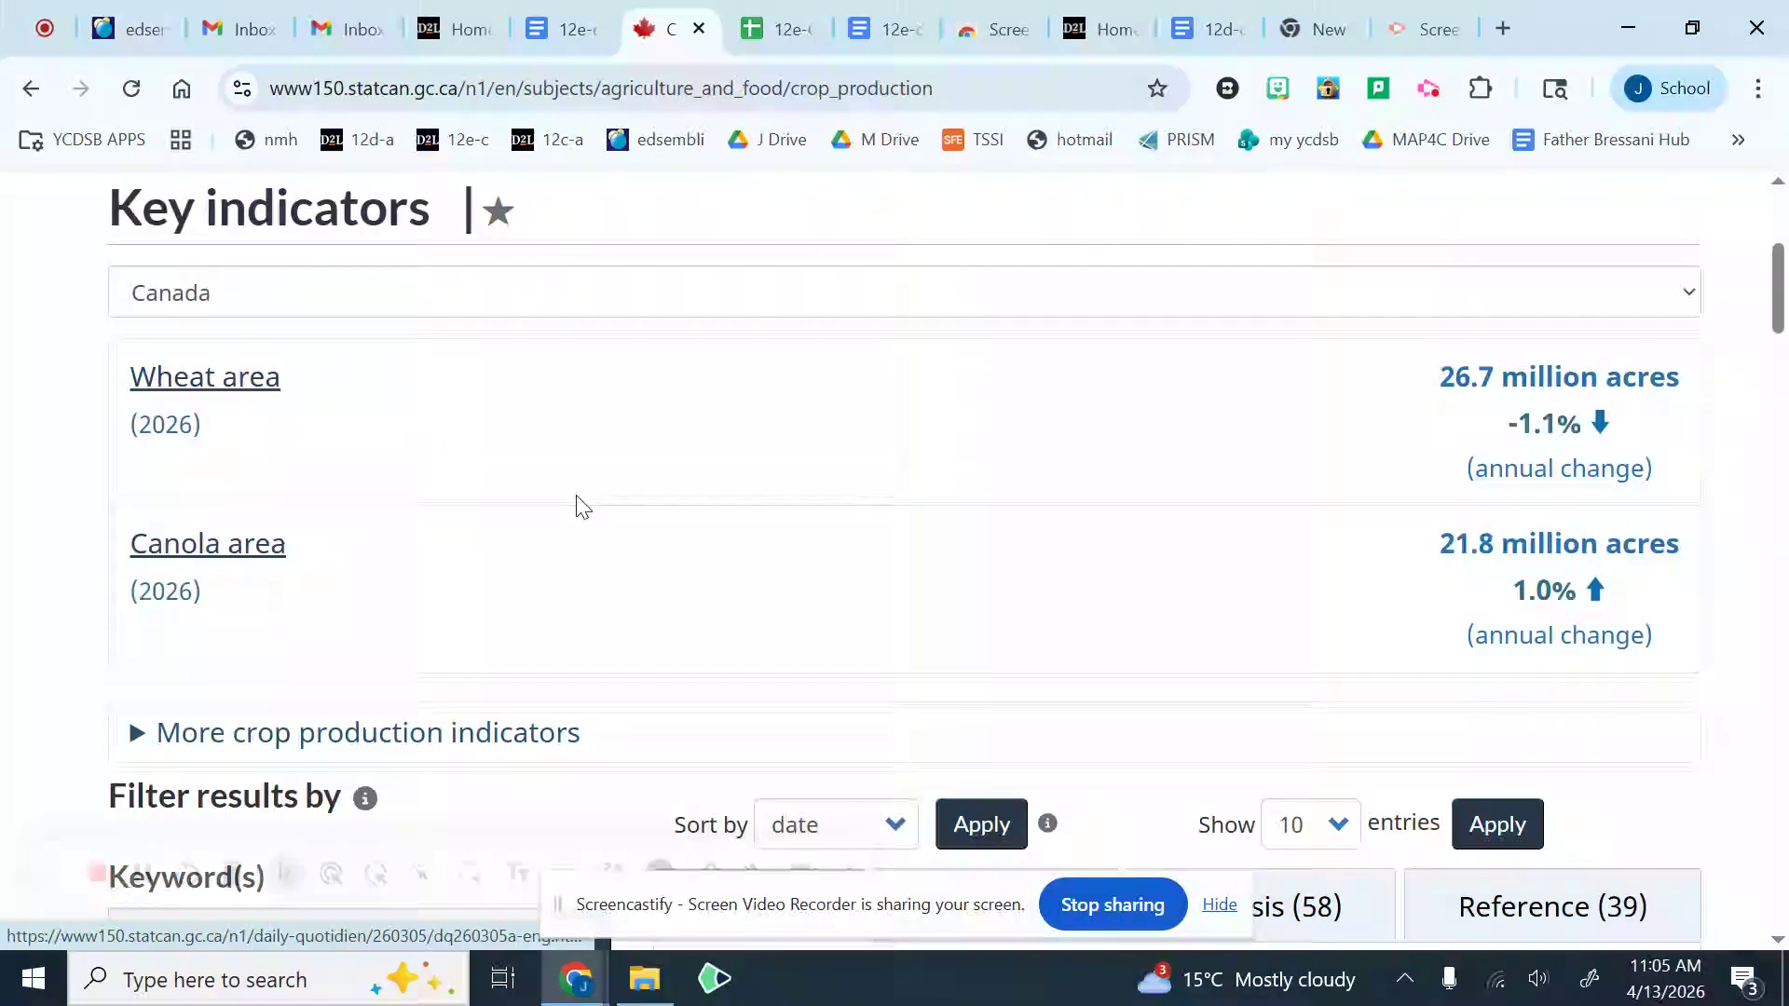
{"action": "scroll", "coordinate": [579, 507], "scroll_direction": "down", "scroll_amount": 9}
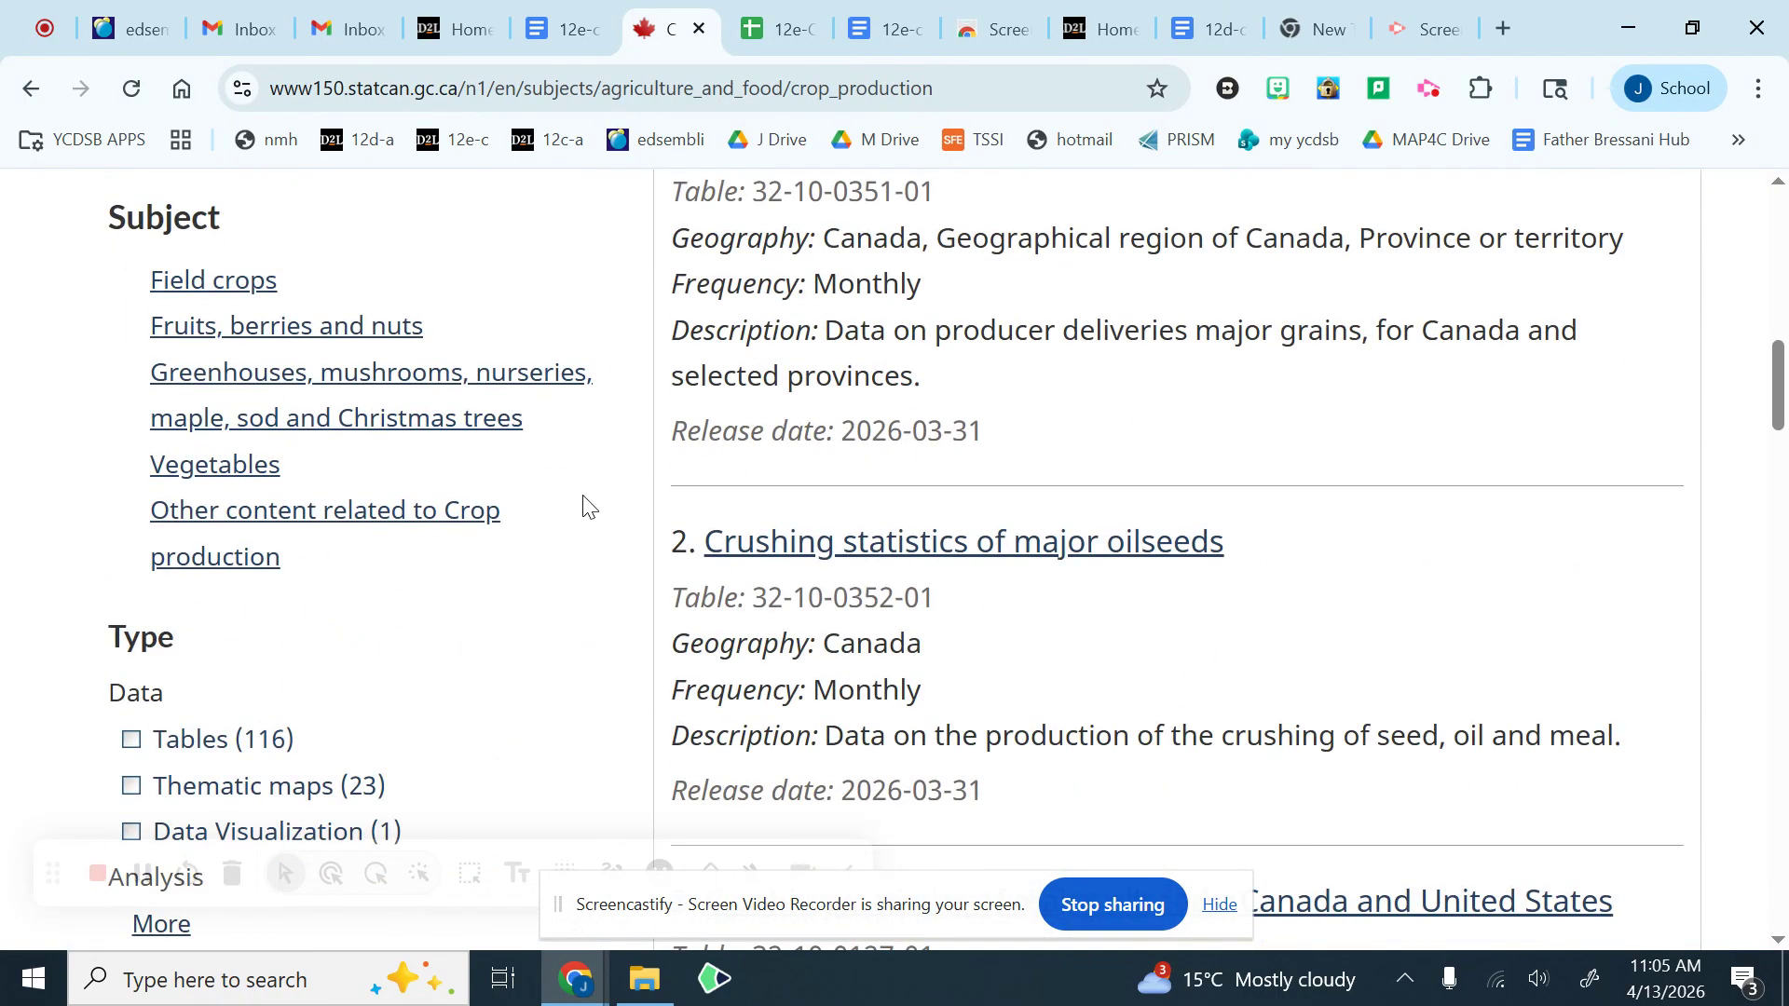
{"action": "left_click", "coordinate": [275, 331]}
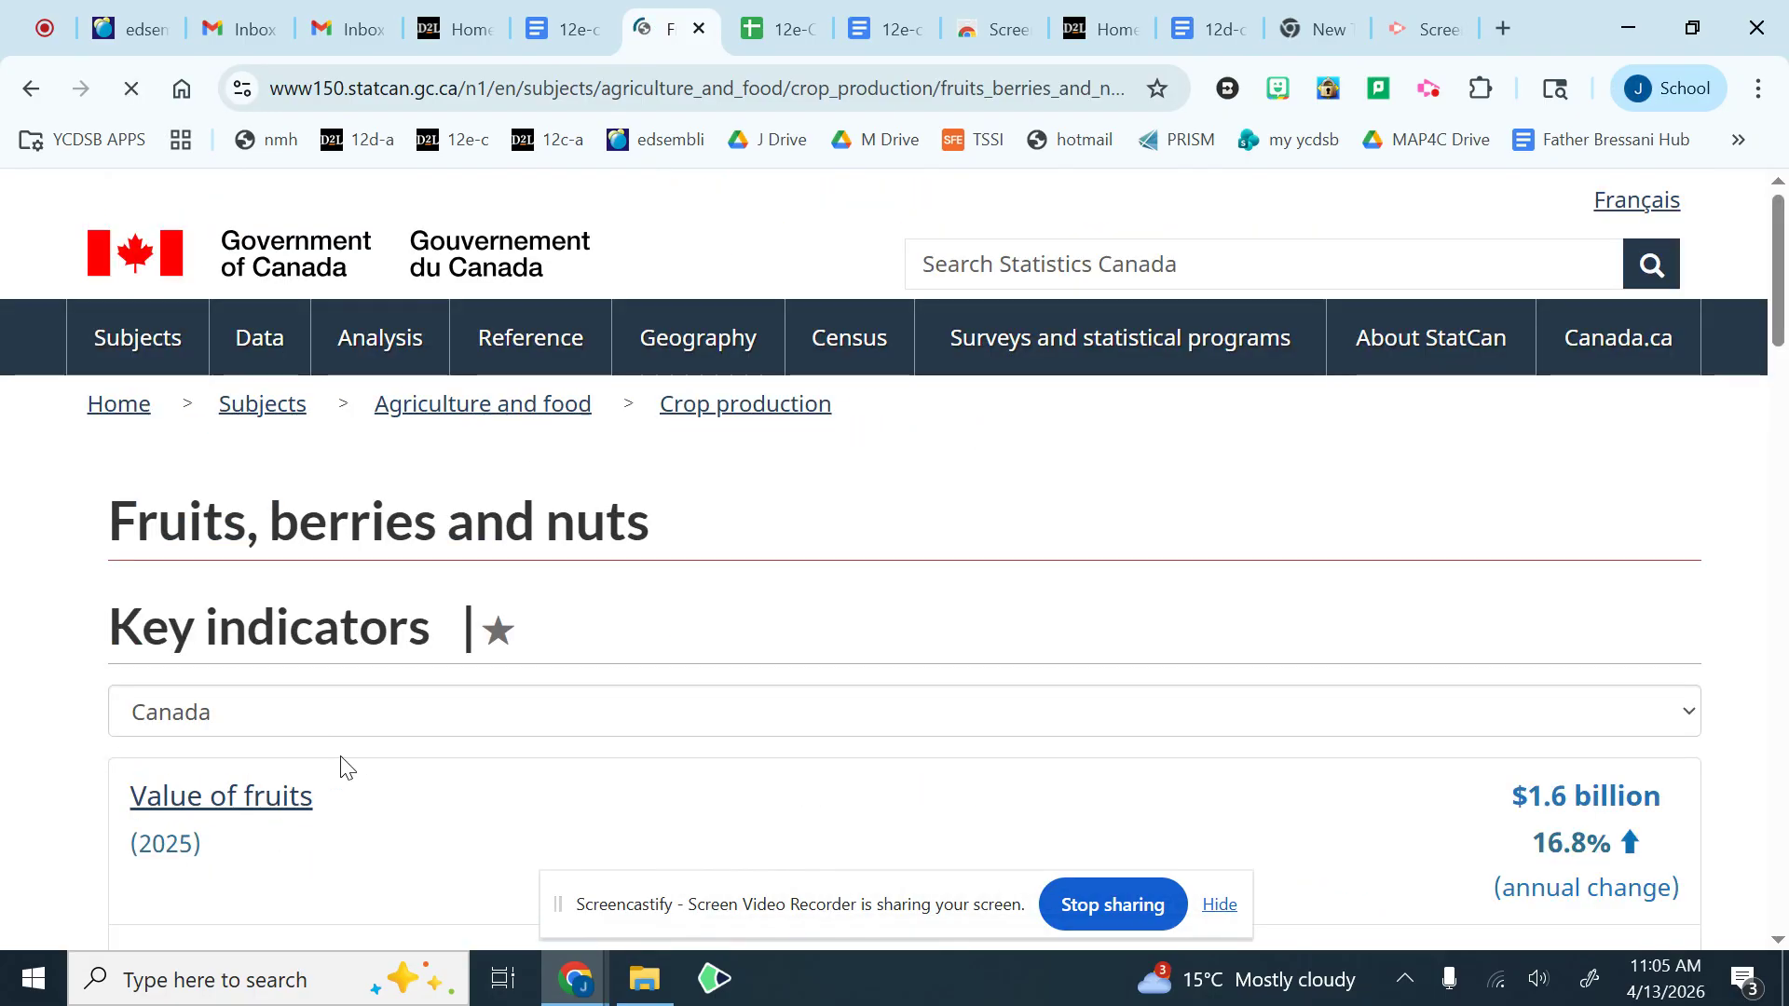
{"action": "scroll", "coordinate": [363, 745], "scroll_direction": "down", "scroll_amount": 6}
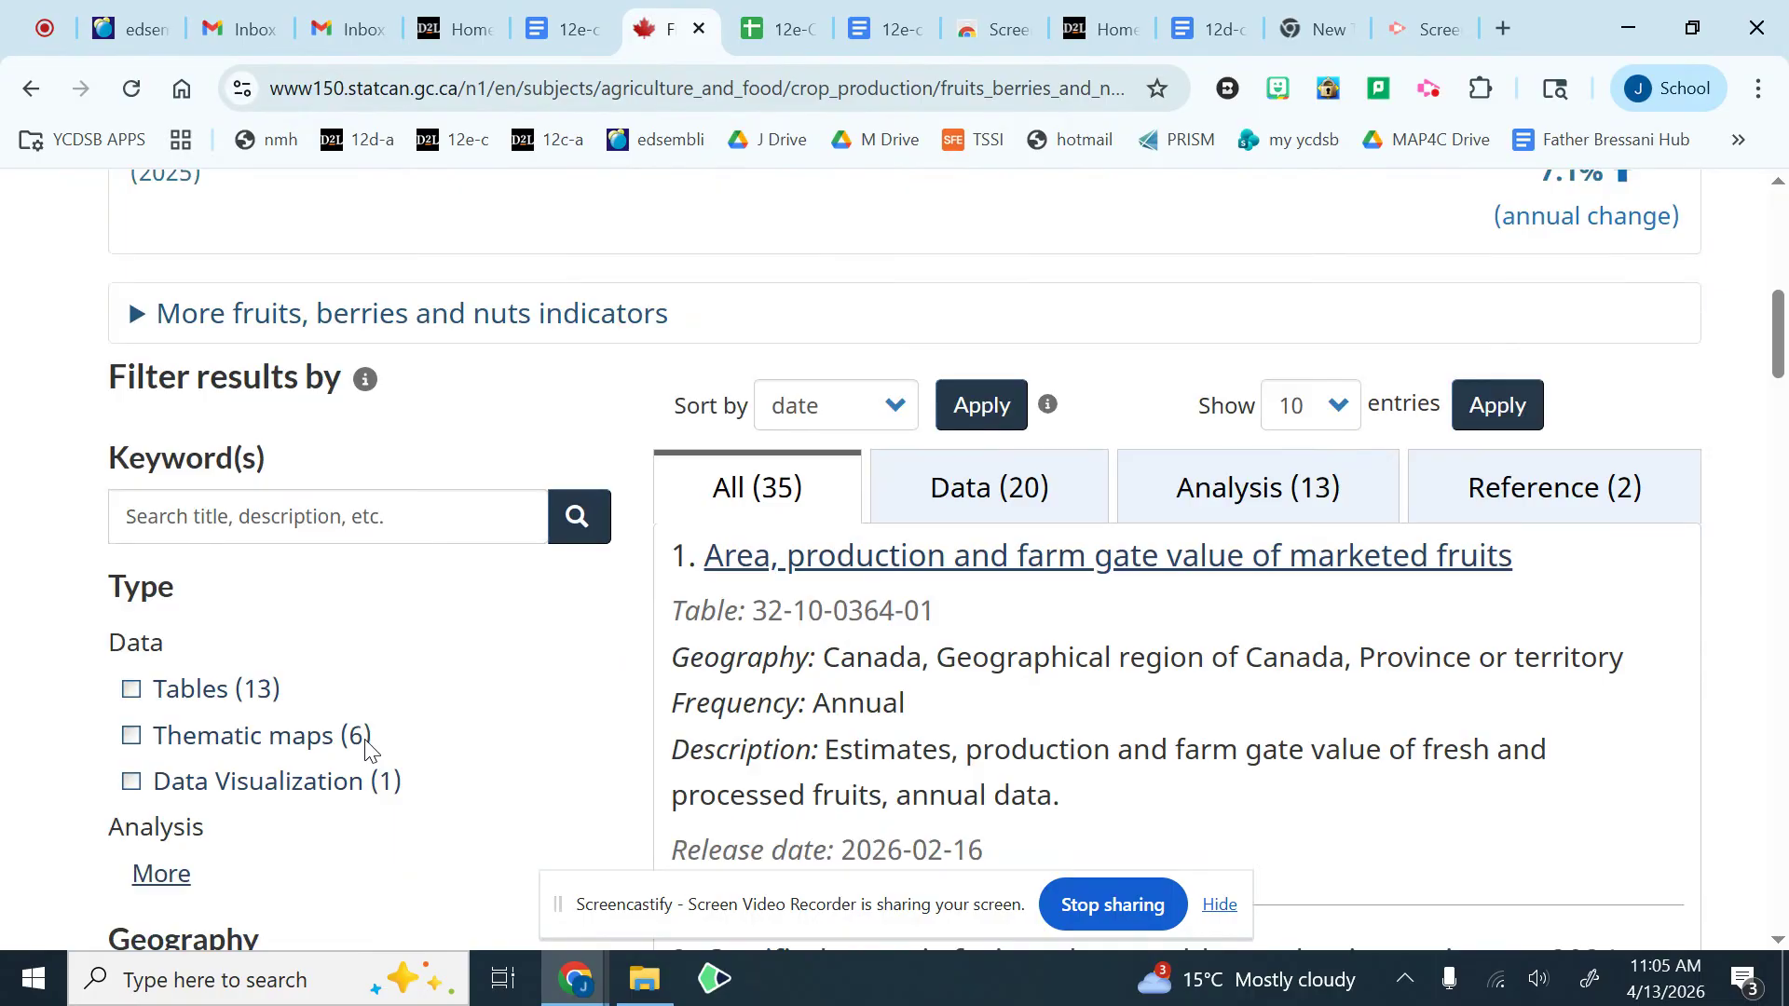
{"action": "left_click", "coordinate": [29, 90]}
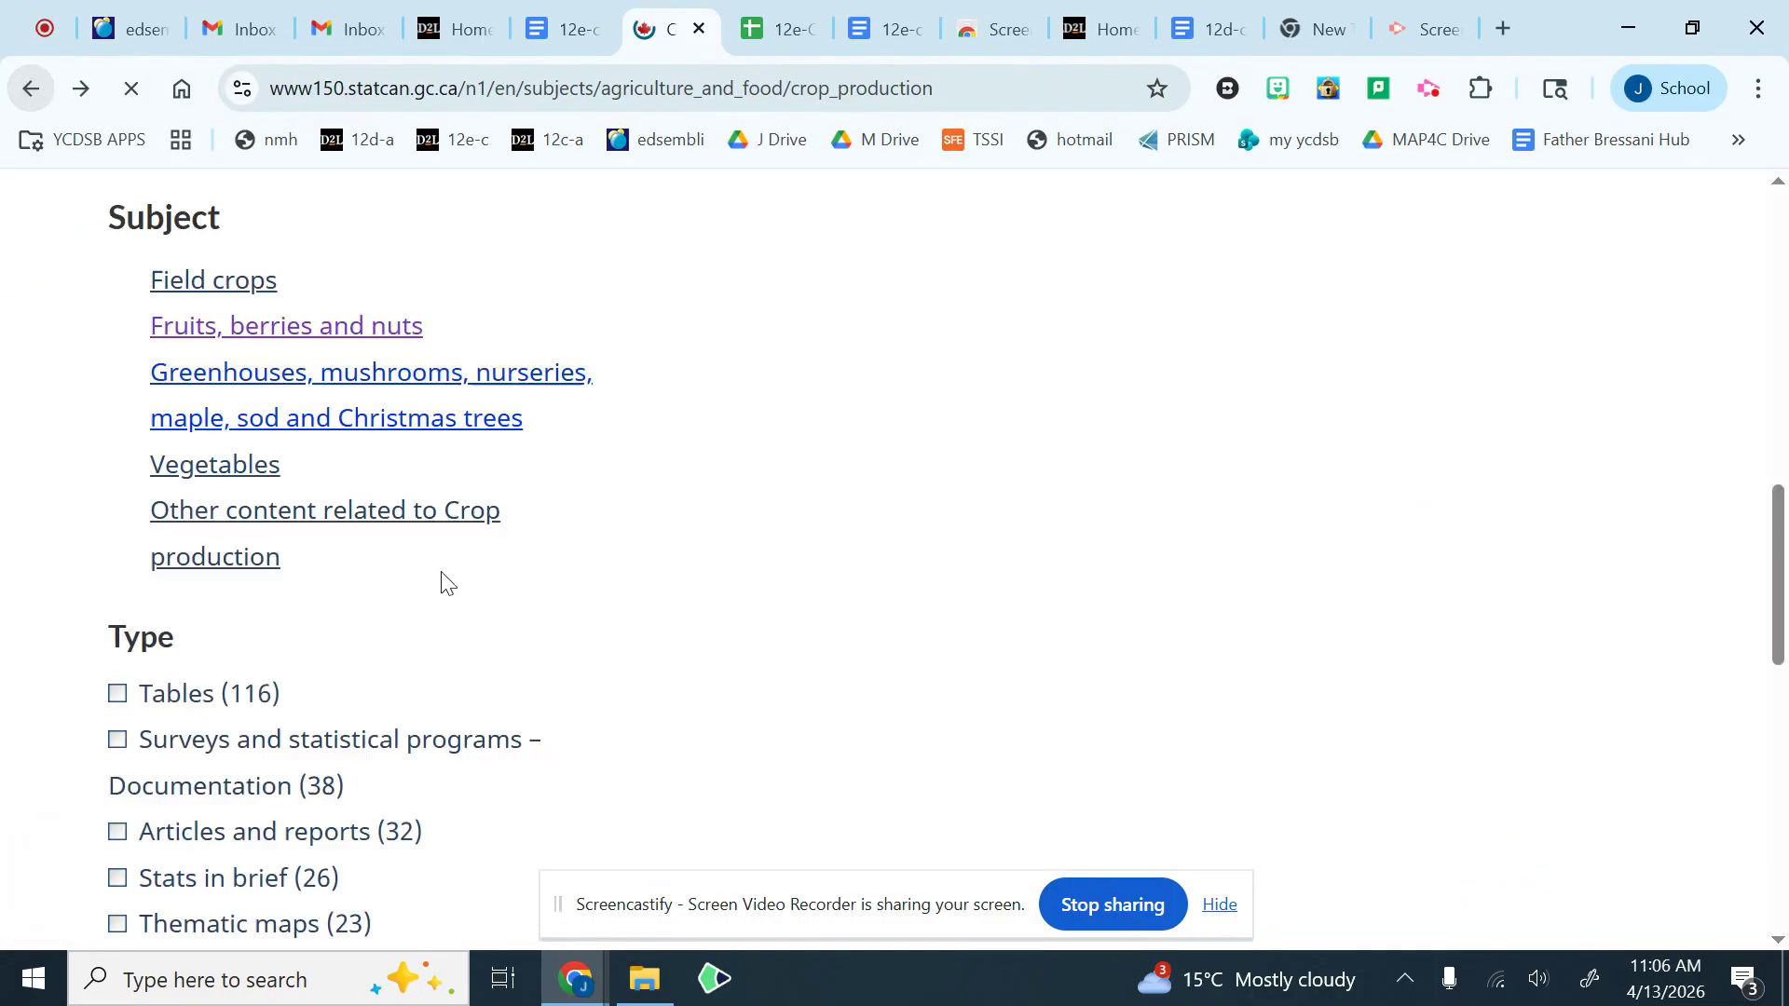
Step: Filter the Crop production results to tables only
{"action": "left_click", "coordinate": [187, 743]}
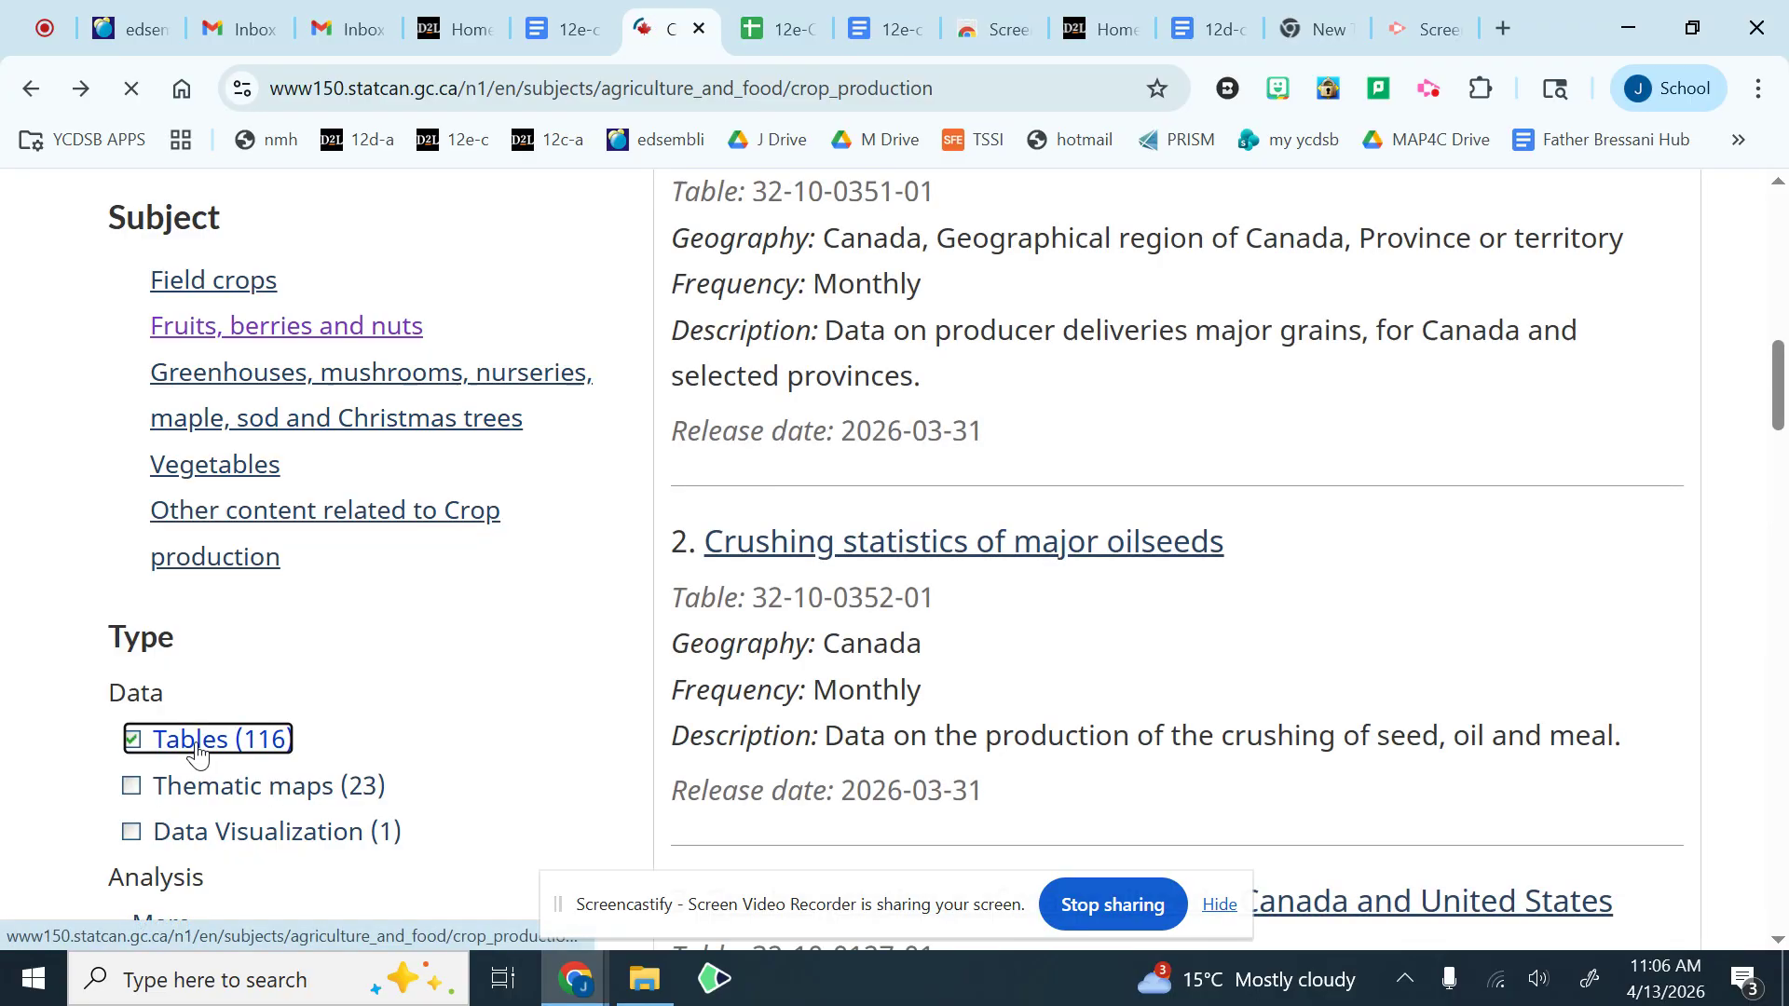
{"action": "scroll", "coordinate": [932, 671], "scroll_direction": "down", "scroll_amount": 12}
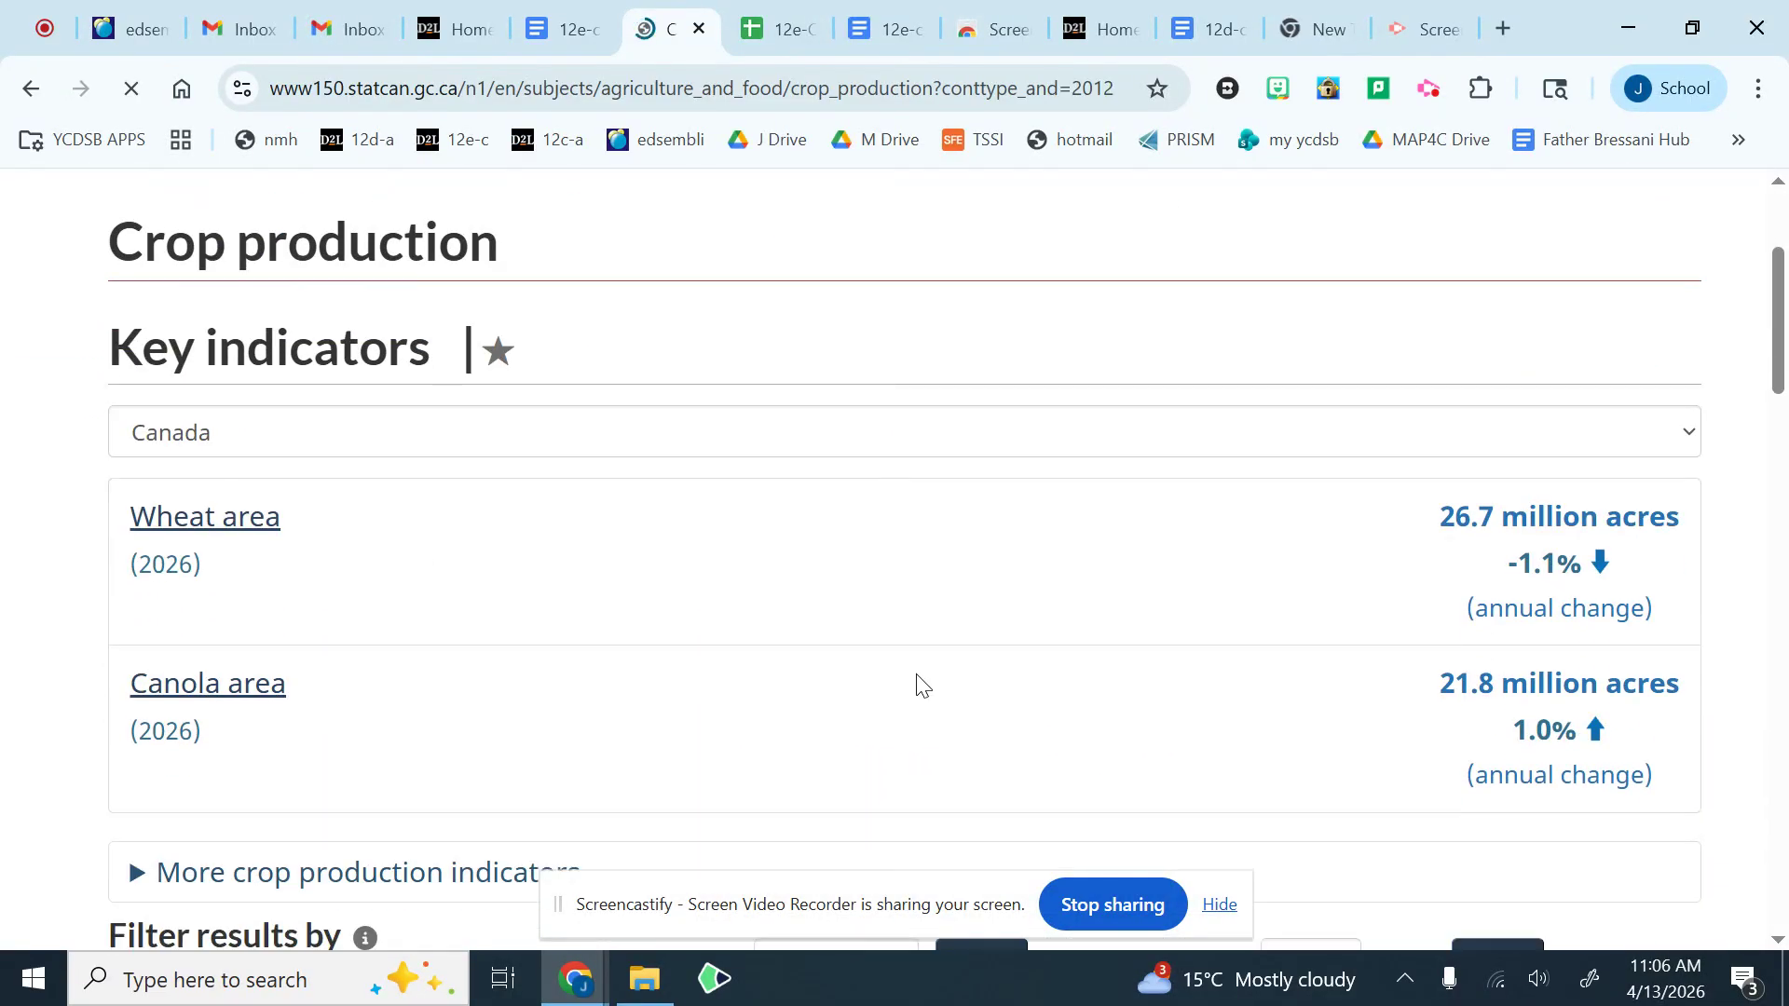
{"action": "scroll", "coordinate": [944, 646], "scroll_direction": "up", "scroll_amount": 4}
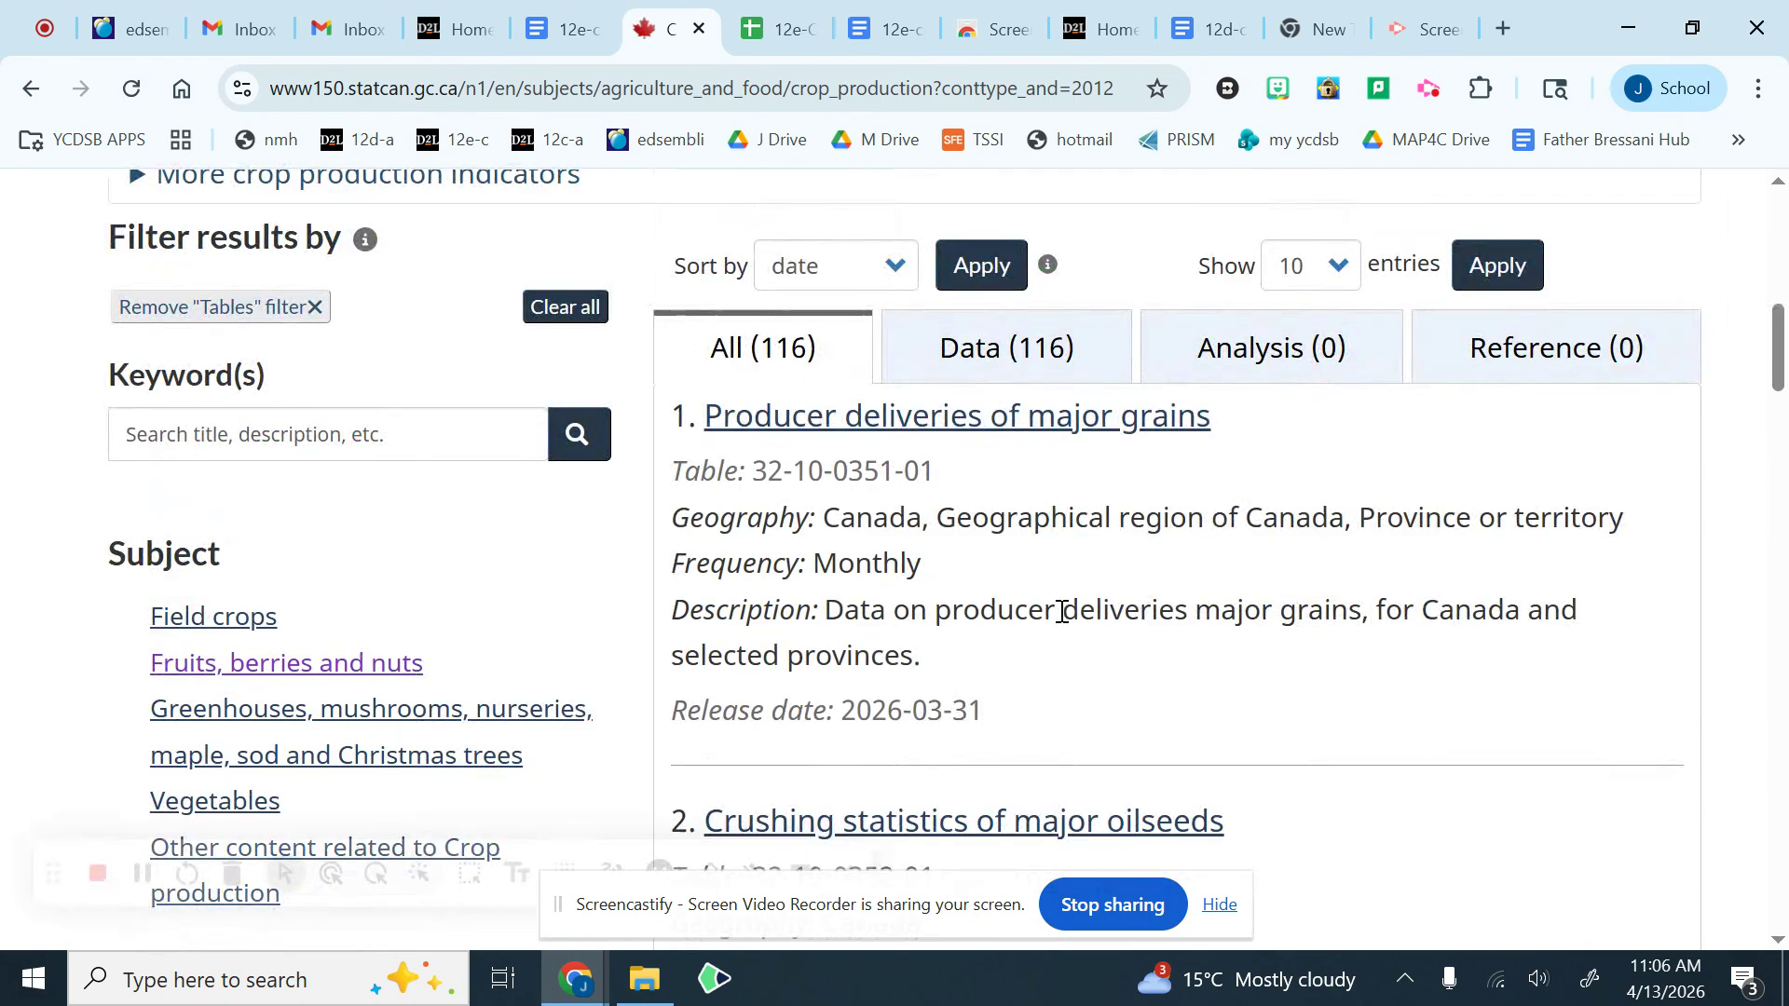
Step: Open the Producer deliveries of major grains table and review its data and customization options
{"action": "left_click", "coordinate": [922, 430]}
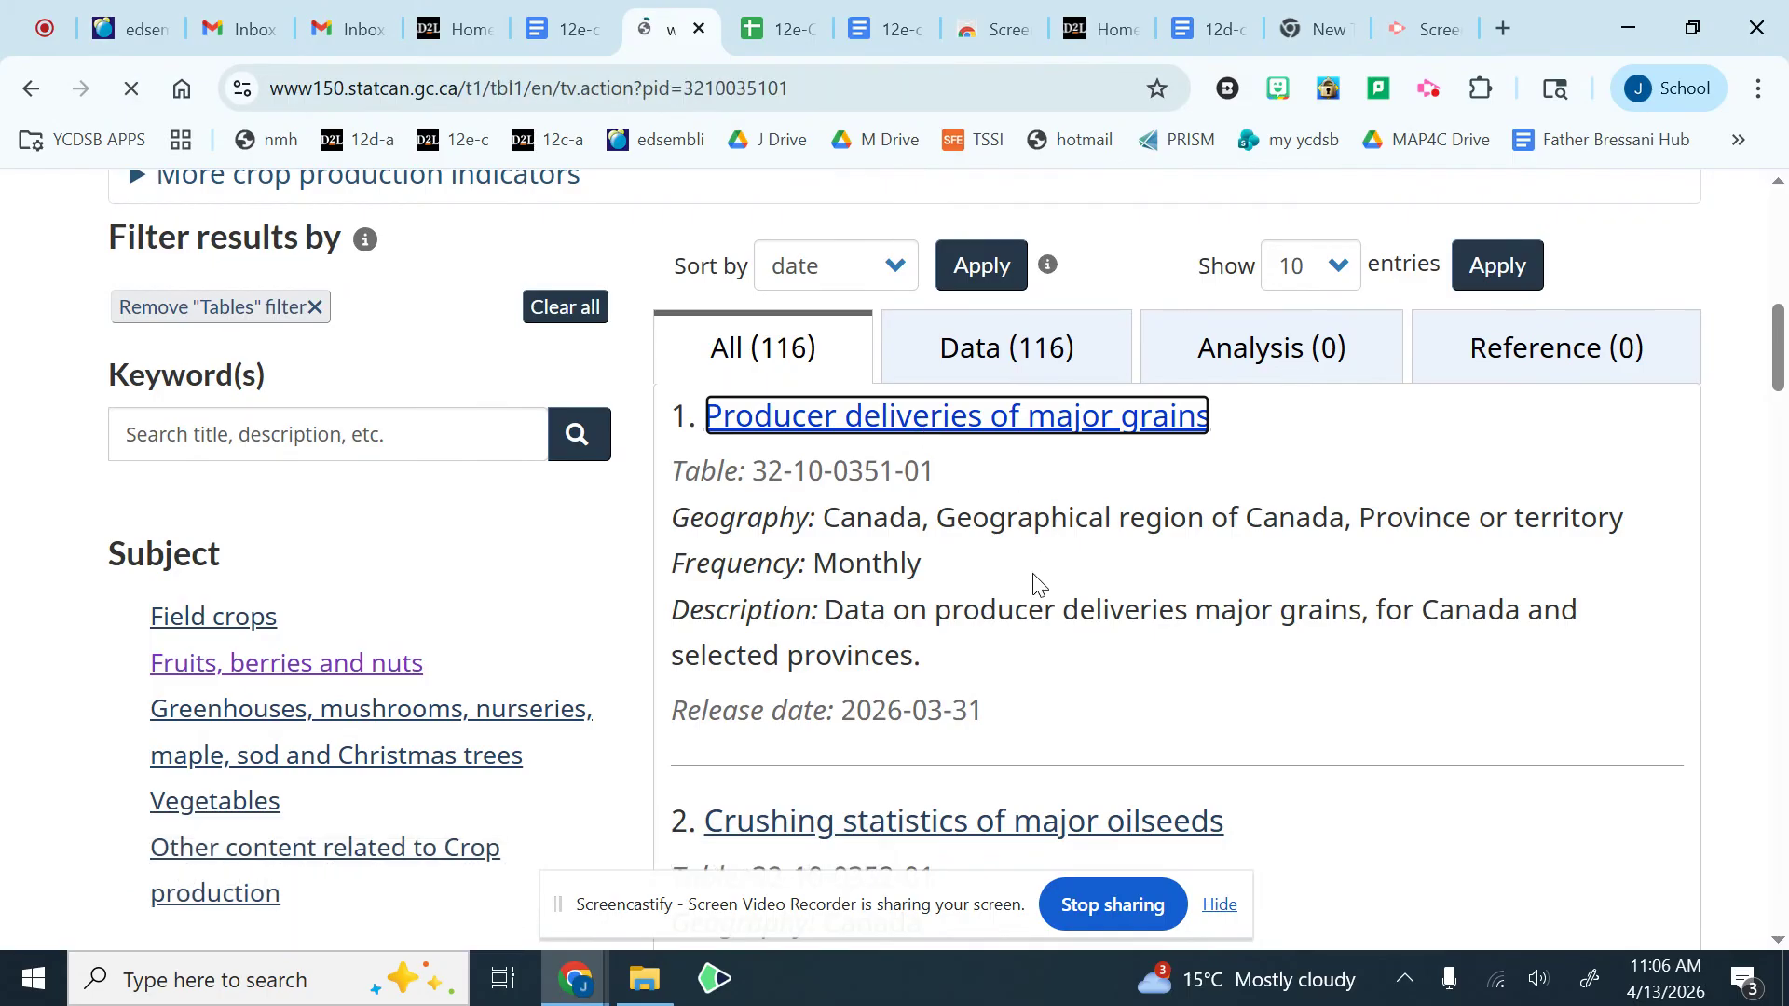
{"action": "scroll", "coordinate": [1035, 578], "scroll_direction": "down", "scroll_amount": 4}
{"action": "scroll", "coordinate": [1040, 594], "scroll_direction": "down", "scroll_amount": 5}
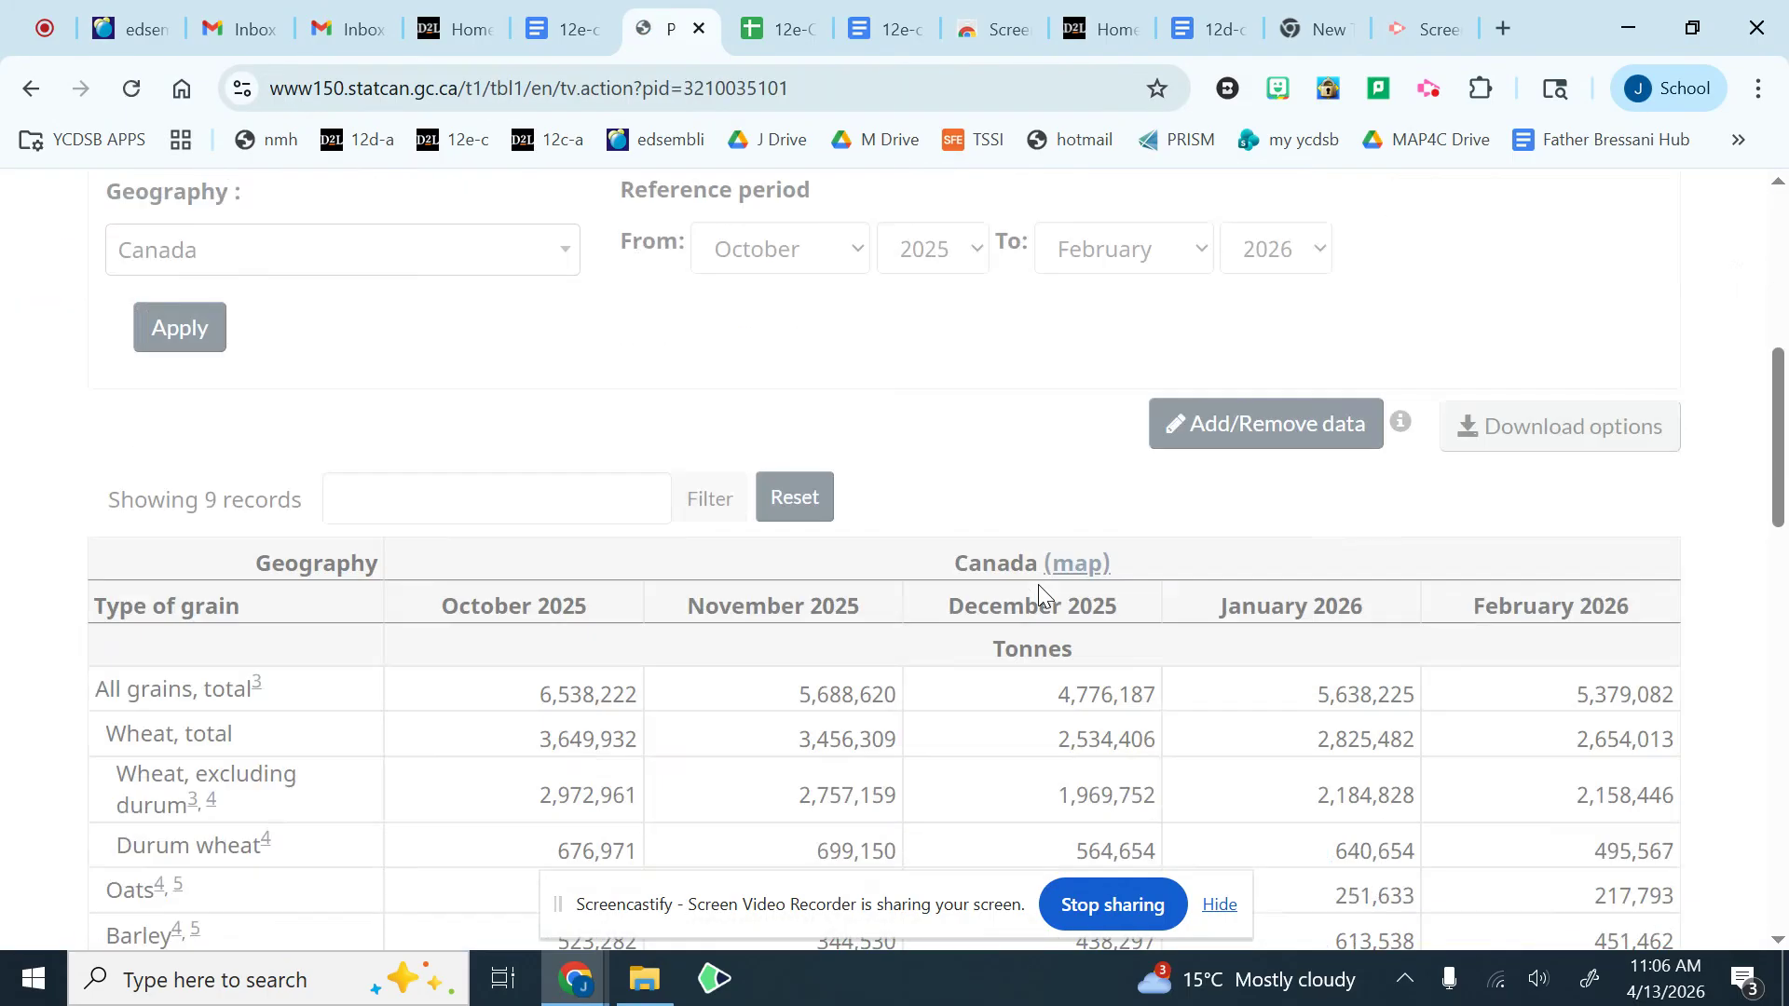
{"action": "scroll", "coordinate": [1041, 593], "scroll_direction": "up", "scroll_amount": 5}
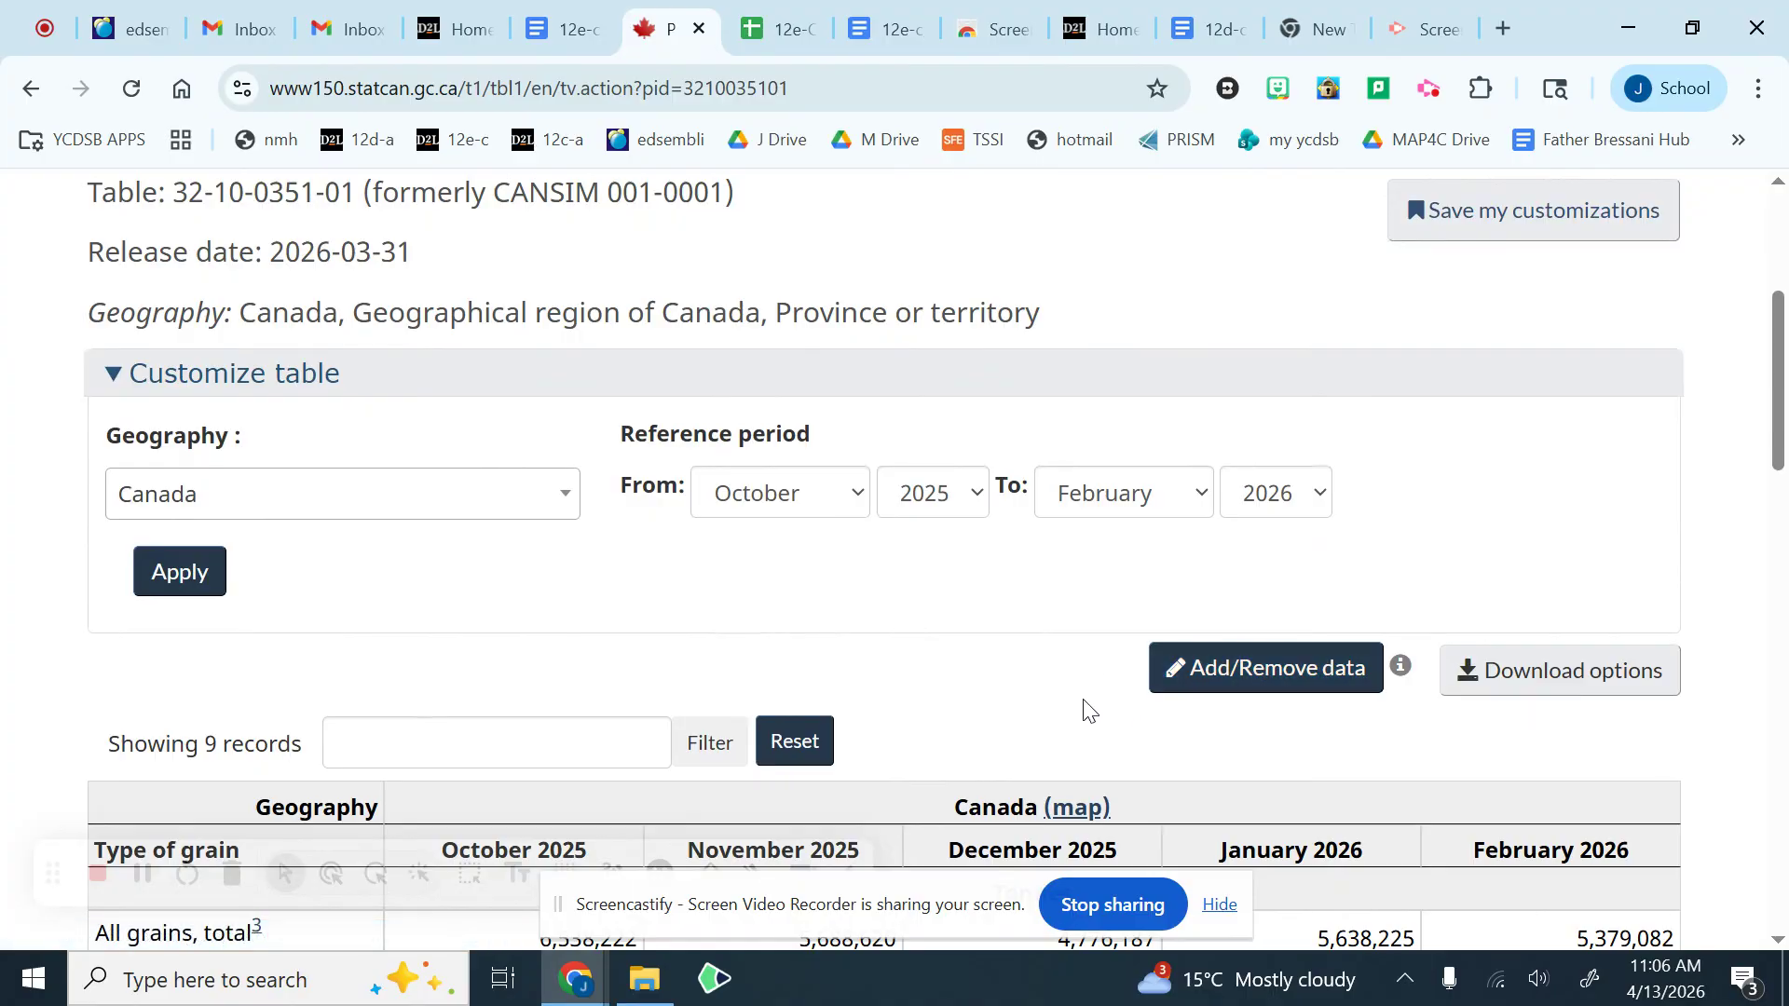
Step: Open the table's add/remove data options, expand the Canada geography levels and limit the type of grain to Oats only
{"action": "left_click", "coordinate": [1270, 671]}
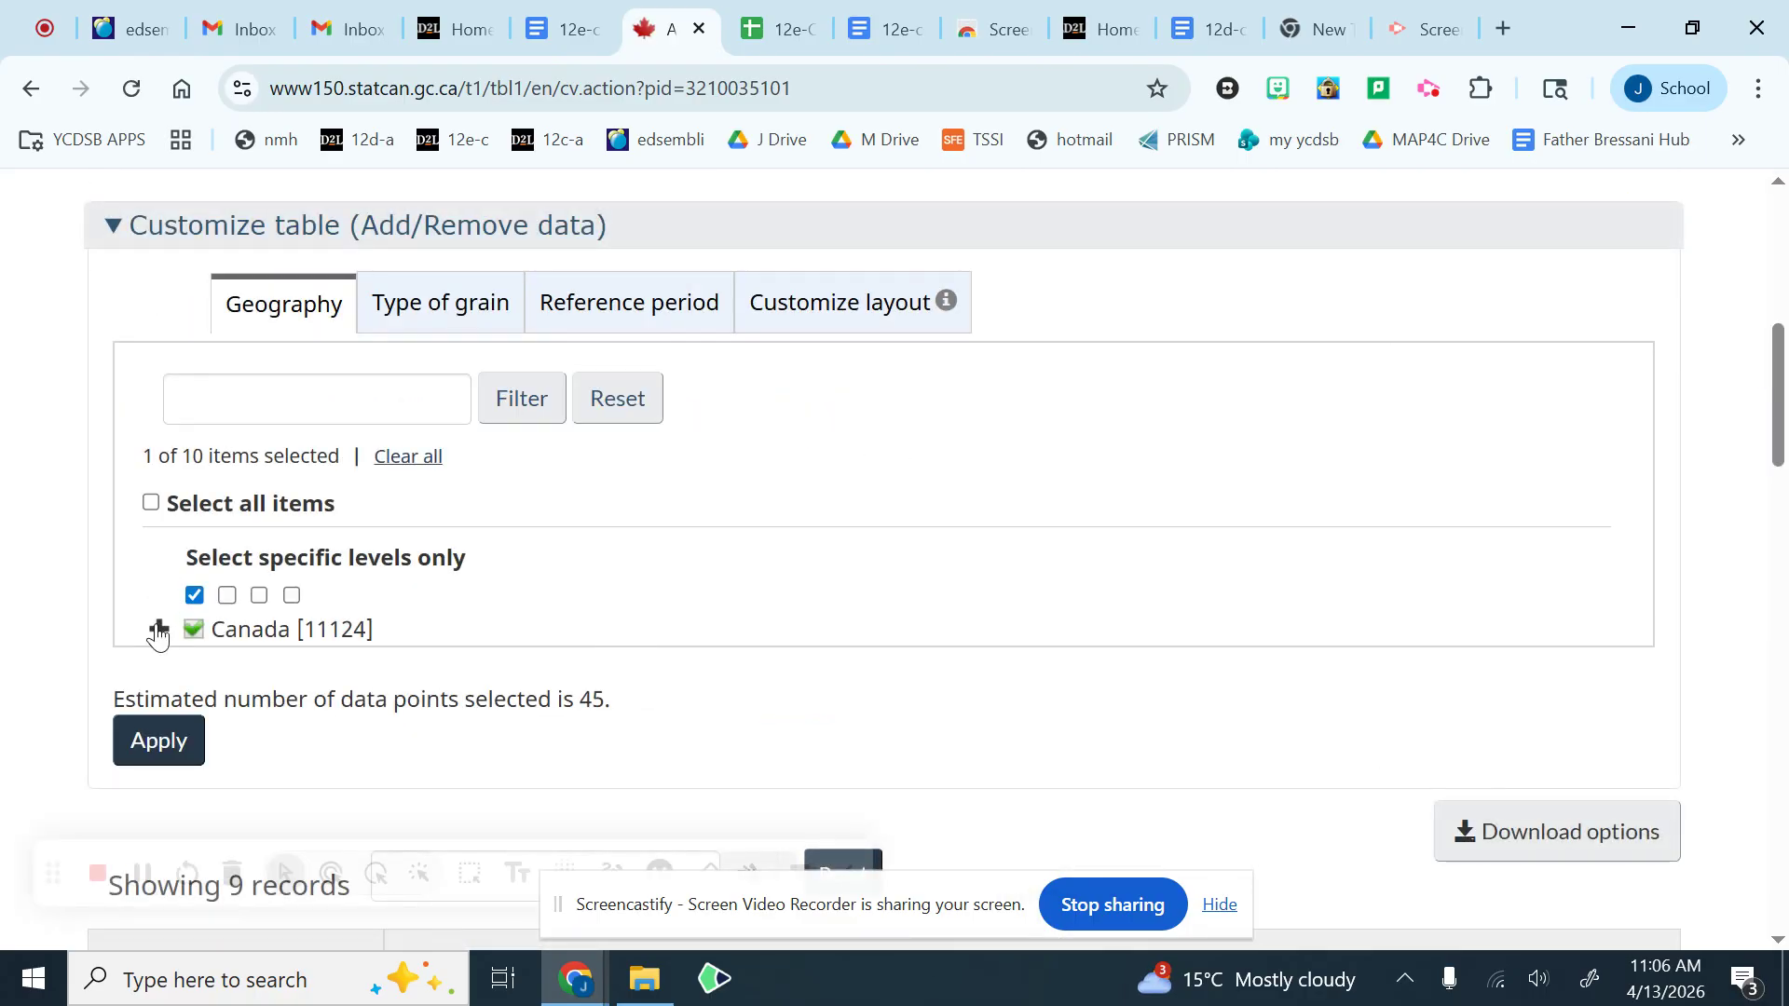
{"action": "left_click", "coordinate": [158, 632]}
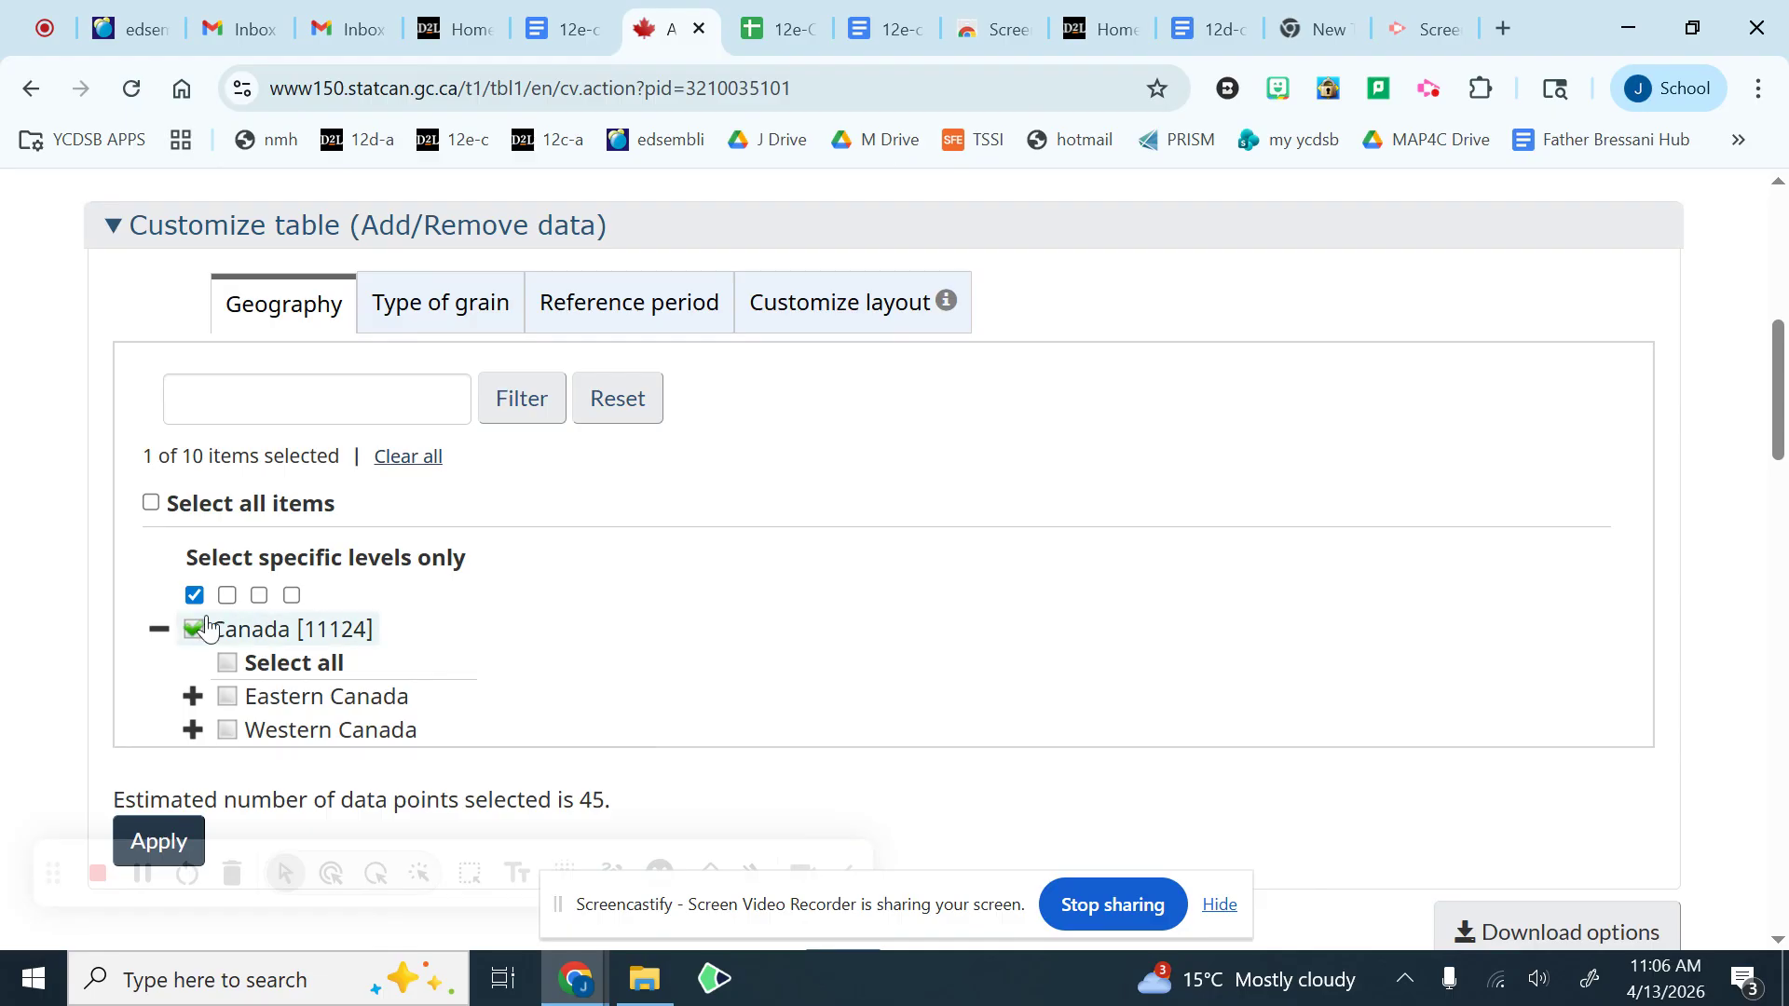
{"action": "left_click", "coordinate": [407, 328]}
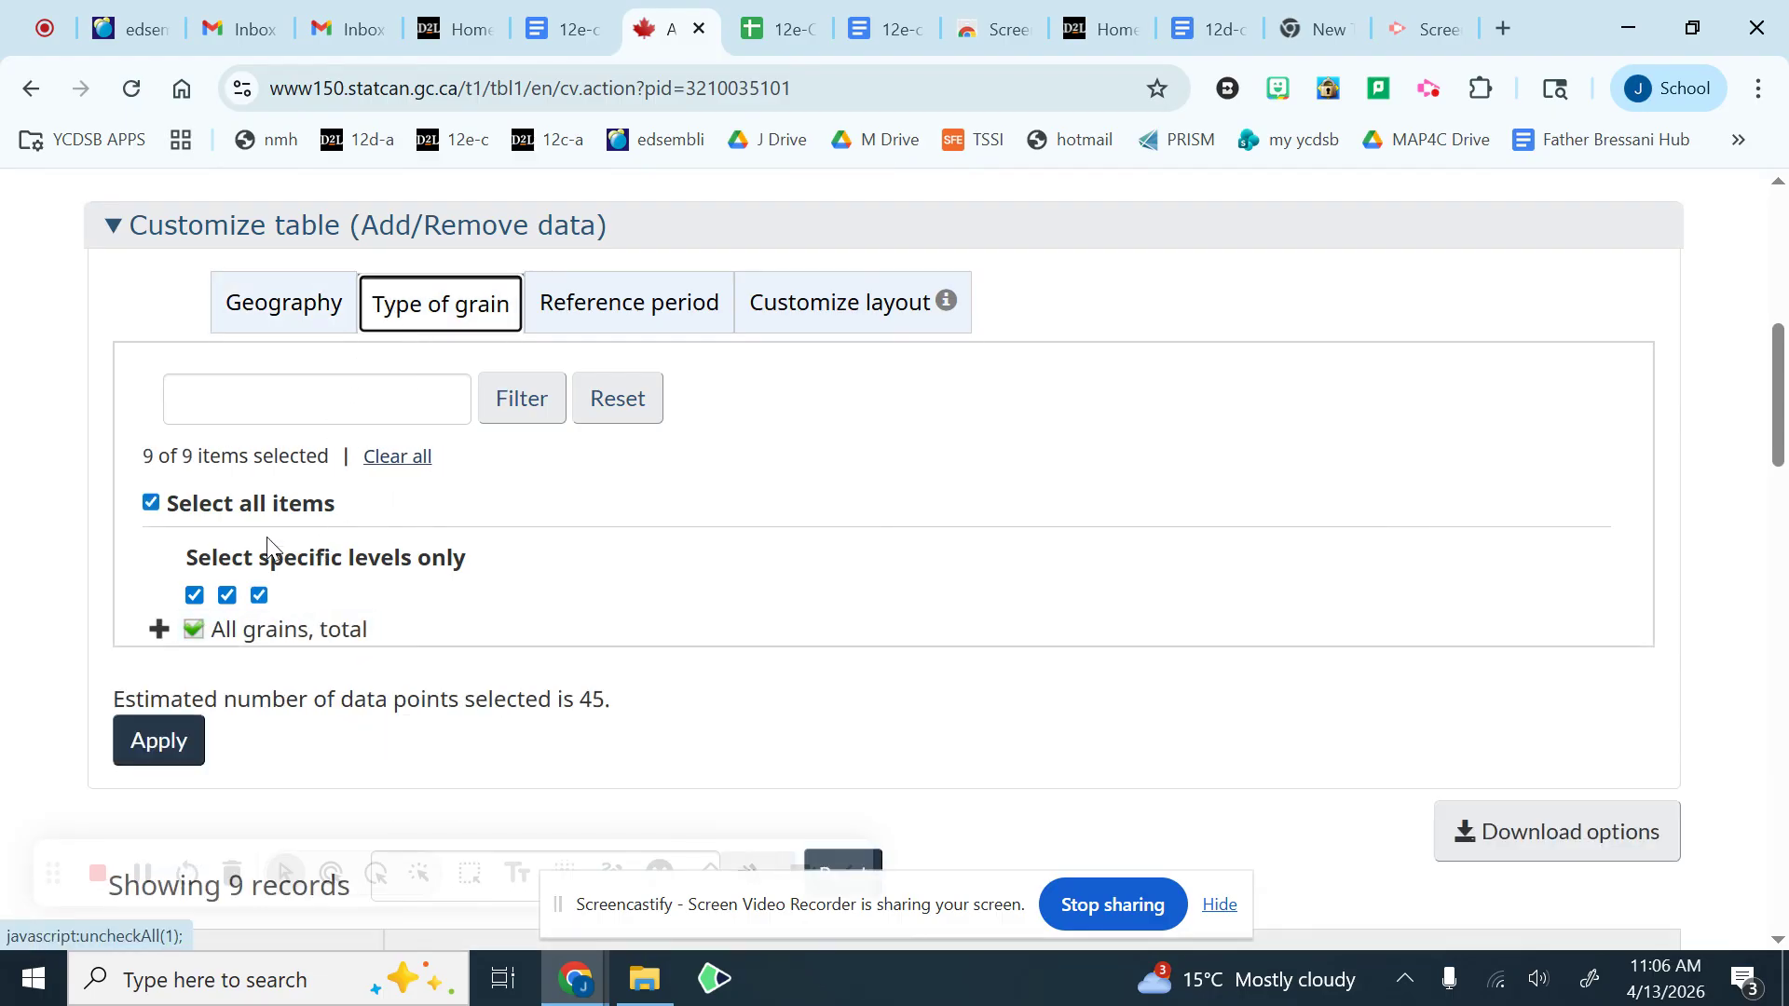
{"action": "left_click", "coordinate": [150, 504]}
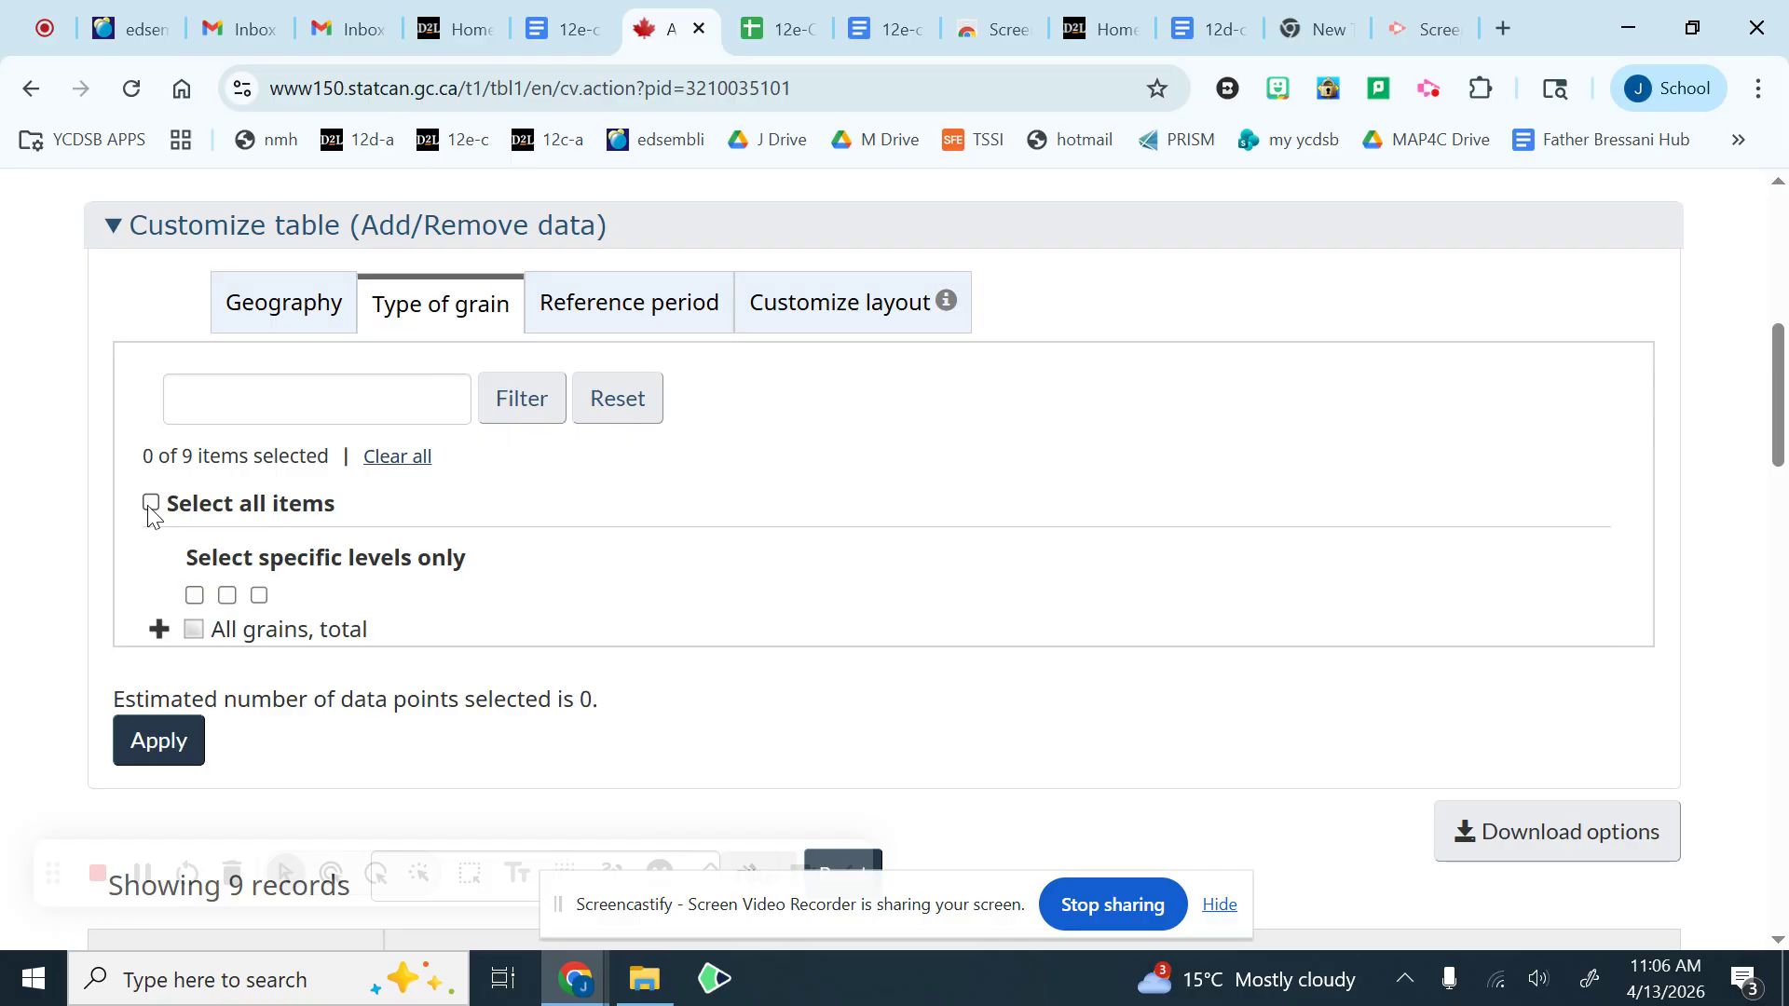
{"action": "left_click", "coordinate": [160, 629]}
{"action": "scroll", "coordinate": [502, 643], "scroll_direction": "down", "scroll_amount": 1}
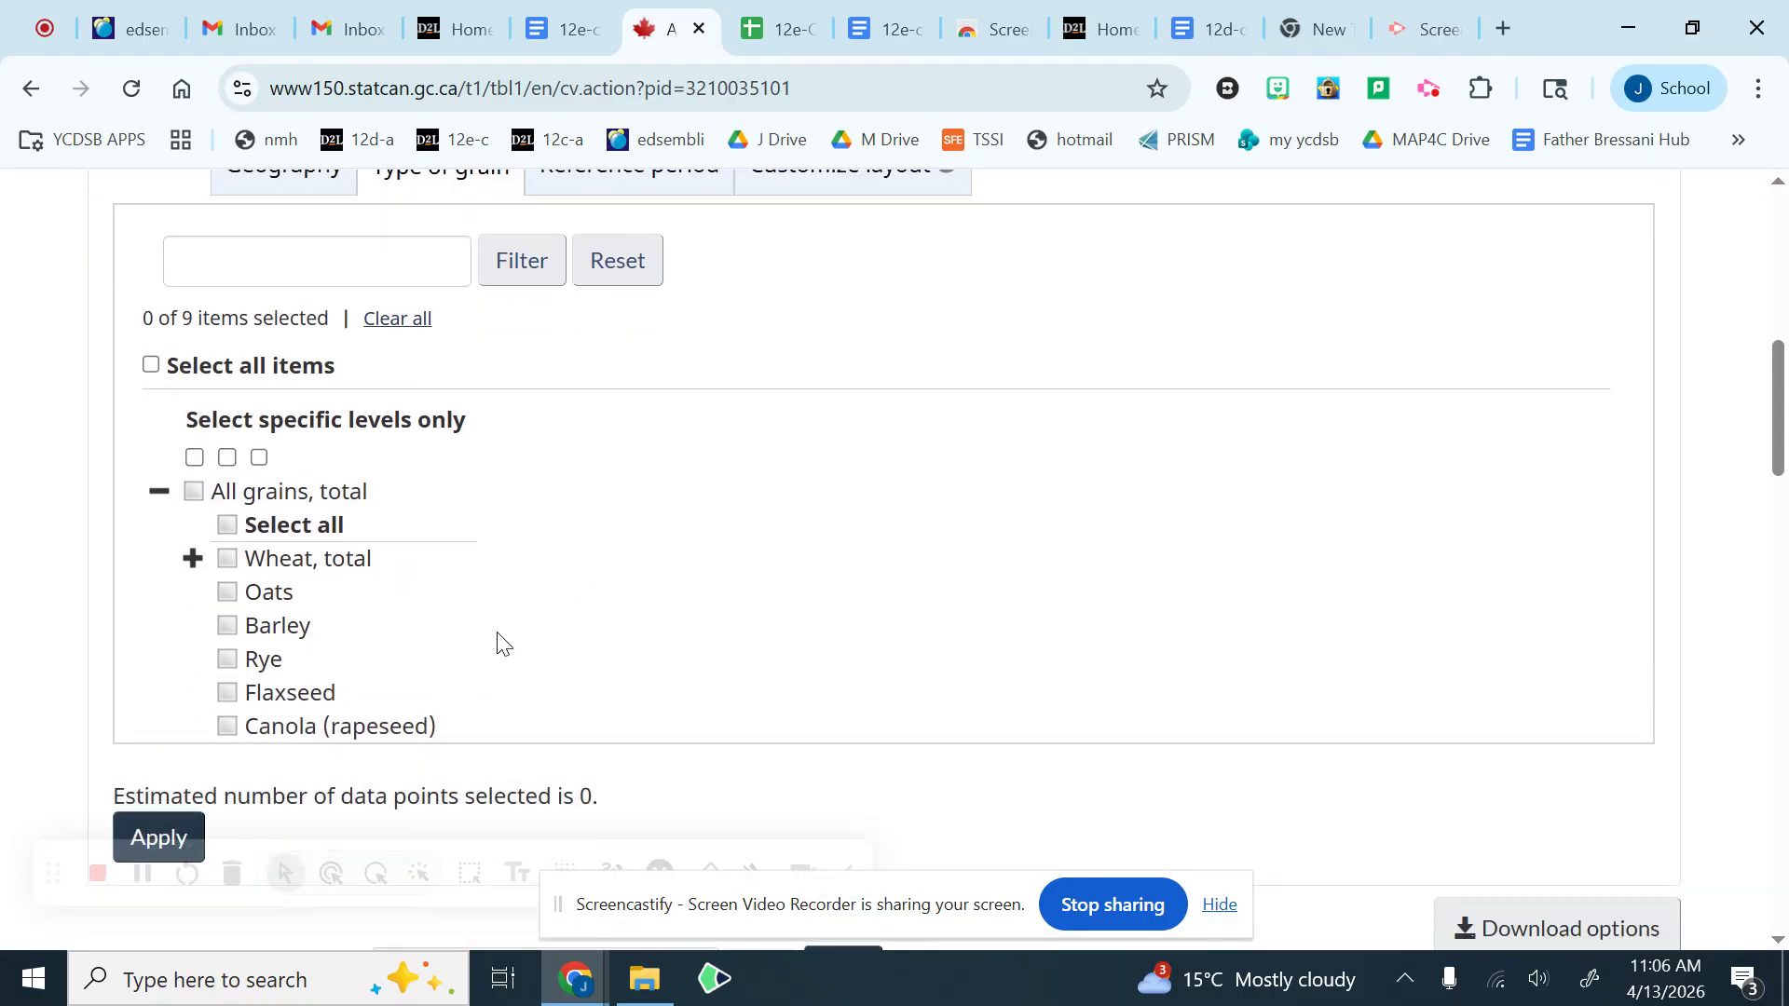
{"action": "scroll", "coordinate": [502, 643], "scroll_direction": "down", "scroll_amount": 1}
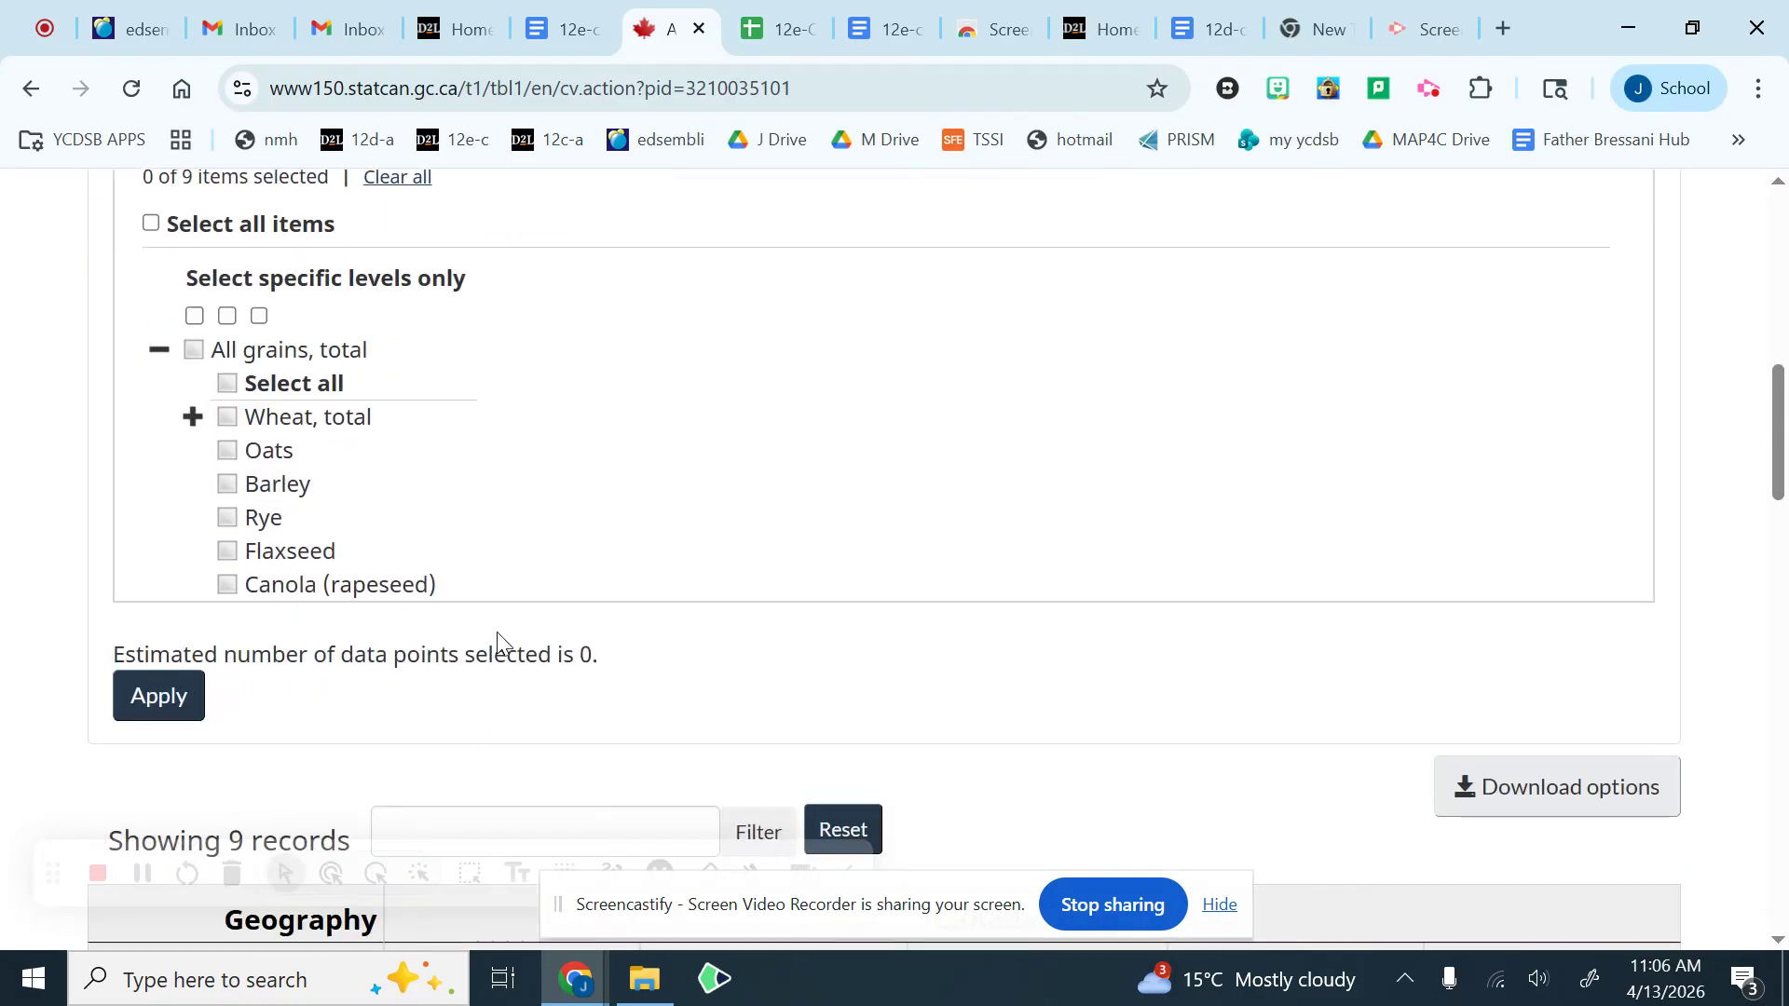
{"action": "left_click", "coordinate": [228, 454]}
Step: Set the start of the table's reference period to January 1966
{"action": "scroll", "coordinate": [432, 460], "scroll_direction": "up", "scroll_amount": 3}
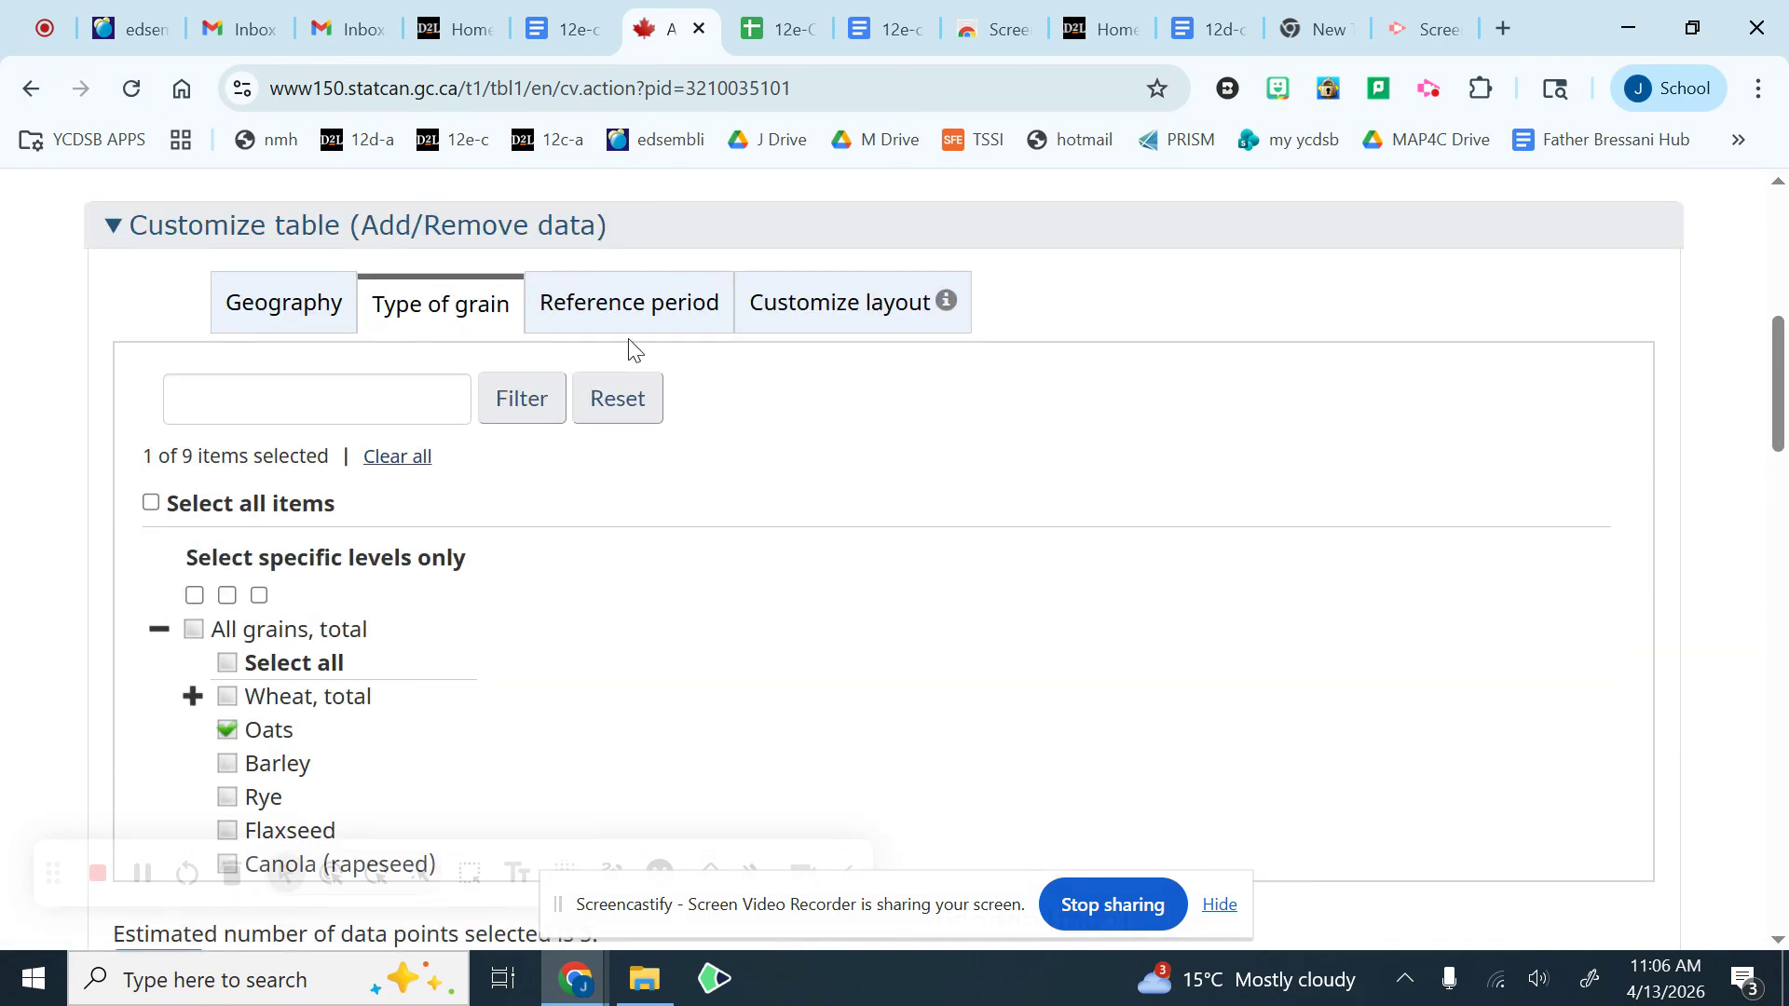
{"action": "left_click", "coordinate": [645, 310]}
{"action": "left_click", "coordinate": [299, 400]}
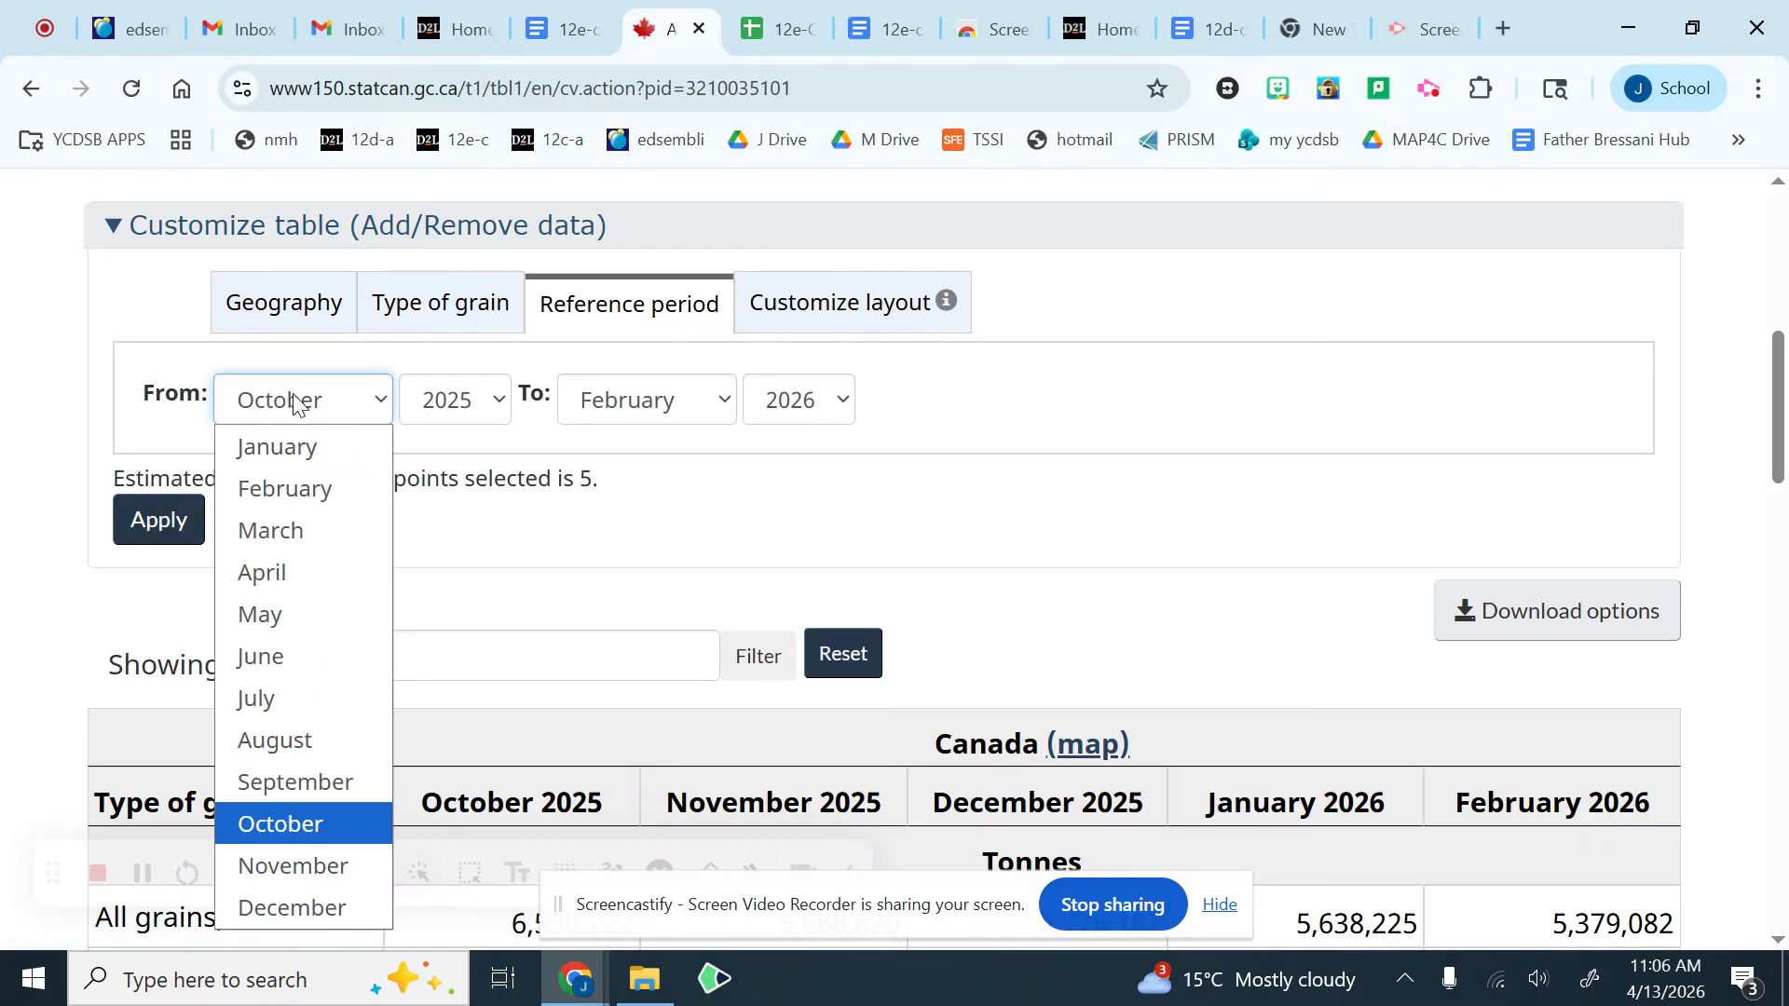
{"action": "left_click", "coordinate": [306, 461]}
{"action": "left_click", "coordinate": [426, 403]}
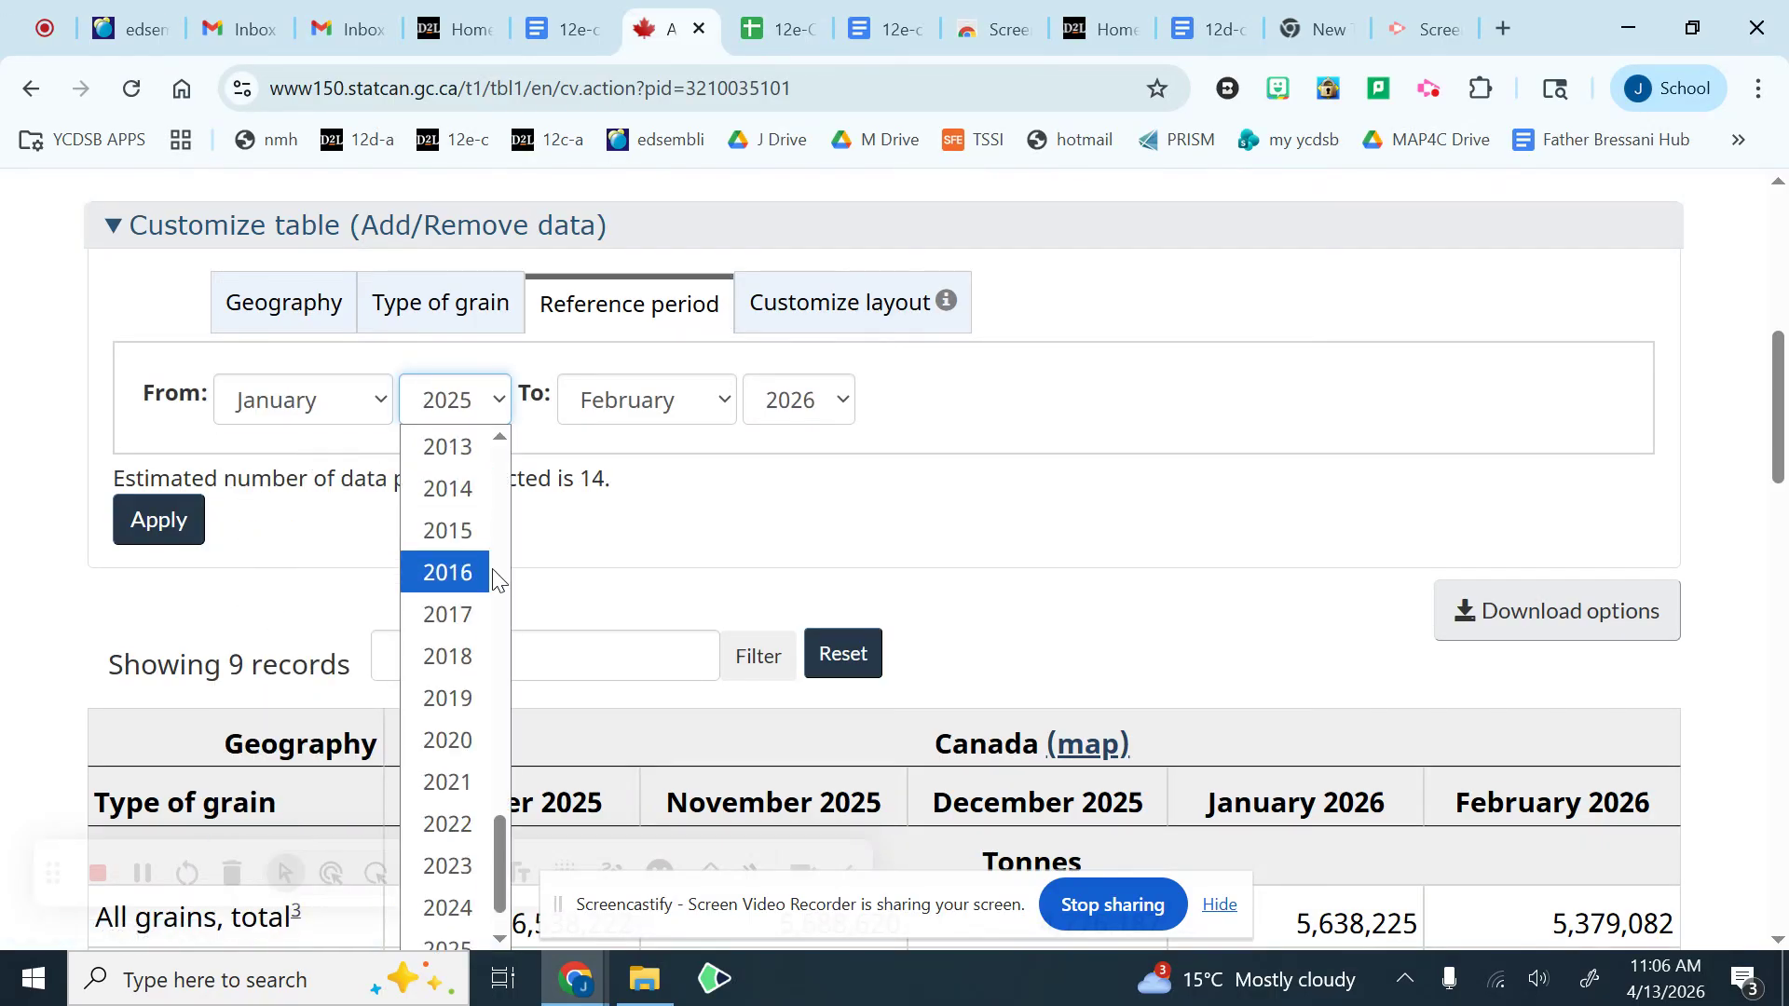
{"action": "left_click_drag", "start_coordinate": [498, 886], "coordinate": [494, 569]}
{"action": "left_click", "coordinate": [460, 449]}
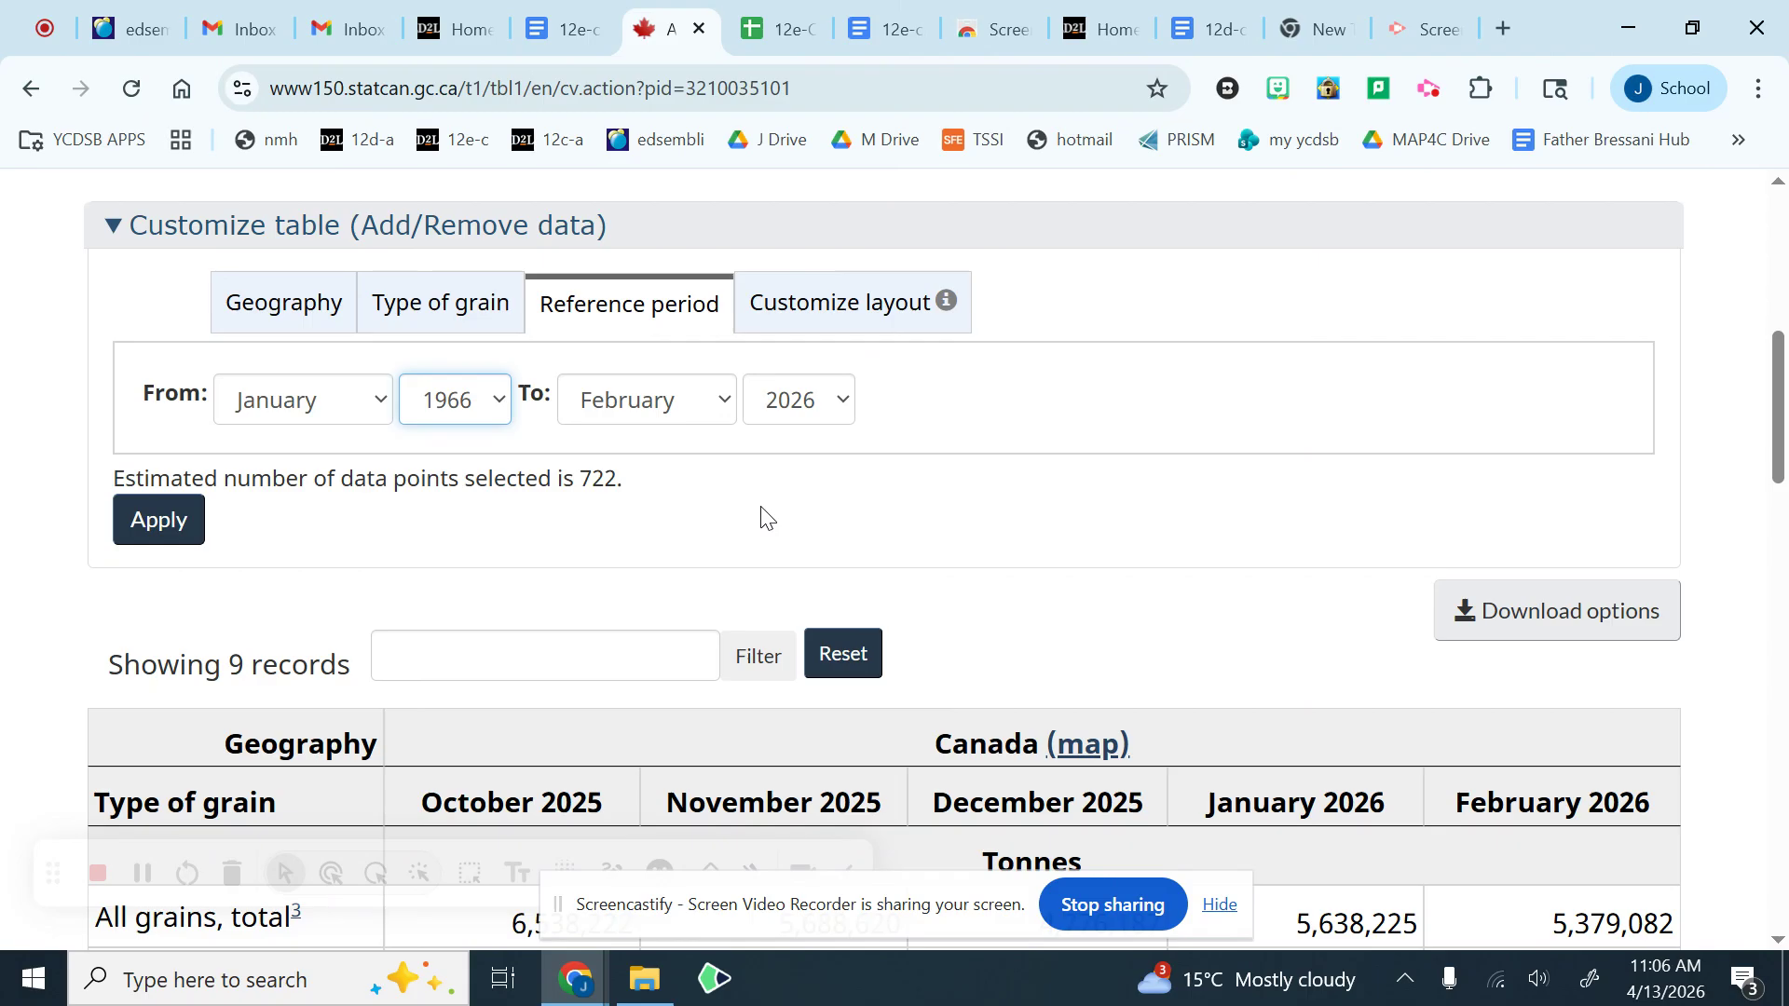
Step: Lay out the table with type of grain as column and reference period as row, and apply the customizations
{"action": "left_click", "coordinate": [845, 303]}
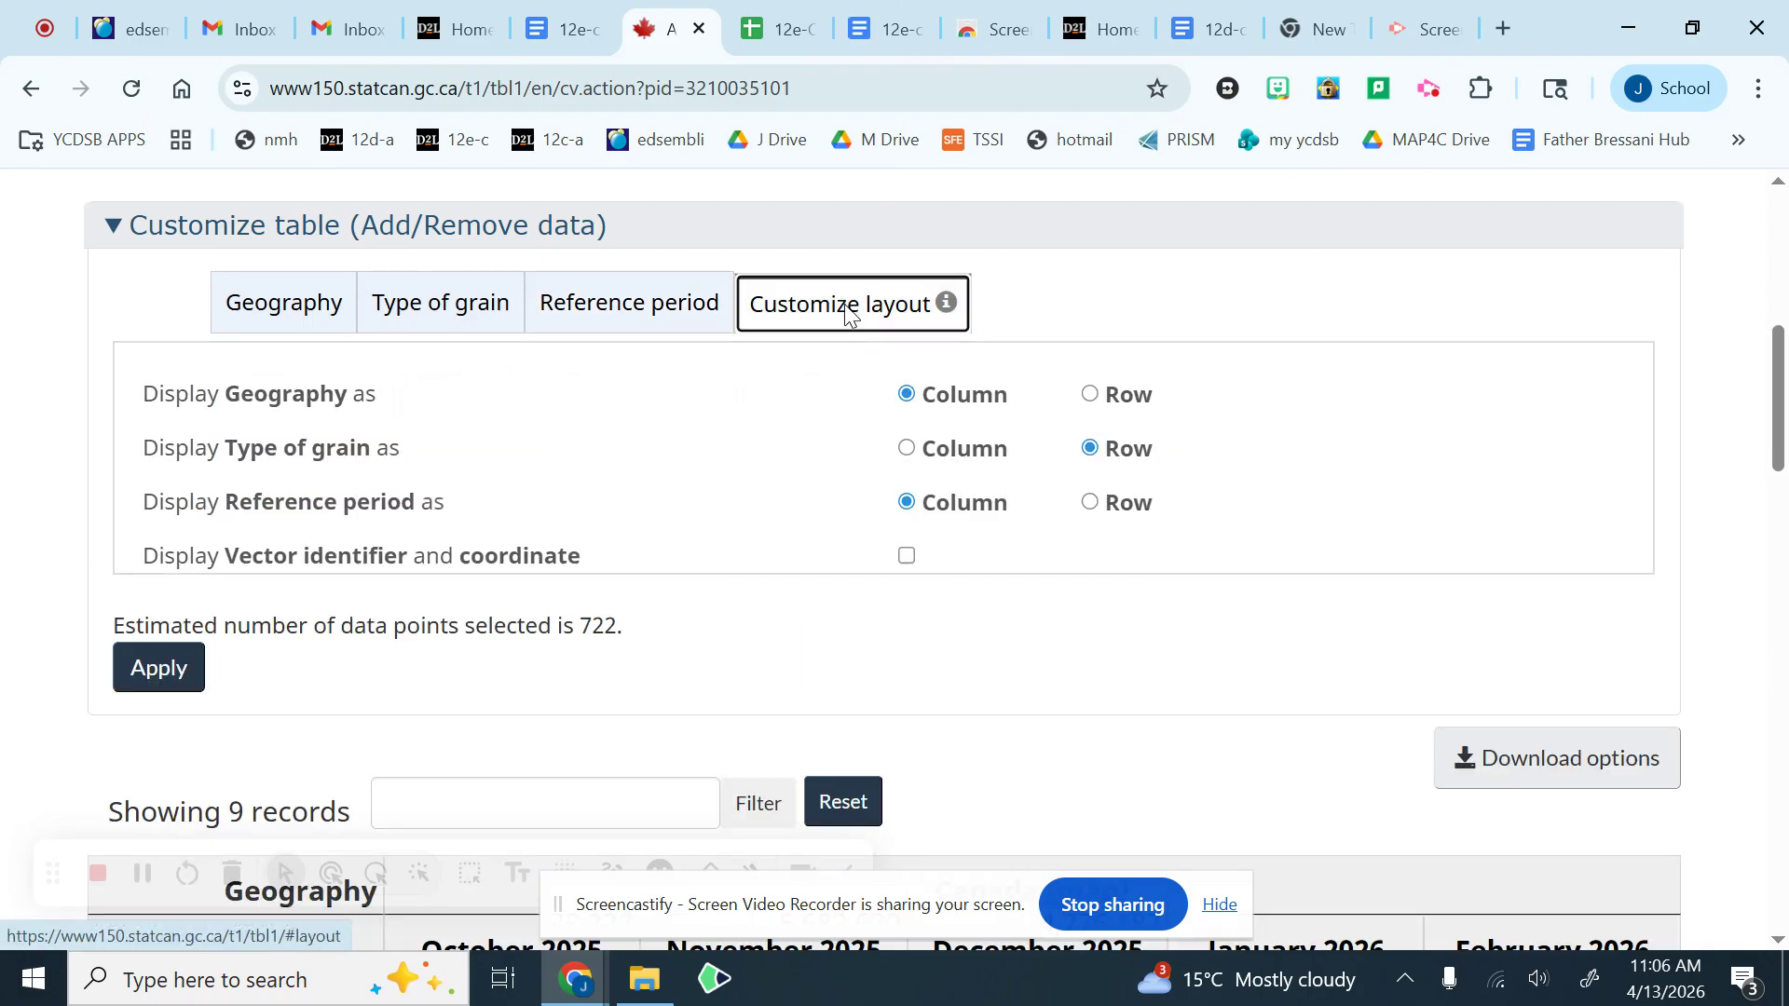
{"action": "left_click", "coordinate": [906, 449]}
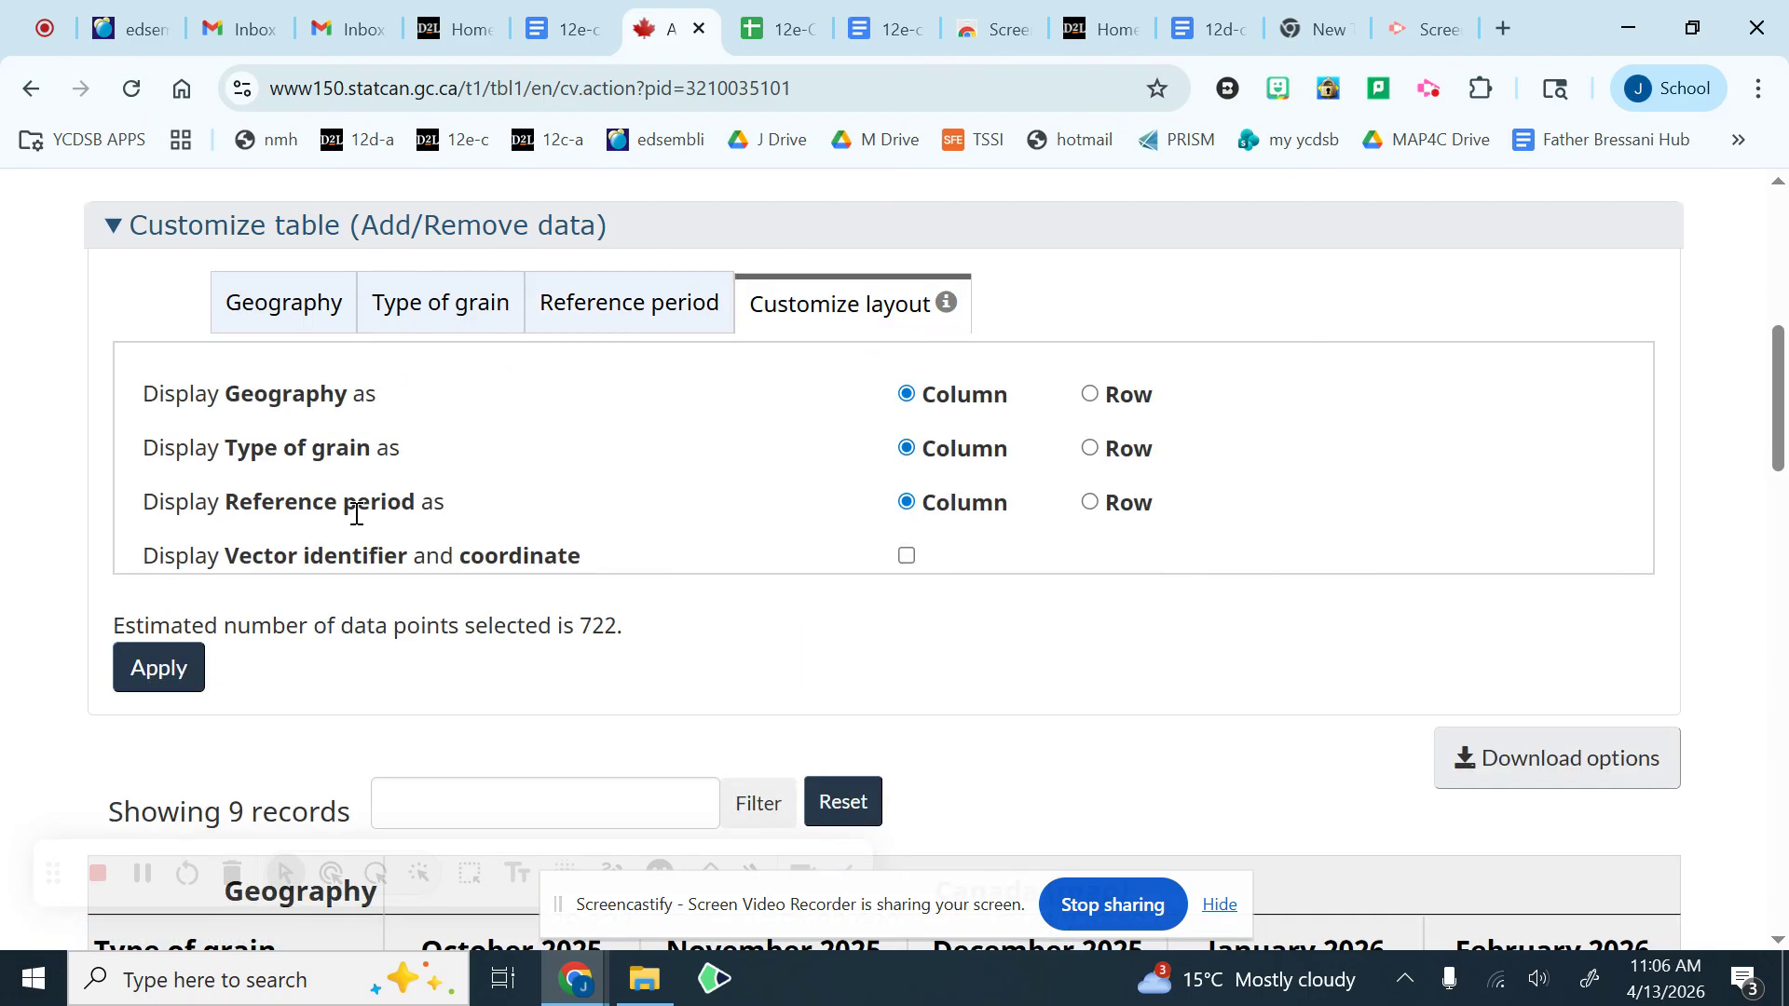
{"action": "left_click_drag", "start_coordinate": [240, 501], "coordinate": [979, 485]}
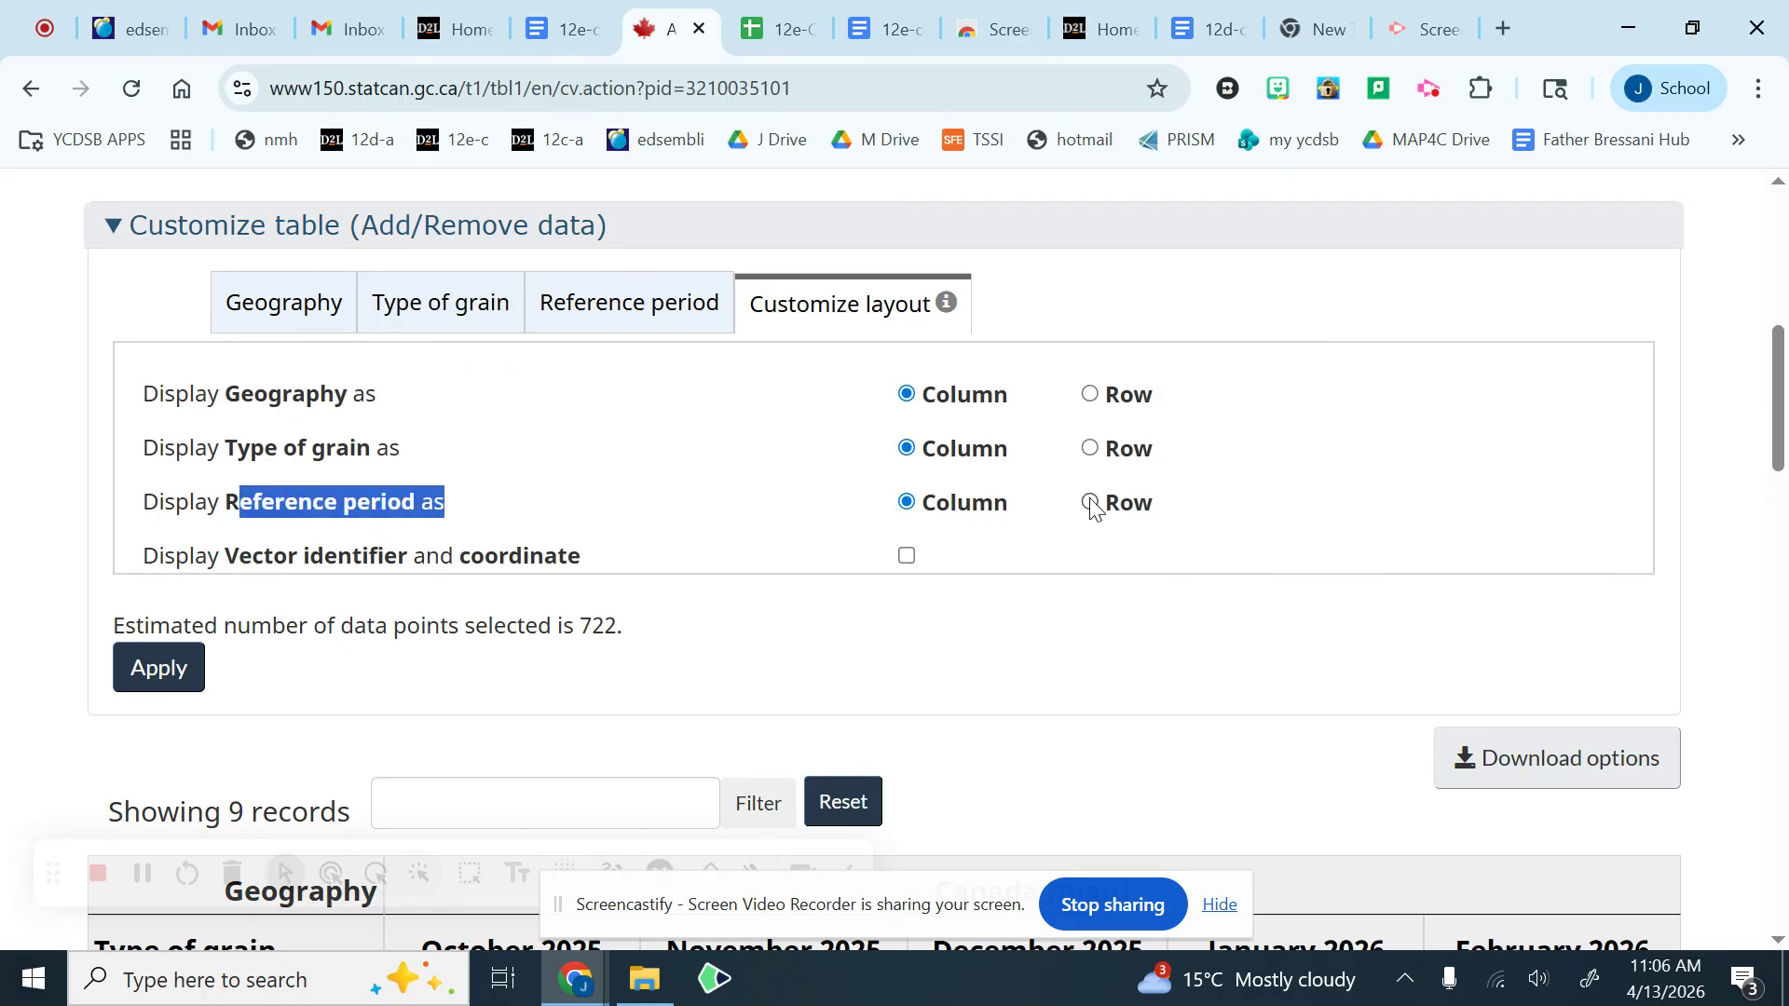
{"action": "left_click", "coordinate": [754, 543]}
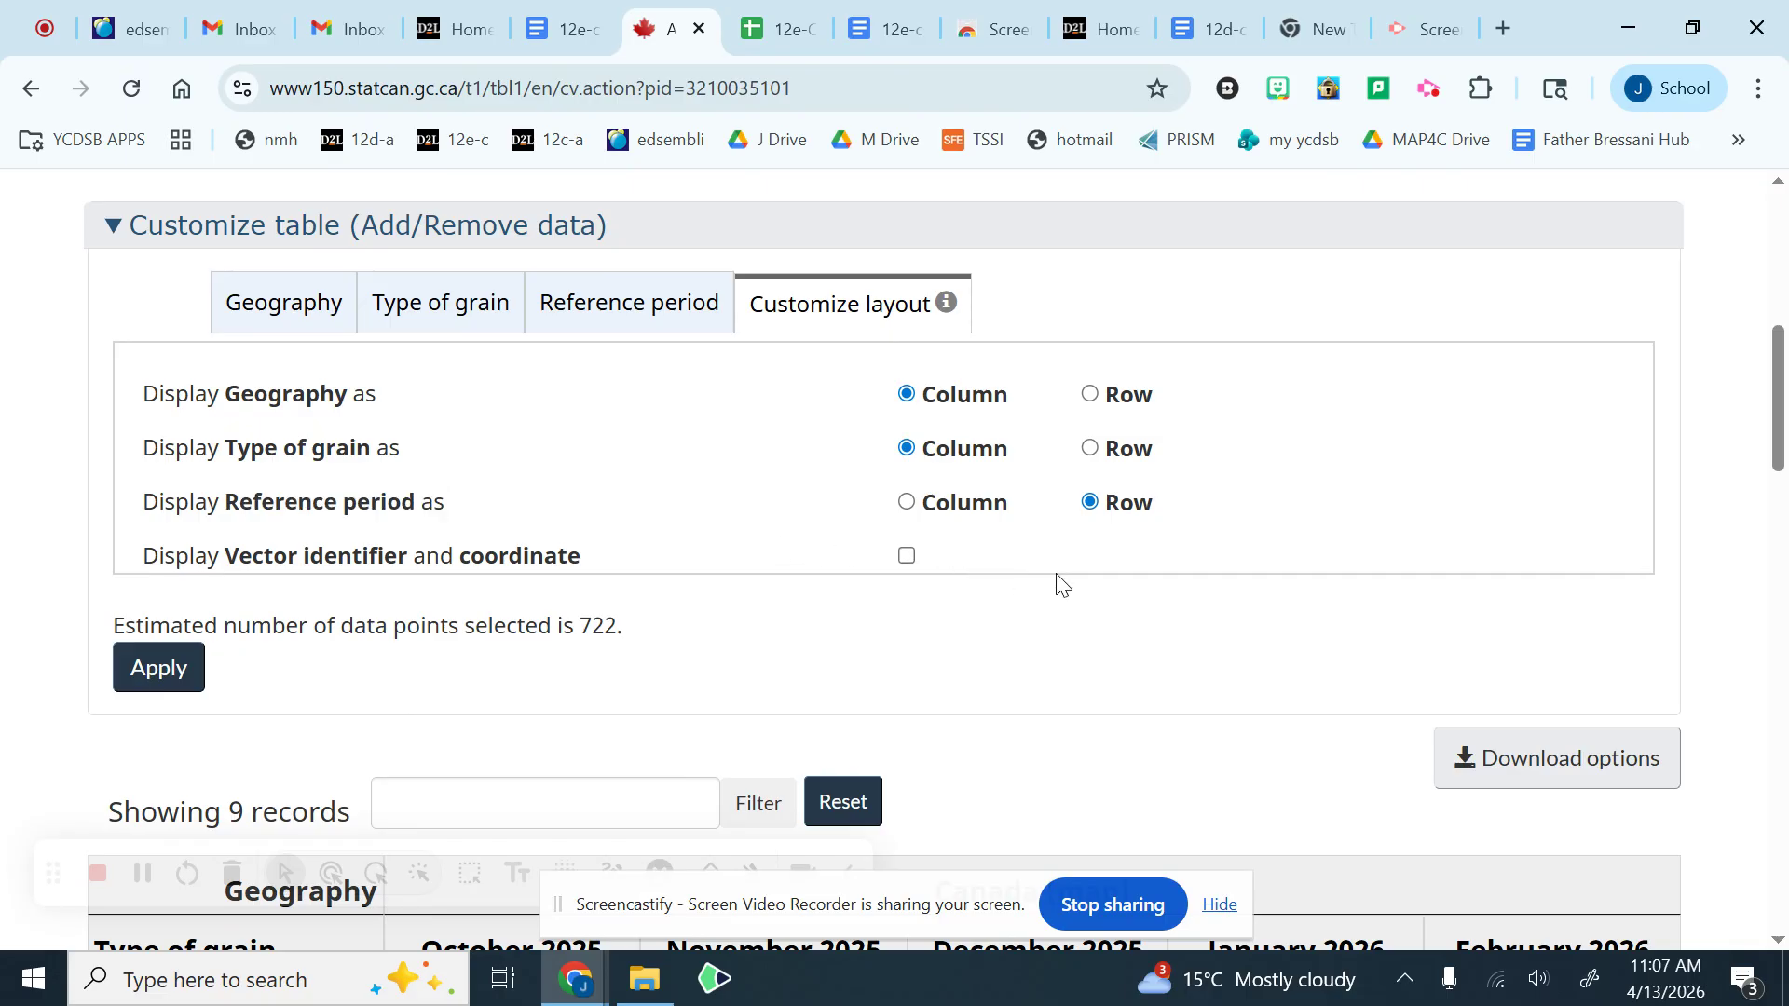
{"action": "scroll", "coordinate": [512, 519], "scroll_direction": "down", "scroll_amount": 1}
{"action": "left_click", "coordinate": [172, 526]}
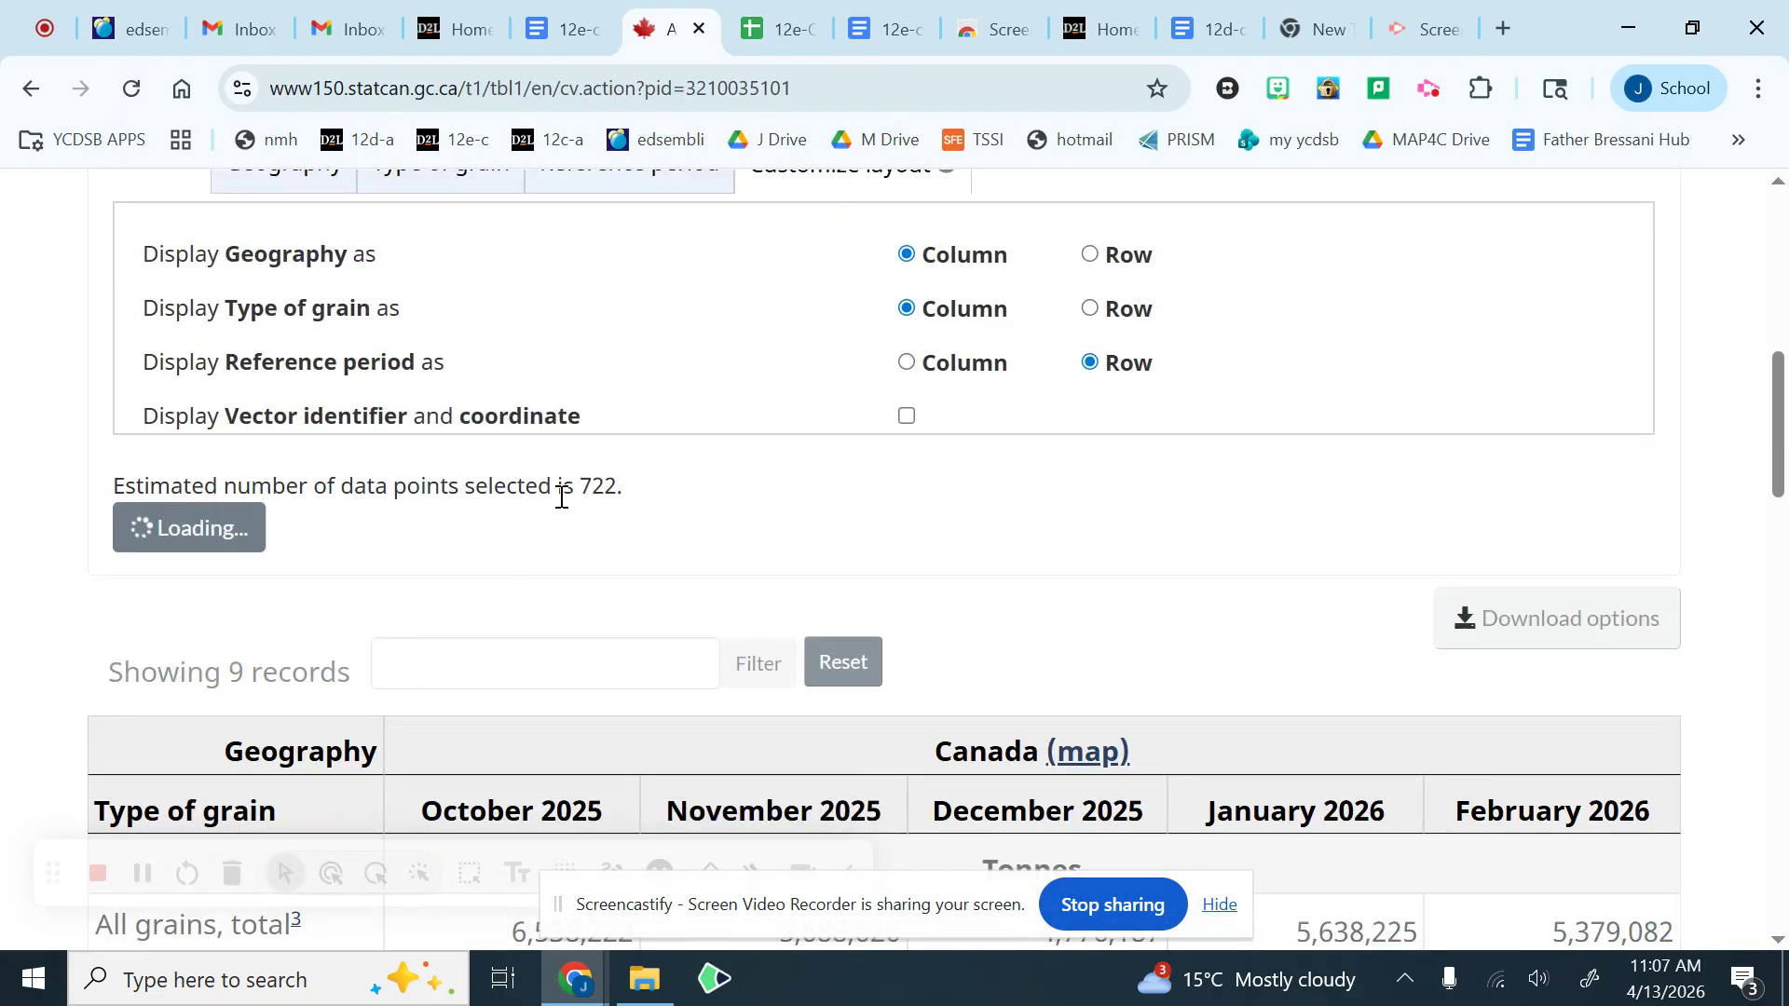
Step: Look through the monthly oats deliveries to find the first reference period that has data
{"action": "scroll", "coordinate": [796, 513], "scroll_direction": "down", "scroll_amount": 5}
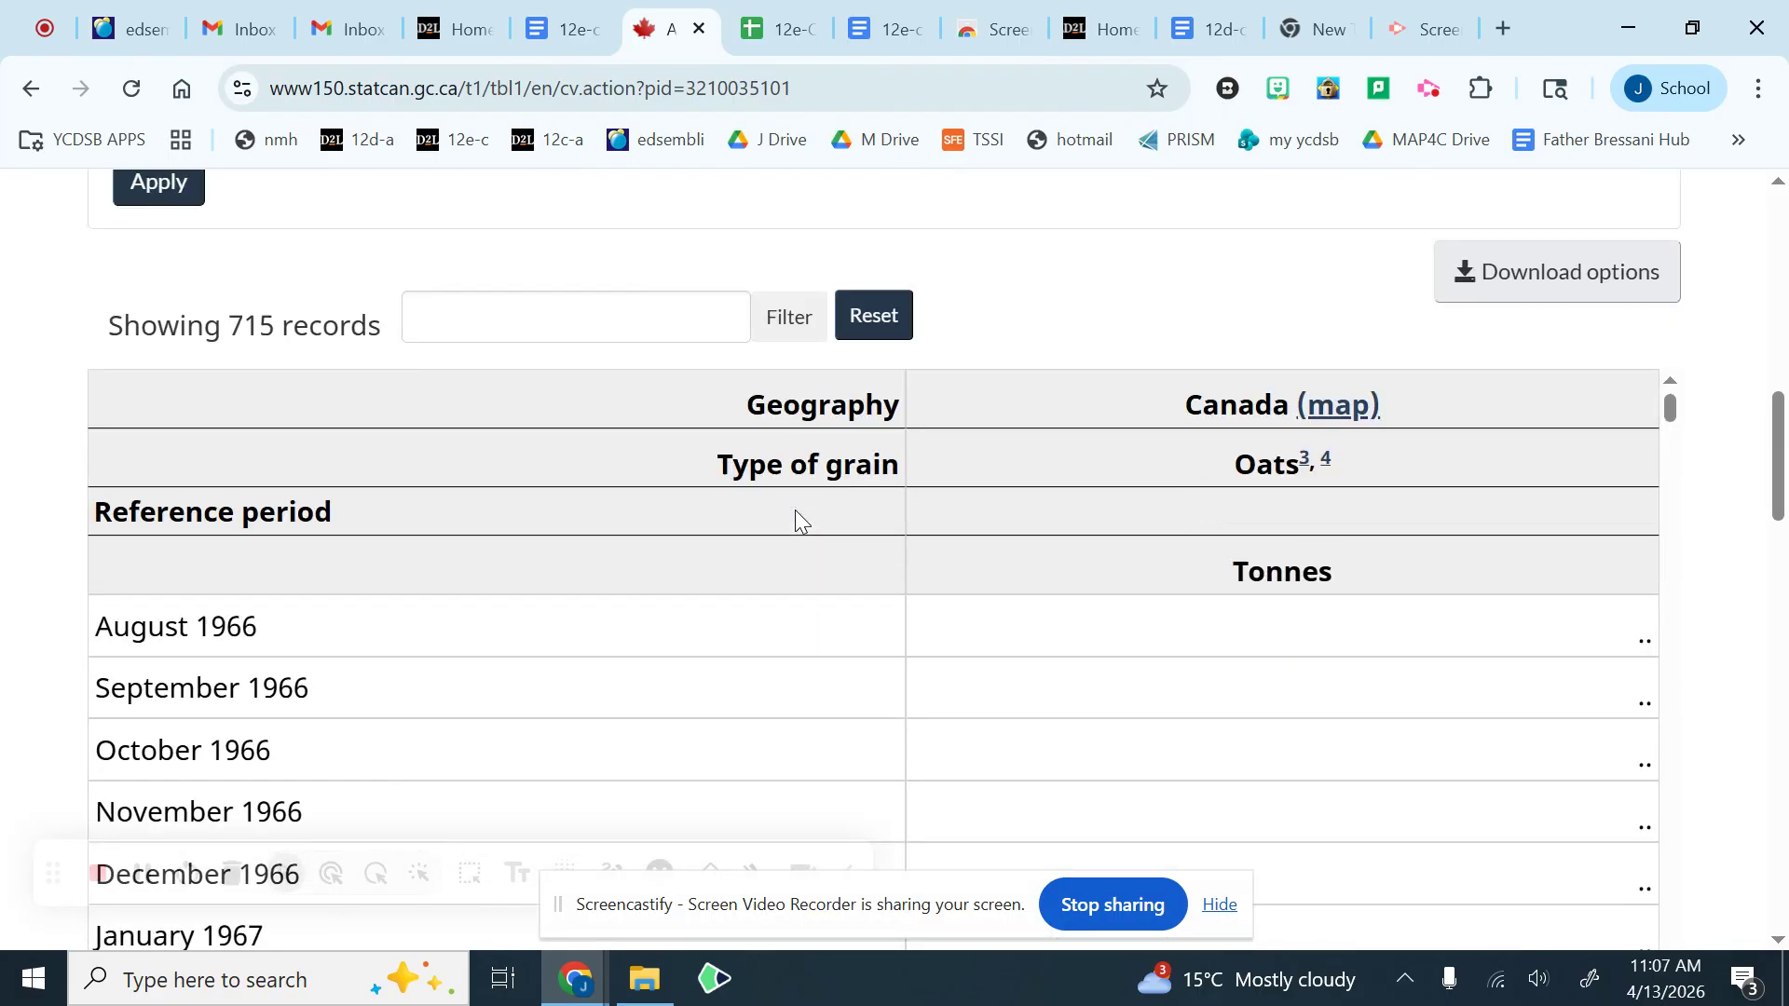
{"action": "scroll", "coordinate": [796, 511], "scroll_direction": "down", "scroll_amount": 6}
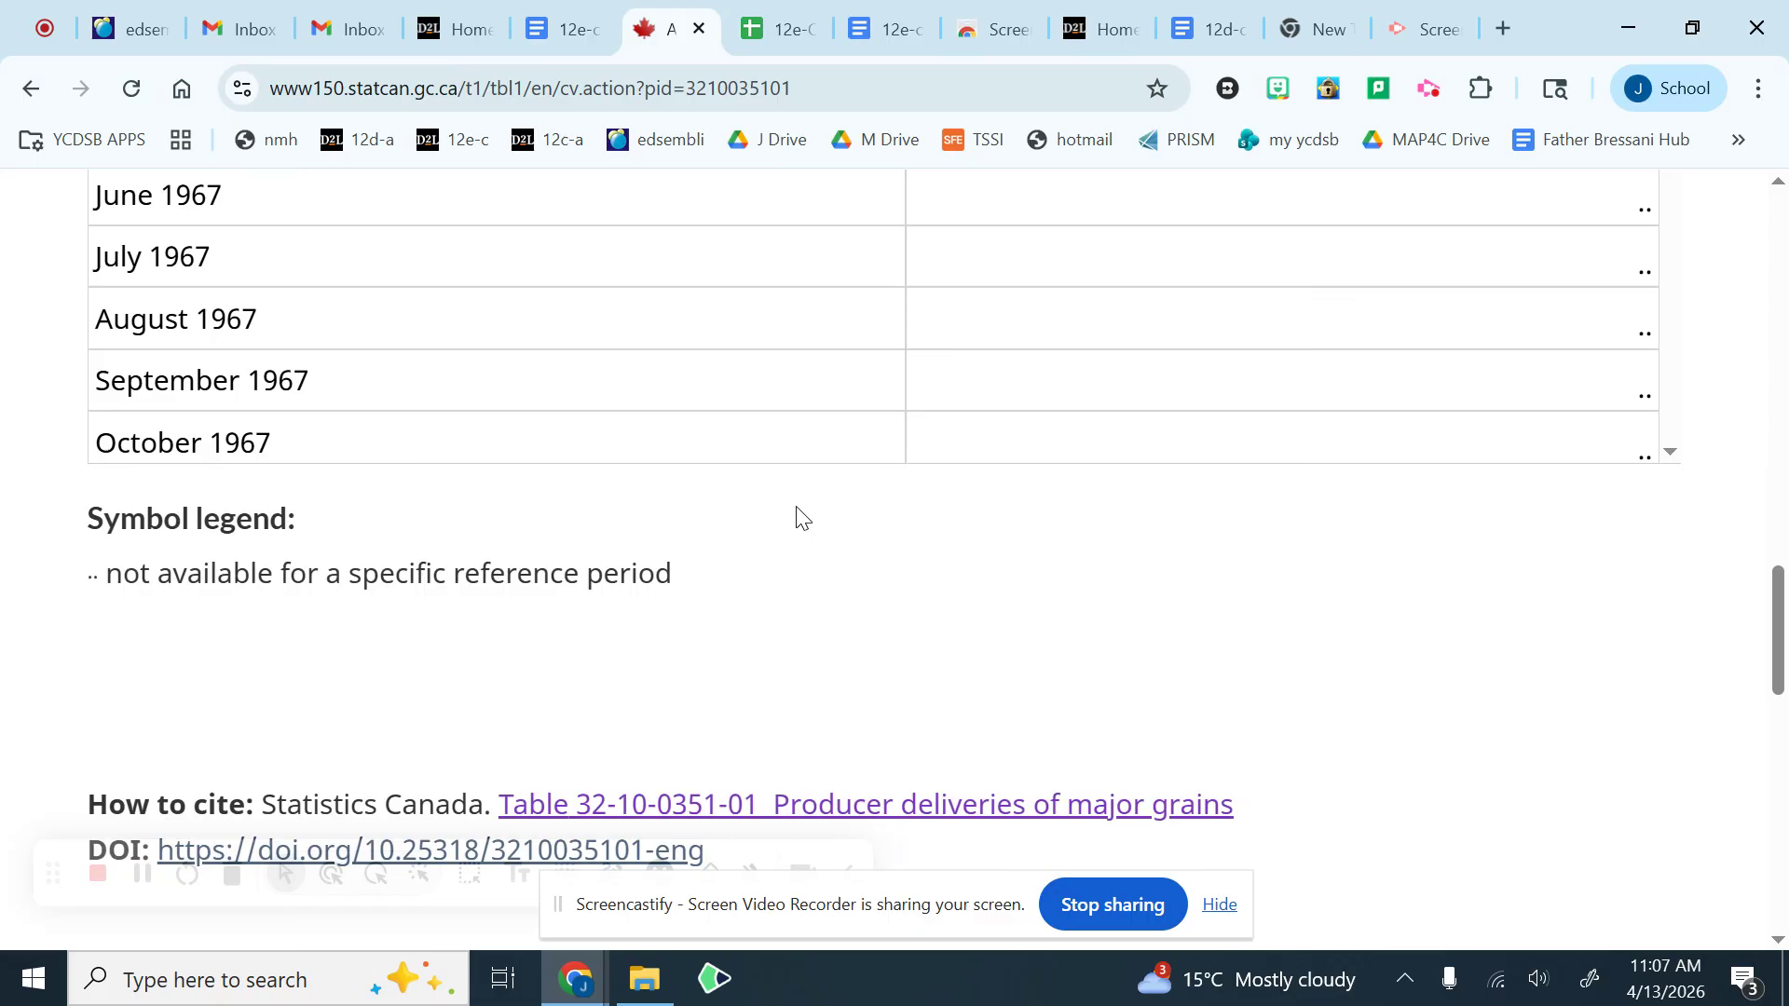
{"action": "scroll", "coordinate": [802, 517], "scroll_direction": "up", "scroll_amount": 3}
{"action": "scroll", "coordinate": [1244, 496], "scroll_direction": "down", "scroll_amount": 9}
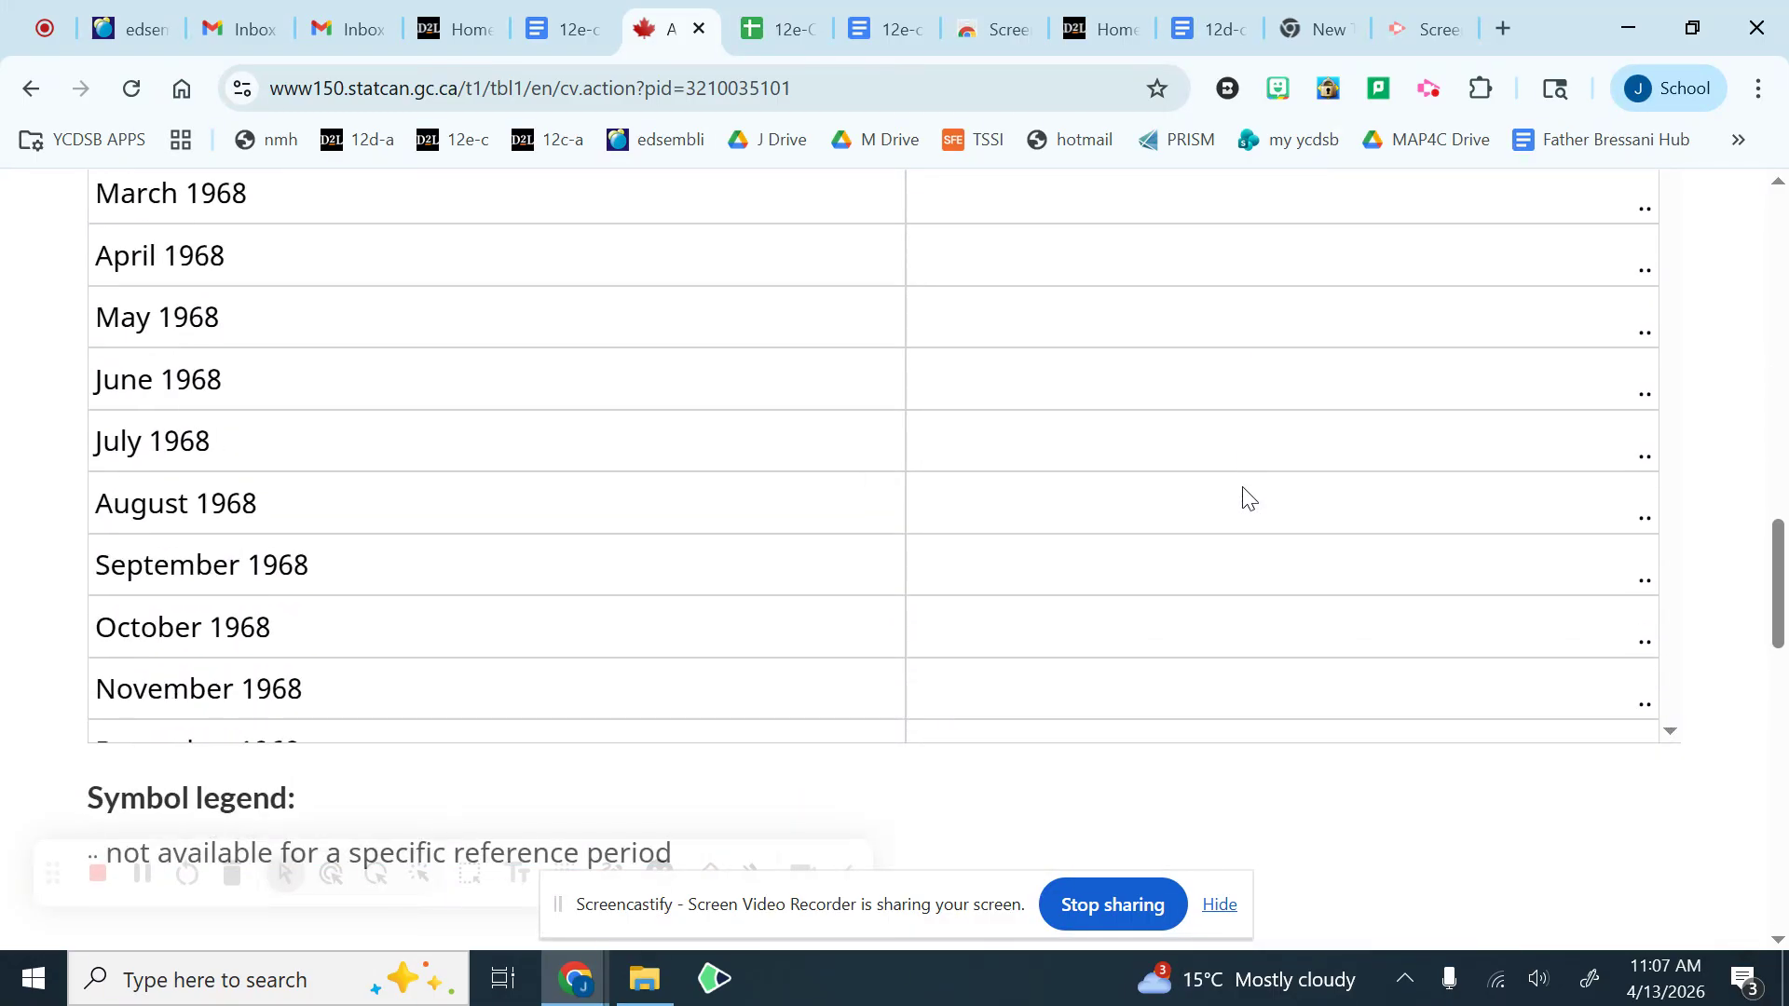
{"action": "scroll", "coordinate": [1248, 498], "scroll_direction": "down", "scroll_amount": 12}
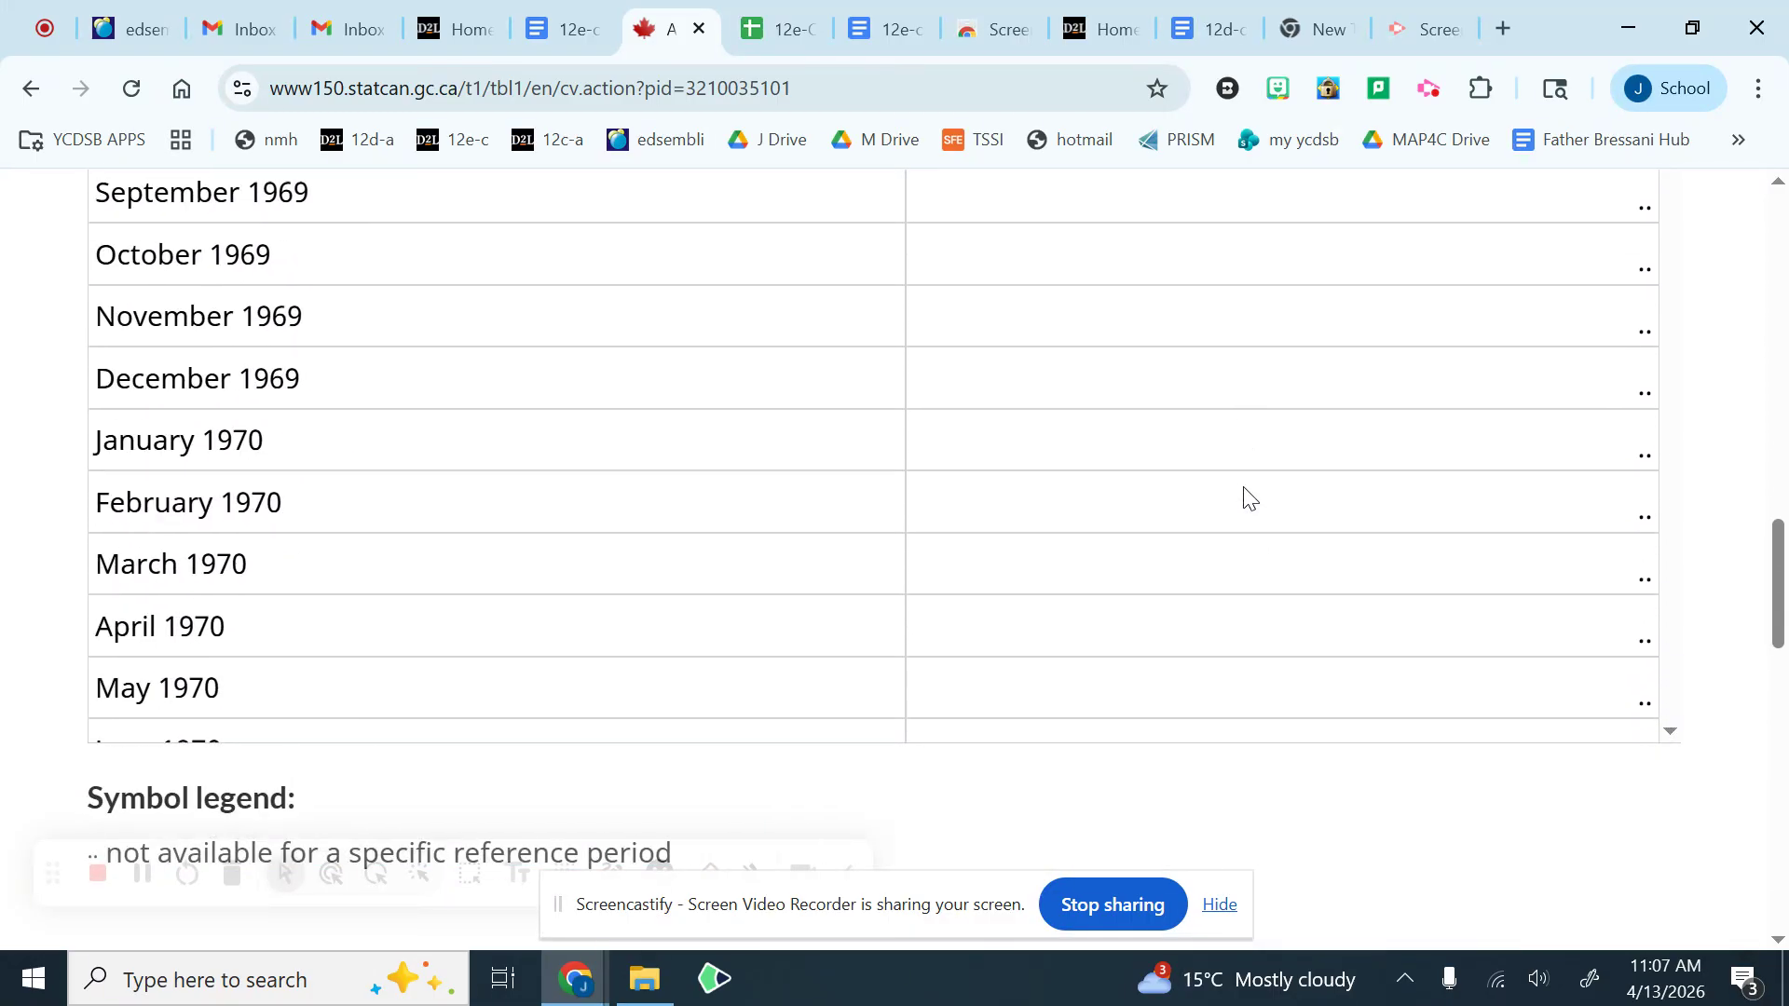
{"action": "scroll", "coordinate": [1249, 498], "scroll_direction": "down", "scroll_amount": 16}
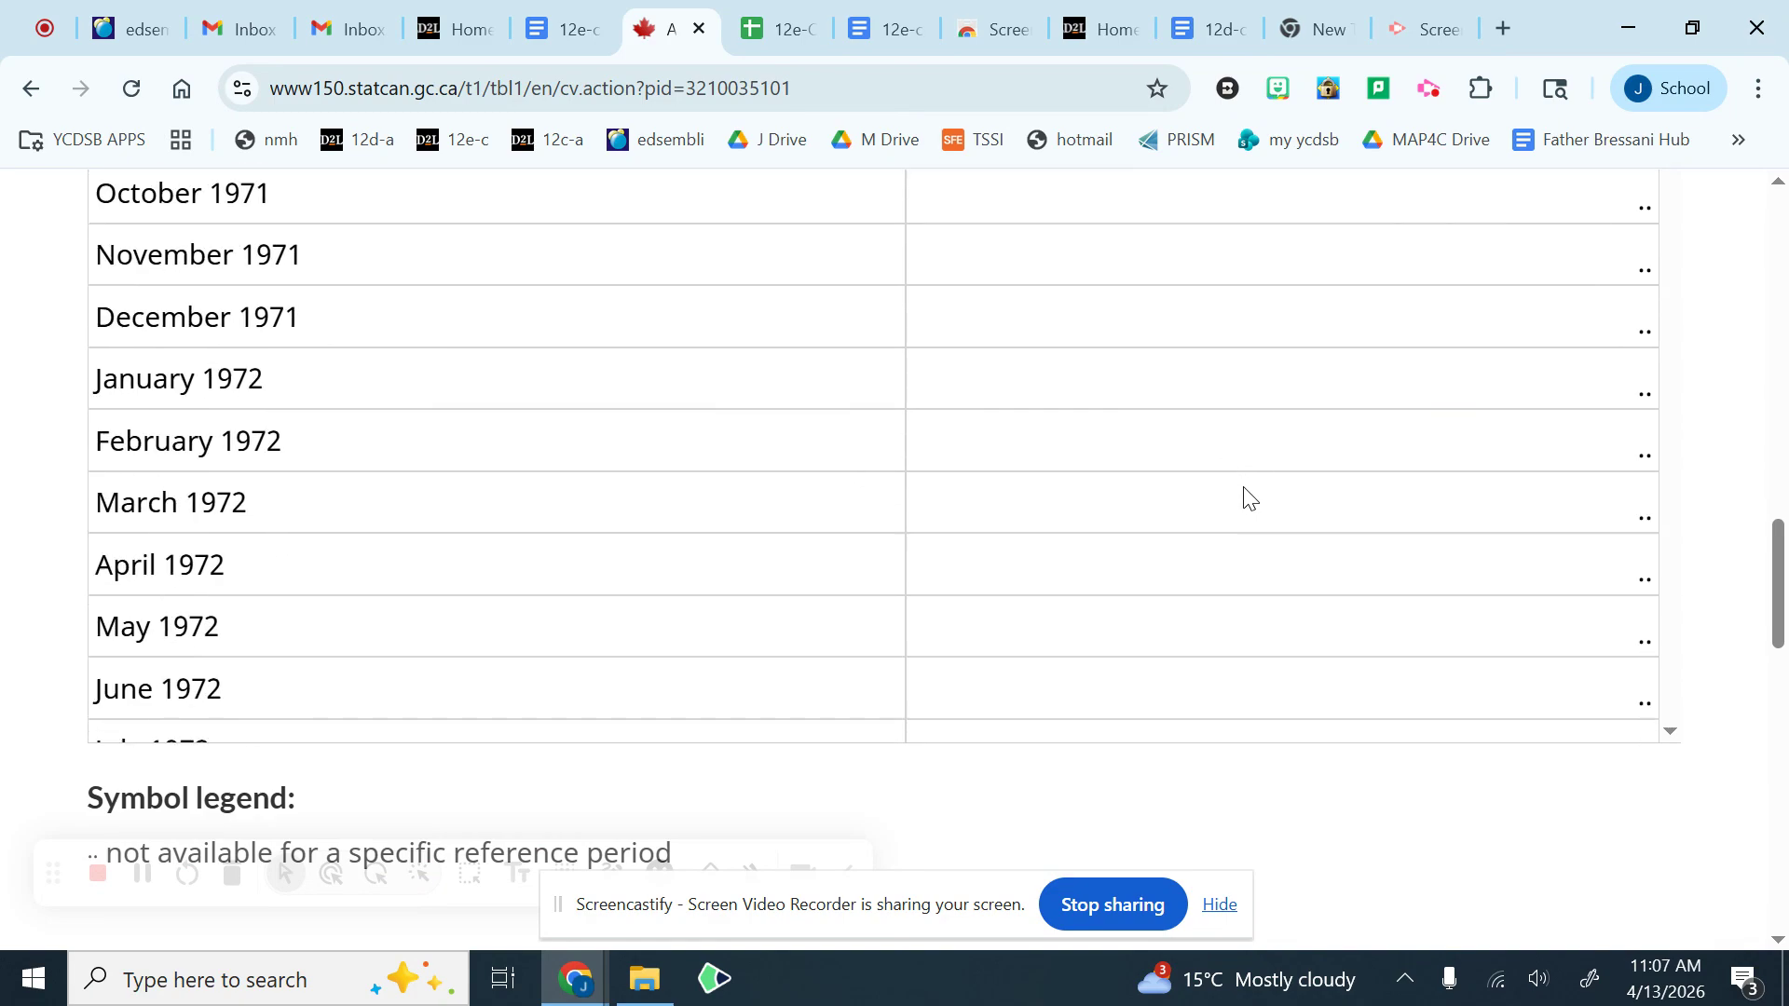
{"action": "scroll", "coordinate": [1249, 498], "scroll_direction": "down", "scroll_amount": 20}
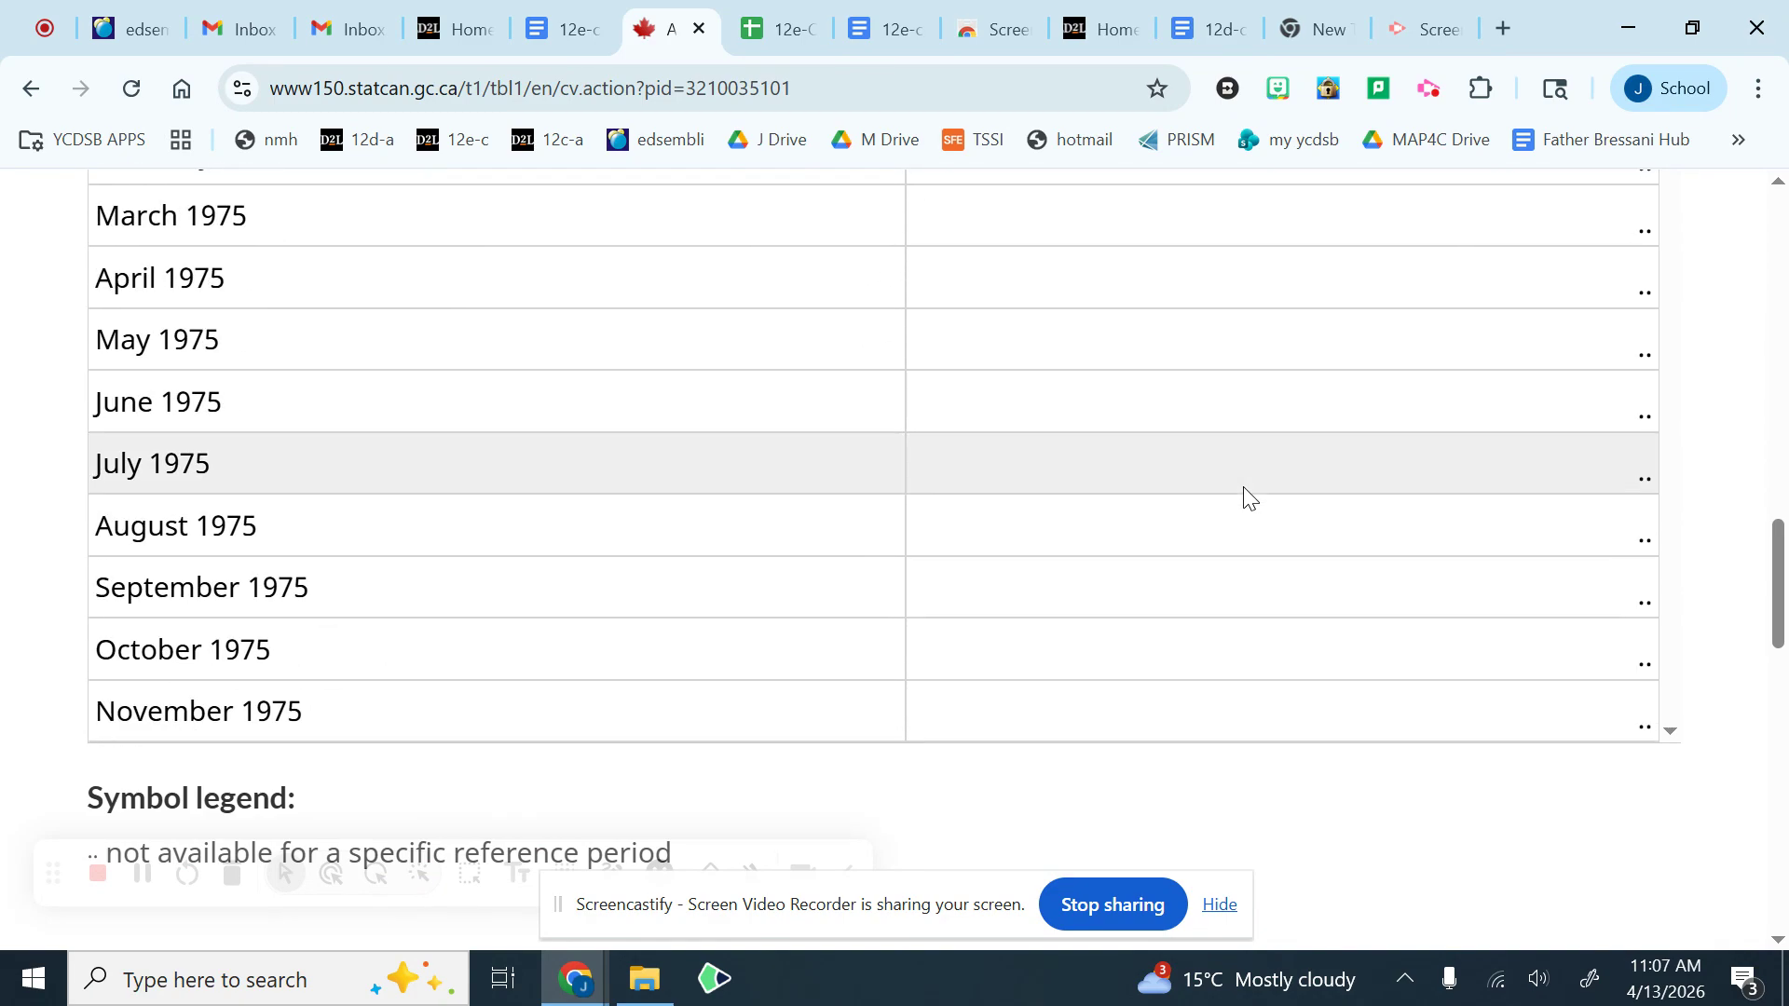
{"action": "scroll", "coordinate": [1249, 499], "scroll_direction": "down", "scroll_amount": 20}
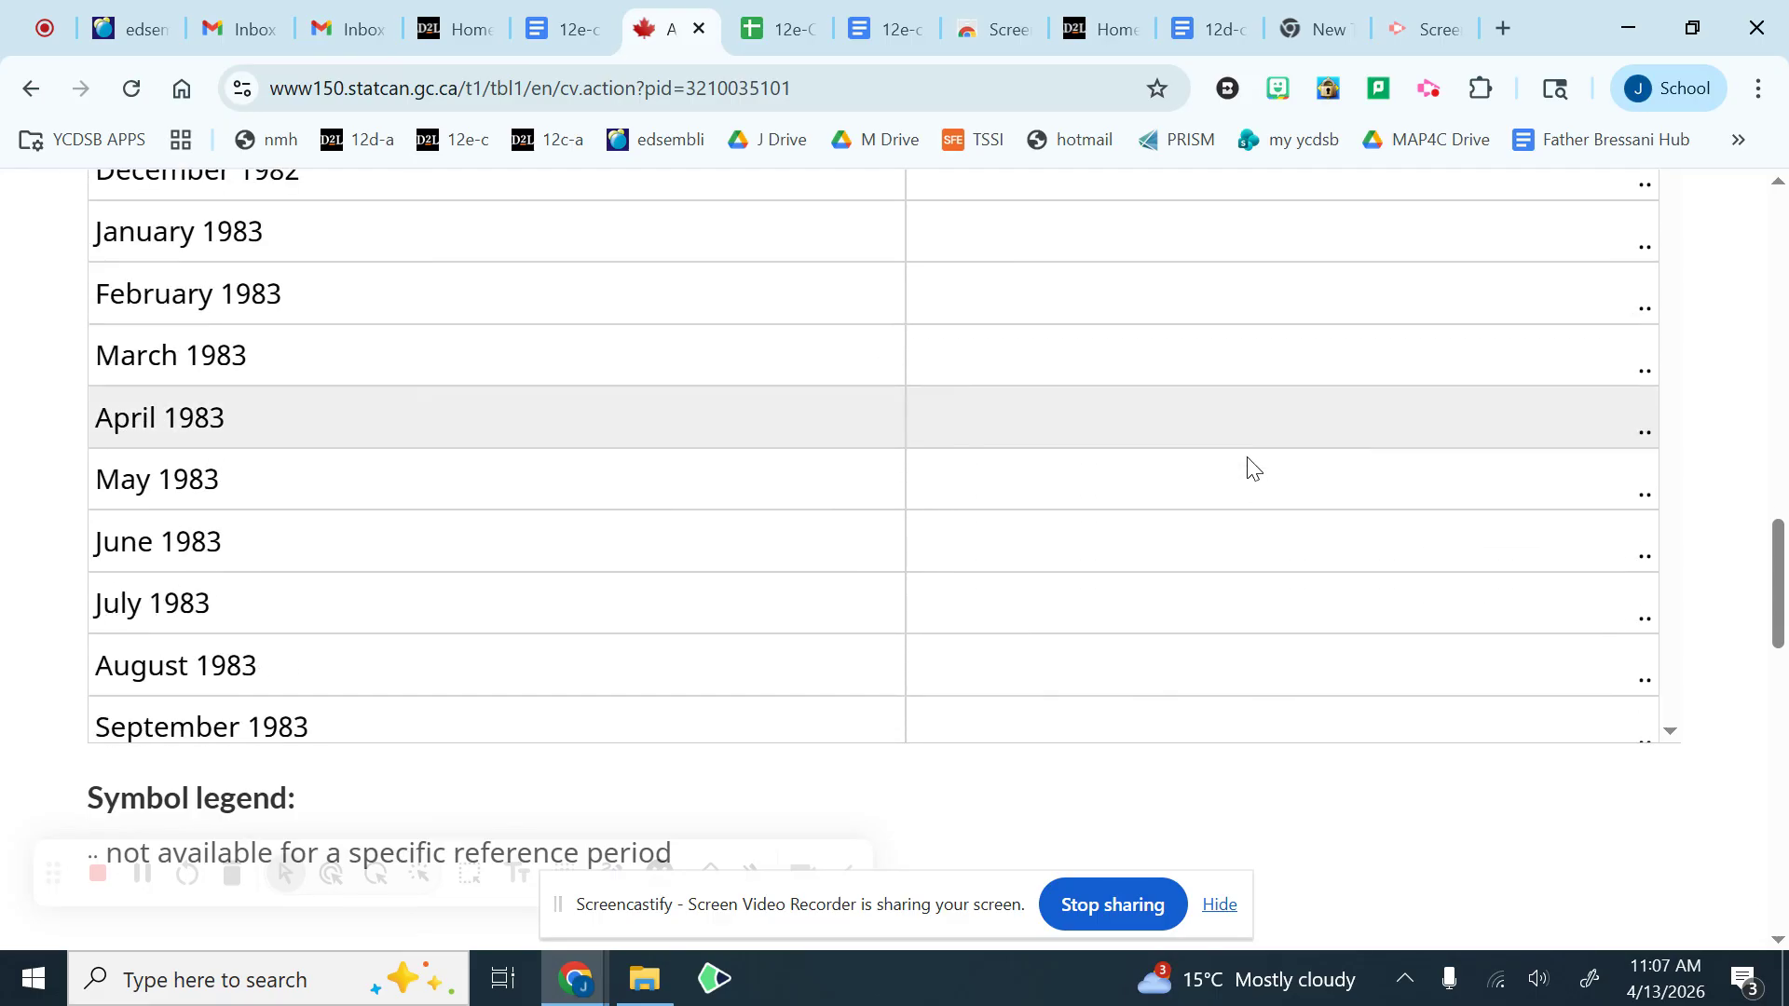
{"action": "scroll", "coordinate": [1247, 466], "scroll_direction": "down", "scroll_amount": 20}
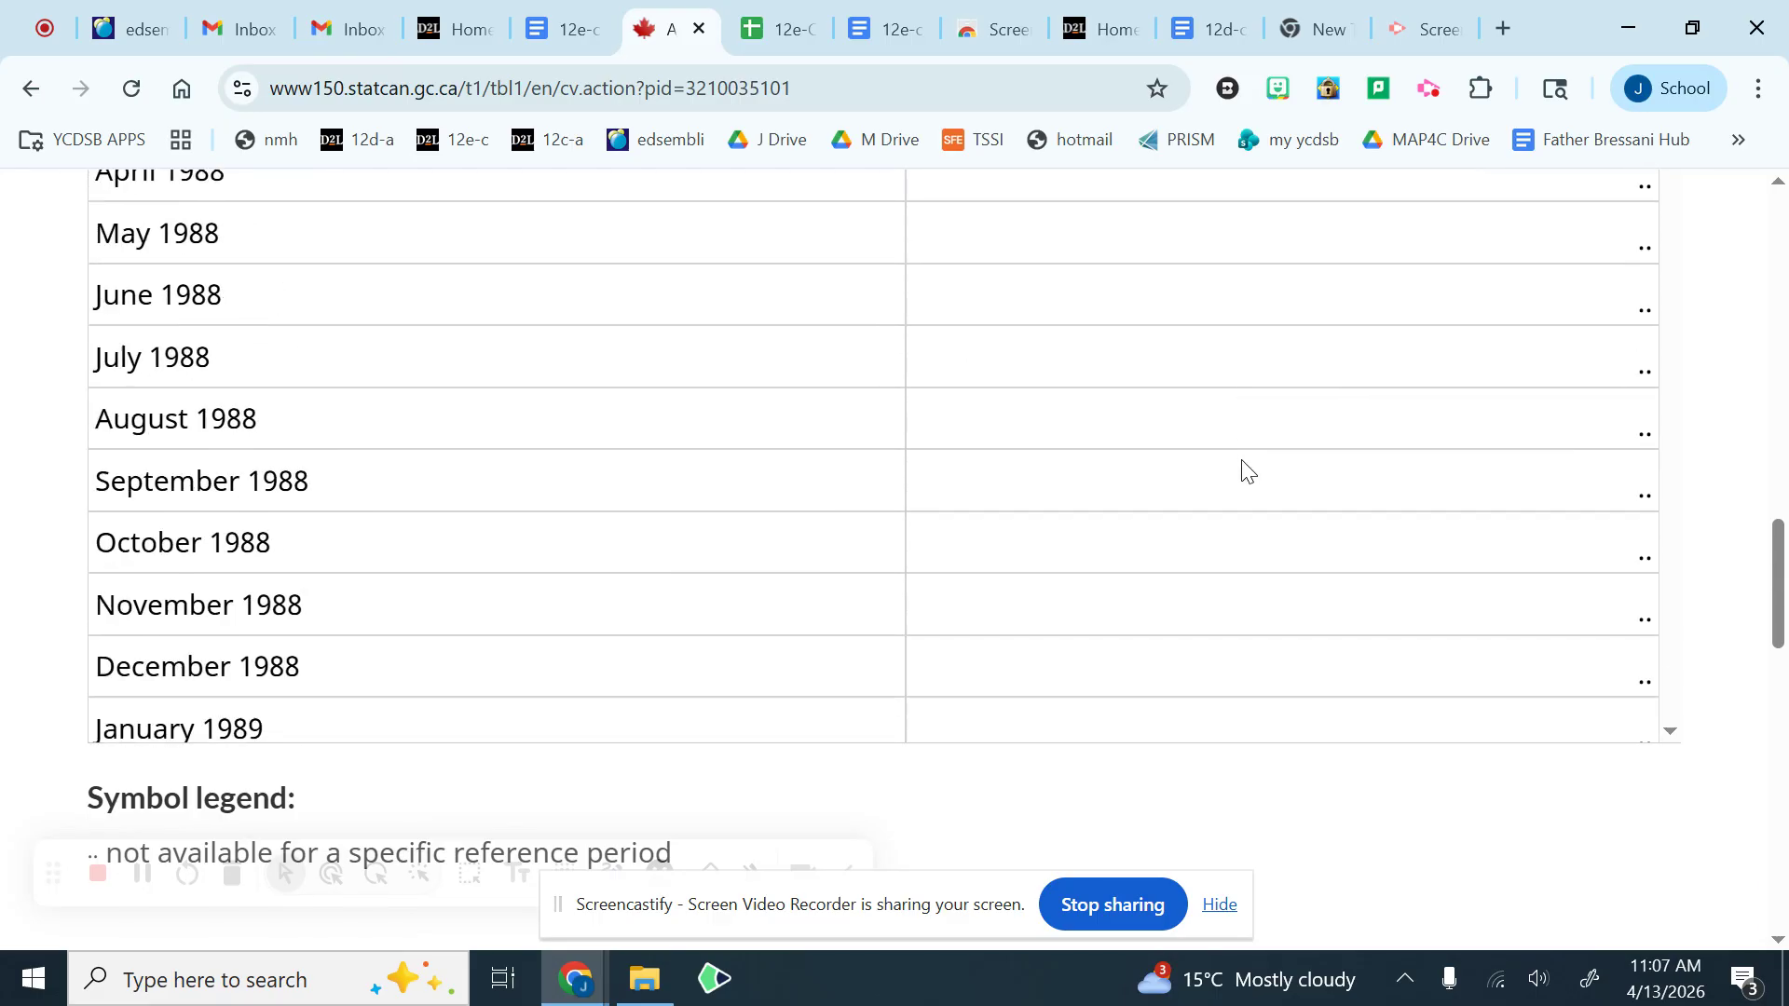
{"action": "scroll", "coordinate": [1249, 471], "scroll_direction": "down", "scroll_amount": 20}
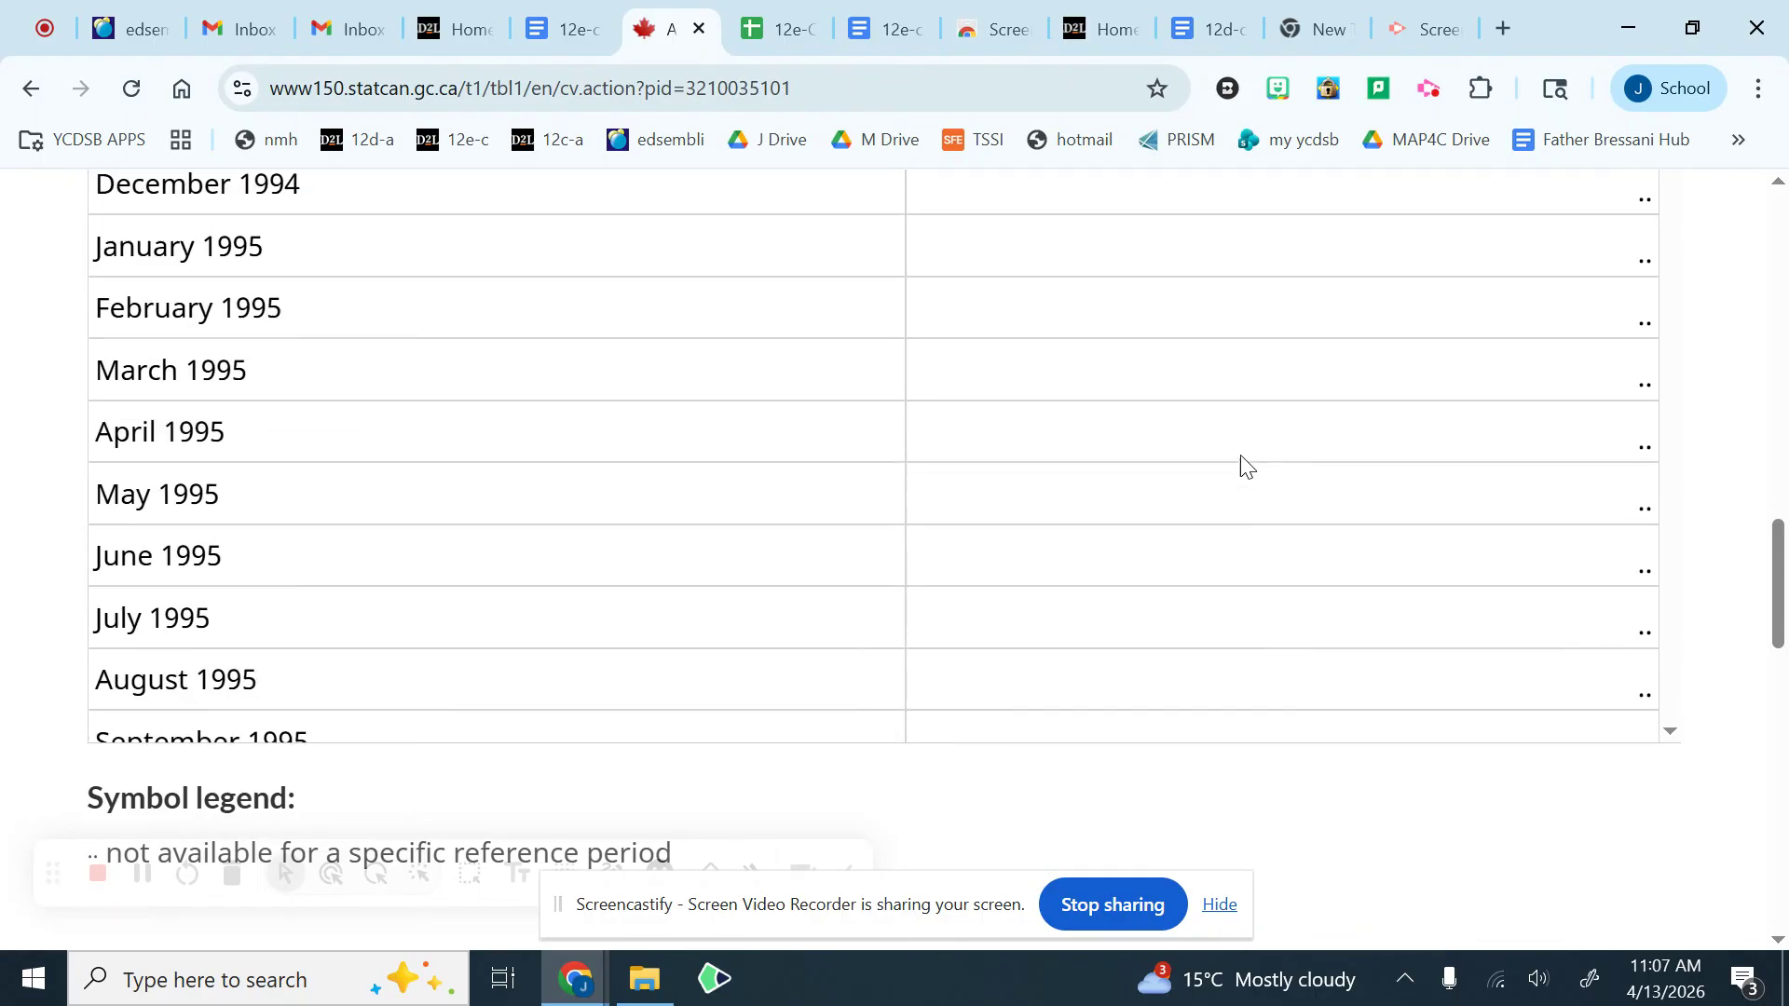
{"action": "scroll", "coordinate": [1242, 457], "scroll_direction": "down", "scroll_amount": 20}
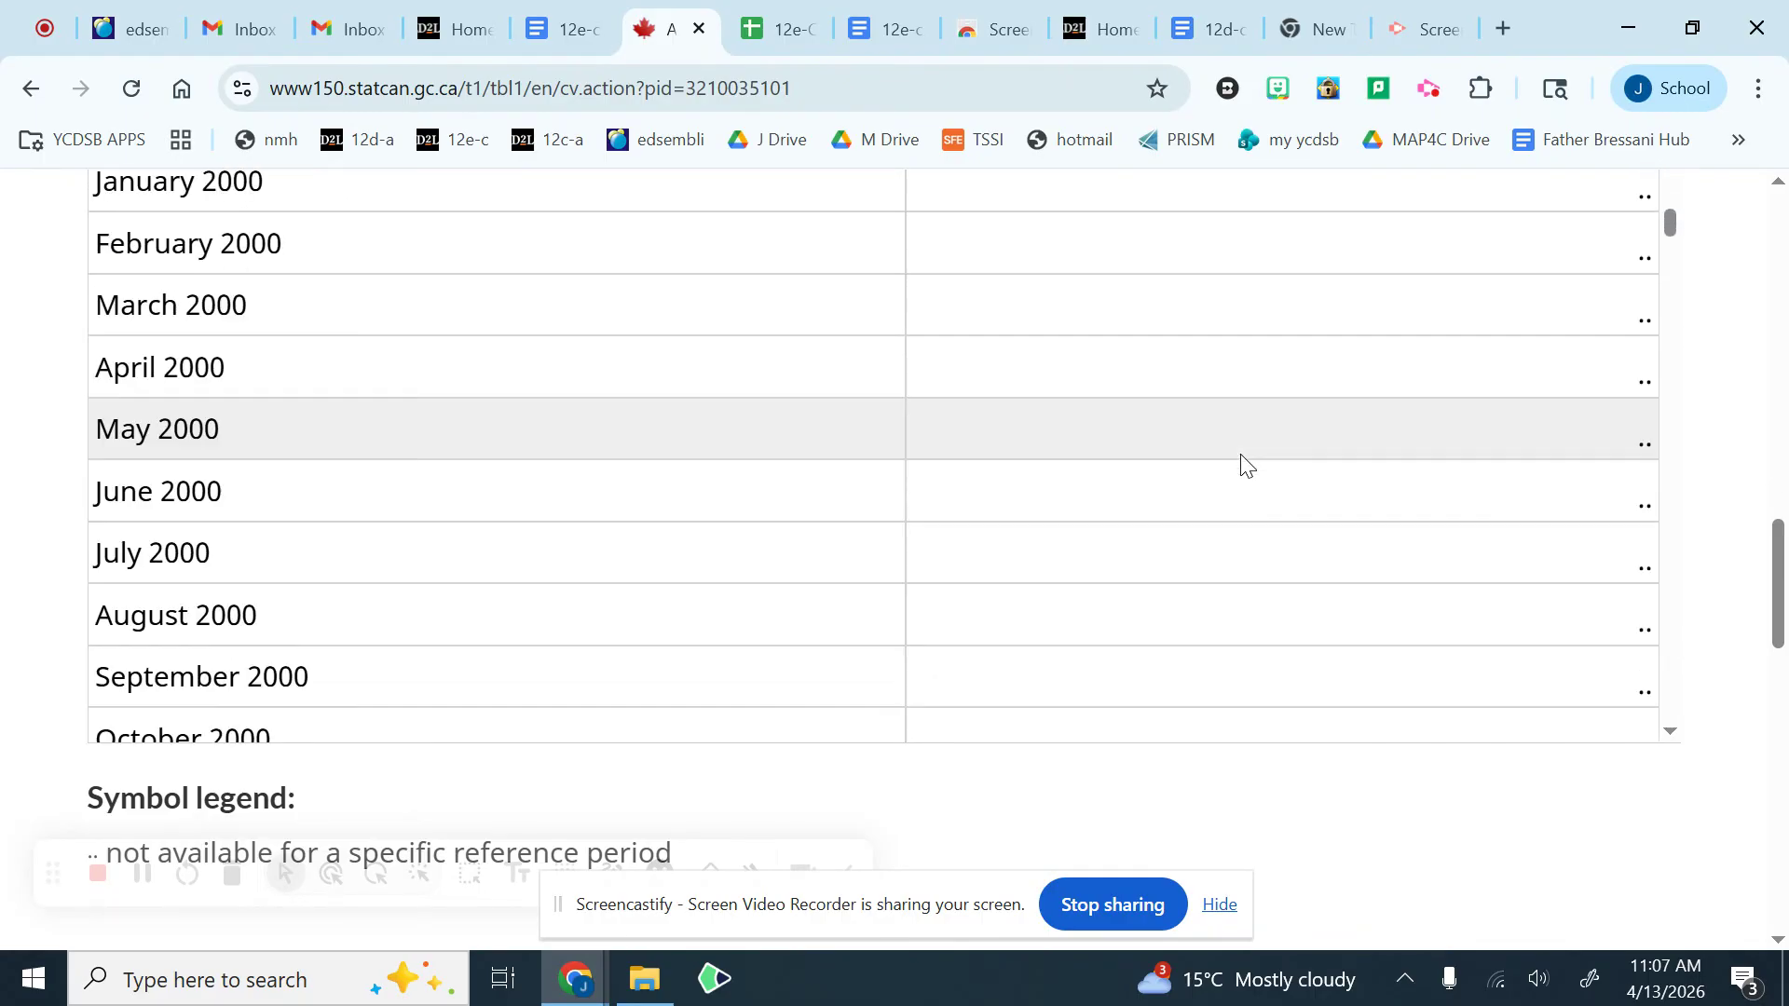
{"action": "scroll", "coordinate": [1247, 466], "scroll_direction": "down", "scroll_amount": 10}
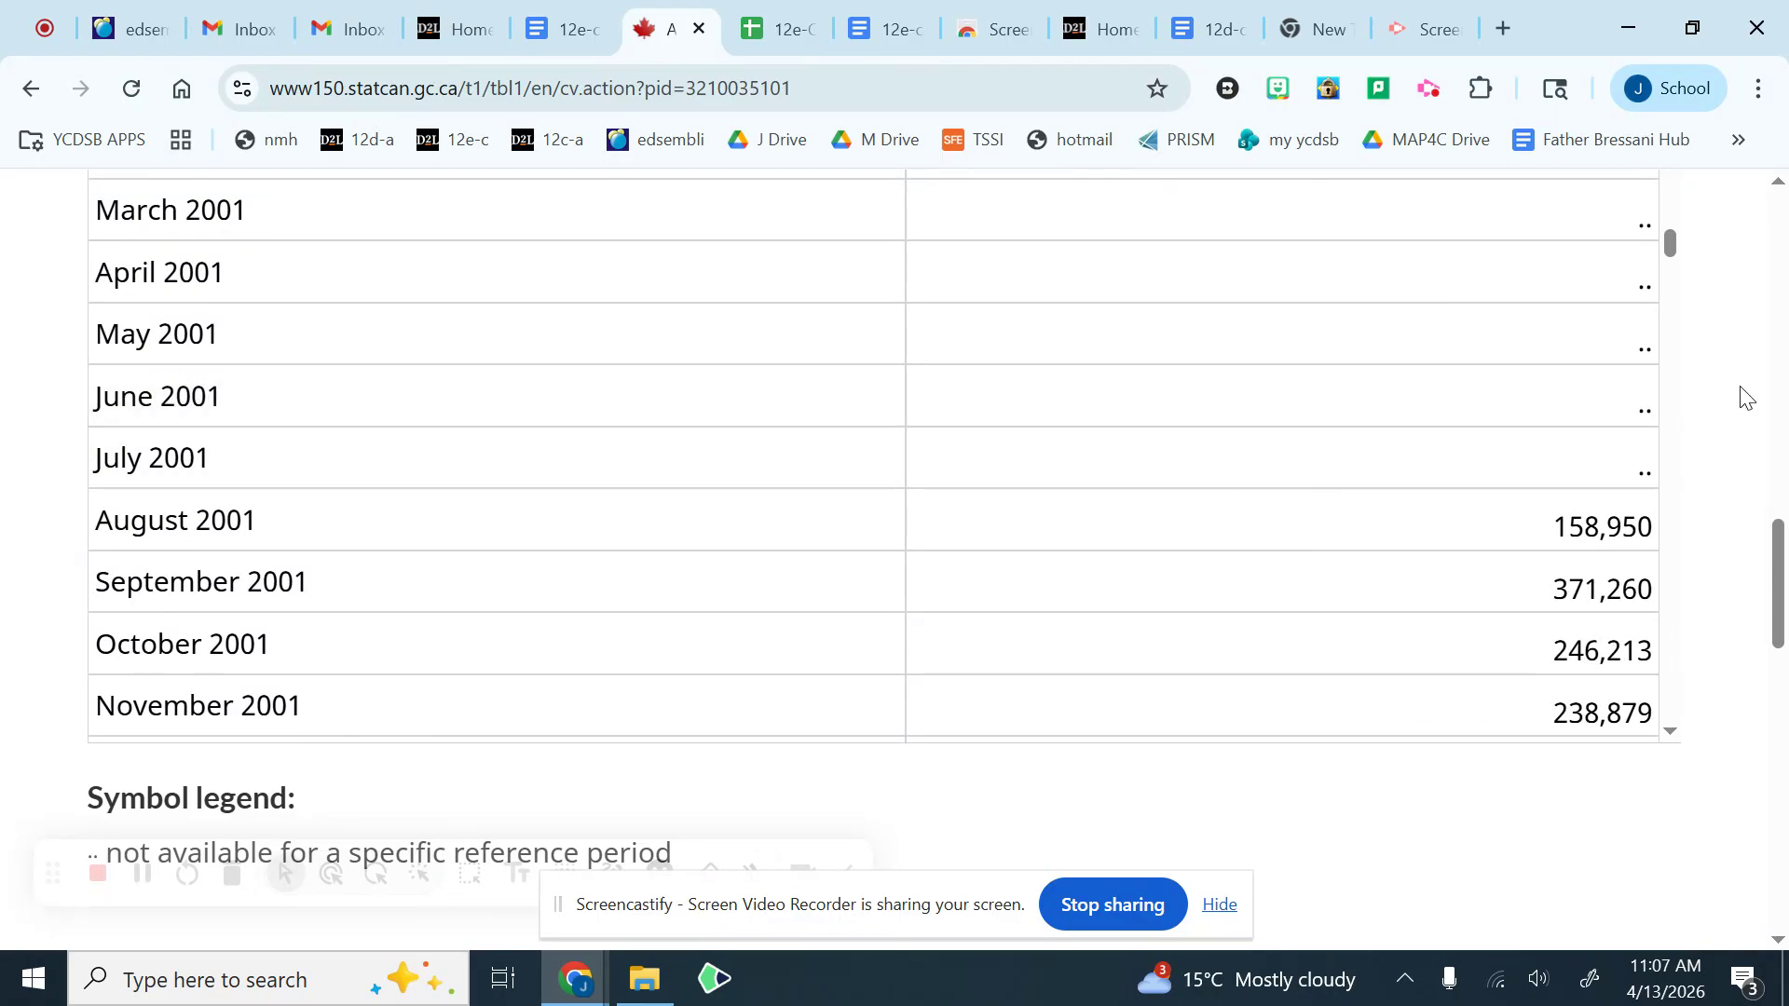
Step: Set the start year of the reference period to 2001, apply the change and check the first rows of the table
{"action": "scroll", "coordinate": [1743, 394], "scroll_direction": "up", "scroll_amount": 15}
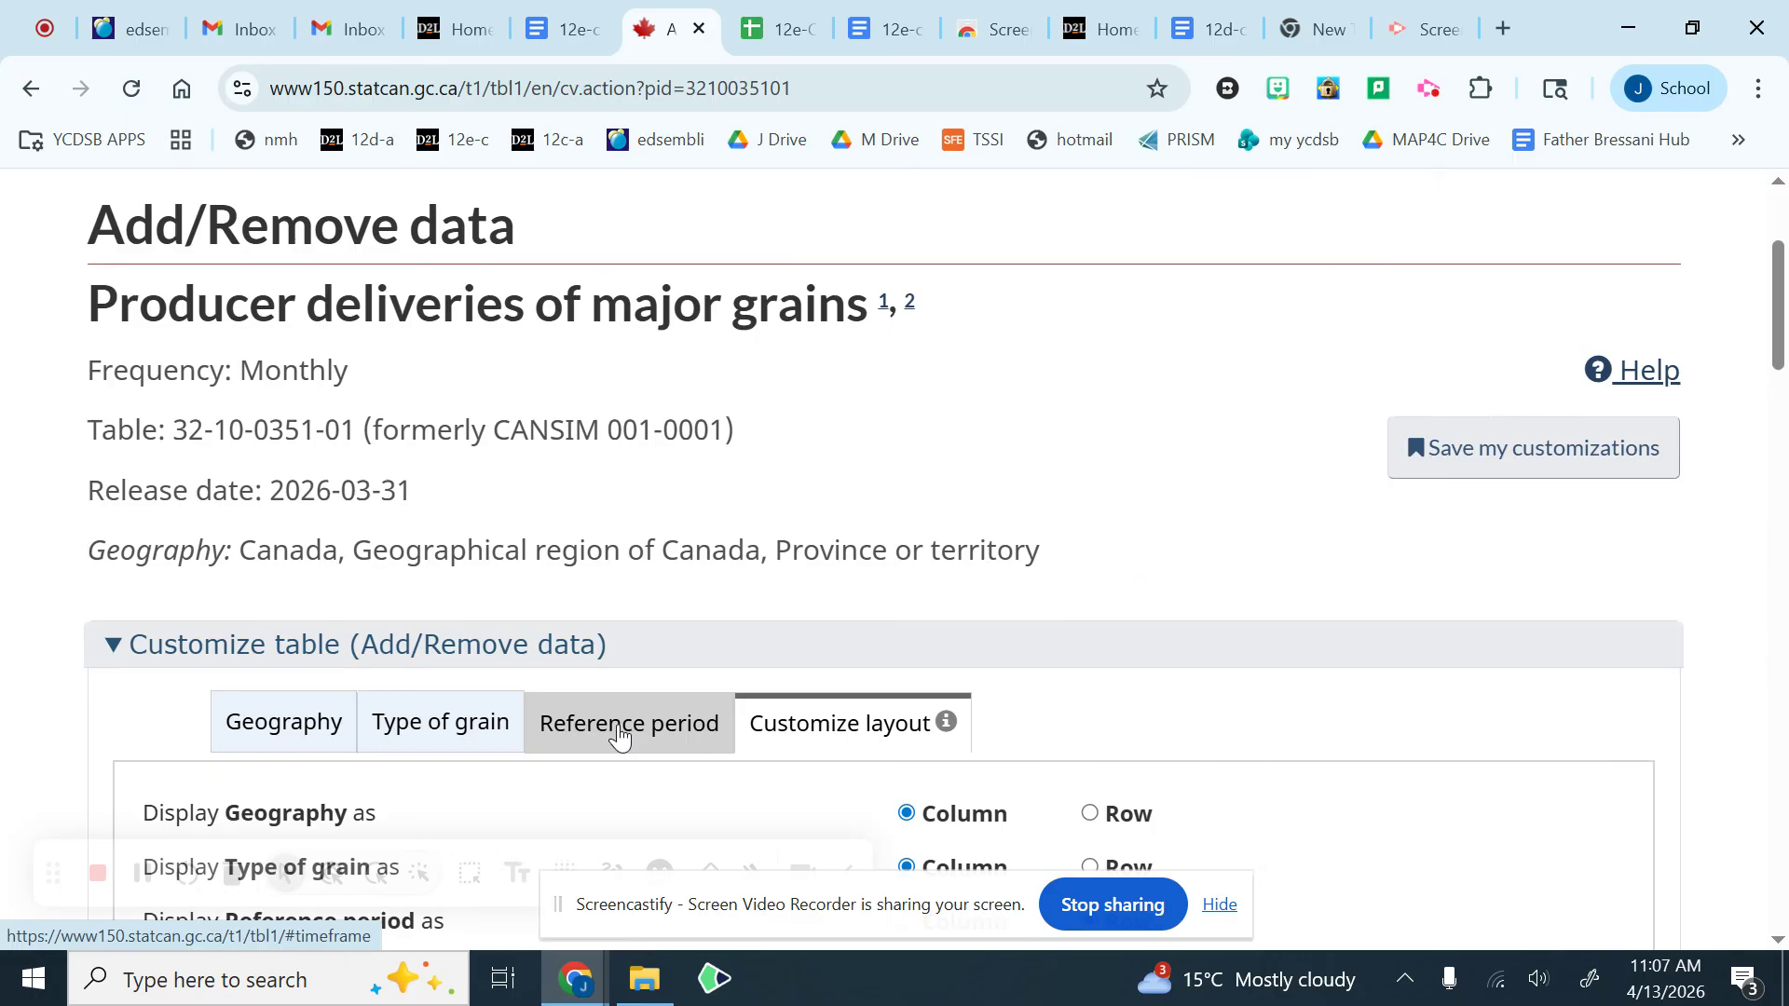
{"action": "scroll", "coordinate": [620, 736], "scroll_direction": "down", "scroll_amount": 3}
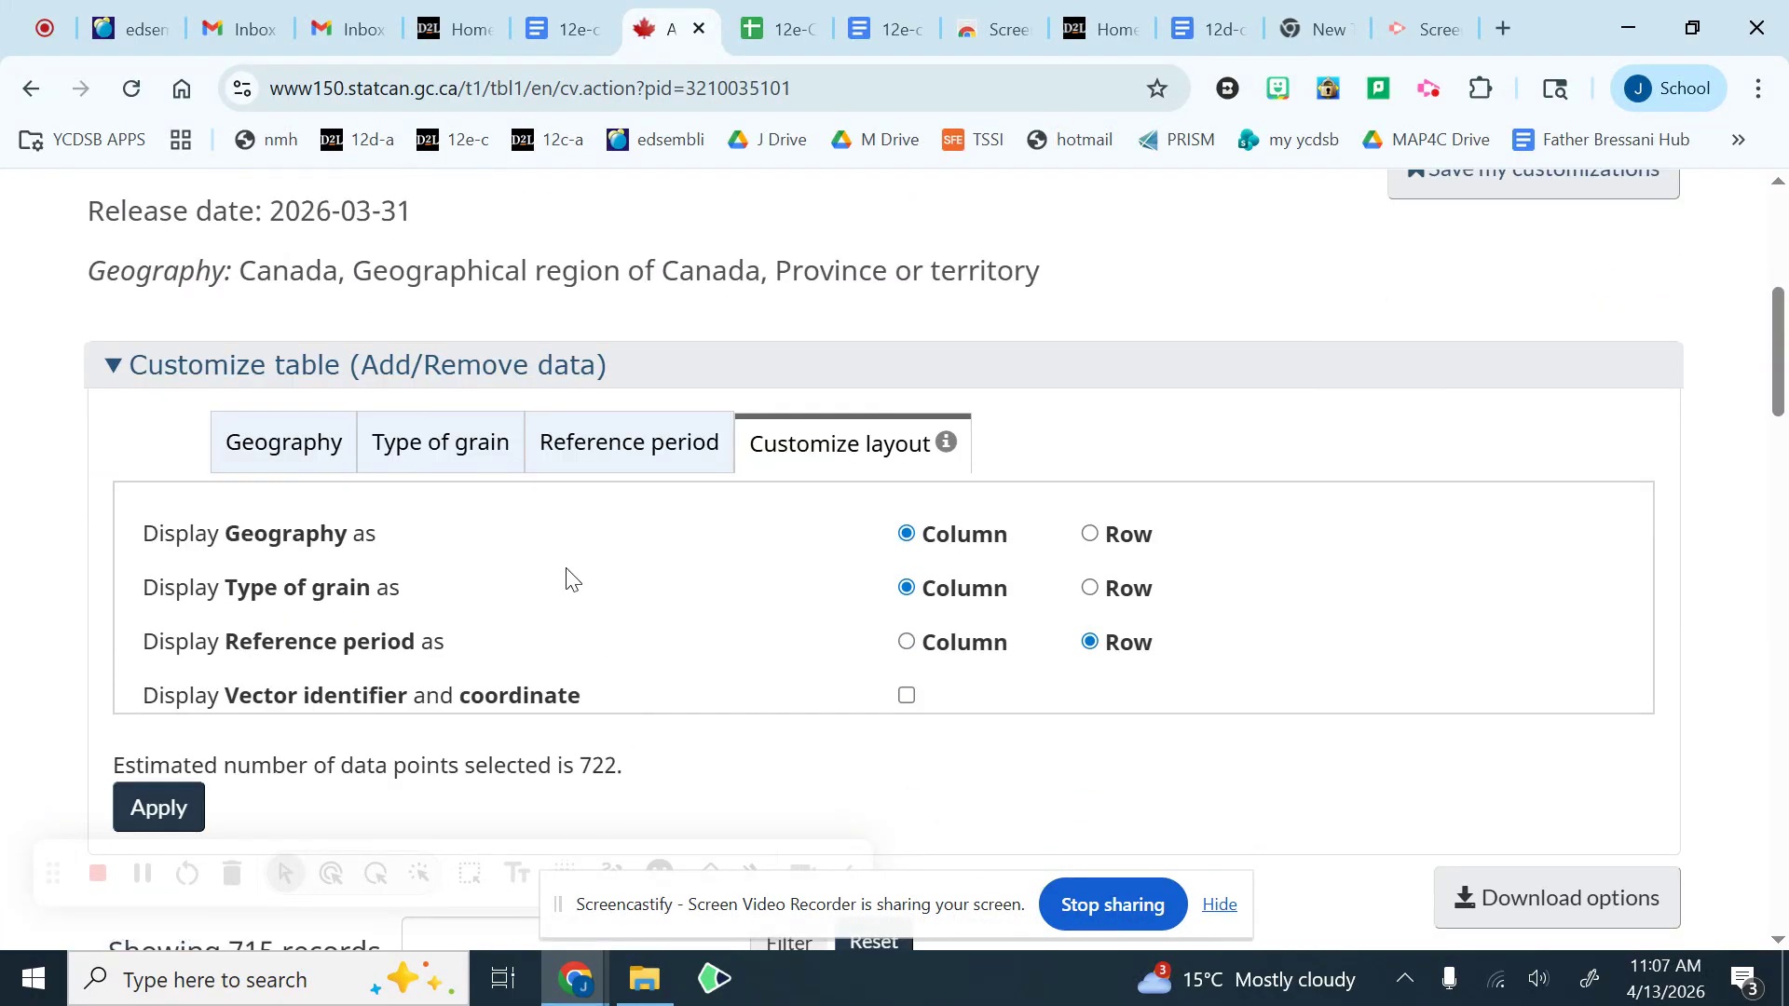
{"action": "left_click", "coordinate": [630, 447]}
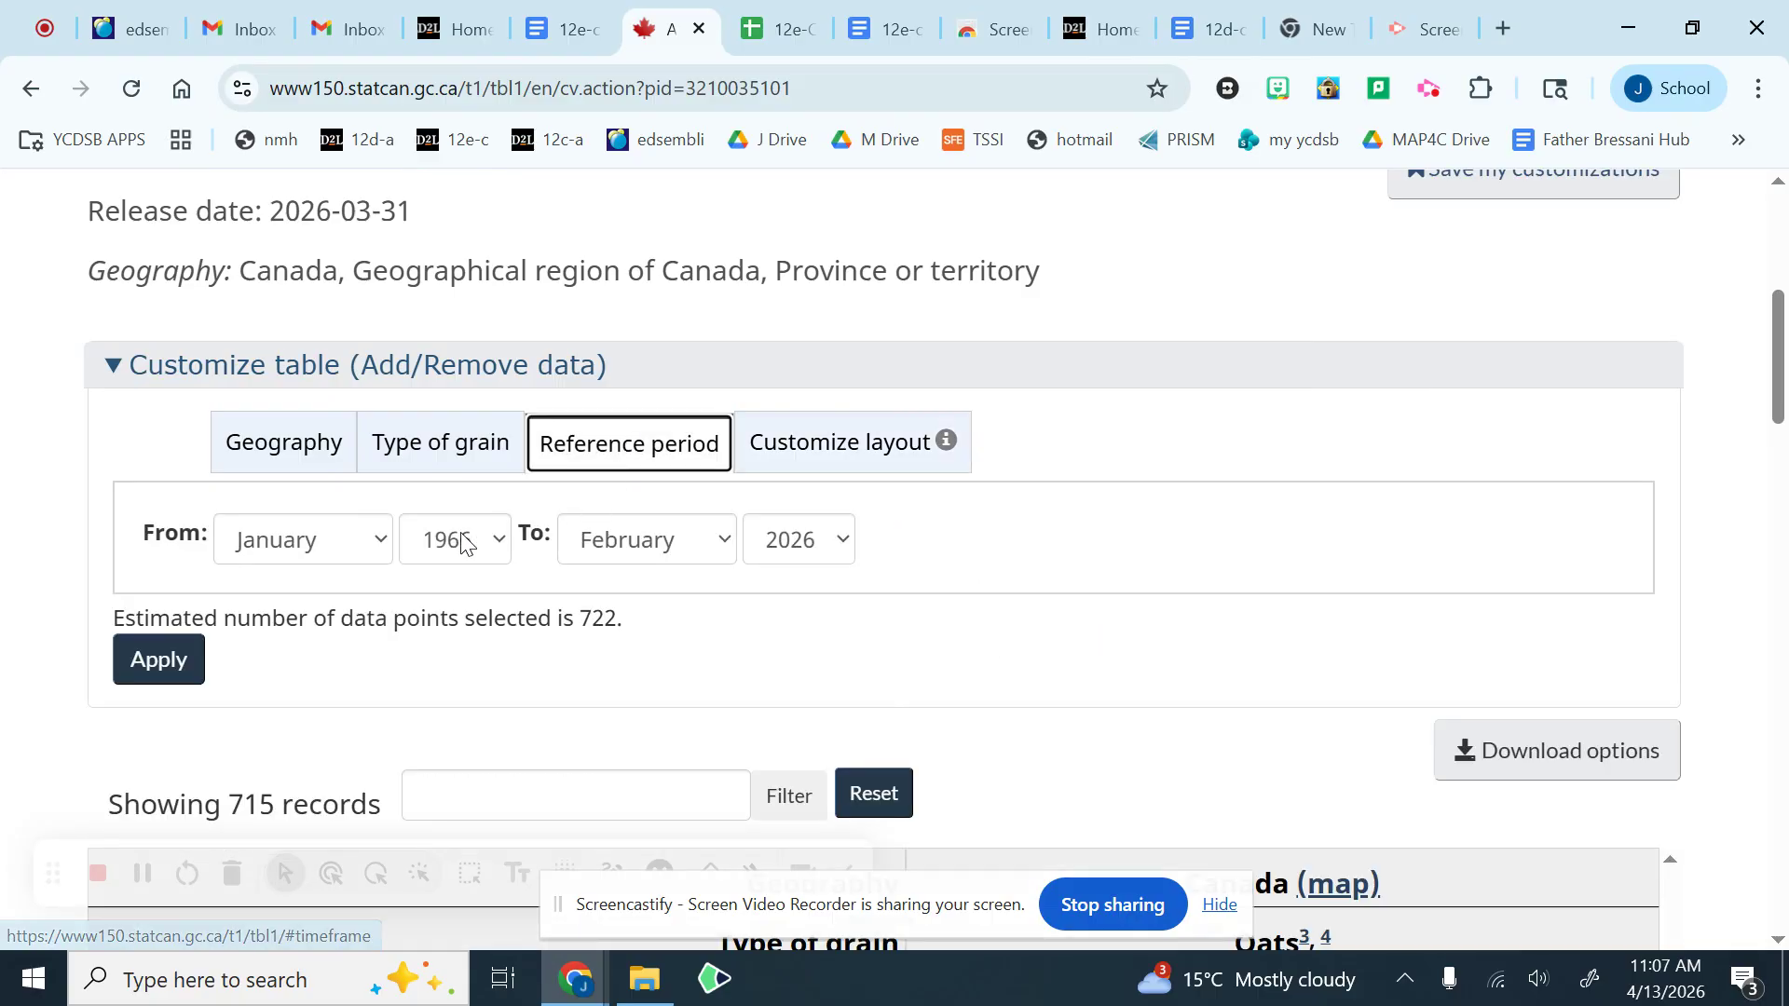
{"action": "left_click", "coordinate": [453, 546]}
{"action": "scroll", "coordinate": [421, 446], "scroll_direction": "down", "scroll_amount": 15}
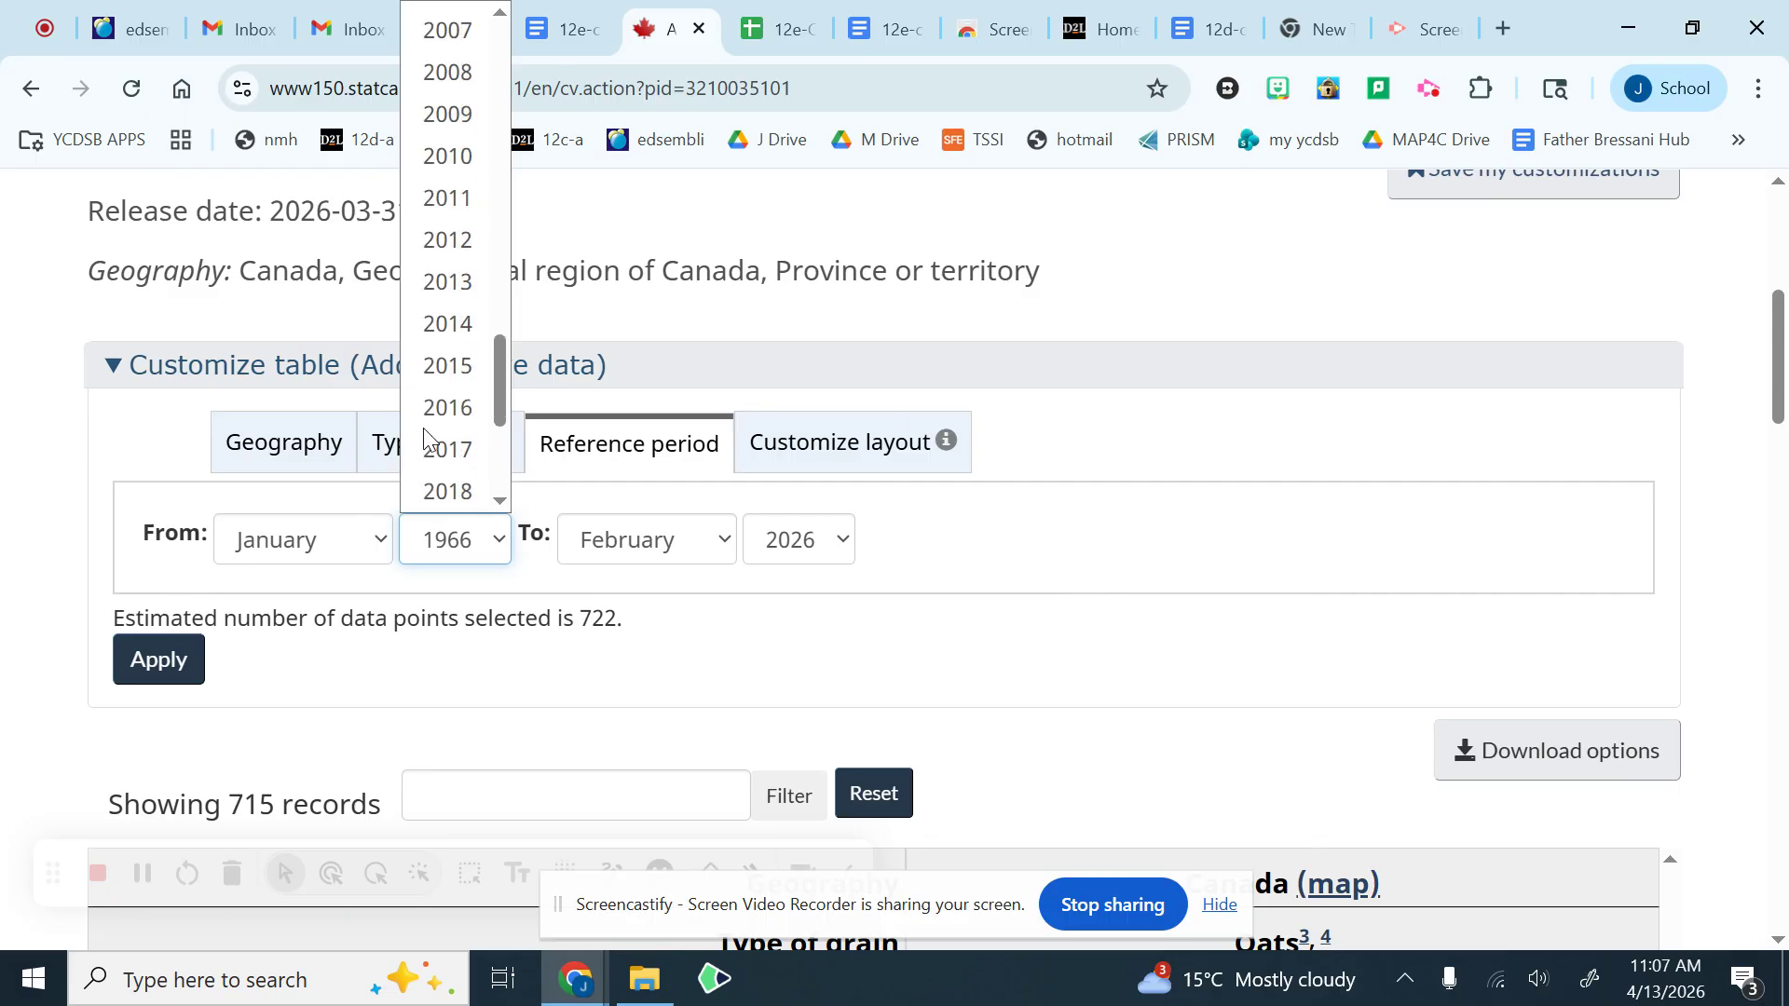
{"action": "scroll", "coordinate": [424, 438], "scroll_direction": "up", "scroll_amount": 8}
{"action": "scroll", "coordinate": [449, 363], "scroll_direction": "down", "scroll_amount": 6}
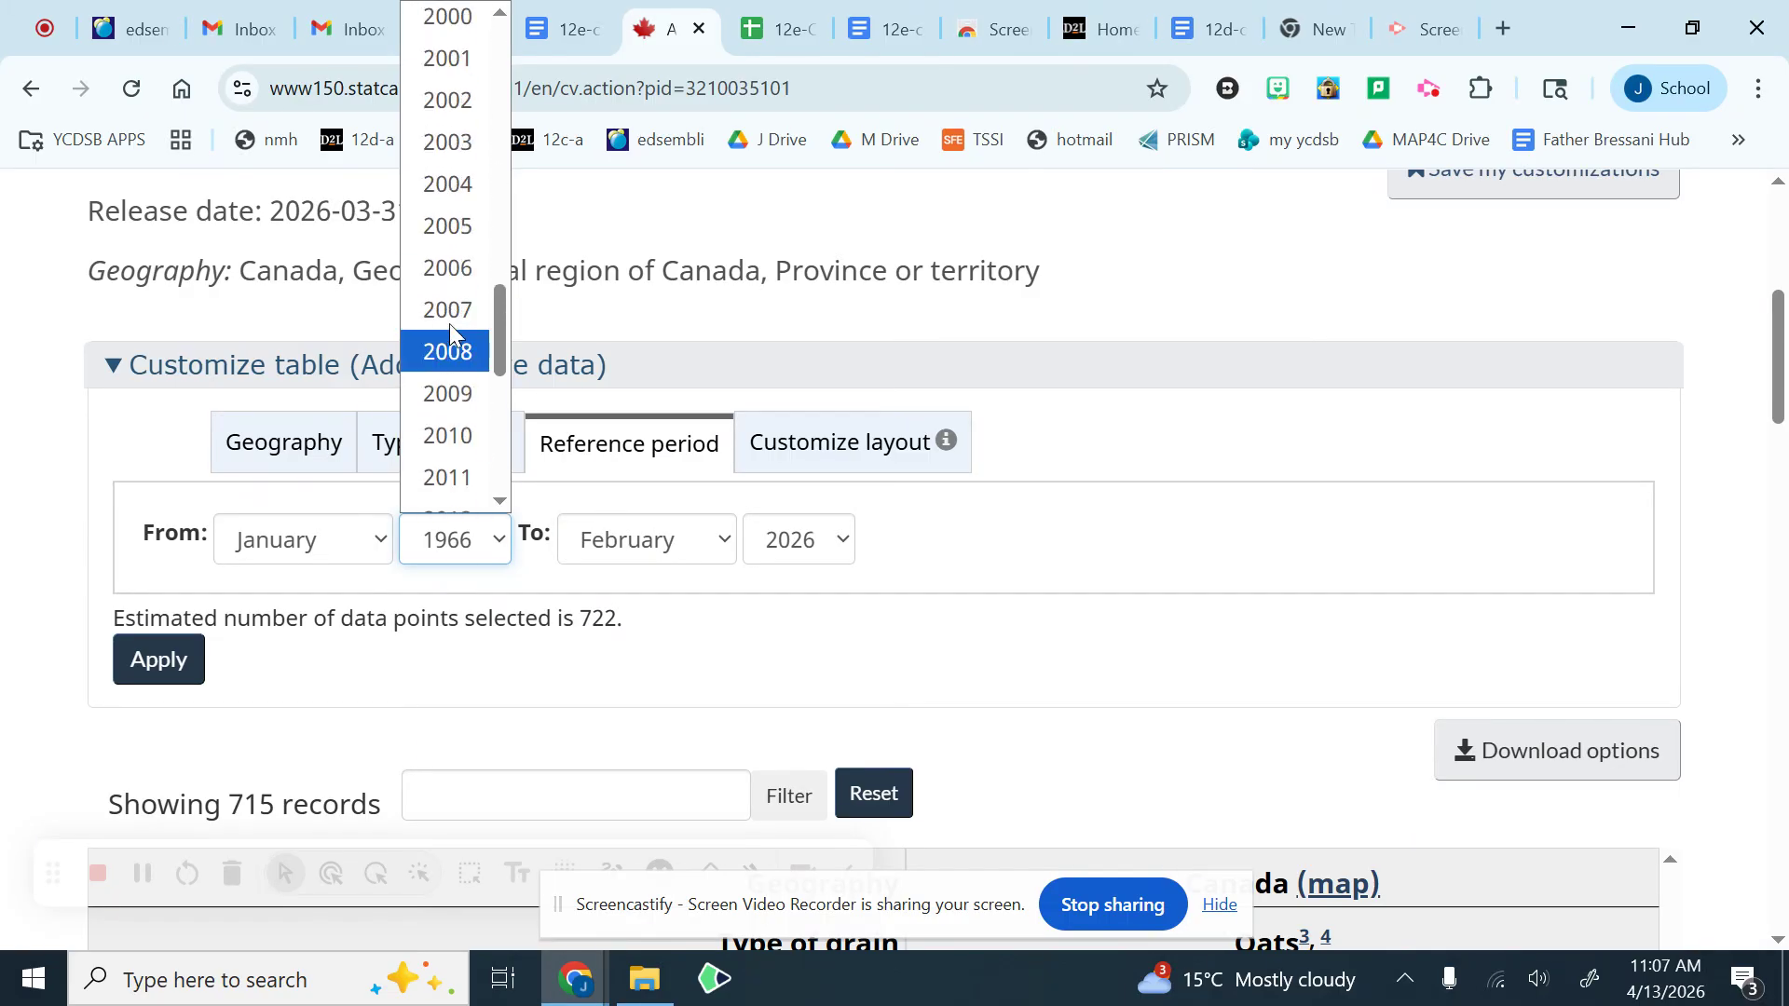
{"action": "scroll", "coordinate": [455, 308], "scroll_direction": "up", "scroll_amount": 3}
{"action": "left_click", "coordinate": [452, 338]}
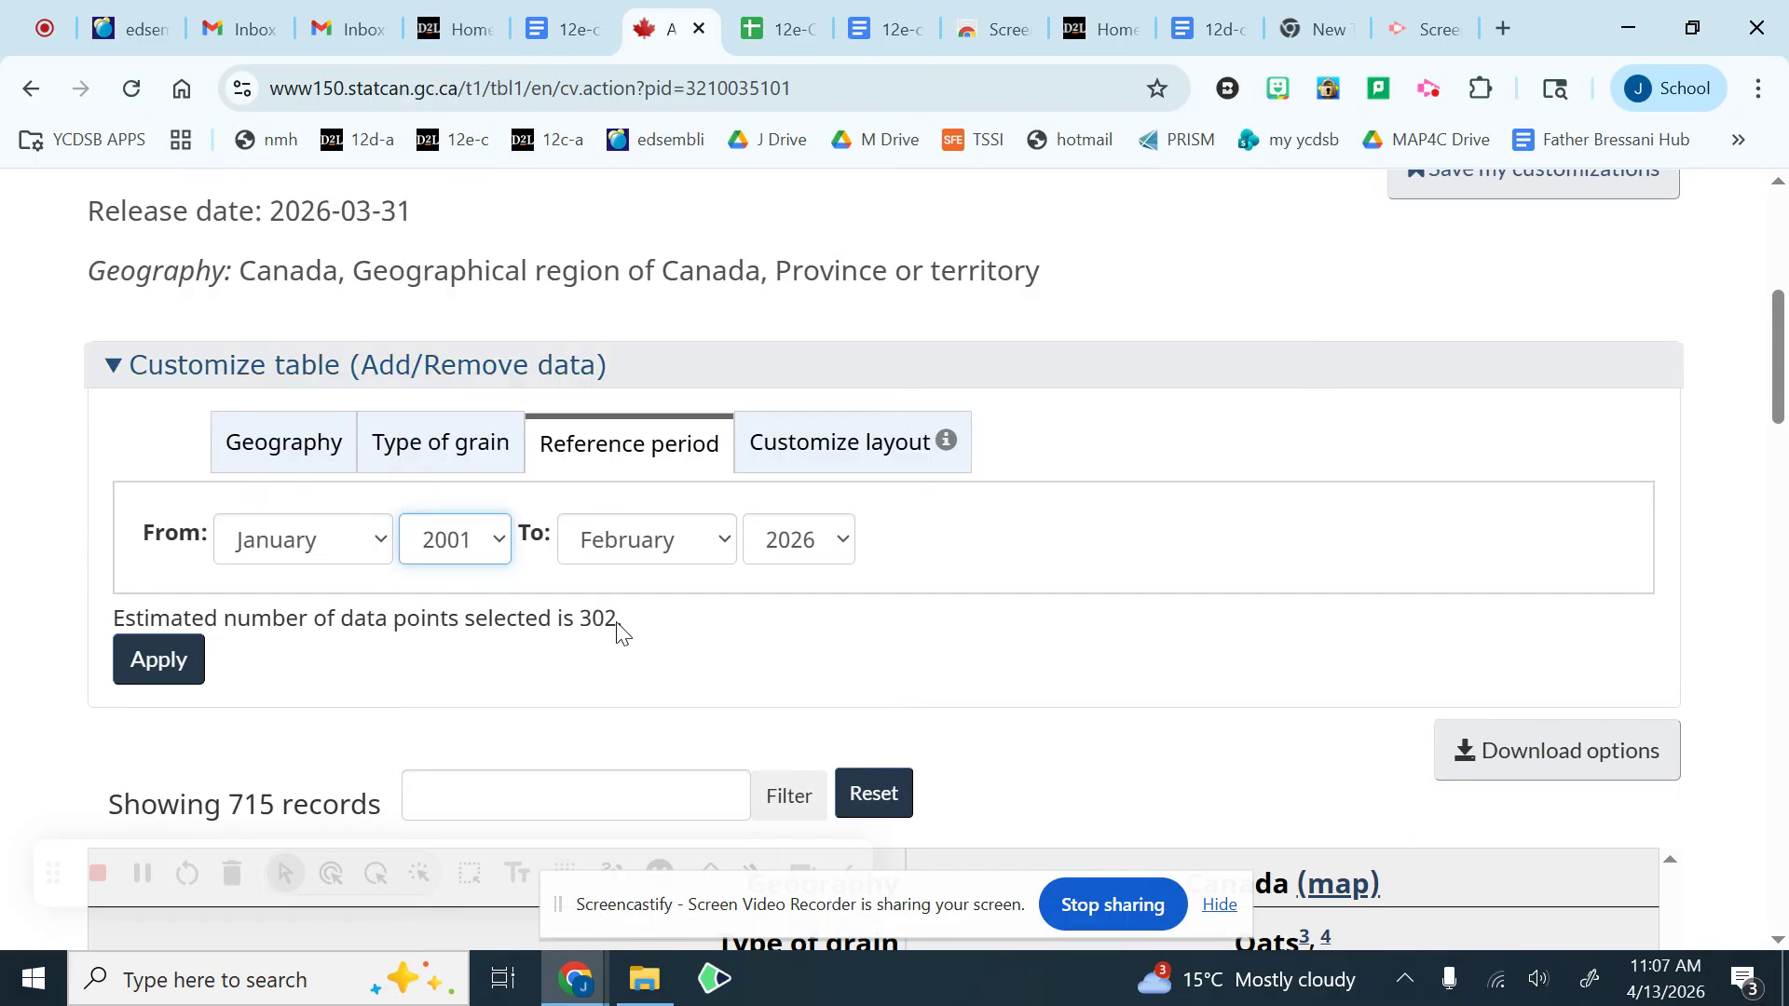
{"action": "left_click", "coordinate": [201, 659]}
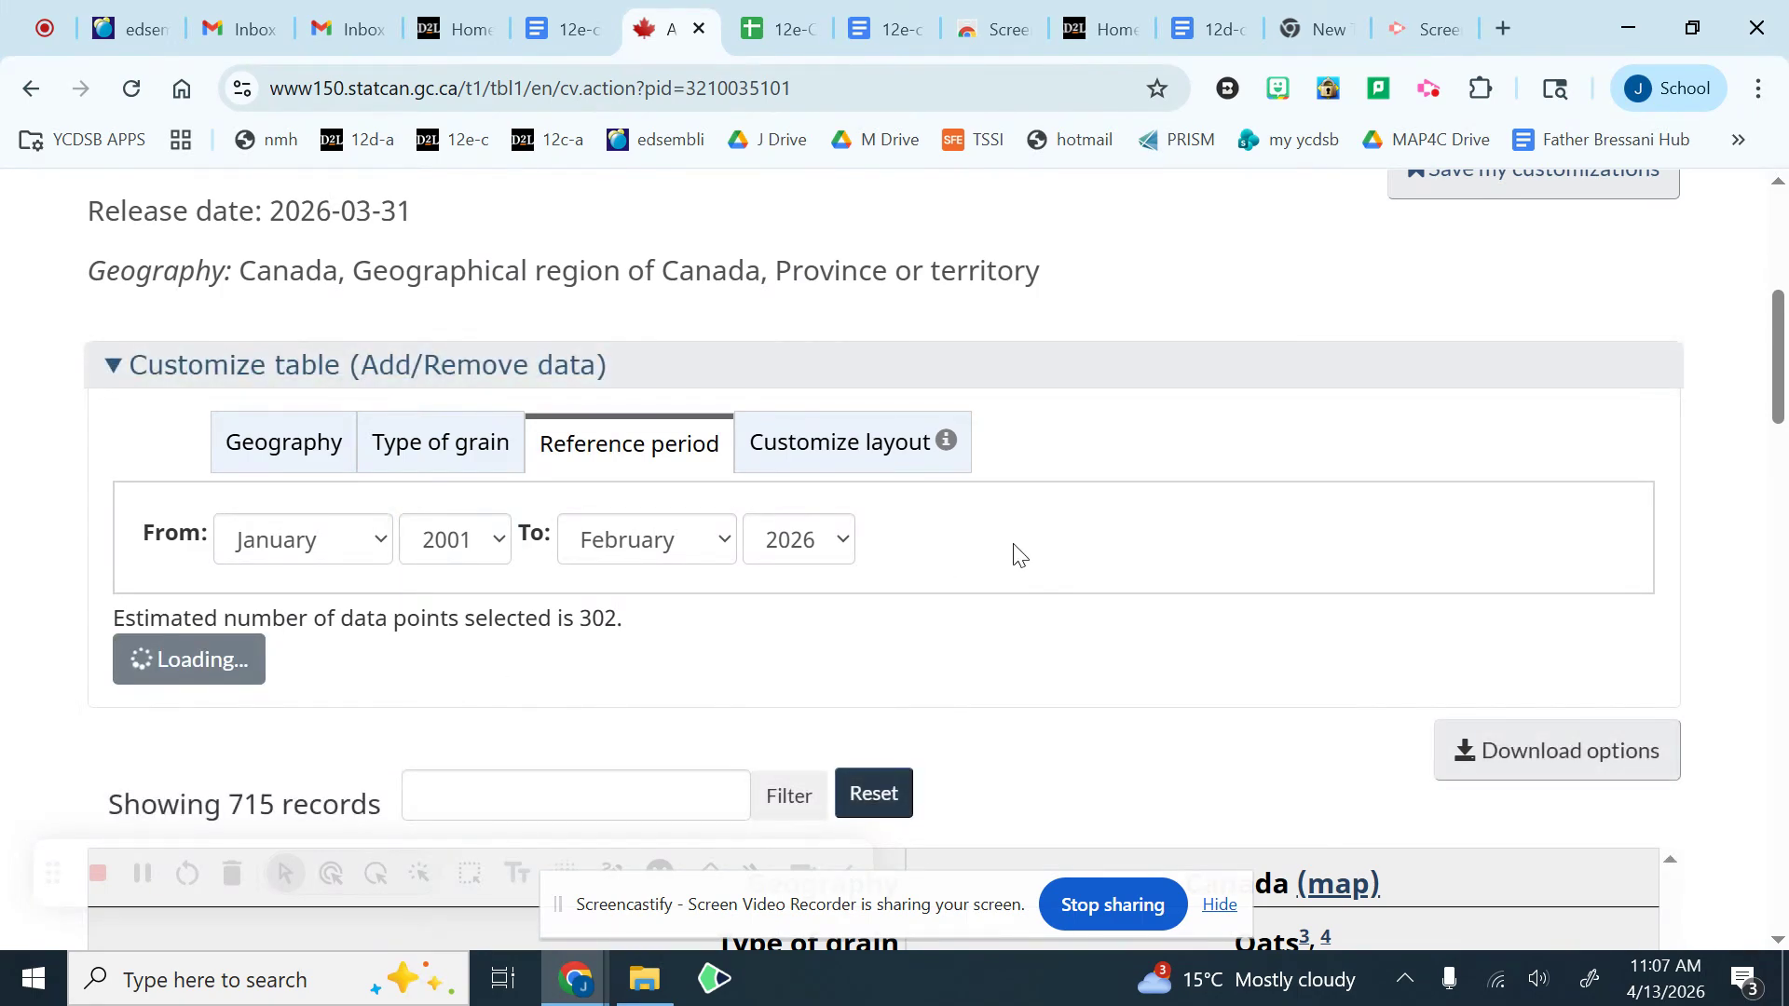
{"action": "scroll", "coordinate": [1115, 590], "scroll_direction": "down", "scroll_amount": 3}
{"action": "scroll", "coordinate": [1116, 590], "scroll_direction": "down", "scroll_amount": 3}
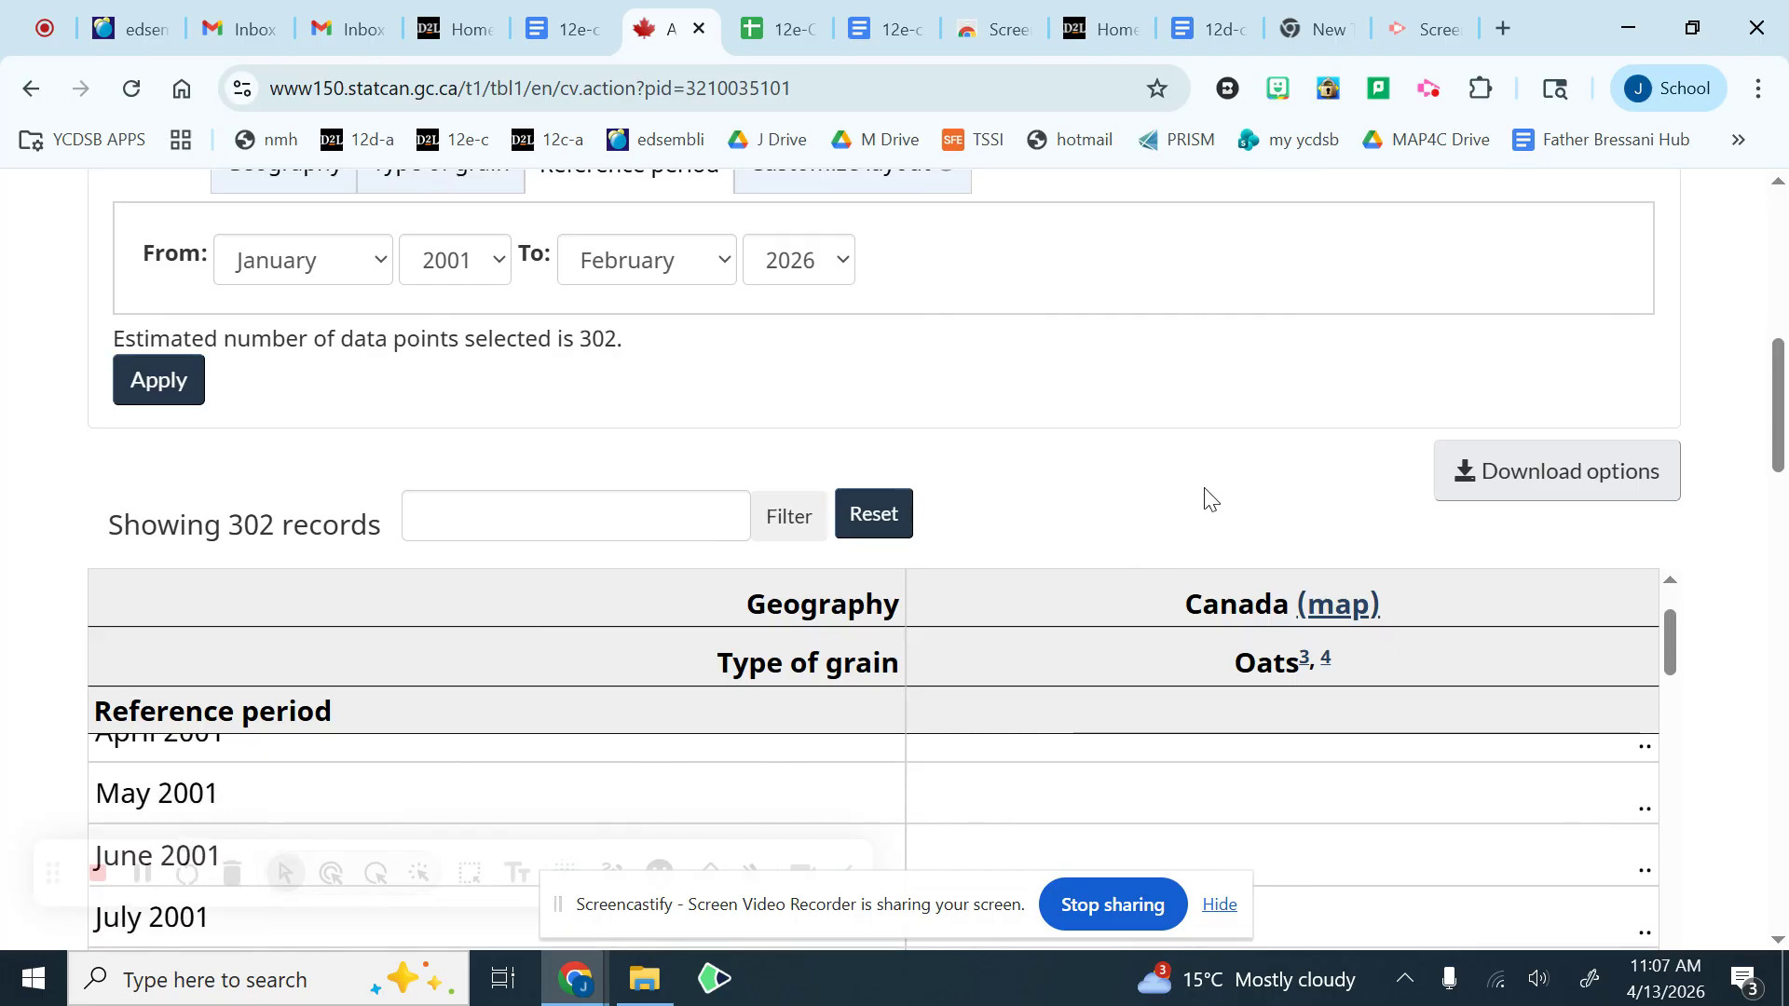
{"action": "scroll", "coordinate": [1750, 647], "scroll_direction": "down", "scroll_amount": 3}
{"action": "scroll", "coordinate": [1167, 650], "scroll_direction": "up", "scroll_amount": 2}
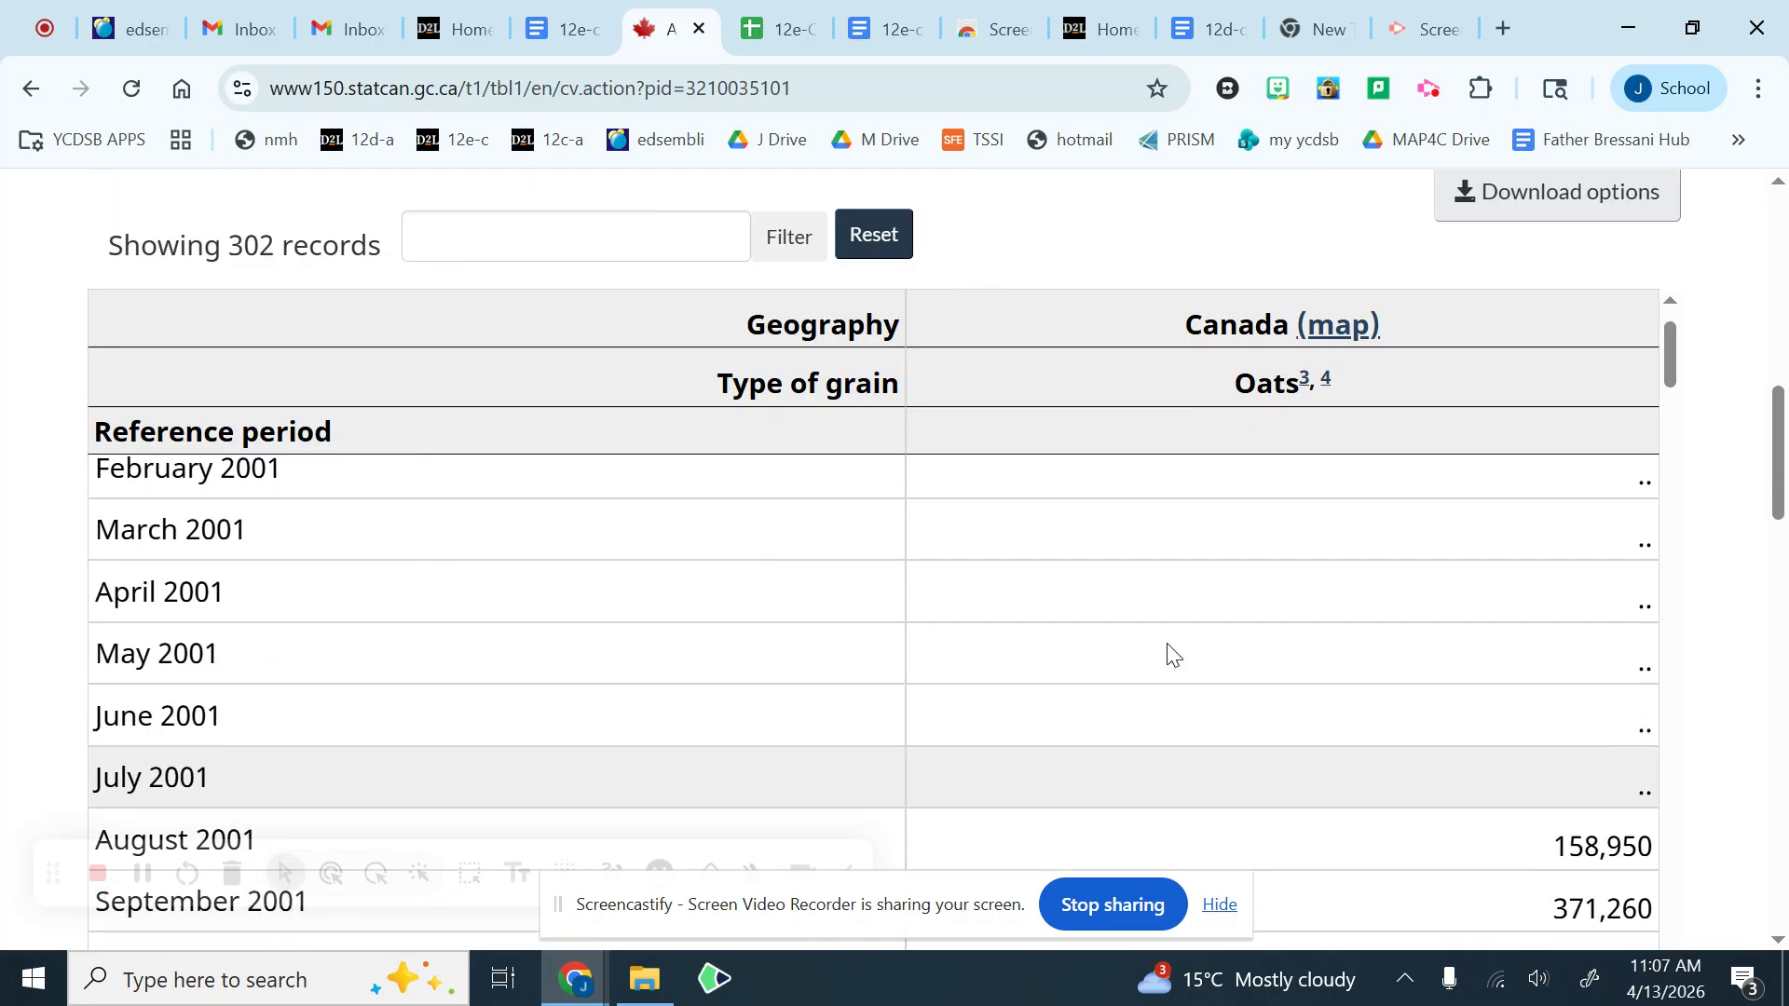
Step: Look through the monthly oats deliveries from 2001 onward and check the number of records shown above the table
{"action": "scroll", "coordinate": [1167, 645], "scroll_direction": "down", "scroll_amount": 20}
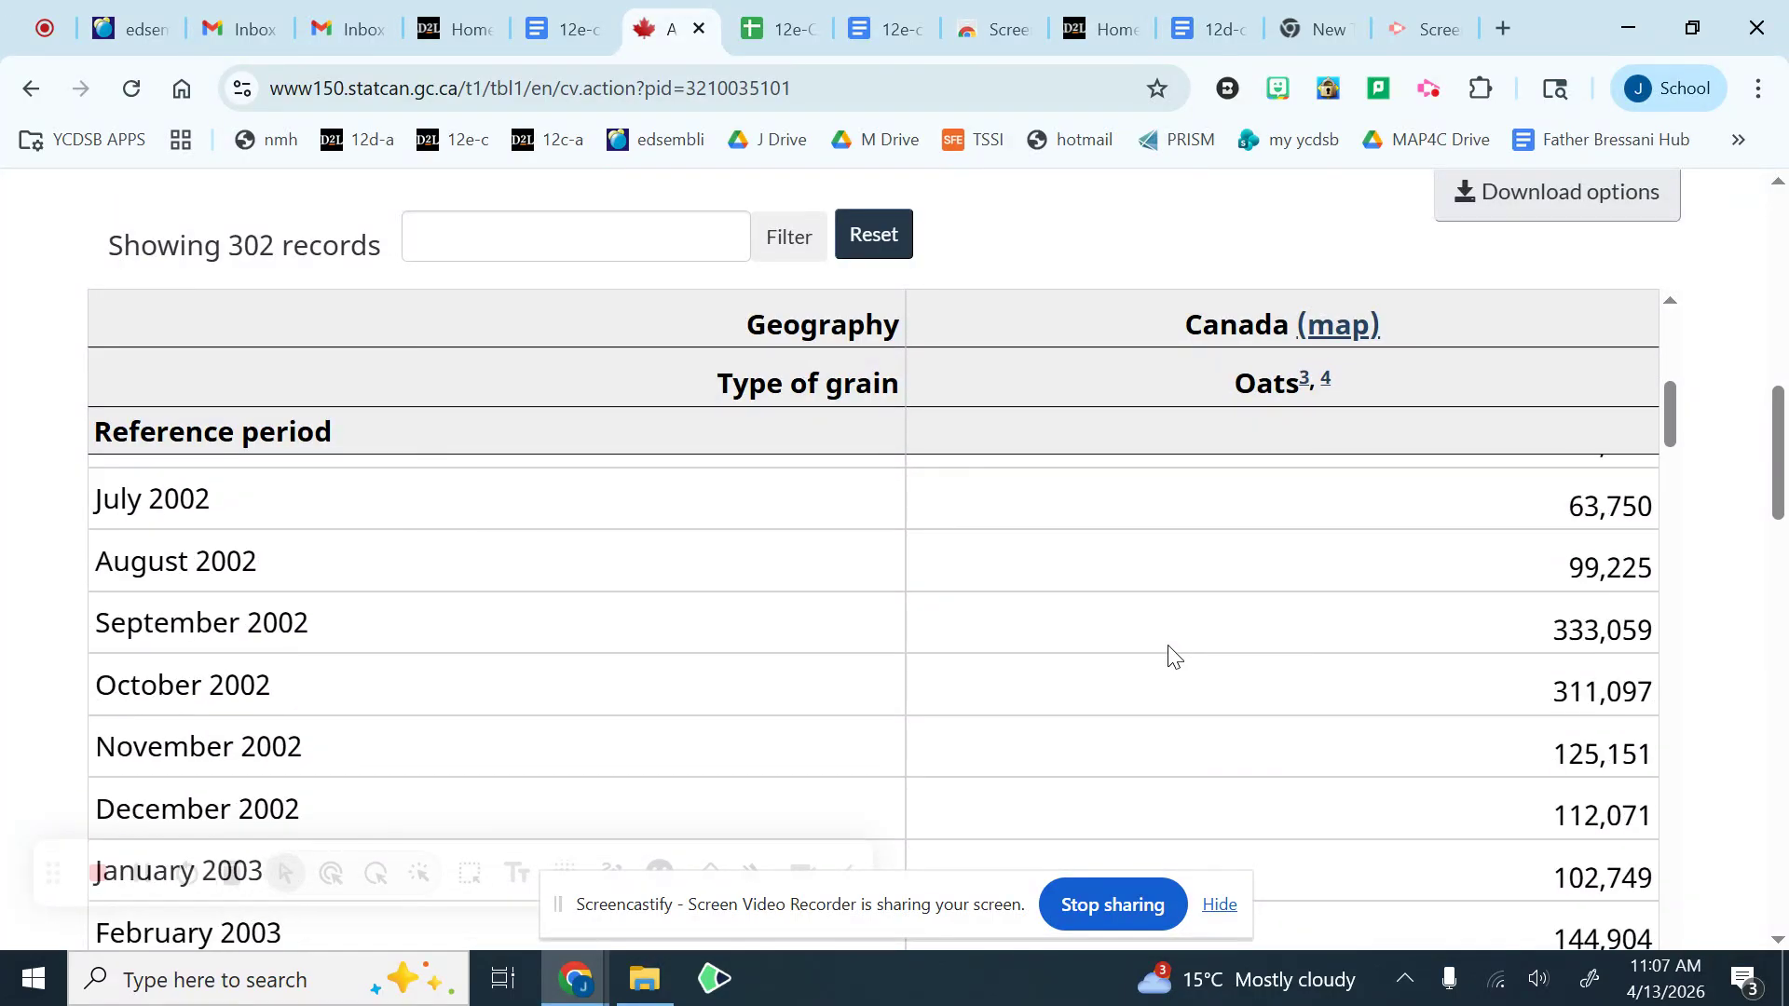
{"action": "scroll", "coordinate": [1171, 652], "scroll_direction": "down", "scroll_amount": 20}
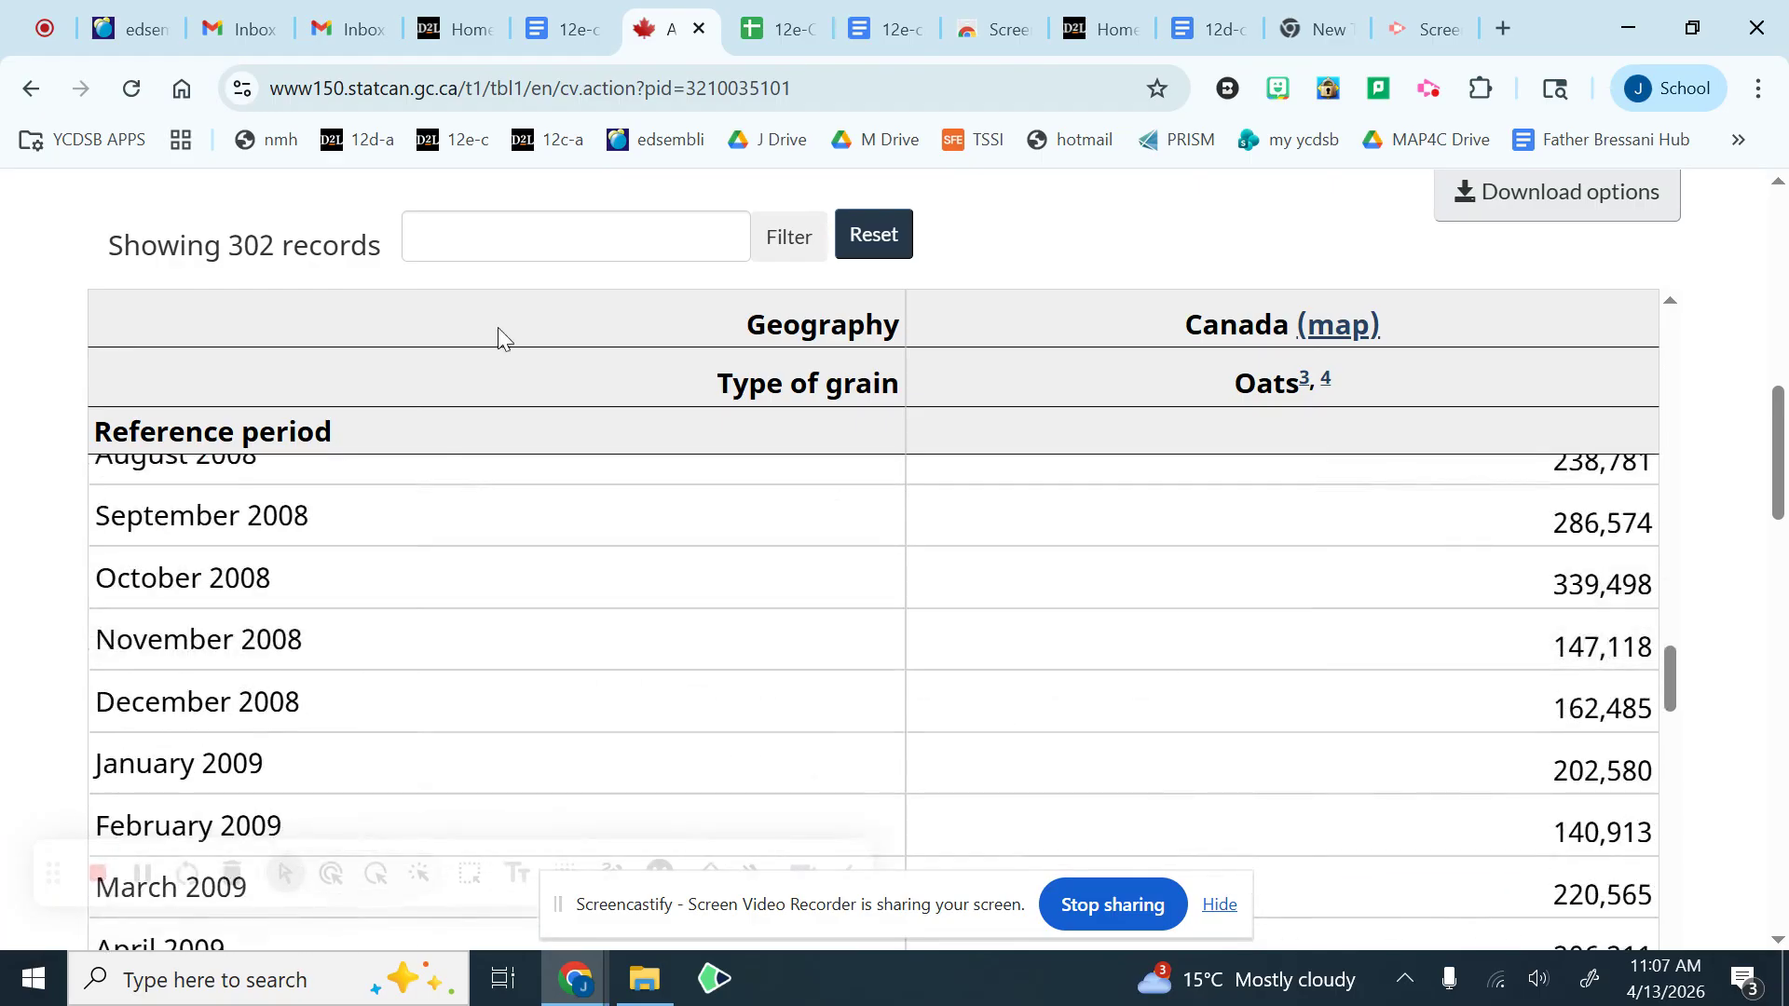
{"action": "left_click_drag", "start_coordinate": [215, 247], "coordinate": [294, 252]}
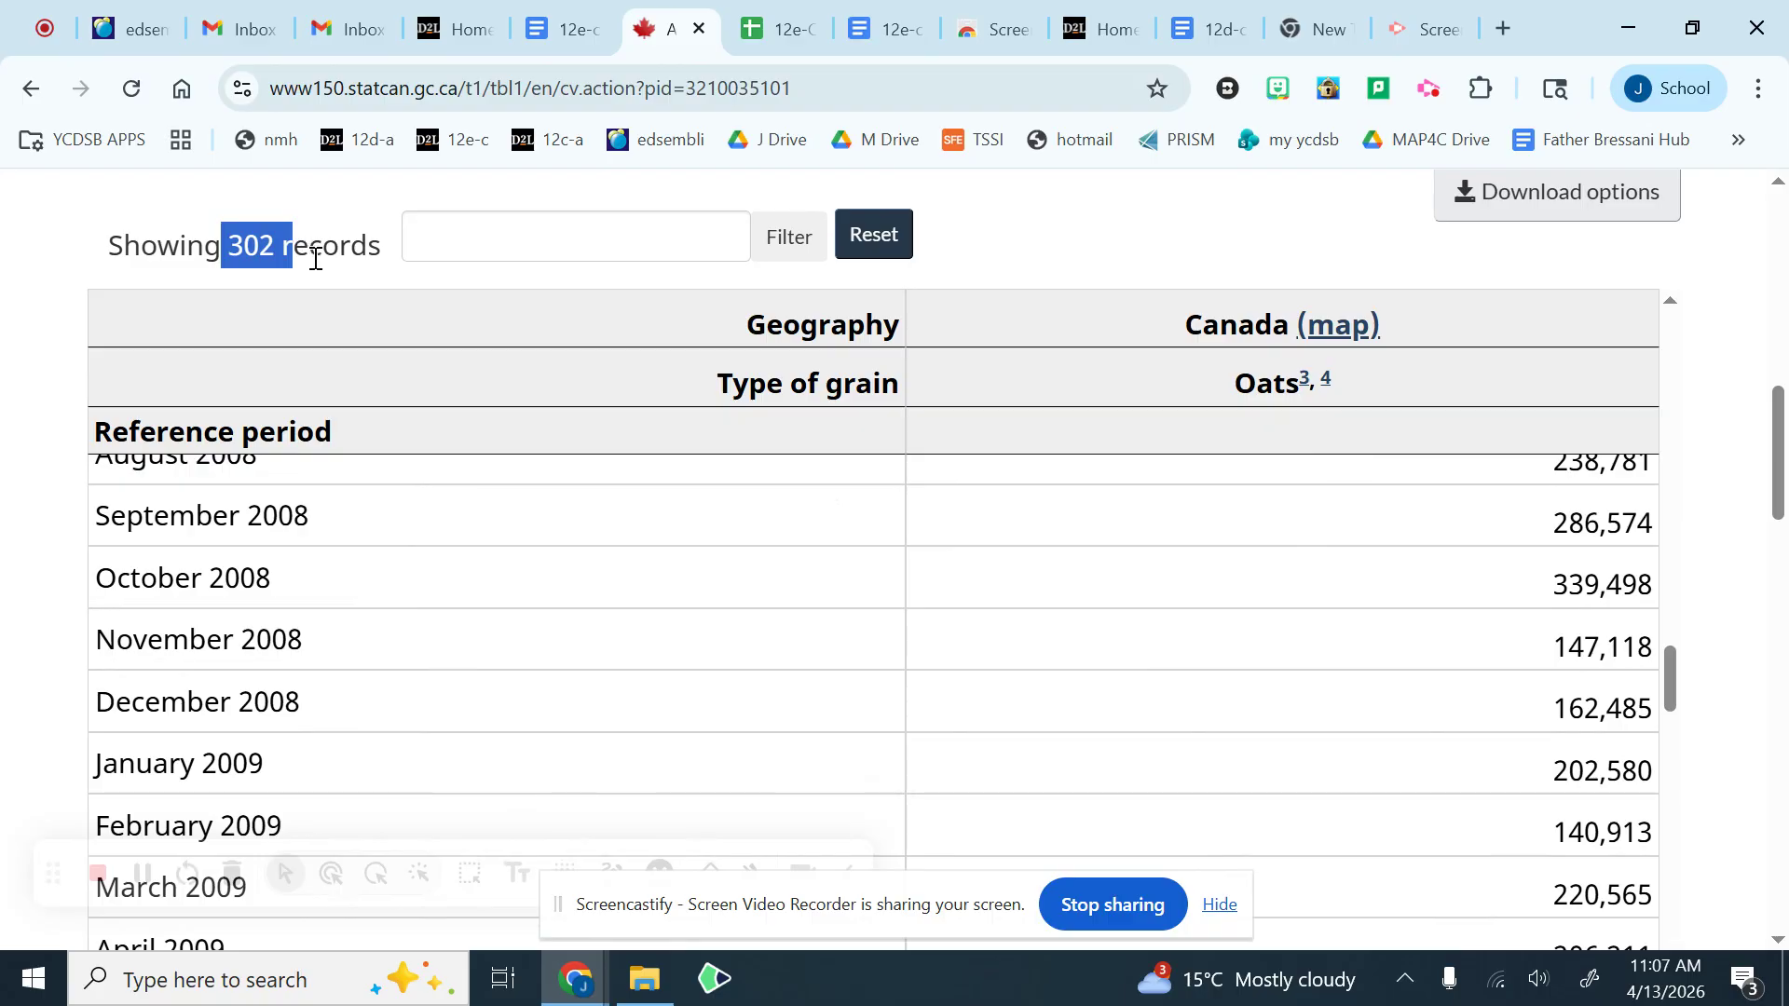
{"action": "left_click", "coordinate": [338, 246]}
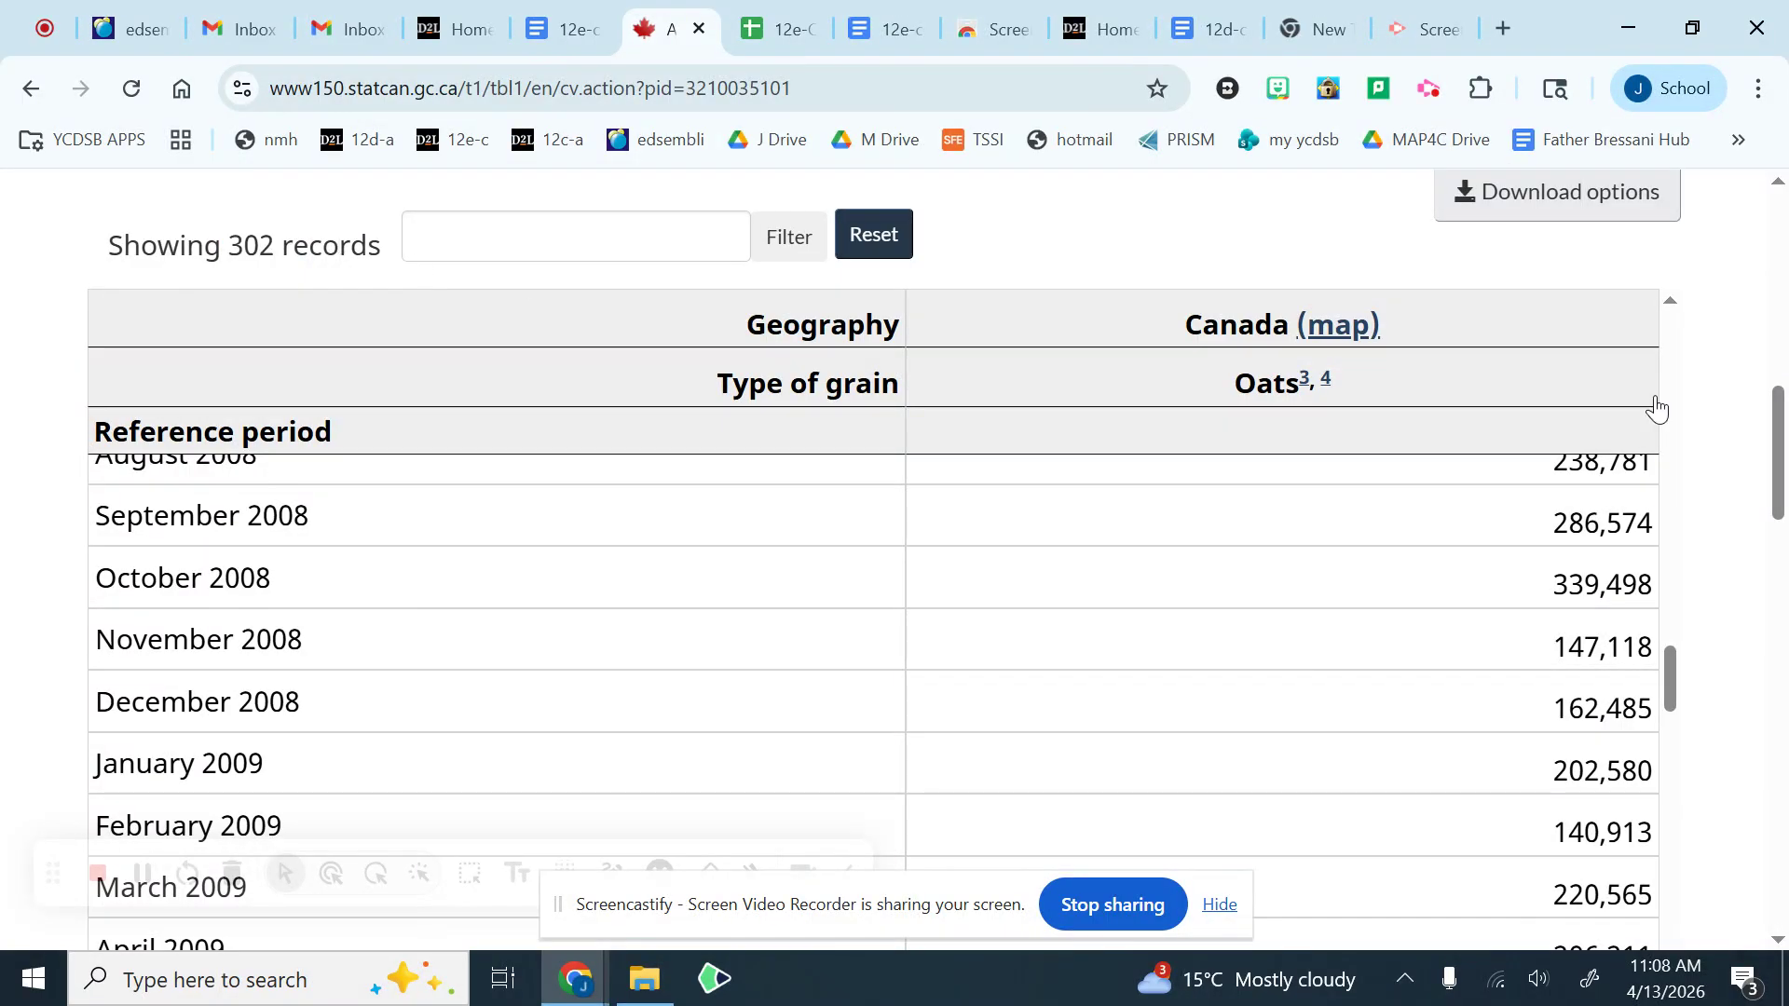
Step: Save the table customizations, copy their link and paste it into cell D101 of the 12e-CPT-cross reference list spreadsheet
{"action": "scroll", "coordinate": [1748, 429], "scroll_direction": "up", "scroll_amount": 7}
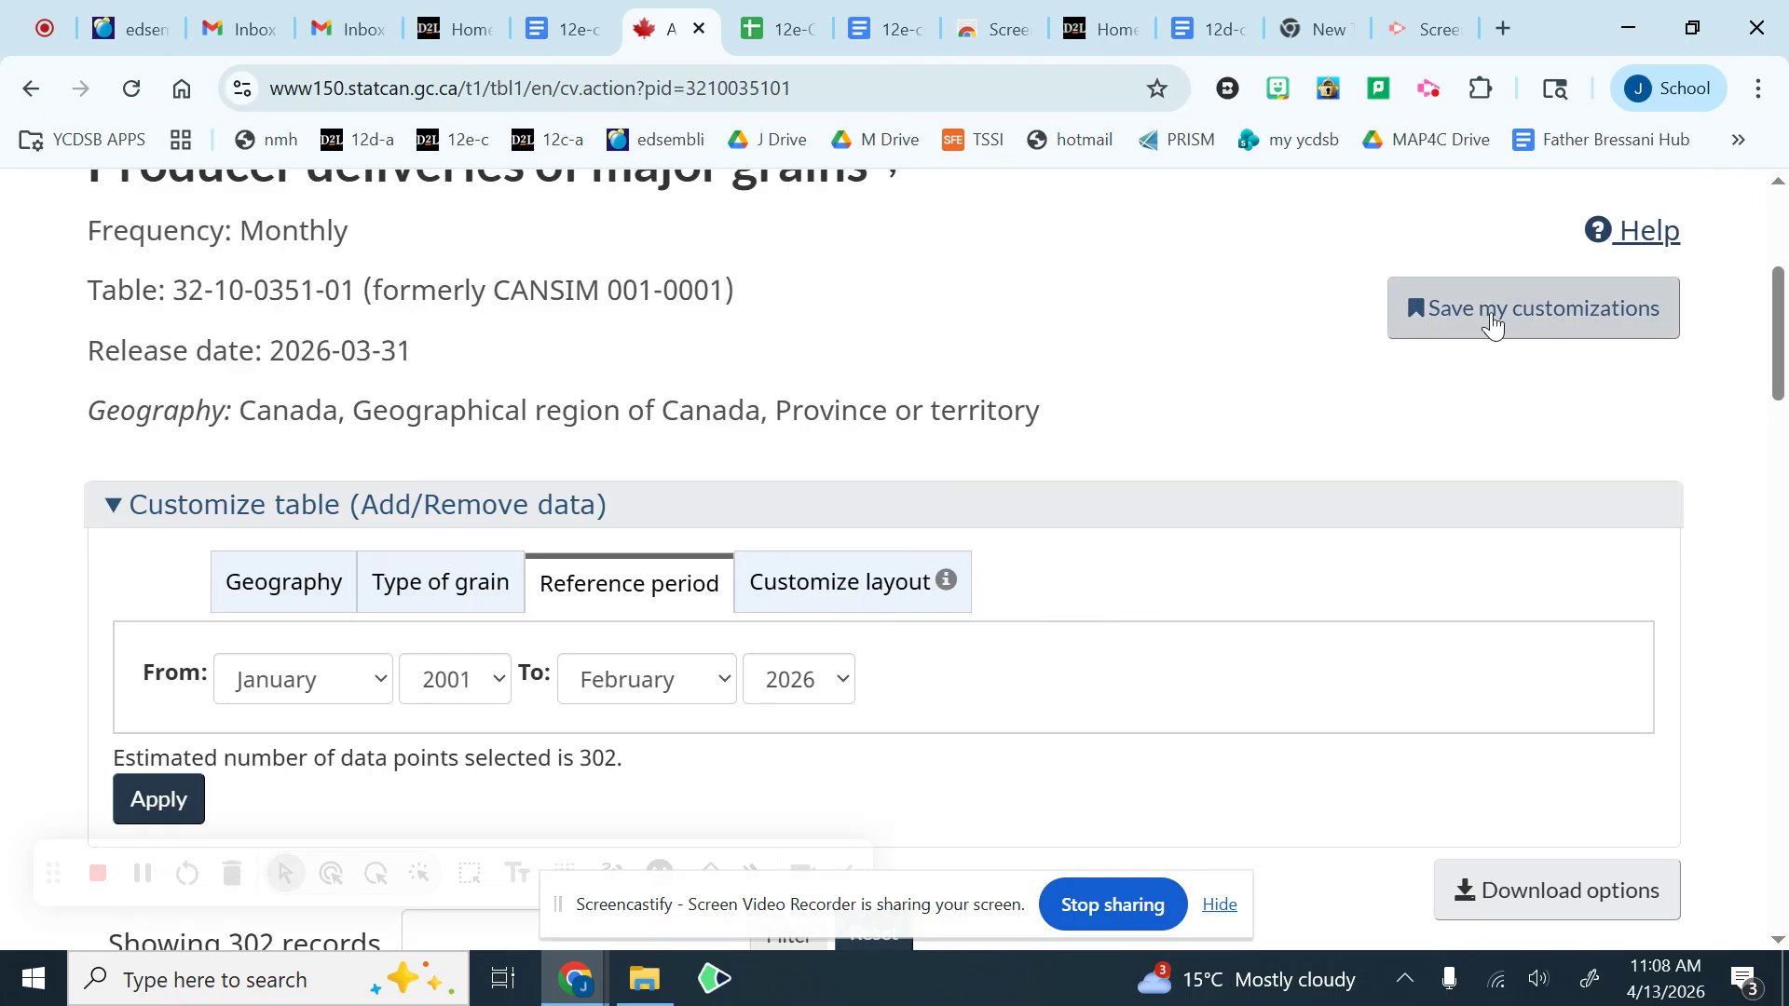
{"action": "left_click", "coordinate": [1494, 326]}
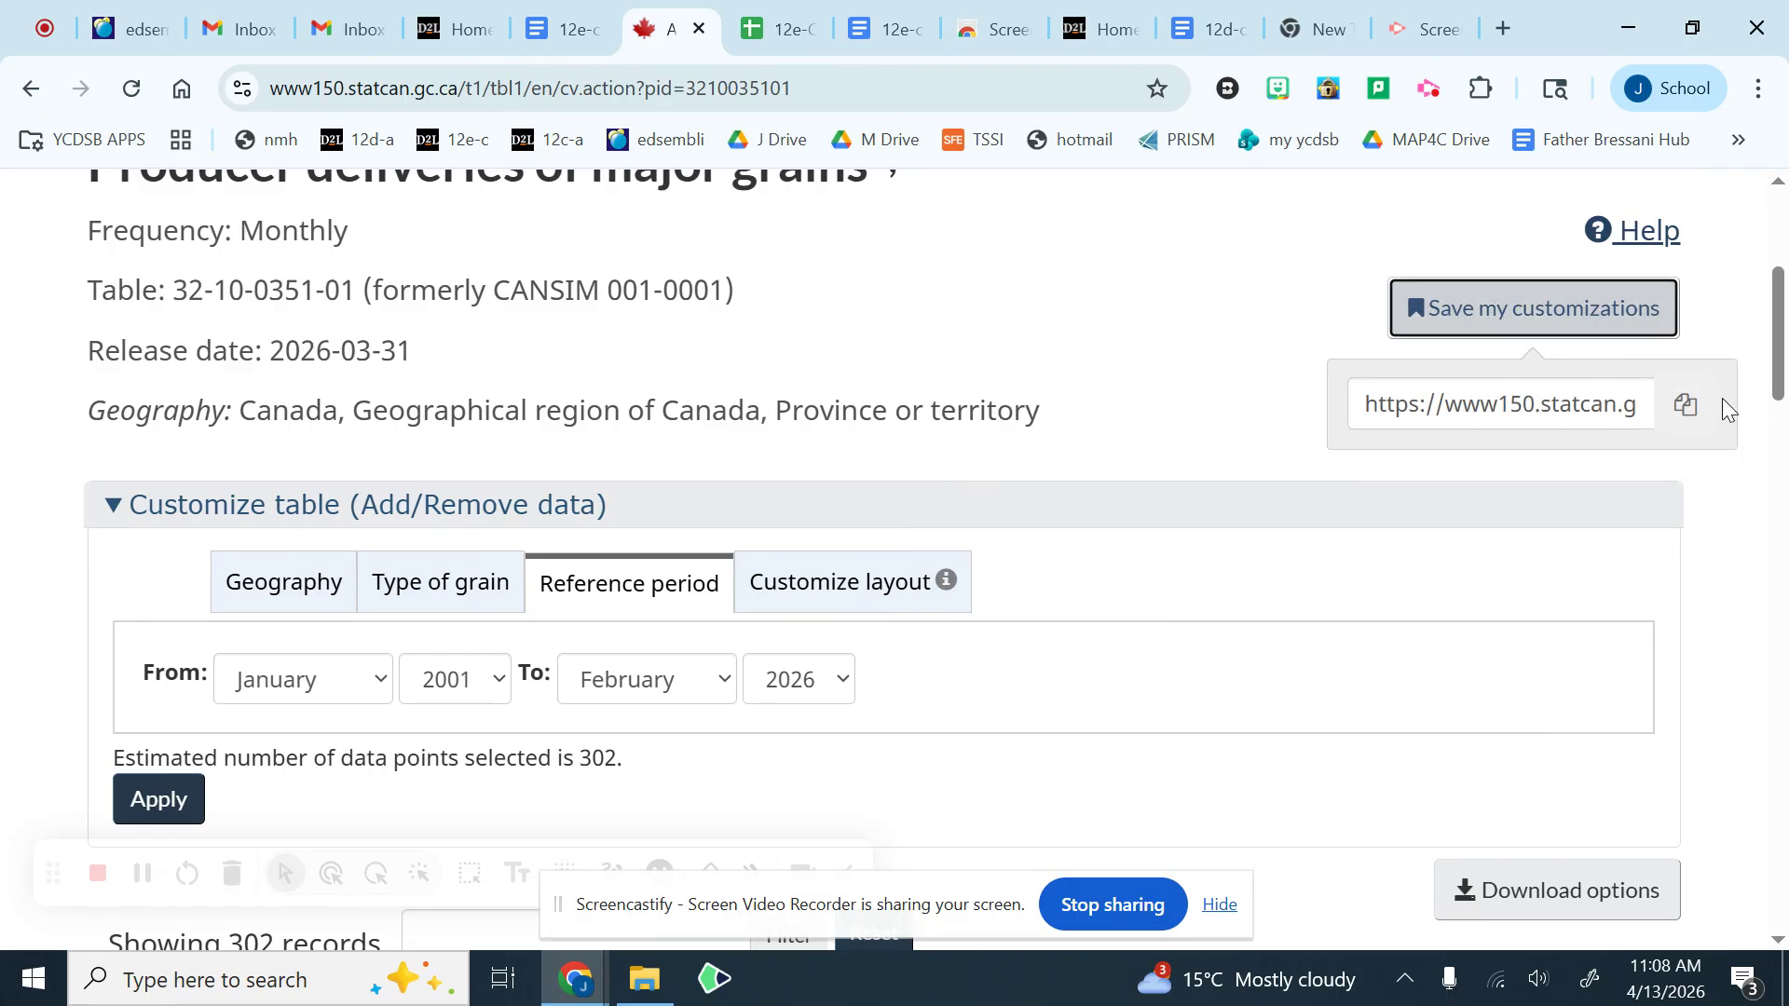
{"action": "left_click", "coordinate": [1689, 411]}
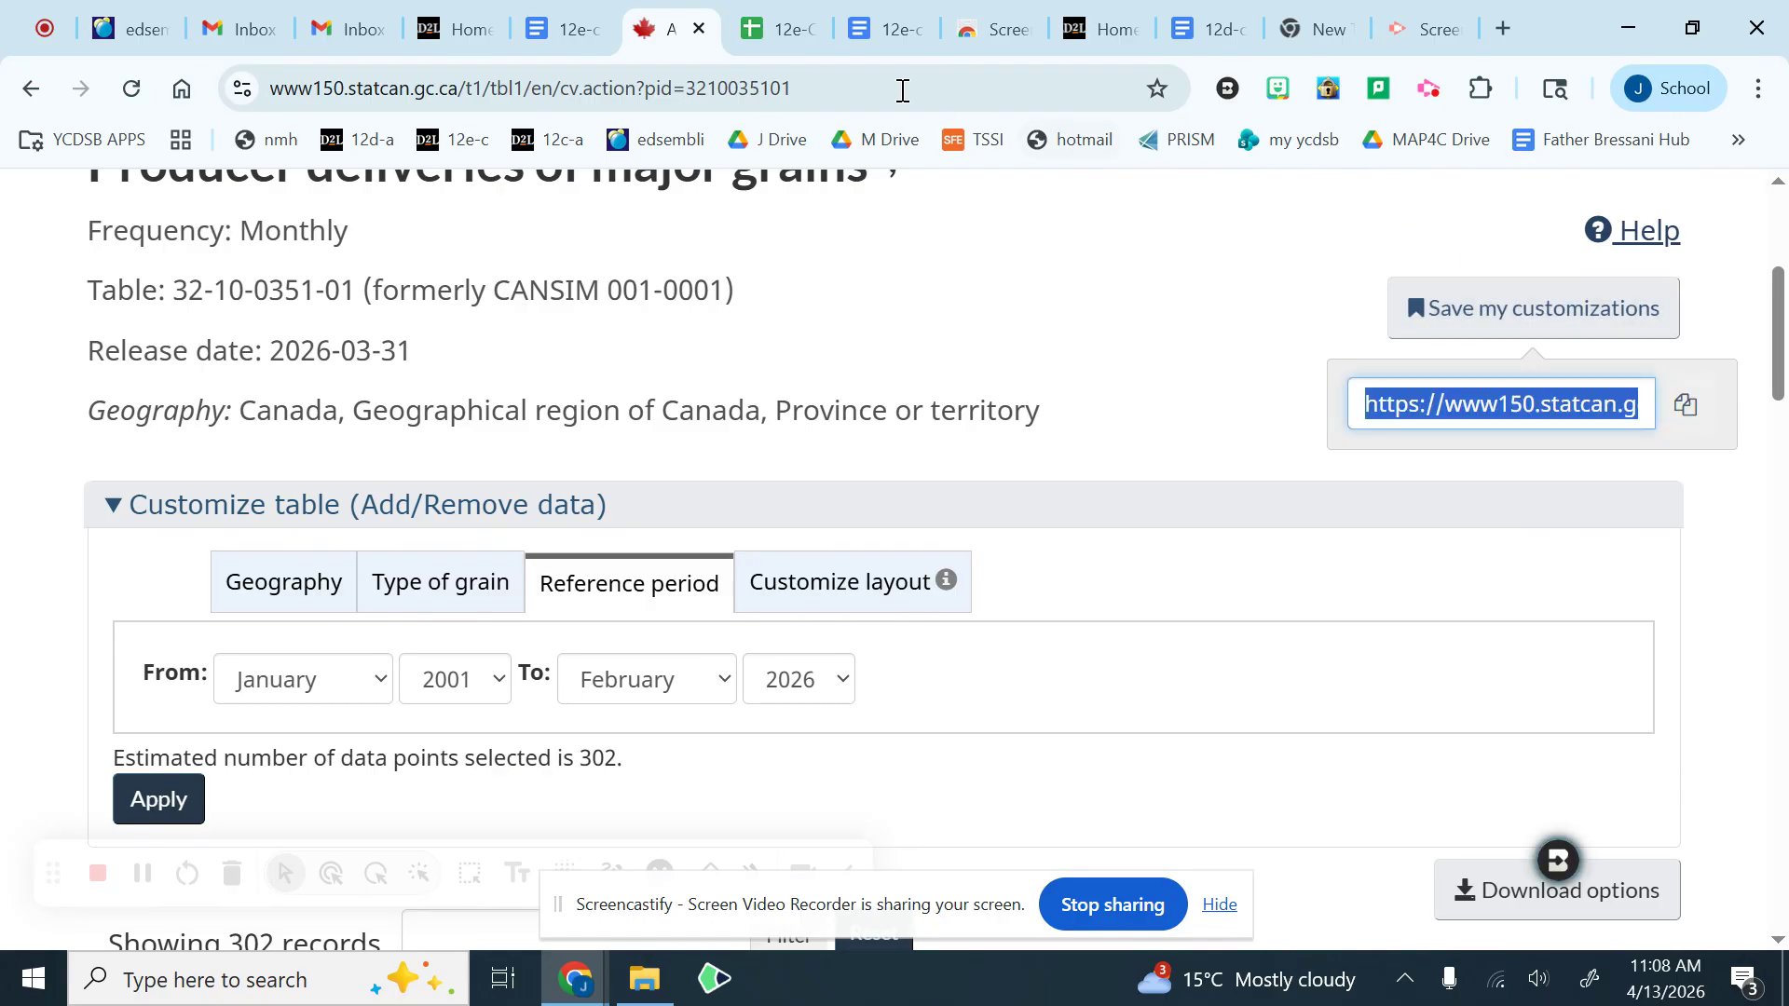
{"action": "left_click", "coordinate": [770, 32]}
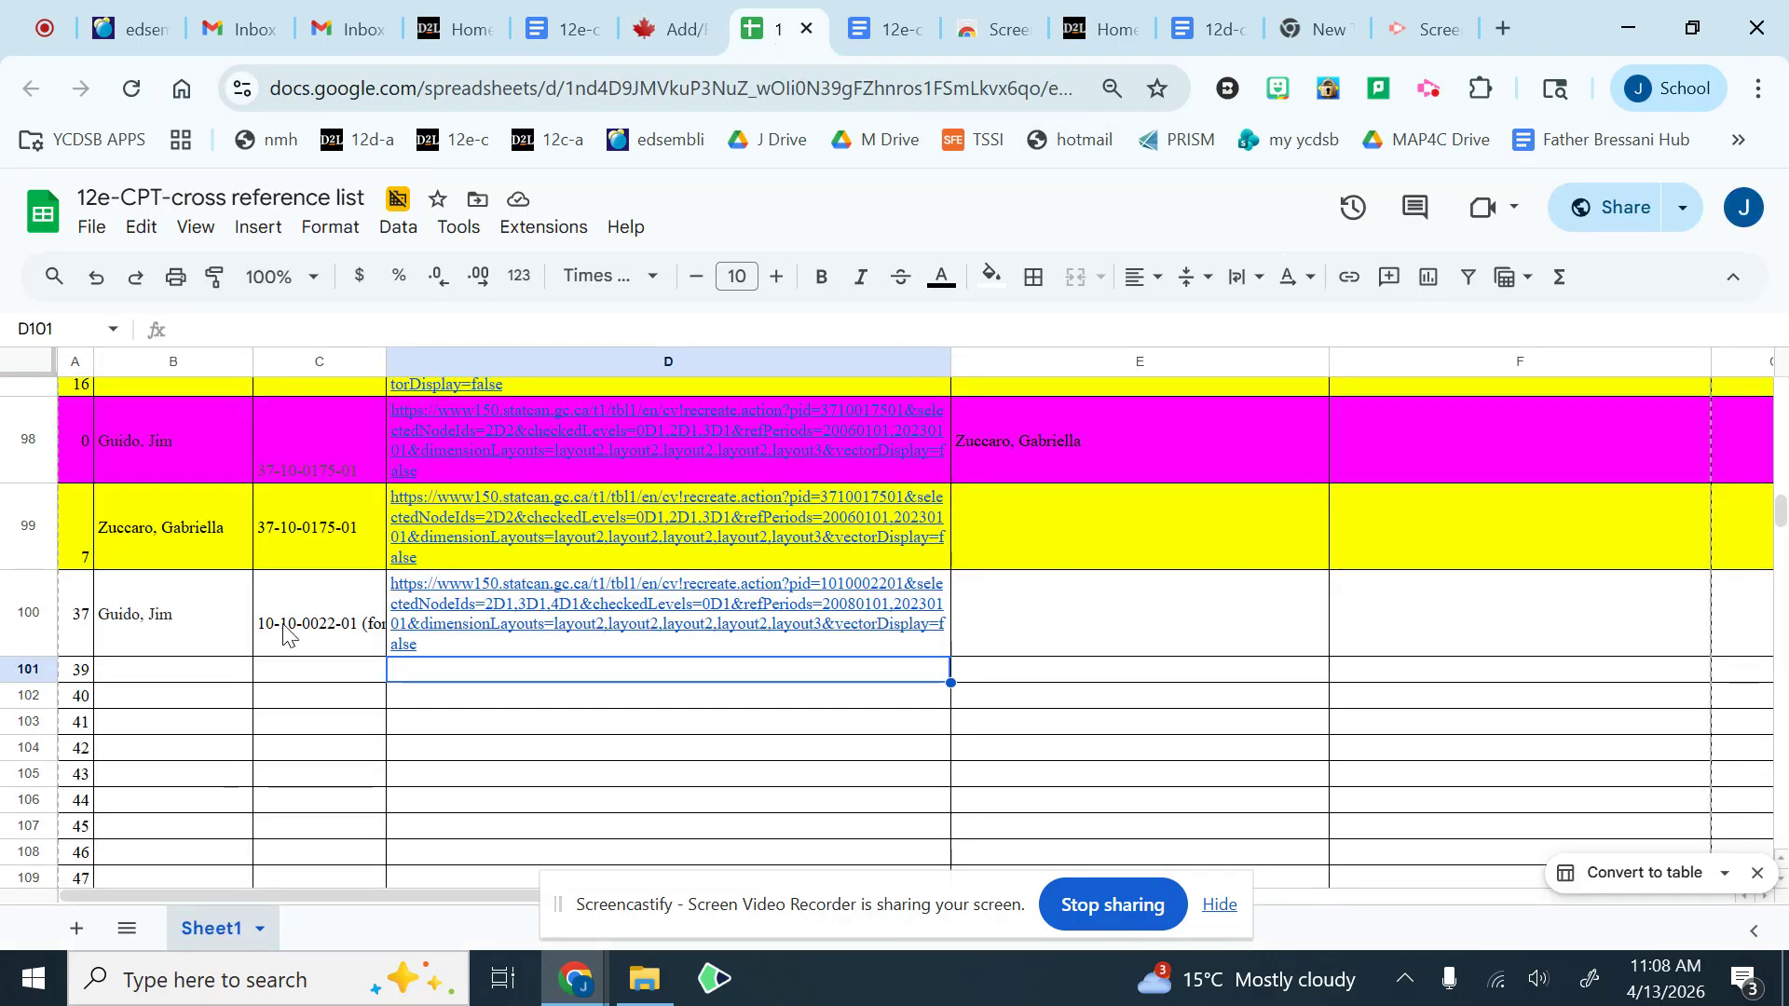
{"action": "right_click", "coordinate": [447, 681]}
{"action": "left_click", "coordinate": [531, 383]}
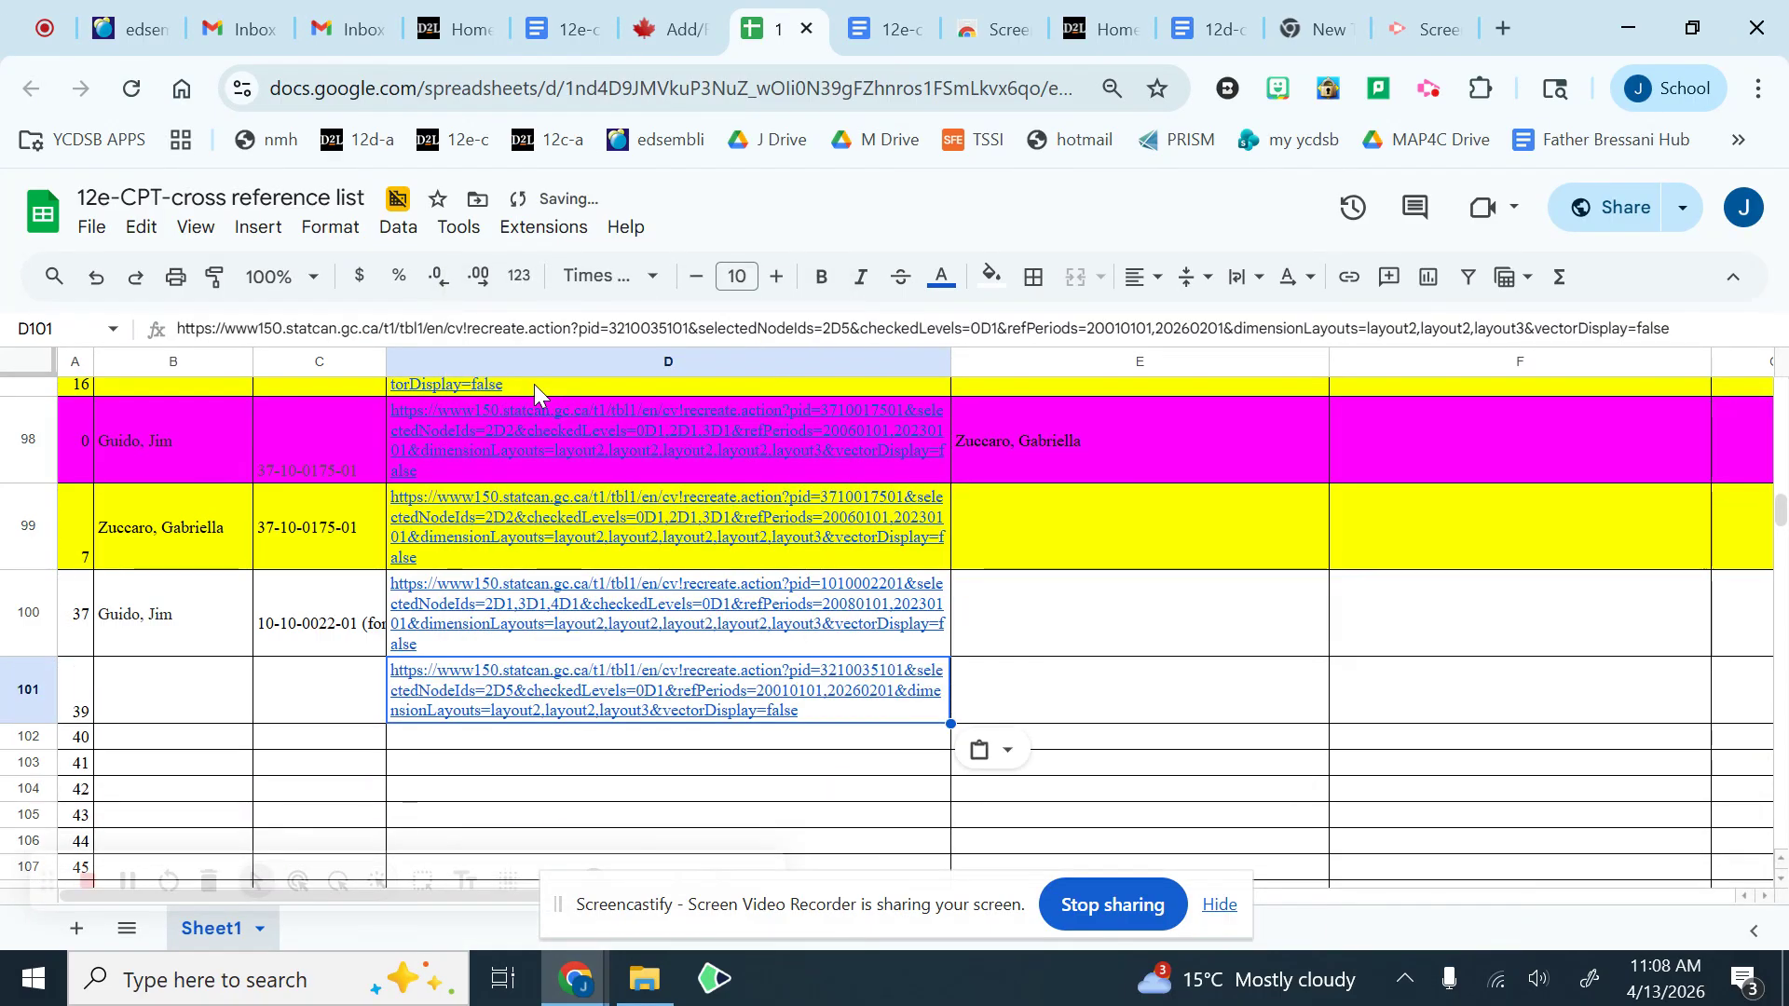
Step: Enter the note "from green sample" in cell E100
{"action": "left_click", "coordinate": [1122, 632]}
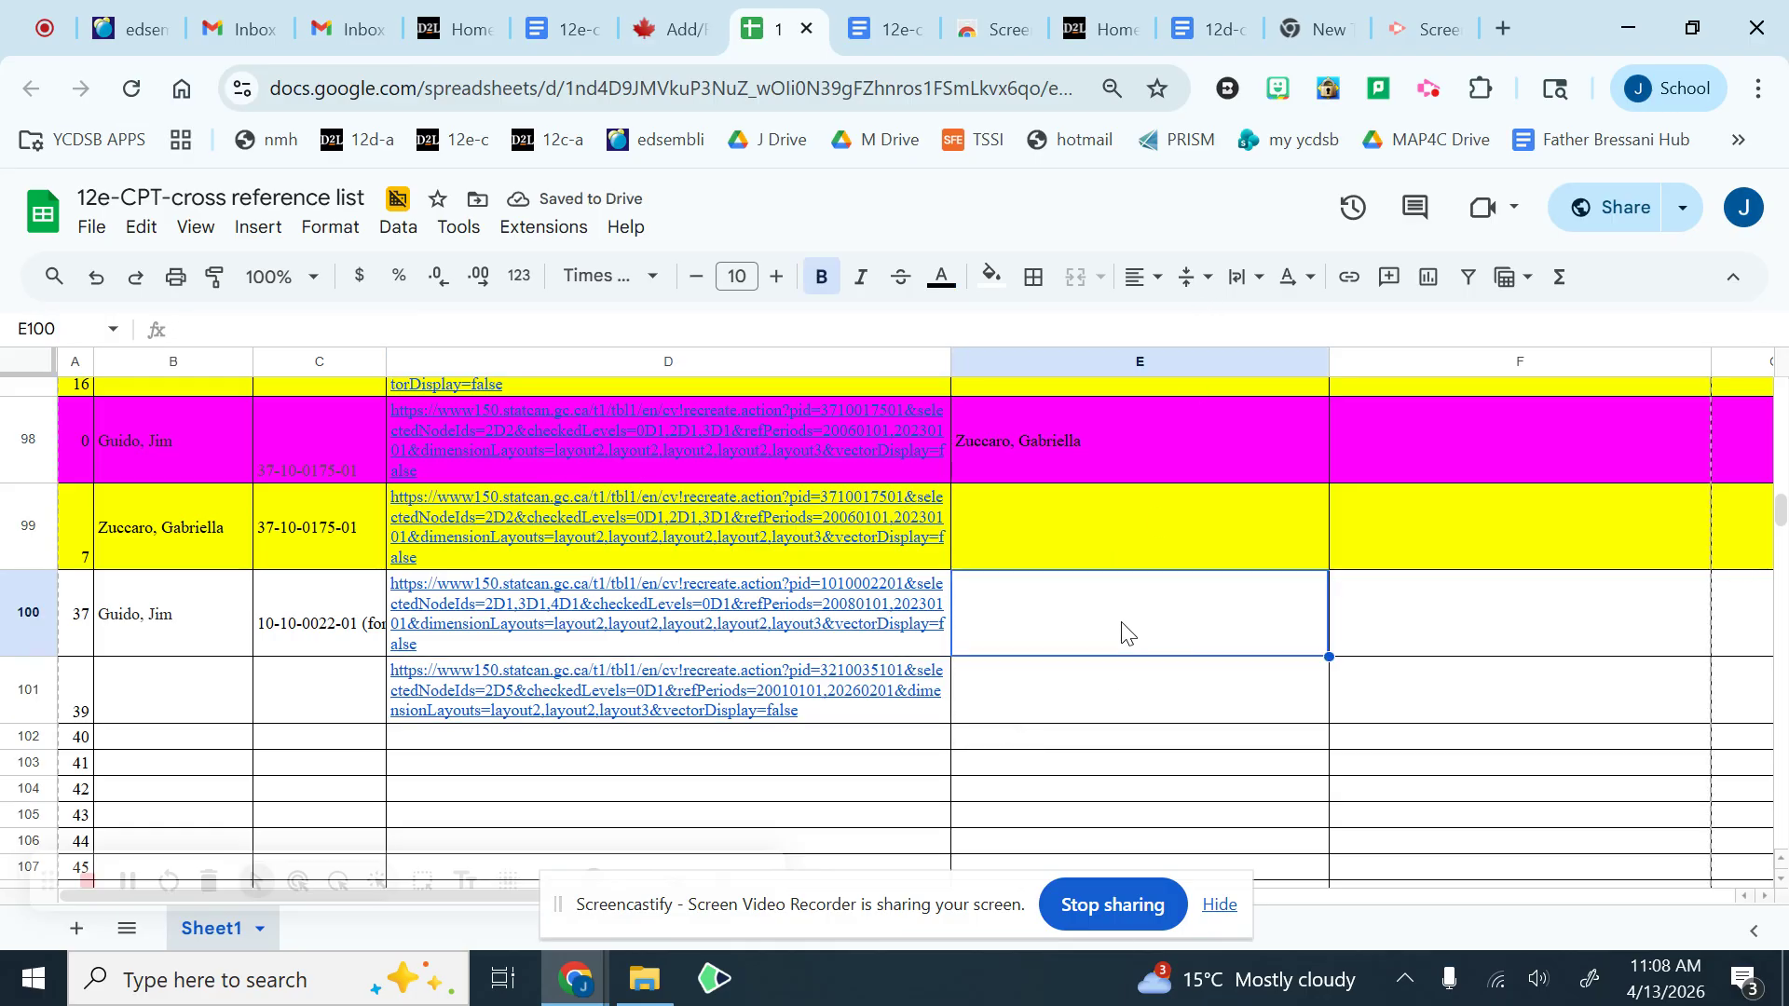
{"action": "type", "text": "g"}
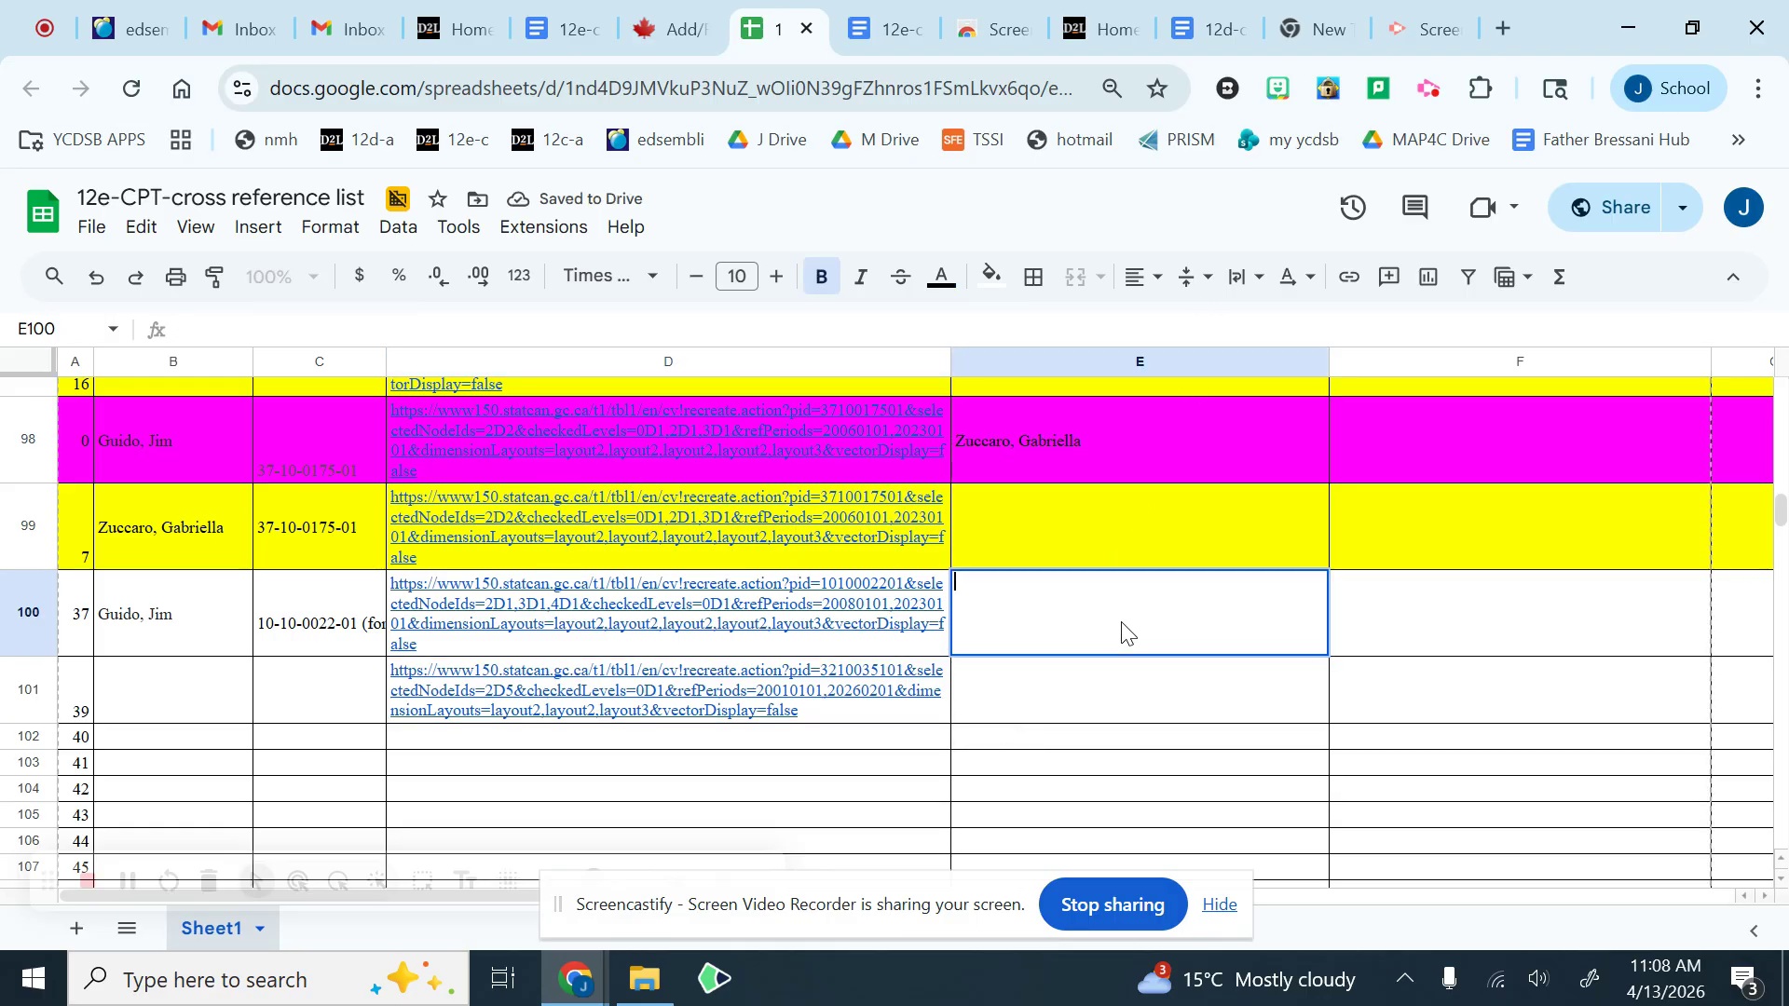
{"action": "type", "text": "rom gre"}
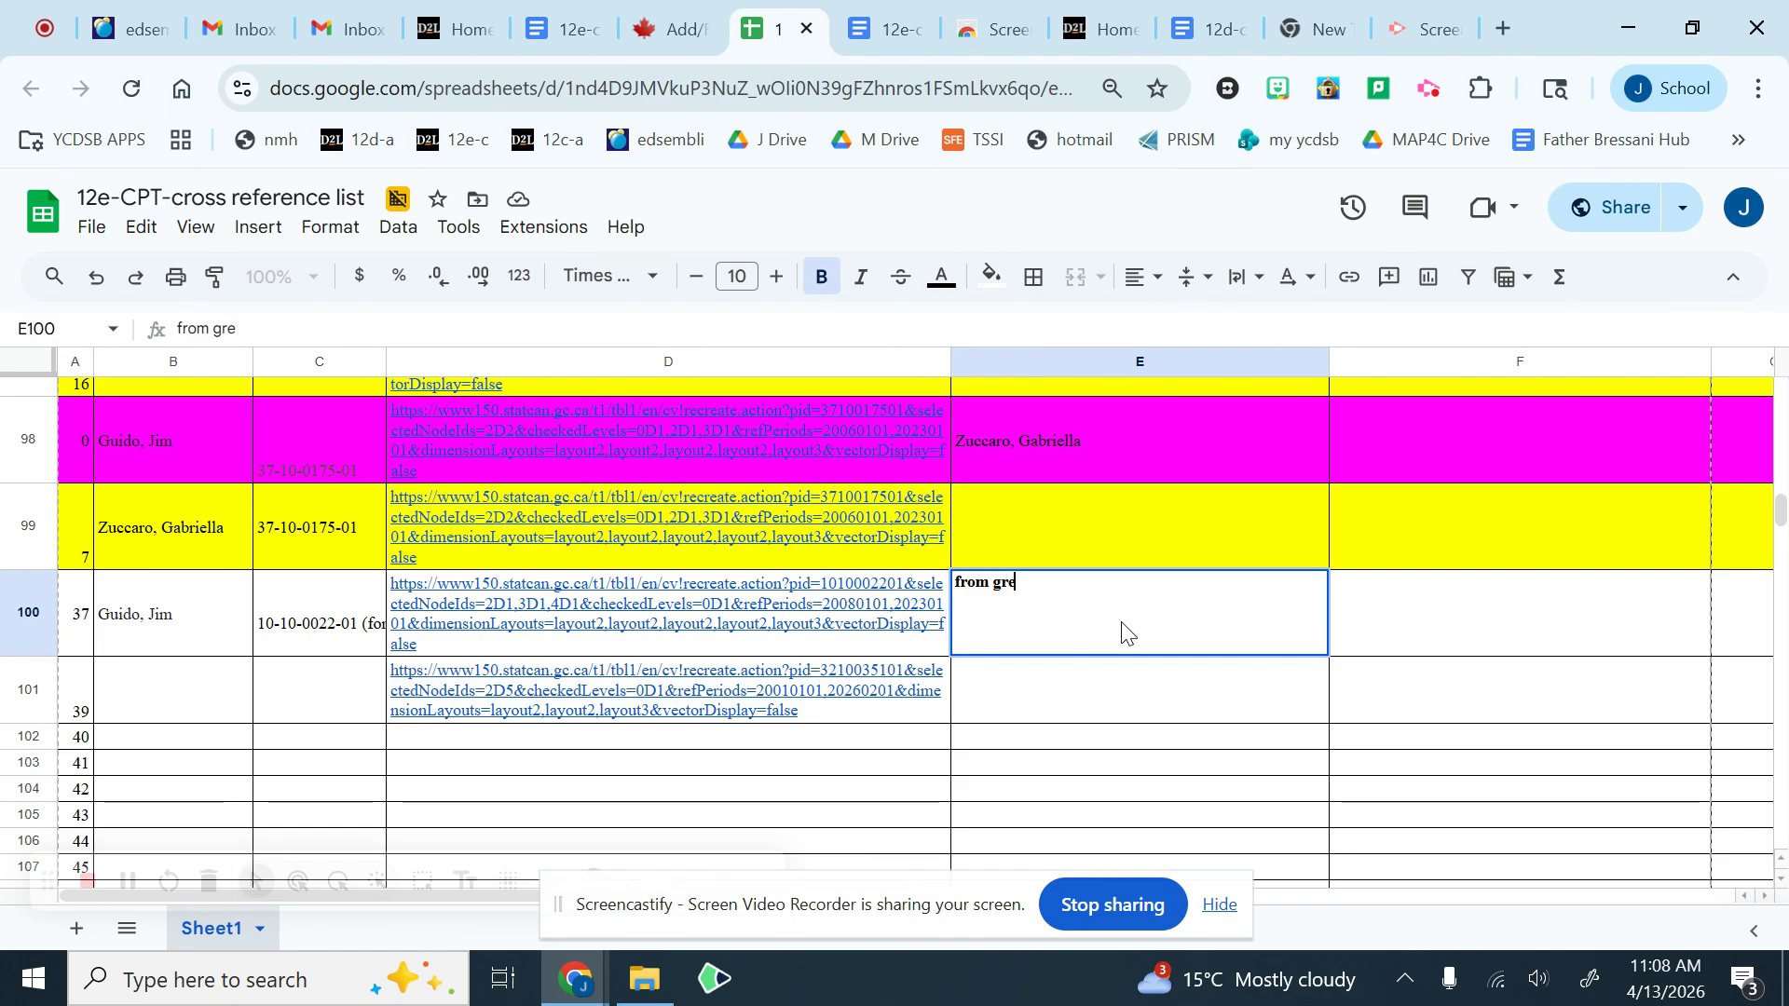
{"action": "type", "text": "en sampl"}
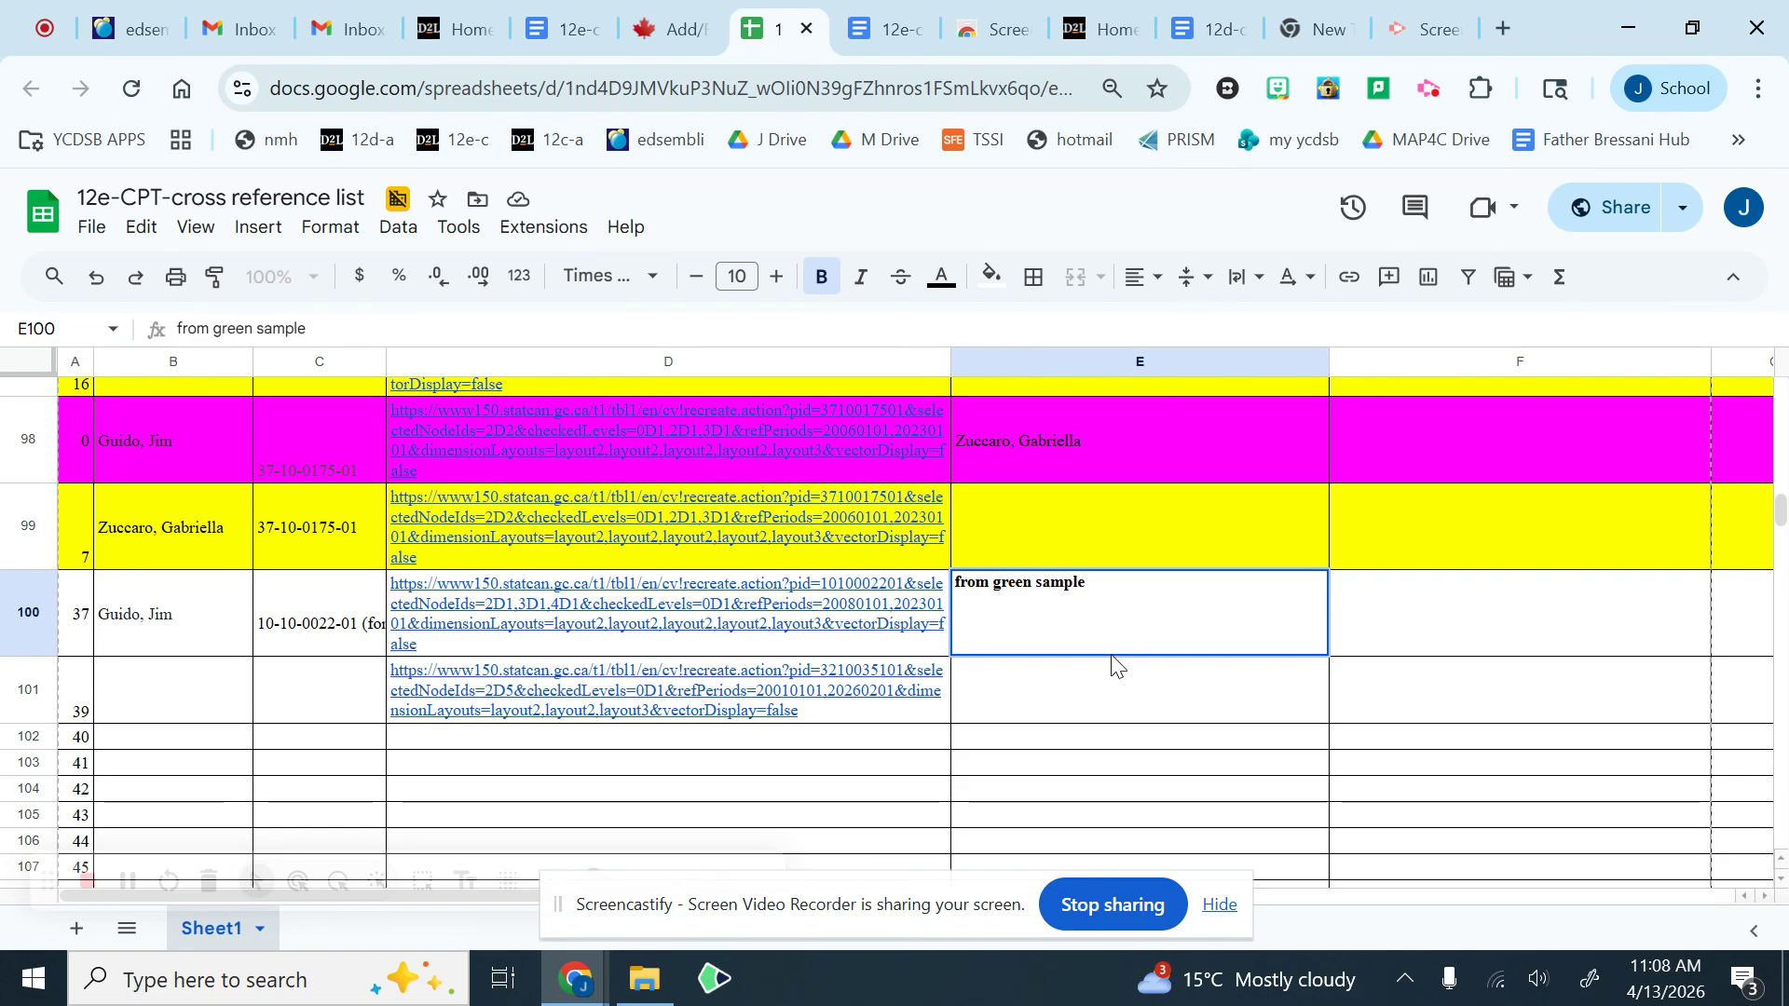
{"action": "type", "text": "e"}
Step: Enter the note "stats canada" in cell E101, beside the pasted link
{"action": "left_click", "coordinate": [1130, 716]}
{"action": "type", "text": "s"}
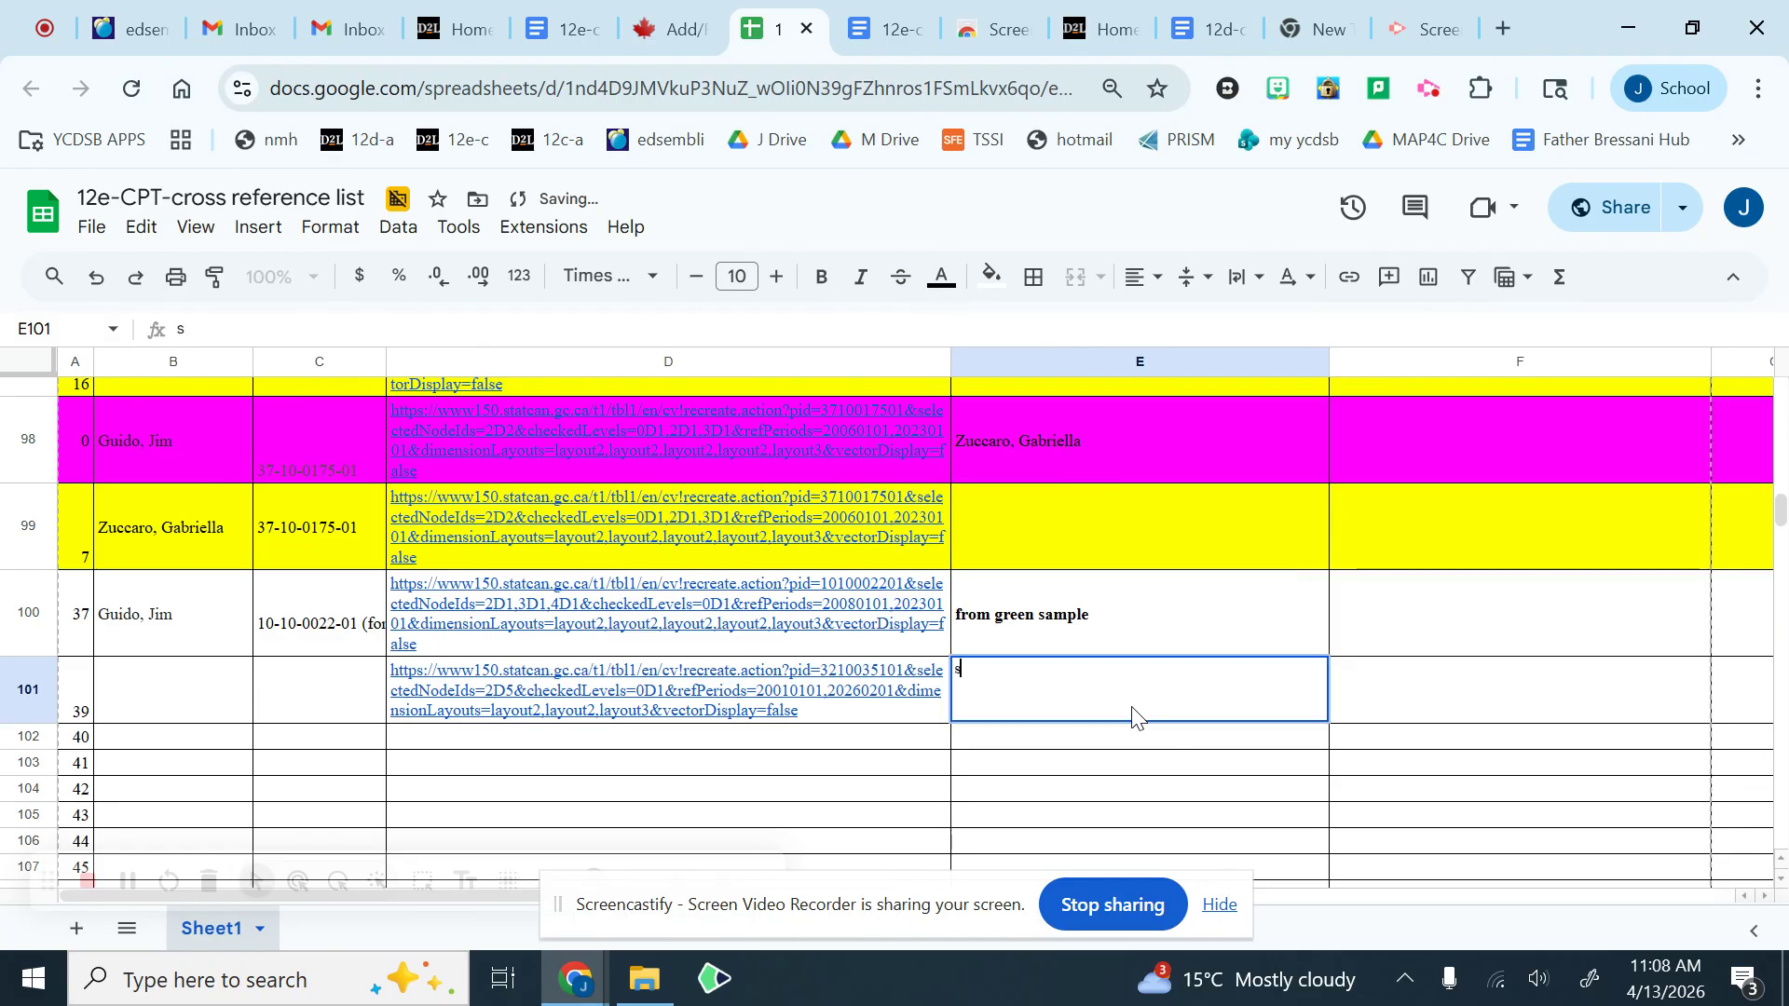
{"action": "type", "text": "at"}
{"action": "key", "text": "BackSpace"}
{"action": "type", "text": "ta"}
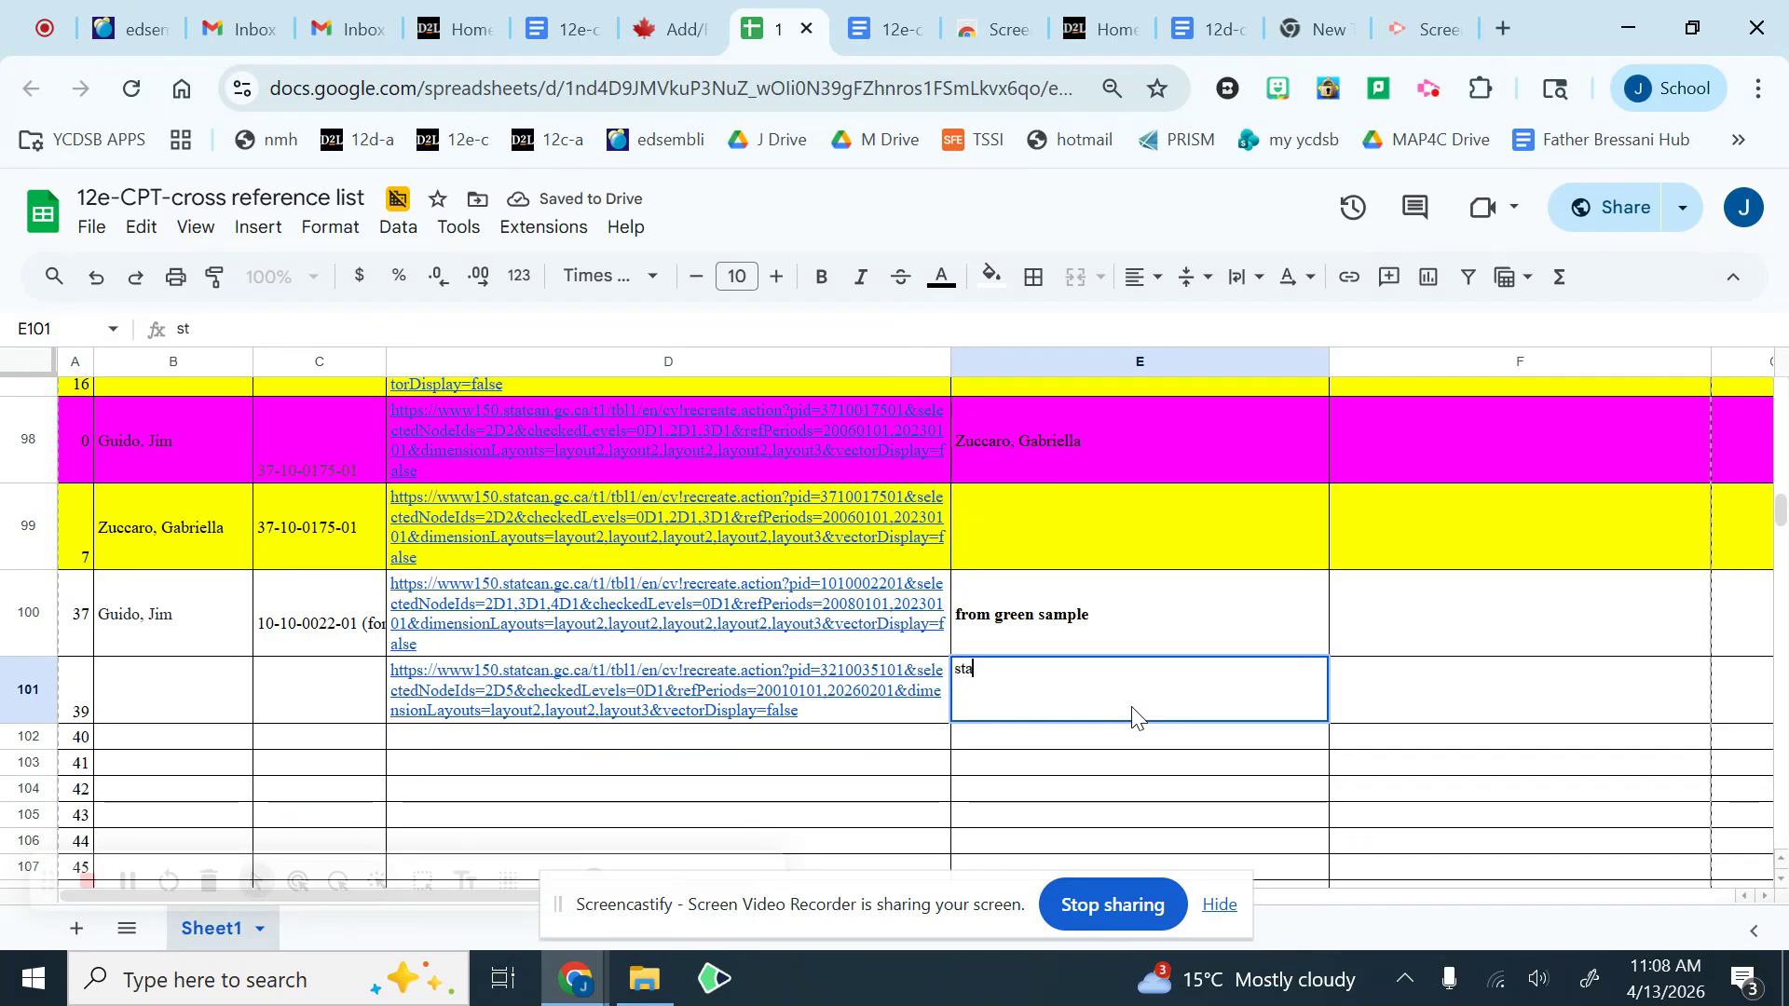
{"action": "type", "text": "ts canada"}
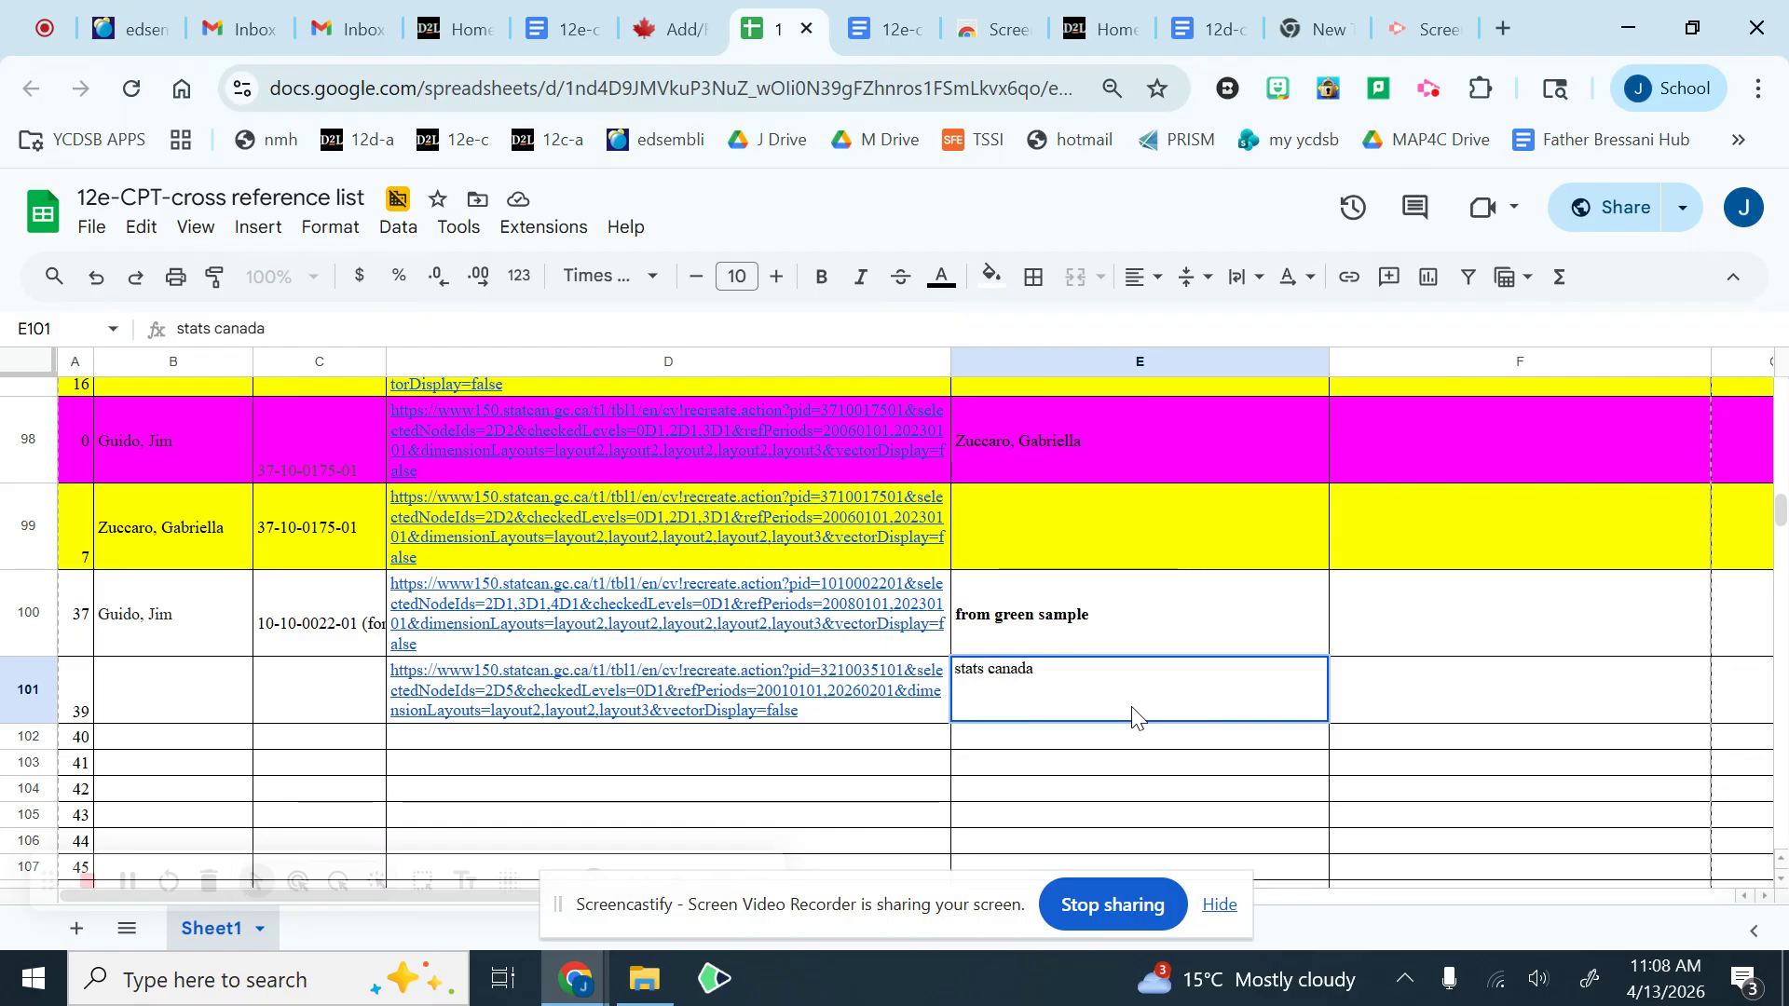
{"action": "left_click", "coordinate": [1383, 695]}
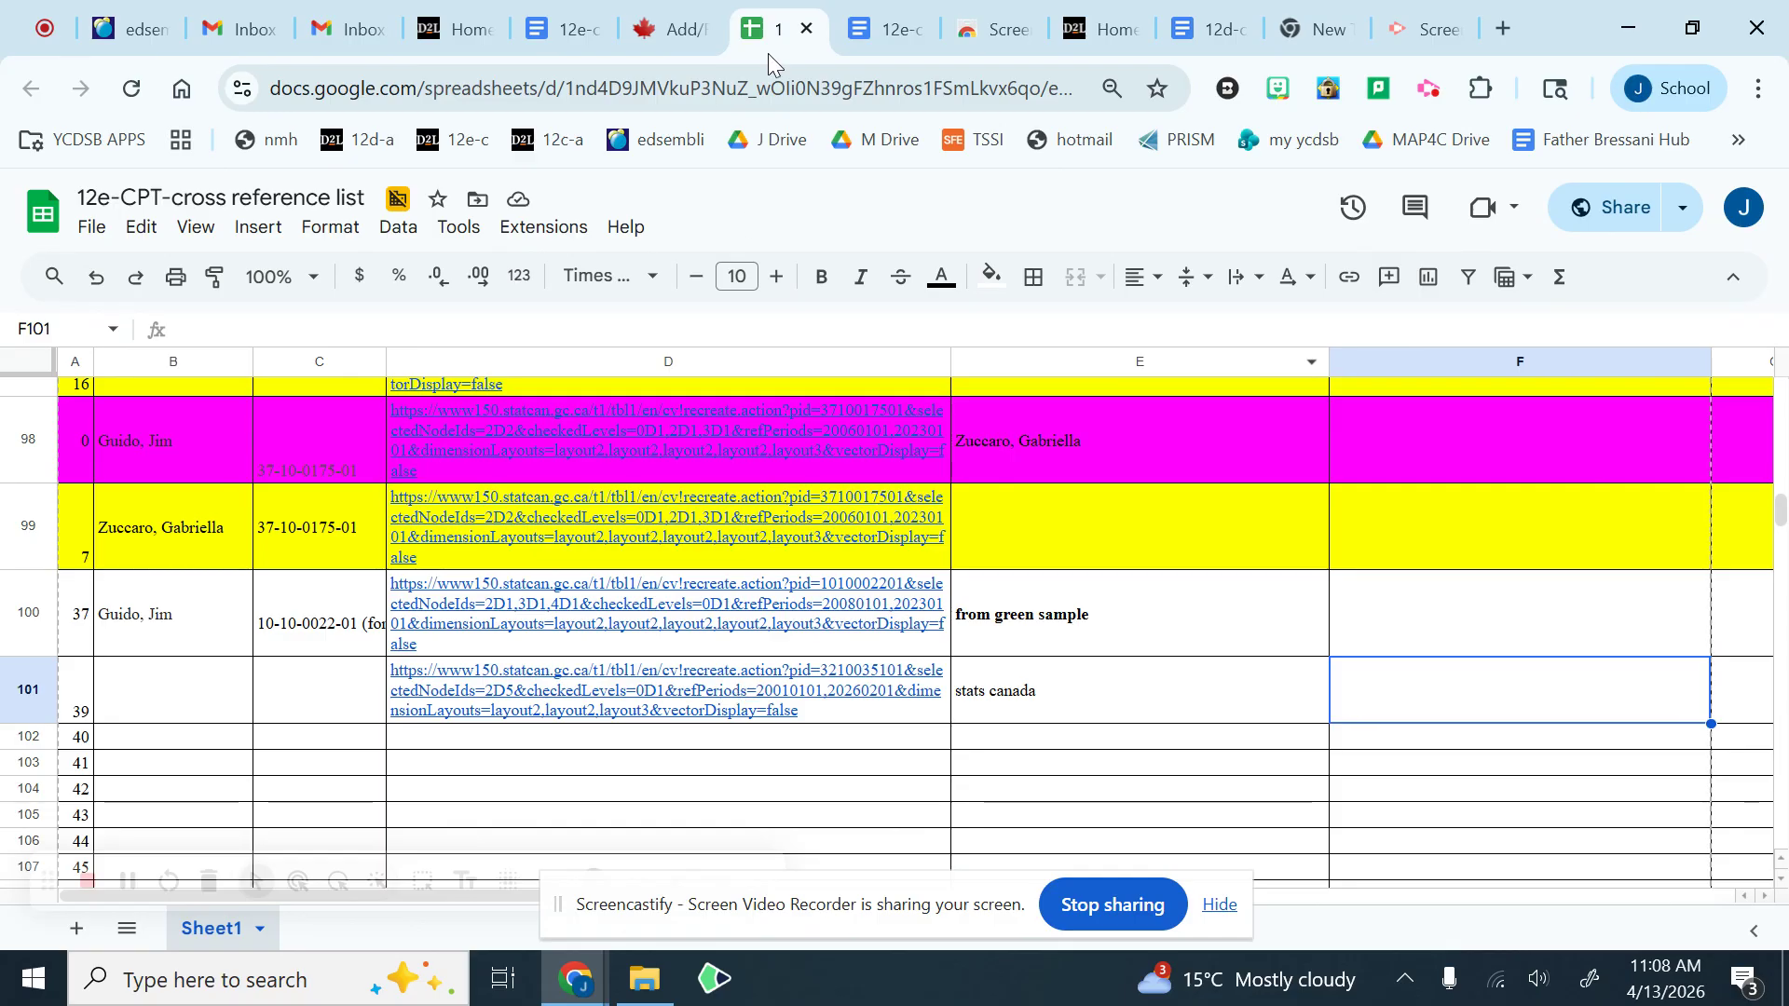
{"action": "left_click", "coordinate": [685, 29]}
{"action": "scroll", "coordinate": [538, 384], "scroll_direction": "up", "scroll_amount": 2}
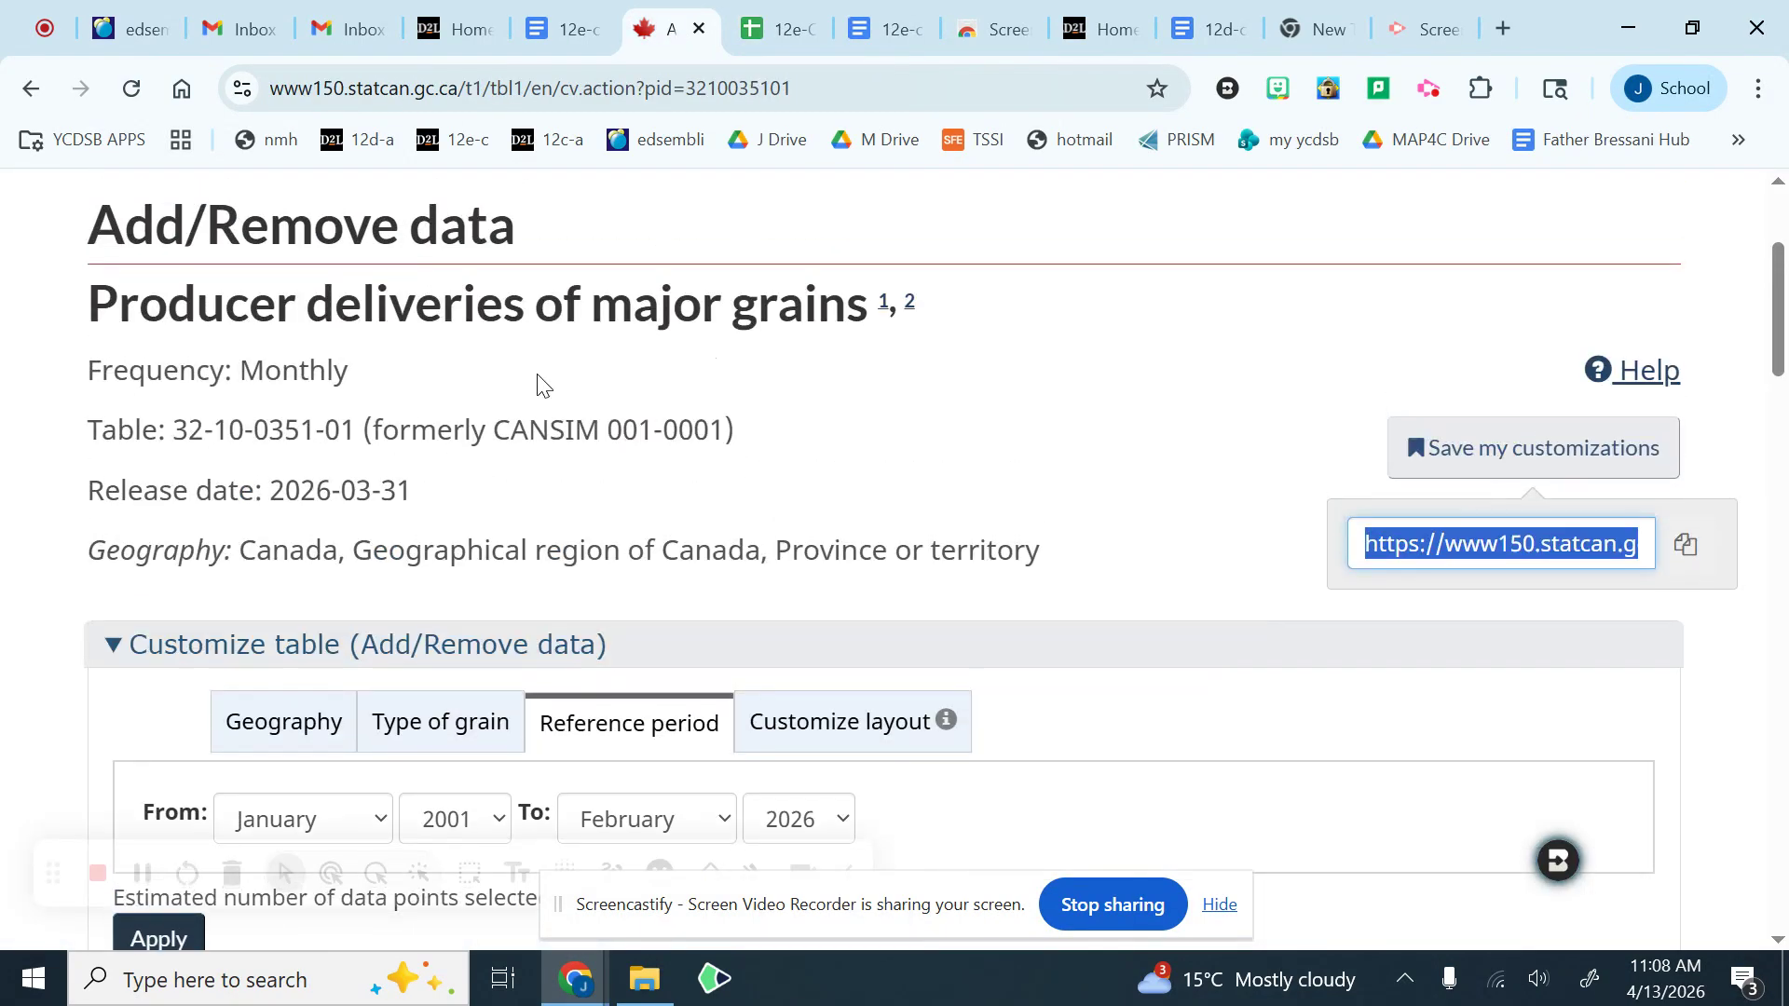
{"action": "left_click_drag", "start_coordinate": [182, 435], "coordinate": [355, 438]}
{"action": "key", "text": "ctrl+c"}
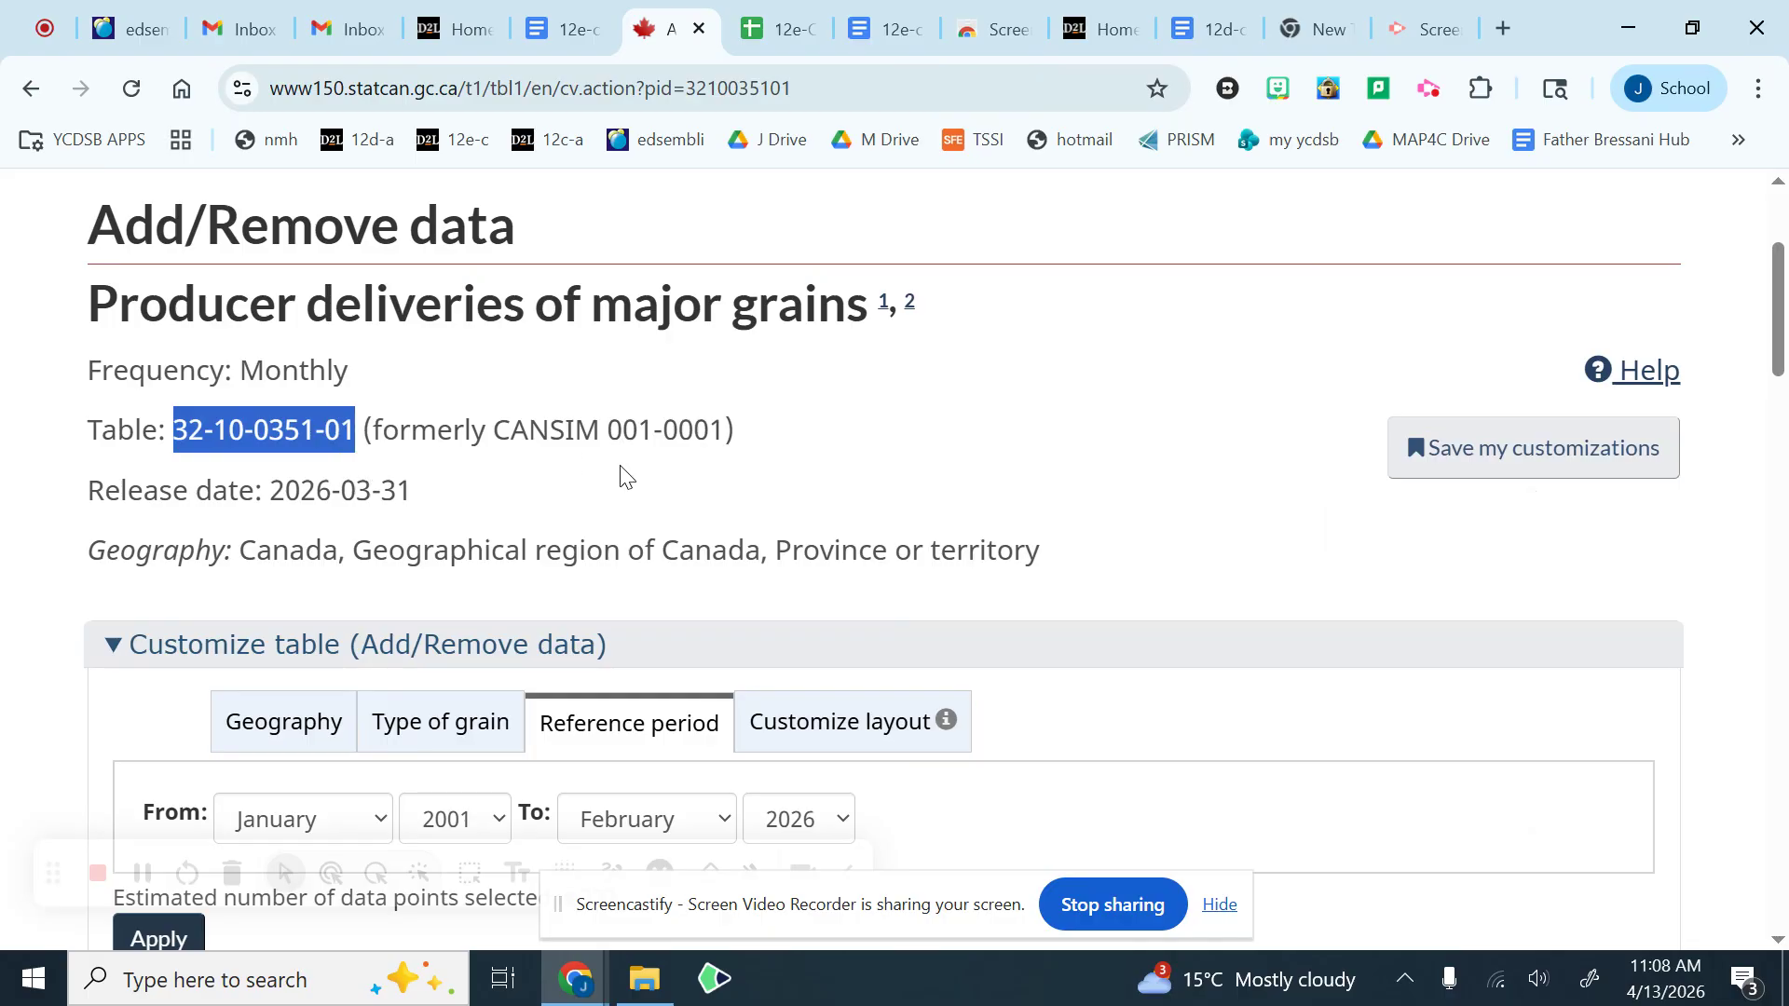
{"action": "left_click", "coordinate": [792, 27]}
{"action": "left_click", "coordinate": [328, 684]}
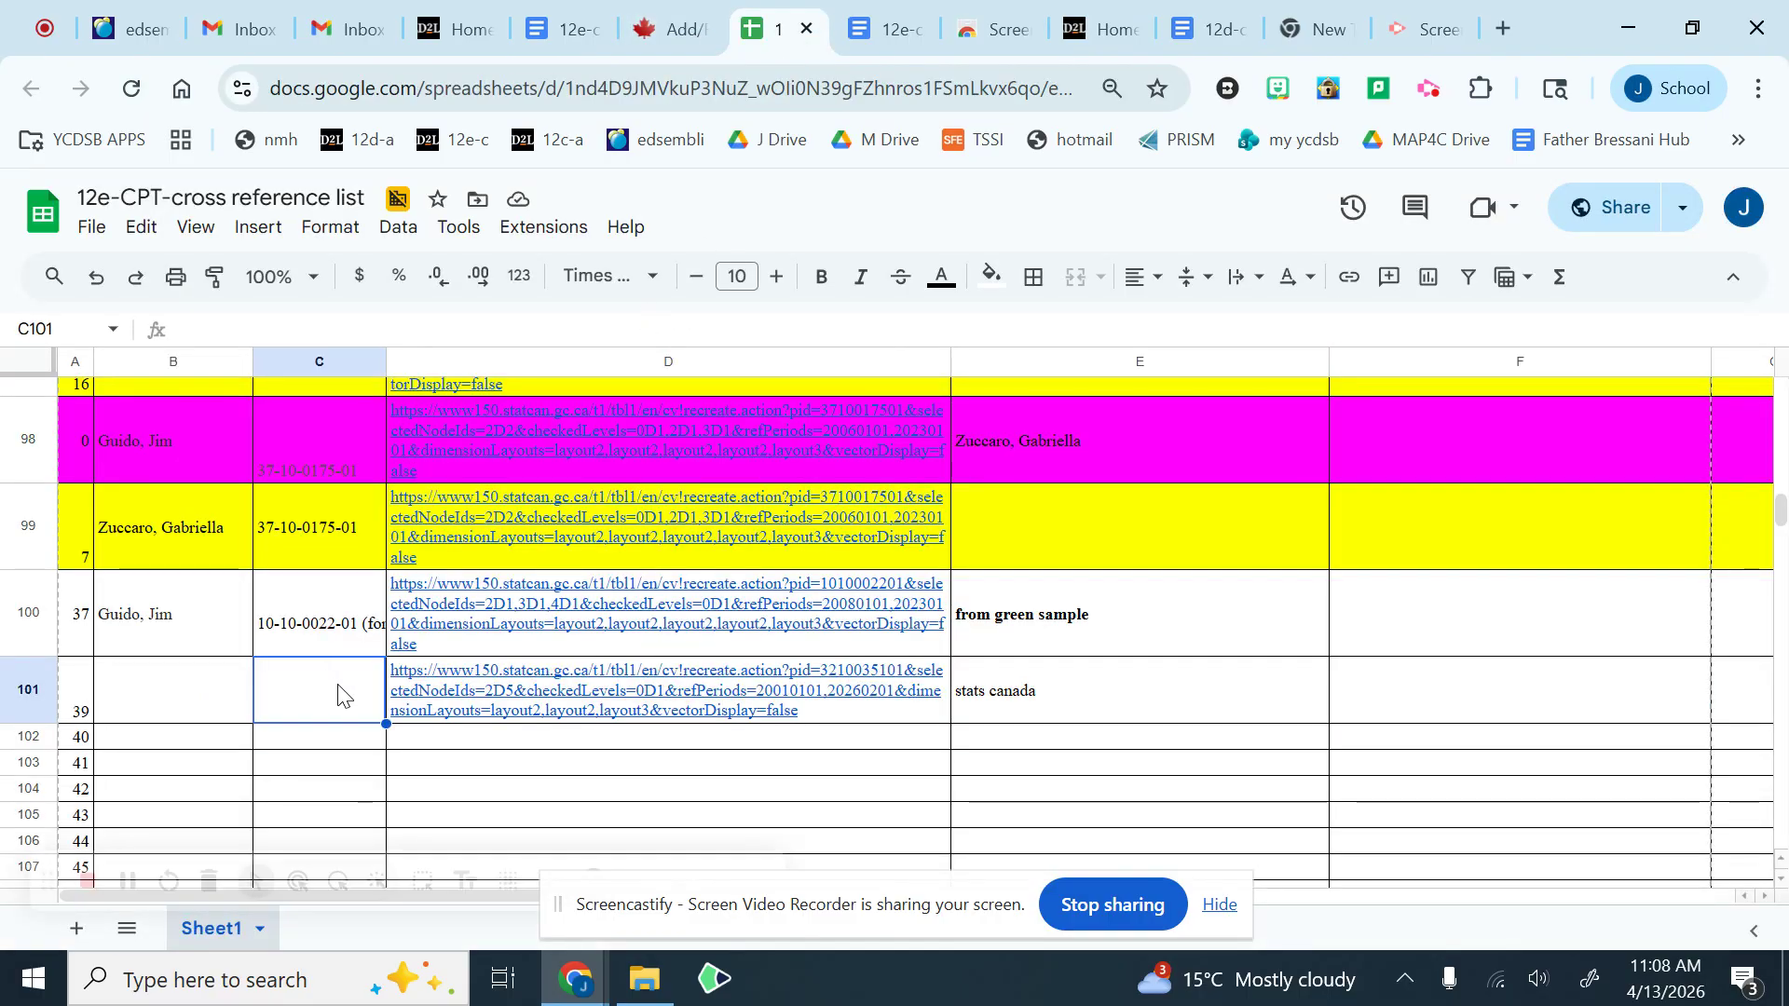
{"action": "key", "text": "ctrl+v"}
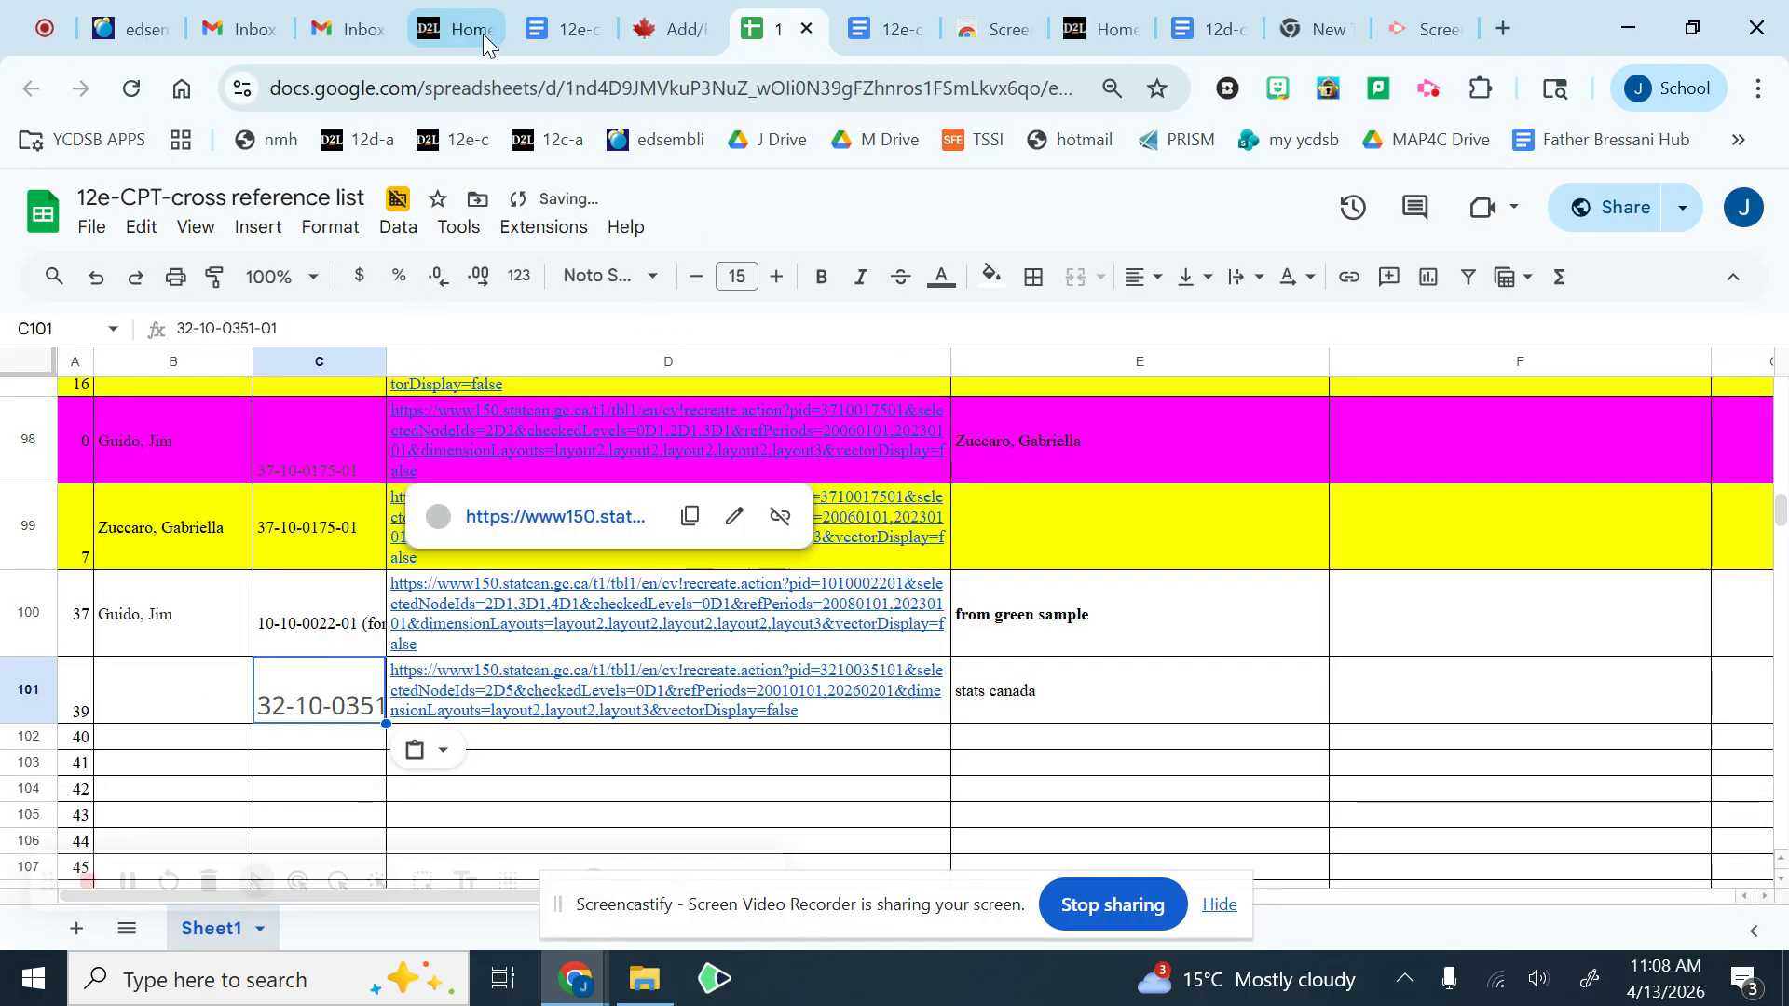
Step: Enter the person's full name in cell B101 to complete the row
{"action": "left_click", "coordinate": [193, 713]}
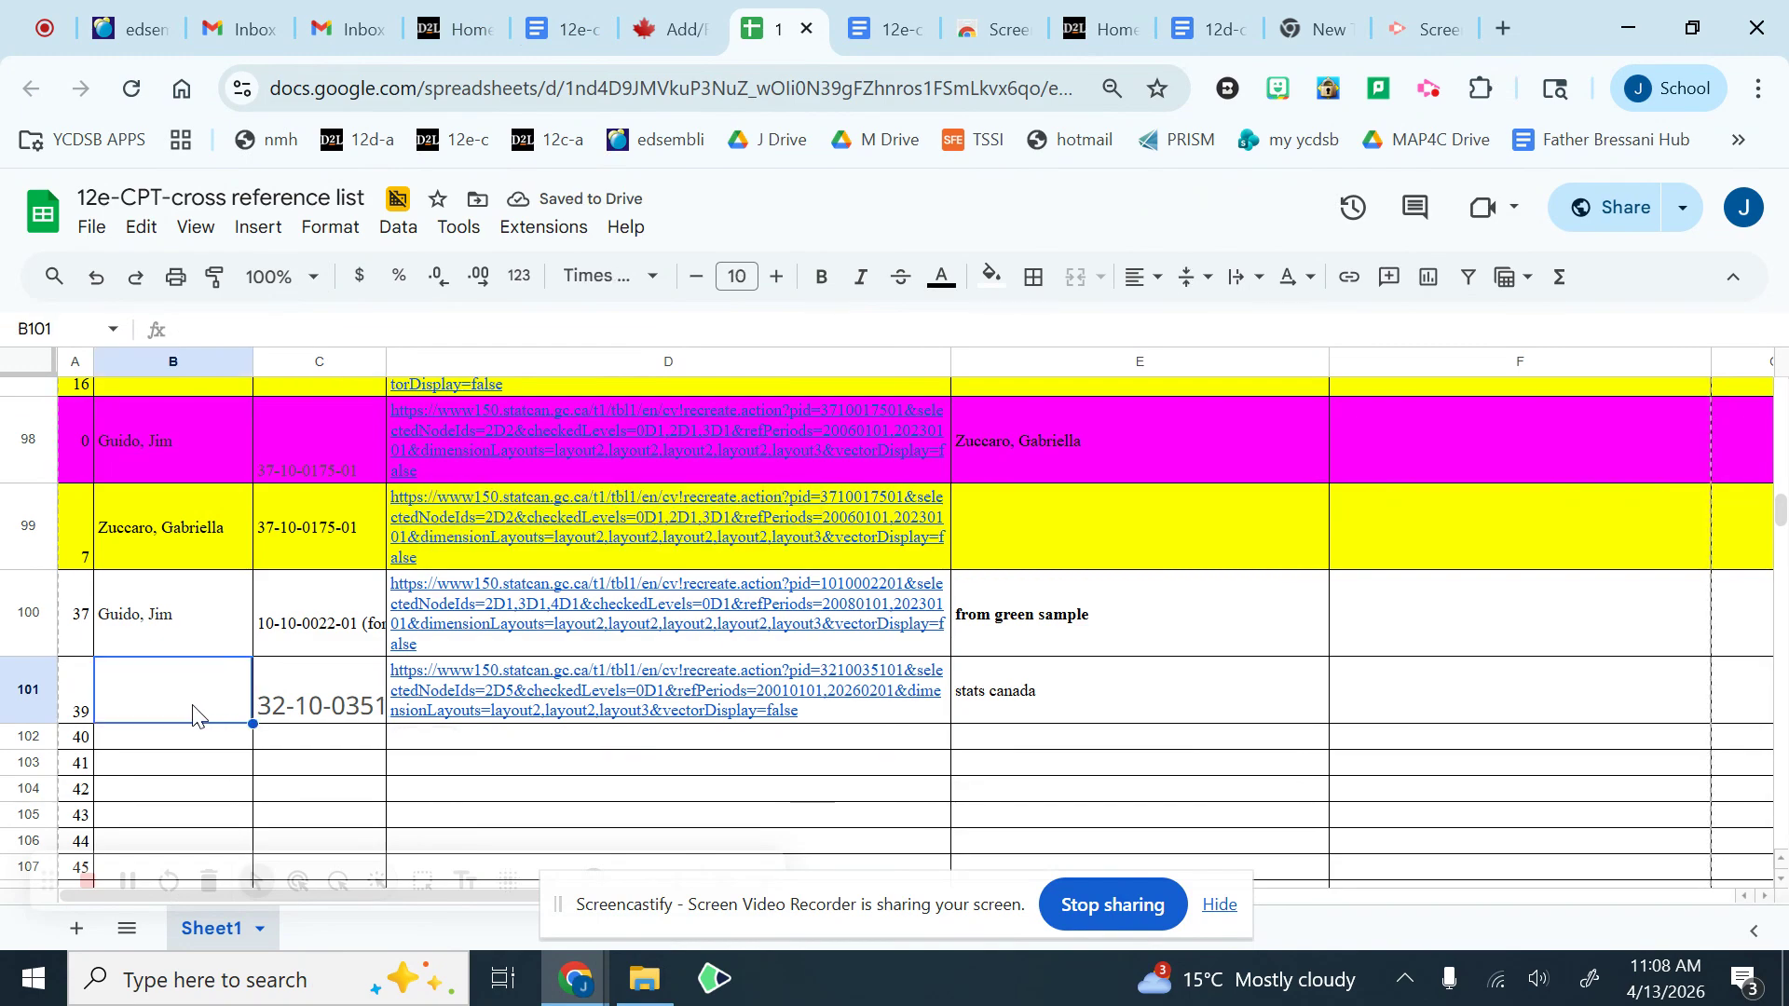
{"action": "type", "text": "guido"}
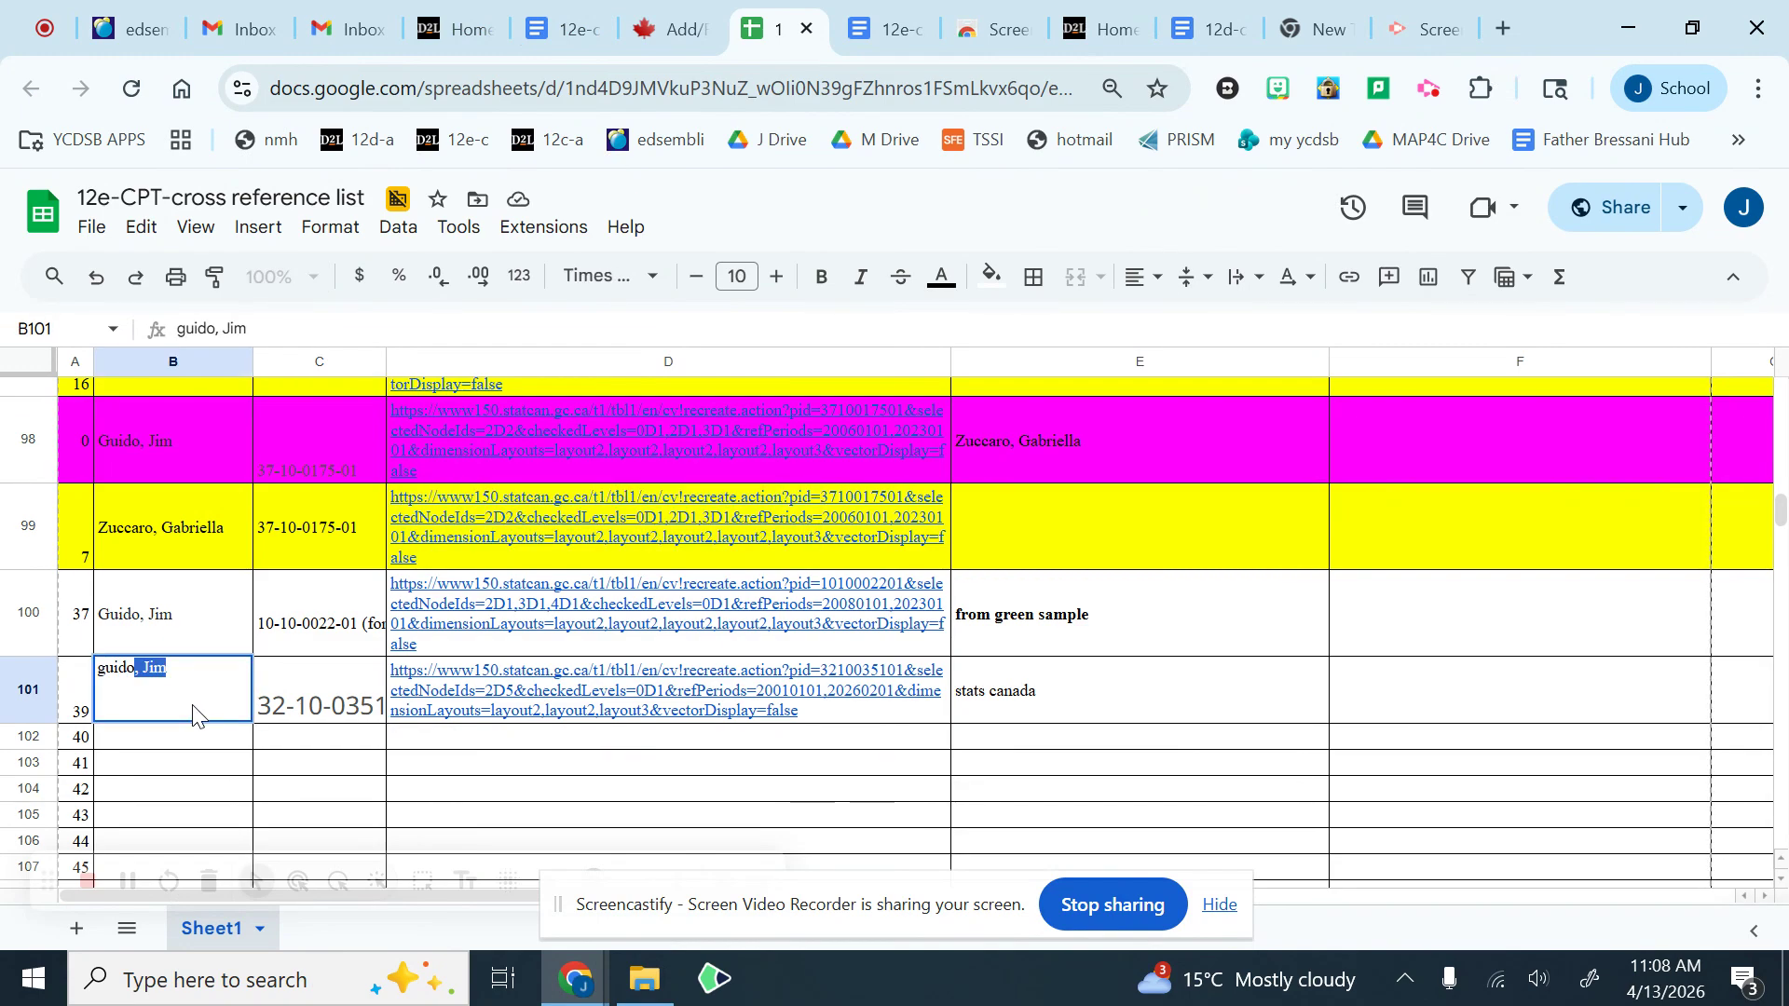
{"action": "key", "text": "Tab"}
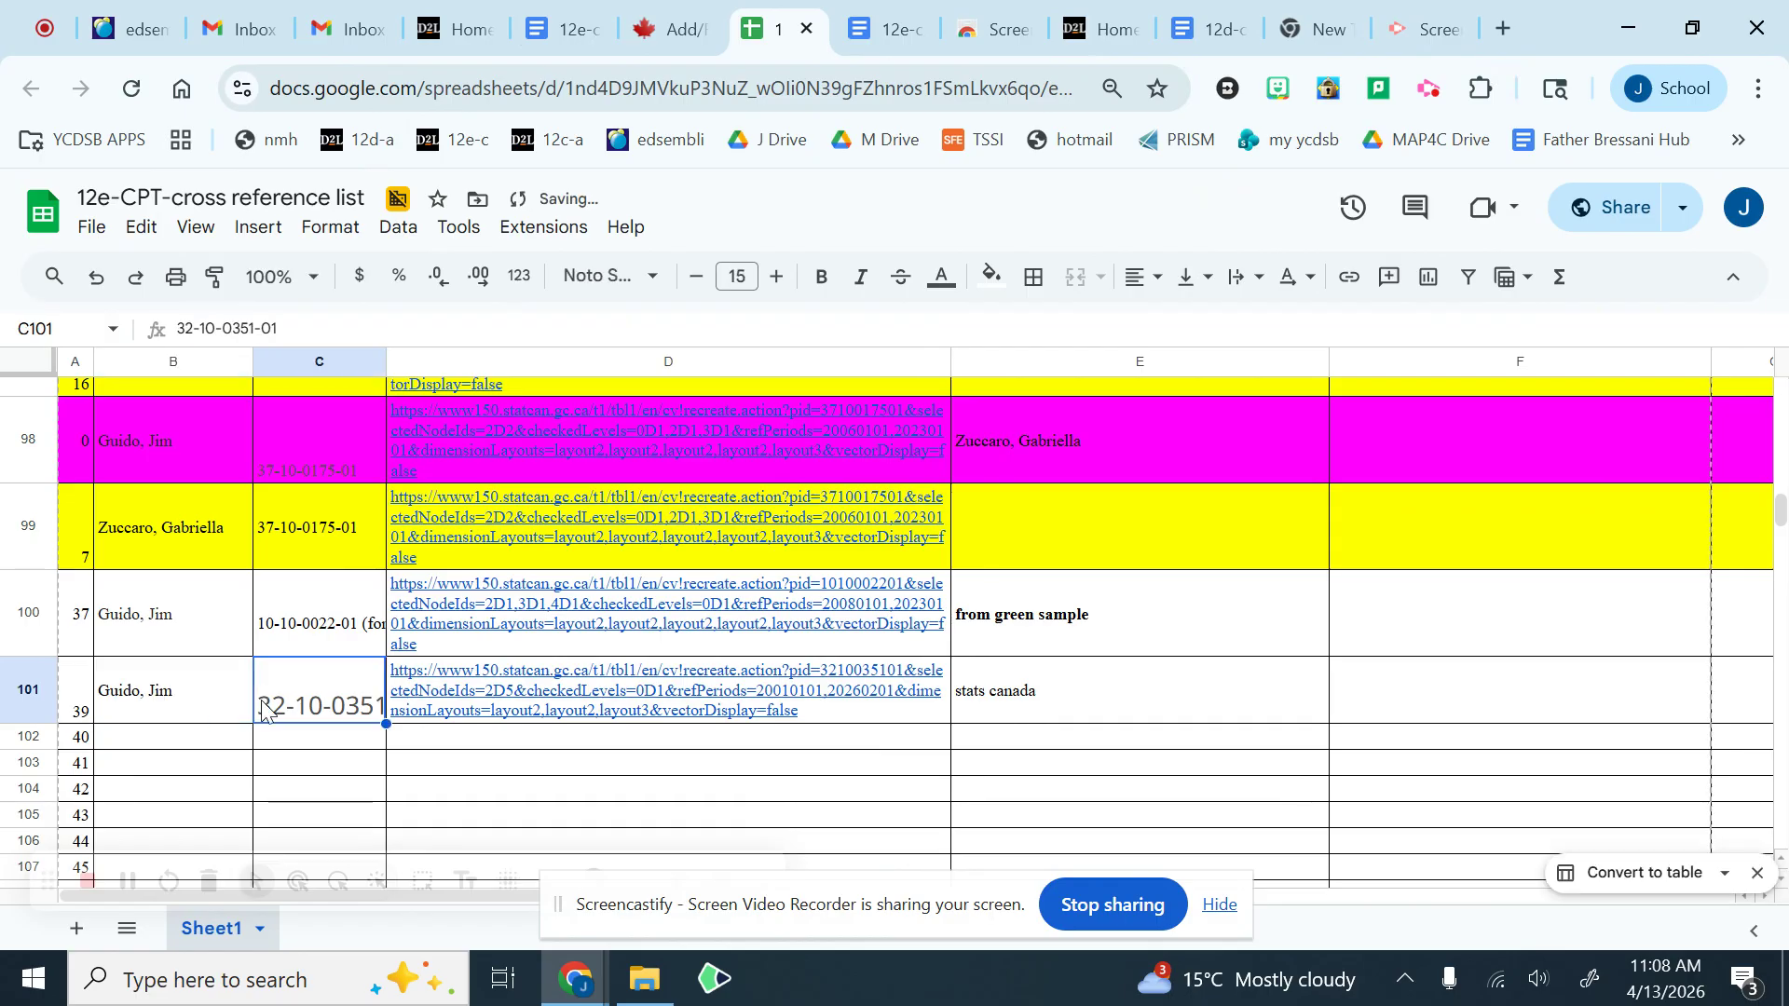
{"action": "left_click", "coordinate": [437, 742]}
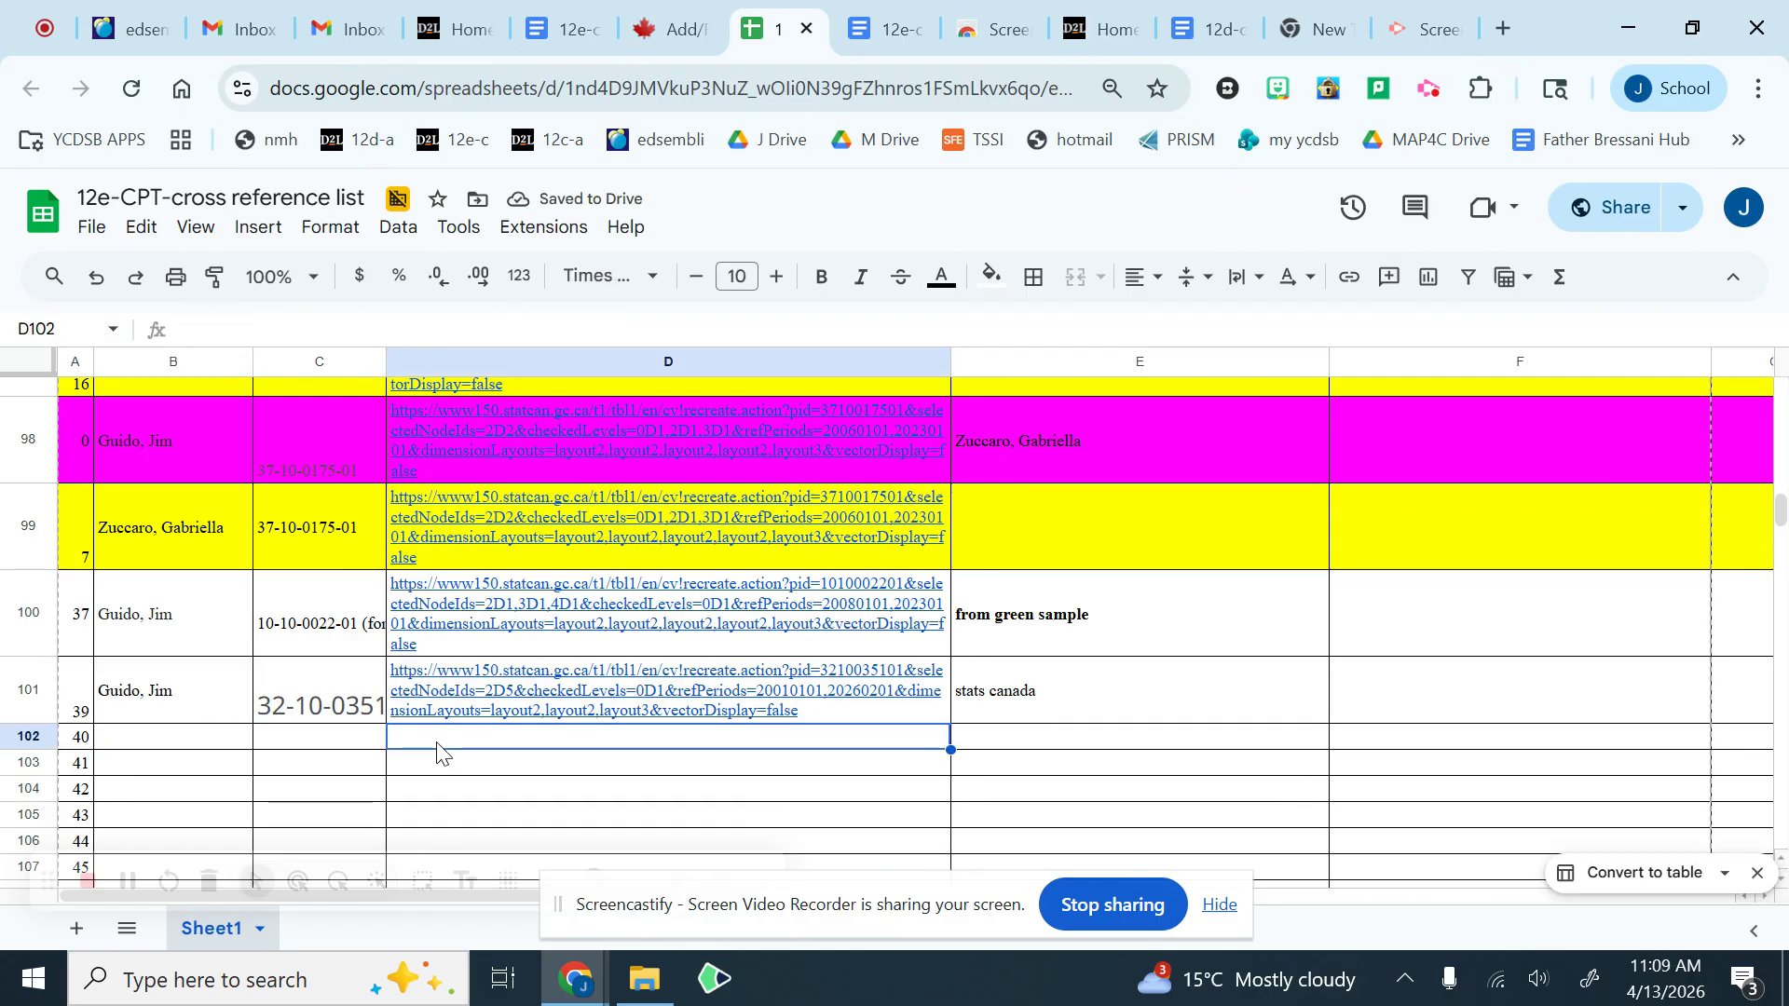
{"action": "left_click", "coordinate": [317, 360]}
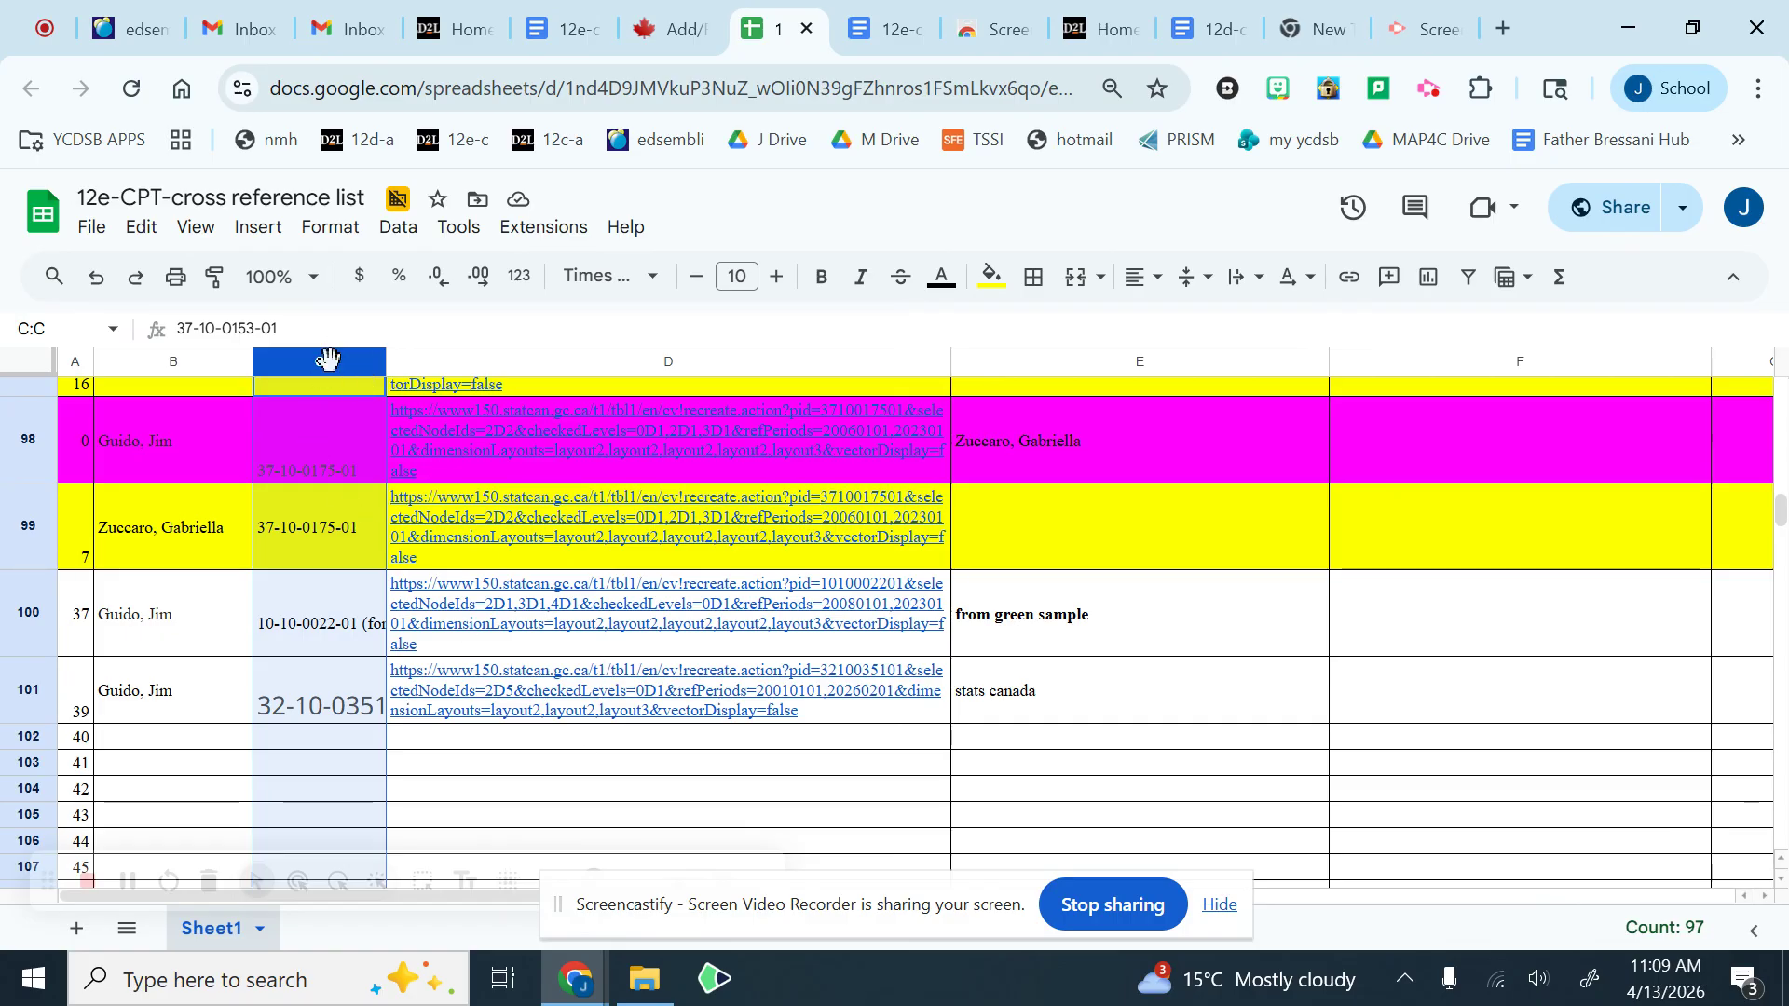
{"action": "left_click", "coordinate": [374, 373]}
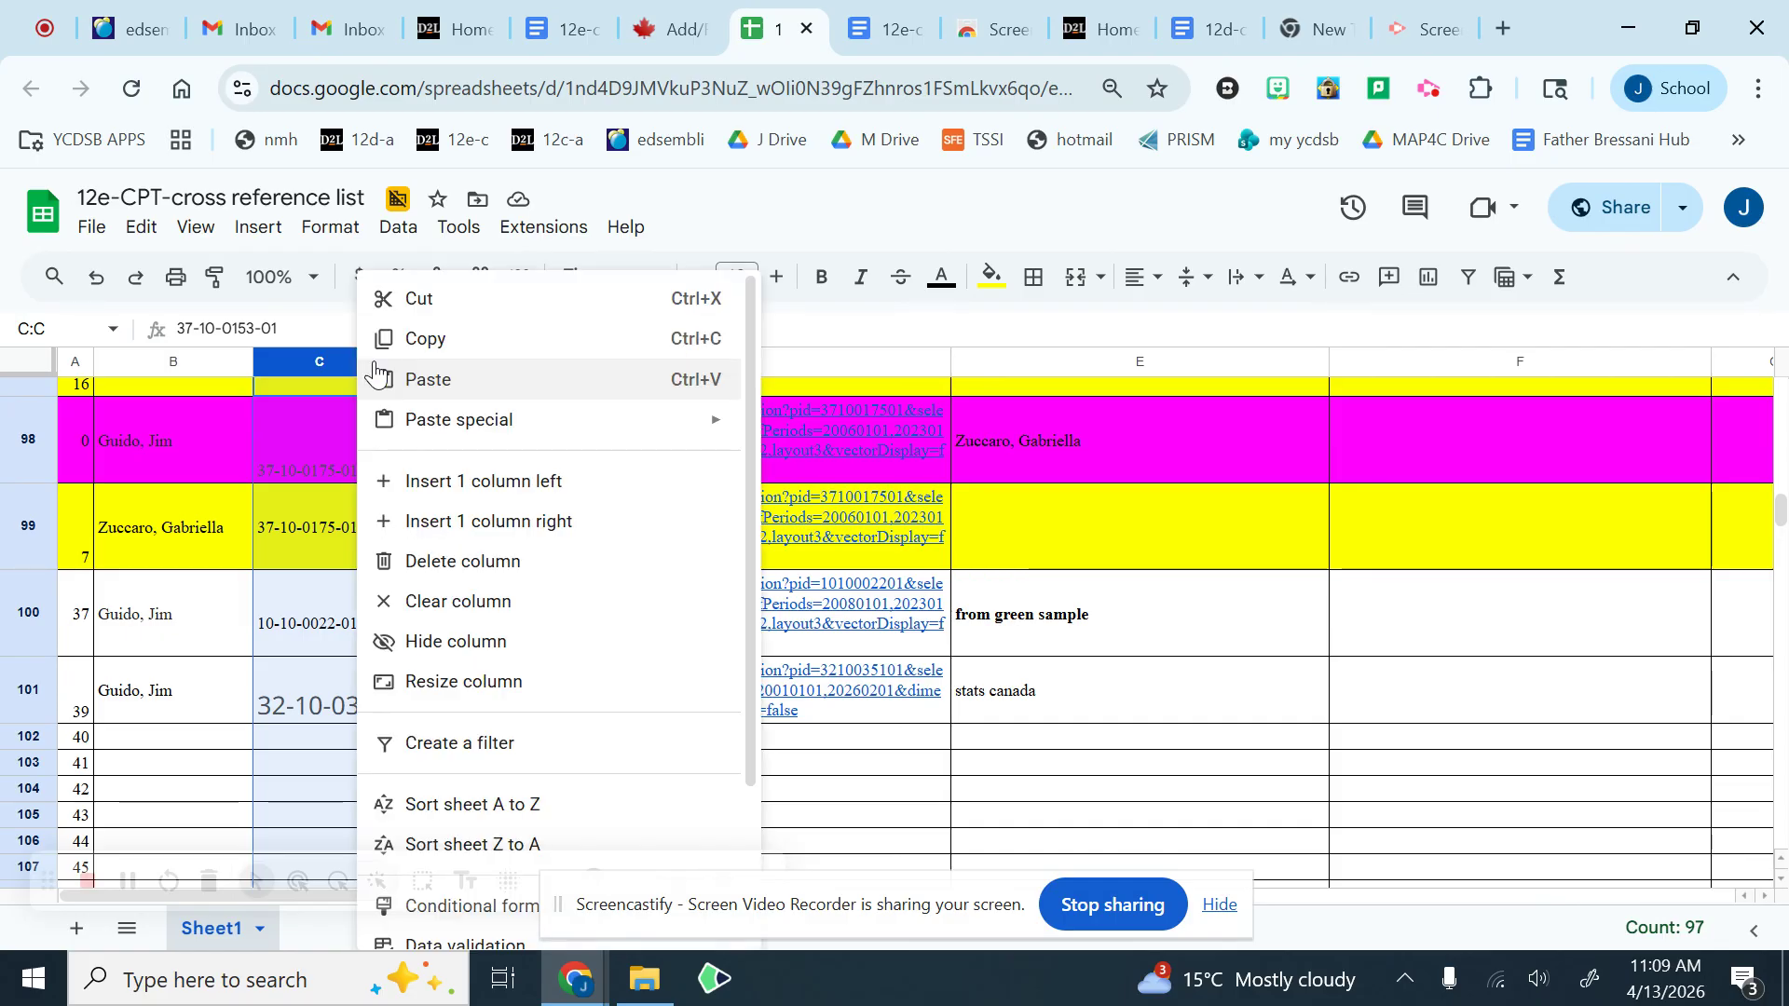
{"action": "left_click", "coordinate": [520, 809]}
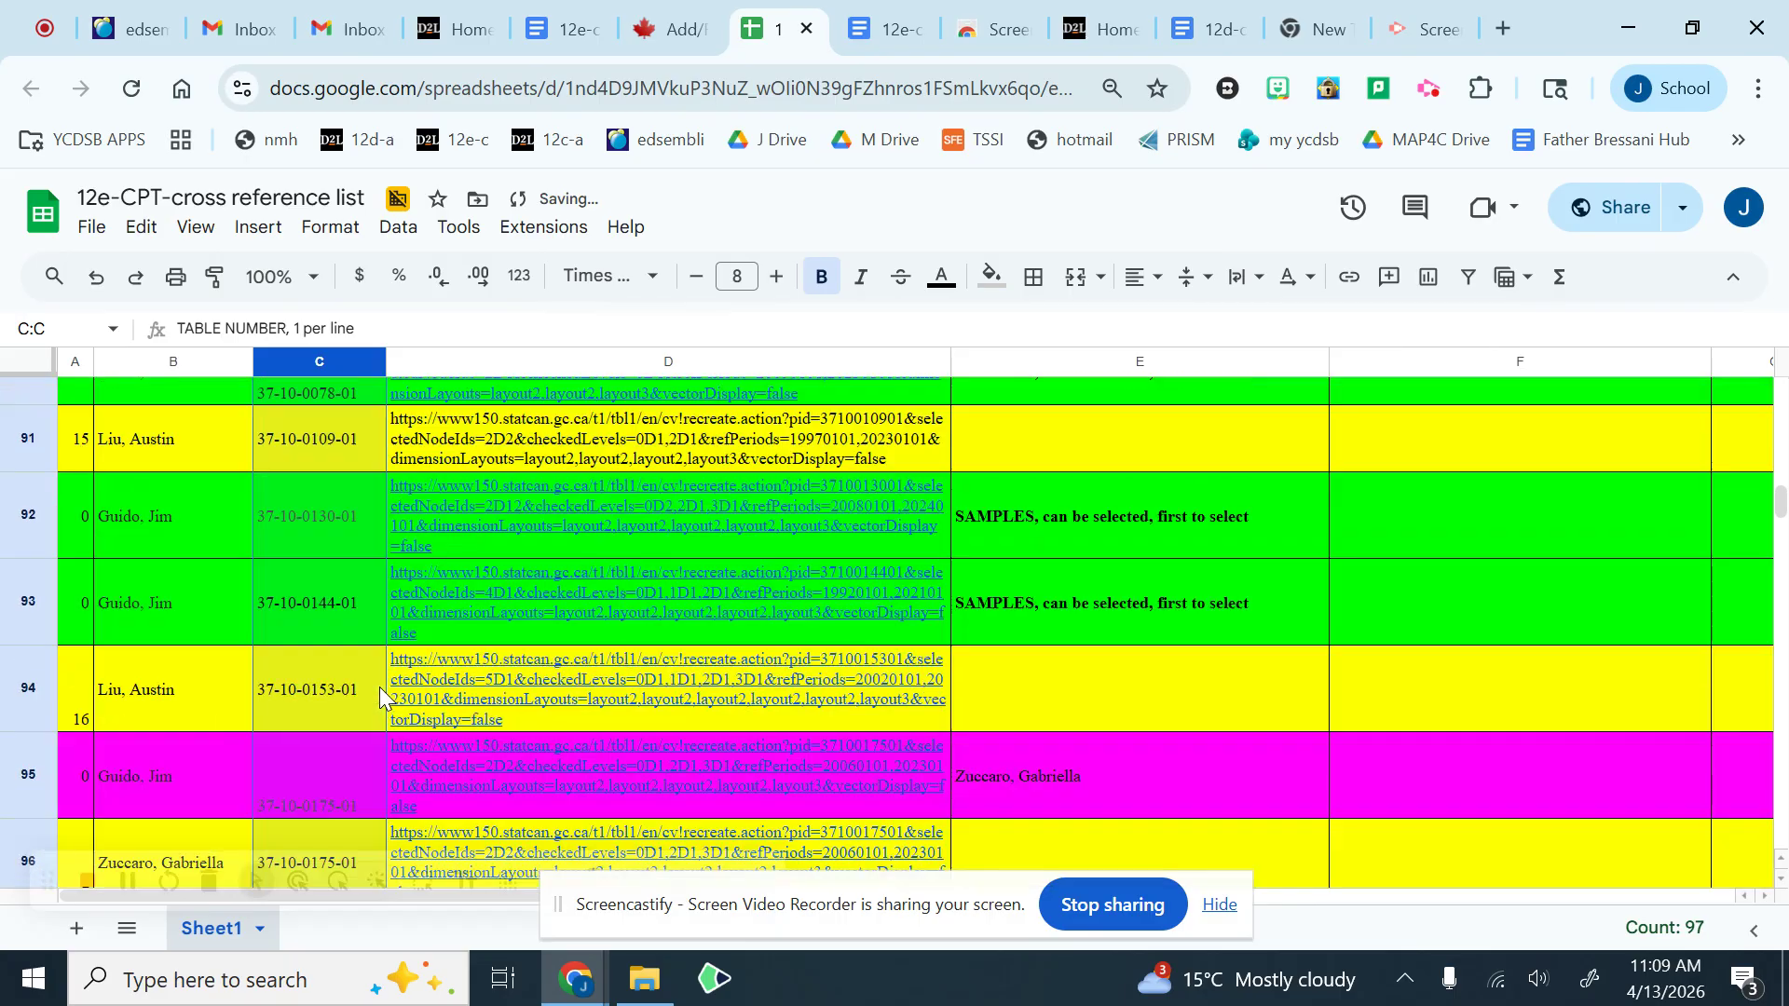
{"action": "scroll", "coordinate": [328, 646], "scroll_direction": "up", "scroll_amount": 5}
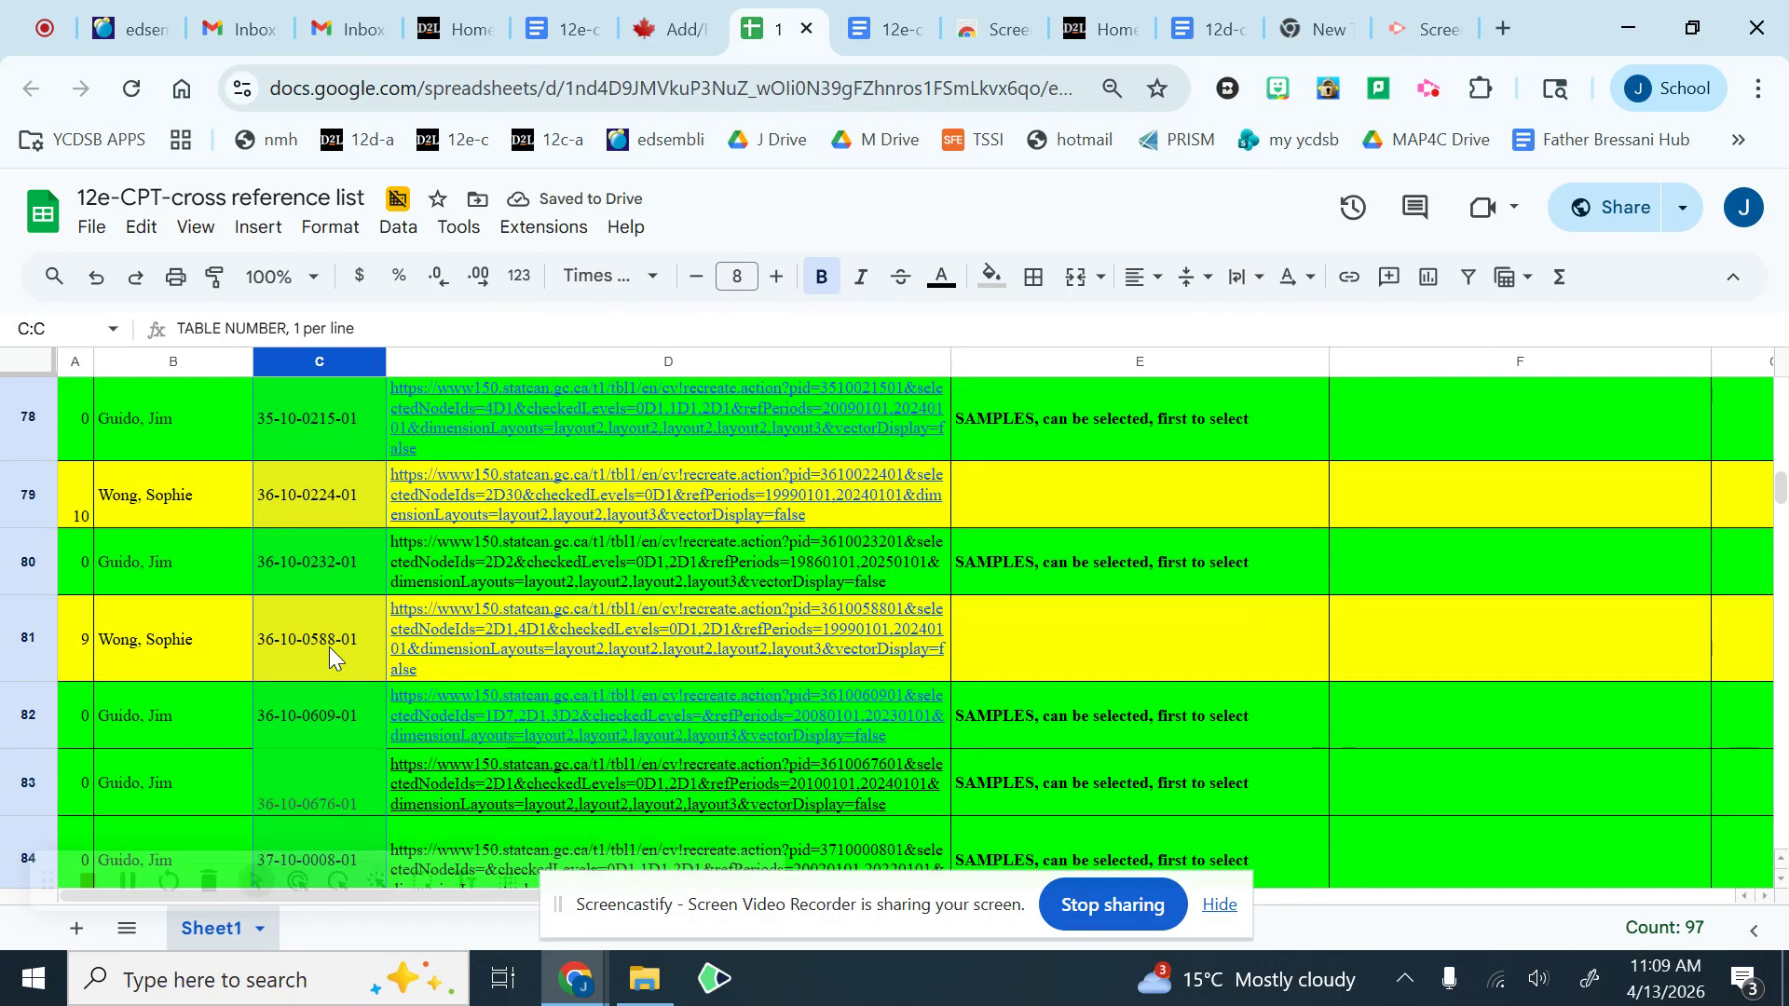
{"action": "scroll", "coordinate": [328, 646], "scroll_direction": "up", "scroll_amount": 4}
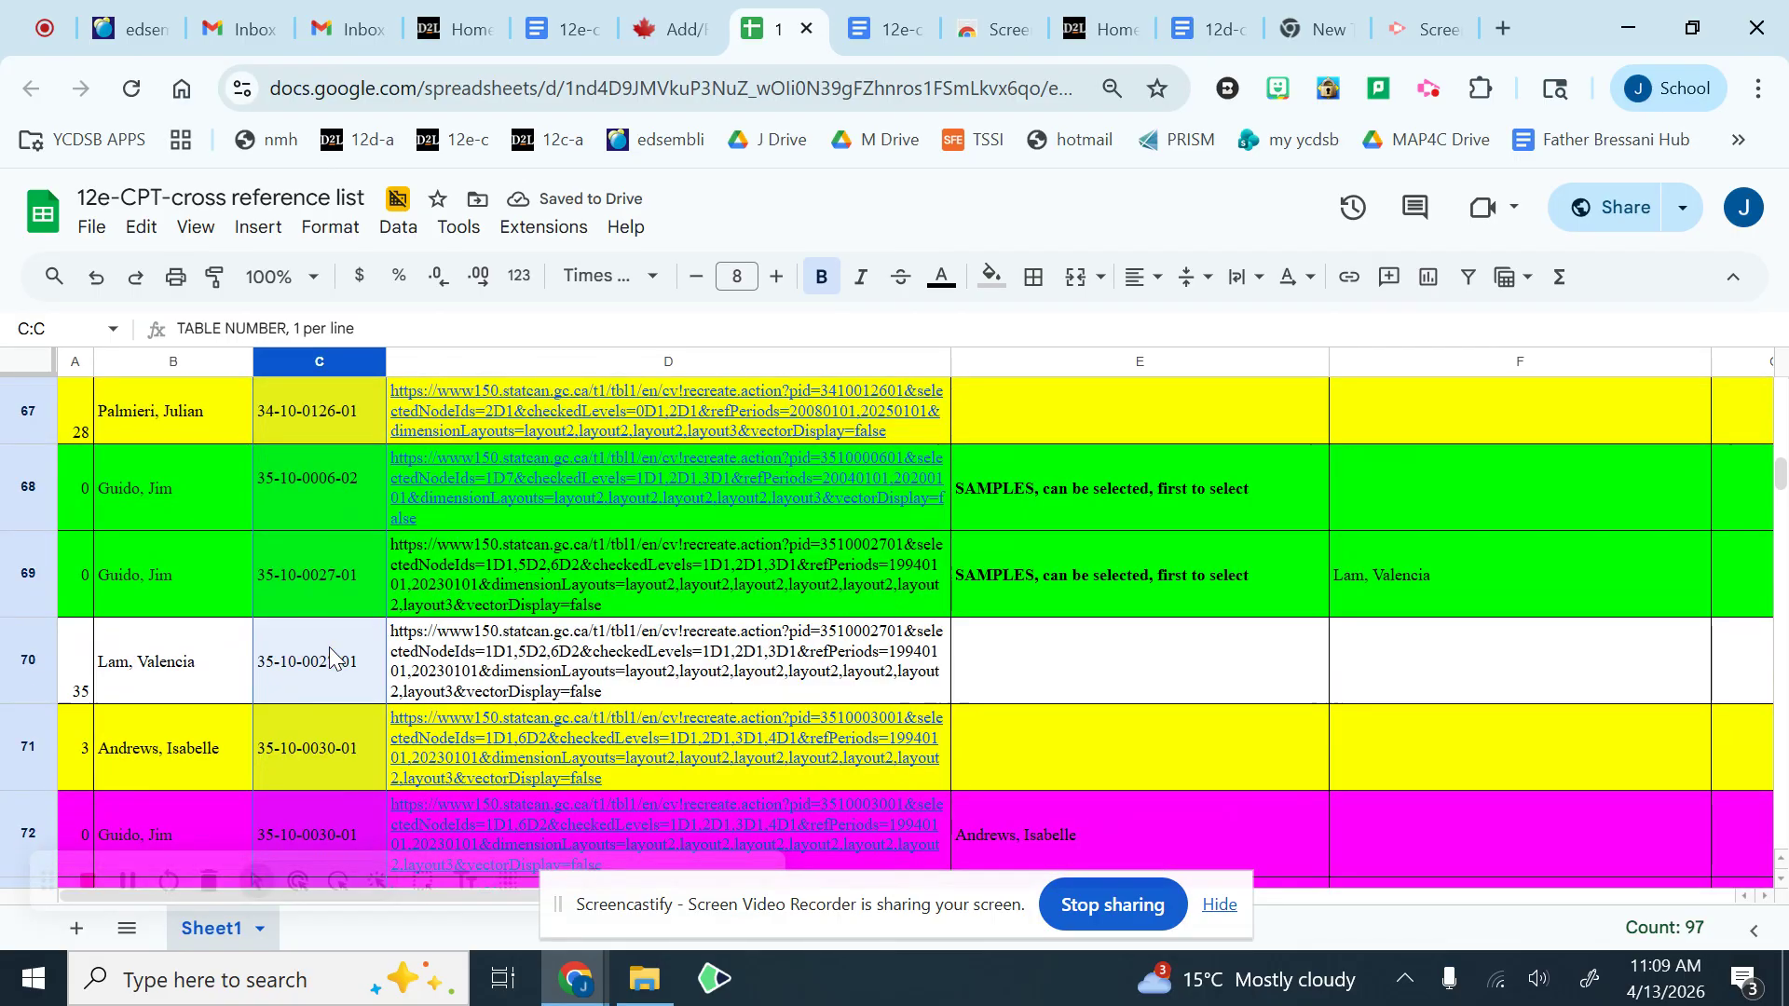
{"action": "scroll", "coordinate": [328, 647], "scroll_direction": "up", "scroll_amount": 3}
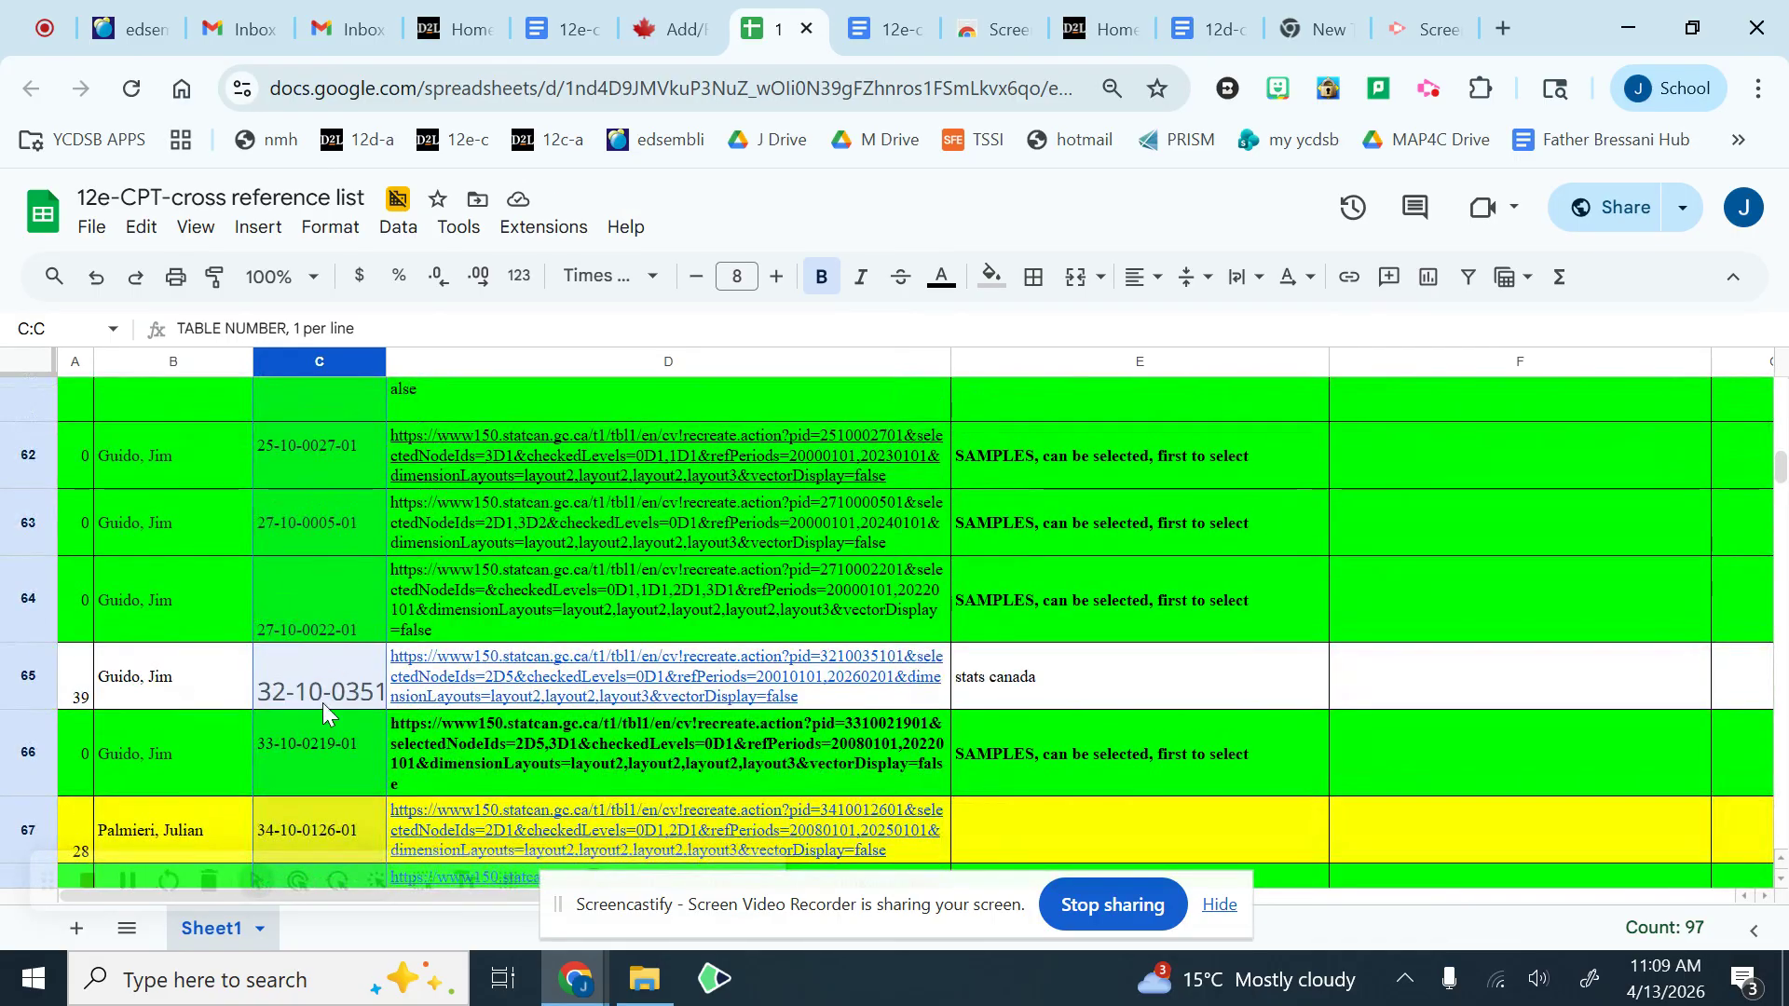
{"action": "left_click", "coordinate": [333, 692]}
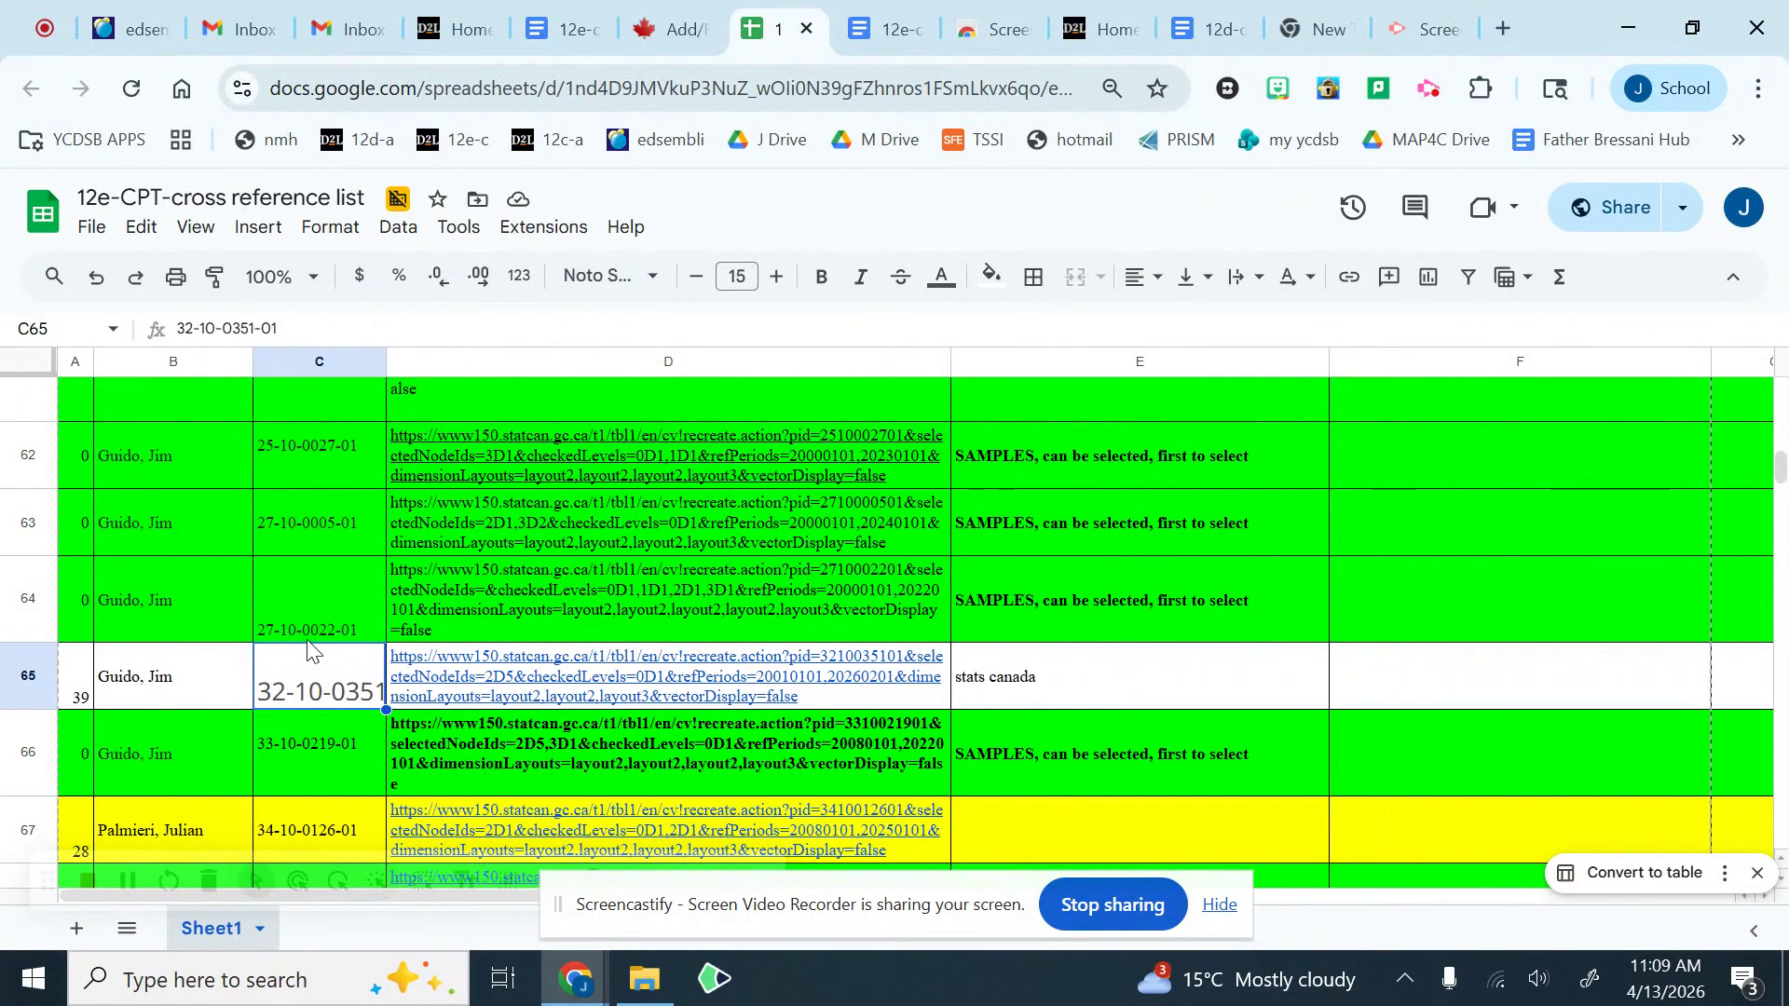
Step: Undo the sheet sort and select the empty cell D102 below the new entry
{"action": "left_click", "coordinate": [98, 285]}
{"action": "scroll", "coordinate": [475, 759], "scroll_direction": "down", "scroll_amount": 7}
{"action": "scroll", "coordinate": [503, 764], "scroll_direction": "up", "scroll_amount": 4}
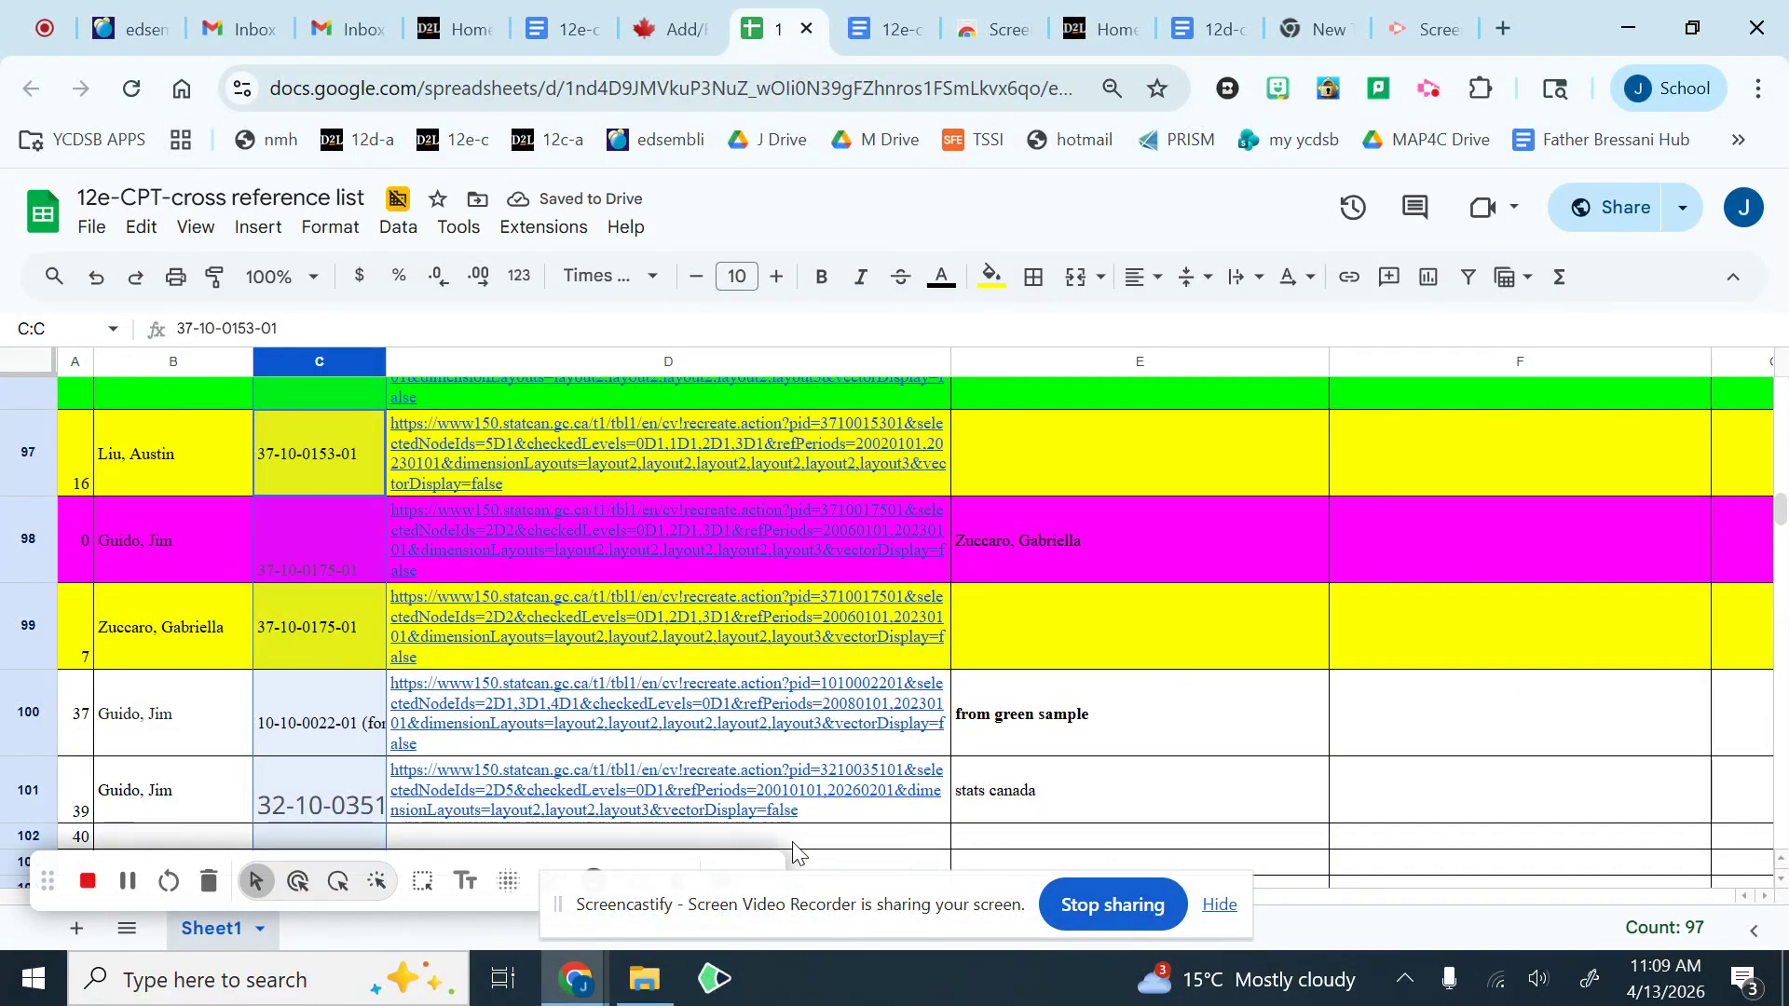
{"action": "left_click", "coordinate": [840, 838]}
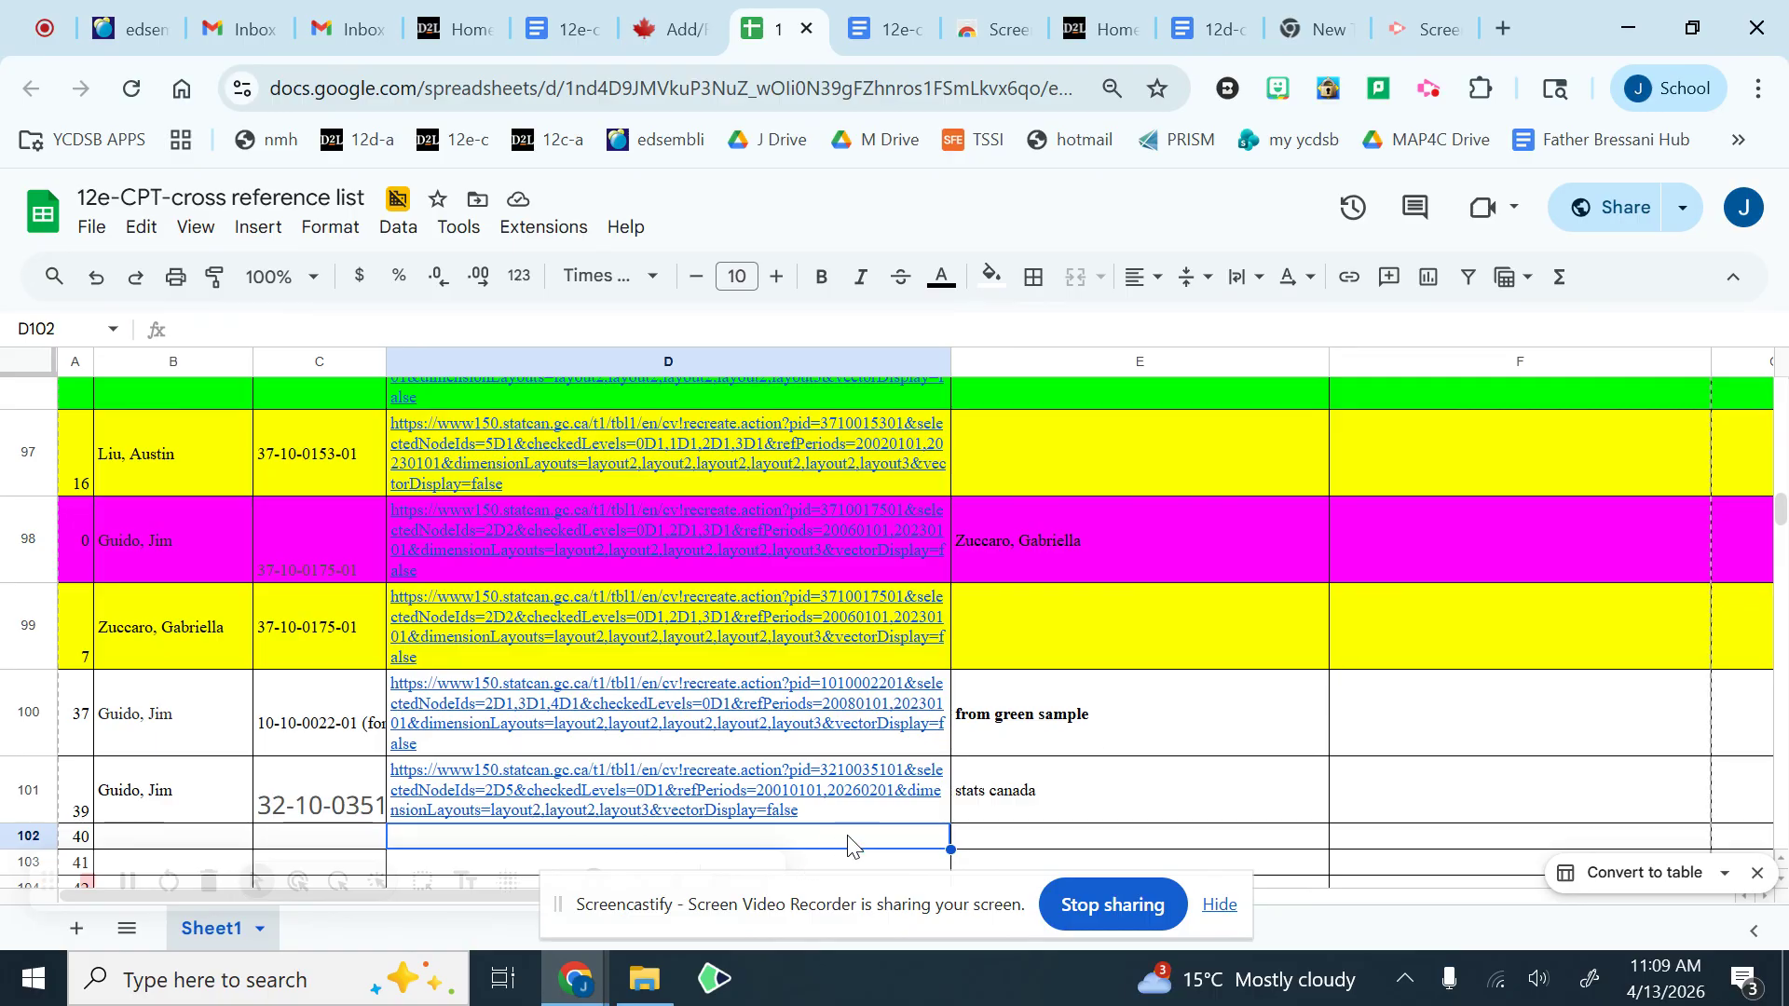
Step: Start downloading the customized Statistics Canada table as a CSV file using the as-displayed option
{"action": "left_click", "coordinate": [673, 36]}
{"action": "scroll", "coordinate": [1181, 515], "scroll_direction": "down", "scroll_amount": 3}
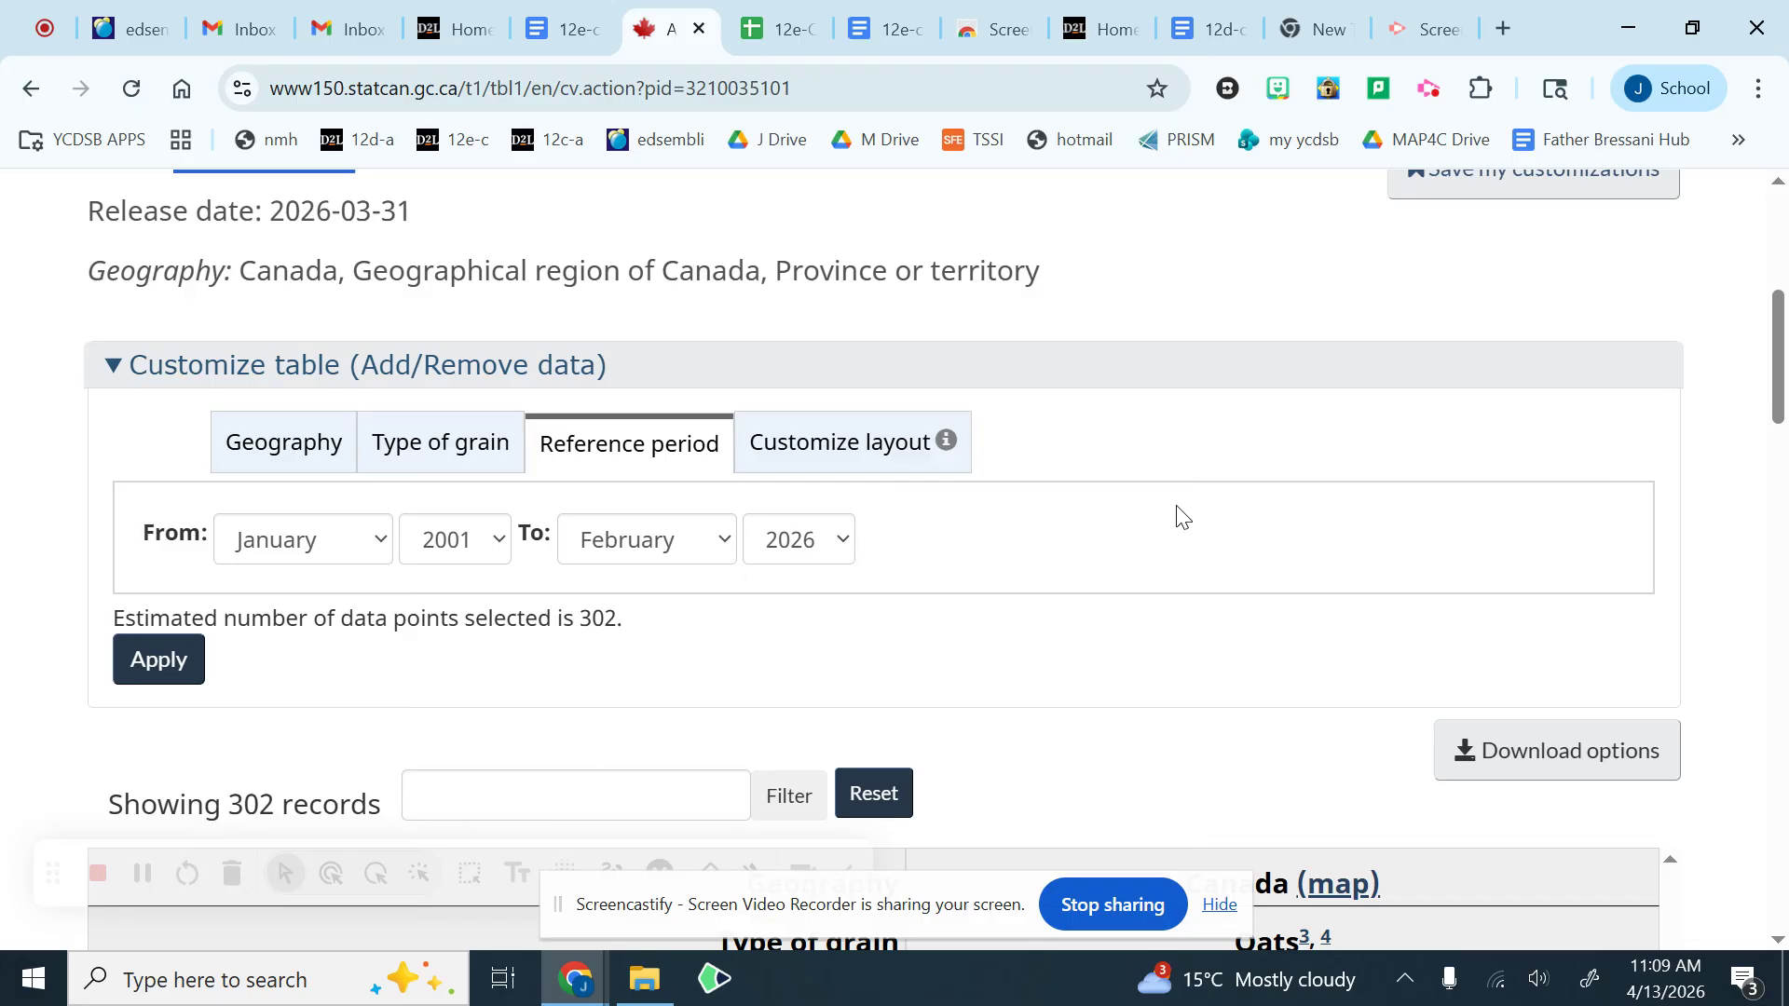
{"action": "scroll", "coordinate": [1180, 513], "scroll_direction": "down", "scroll_amount": 2}
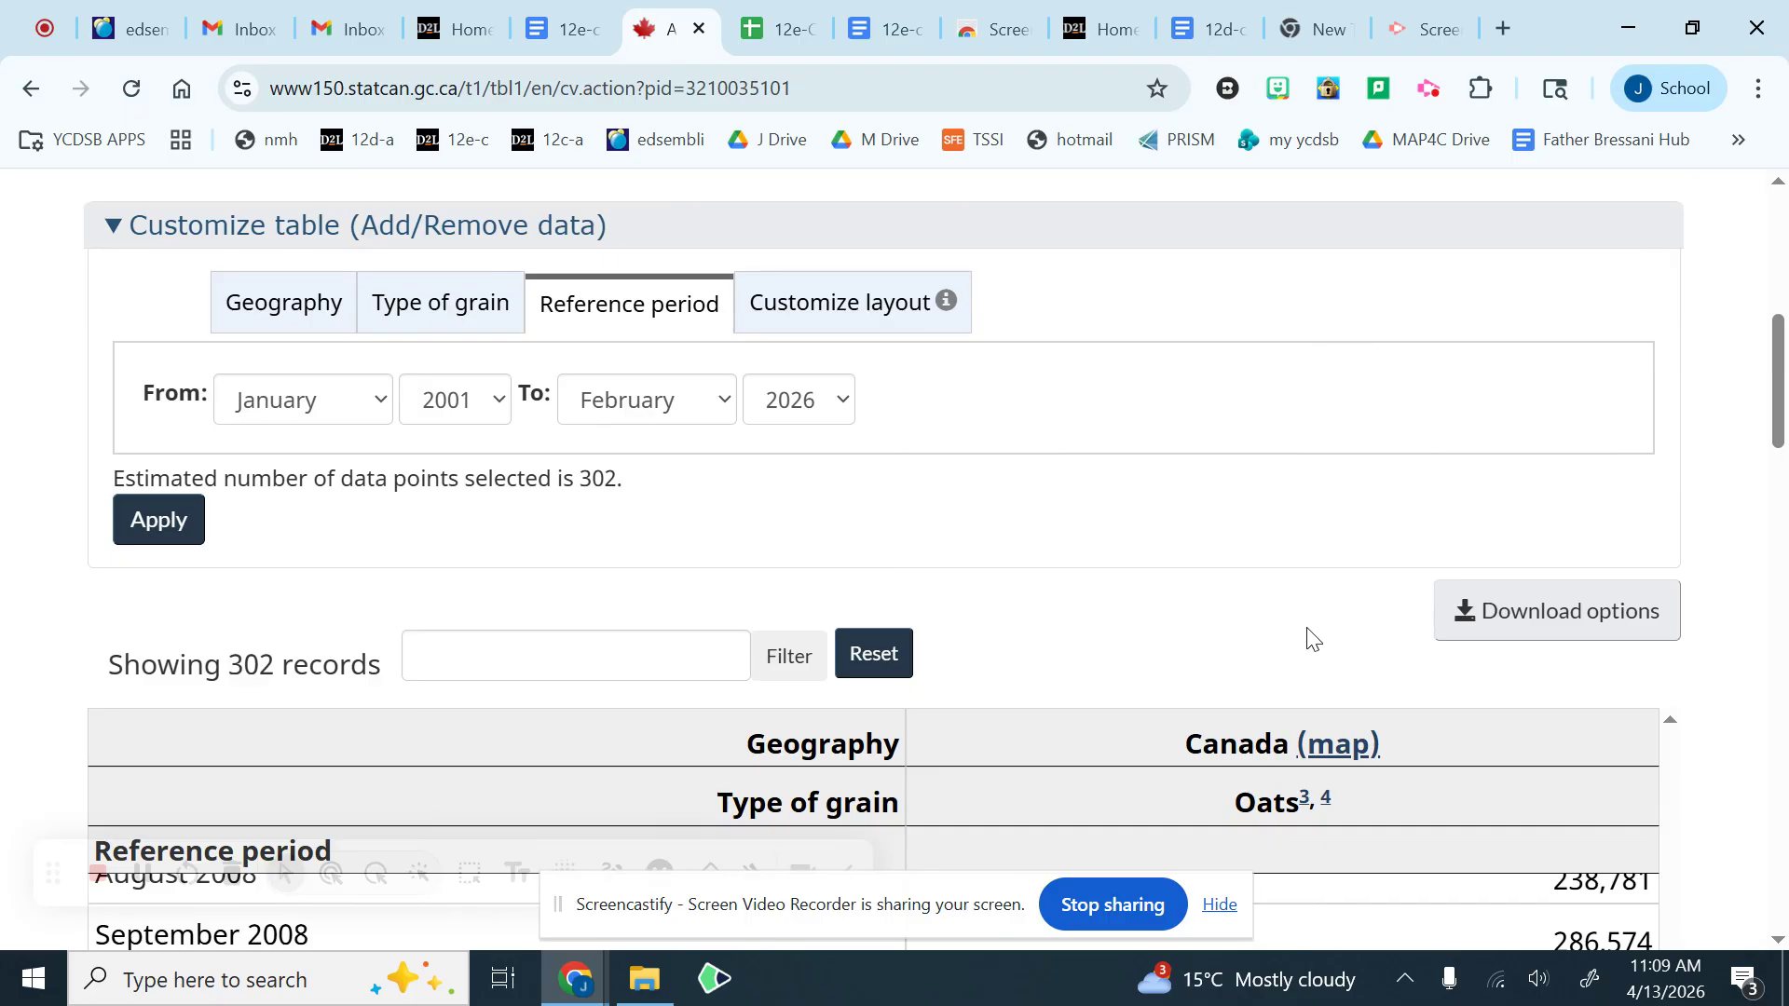
{"action": "left_click", "coordinate": [1531, 615]}
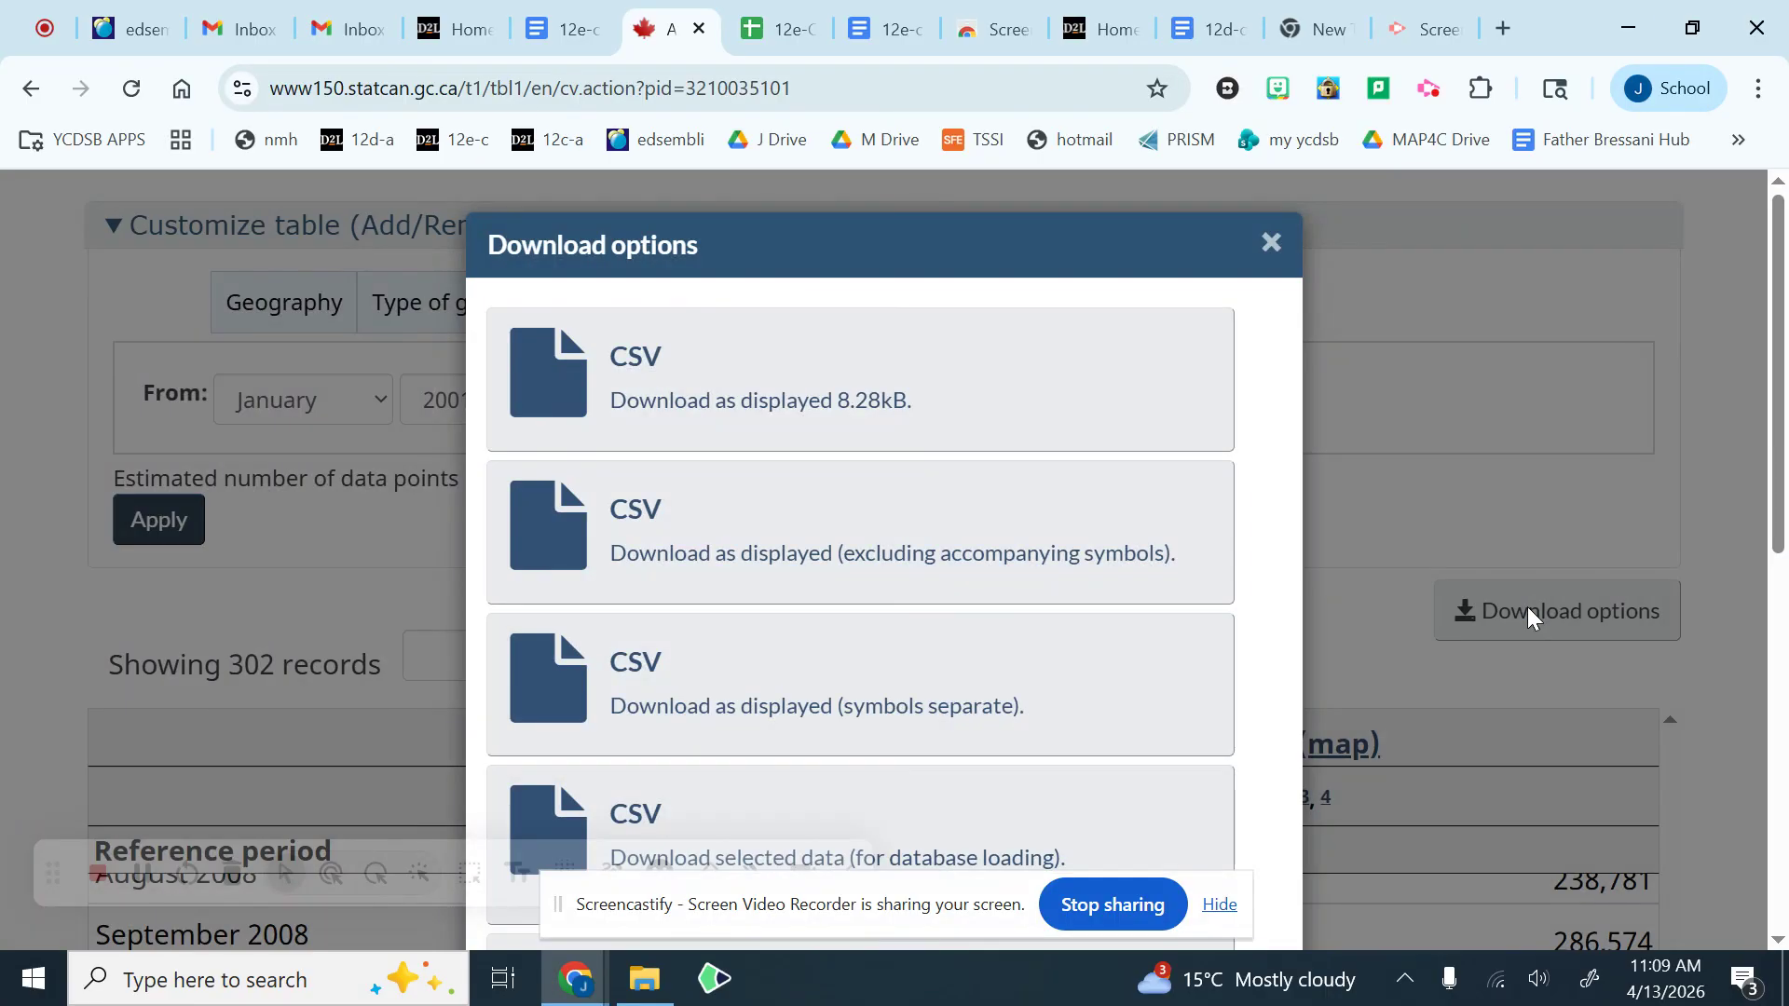
{"action": "left_click", "coordinate": [678, 379]}
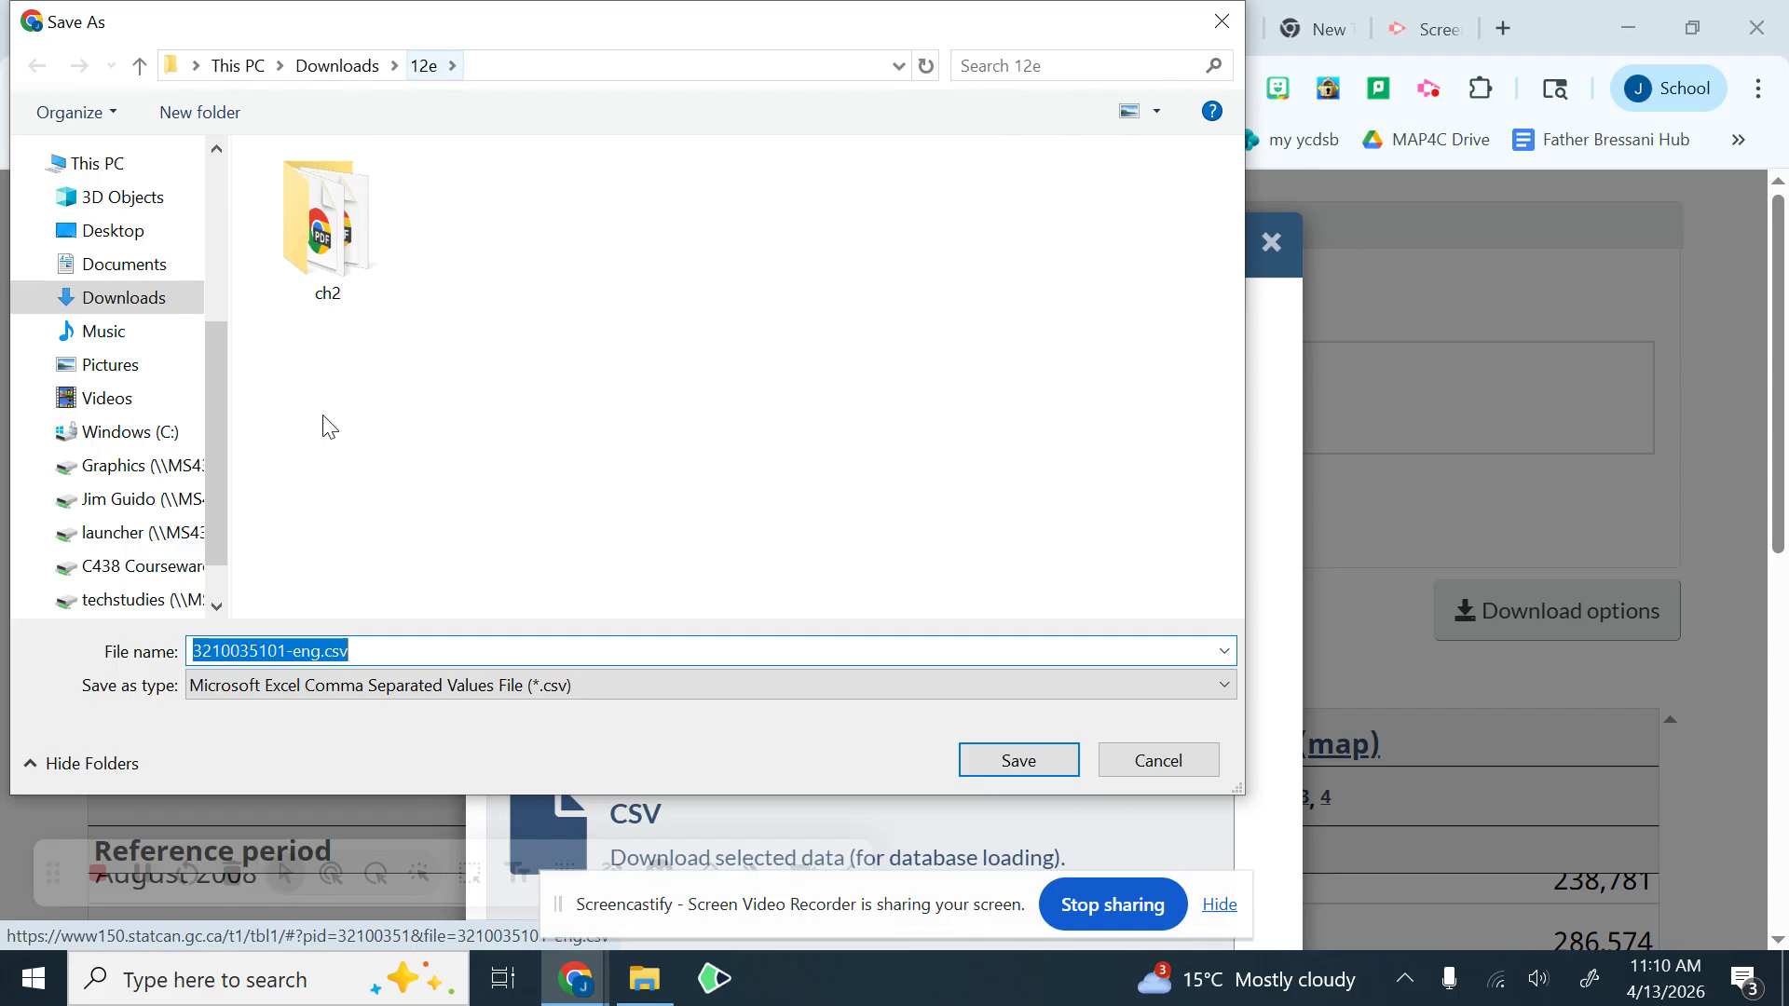
{"action": "left_click", "coordinate": [198, 651]}
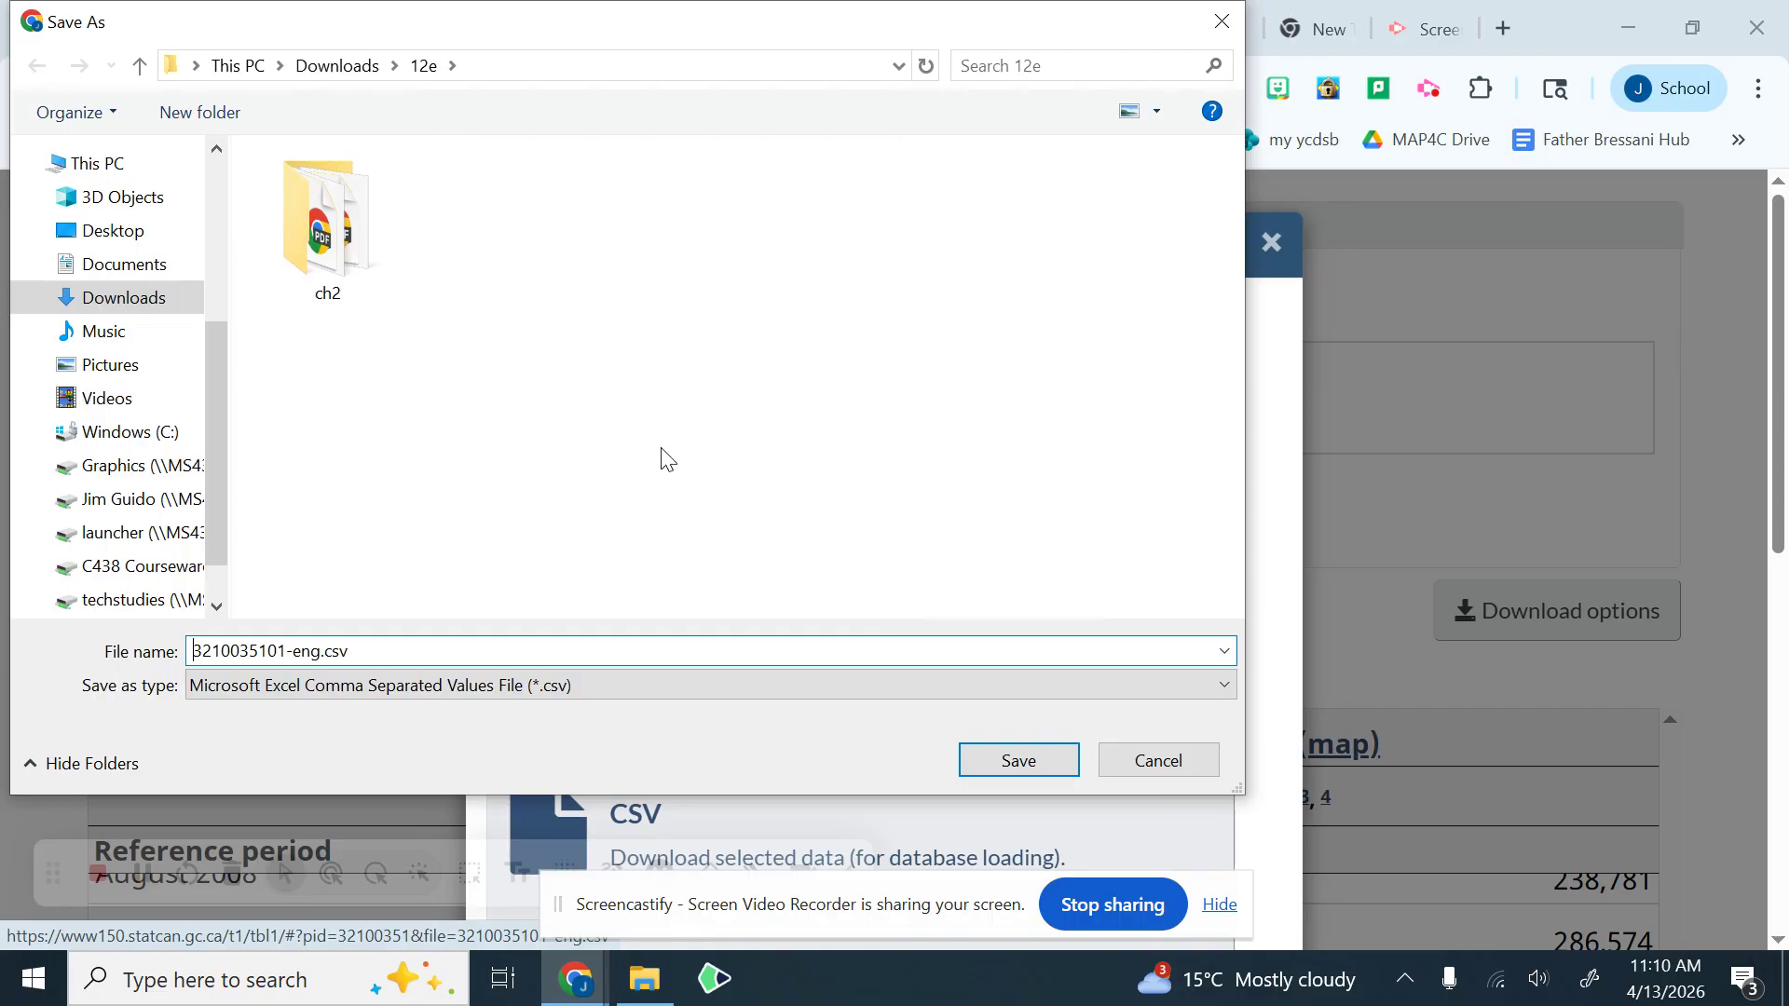
{"action": "type", "text": "guido"}
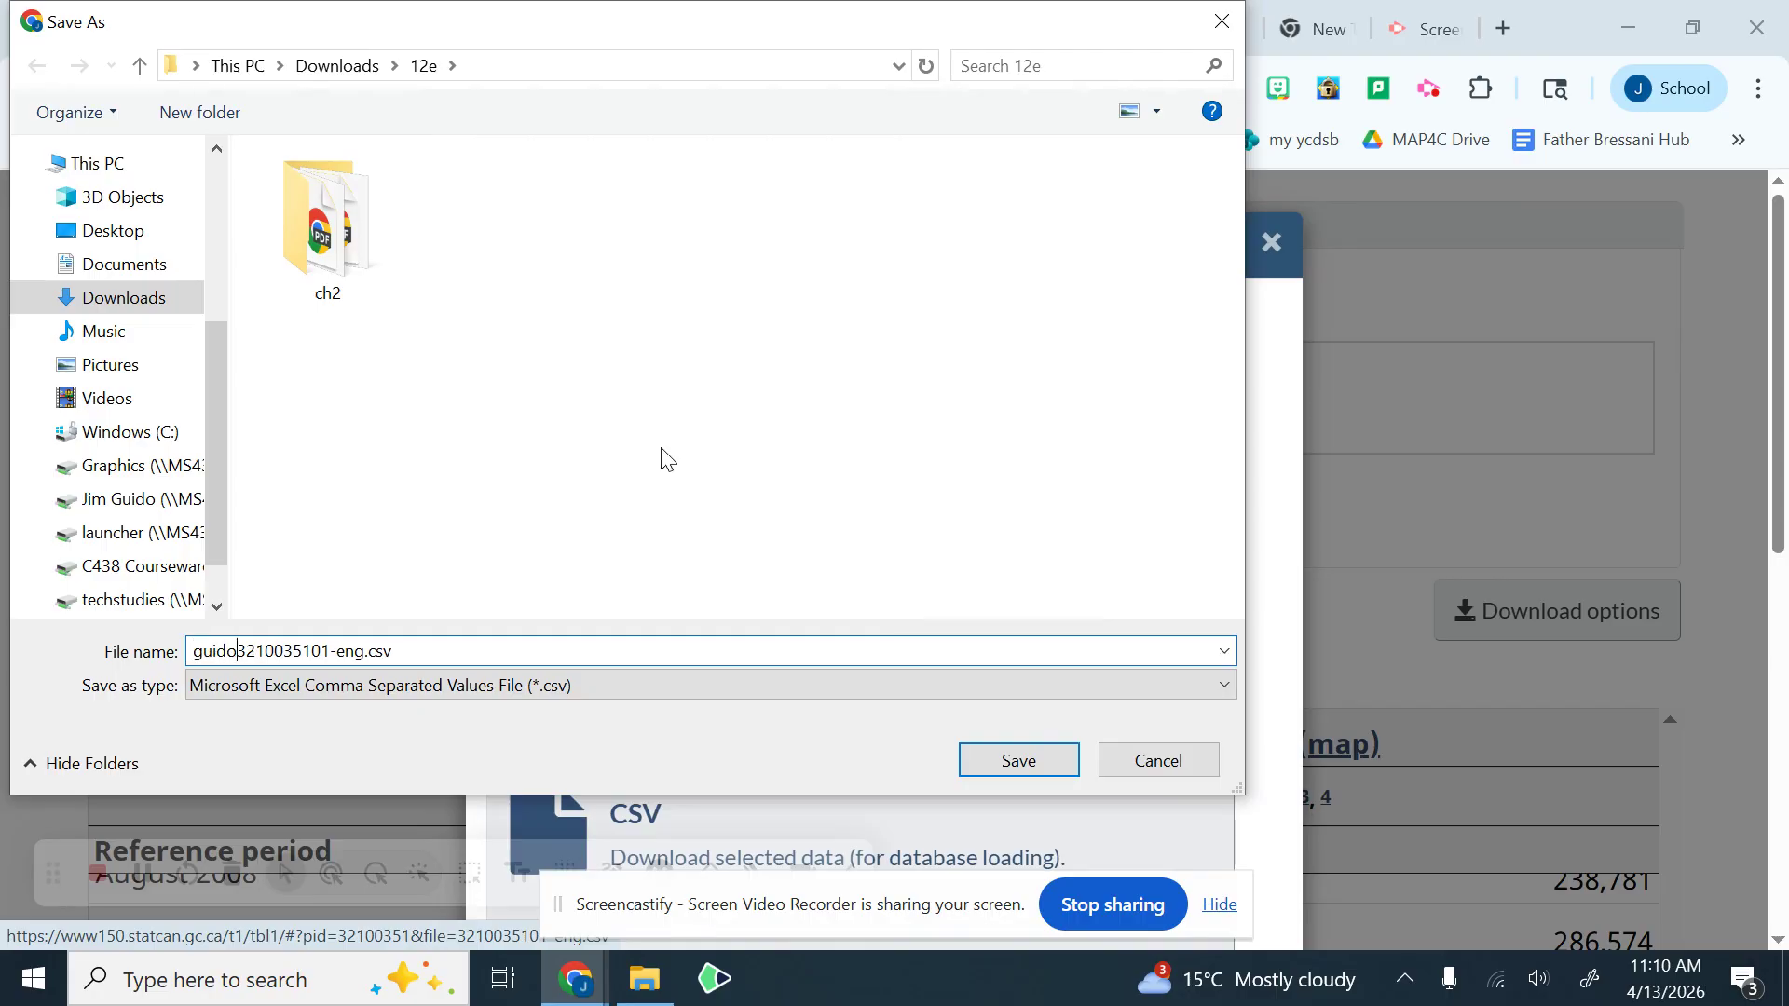
{"action": "type", "text": "-x-"}
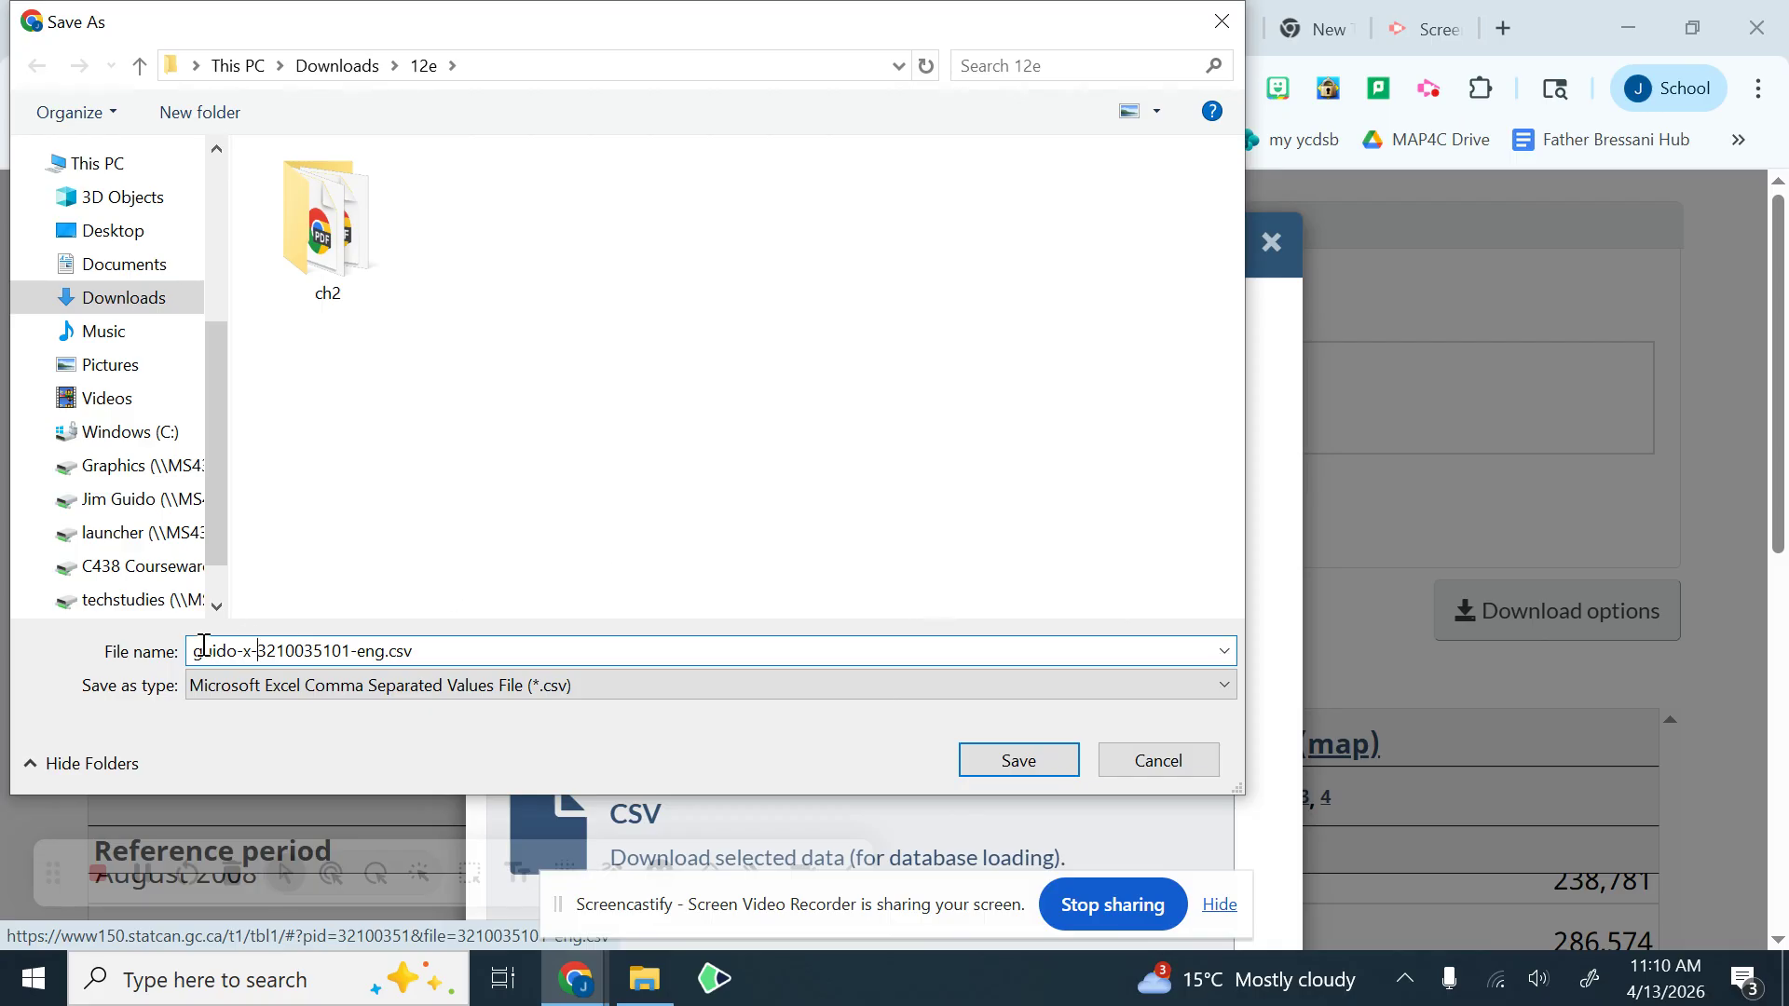
{"action": "left_click_drag", "start_coordinate": [260, 652], "coordinate": [167, 655]}
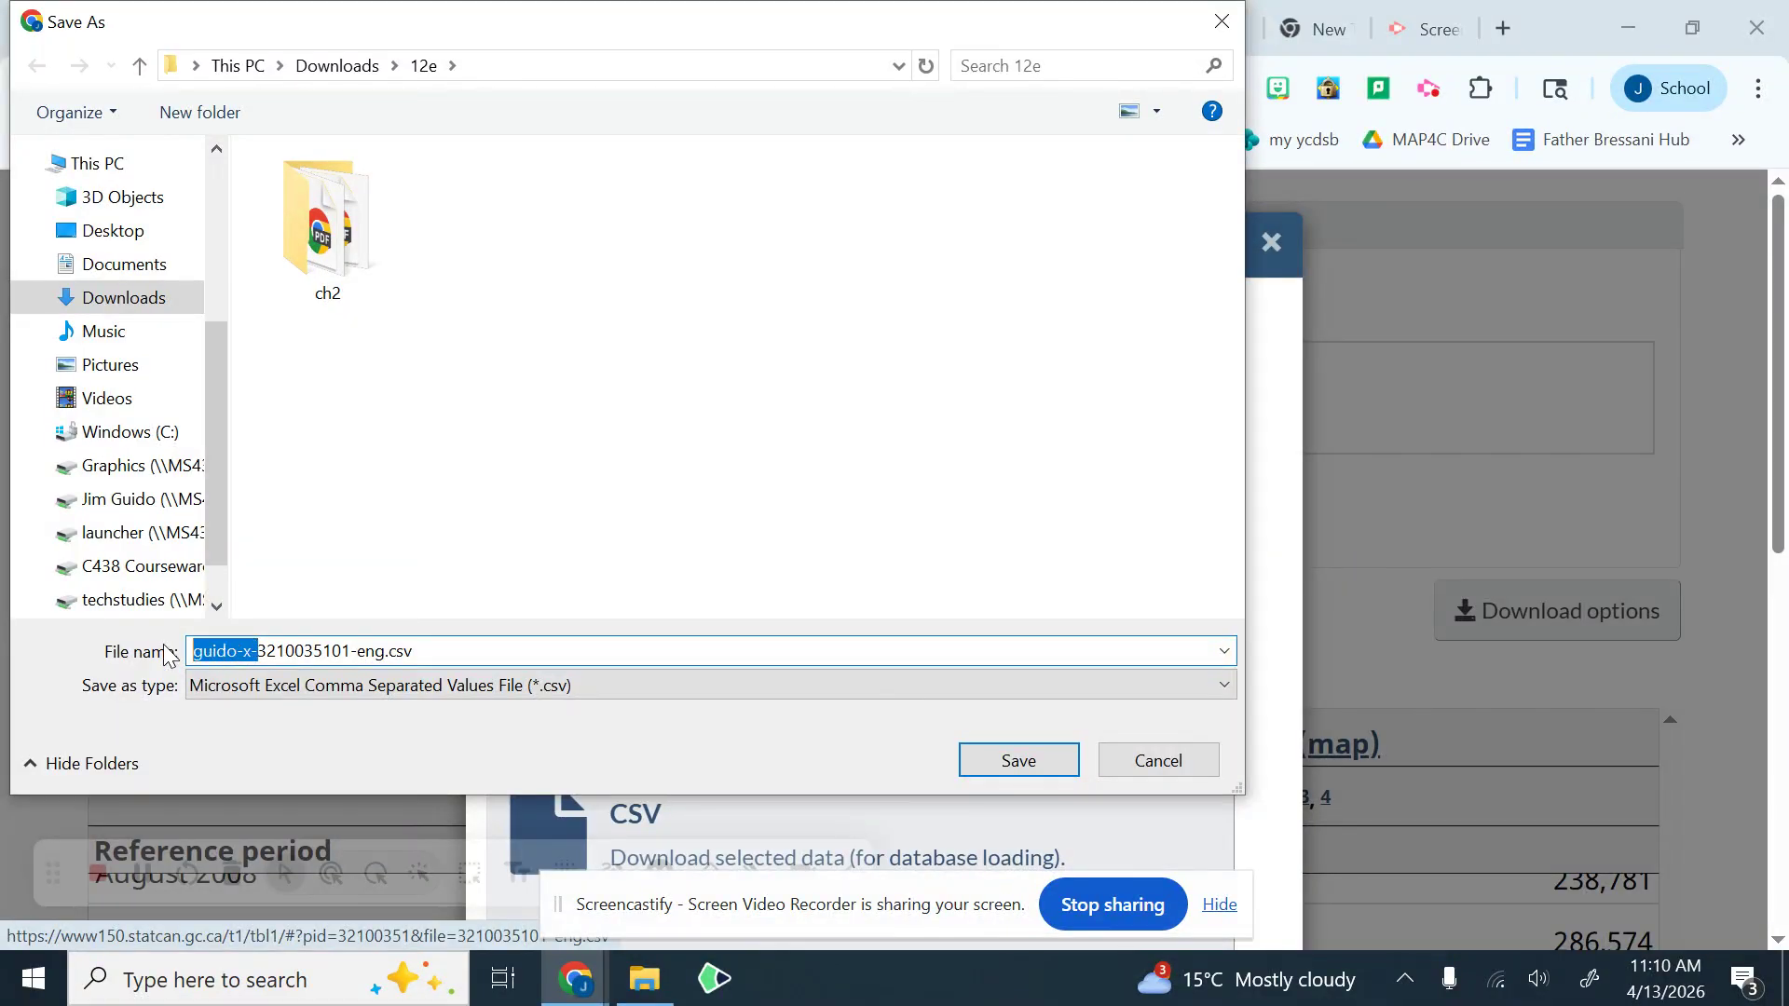
{"action": "left_click", "coordinate": [1003, 757]}
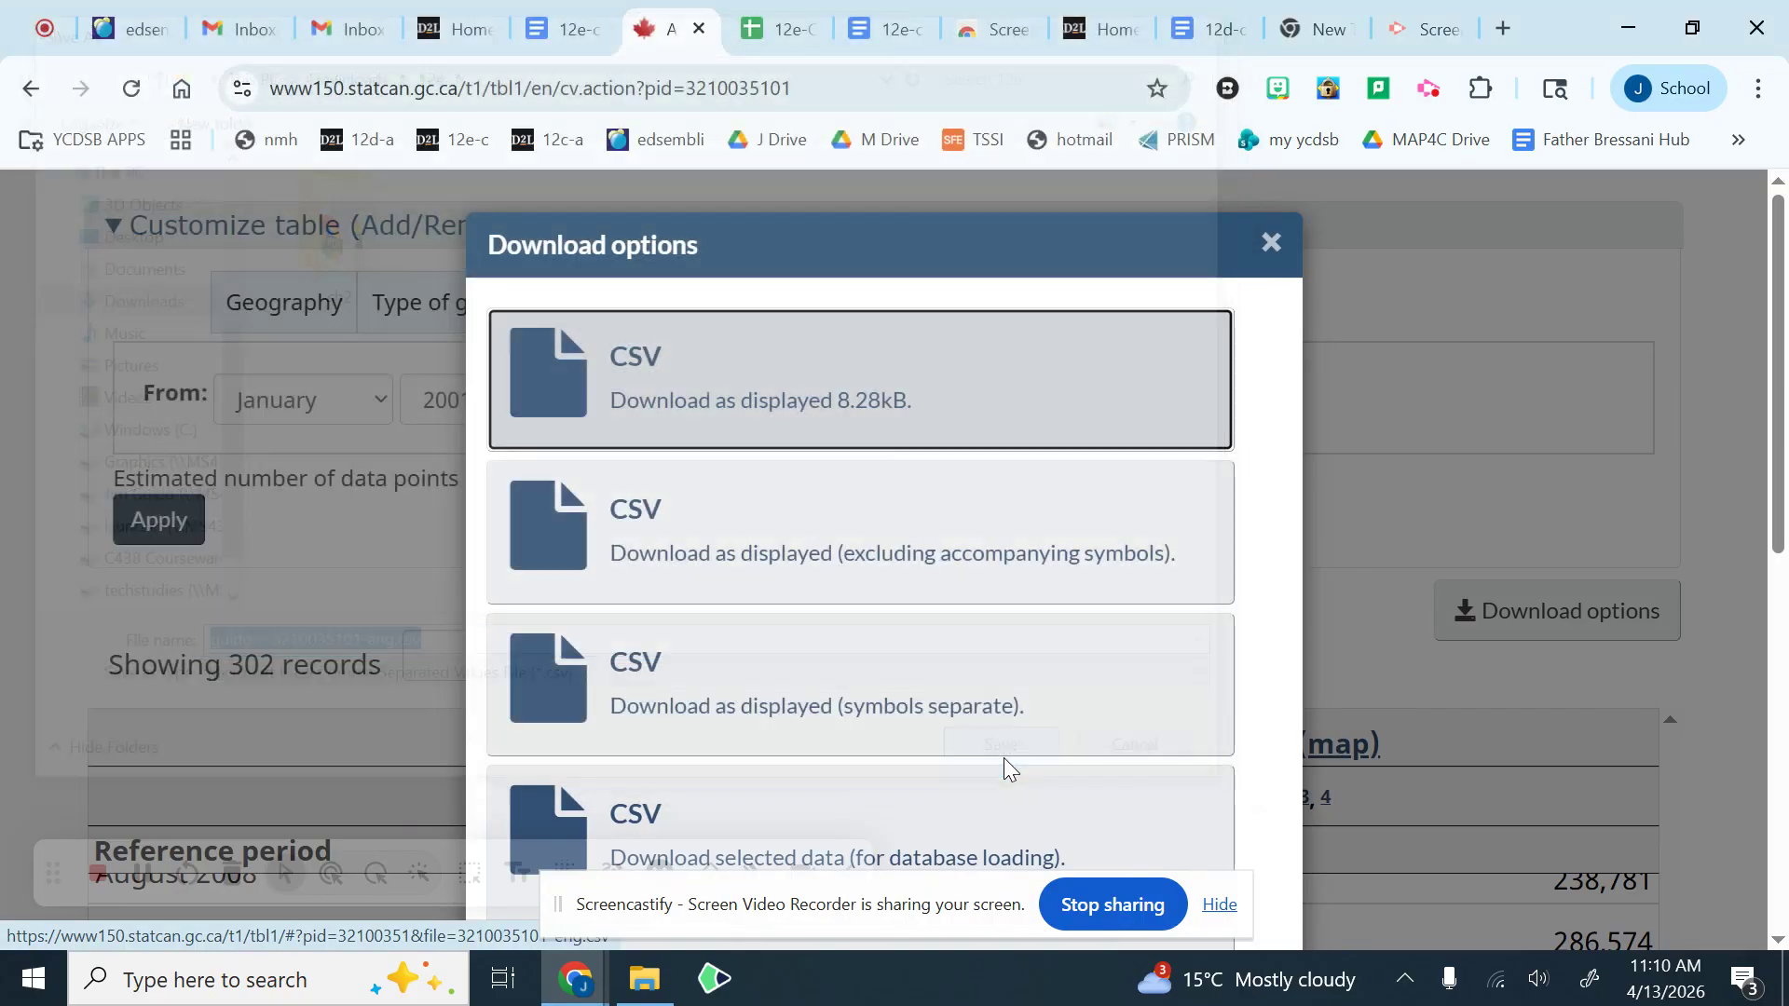
{"action": "left_click", "coordinate": [1268, 244]}
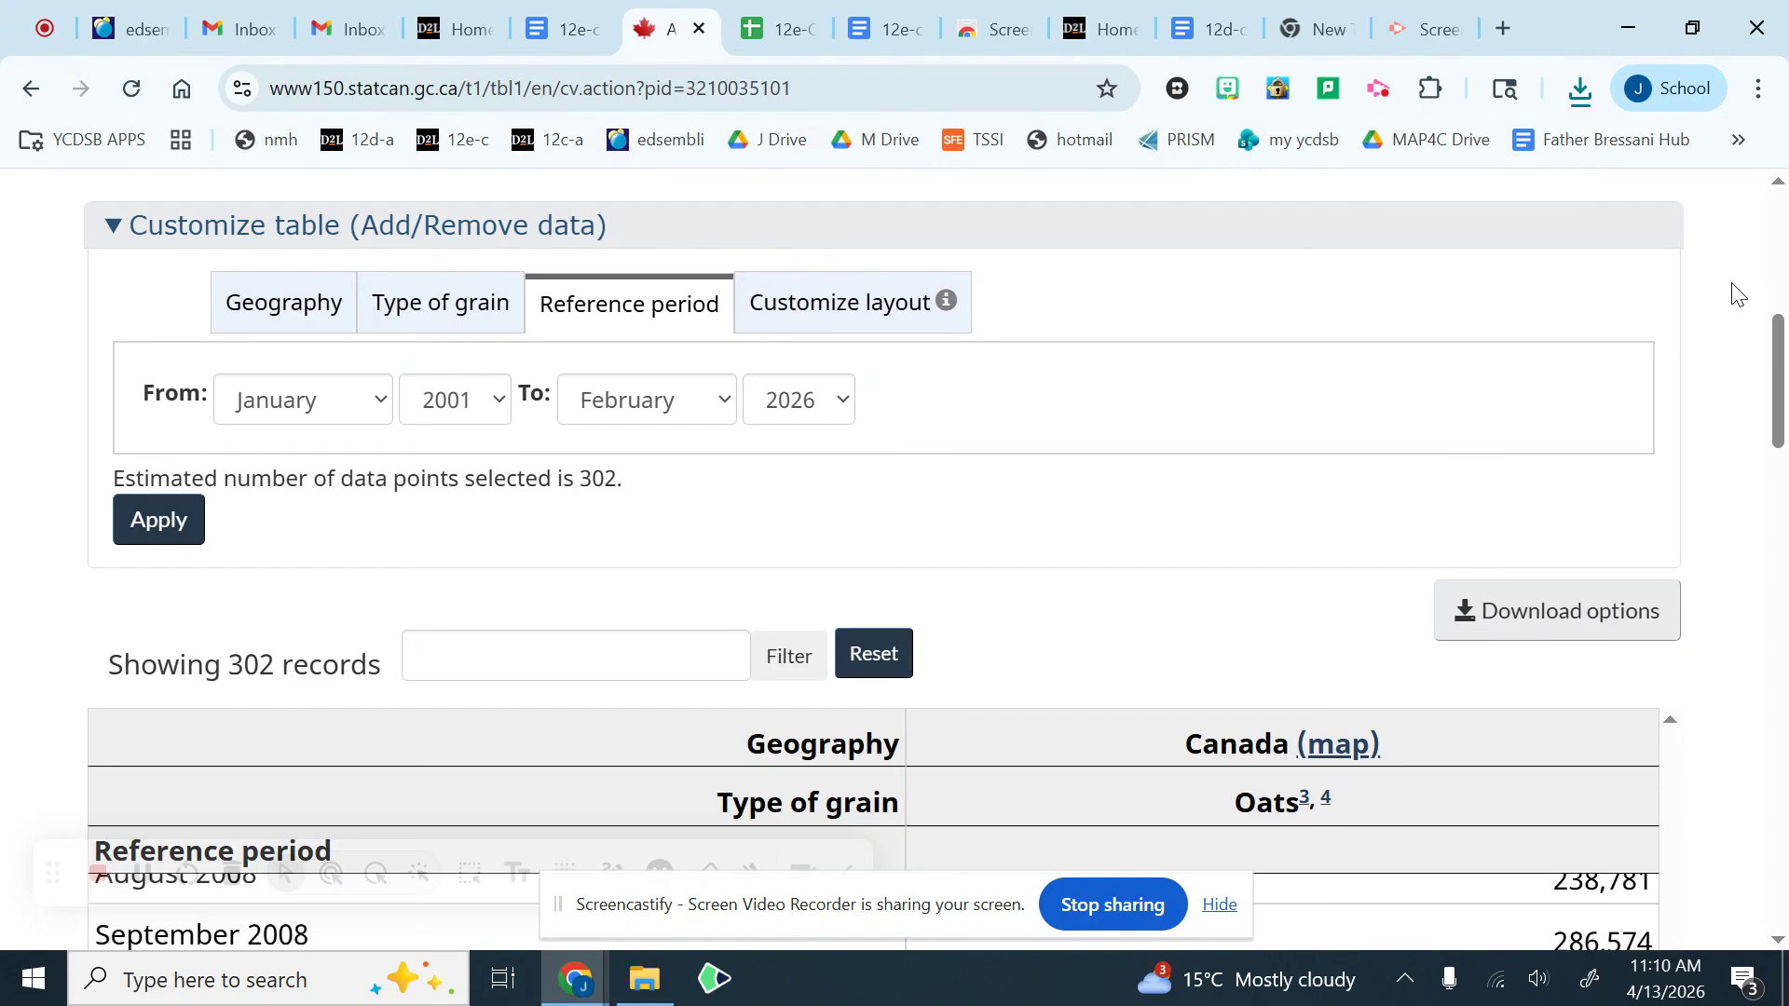
Step: Open the print preview of the table page with Save as PDF as the destination, cancelling the first save prompt
{"action": "left_click", "coordinate": [1760, 90]}
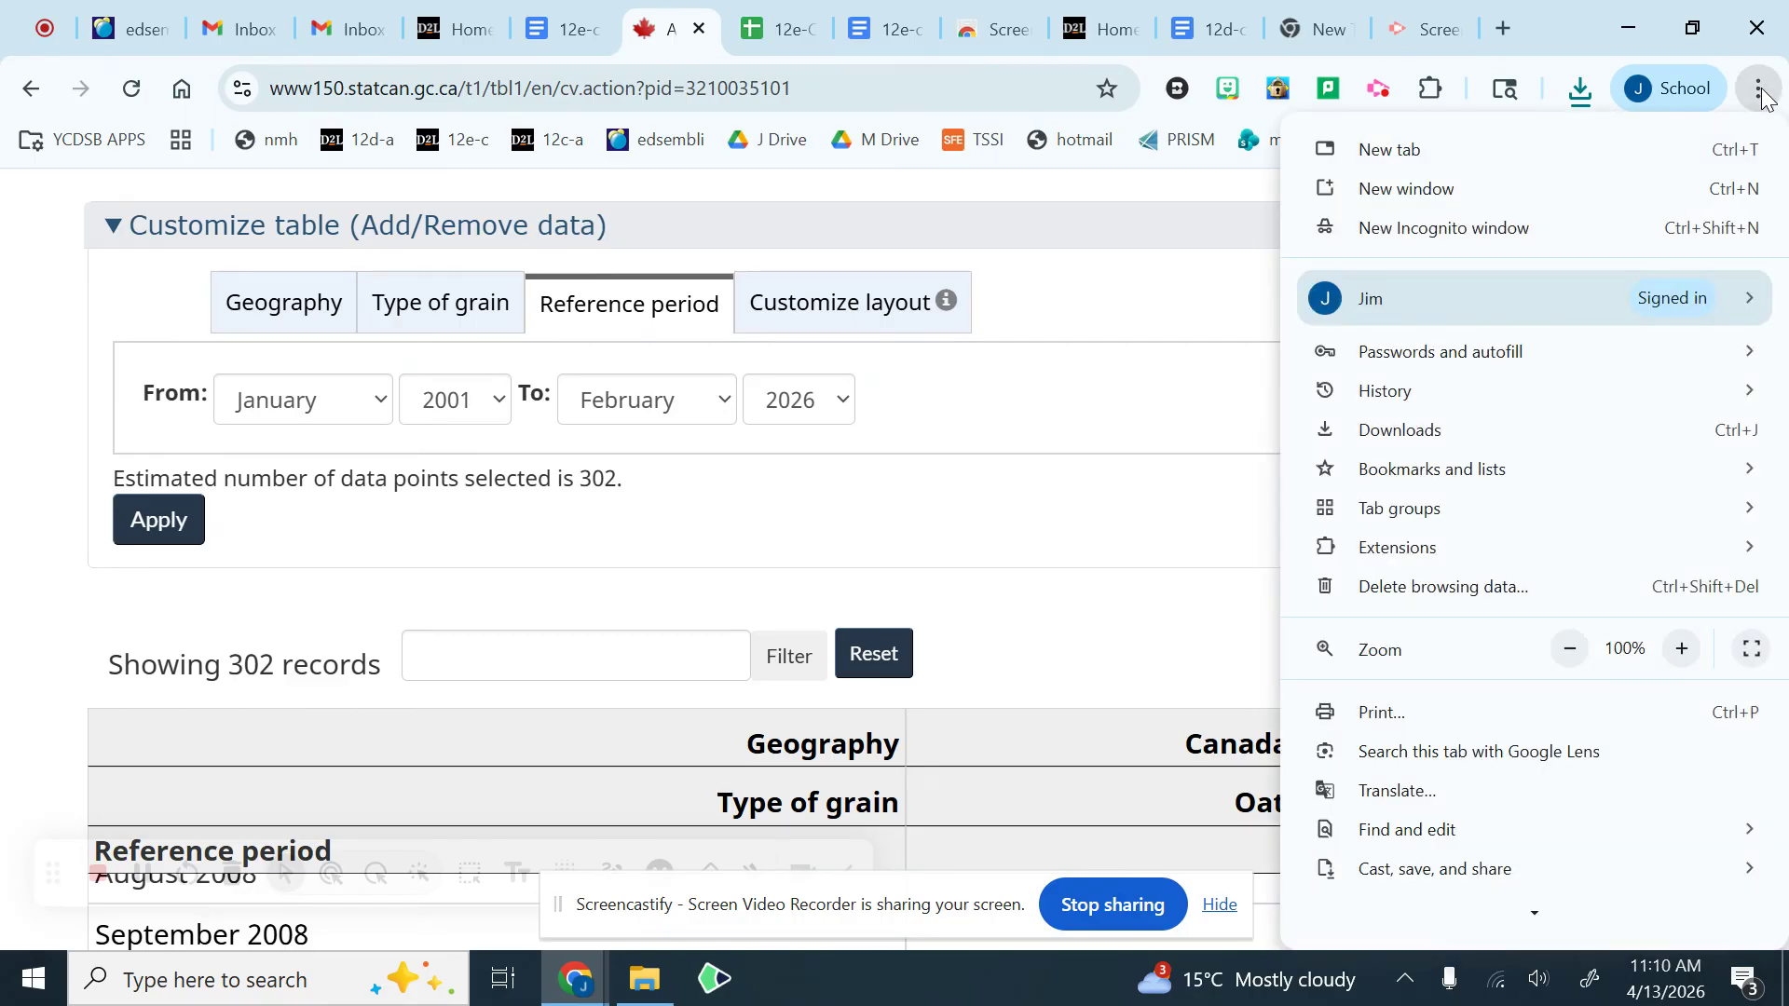
{"action": "left_click", "coordinate": [1491, 716]}
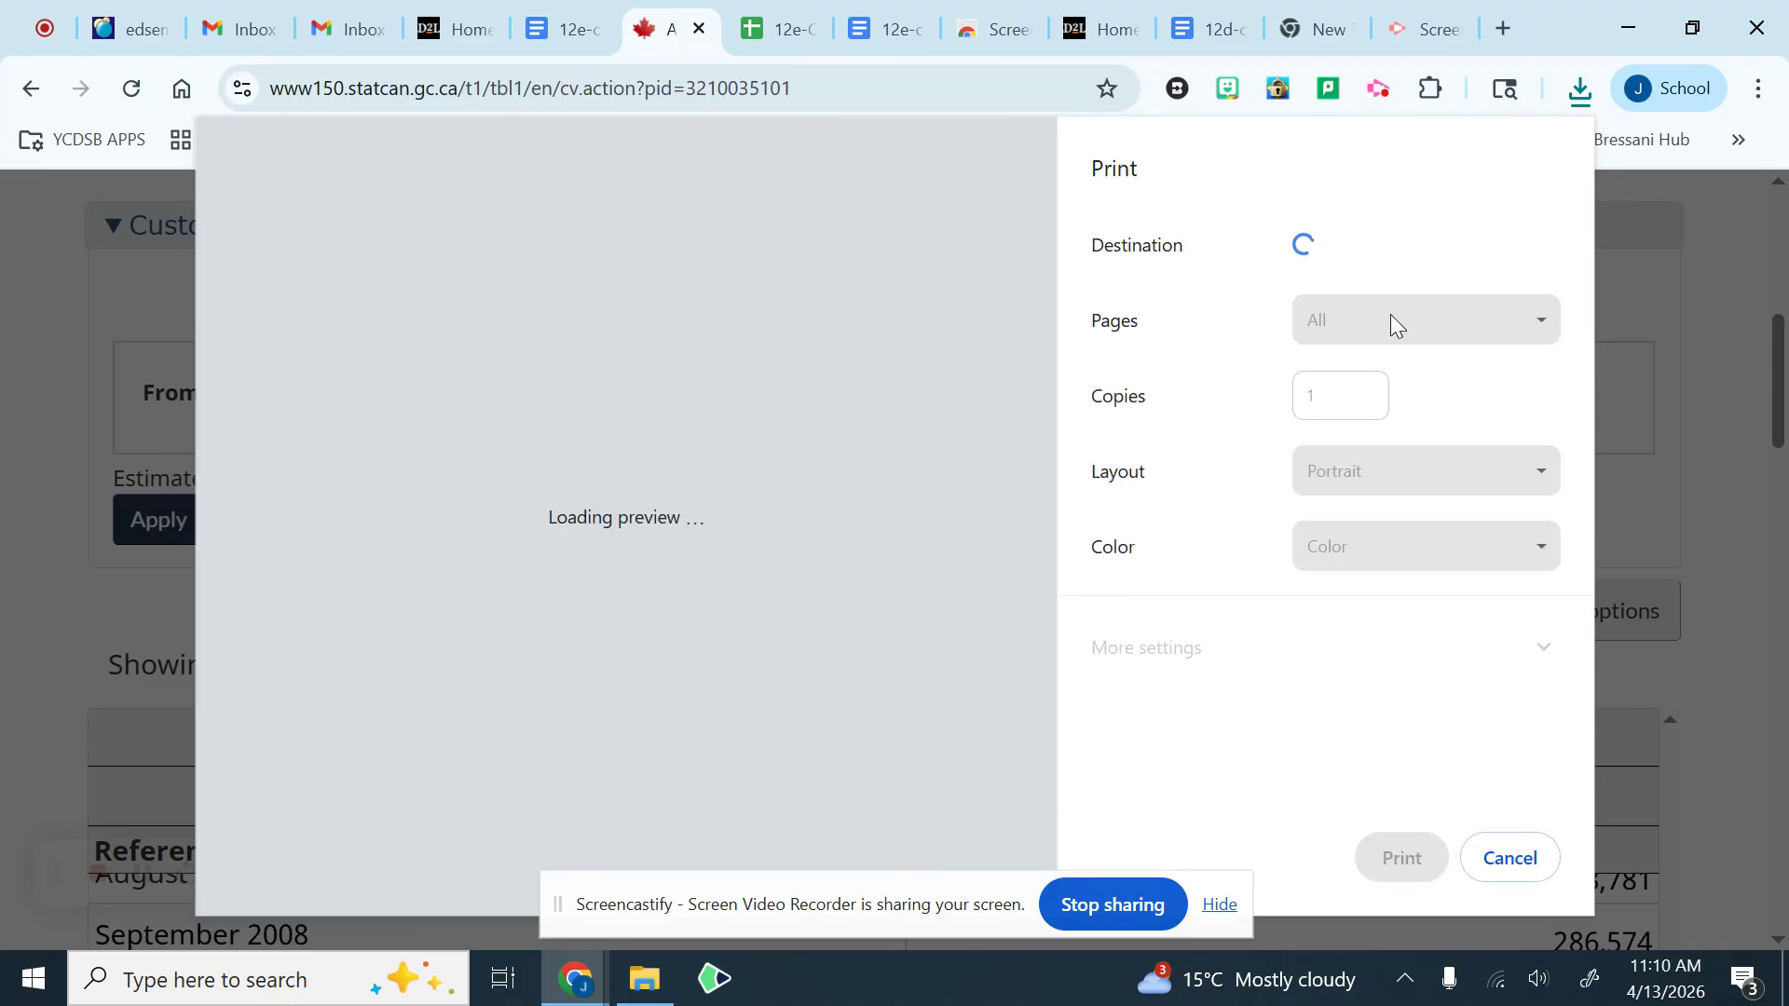
{"action": "left_click", "coordinate": [1391, 264]}
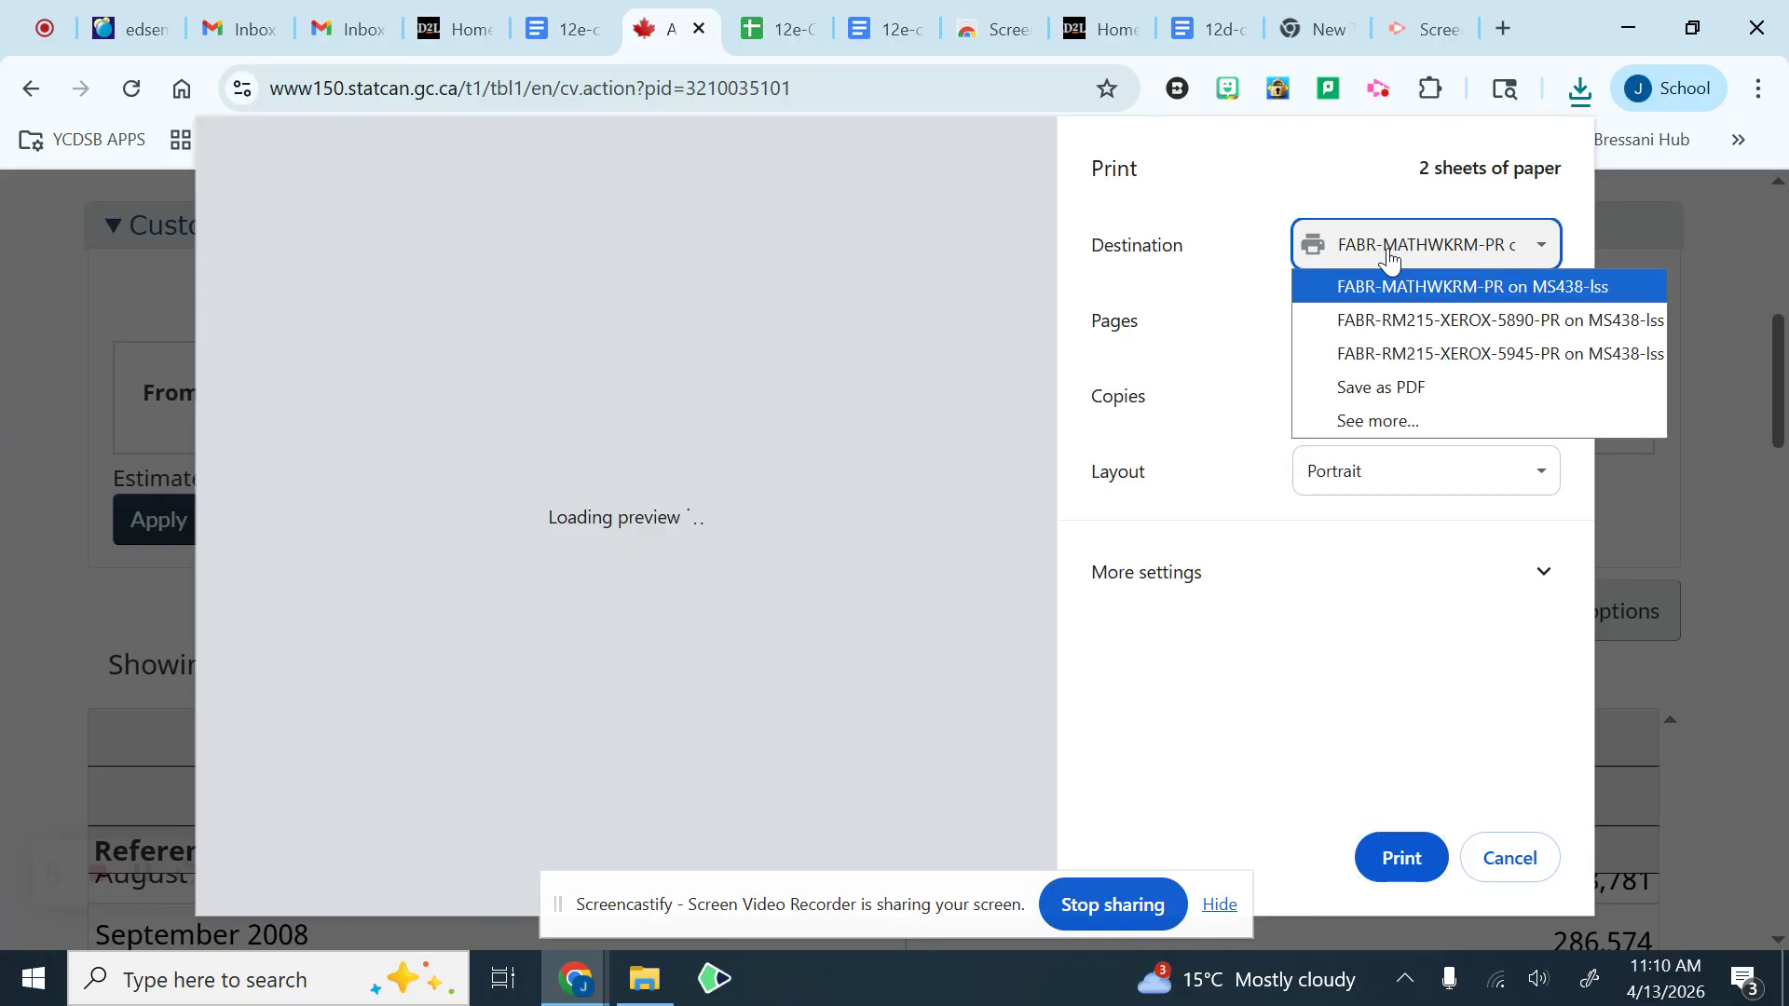
{"action": "left_click", "coordinate": [1405, 388]}
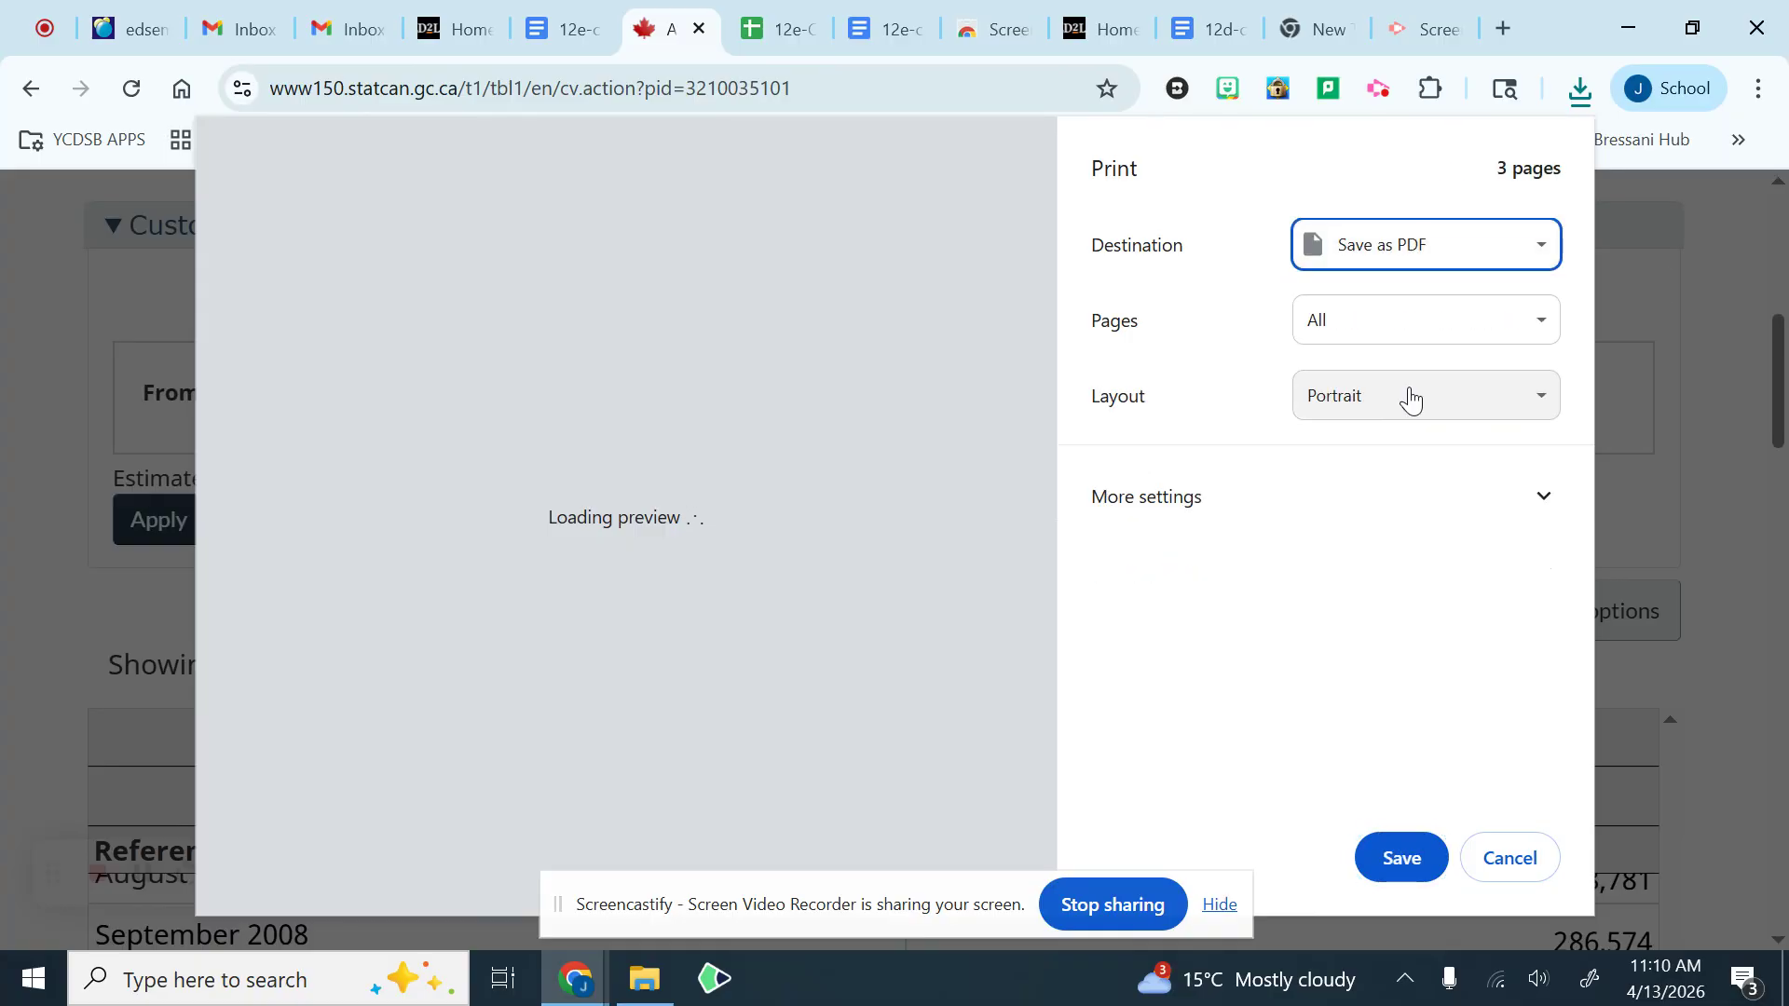
{"action": "left_click", "coordinate": [1399, 862]}
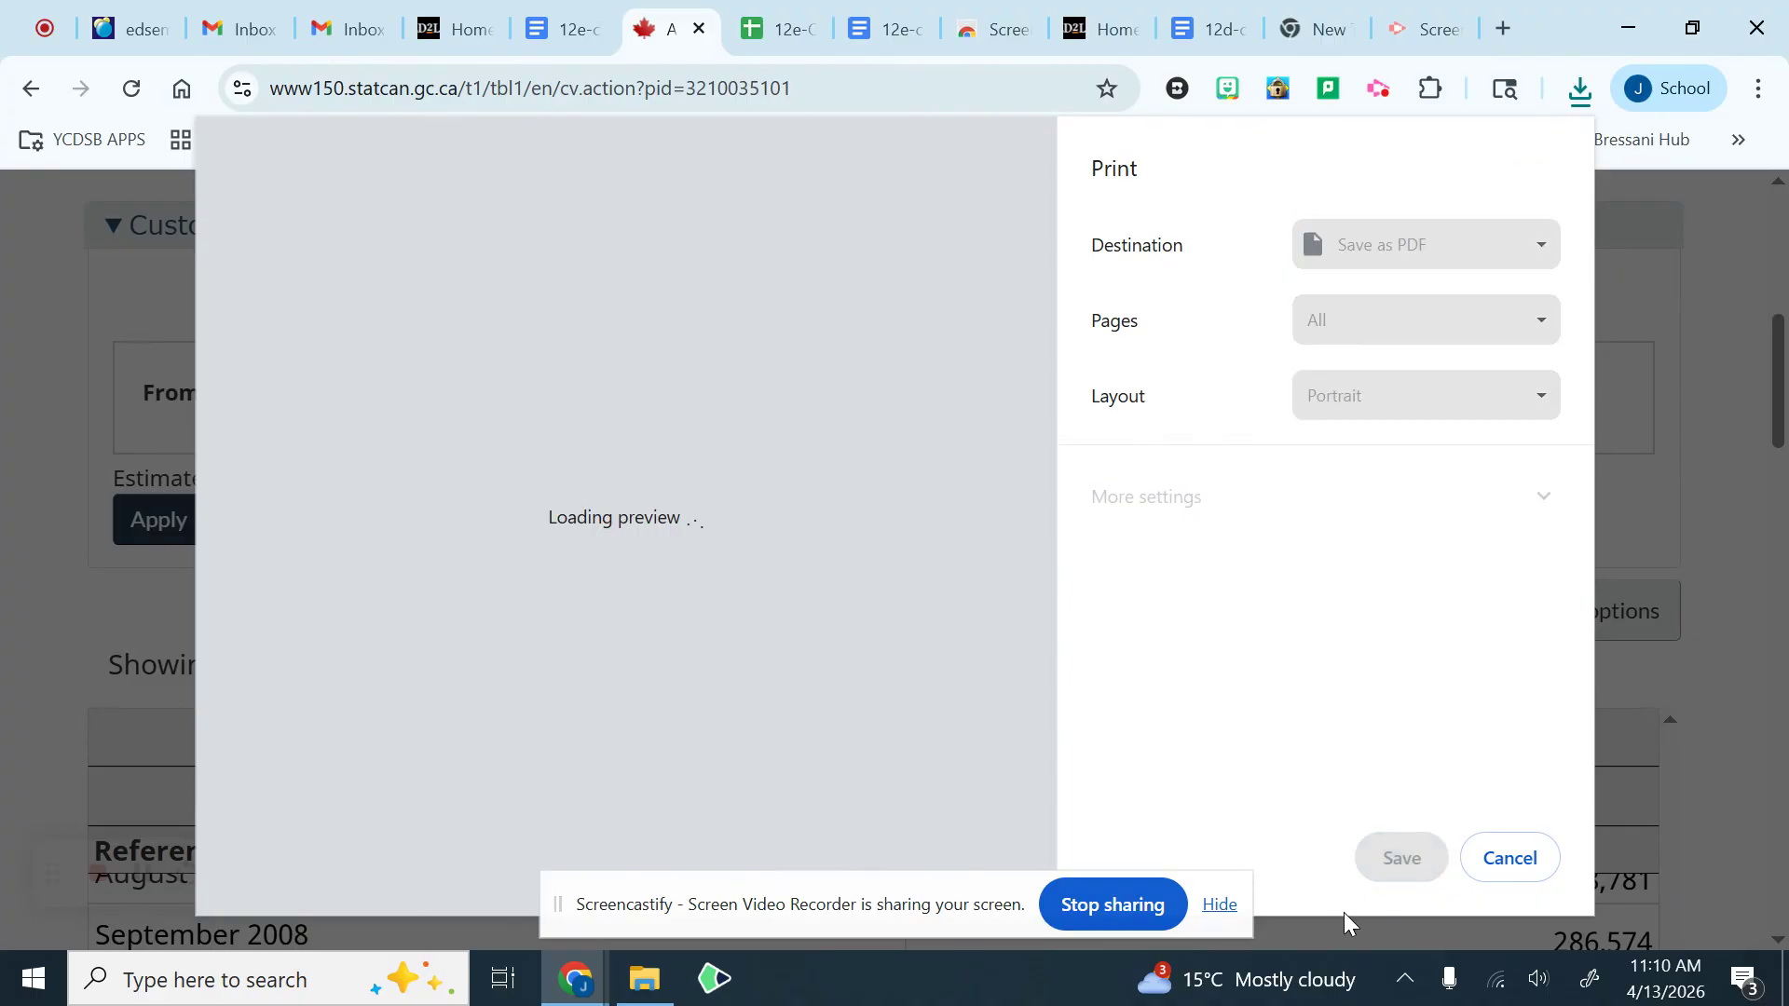
{"action": "left_click", "coordinate": [1226, 909]}
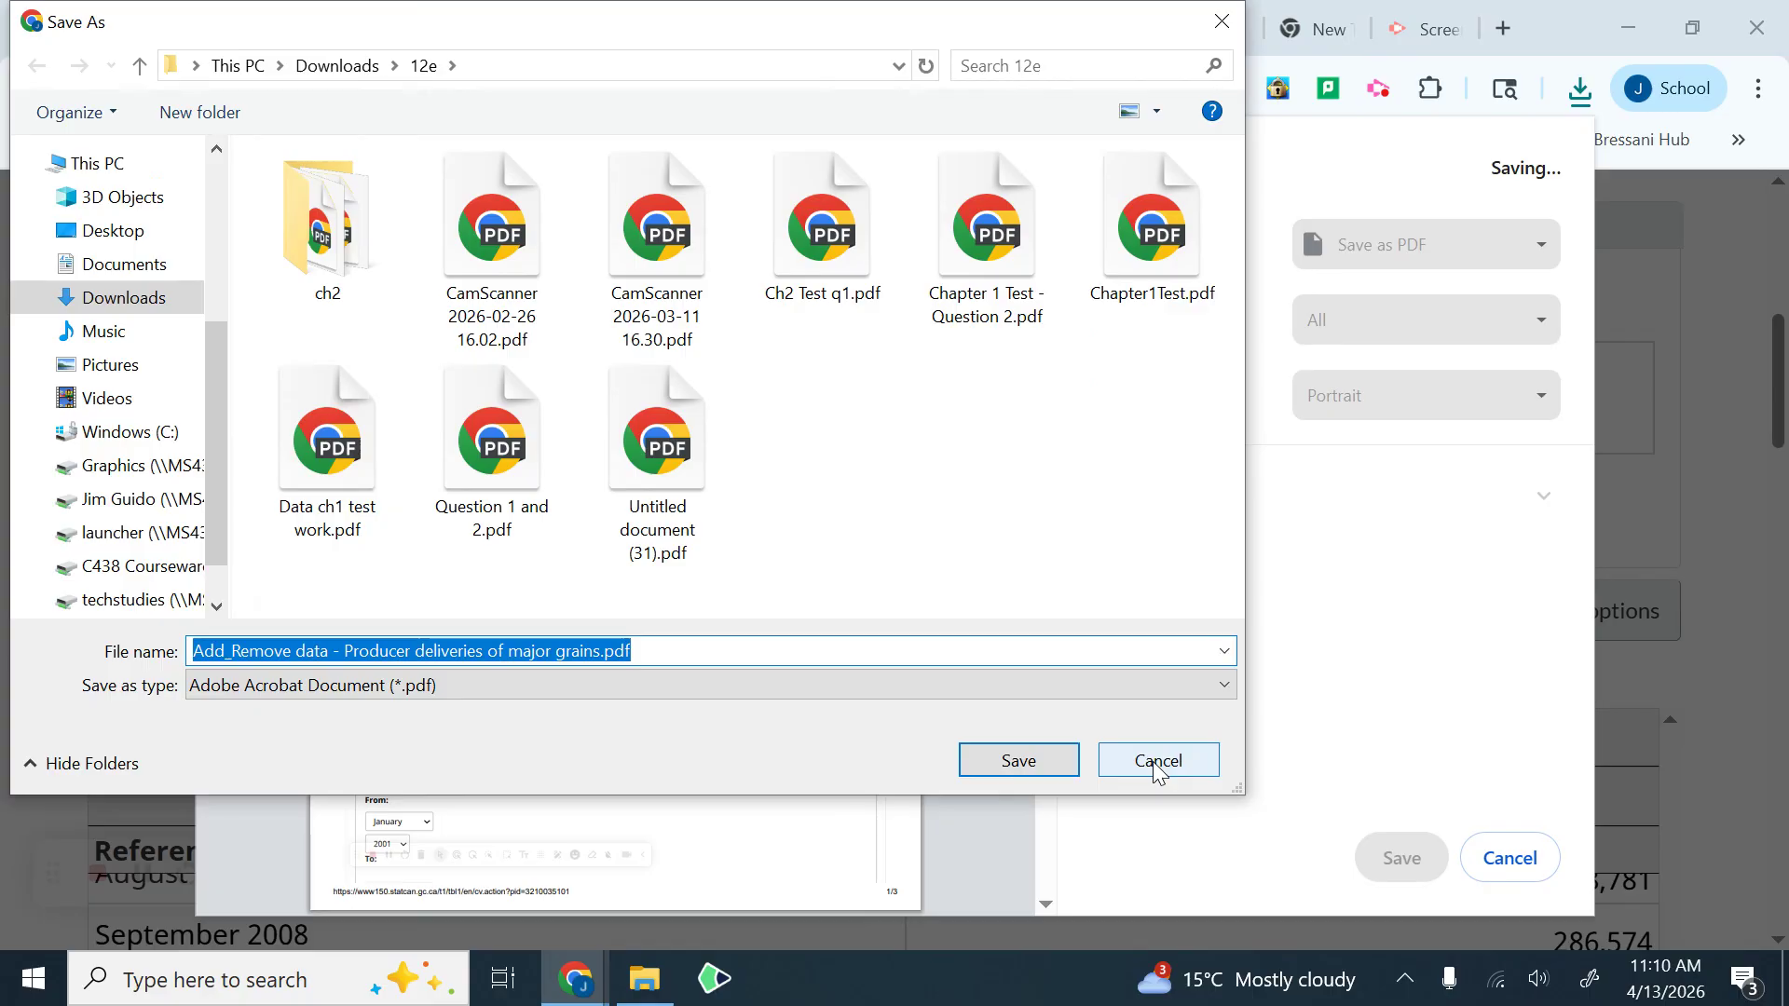
{"action": "left_click", "coordinate": [1156, 770]}
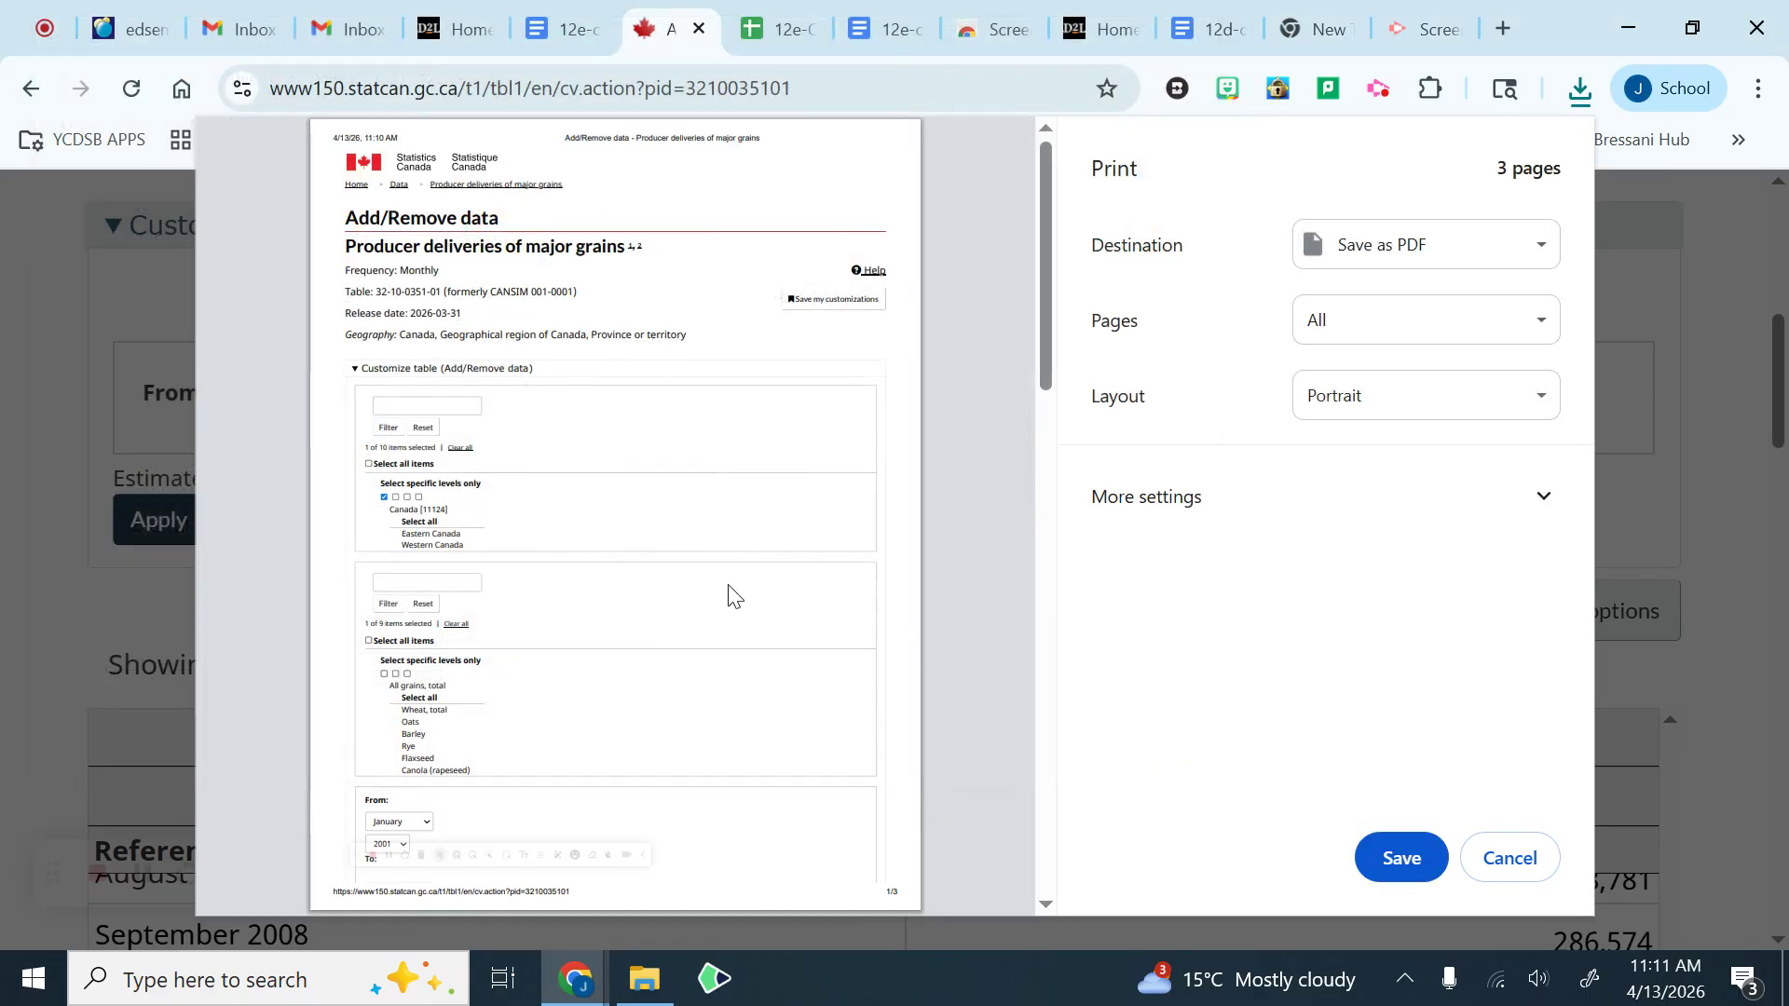
Step: Review the PDF preview pages, the extra print settings including headers and footers, and the date and title in the page header
{"action": "scroll", "coordinate": [666, 594], "scroll_direction": "down", "scroll_amount": 15}
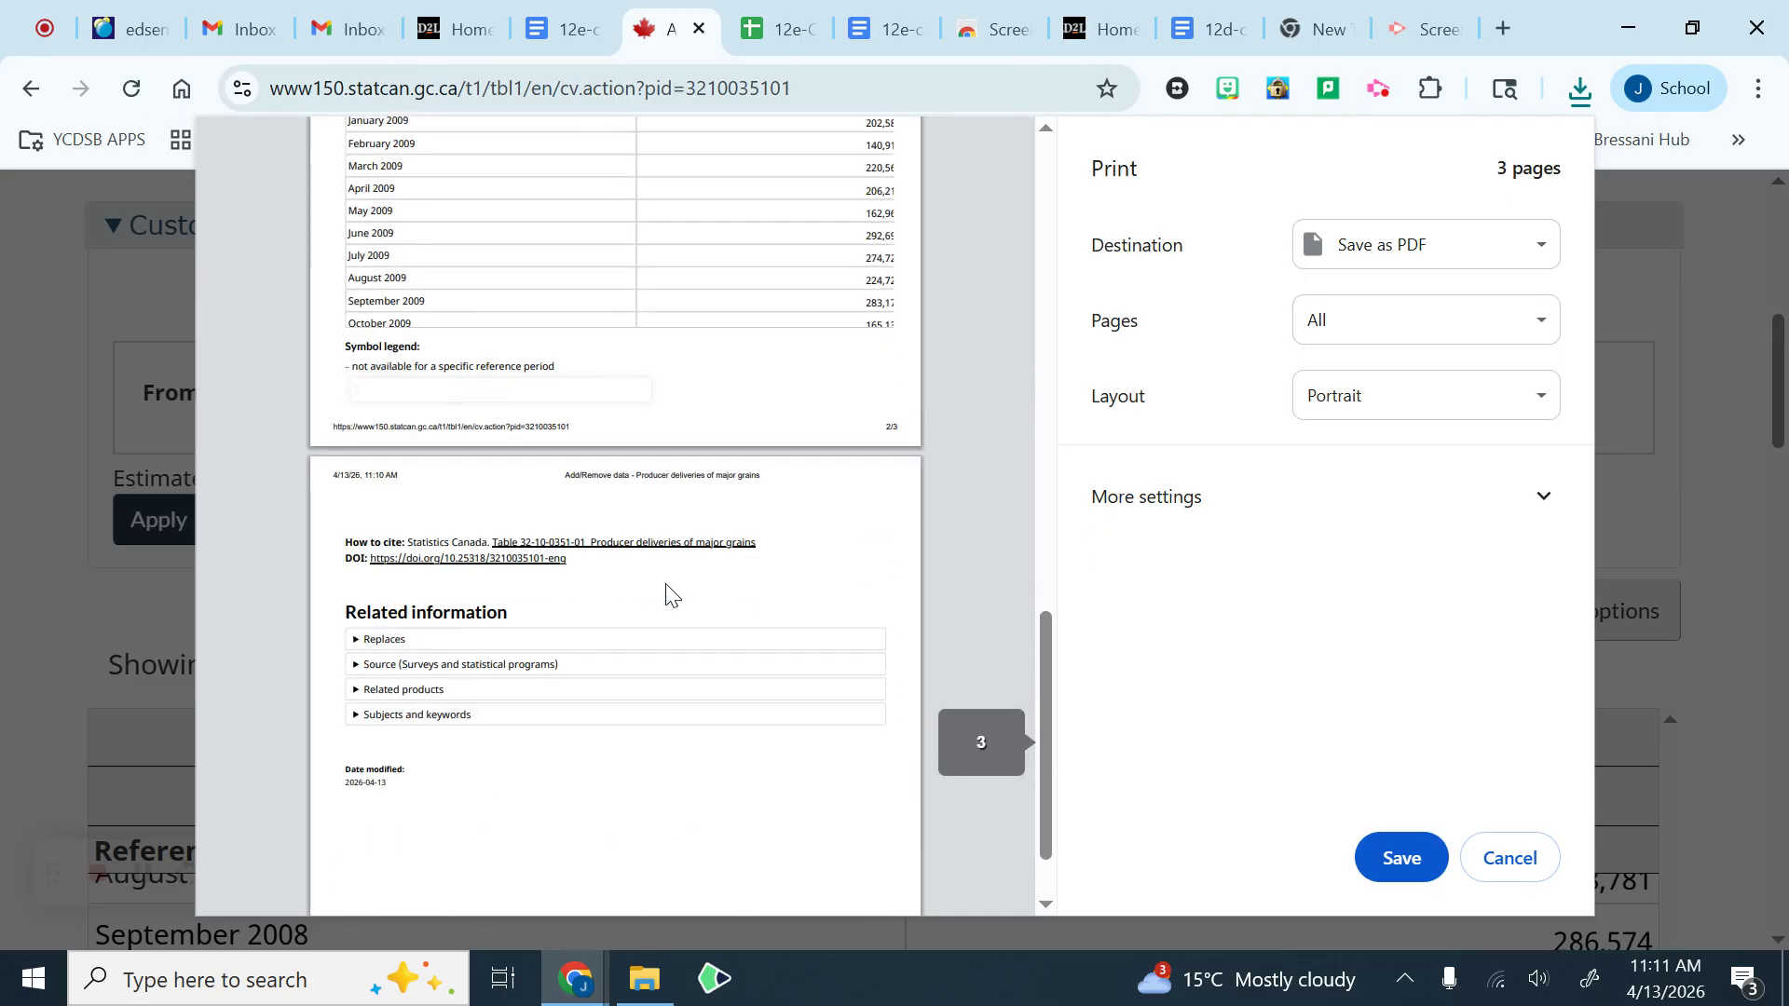
{"action": "scroll", "coordinate": [666, 595], "scroll_direction": "up", "scroll_amount": 10}
{"action": "scroll", "coordinate": [667, 594], "scroll_direction": "up", "scroll_amount": 6}
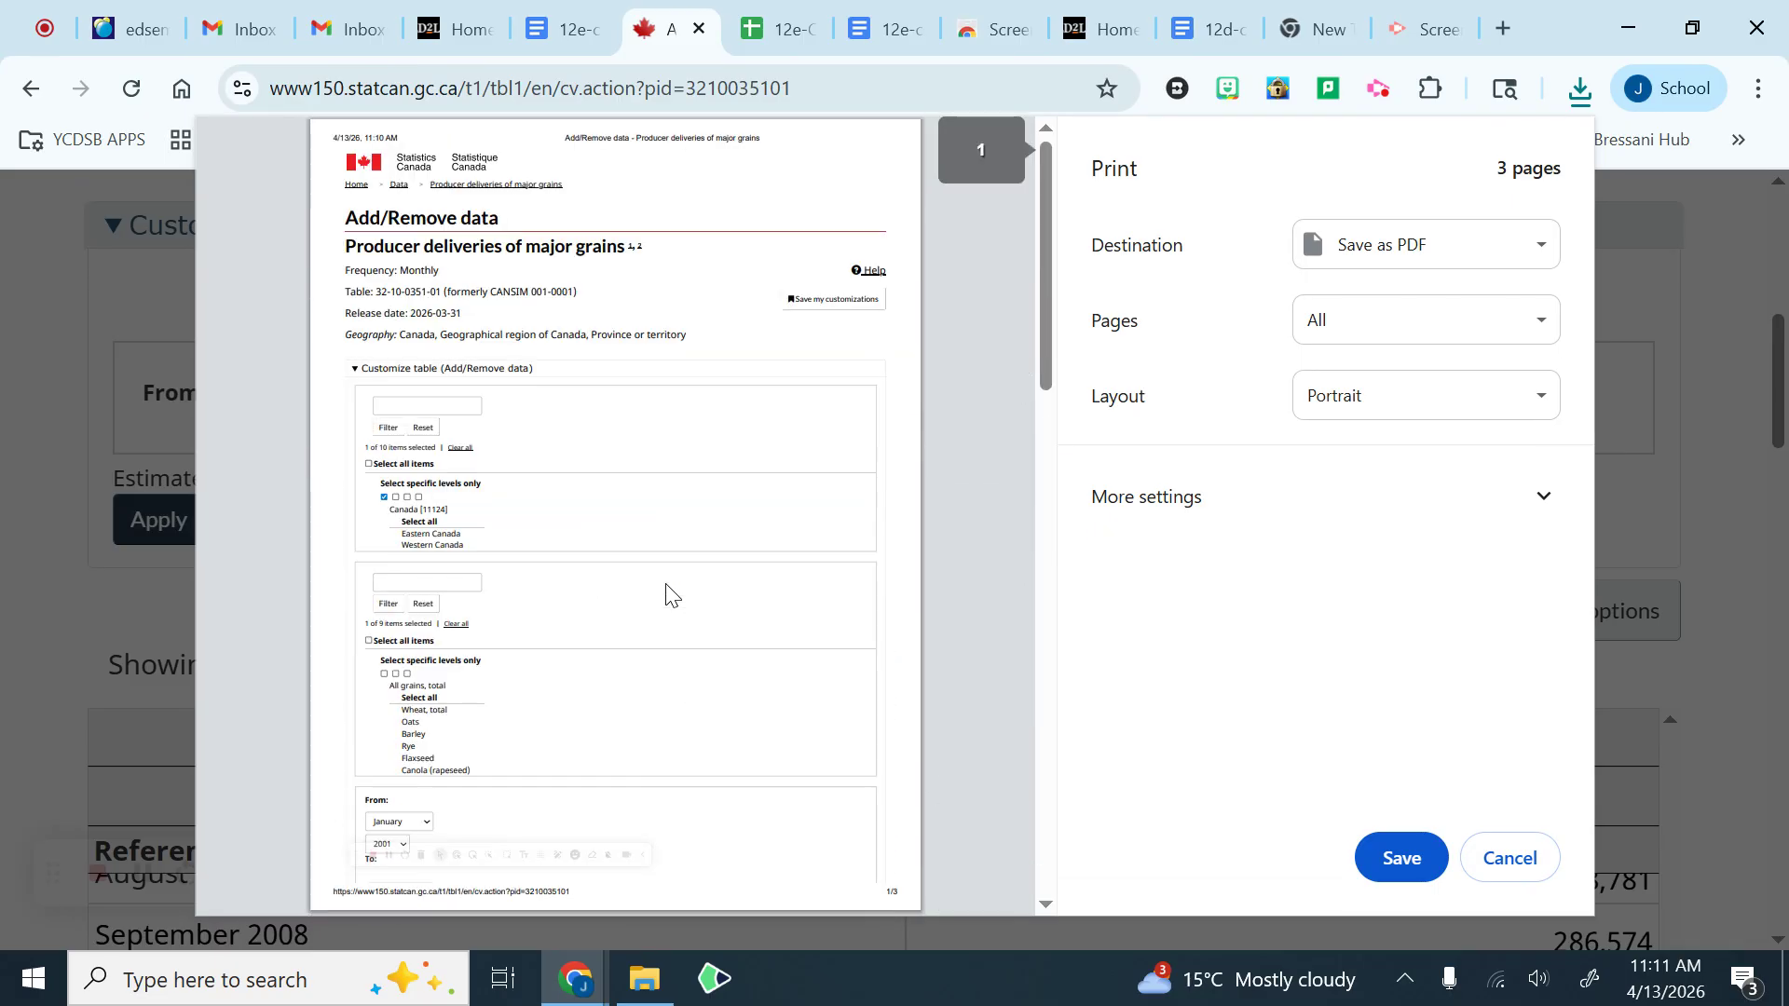
{"action": "left_click", "coordinate": [1163, 501]}
{"action": "scroll", "coordinate": [1206, 627], "scroll_direction": "down", "scroll_amount": 3}
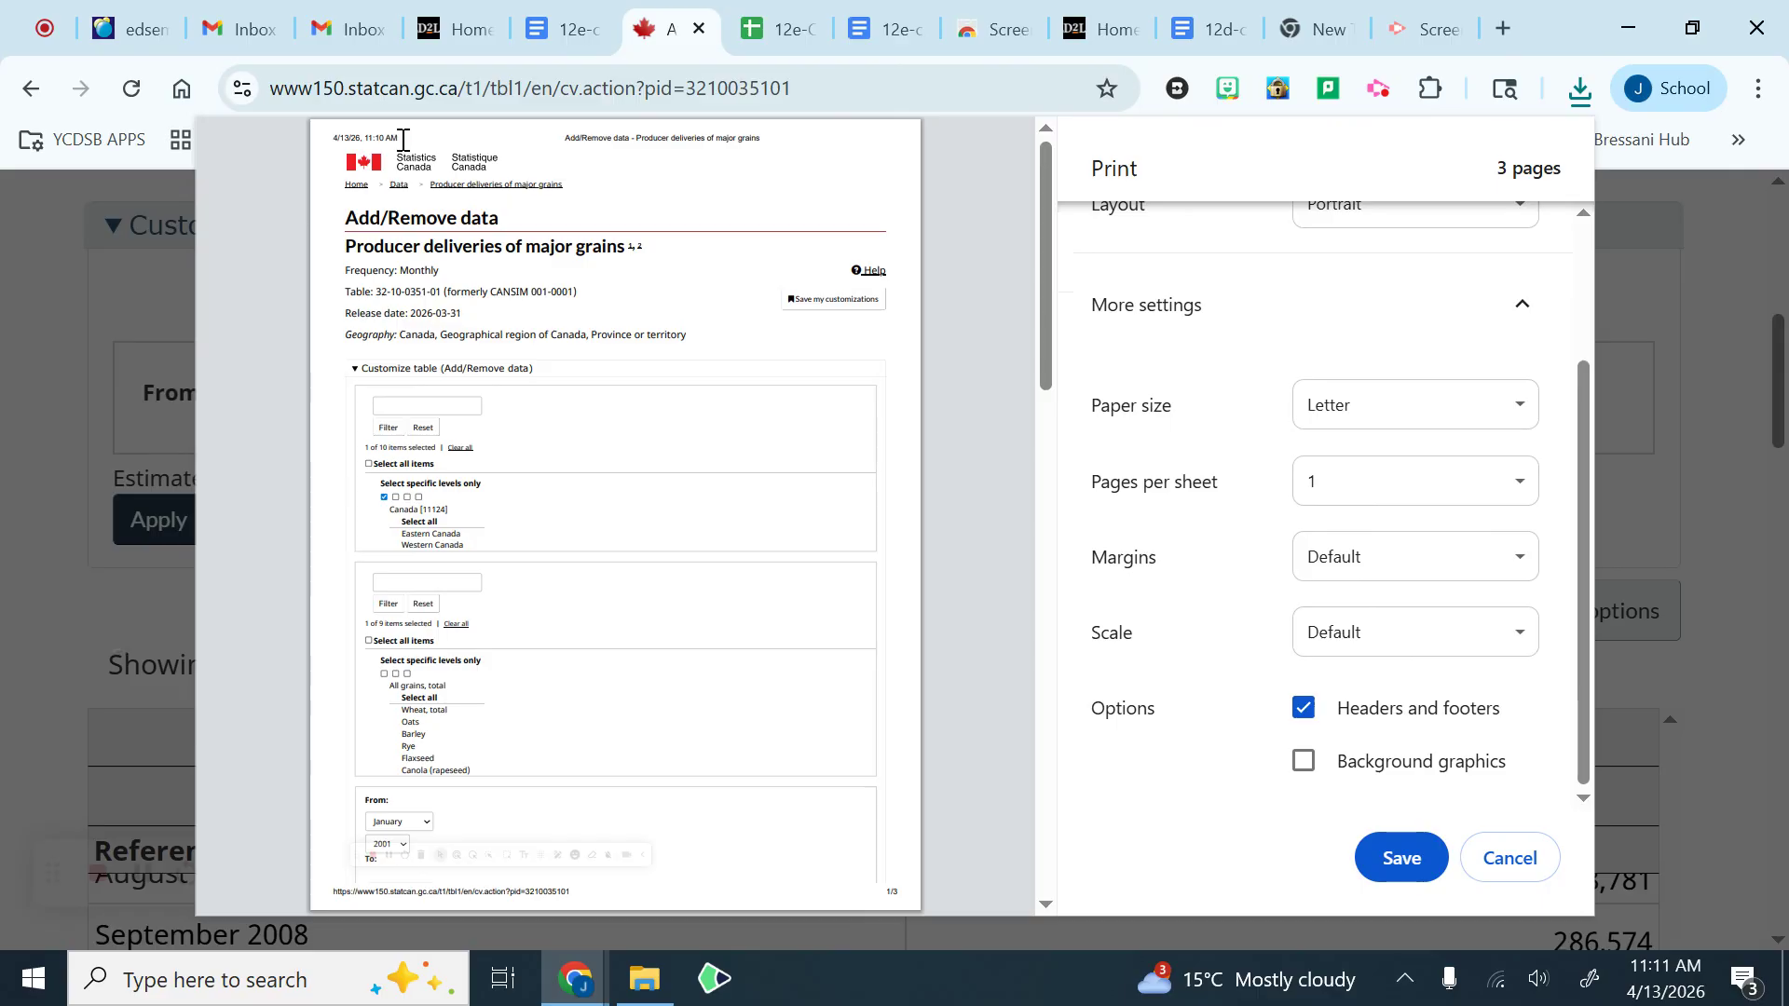
{"action": "left_click_drag", "start_coordinate": [403, 139], "coordinate": [330, 143]}
{"action": "left_click", "coordinate": [558, 142]}
Step: Save the PDF in the 12e folder, replacing "Add_Remove data" in its file name with the person's surname followed by " - x"
{"action": "left_click", "coordinate": [1383, 863]}
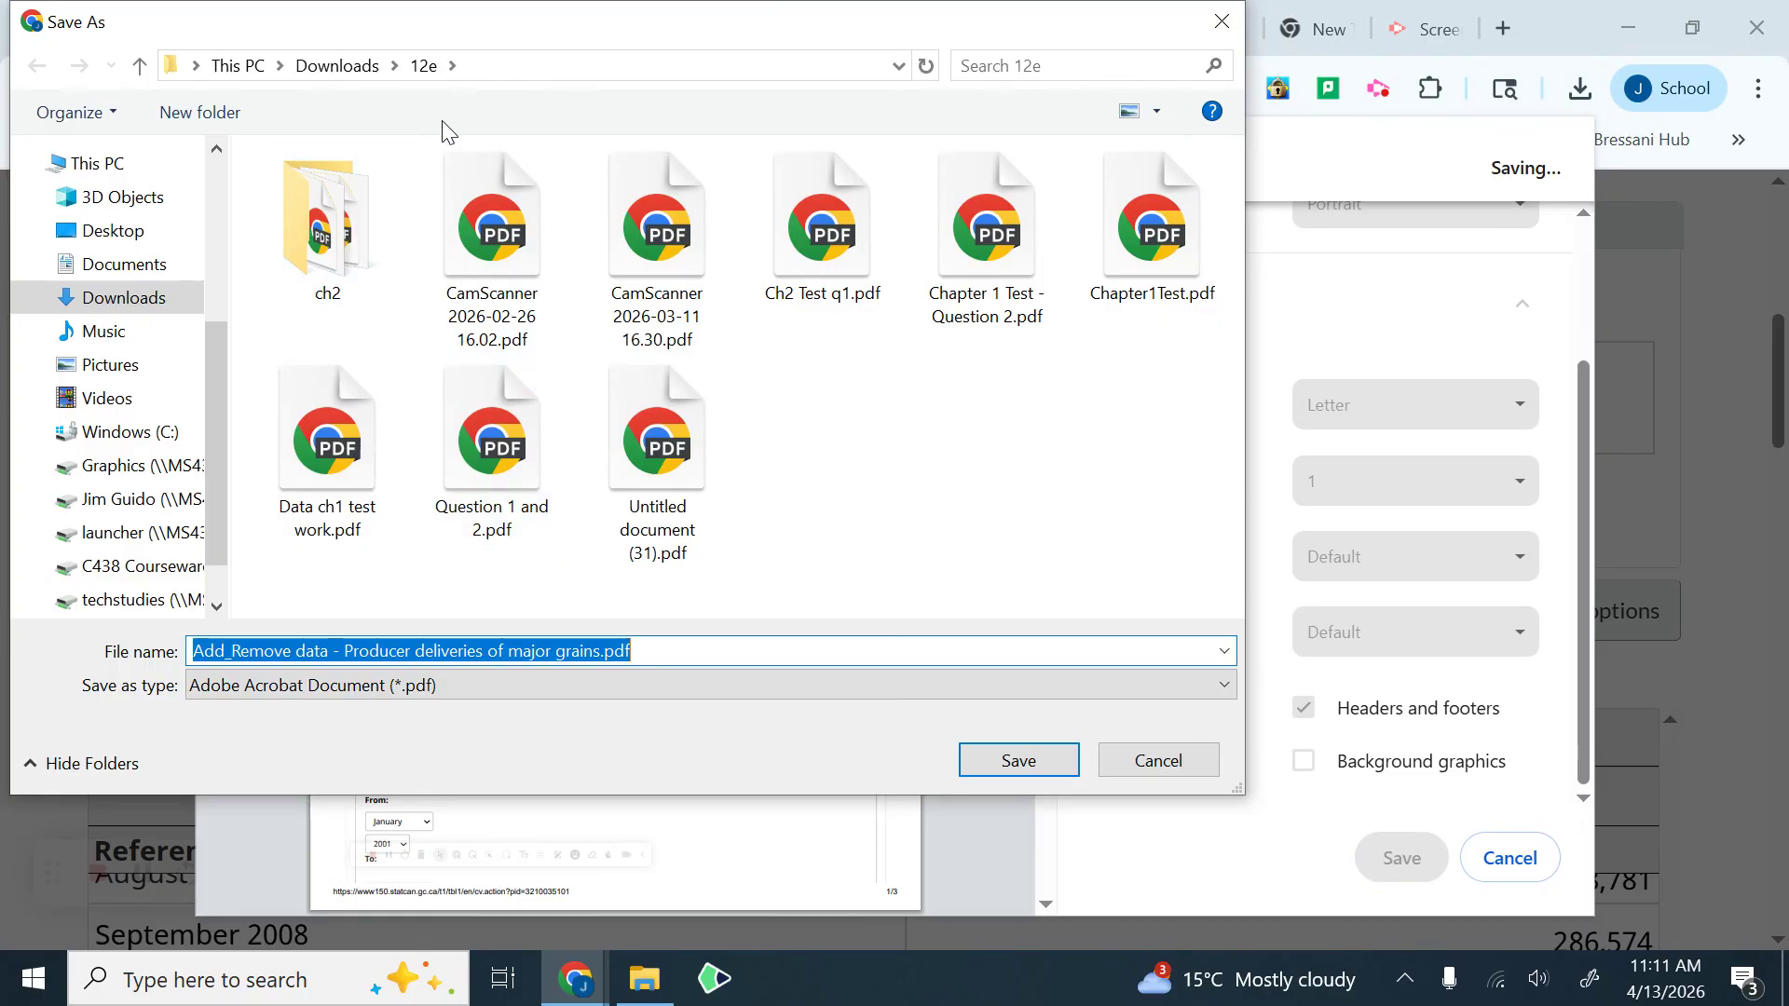
{"action": "left_click", "coordinate": [440, 653]}
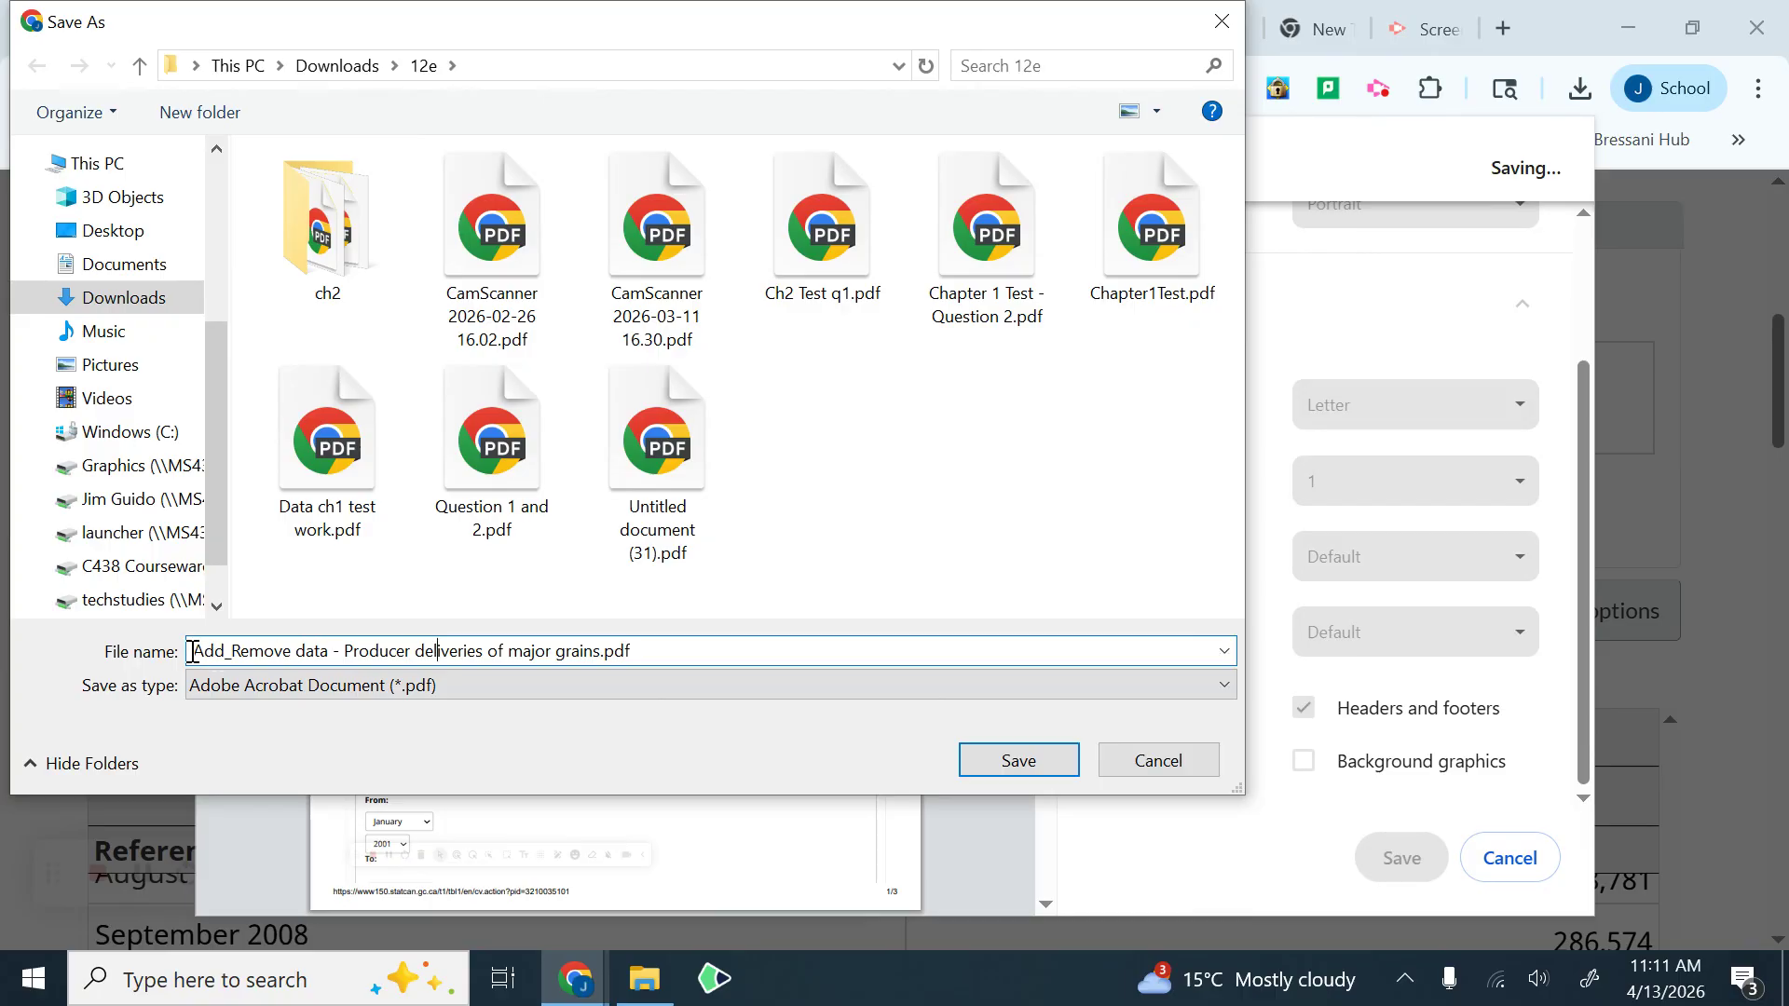
{"action": "left_click_drag", "start_coordinate": [192, 652], "coordinate": [328, 651]}
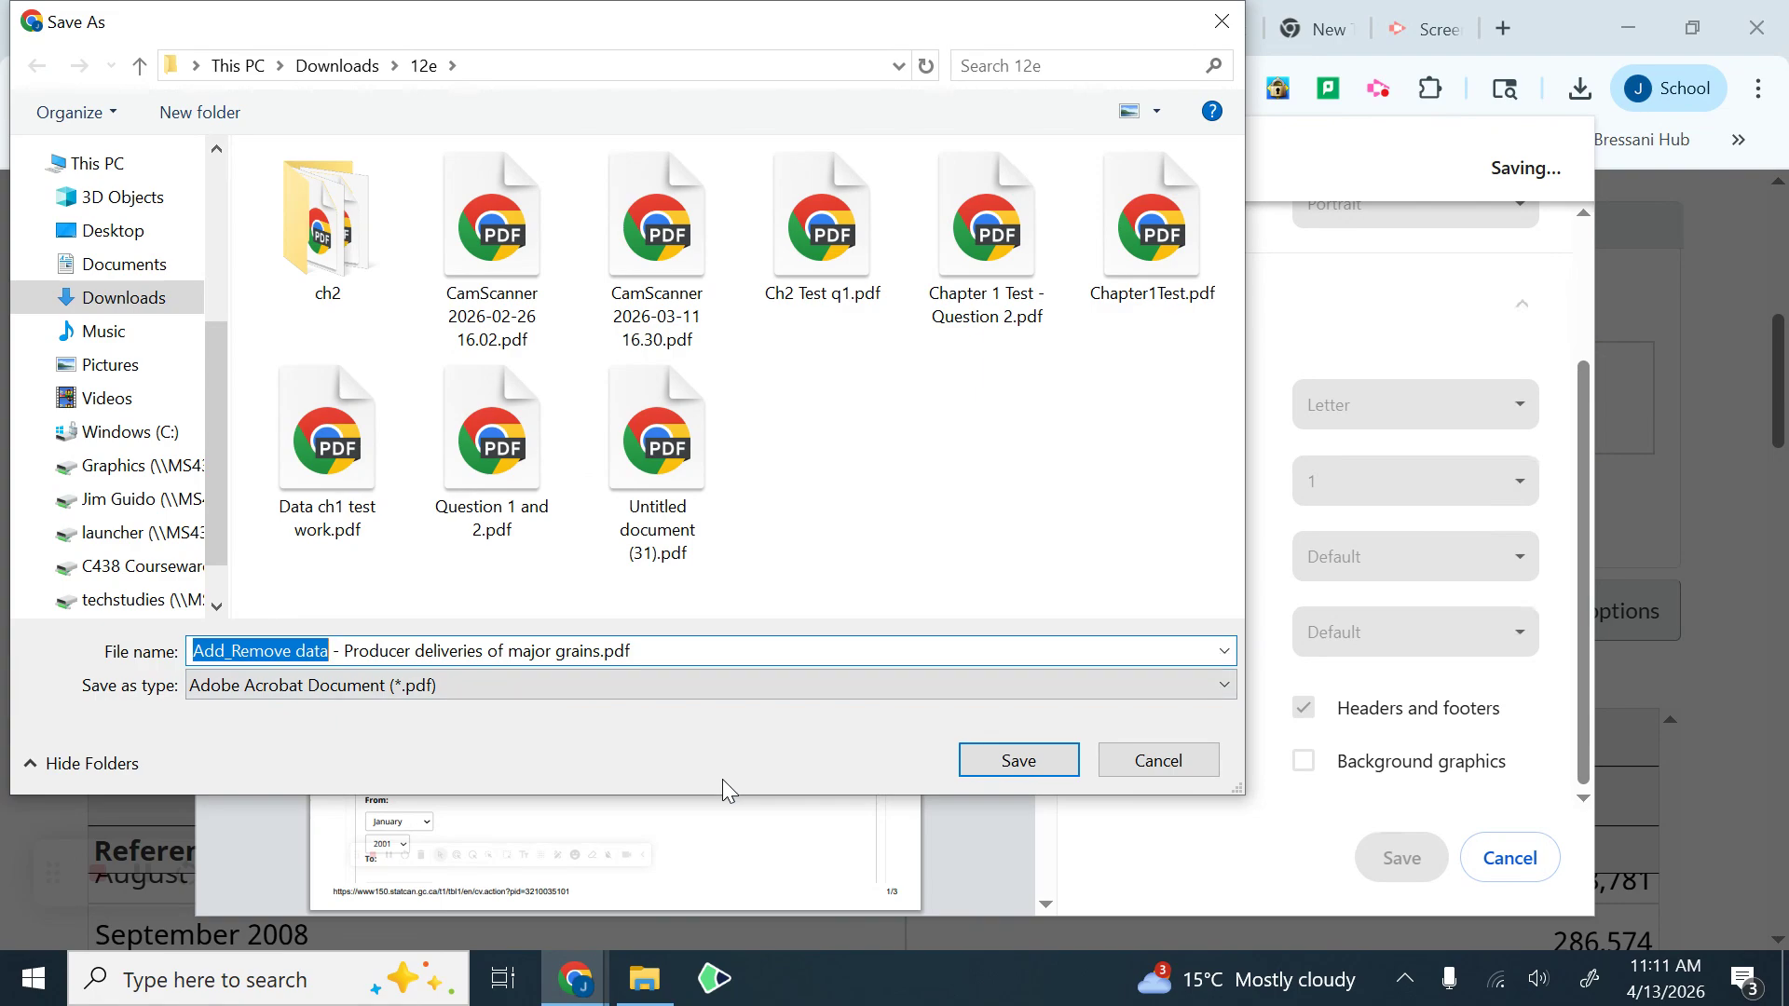
{"action": "type", "text": "guido"}
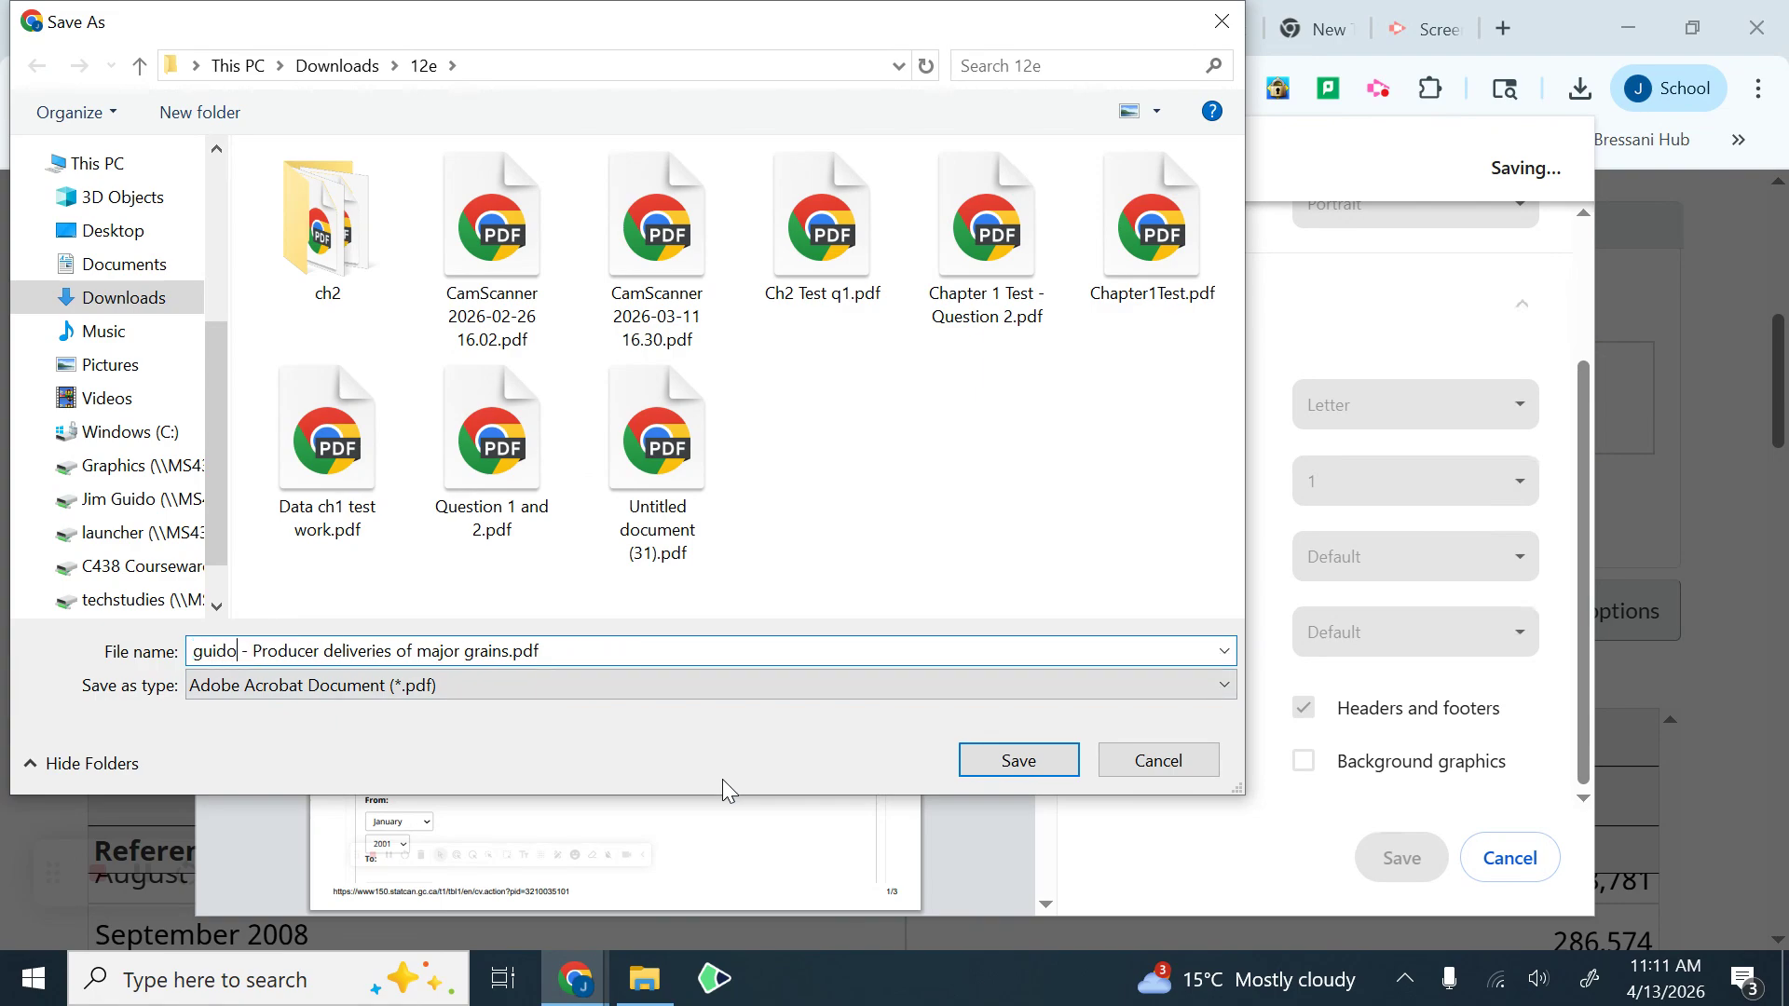
{"action": "type", "text": " - "}
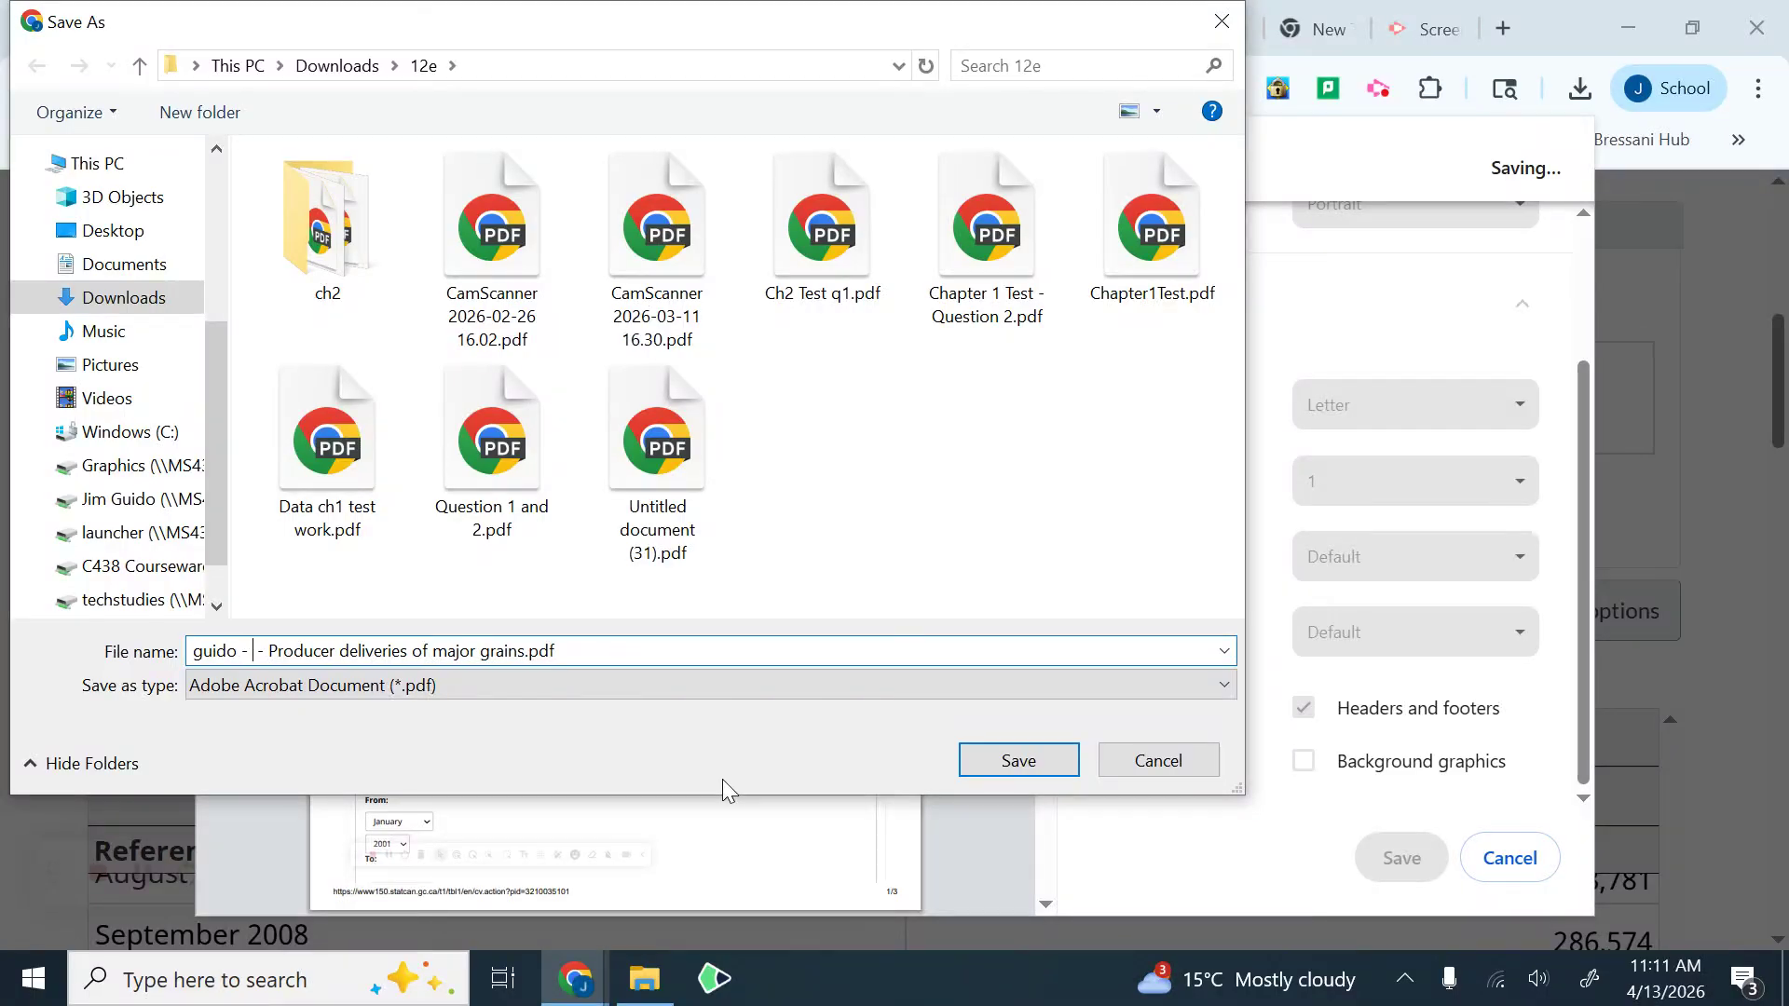
{"action": "type", "text": "x"}
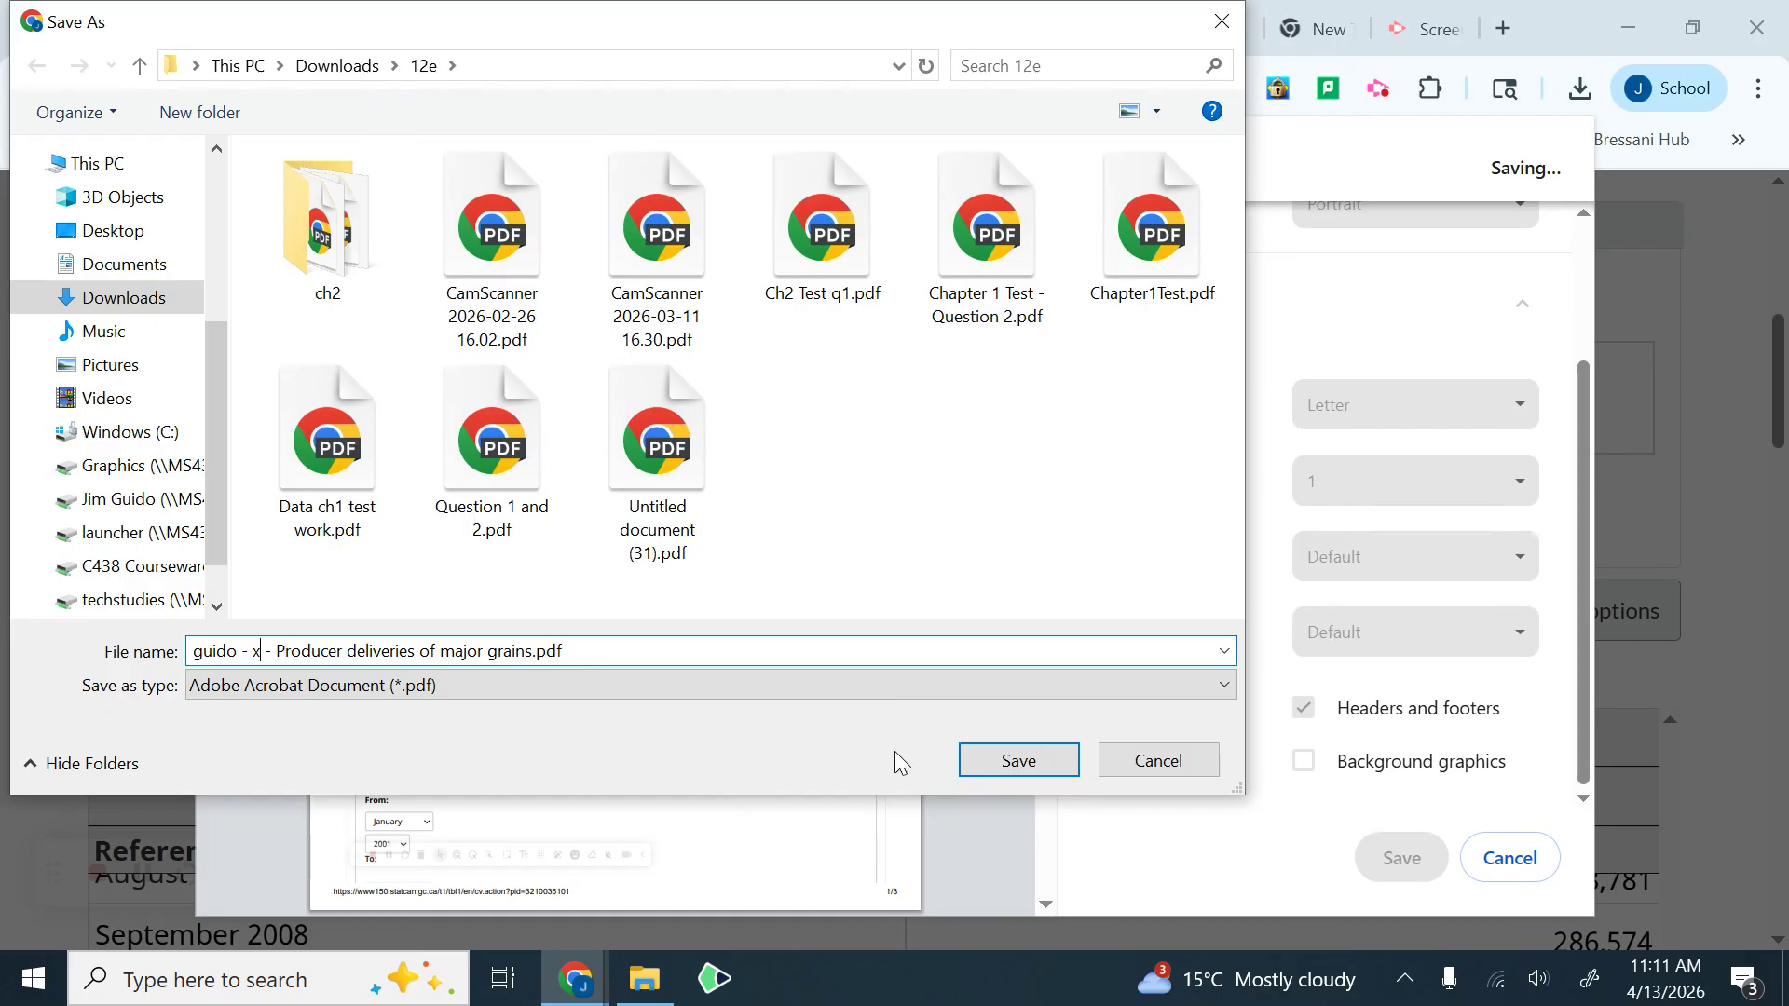
{"action": "left_click", "coordinate": [1020, 762]}
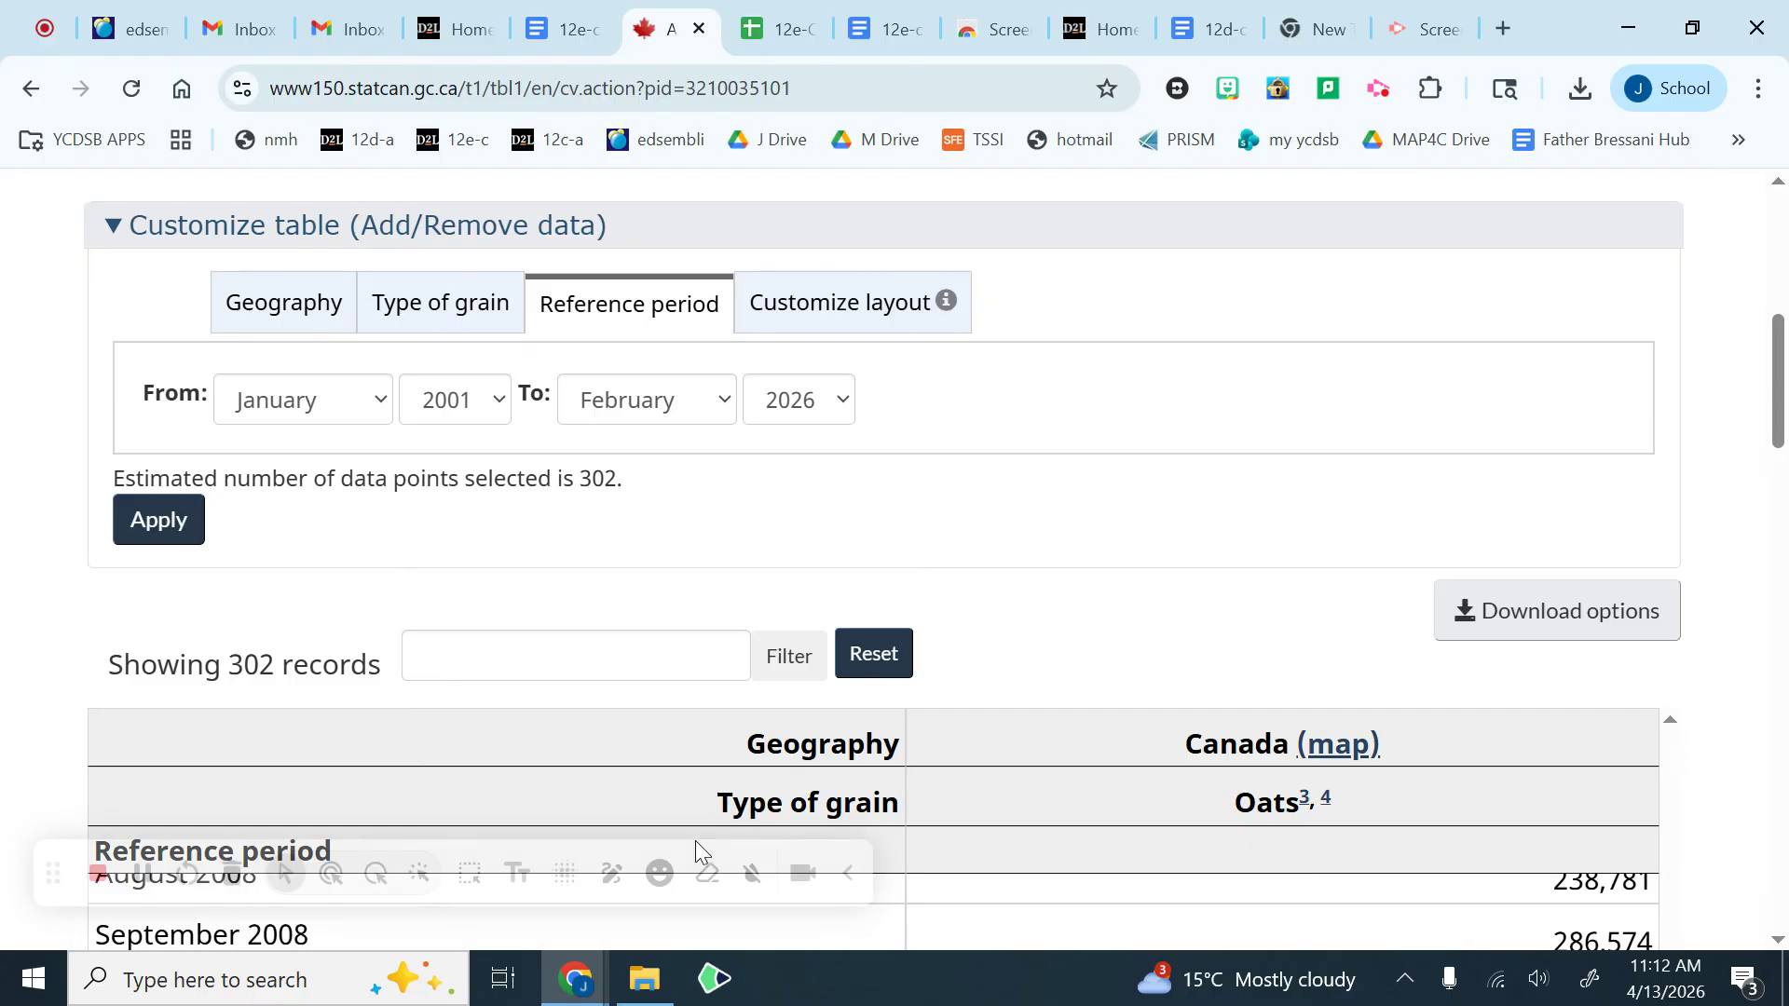
Step: Switch to File Explorer and check the 12e folder for the saved CSV and PDF files
{"action": "mouse_move", "coordinate": [658, 978]}
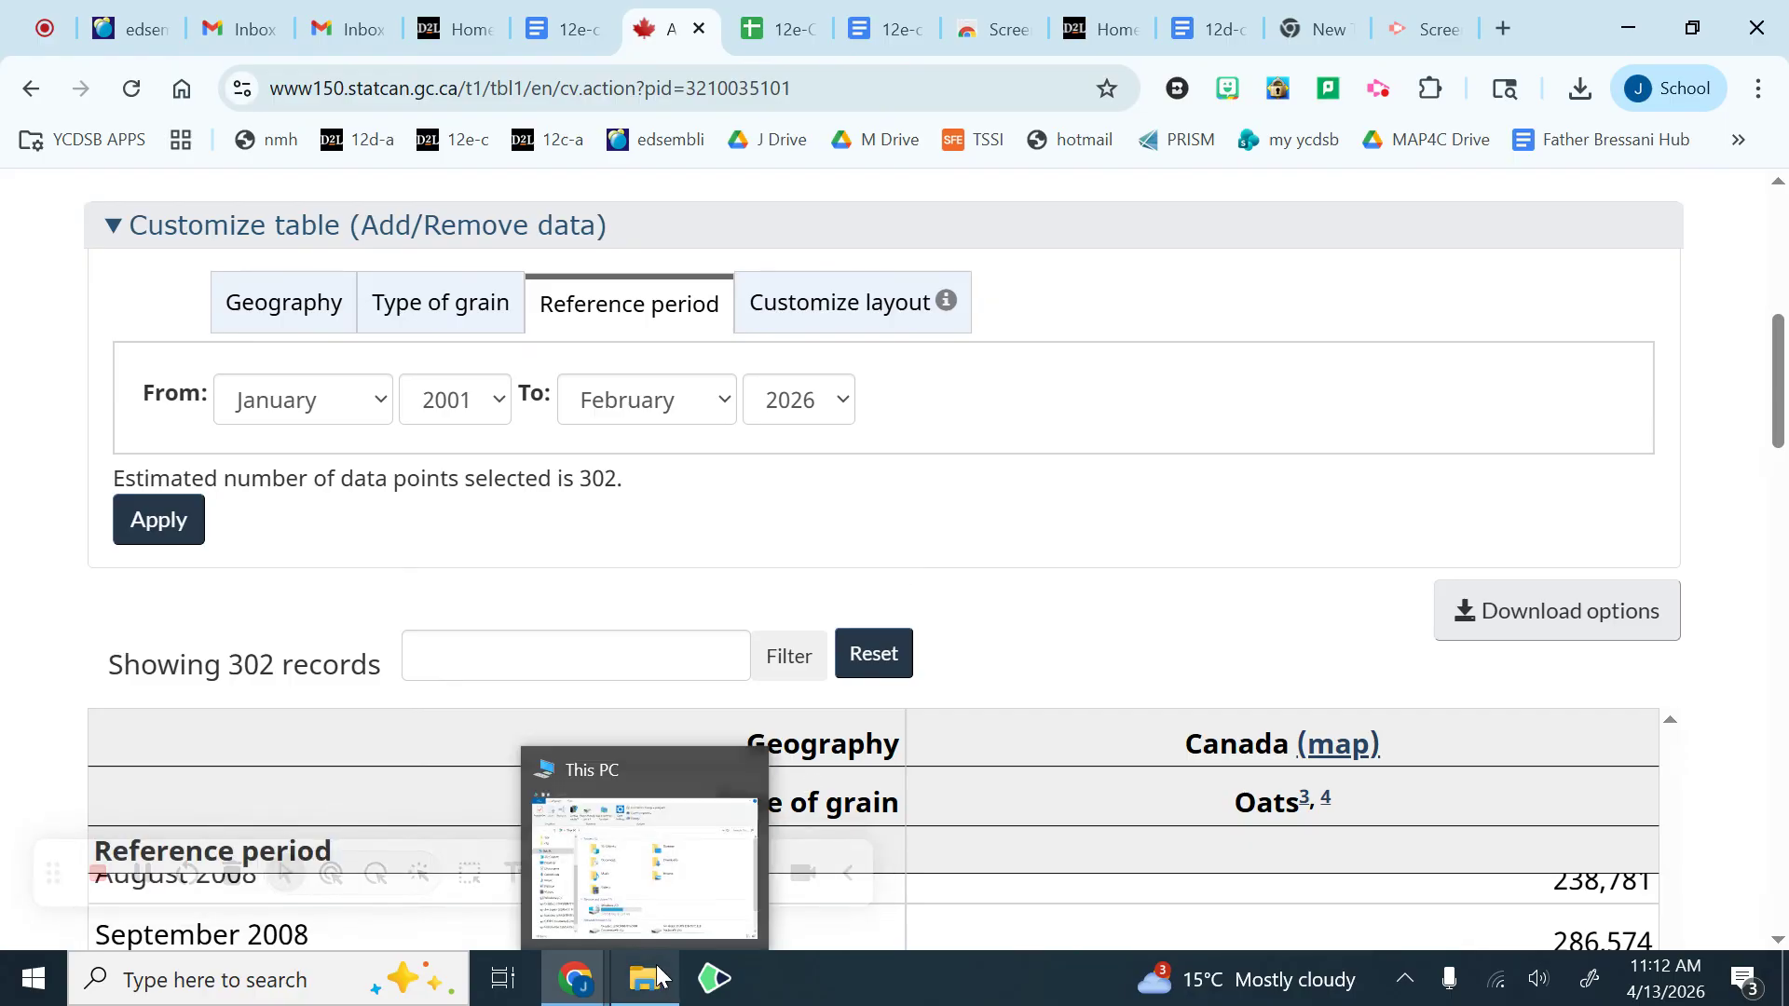
{"action": "left_click", "coordinate": [647, 990]}
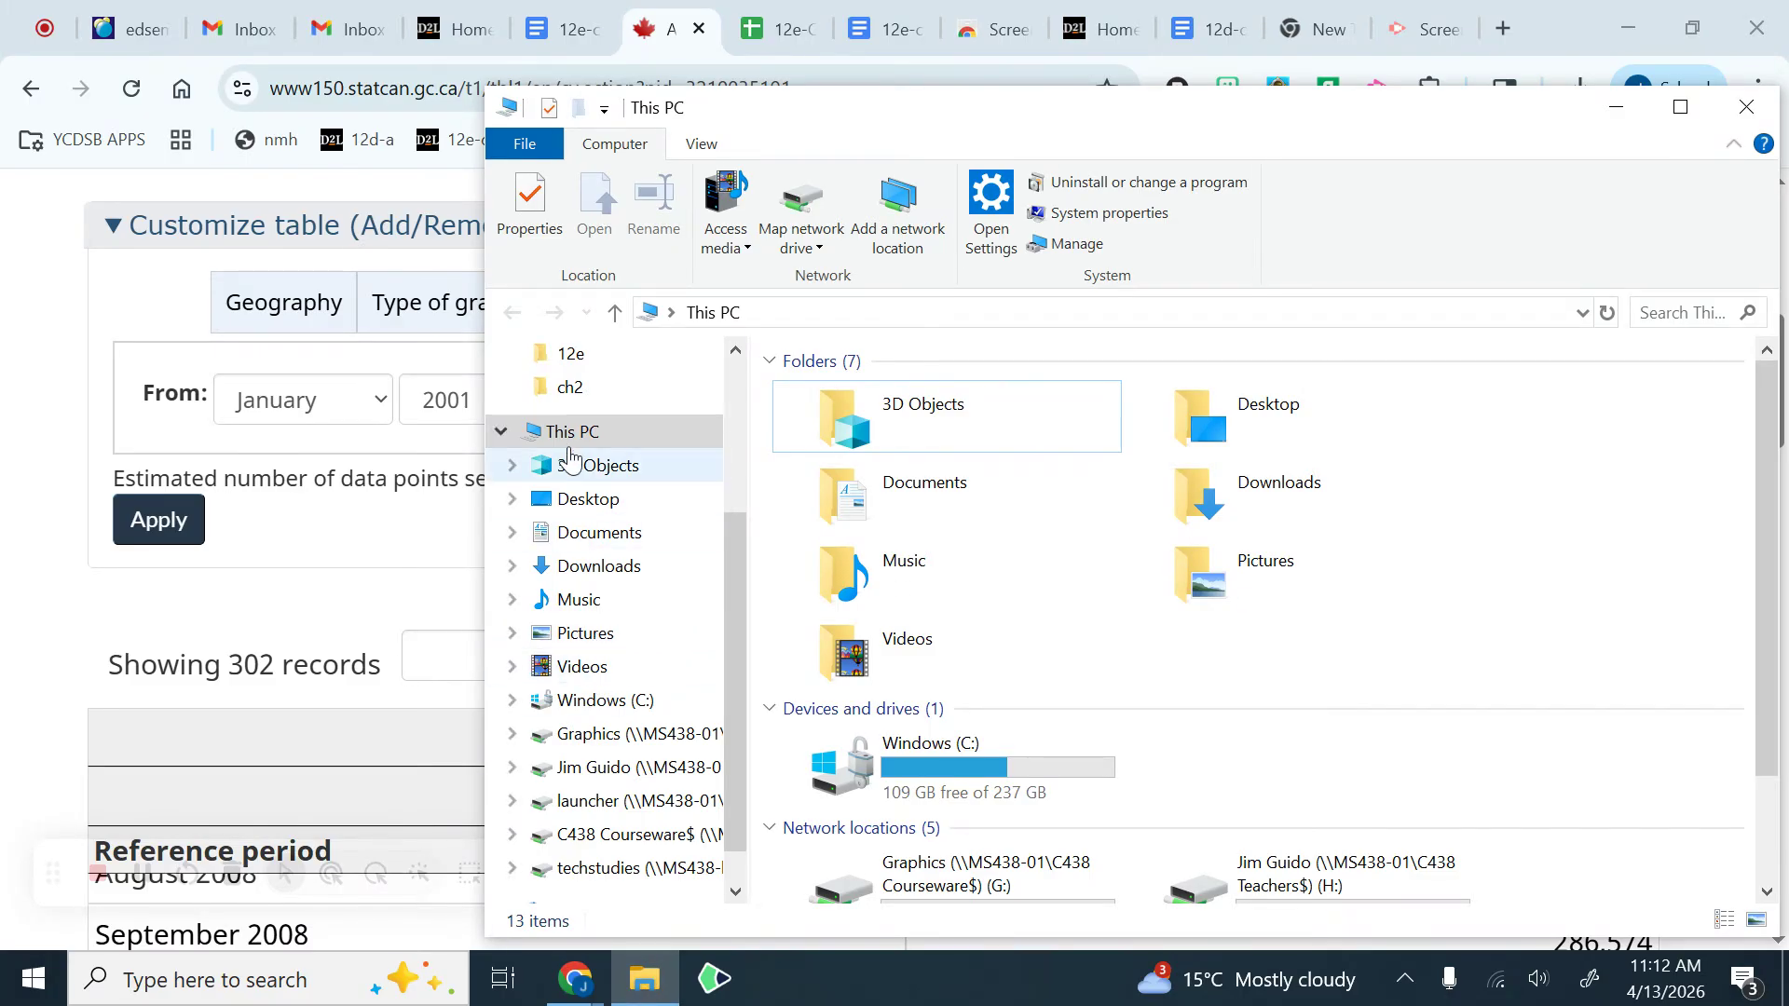
{"action": "scroll", "coordinate": [578, 433], "scroll_direction": "up", "scroll_amount": 1}
{"action": "left_click", "coordinate": [592, 389]}
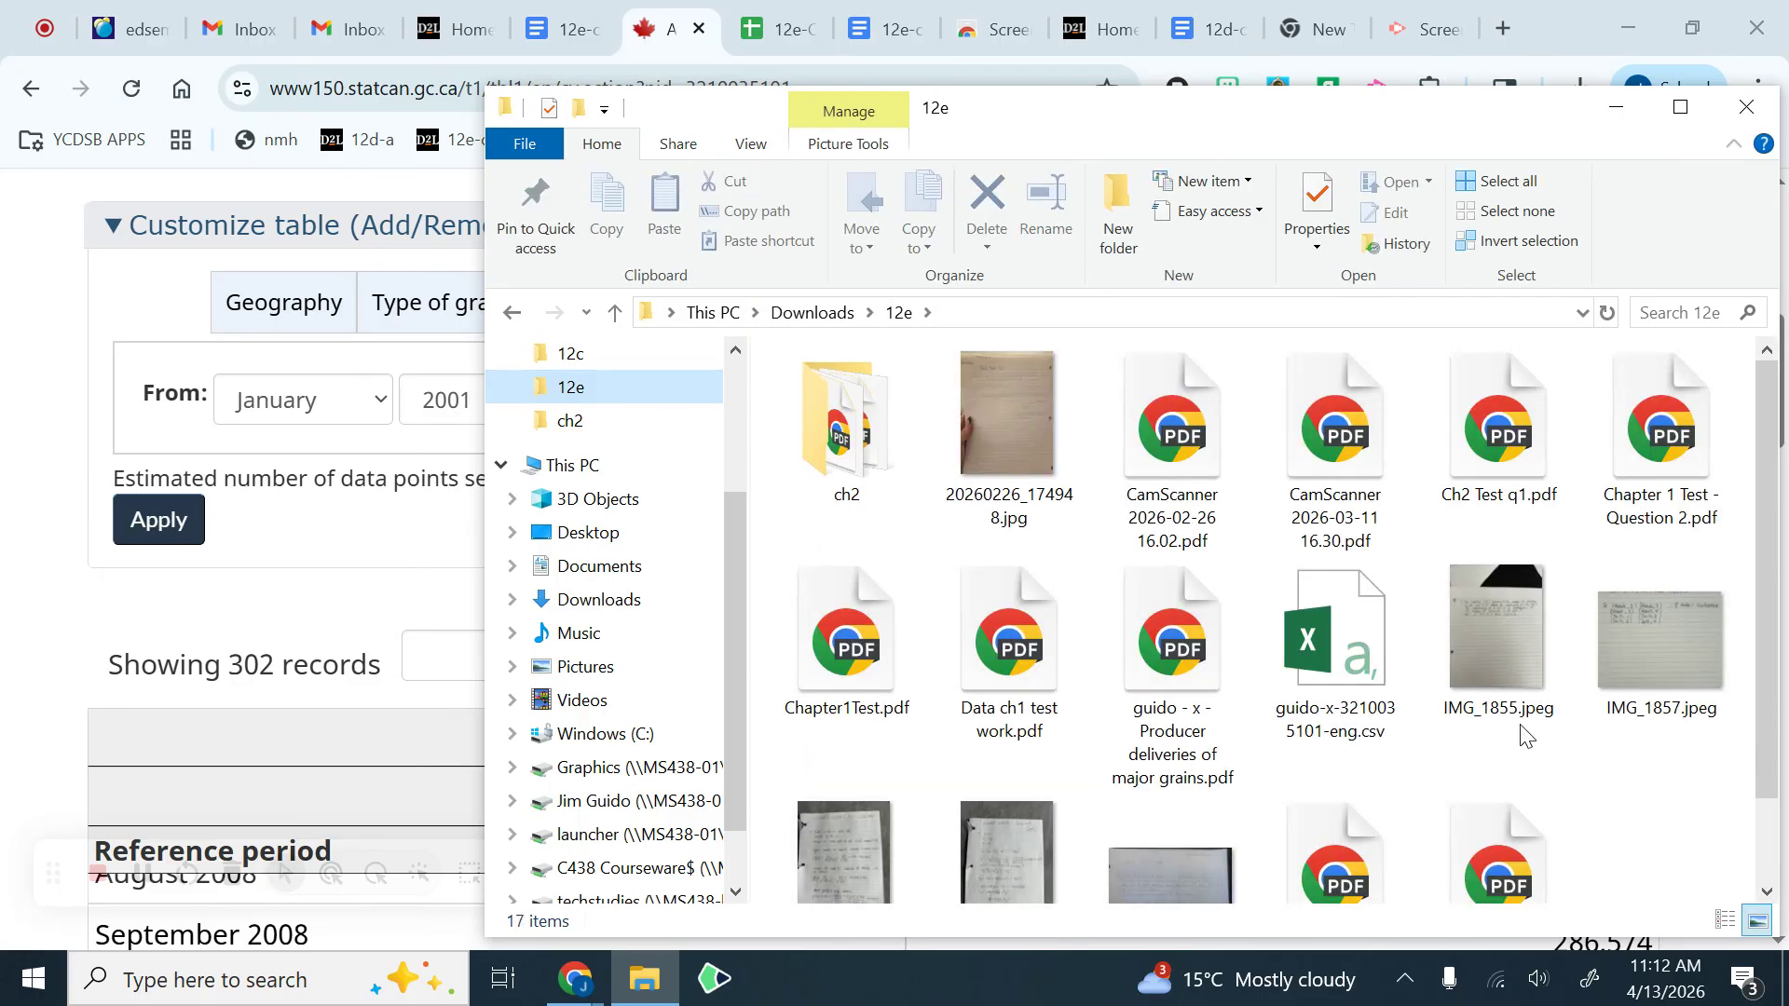
{"action": "left_click", "coordinate": [1331, 648]}
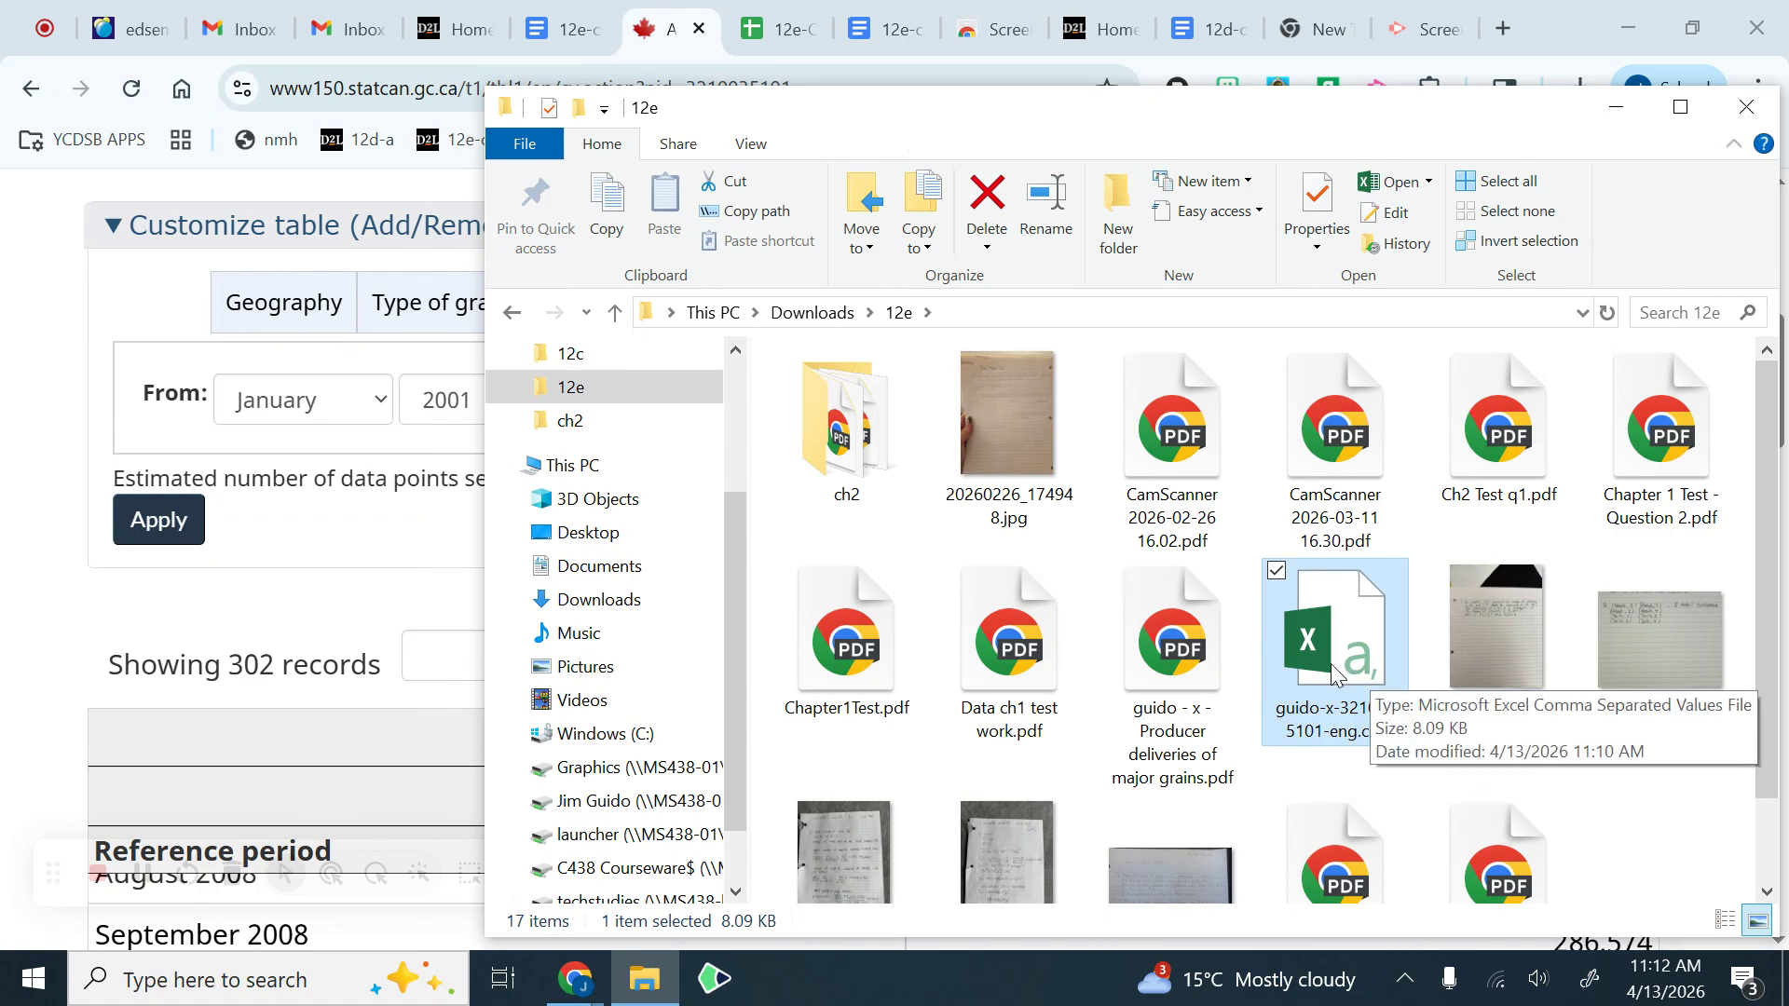
{"action": "left_click", "coordinate": [1180, 664]}
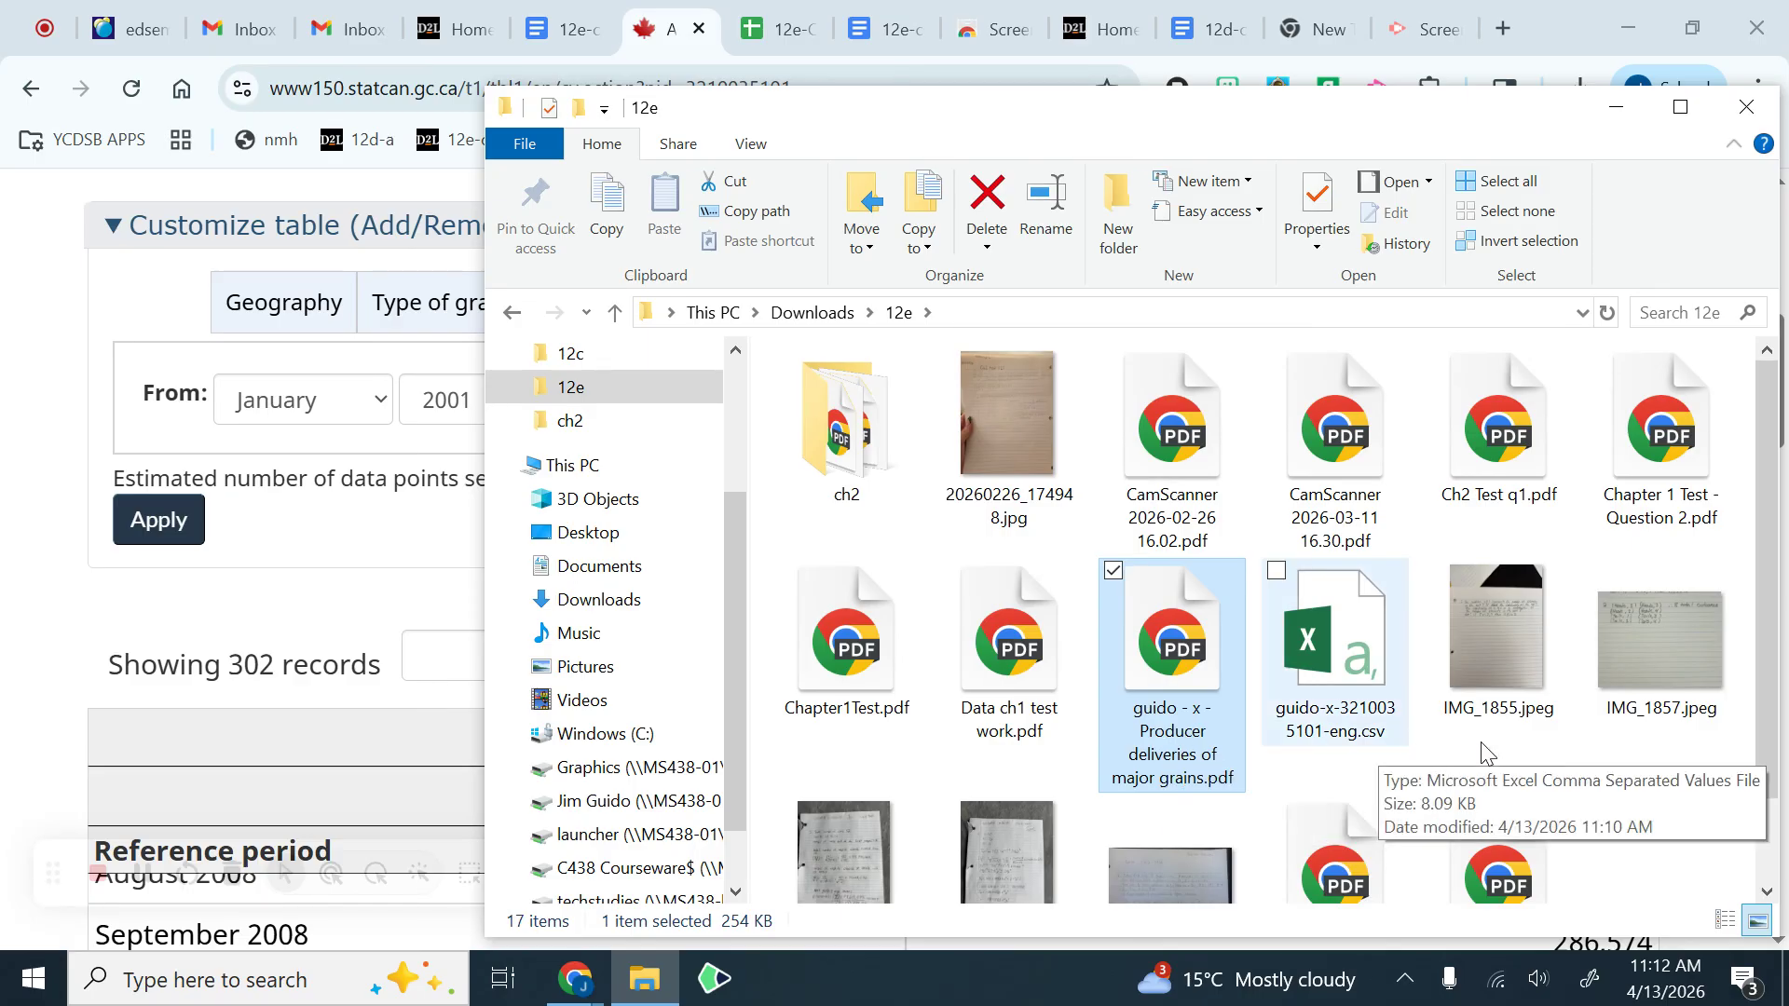
{"action": "left_click", "coordinate": [1687, 892]}
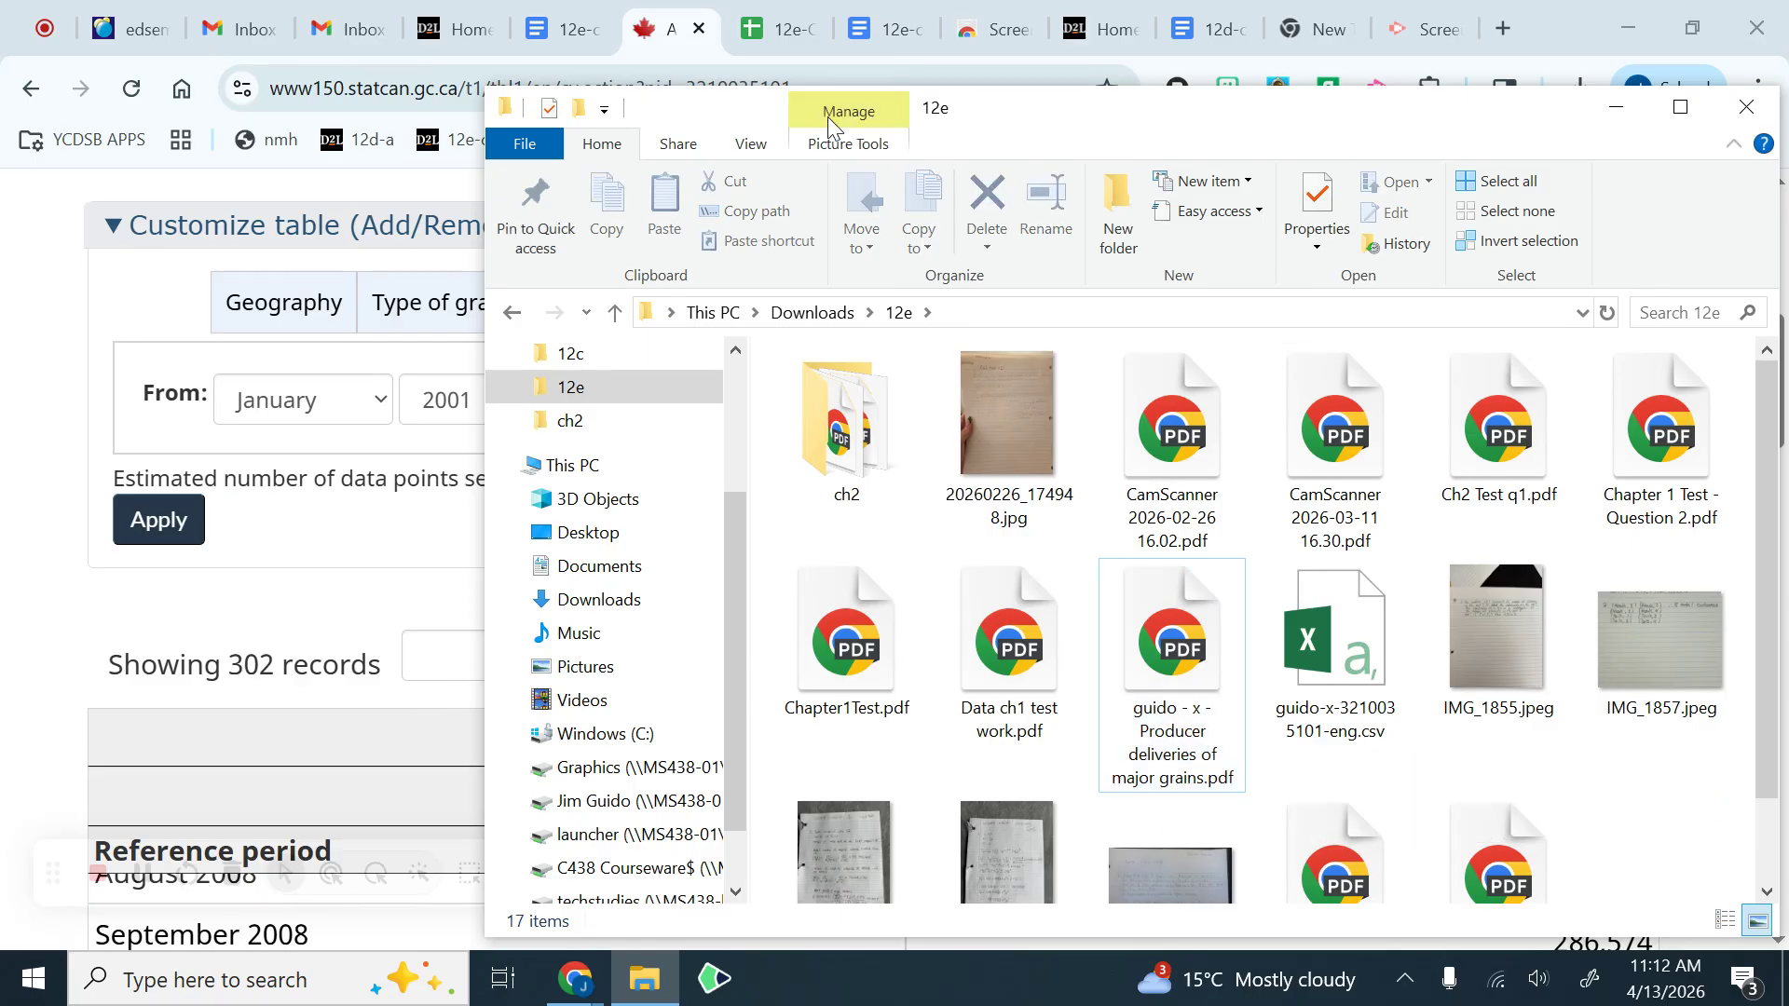
Step: Return to the cross reference list in Google Sheets and review the entries in rows 100 and 101
{"action": "left_click", "coordinate": [786, 32]}
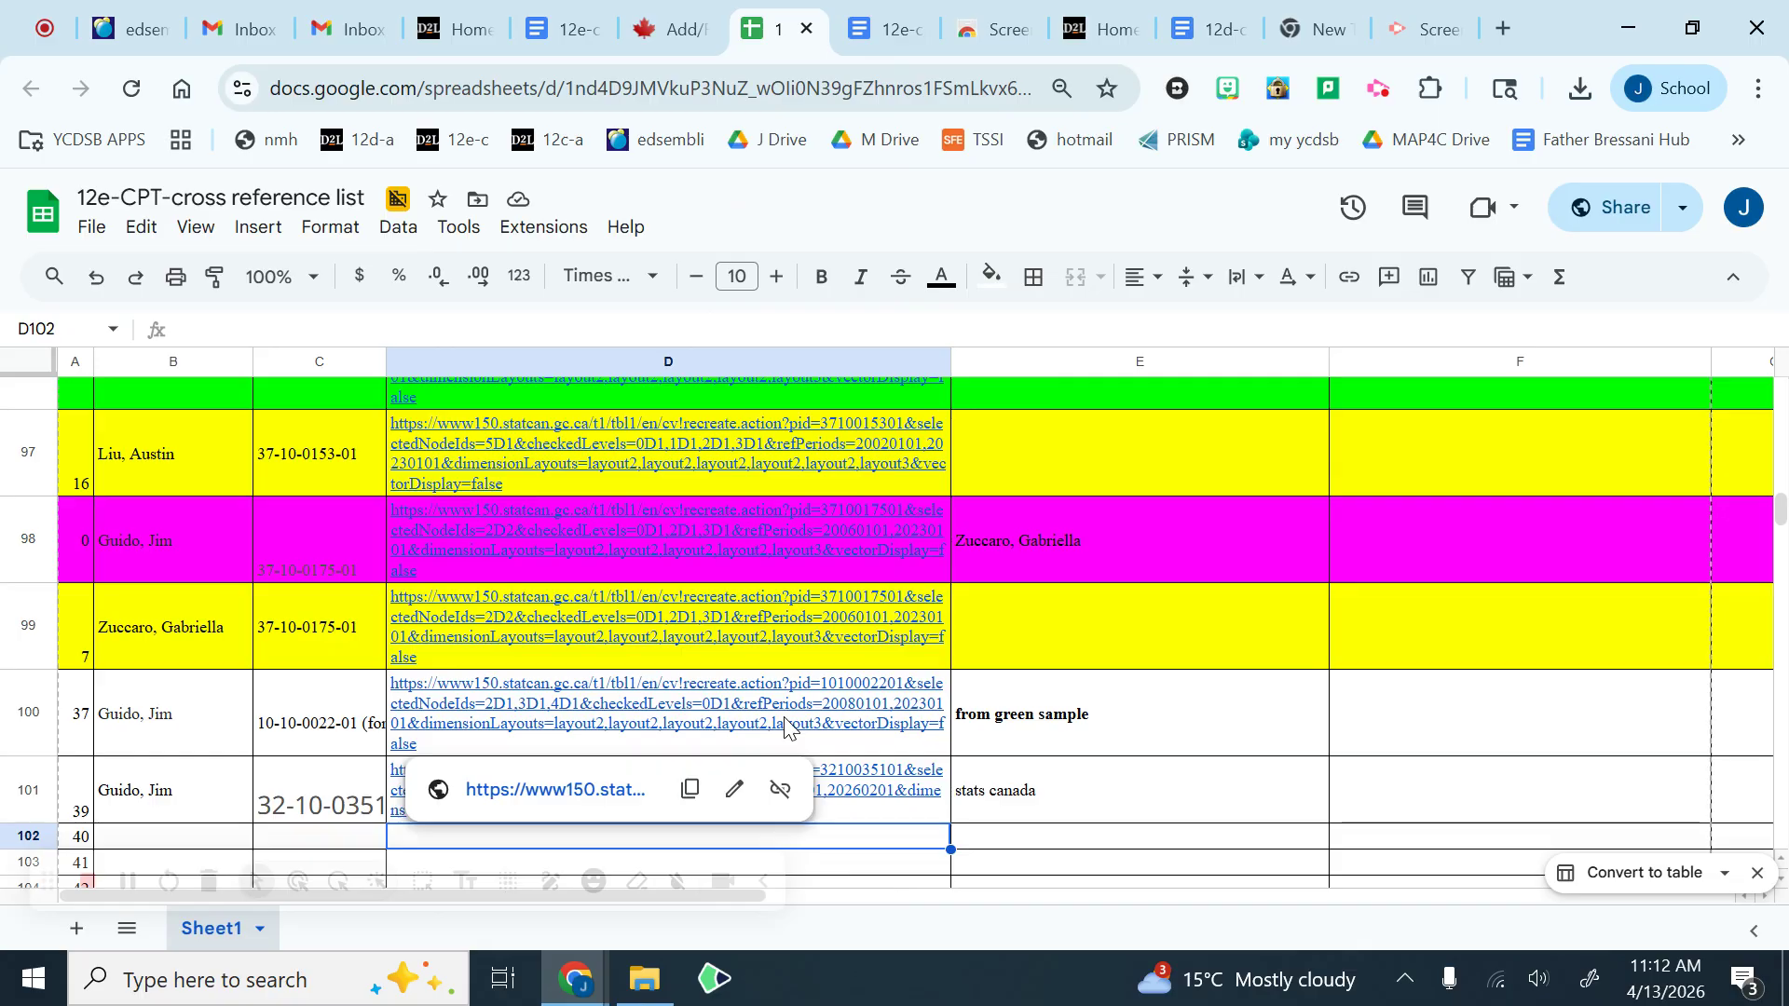
{"action": "left_click", "coordinate": [26, 719]}
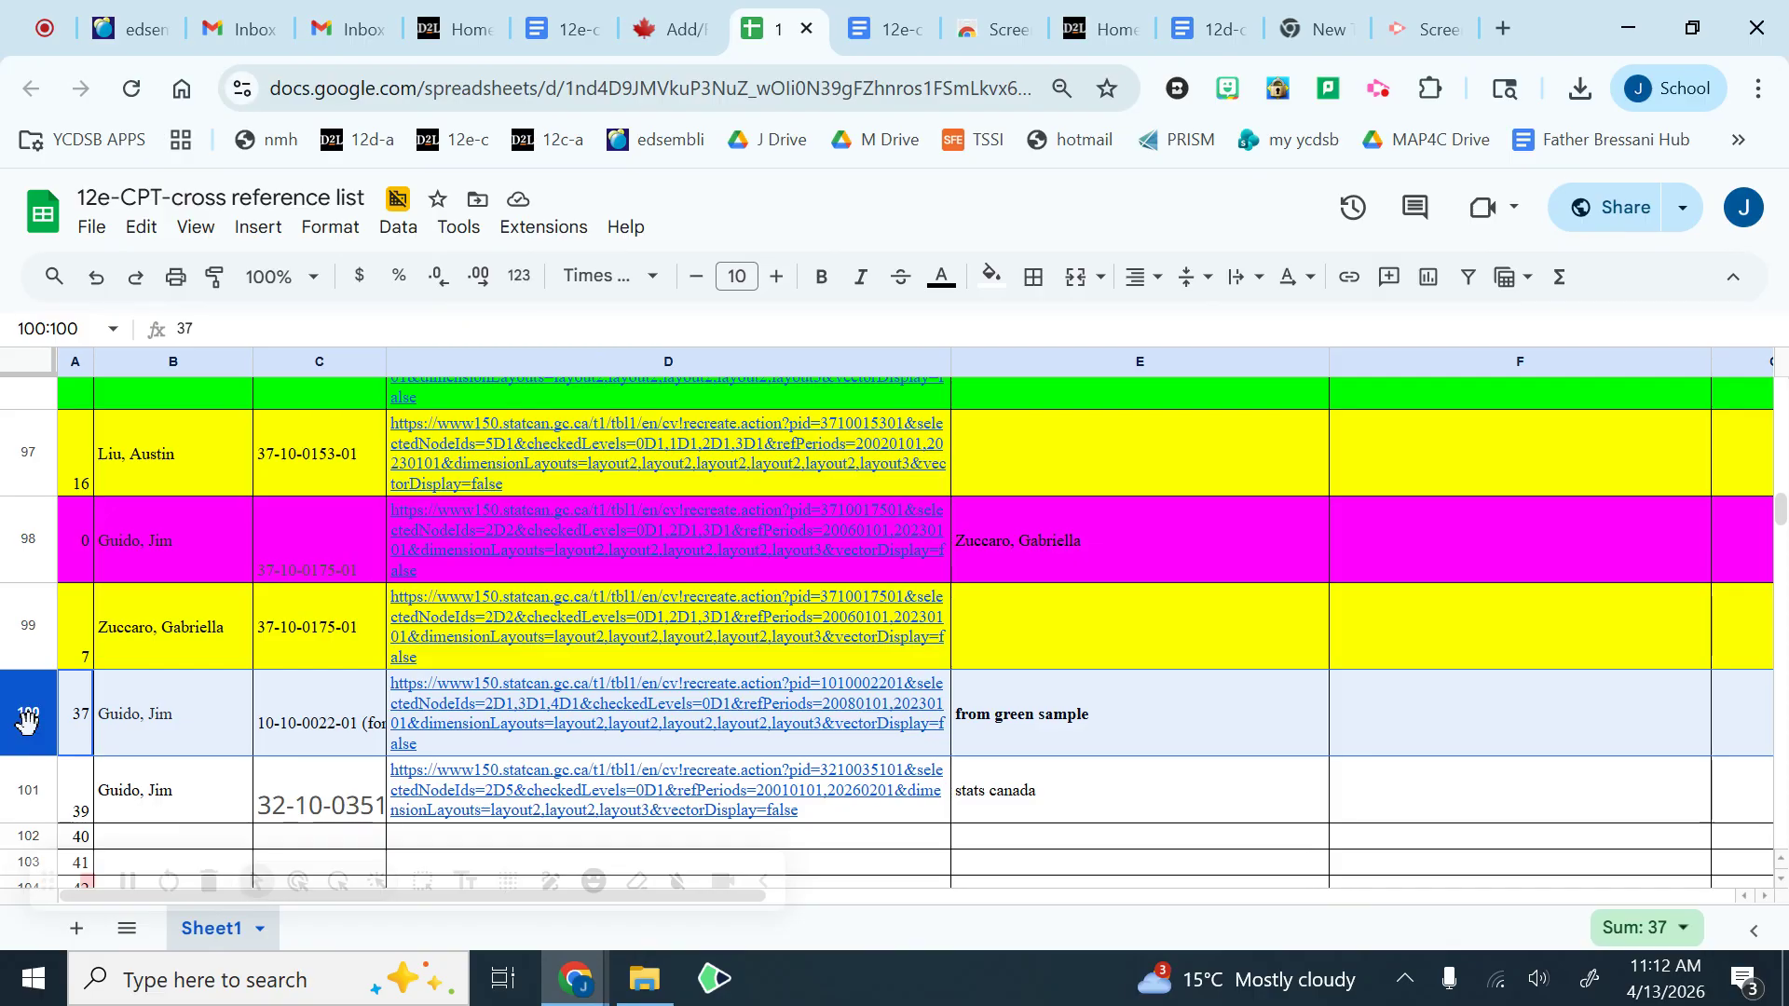
{"action": "left_click", "coordinate": [28, 795]}
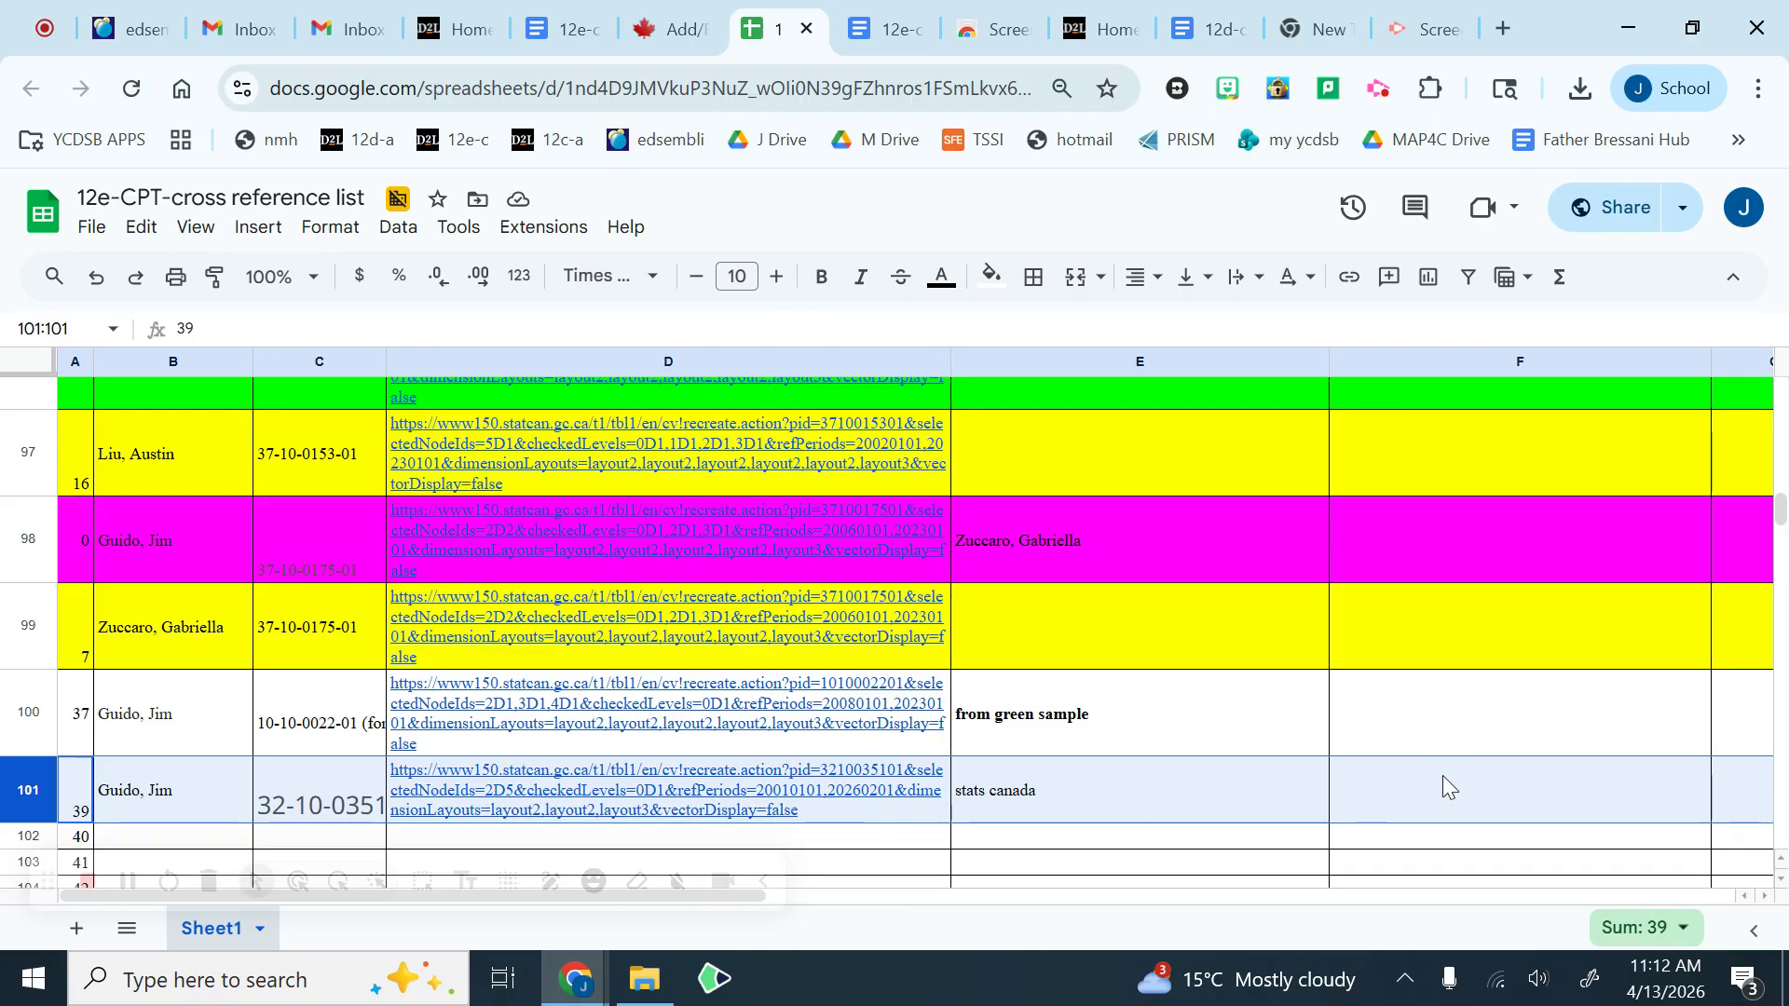
{"action": "key", "text": "ctrl+c"}
{"action": "left_click", "coordinate": [1469, 730]}
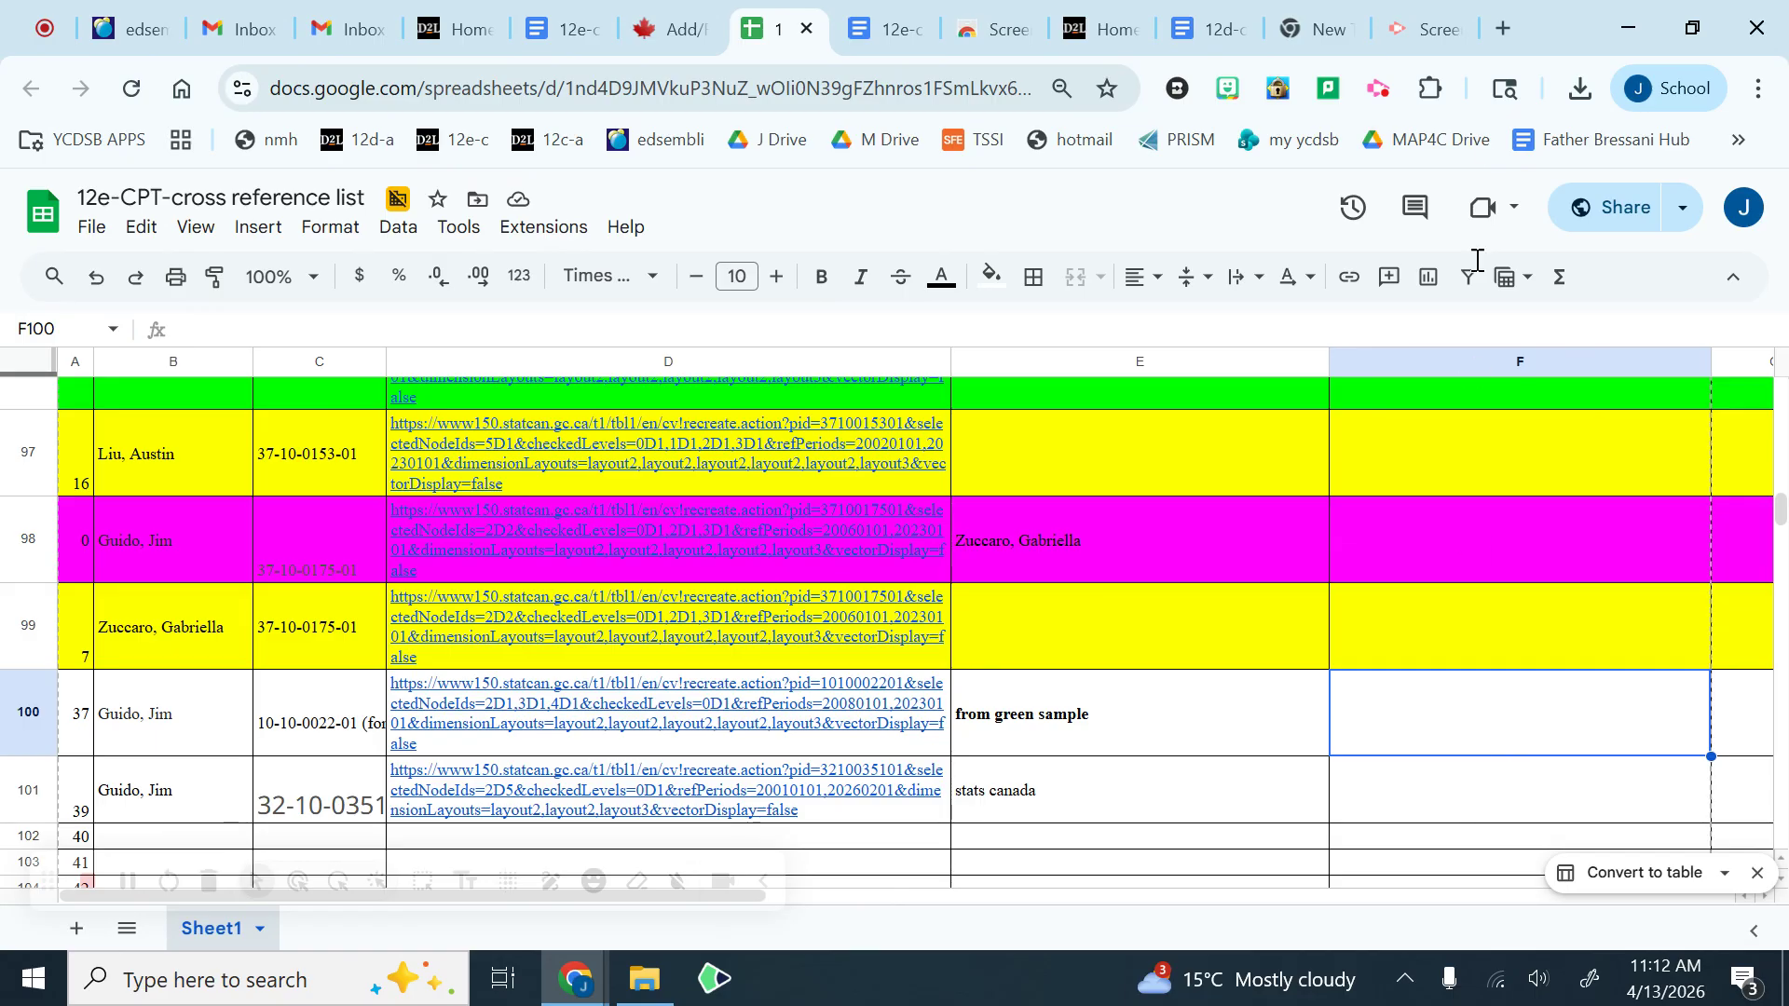
{"action": "left_click", "coordinate": [1412, 28]}
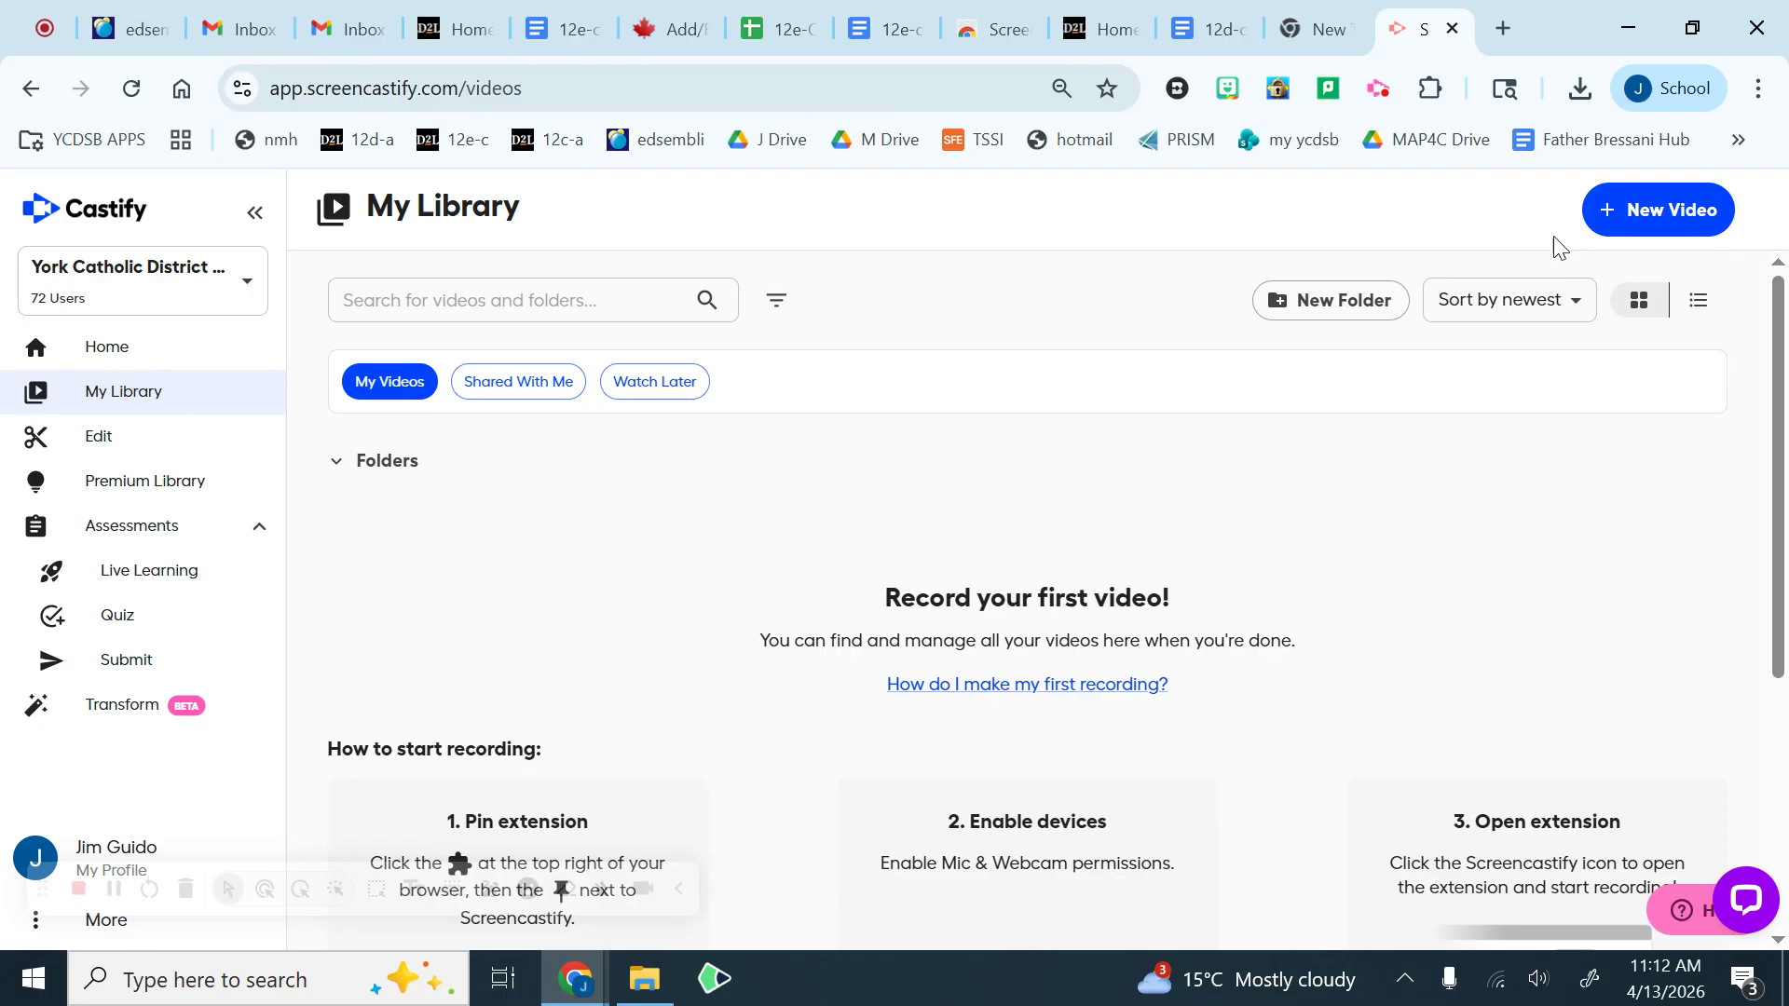
{"action": "left_click", "coordinate": [1377, 89]}
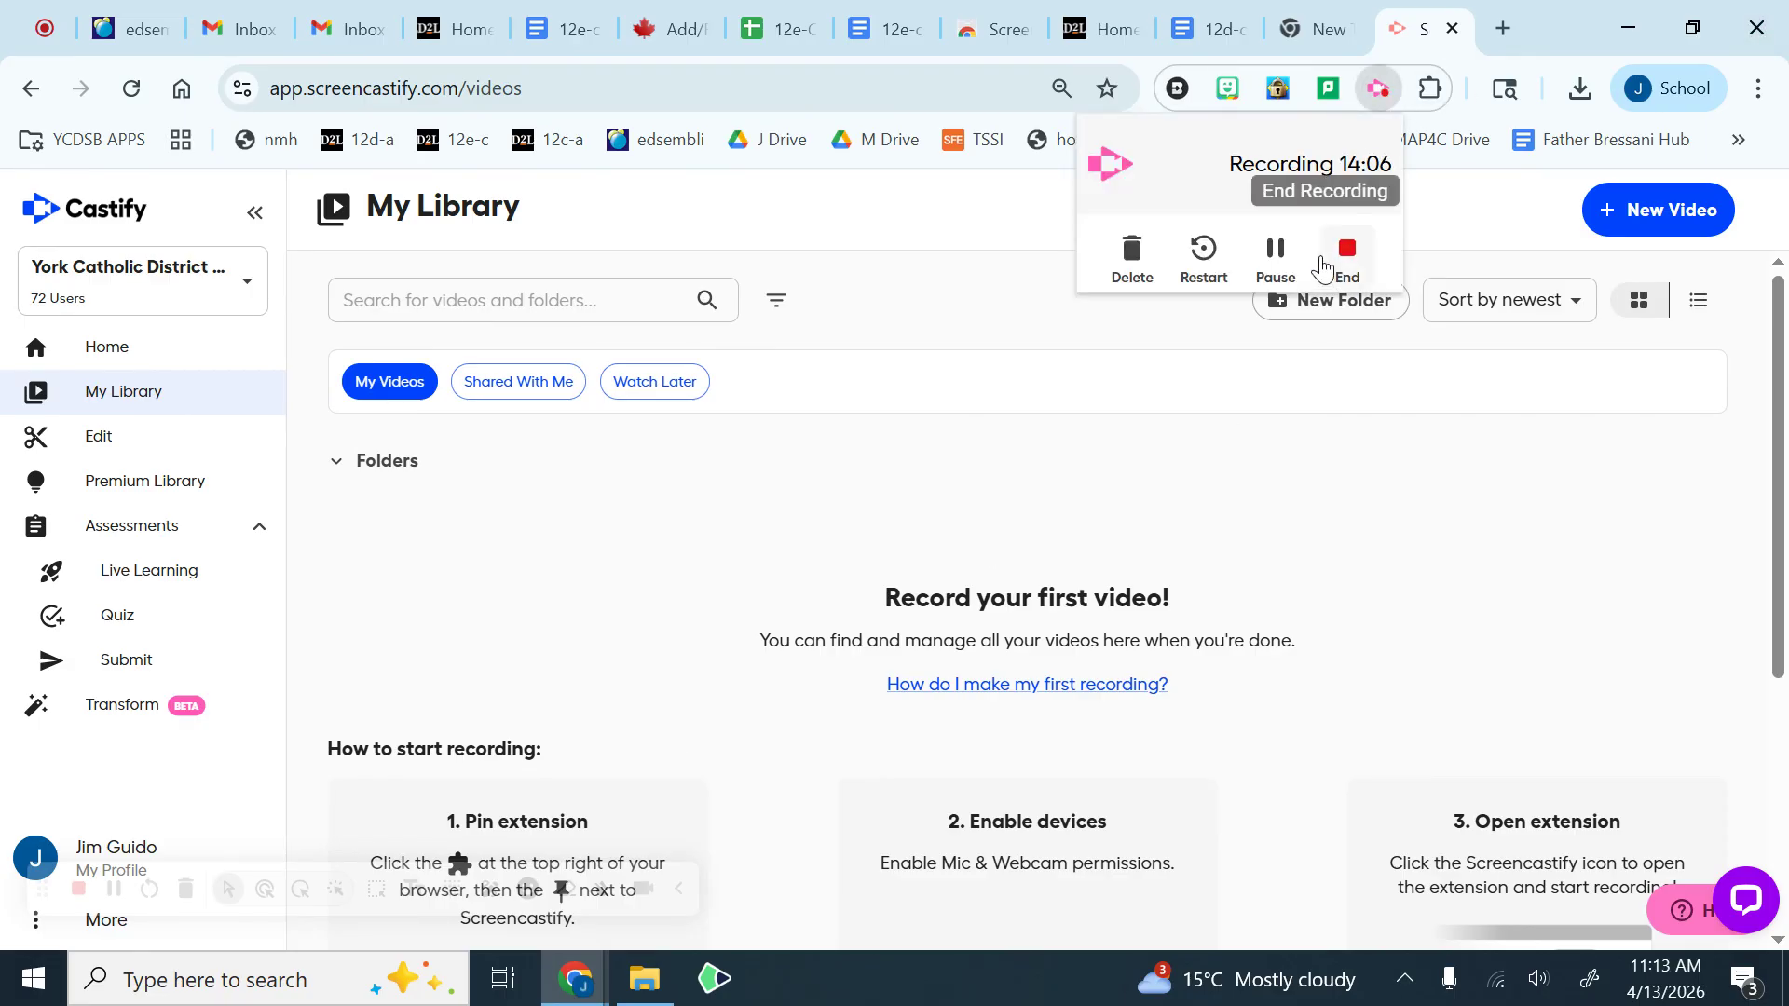